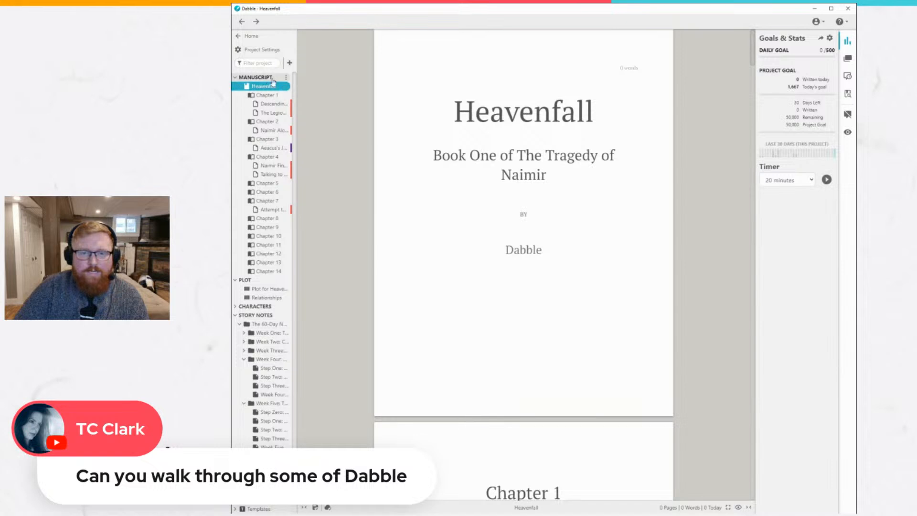
Add a new book to the manuscript after Heavenfall and title it "Book Two".
{"action": "left_click", "coordinate": [241, 87]}
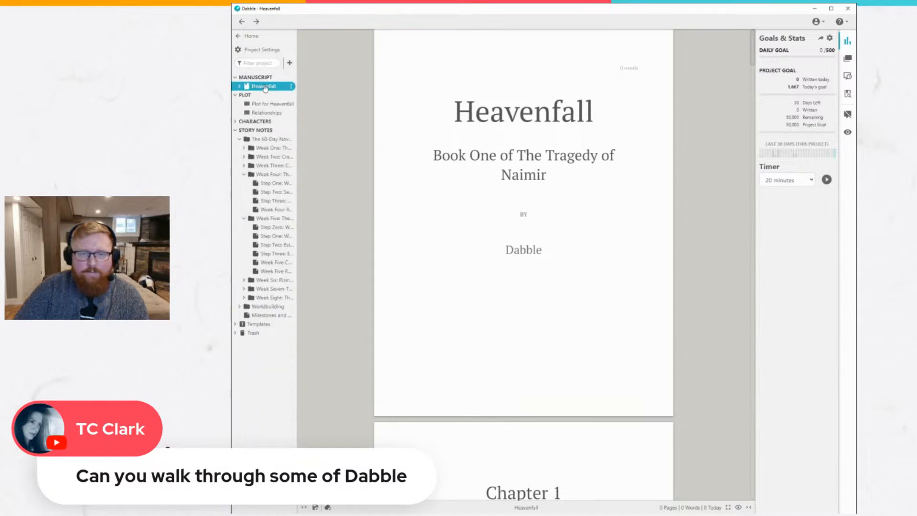
{"action": "left_click", "coordinate": [292, 78]}
{"action": "left_click", "coordinate": [318, 81]}
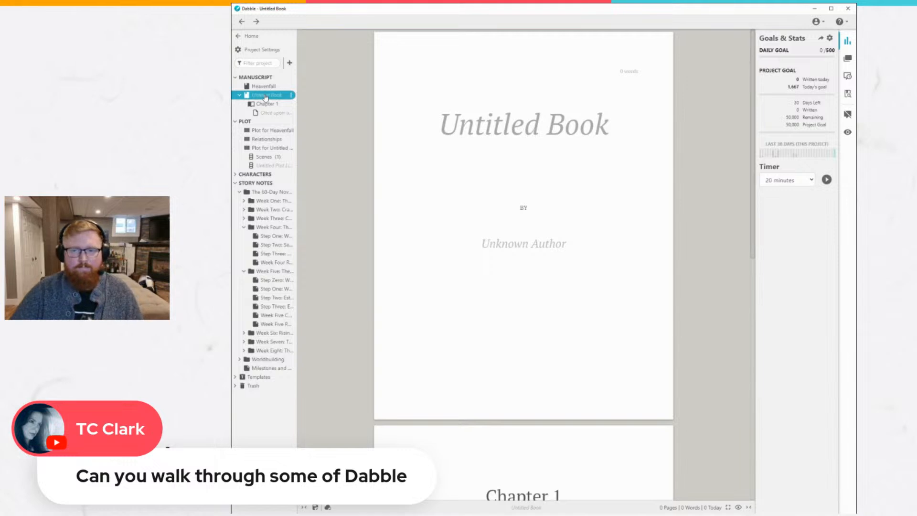
{"action": "left_click", "coordinate": [540, 132]}
{"action": "type", "text": "Book Two"}
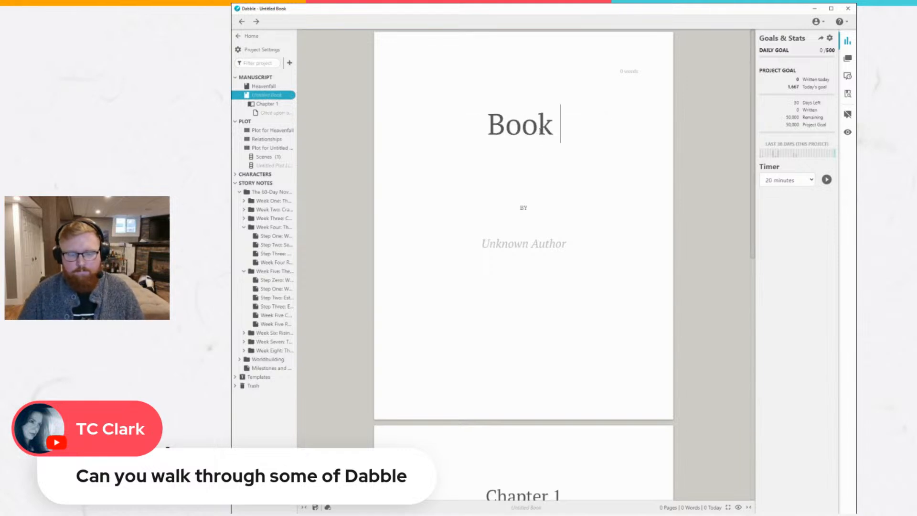
{"action": "left_click", "coordinate": [587, 245]}
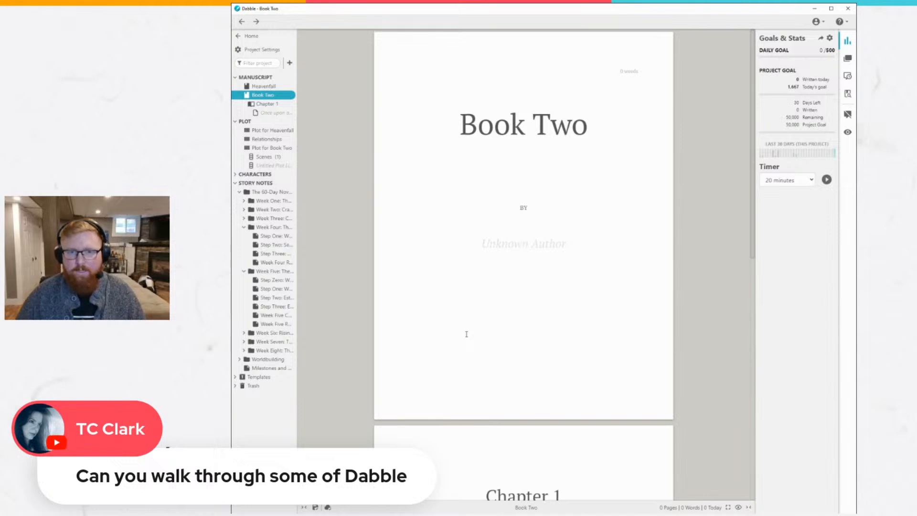
Expand the Heavenfall chapters, collapse Book Two, and open the Descending to Earth scene in Chapter 1.
{"action": "left_click", "coordinate": [239, 86]}
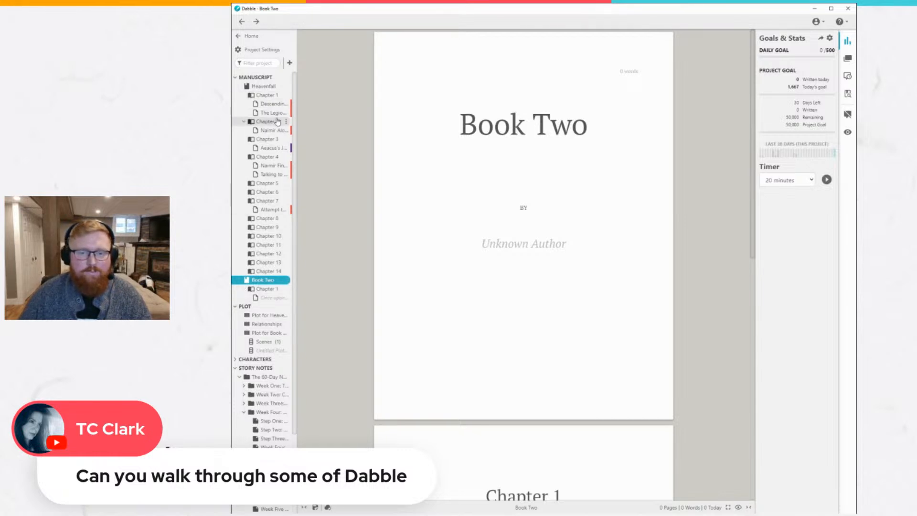
{"action": "left_click", "coordinate": [241, 280]}
{"action": "left_click", "coordinate": [273, 104]}
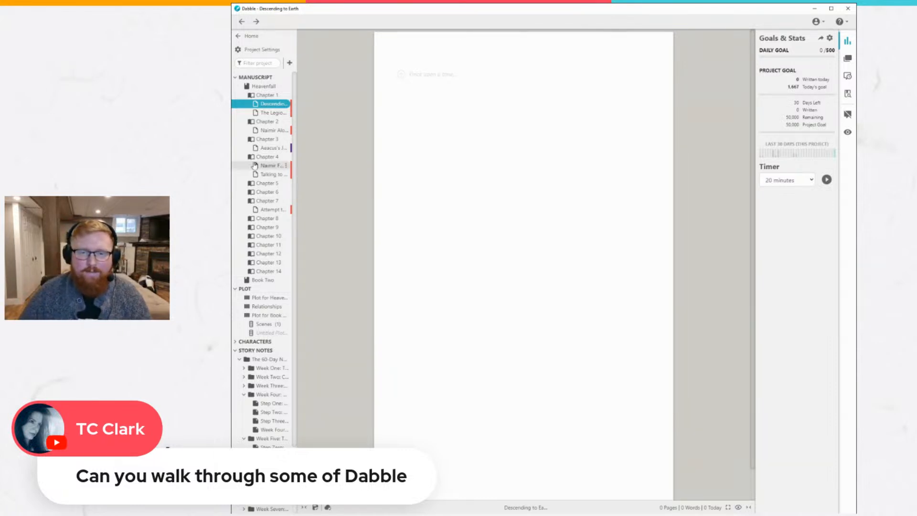
Open the plot grid for Heavenfall and widen the project navigation until the scene titles show in full.
{"action": "left_click", "coordinate": [270, 297]}
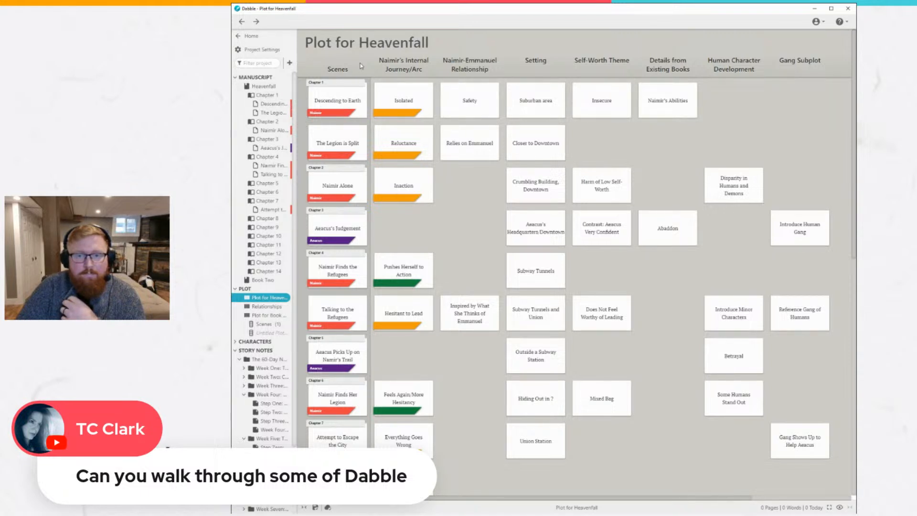
{"action": "left_click_drag", "start_coordinate": [297, 64], "coordinate": [330, 63]}
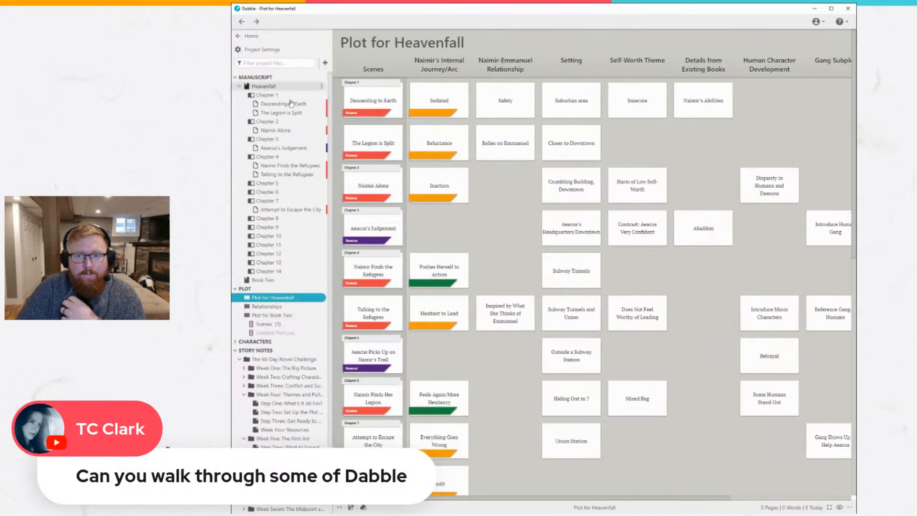
Examine the Descending to Earth, Isolated, Suburban area and Naimir's Abilities cards in the Chapter 1 row, closing each one.
{"action": "left_click", "coordinate": [370, 101]}
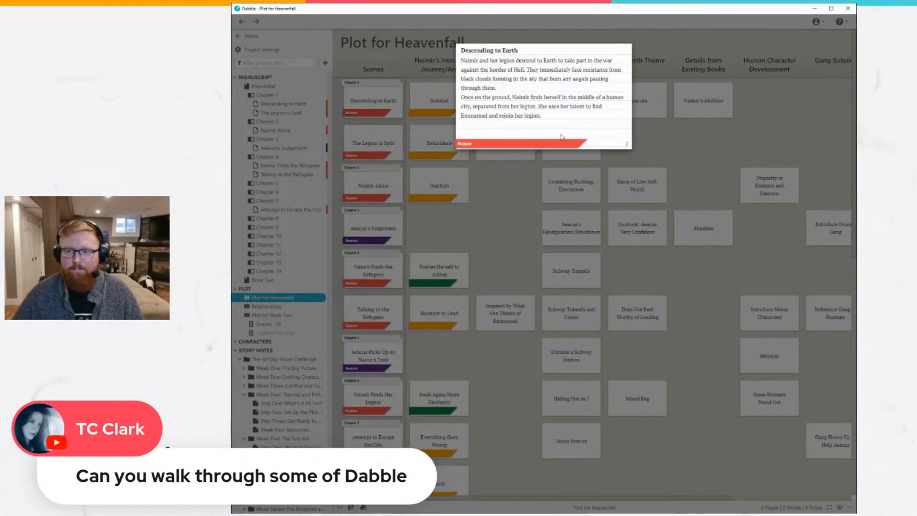
{"action": "left_click", "coordinate": [661, 158]}
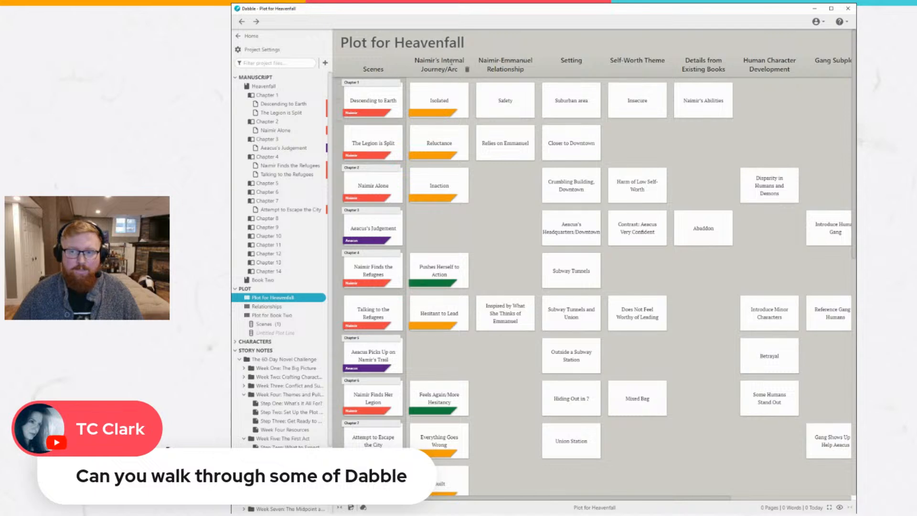
{"action": "left_click", "coordinate": [437, 102]}
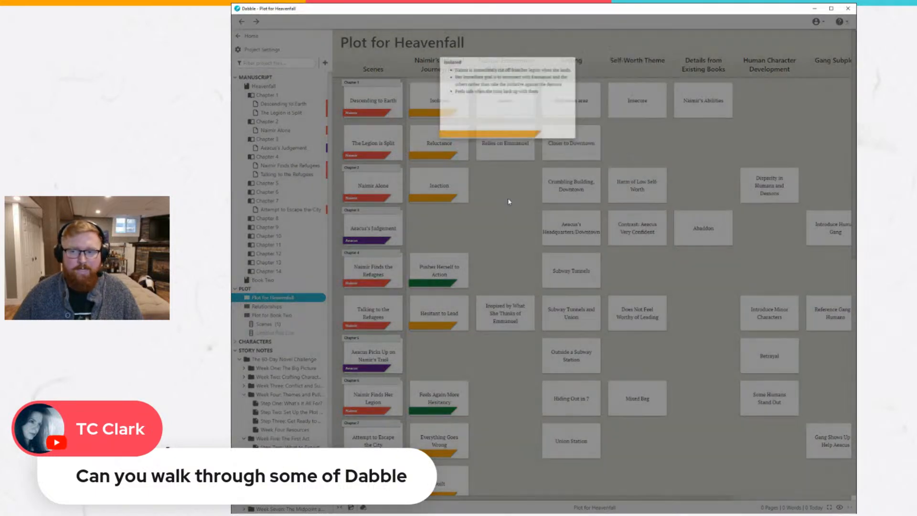
{"action": "left_click", "coordinate": [508, 197]}
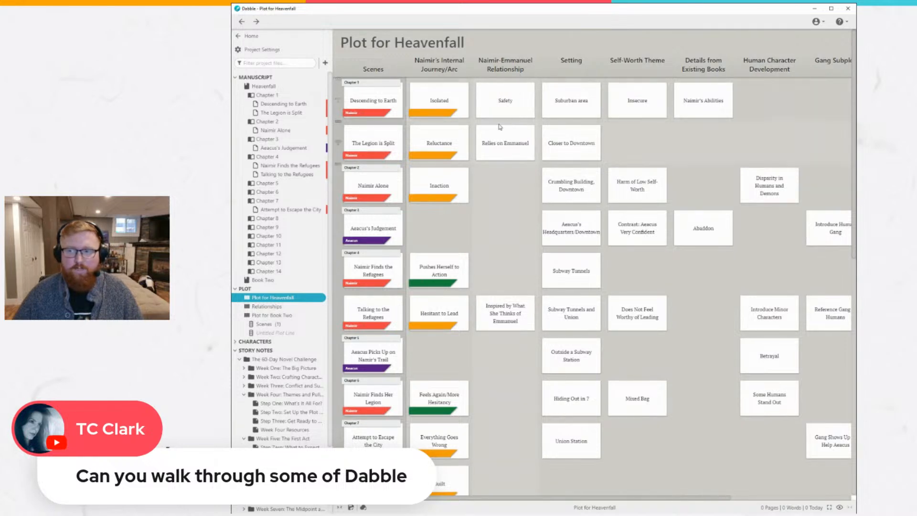
{"action": "left_click", "coordinate": [568, 103]}
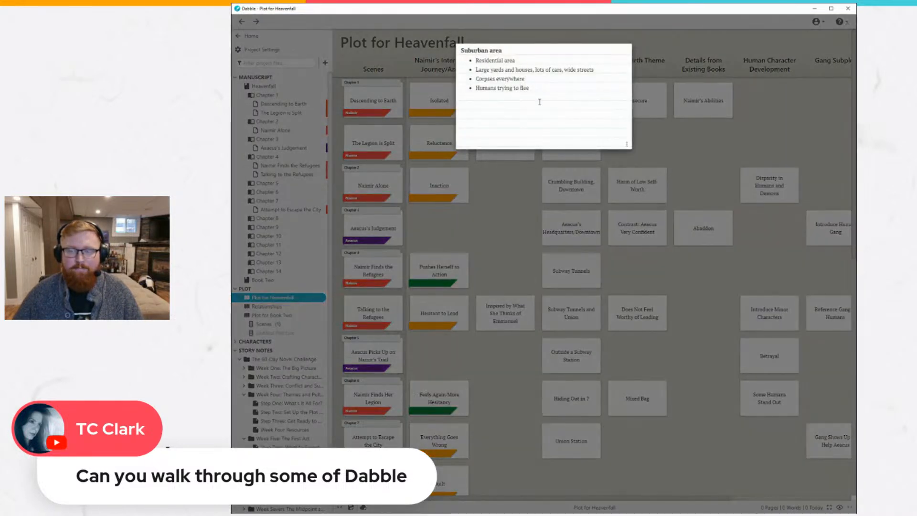
{"action": "left_click", "coordinate": [529, 201]}
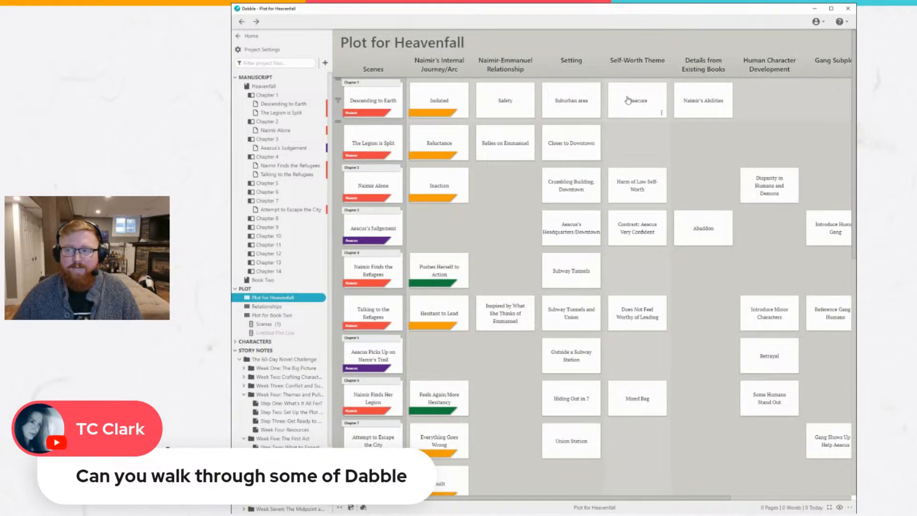
{"action": "left_click", "coordinate": [717, 106]}
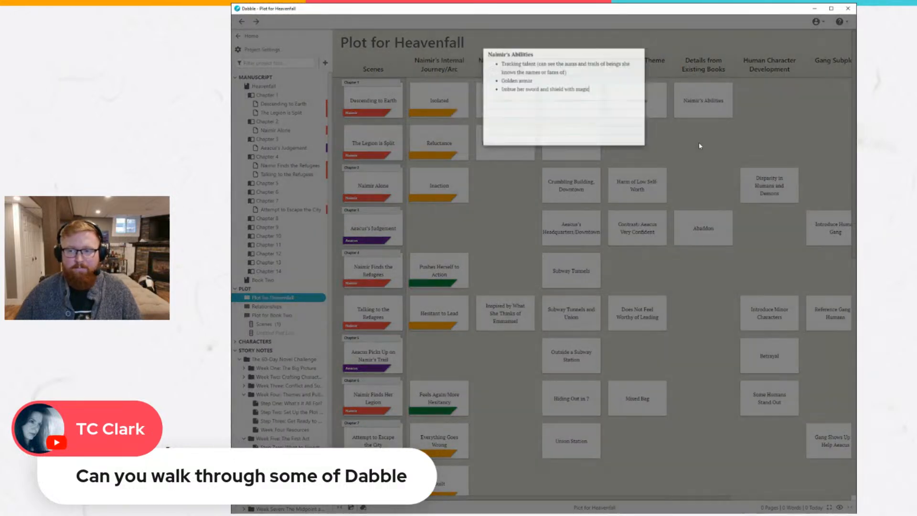
{"action": "left_click", "coordinate": [699, 143]}
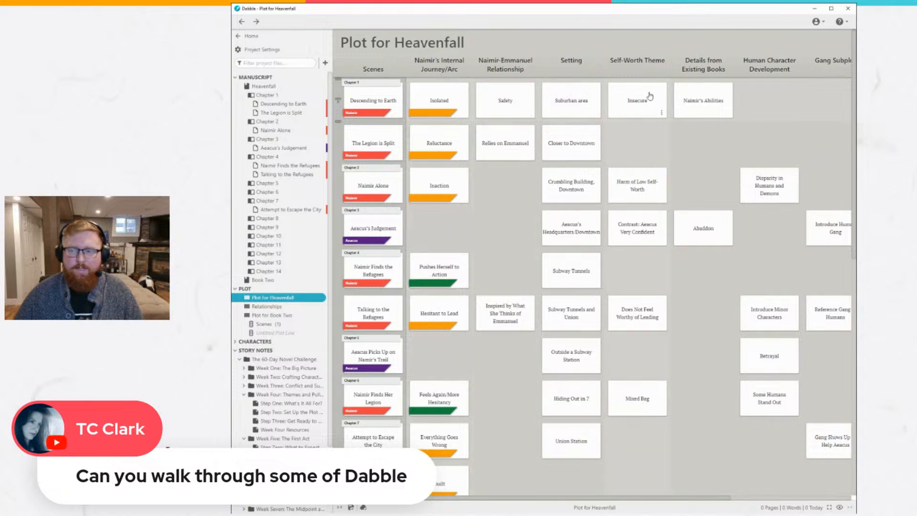
Show the Descending to Earth scene with its notes alongside, and widen the notes area until the cards' full text is readable.
{"action": "left_click", "coordinate": [283, 106]}
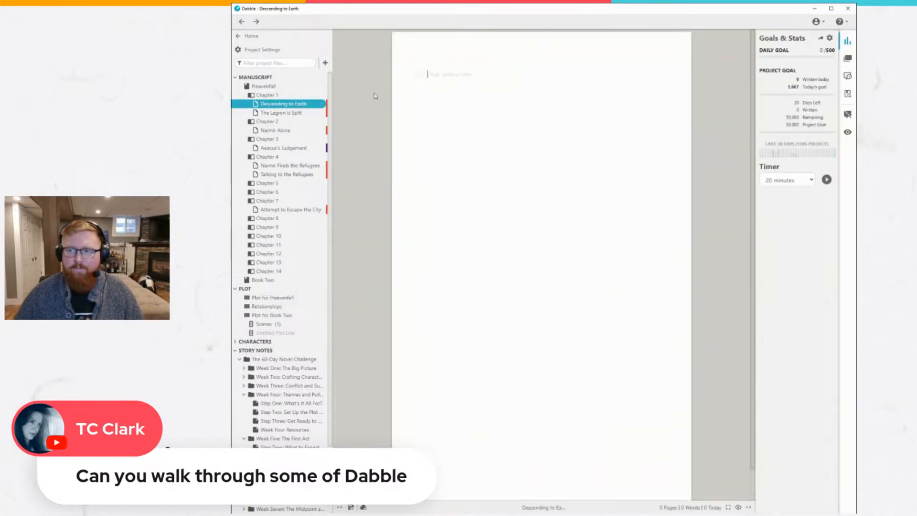
{"action": "left_click", "coordinate": [847, 58]}
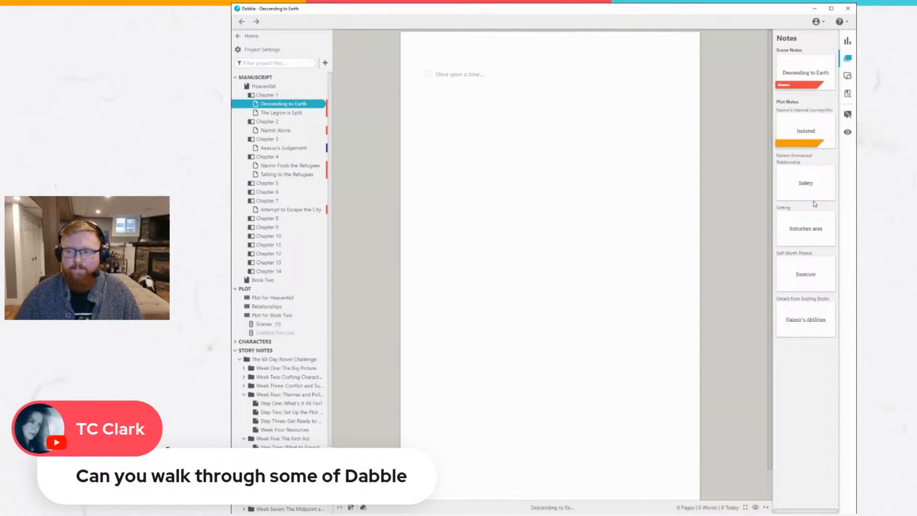
{"action": "left_click", "coordinate": [810, 130]}
{"action": "left_click", "coordinate": [655, 208]}
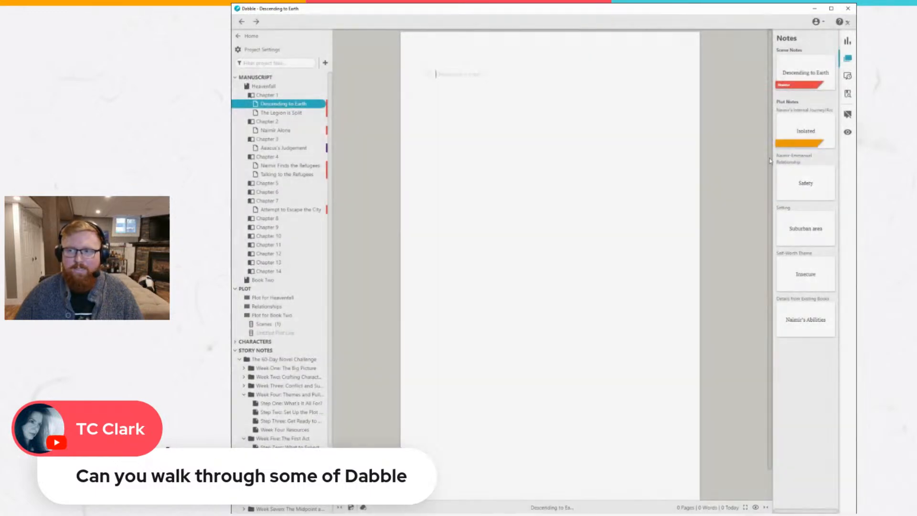
{"action": "left_click", "coordinate": [805, 66]}
{"action": "left_click", "coordinate": [657, 221]}
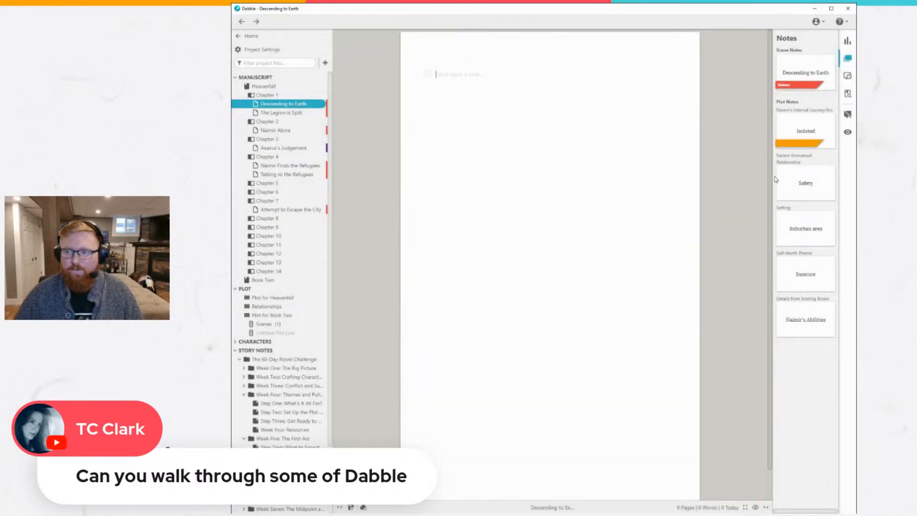
{"action": "left_click_drag", "start_coordinate": [773, 177], "coordinate": [581, 191]}
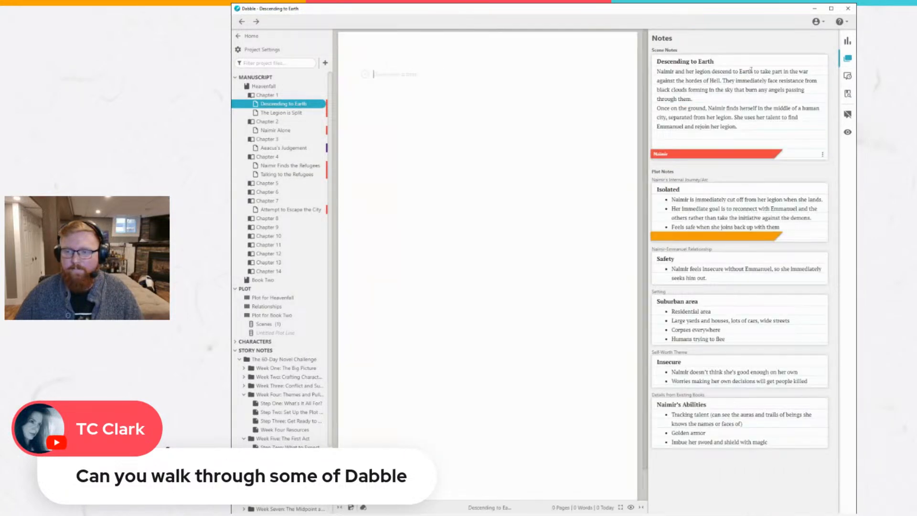
Write a line of random filler text in the empty Descending to Earth scene.
{"action": "left_click", "coordinate": [427, 90]}
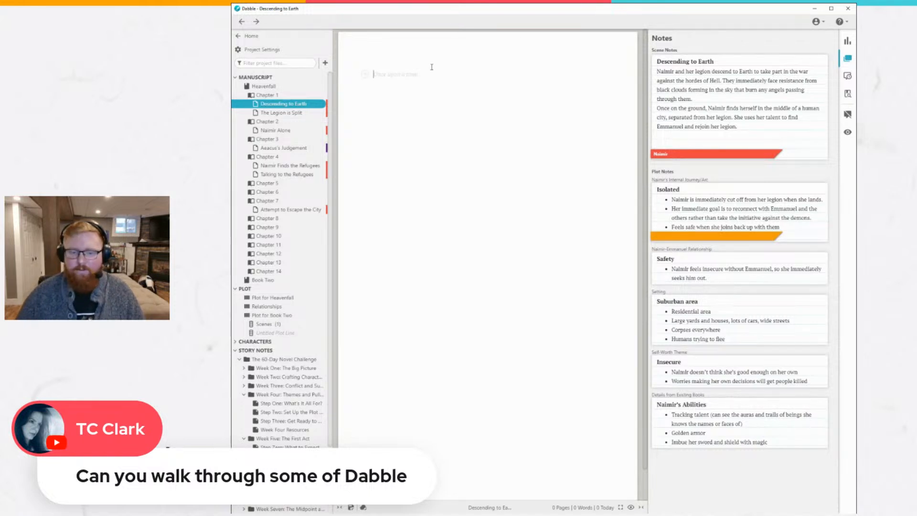
{"action": "type", "text": "njn"}
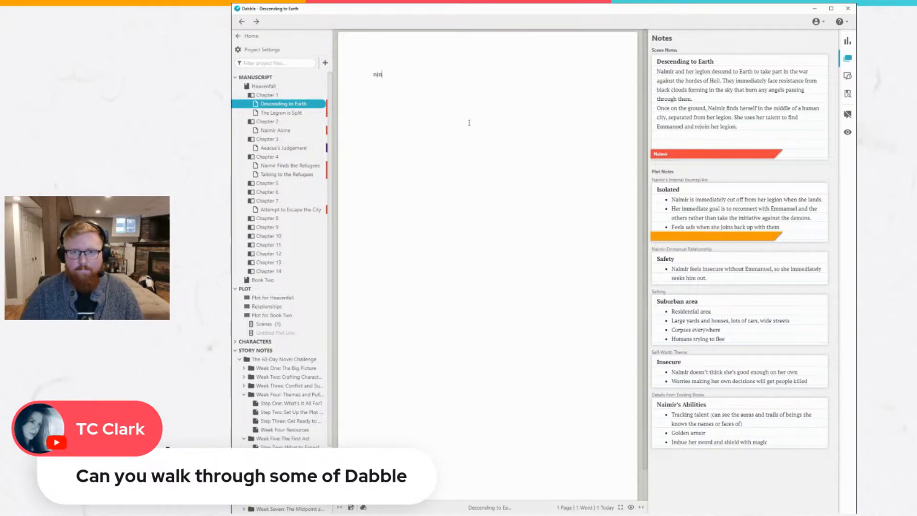
{"action": "type", "text": "dovnisfd jfdsj bosjfd boj fdjsfd oj sfdoj s ojsd"}
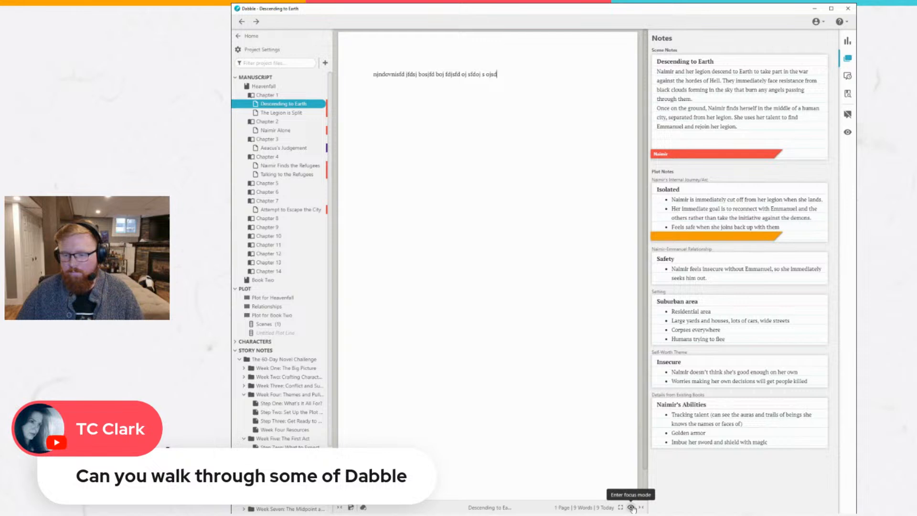
{"action": "type", "text": "oasnfdojnasbf"}
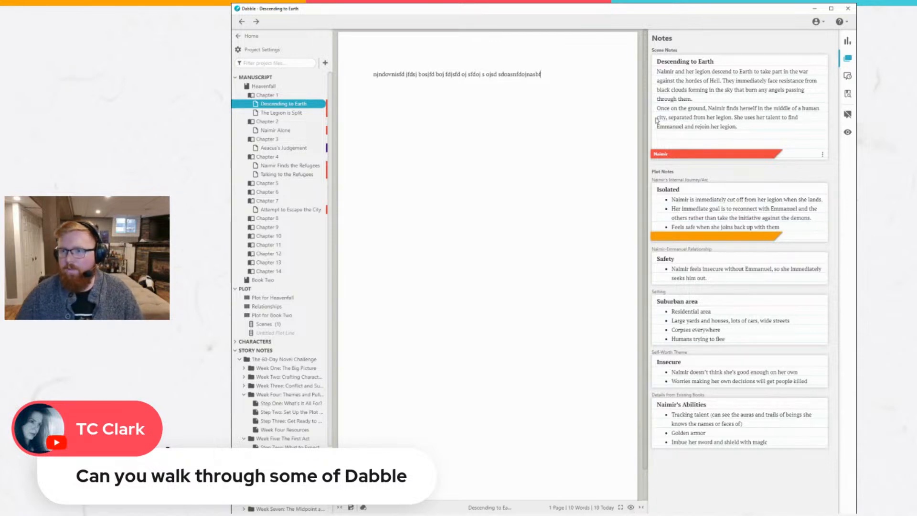
Narrow the notes area back to compact cards and extend the filler text into a second paragraph.
{"action": "left_click_drag", "start_coordinate": [647, 125], "coordinate": [769, 125]}
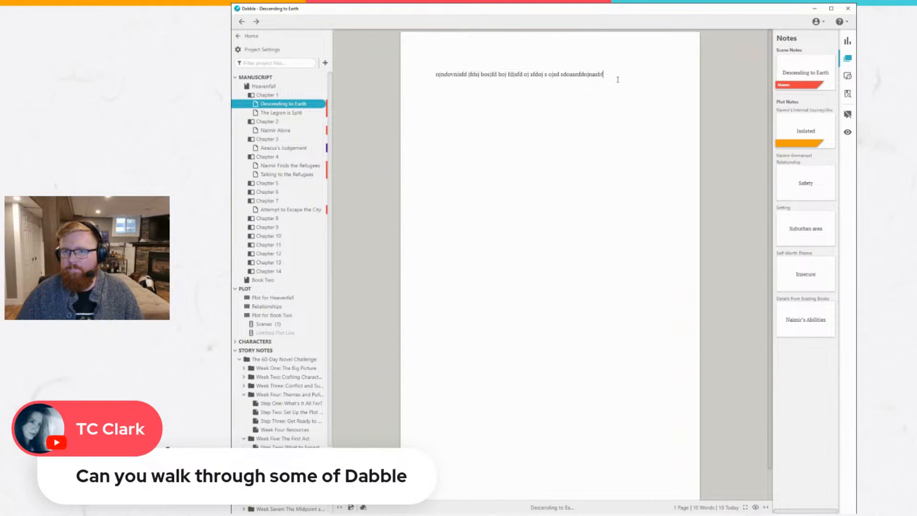
{"action": "type", "text": "jfbndfbdf d"}
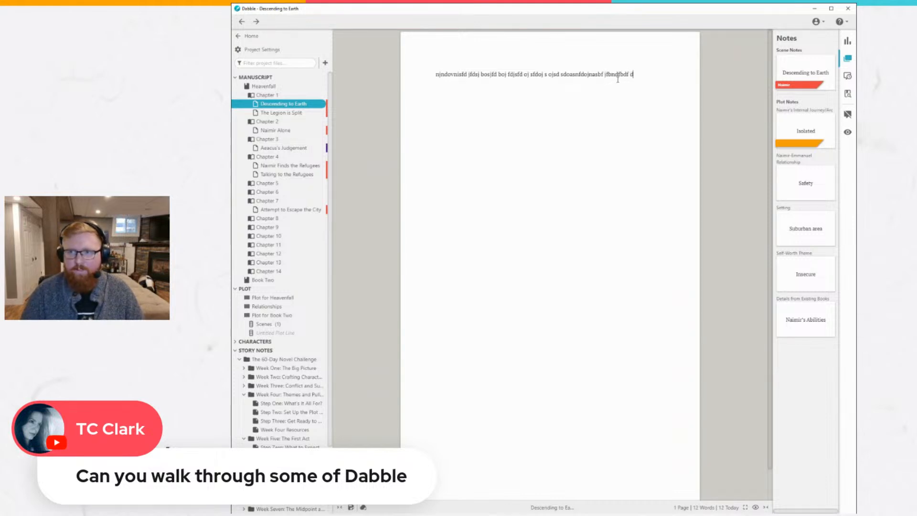
{"action": "type", "text": "ndvjnspas"}
{"action": "key", "text": "Return"}
{"action": "type", "text": "asjksadk"}
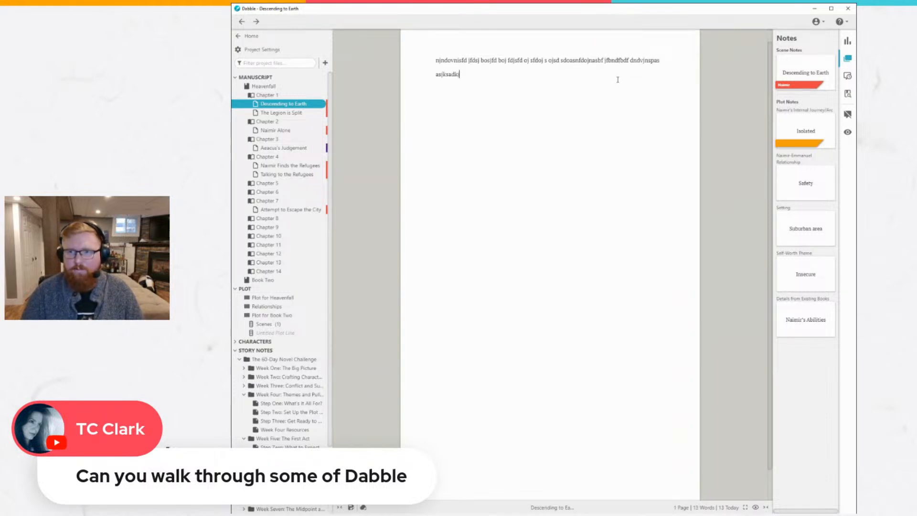
{"action": "type", "text": "jalskd askdjsalkdjasd asdklj"}
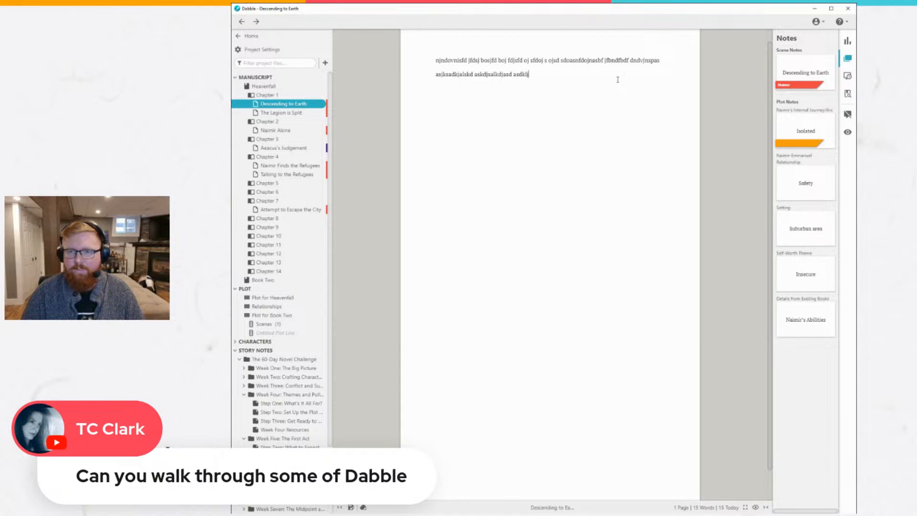
{"action": "type", "text": "aslkdj laskjd"}
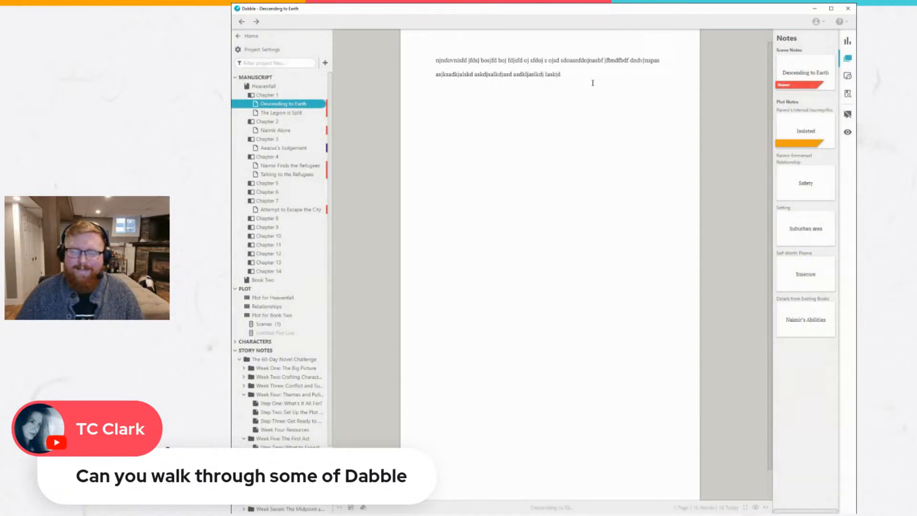
Delete all the filler text from the Descending to Earth scene.
{"action": "left_click_drag", "start_coordinate": [589, 76], "coordinate": [428, 55]}
{"action": "key", "text": "BackSpace"}
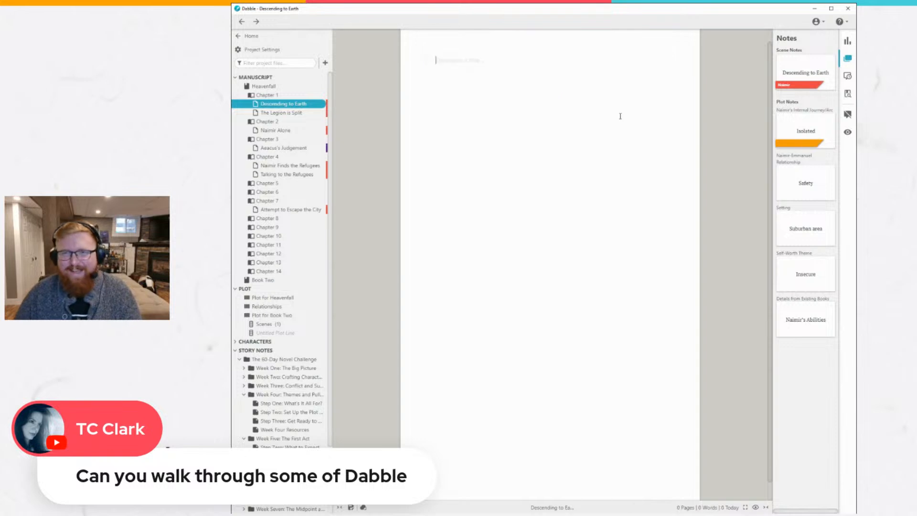
Preview the Descending to Earth scene in focus mode, then return to the normal editor view.
{"action": "left_click", "coordinate": [755, 507]}
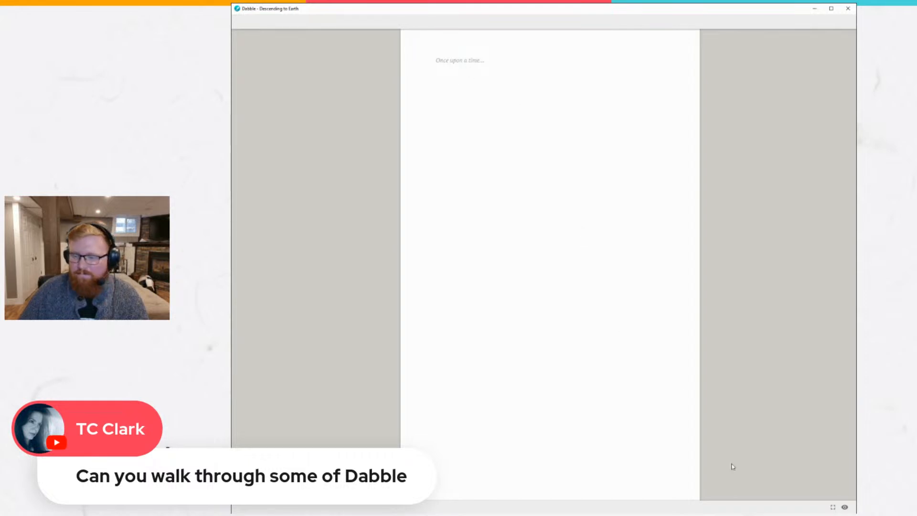
{"action": "left_click", "coordinate": [844, 506]}
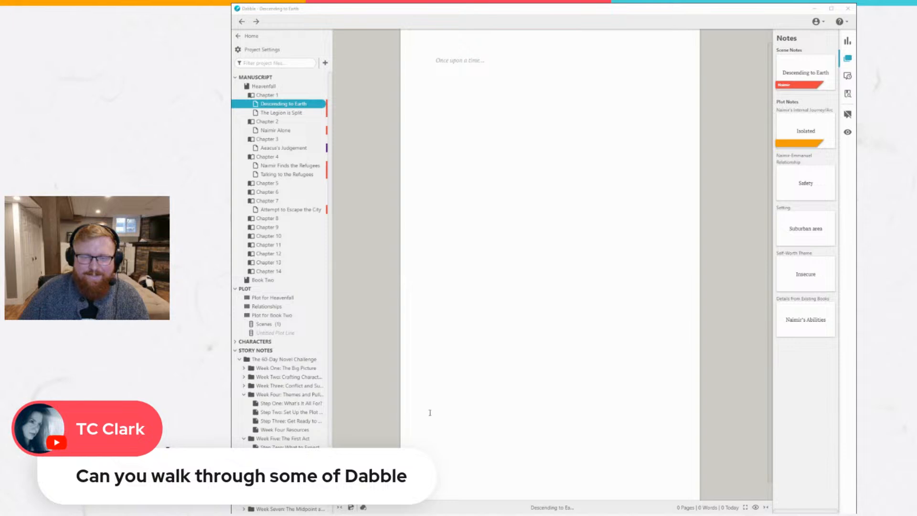
{"action": "left_click", "coordinate": [488, 315]}
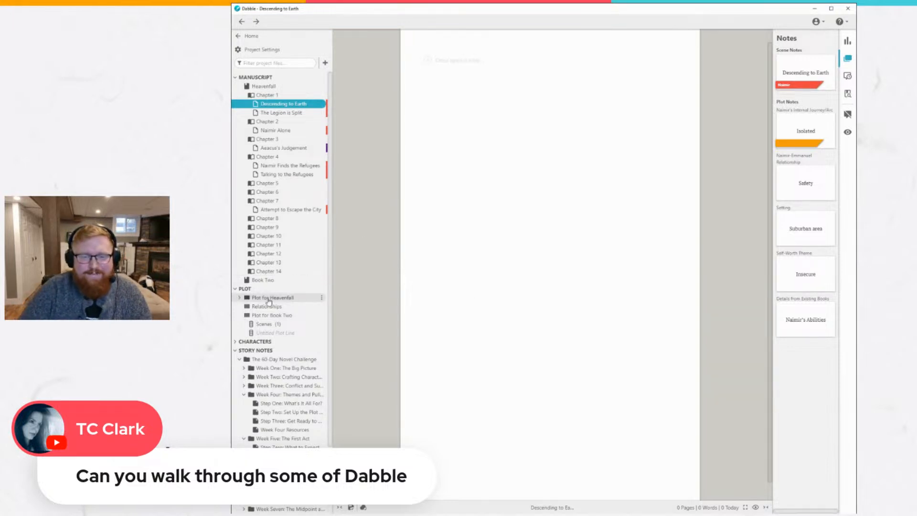
Open the folder The 60-Day Novel Challenge in the story notes to view its weekly subfolders.
{"action": "left_click", "coordinate": [276, 359]}
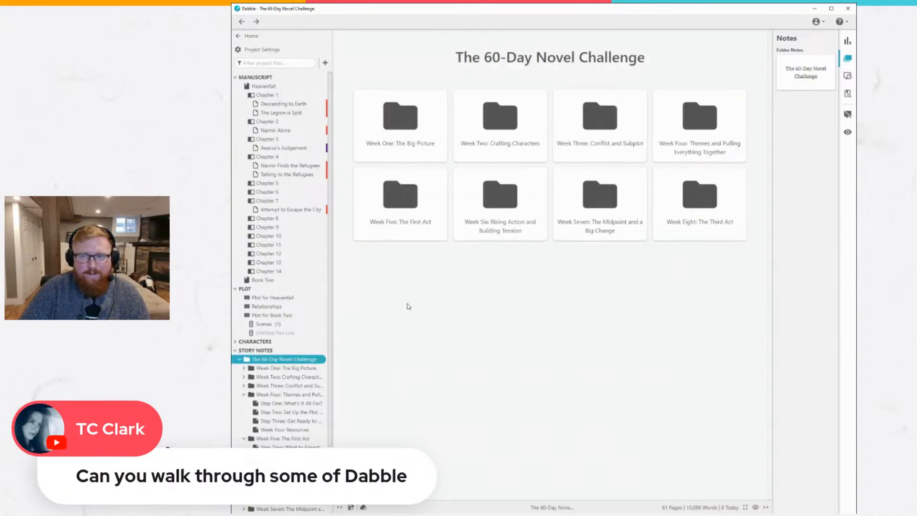
Browse the Week One pages of The 60-Day Novel Challenge through to Week One Resources, and collapse the challenge folder.
{"action": "scroll", "coordinate": [277, 376], "scroll_direction": "down", "scroll_amount": 2}
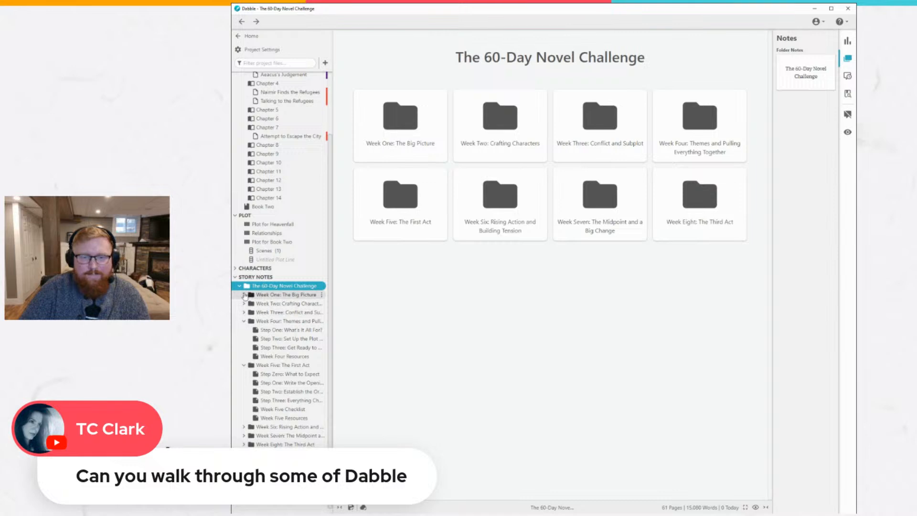
{"action": "left_click", "coordinate": [245, 295]}
{"action": "left_click", "coordinate": [281, 306]}
{"action": "left_click", "coordinate": [285, 314]}
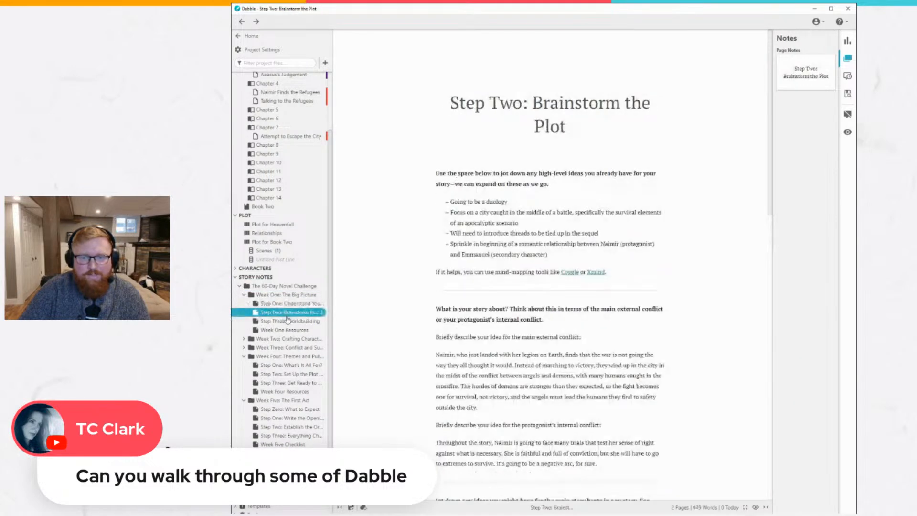
{"action": "left_click", "coordinate": [288, 329]}
{"action": "scroll", "coordinate": [387, 331], "scroll_direction": "down", "scroll_amount": 1}
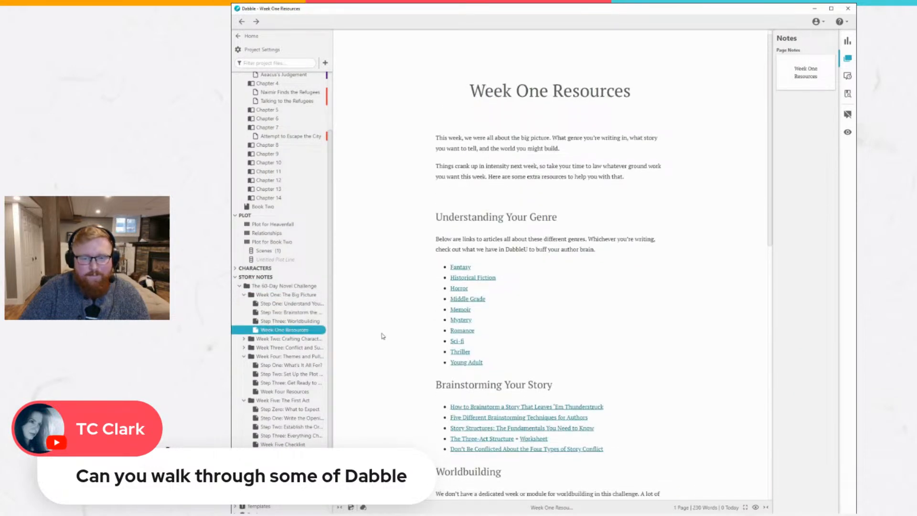
{"action": "left_click", "coordinate": [240, 285]}
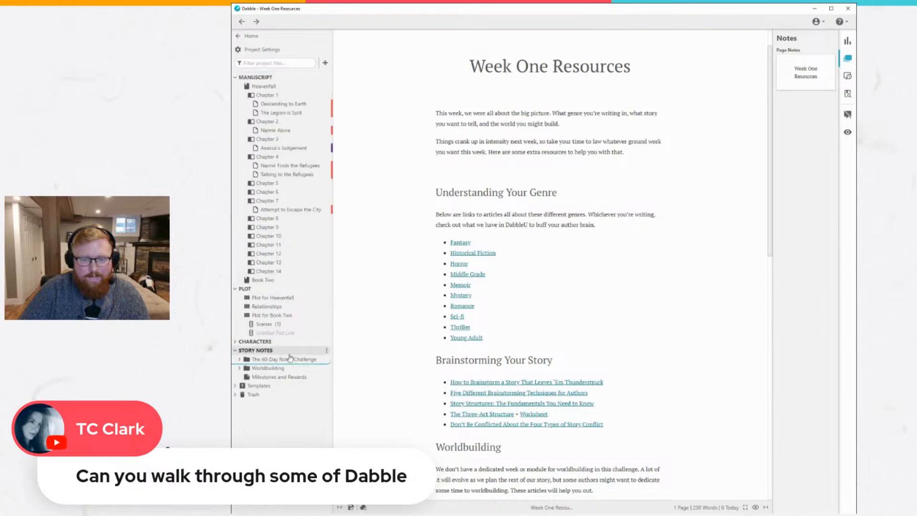
View the Worldbuilding folder and the topic folders of its Worldbuilding Bible, and collapse it again.
{"action": "left_click", "coordinate": [265, 368]}
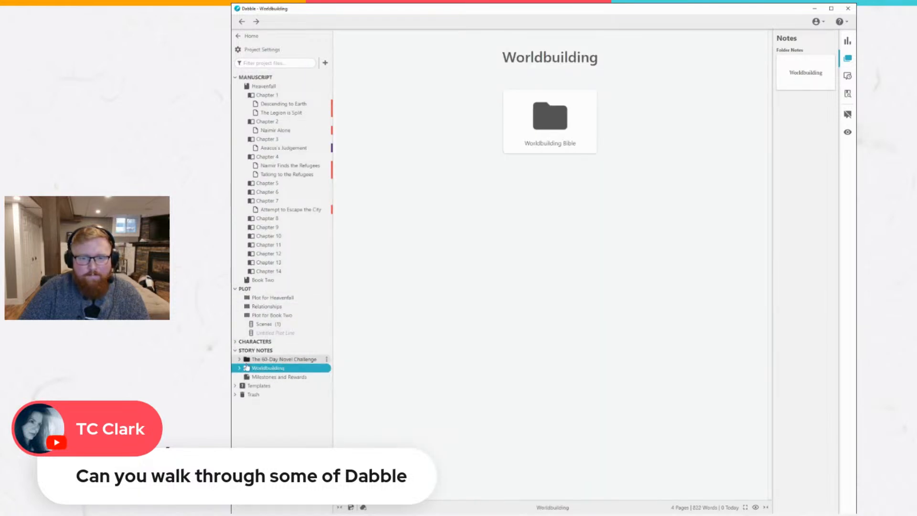
{"action": "left_click", "coordinate": [239, 368]}
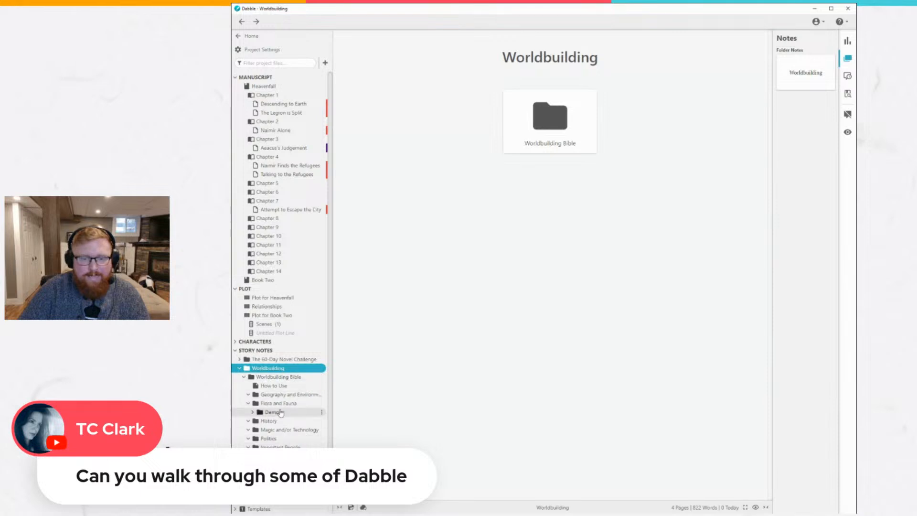
{"action": "scroll", "coordinate": [280, 419], "scroll_direction": "down", "scroll_amount": 1}
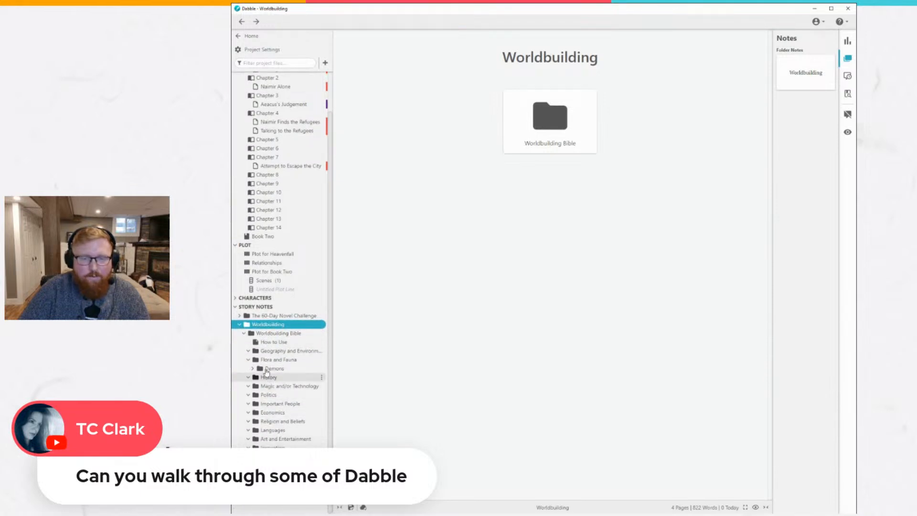
{"action": "left_click", "coordinate": [239, 325]}
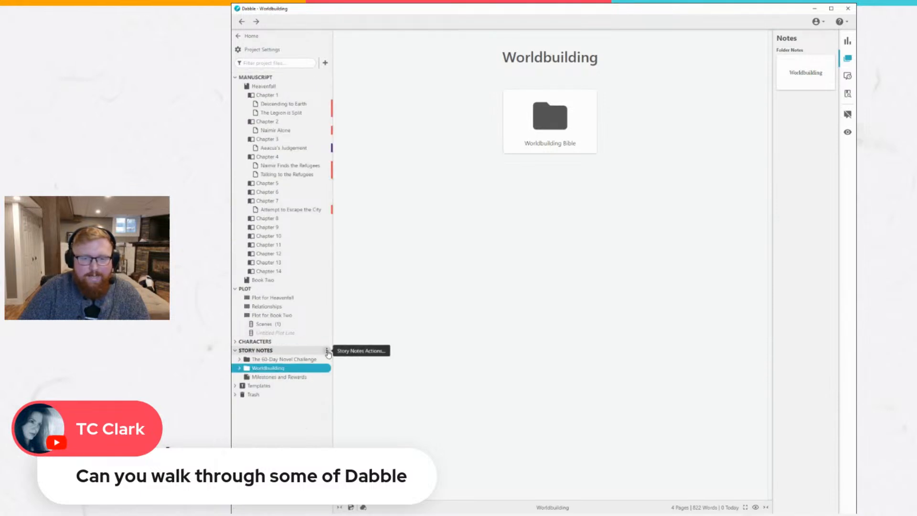
Create a new folder in the story notes and title it Magic System.
{"action": "left_click", "coordinate": [326, 350]}
{"action": "left_click", "coordinate": [358, 354]}
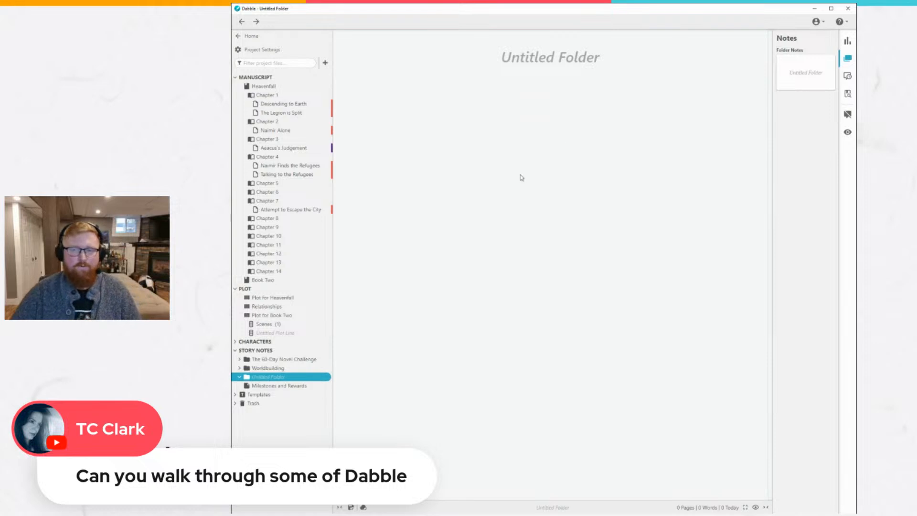
{"action": "left_click", "coordinate": [575, 48]}
{"action": "type", "text": "Magic System"}
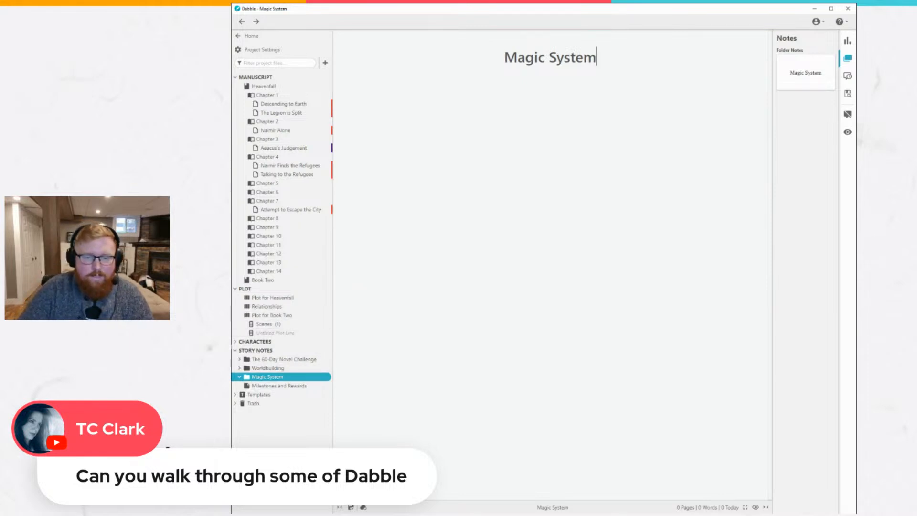
Expand the characters section and review Naimir's character profile and the Naimir's Backstory page.
{"action": "left_click", "coordinate": [236, 341]}
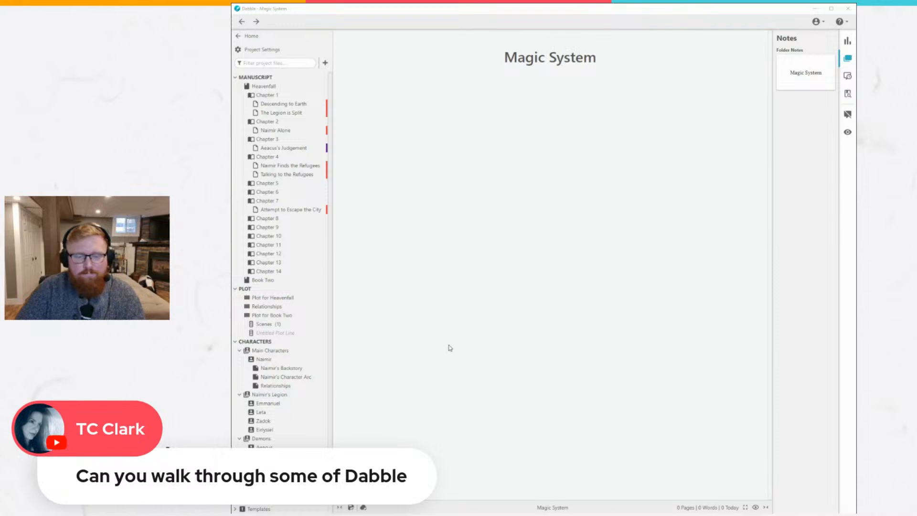
{"action": "left_click", "coordinate": [279, 358]}
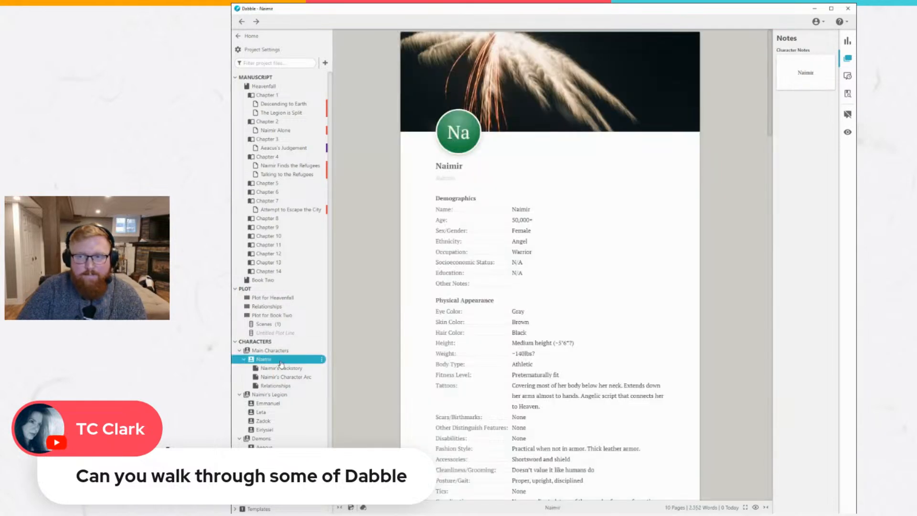
{"action": "scroll", "coordinate": [515, 255], "scroll_direction": "down", "scroll_amount": 2}
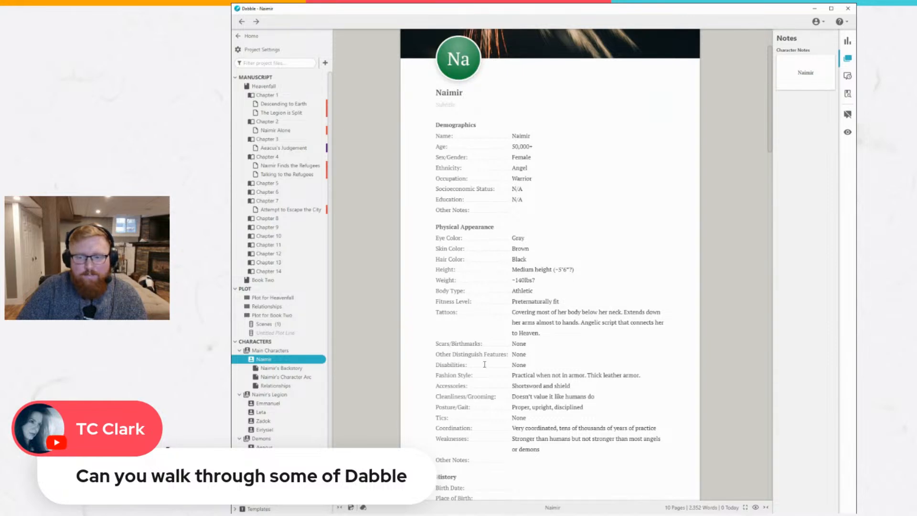
{"action": "left_click", "coordinate": [274, 368]}
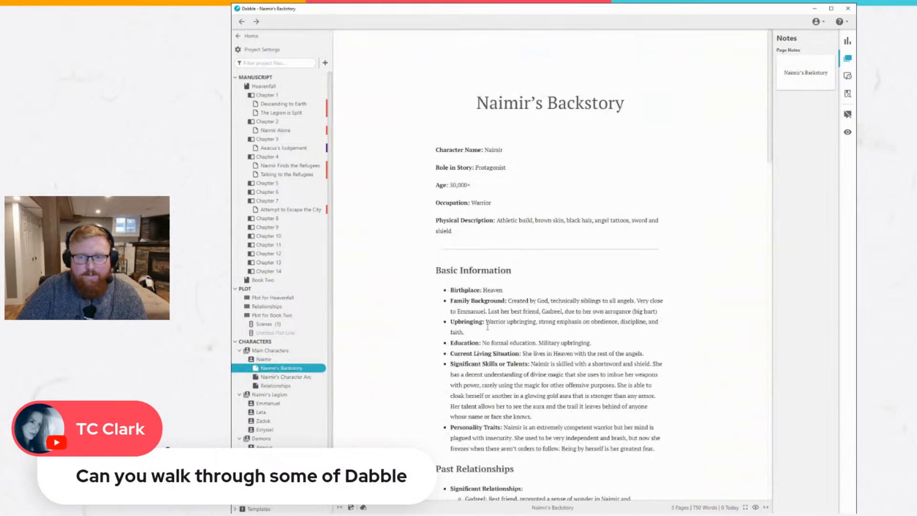
{"action": "scroll", "coordinate": [487, 326], "scroll_direction": "down", "scroll_amount": 10}
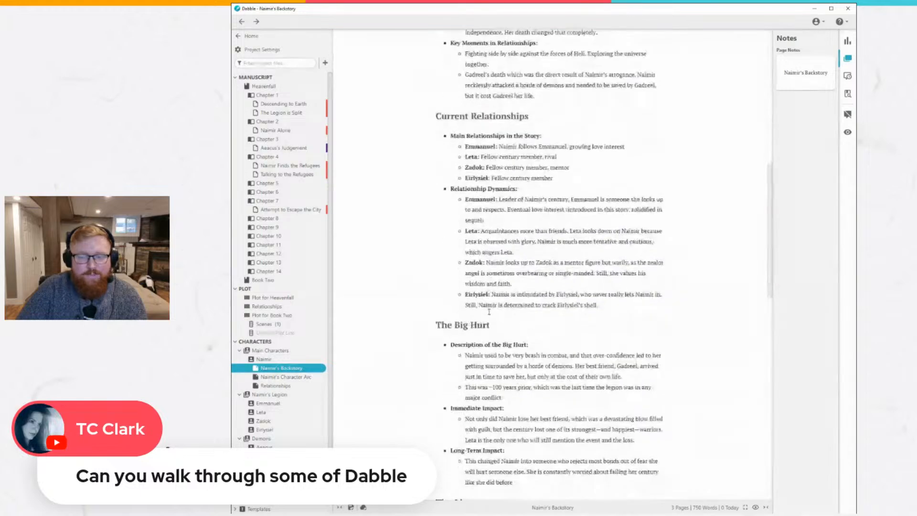
{"action": "scroll", "coordinate": [489, 311], "scroll_direction": "down", "scroll_amount": 2}
Read through the Naimir's Character Arc page and Naimir's Relationships page.
{"action": "left_click", "coordinate": [285, 377]}
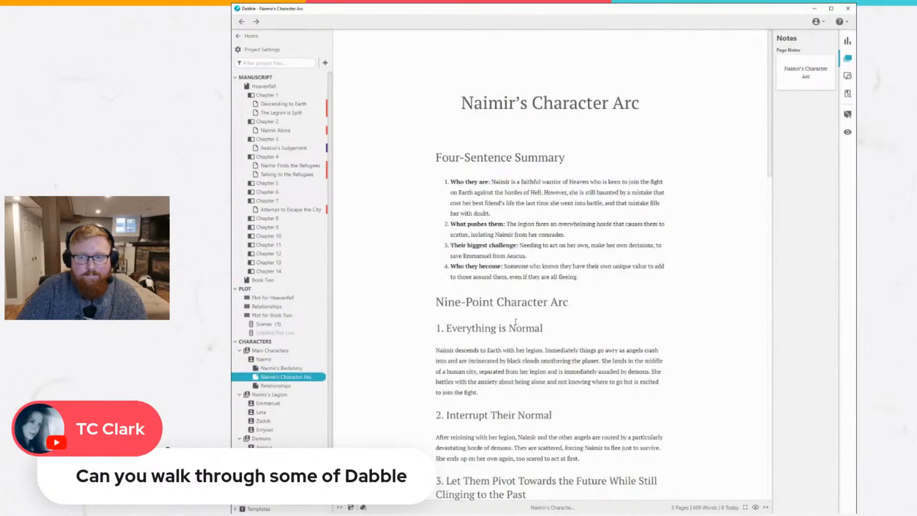
{"action": "scroll", "coordinate": [516, 319], "scroll_direction": "down", "scroll_amount": 5}
{"action": "scroll", "coordinate": [516, 319], "scroll_direction": "down", "scroll_amount": 4}
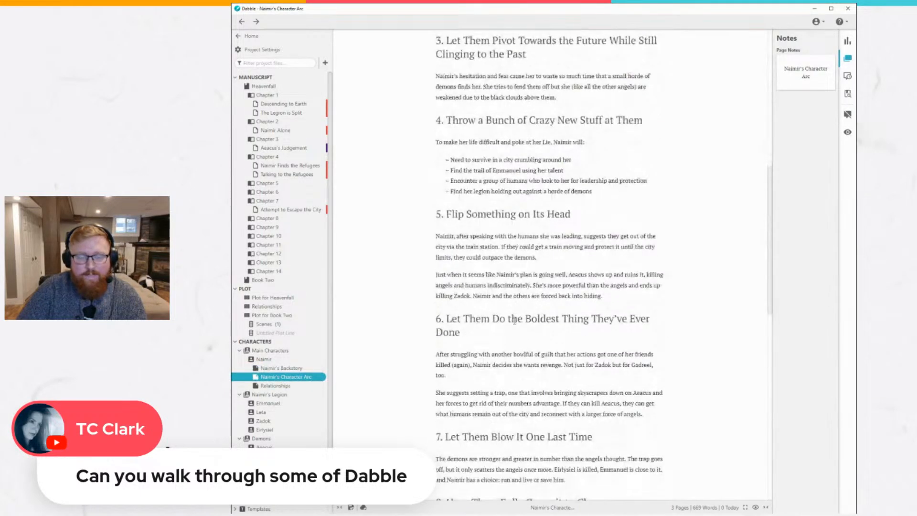
{"action": "left_click", "coordinate": [286, 386]}
{"action": "scroll", "coordinate": [529, 327], "scroll_direction": "down", "scroll_amount": 7}
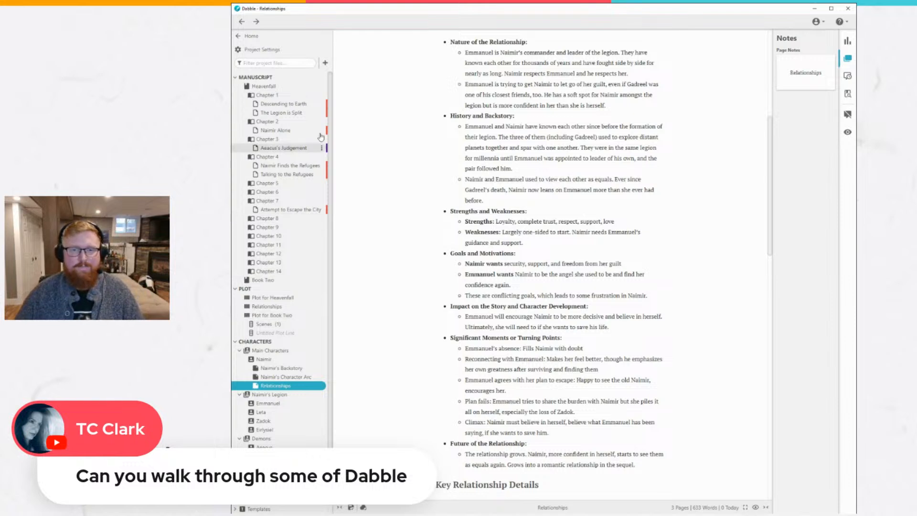
Switch from the Descending to Earth scene to Naimir's Relationships page and back to the scene.
{"action": "left_click", "coordinate": [286, 103]}
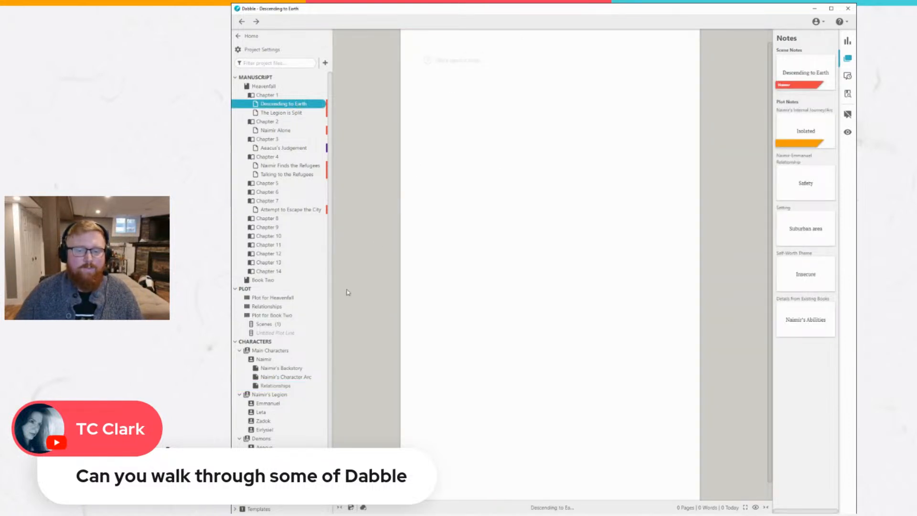
{"action": "left_click", "coordinate": [296, 386]}
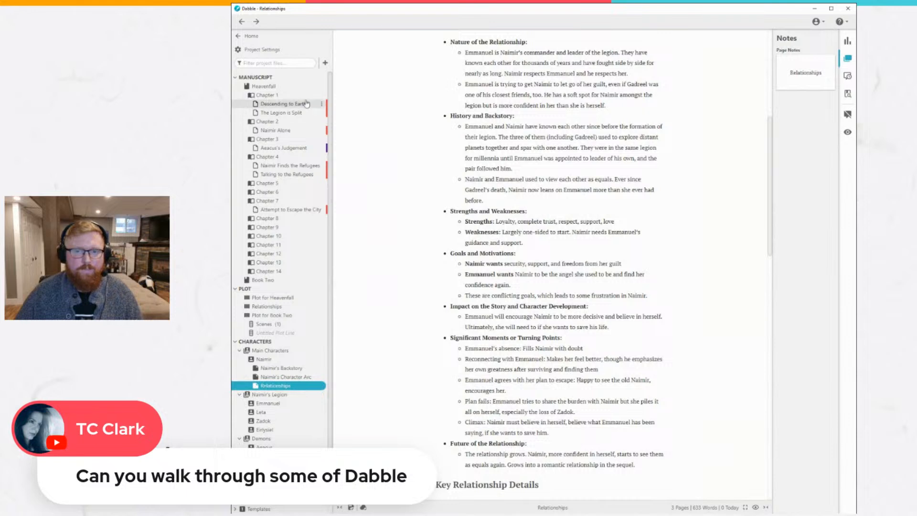
{"action": "left_click", "coordinate": [291, 104]}
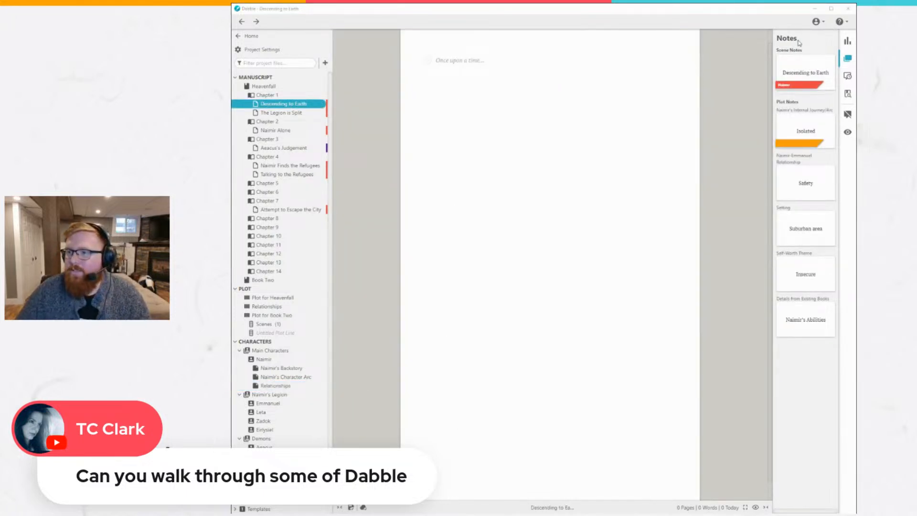
Mark November 6, 2024 as a day off in the goal settings and save the changes.
{"action": "left_click", "coordinate": [847, 41]}
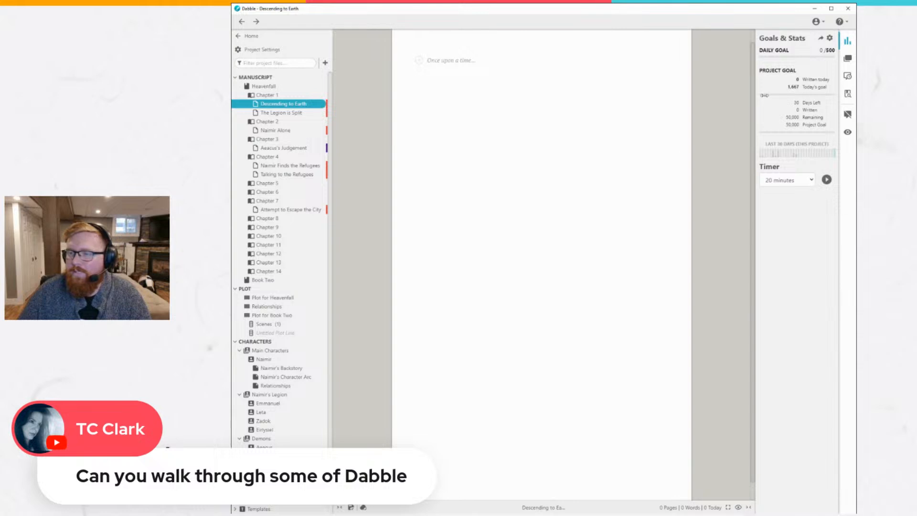
{"action": "left_click", "coordinate": [830, 38]}
{"action": "left_click", "coordinate": [548, 89]}
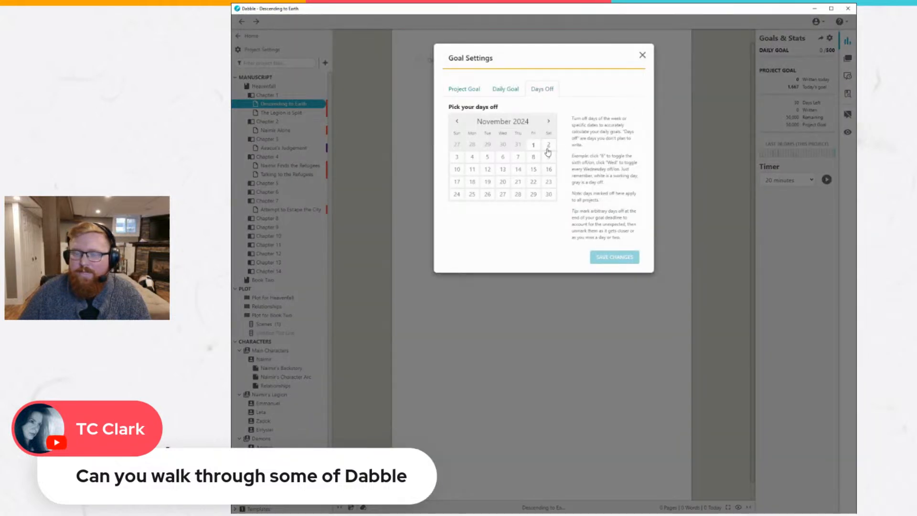
{"action": "left_click", "coordinate": [504, 158]}
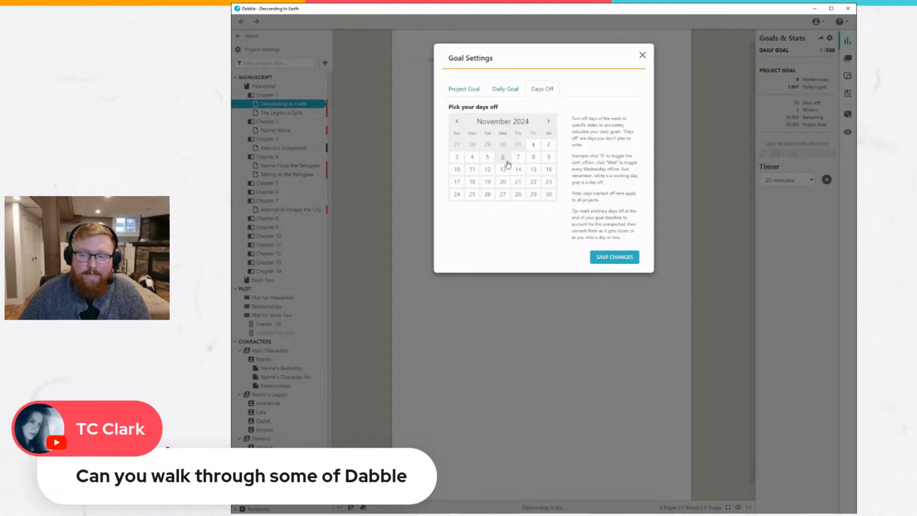
{"action": "left_click", "coordinate": [604, 258]}
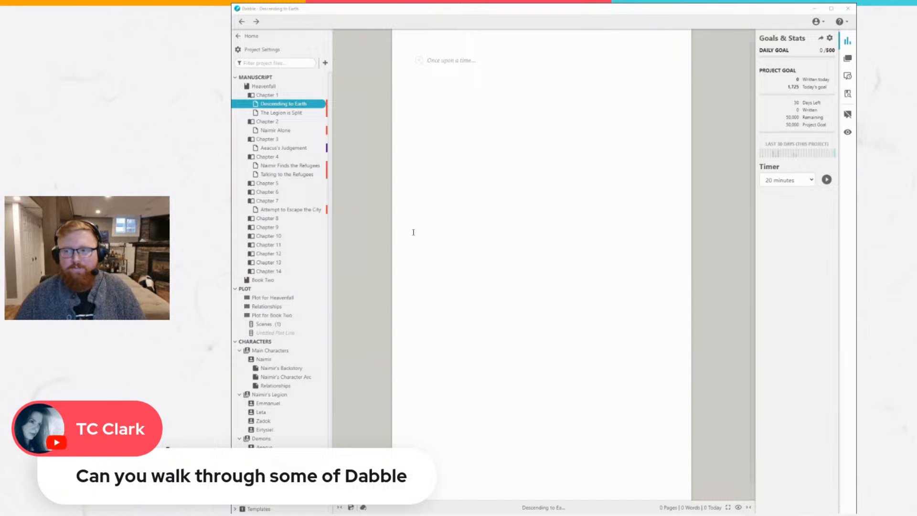
Show the scene's notes, the comment history and the thesaurus word tools one after another beside Descending to Earth.
{"action": "left_click", "coordinate": [823, 204]}
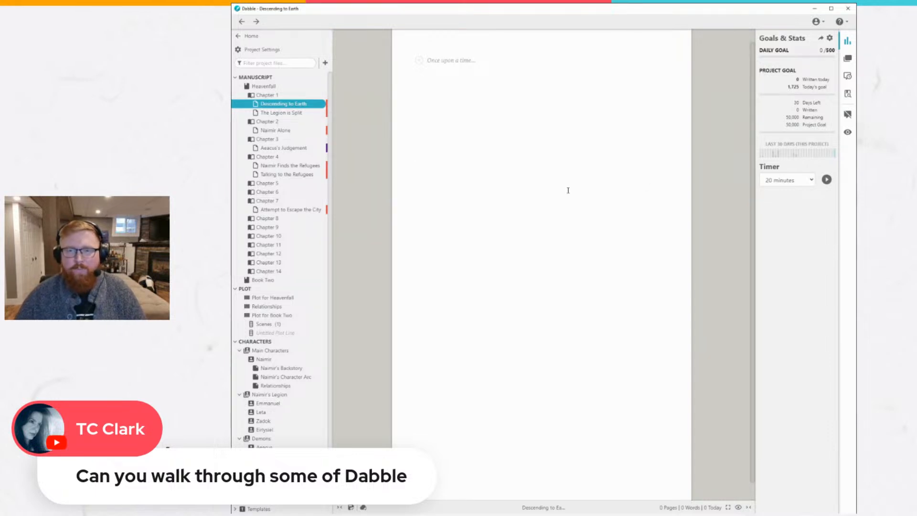
{"action": "left_click", "coordinate": [847, 59]}
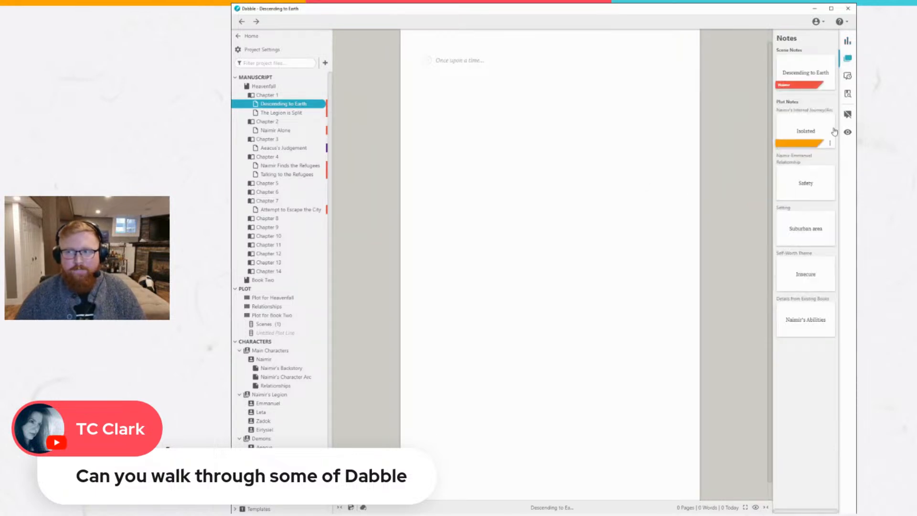
{"action": "left_click", "coordinate": [847, 76]}
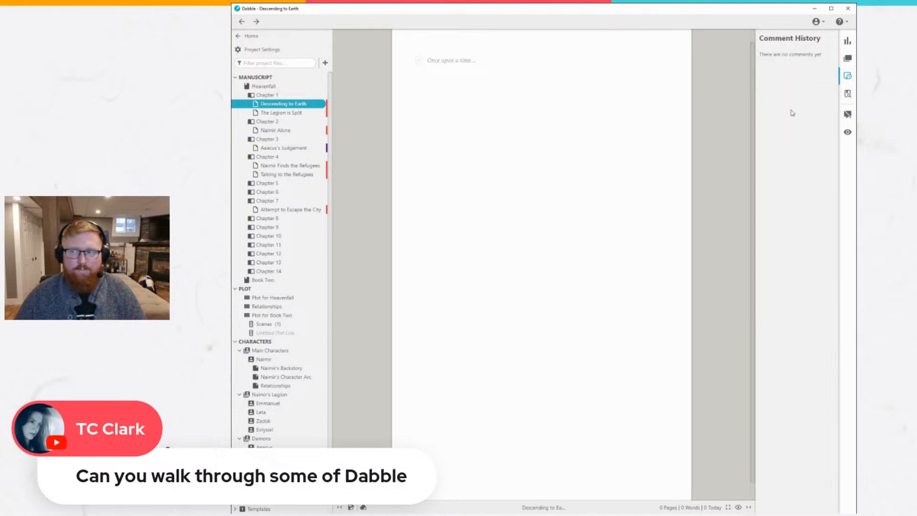
{"action": "left_click", "coordinate": [847, 94]}
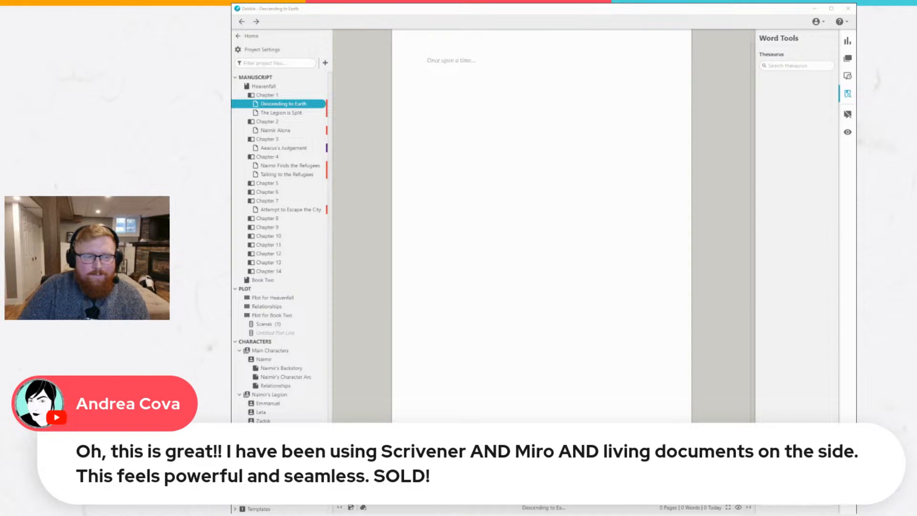
{"action": "left_click", "coordinate": [527, 280]}
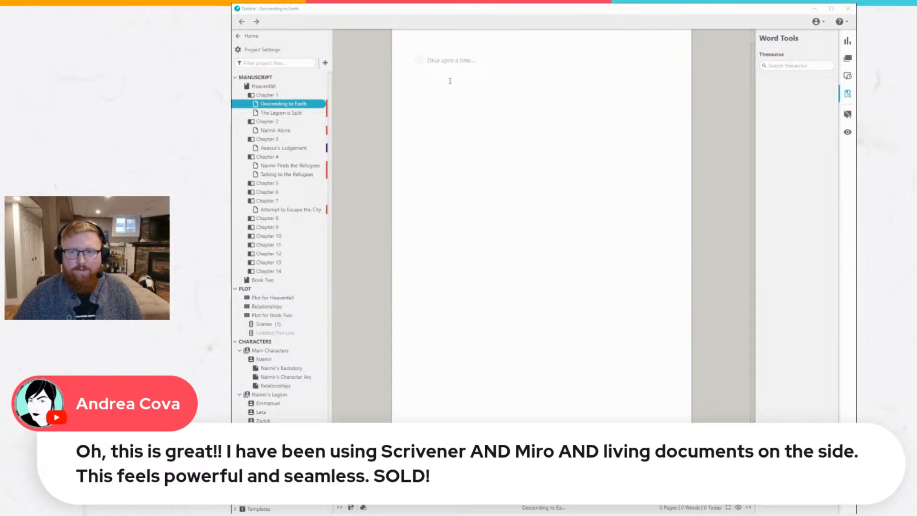
{"action": "left_click", "coordinate": [454, 107]}
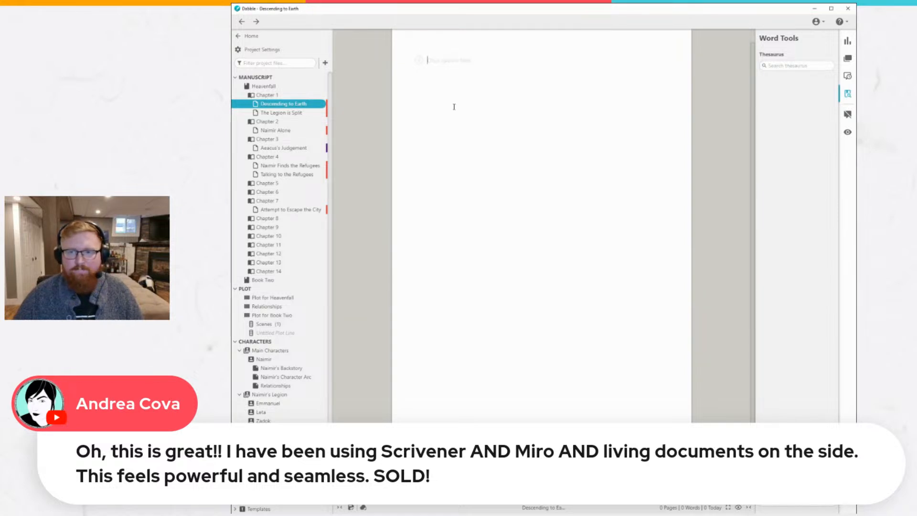
Open Naimir's Backstory and add an empty line above the Character Name entry.
{"action": "left_click", "coordinate": [281, 368]}
{"action": "scroll", "coordinate": [529, 196], "scroll_direction": "up", "scroll_amount": 15}
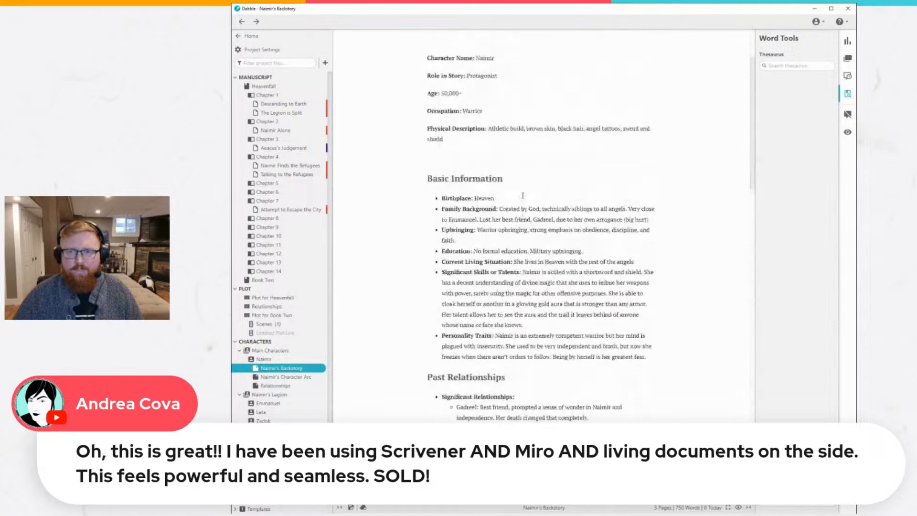
{"action": "left_click", "coordinate": [464, 242]}
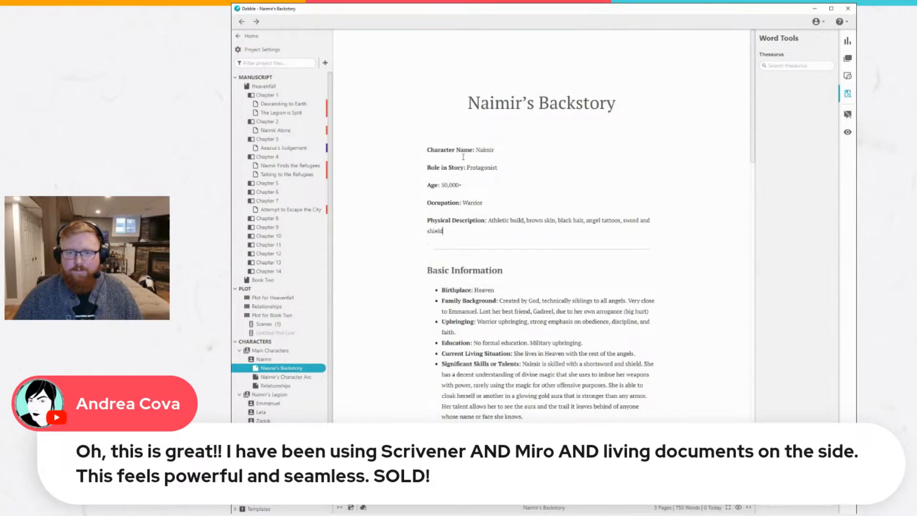
{"action": "key", "text": "Return"}
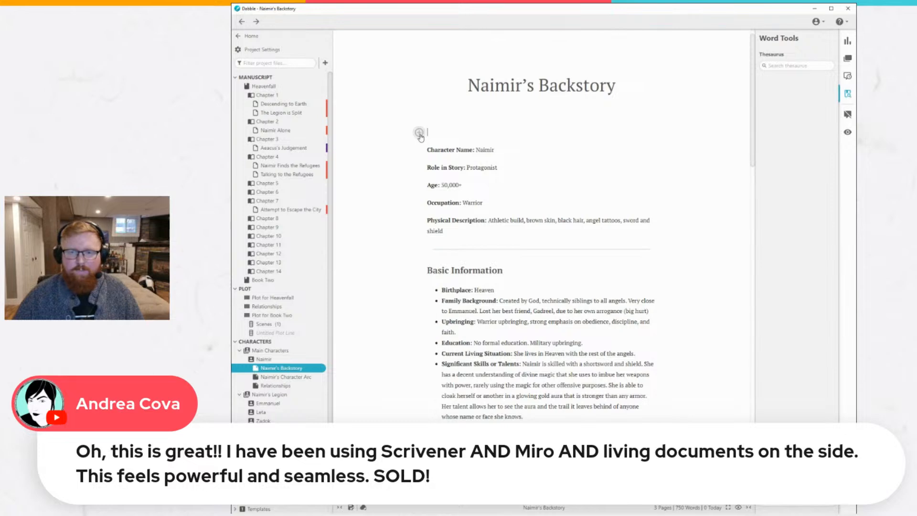
Try to insert the hand-drawn fantasy map photo from Unsplash on the empty line above Character Name.
{"action": "left_click", "coordinate": [419, 134]}
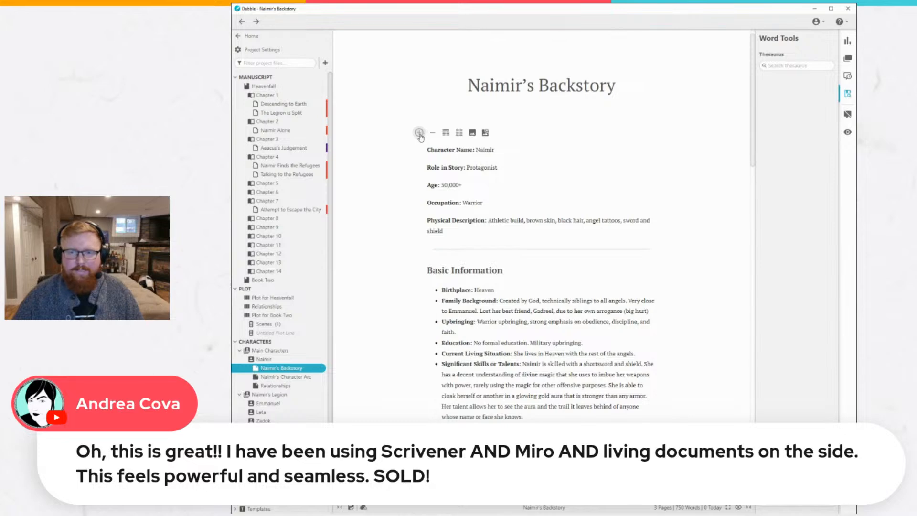
{"action": "left_click", "coordinate": [487, 132]}
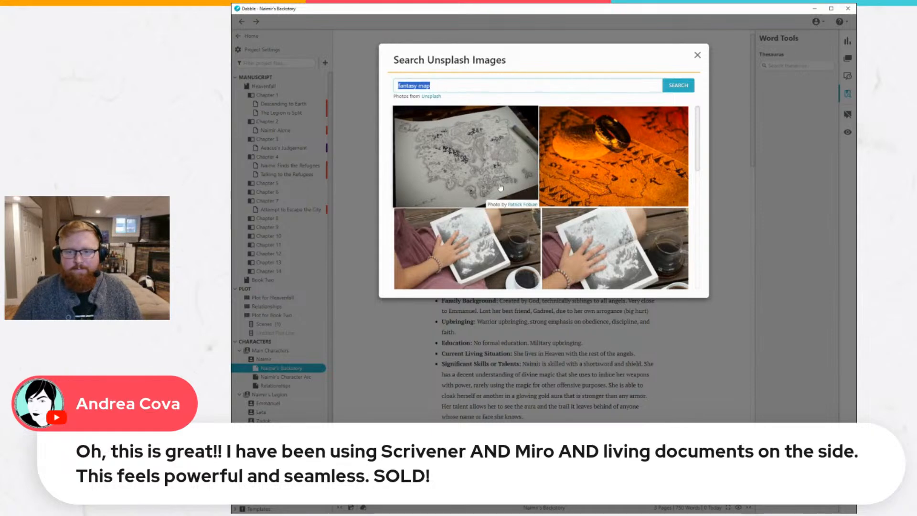
{"action": "left_click", "coordinate": [472, 162]}
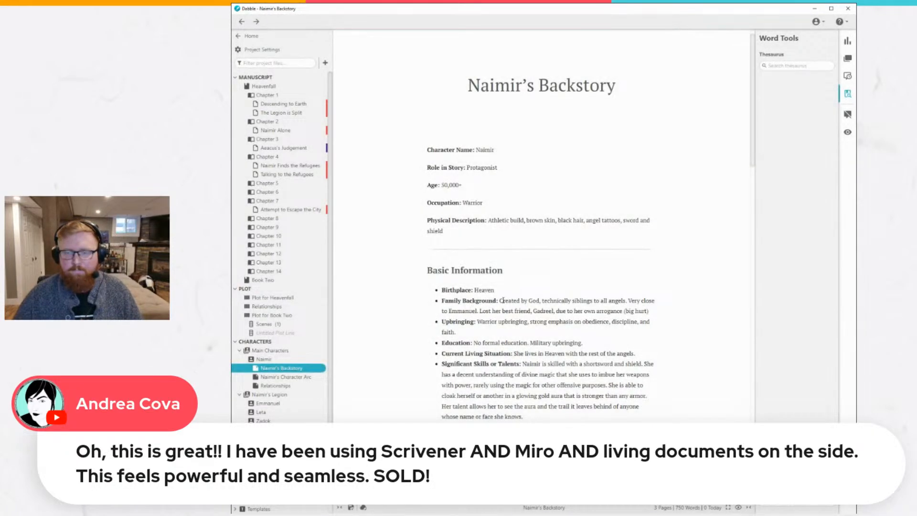
{"action": "left_click", "coordinate": [440, 129]}
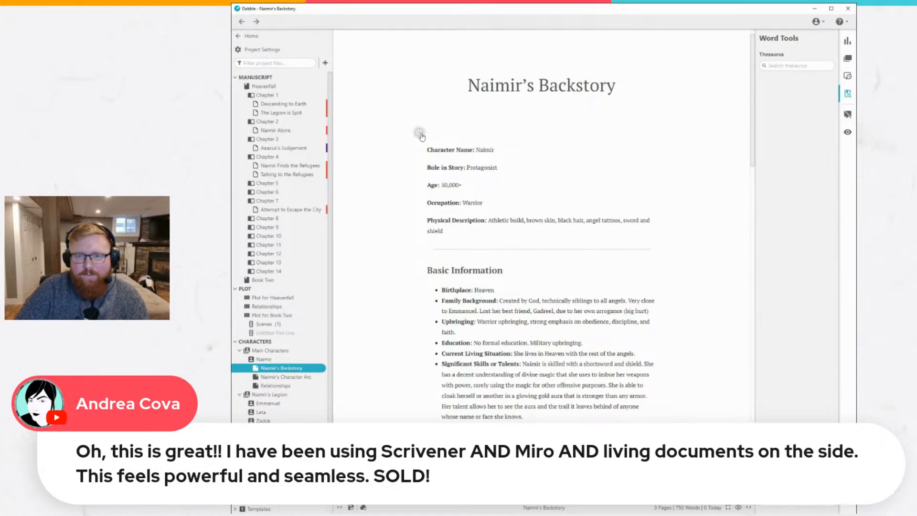
{"action": "scroll", "coordinate": [442, 143], "scroll_direction": "down", "scroll_amount": 3}
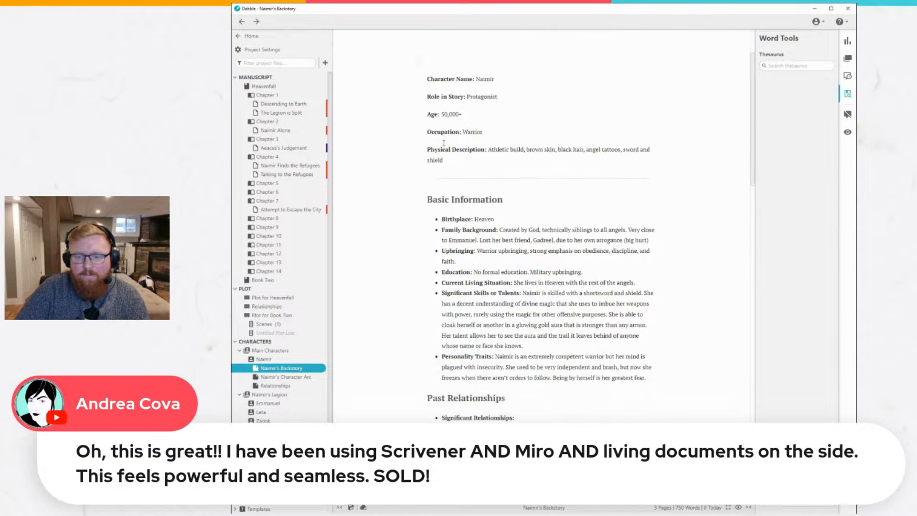
{"action": "scroll", "coordinate": [442, 142], "scroll_direction": "up", "scroll_amount": 3}
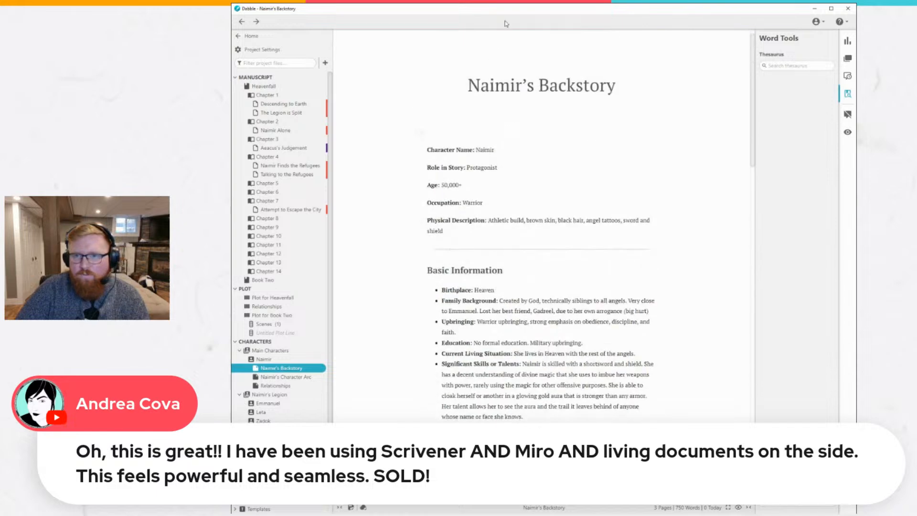
Insert the Unsplash photo of the grassy hillside house with a blue round door above the Character Name entry.
{"action": "left_click", "coordinate": [419, 132]}
{"action": "left_click", "coordinate": [487, 132]}
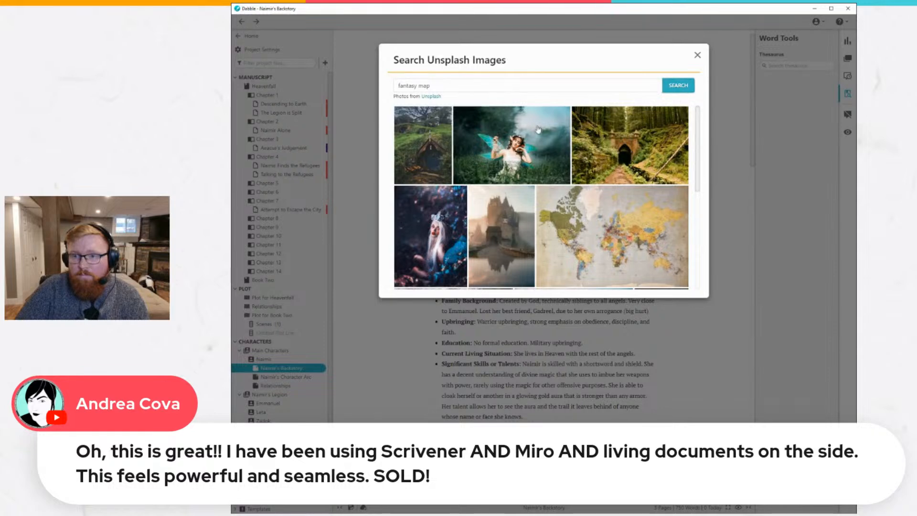
{"action": "left_click", "coordinate": [426, 144]}
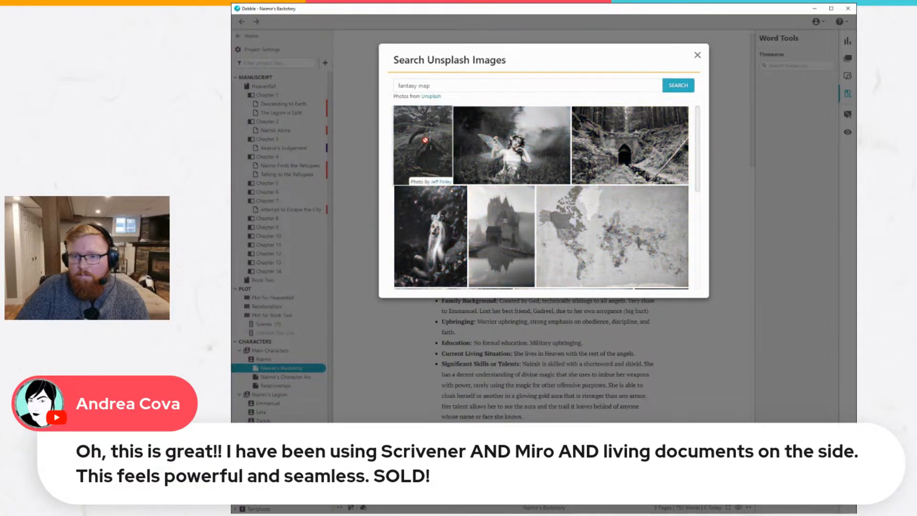
{"action": "scroll", "coordinate": [523, 219], "scroll_direction": "up", "scroll_amount": 3}
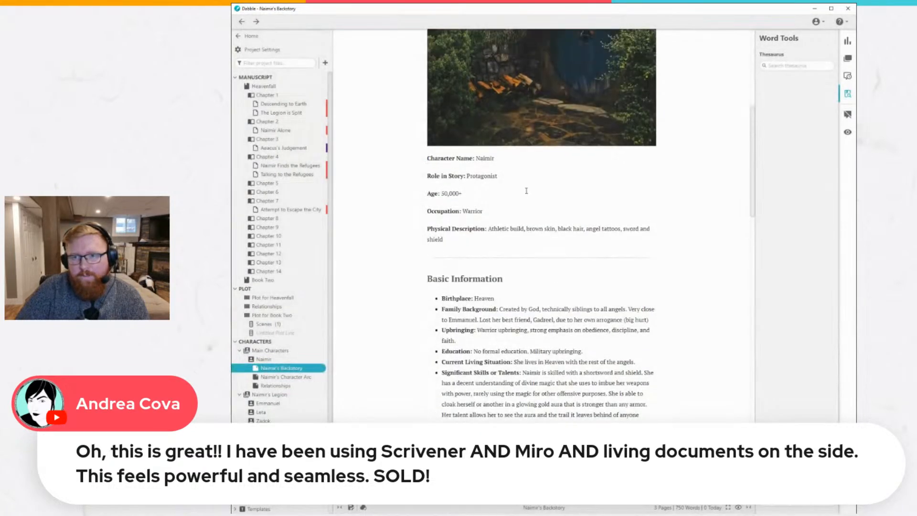
{"action": "scroll", "coordinate": [524, 223], "scroll_direction": "down", "scroll_amount": 2}
{"action": "left_click", "coordinate": [525, 220]}
{"action": "scroll", "coordinate": [525, 213], "scroll_direction": "up", "scroll_amount": 3}
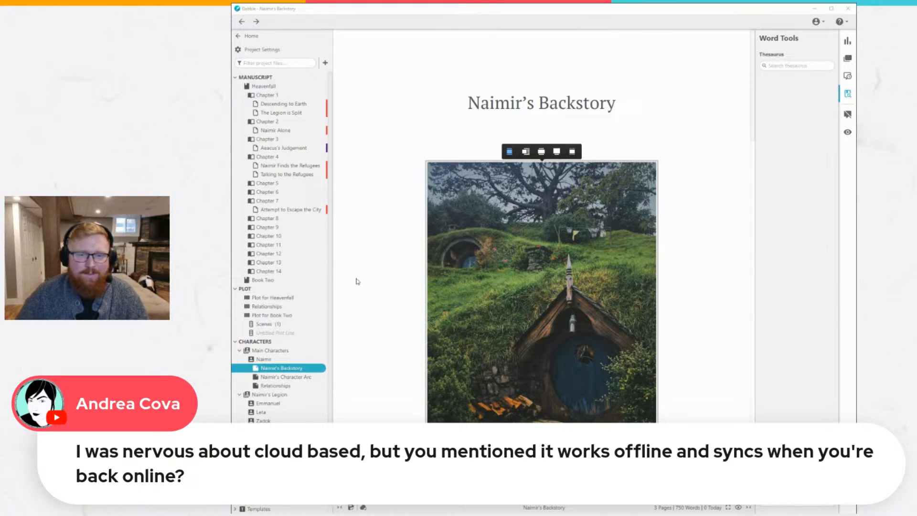
{"action": "left_click", "coordinate": [380, 274]}
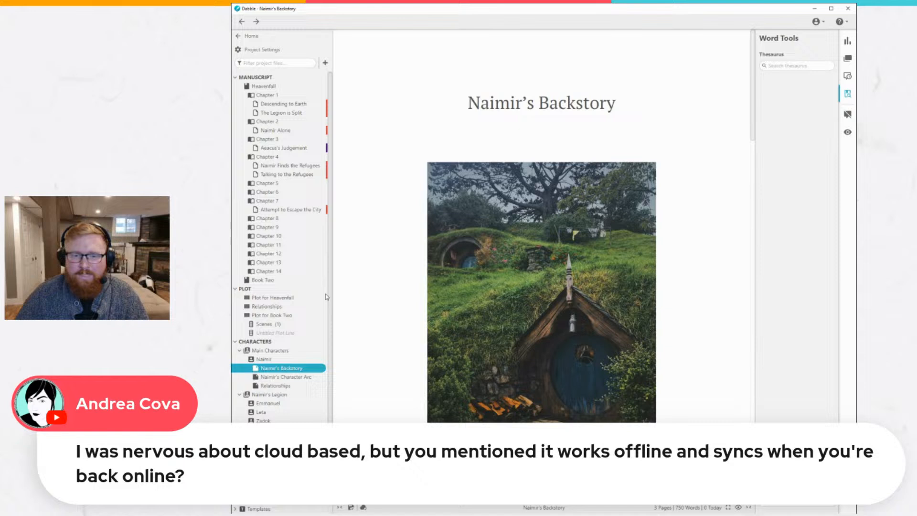
Open Naimir's character page and show the image options of its fireworks banner.
{"action": "left_click", "coordinate": [264, 359]}
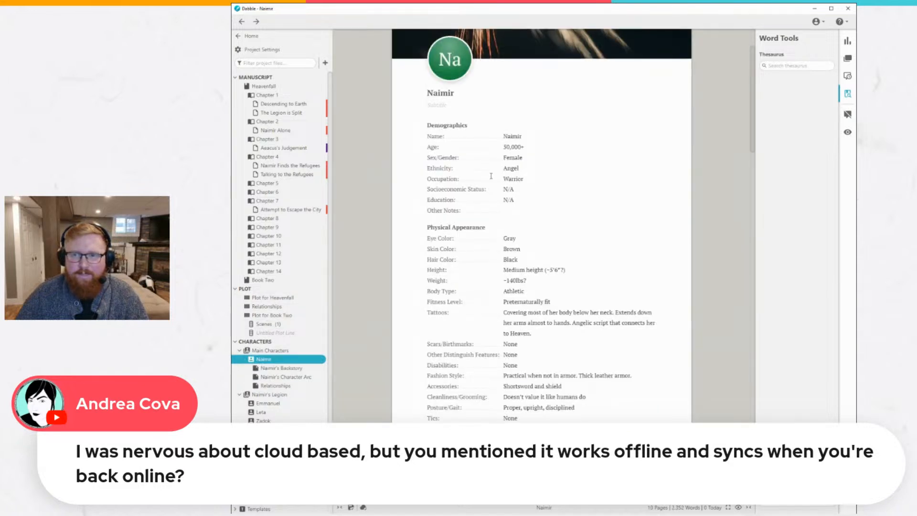
{"action": "scroll", "coordinate": [490, 175], "scroll_direction": "up", "scroll_amount": 2}
{"action": "mouse_move", "coordinate": [495, 76]}
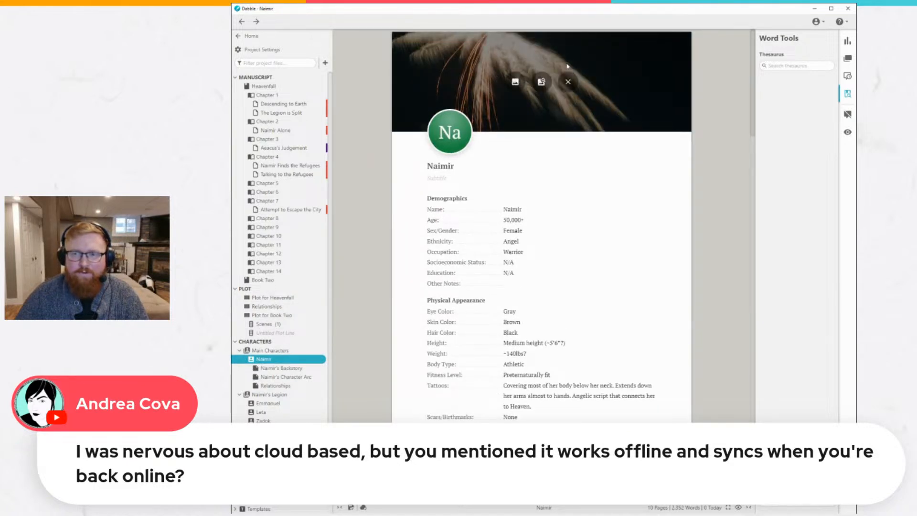
Open the How to Use note in the Worldbuilding Bible folder of the story notes.
{"action": "scroll", "coordinate": [331, 393], "scroll_direction": "down", "scroll_amount": 2}
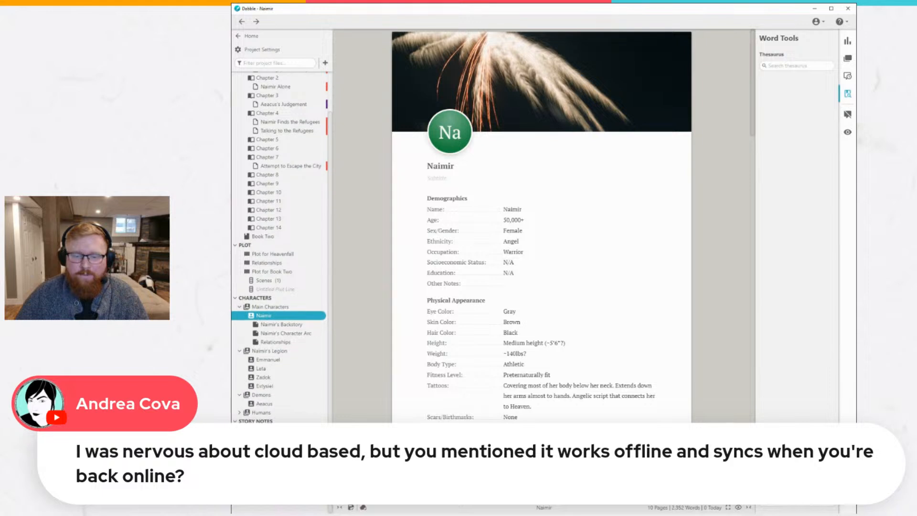
{"action": "left_click", "coordinate": [268, 430]}
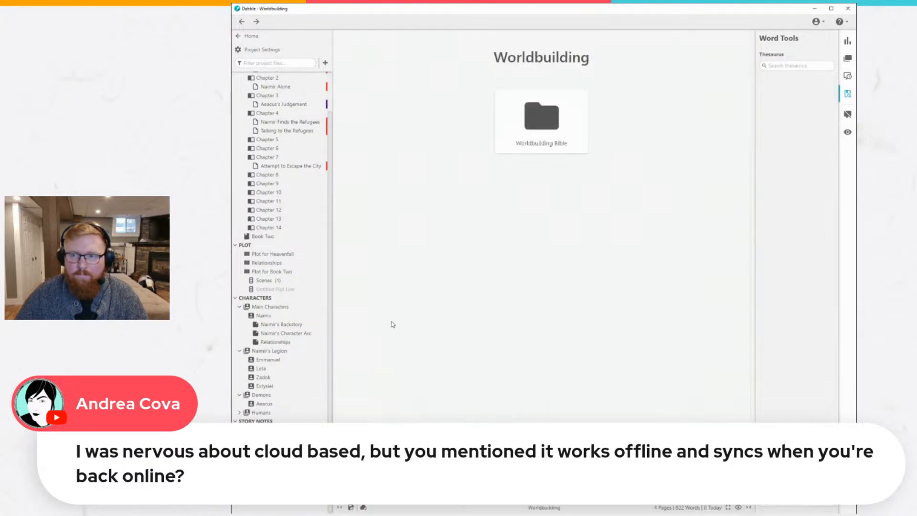
{"action": "left_click", "coordinate": [532, 122]}
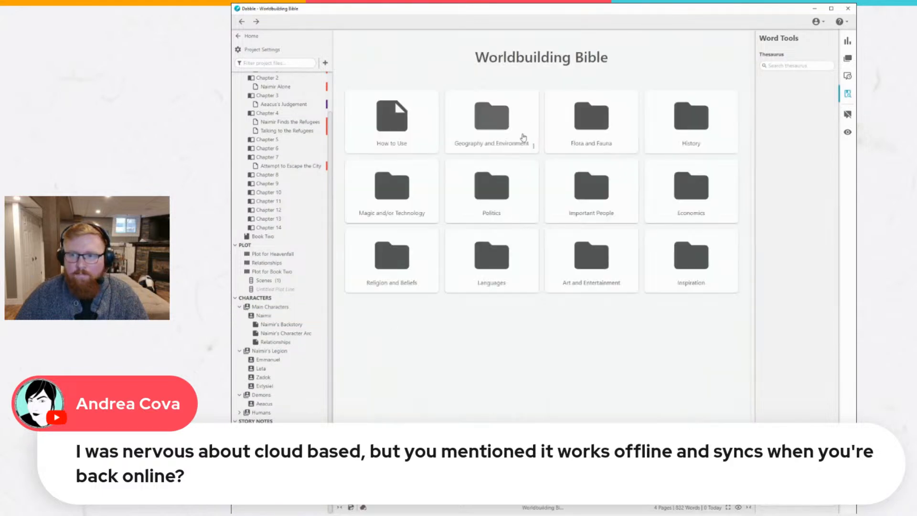
{"action": "left_click", "coordinate": [370, 125]}
{"action": "left_click", "coordinate": [481, 100]}
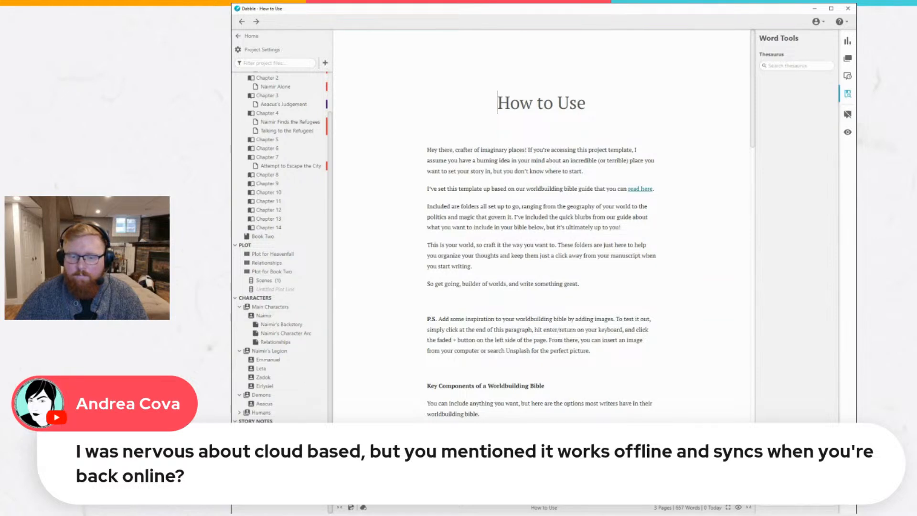
Give the How to Use note a cover banner with the Unsplash photo of the brick tunnel in the forest.
{"action": "left_click", "coordinate": [243, 447]}
{"action": "left_click", "coordinate": [323, 447]}
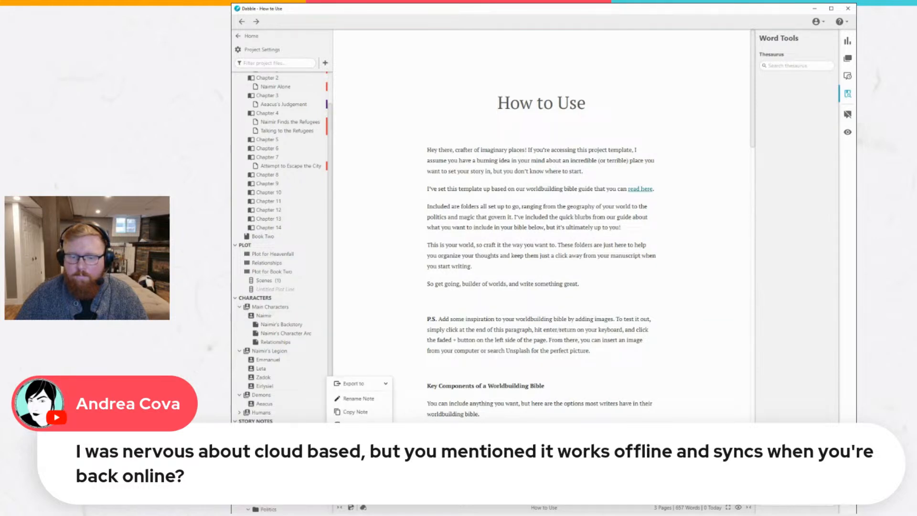
{"action": "left_click", "coordinate": [359, 426]}
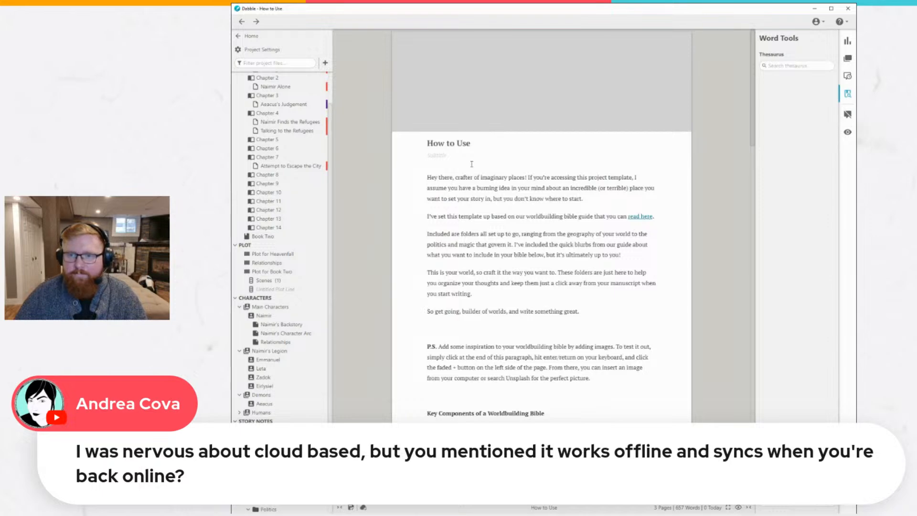
{"action": "left_click", "coordinate": [540, 84]}
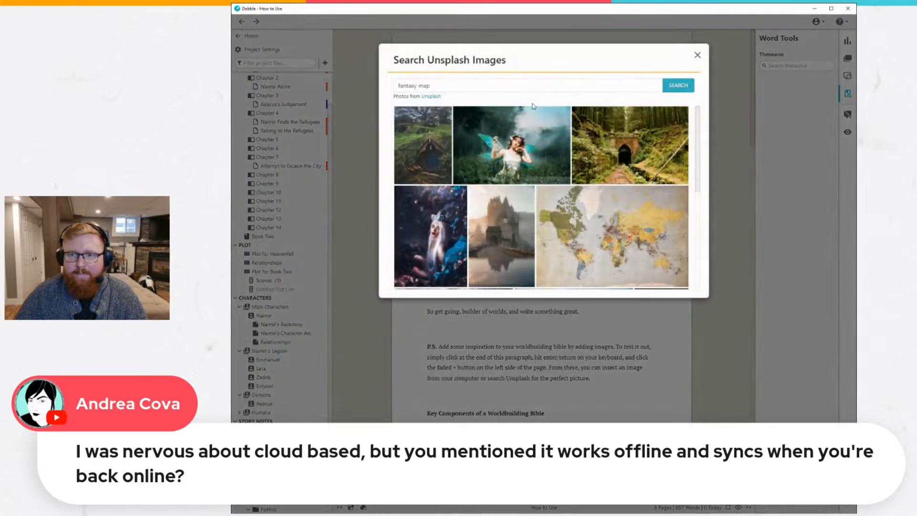
{"action": "left_click", "coordinate": [665, 139]}
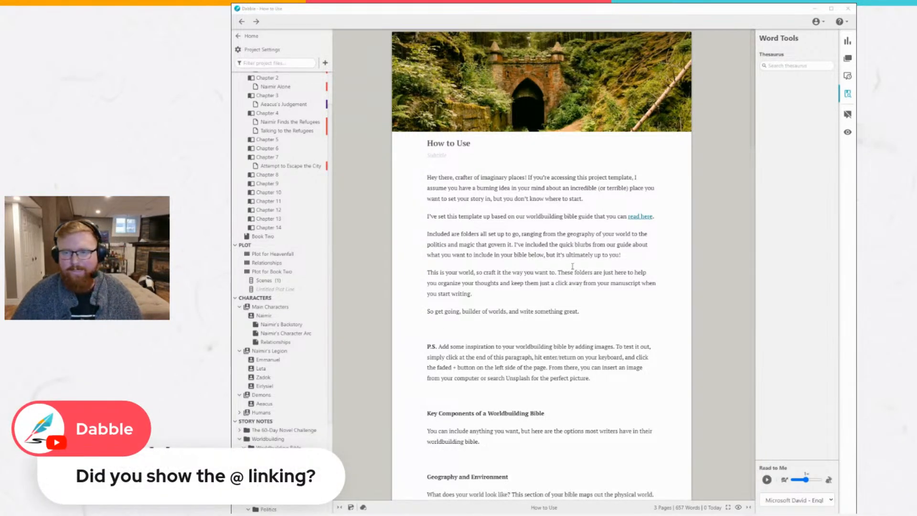
{"action": "left_click", "coordinate": [340, 255]}
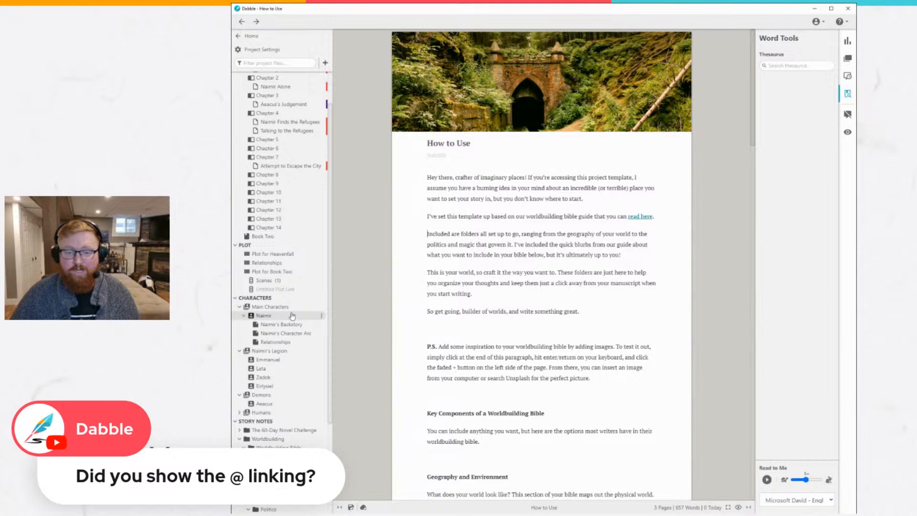
Open the Plot for Heavenfall grid and view the Isolated card in Naimir's Internal Journey/Arc.
{"action": "left_click", "coordinate": [292, 253]}
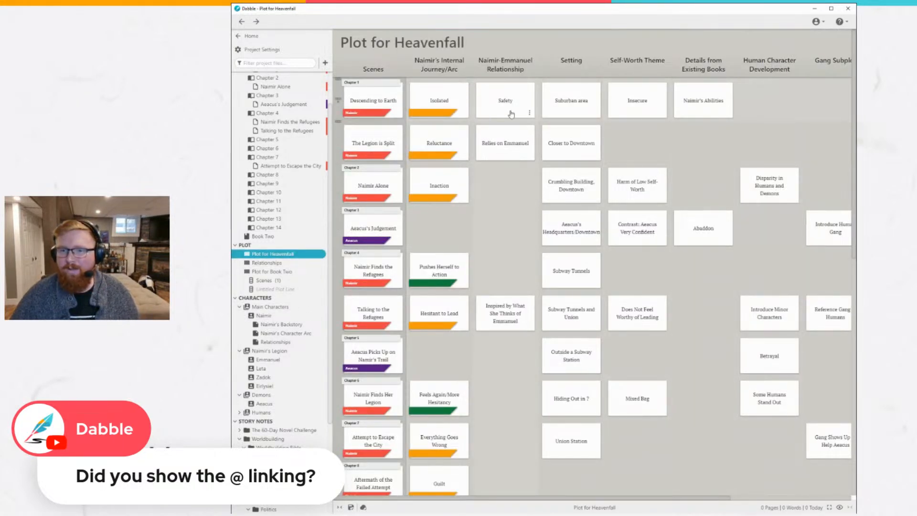
{"action": "left_click", "coordinate": [445, 101]}
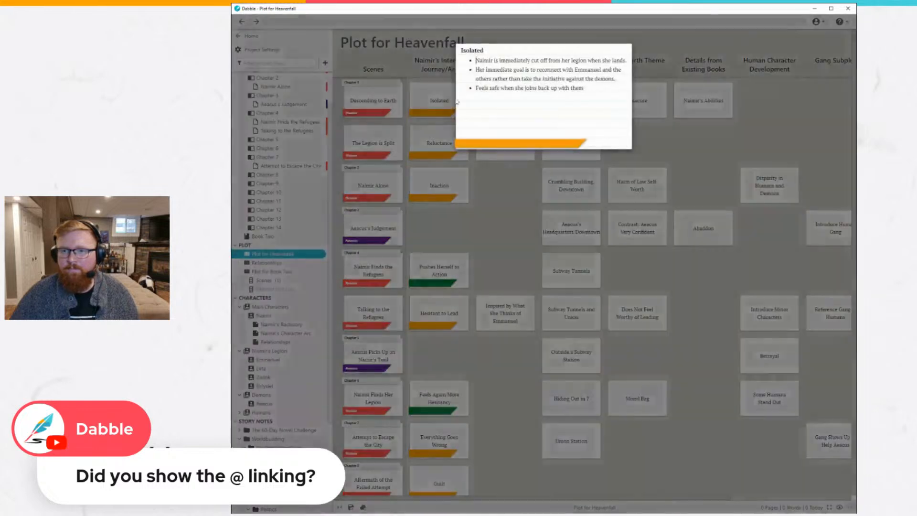
{"action": "left_click", "coordinate": [639, 181]}
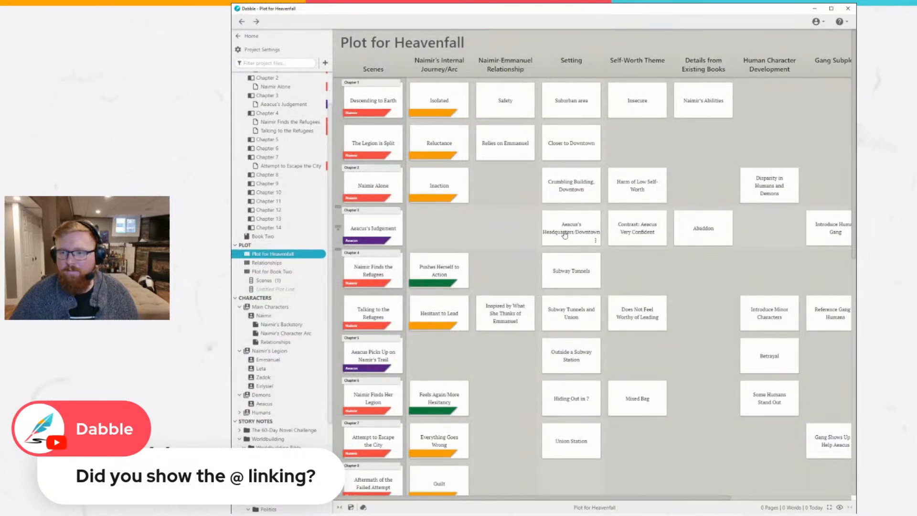
Add an @ link to the Aeacus character on a new line below the text of the Aeacus's Judgement card.
{"action": "left_click", "coordinate": [365, 230]}
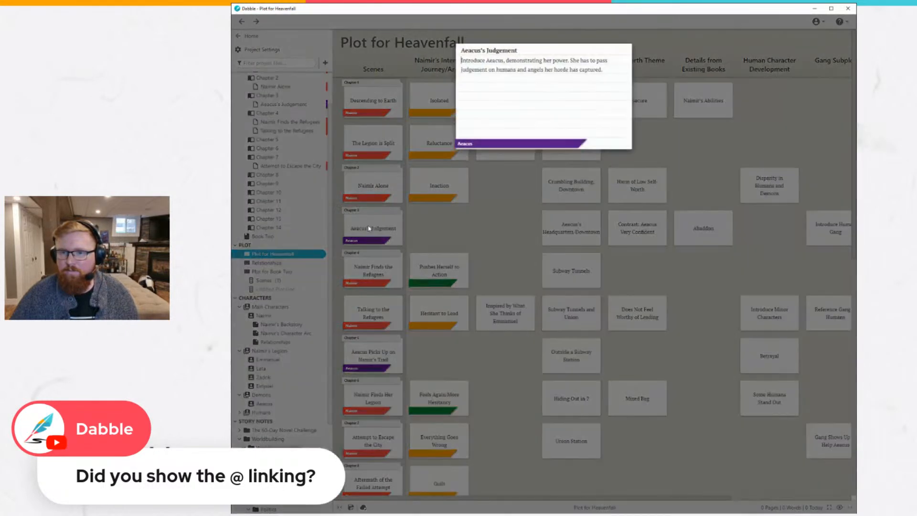
{"action": "left_click", "coordinate": [486, 61]}
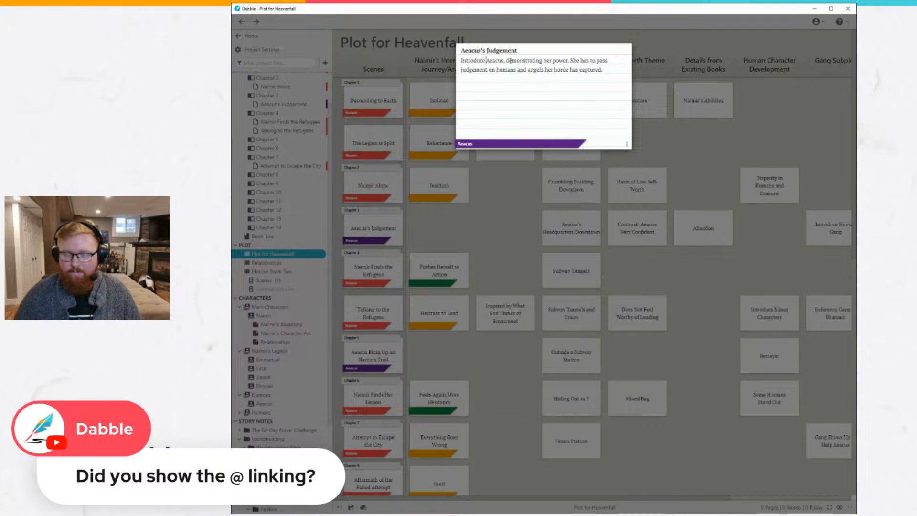
{"action": "left_click", "coordinate": [616, 73]}
{"action": "key", "text": "Return"}
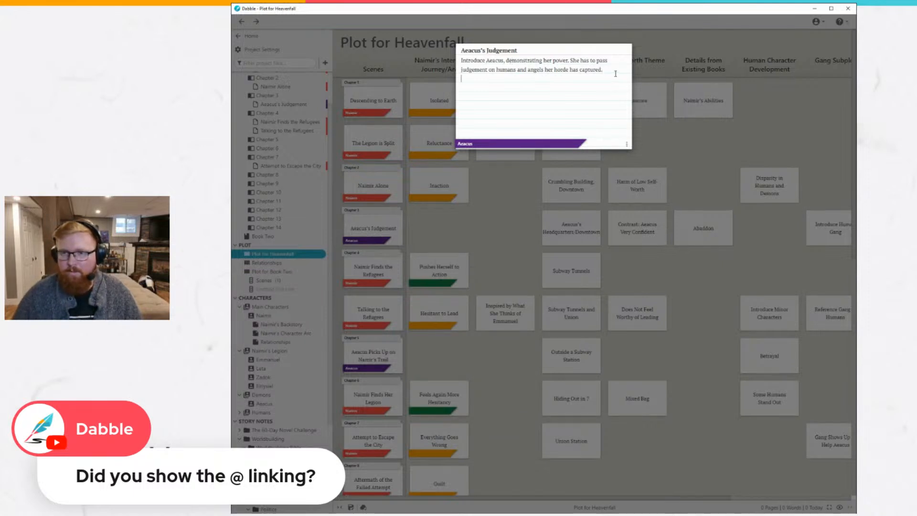
{"action": "type", "text": "@"}
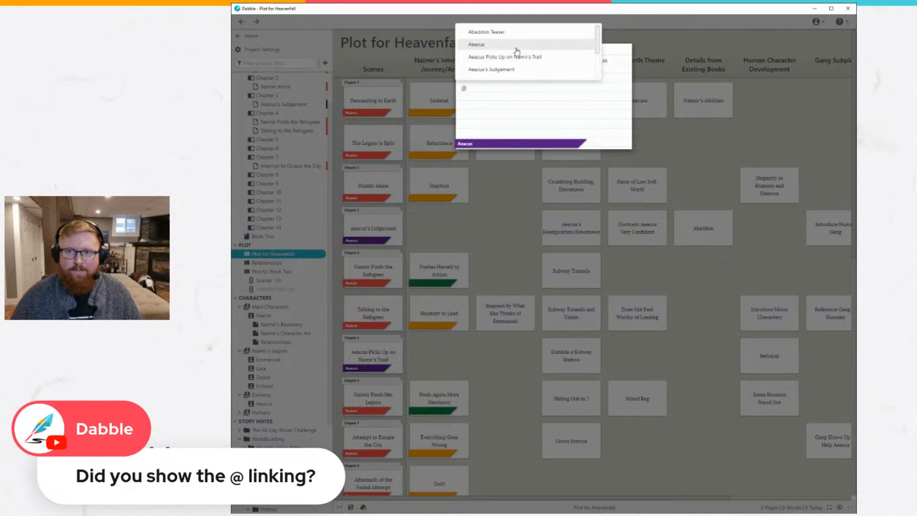
{"action": "left_click", "coordinate": [496, 46]}
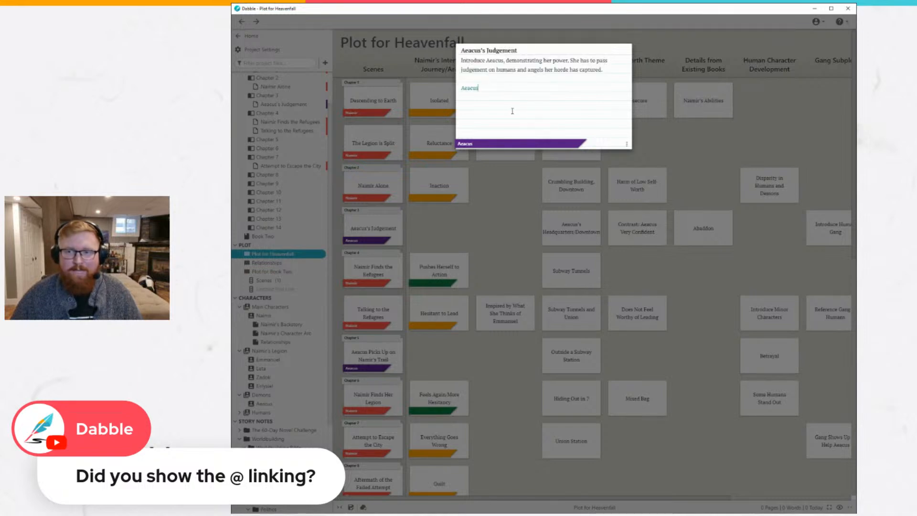
Follow the new link to Aeacus's character page and return to the Plot for Heavenfall grid.
{"action": "left_click", "coordinate": [470, 89]}
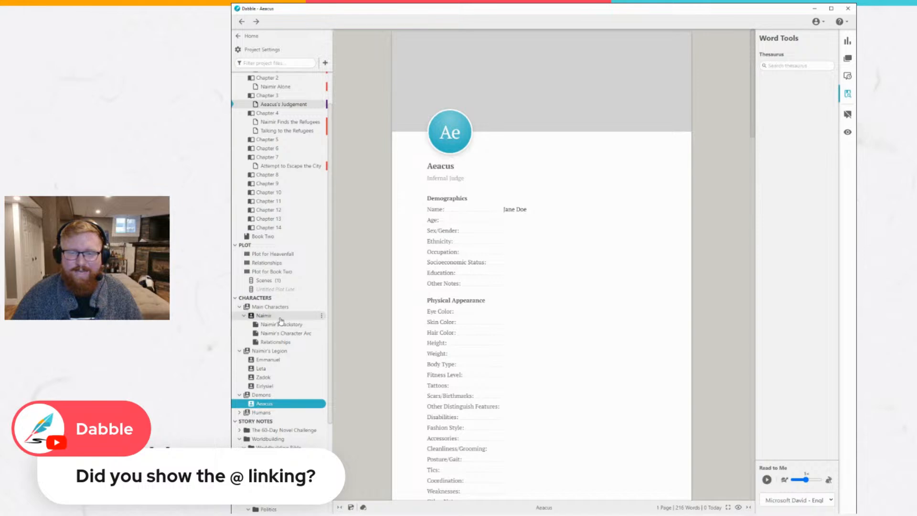
{"action": "left_click", "coordinate": [281, 252]}
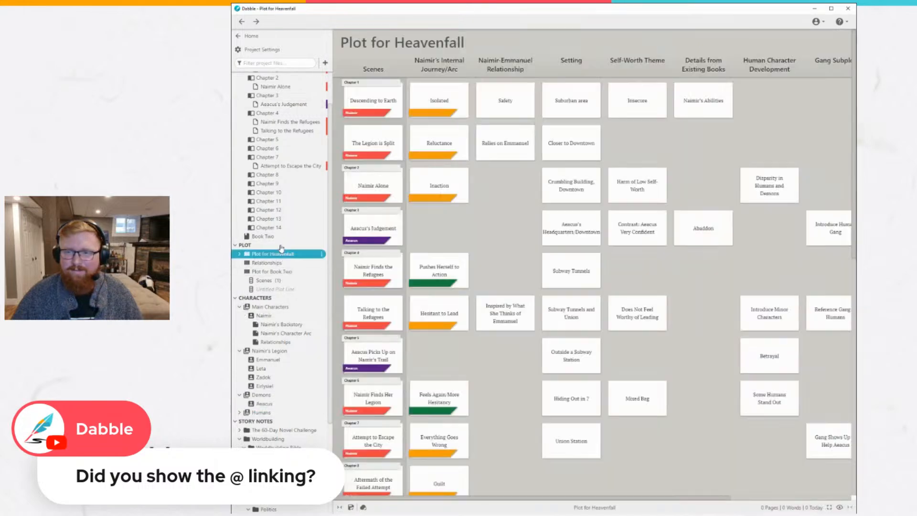
Try starting an @ link to Naimir on a new line below the Isolated card's text, then erase it.
{"action": "left_click", "coordinate": [423, 103]}
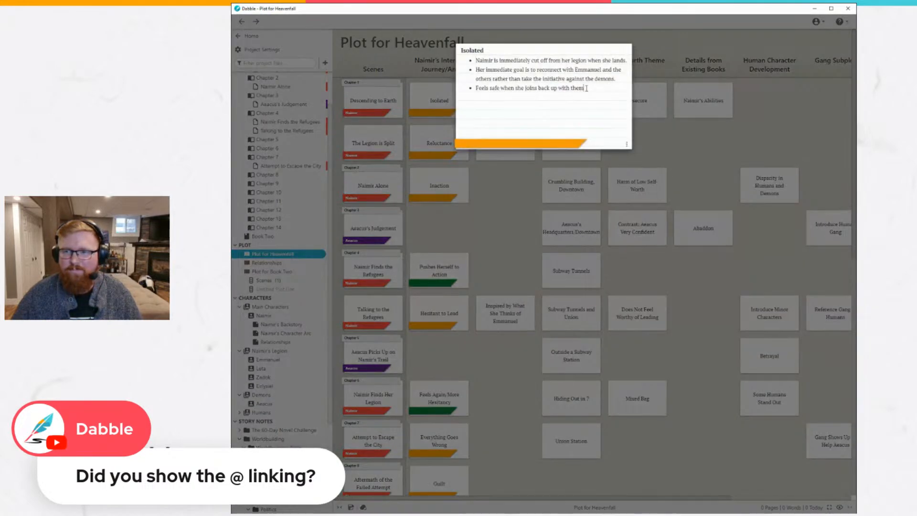
{"action": "key", "text": "Return"}
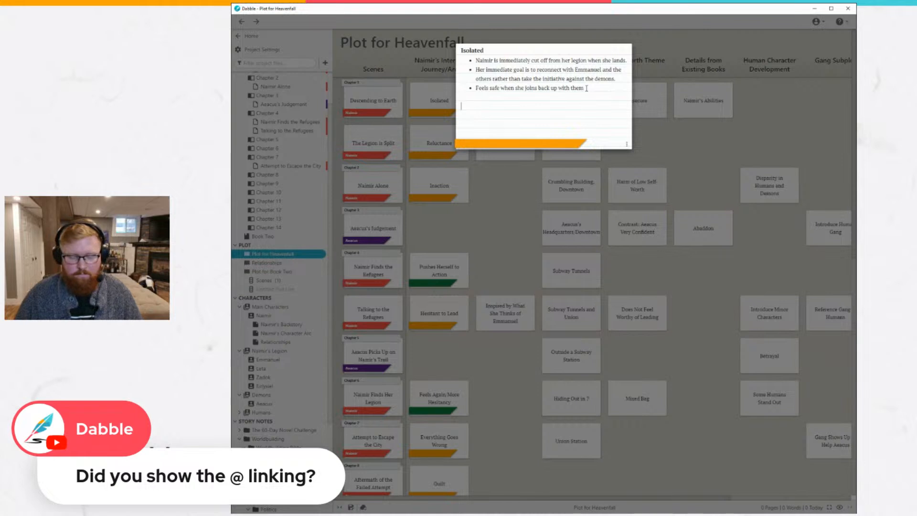
{"action": "type", "text": "@Naimi"}
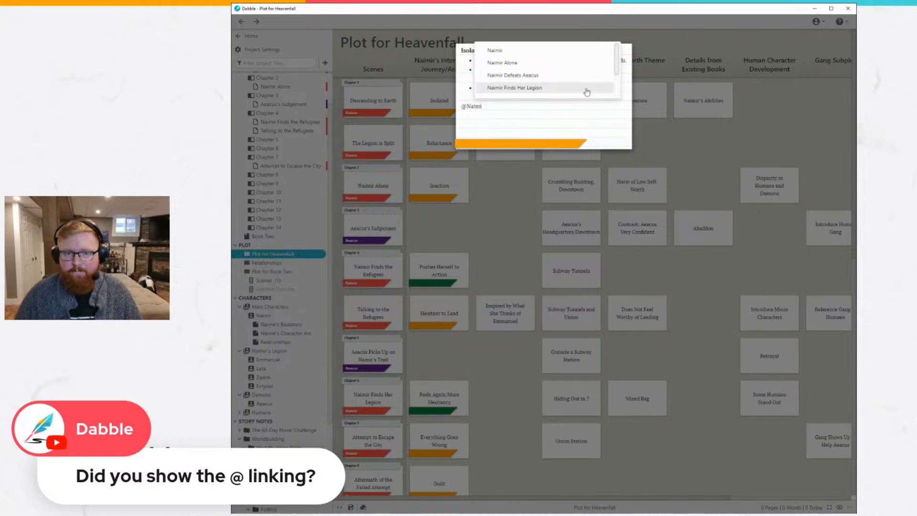
{"action": "key", "text": "BackSpace"}
{"action": "key", "text": "BackSpace"}
{"action": "key", "text": "BackSpace"}
{"action": "key", "text": "BackSpace"}
{"action": "key", "text": "BackSpace"}
{"action": "key", "text": "BackSpace"}
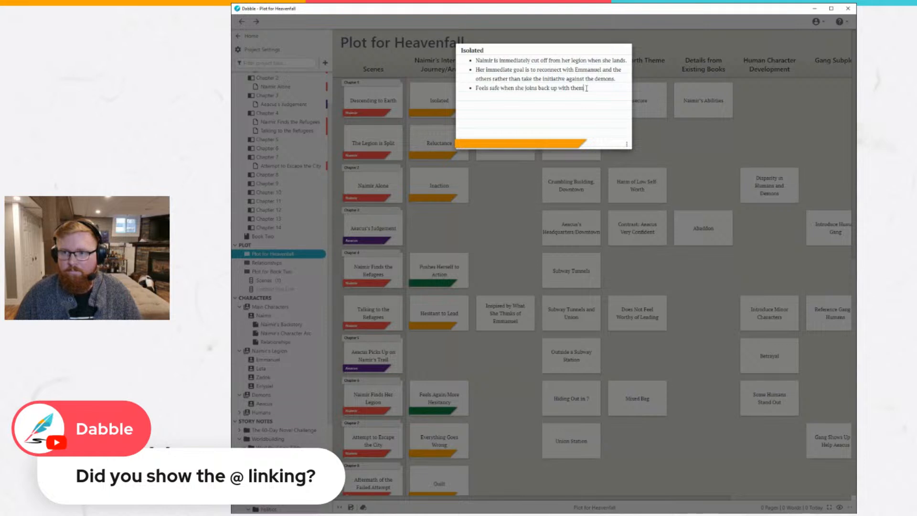
Try an @ link starting with "Dem" below the Isolated card's text, erase it and close the card.
{"action": "key", "text": "Return"}
{"action": "type", "text": "@Dem"}
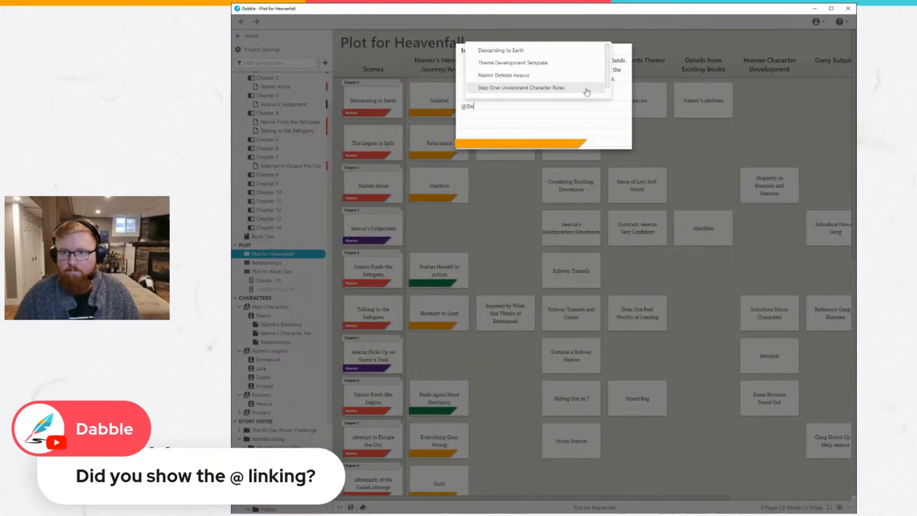
{"action": "key", "text": "BackSpace"}
{"action": "key", "text": "BackSpace"}
{"action": "key", "text": "BackSpace"}
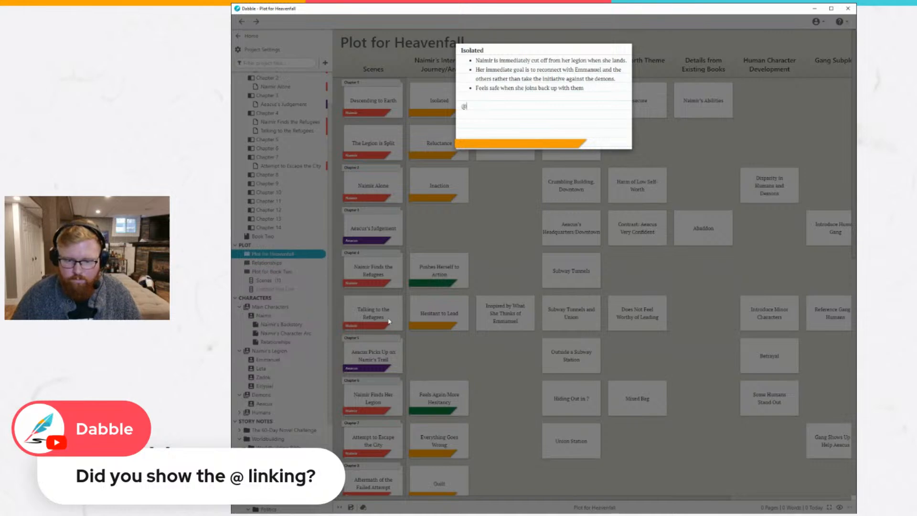
{"action": "left_click", "coordinate": [473, 249]}
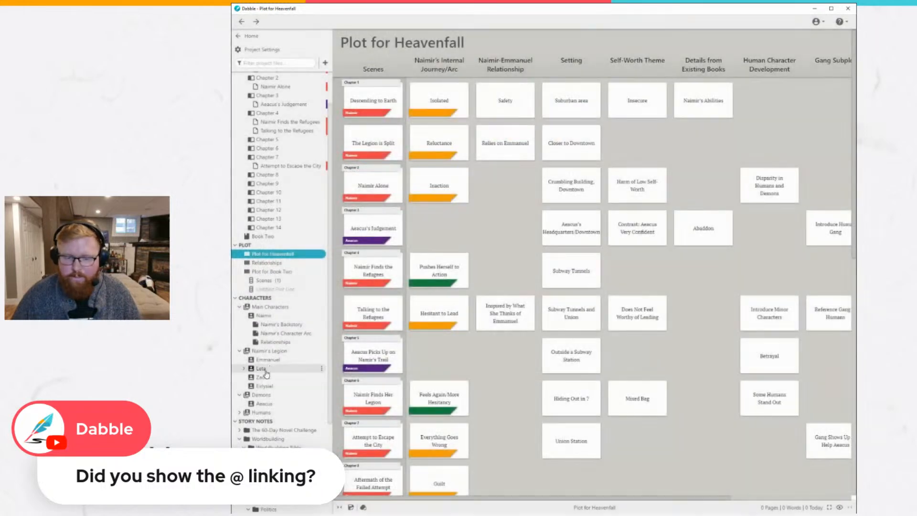
Add an @ link to the Milestones and Rewards note below the Isolated card's text and follow it to the note.
{"action": "scroll", "coordinate": [279, 420], "scroll_direction": "down", "scroll_amount": 3}
{"action": "scroll", "coordinate": [282, 432], "scroll_direction": "down", "scroll_amount": 1}
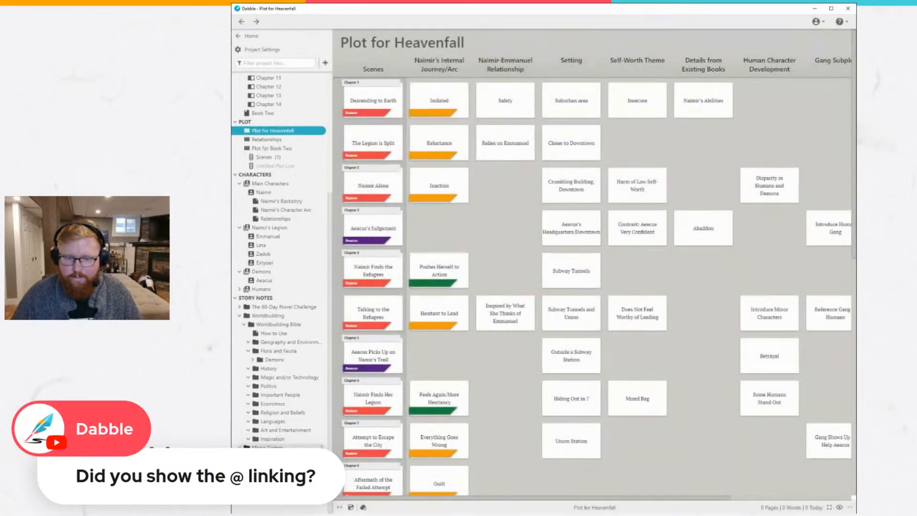
{"action": "left_click", "coordinate": [440, 100]}
{"action": "left_click", "coordinate": [489, 109]}
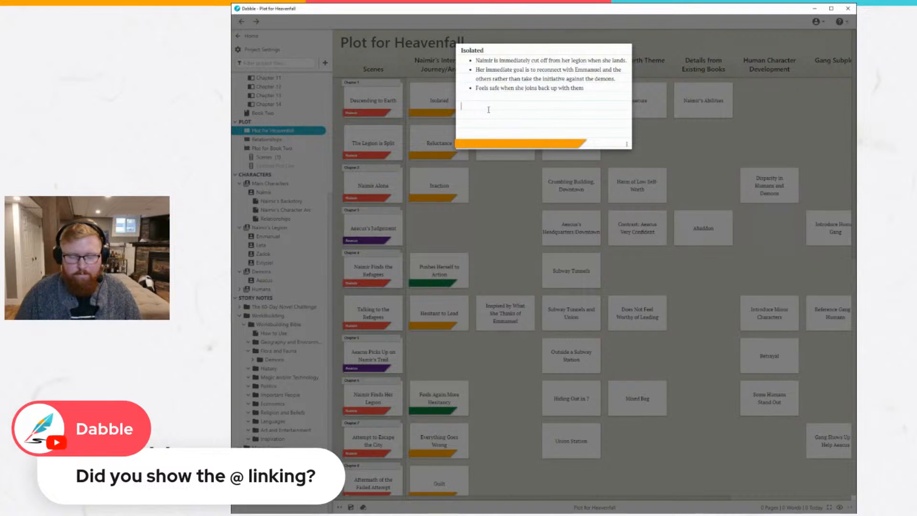
{"action": "type", "text": "Mil"}
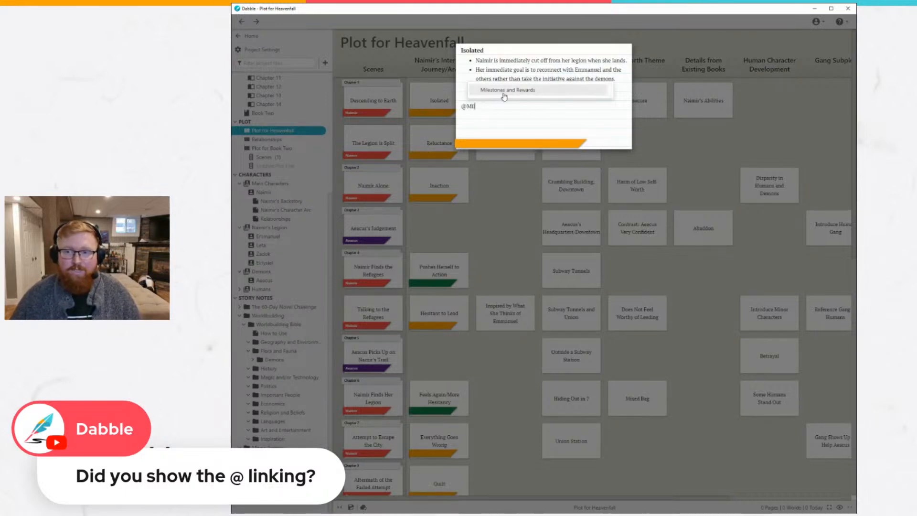
{"action": "left_click", "coordinate": [515, 91]}
{"action": "left_click", "coordinate": [482, 106]}
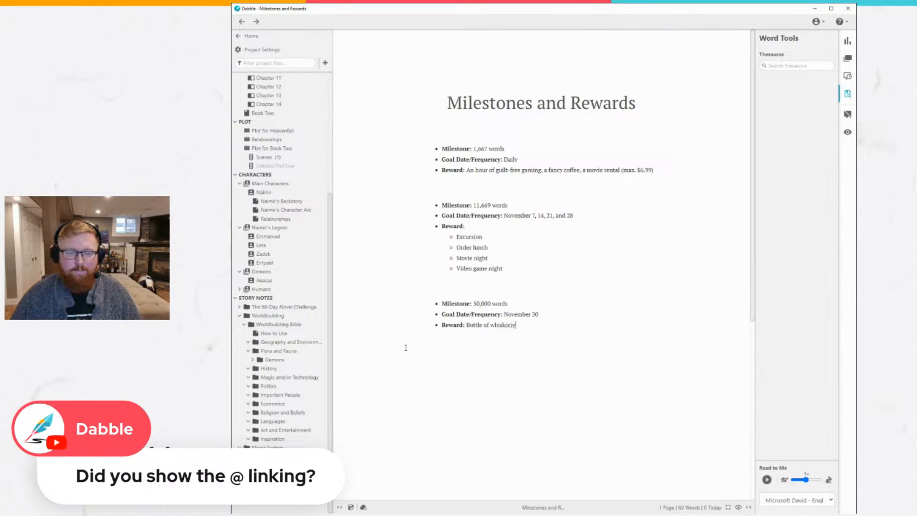
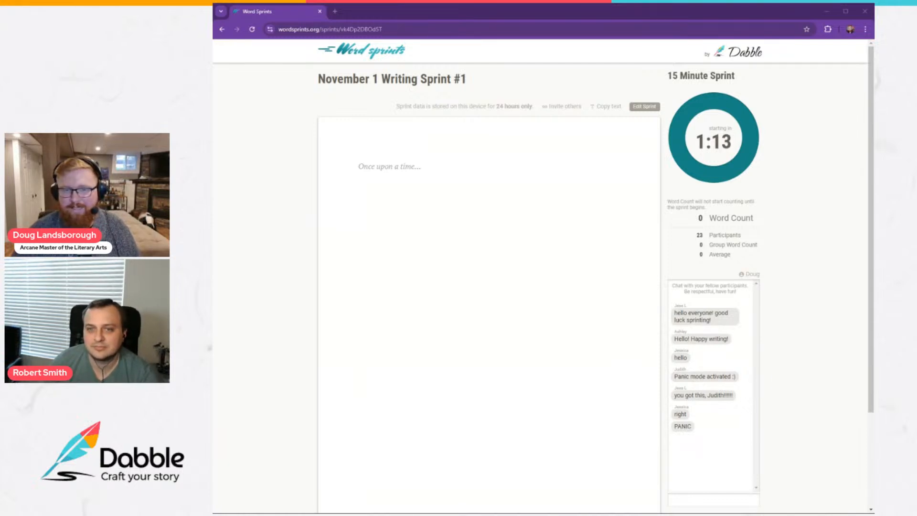
Begin the November 1 Writing Sprint #1 text with "The silence of the cosmos always calmed Naimir as she descended from heaven to".
{"action": "left_click", "coordinate": [359, 166]}
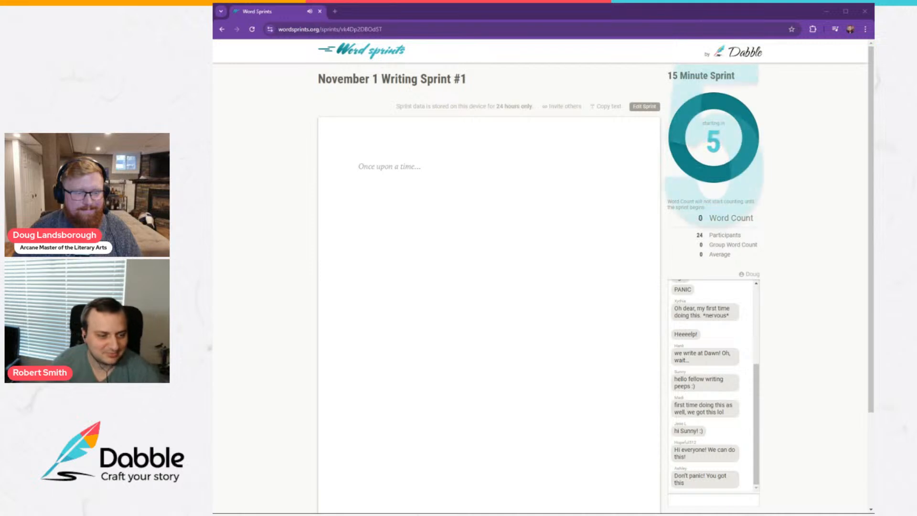
{"action": "left_click", "coordinate": [359, 166]}
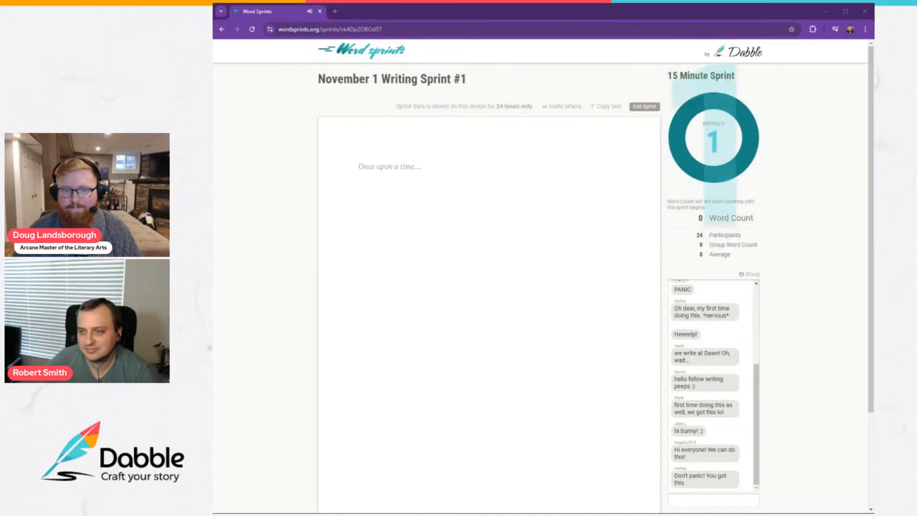
{"action": "left_click", "coordinate": [493, 17]}
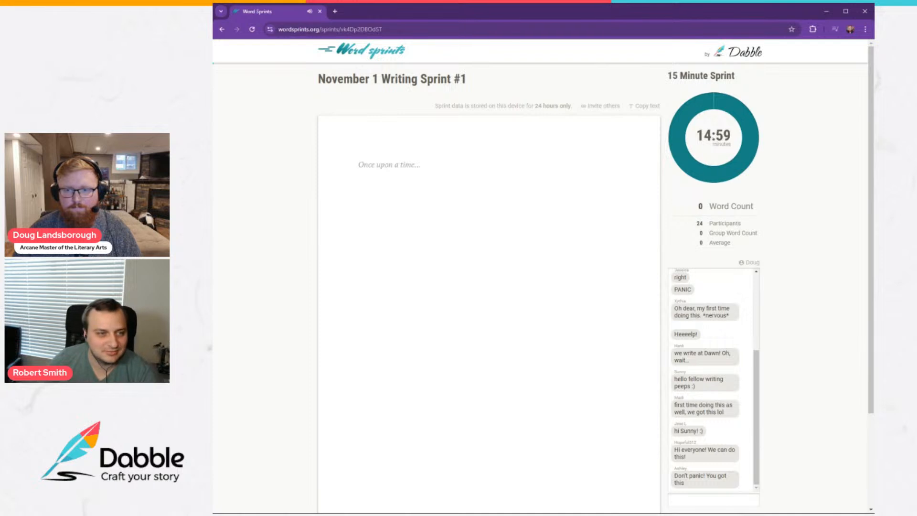
{"action": "left_click", "coordinate": [696, 16]}
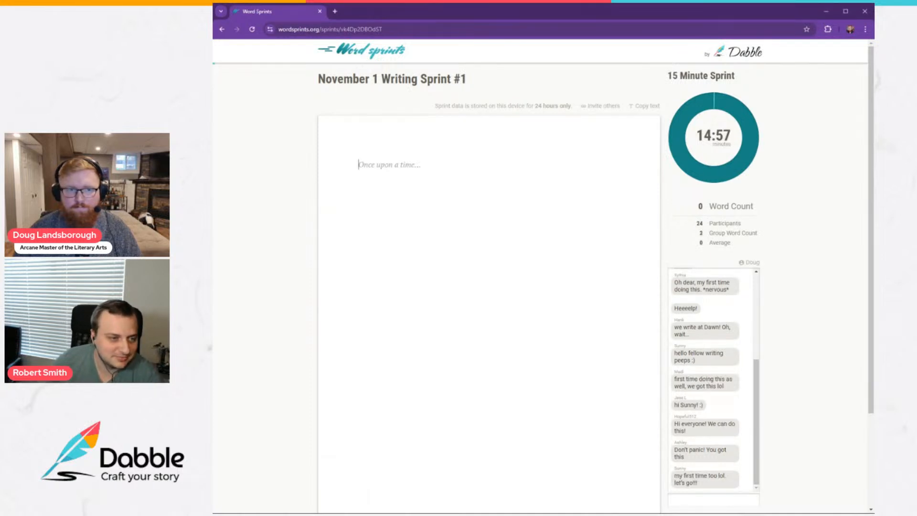
{"action": "type", "text": "The sile"}
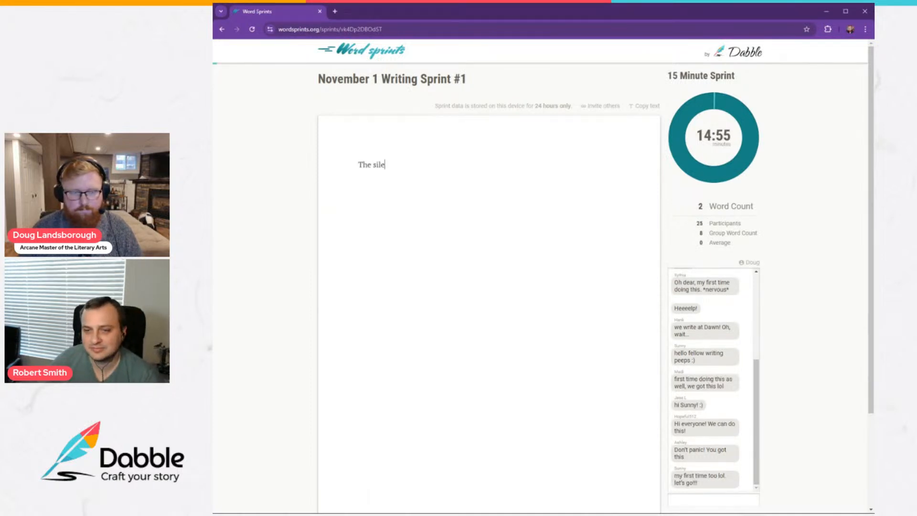
{"action": "type", "text": "nce of the cosmos "}
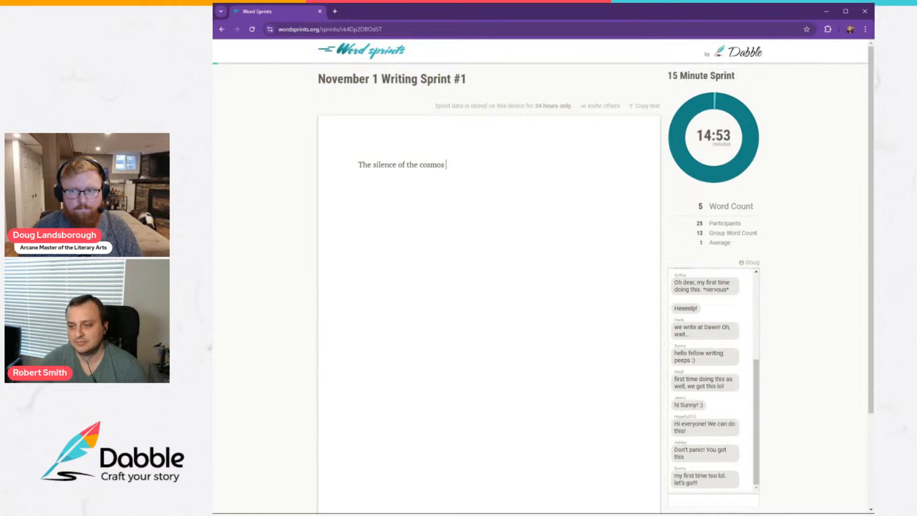
{"action": "type", "text": "always c"}
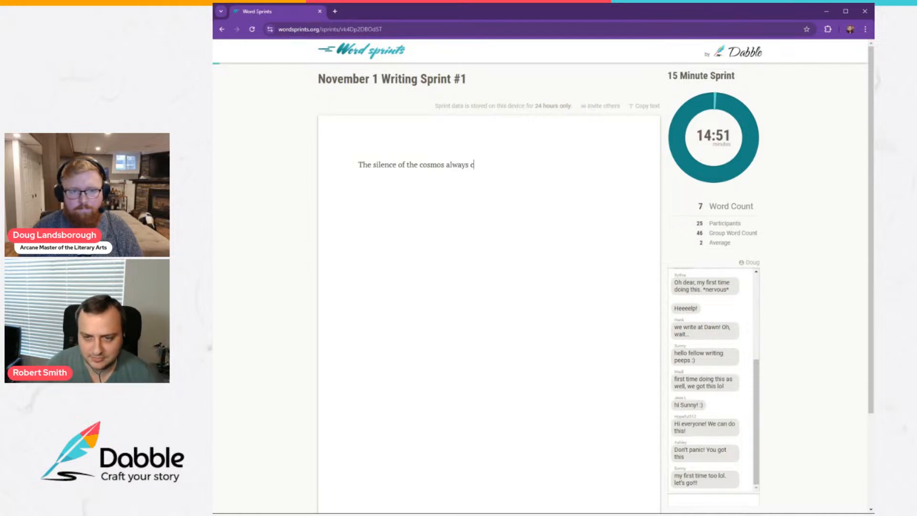
{"action": "type", "text": "almed Naimir"}
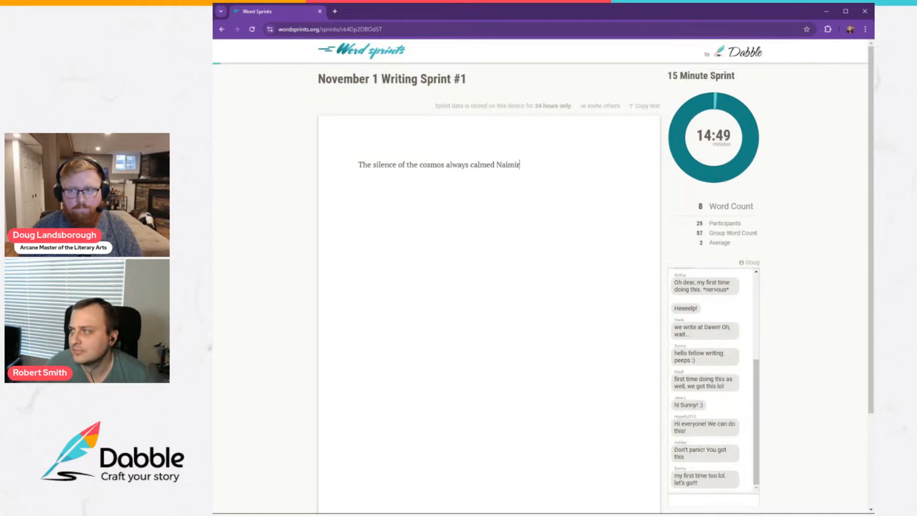
{"action": "type", "text": " as she "}
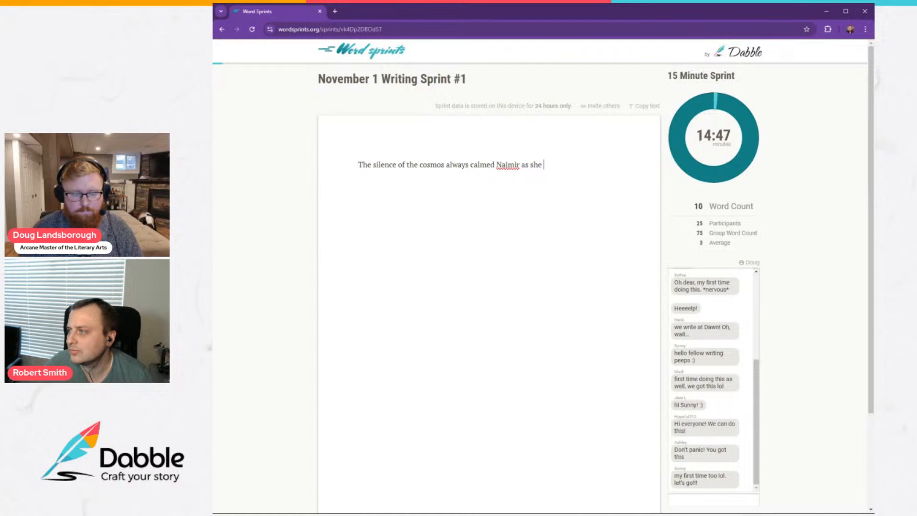
{"action": "type", "text": "descended from"}
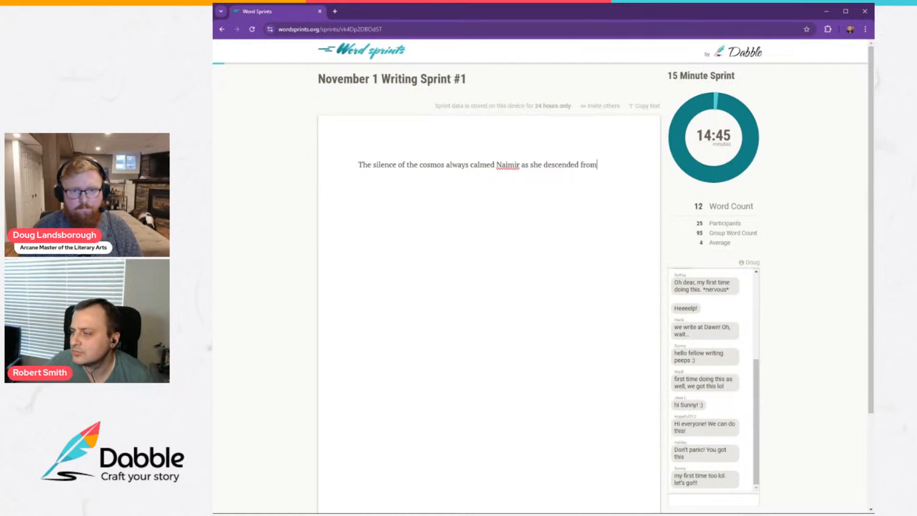
{"action": "type", "text": " heaven to Ea"}
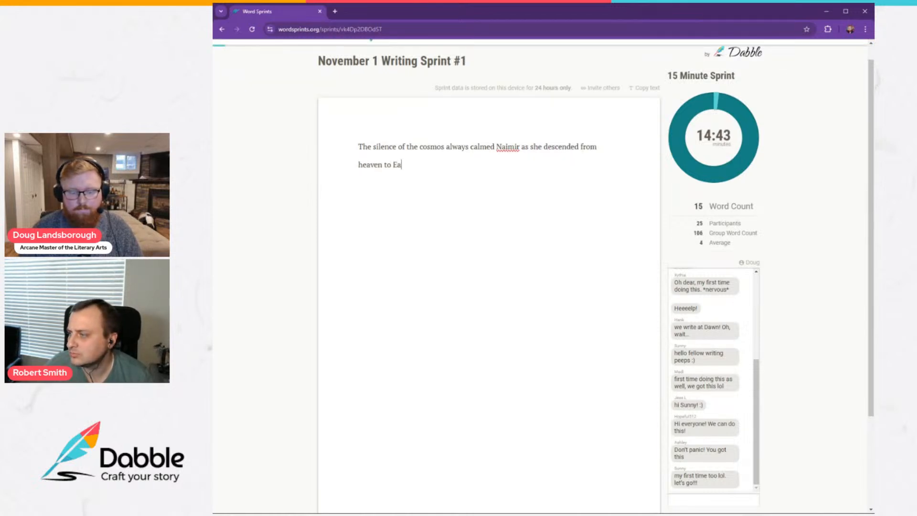
{"action": "type", "text": "rth, a vast "}
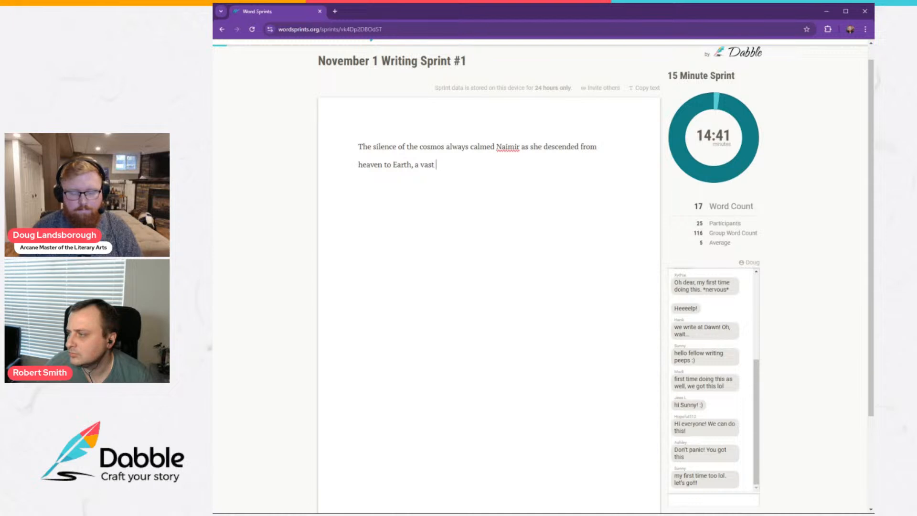
{"action": "type", "text": "nothingn"}
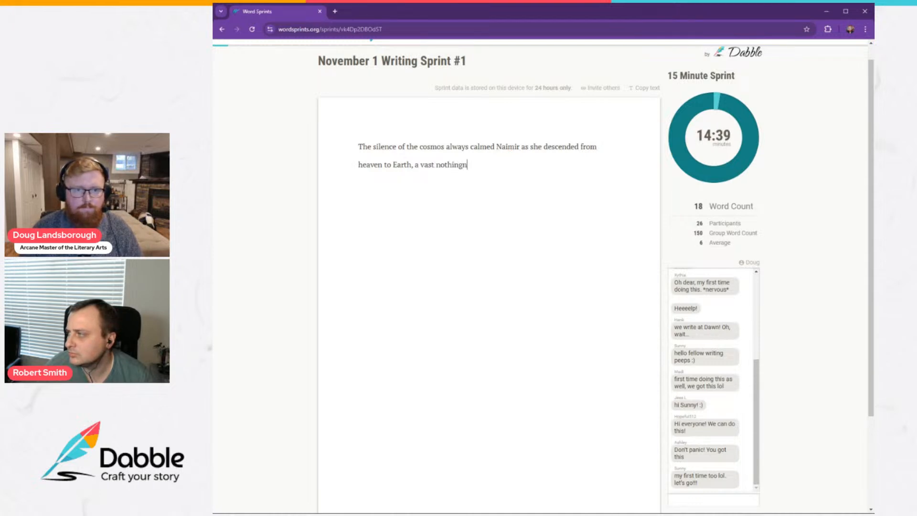
{"action": "type", "text": "ess where"}
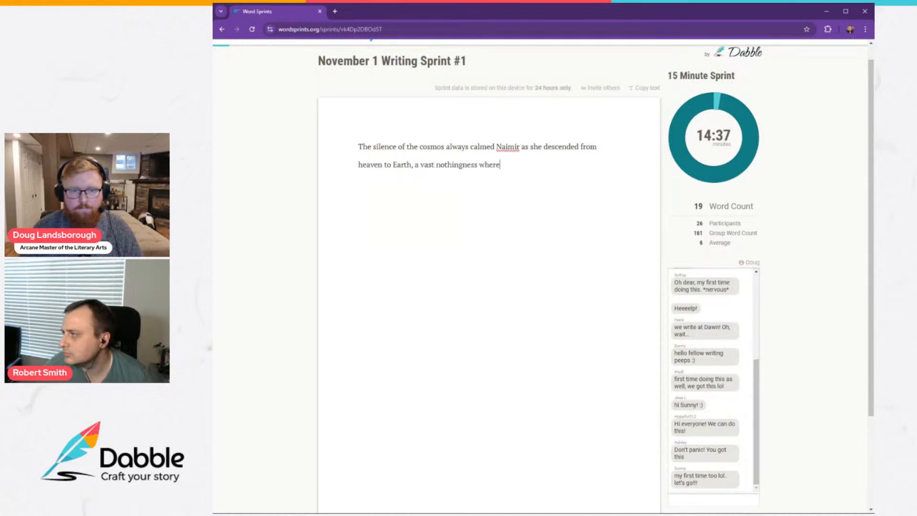
{"action": "type", "text": " not evensound d"}
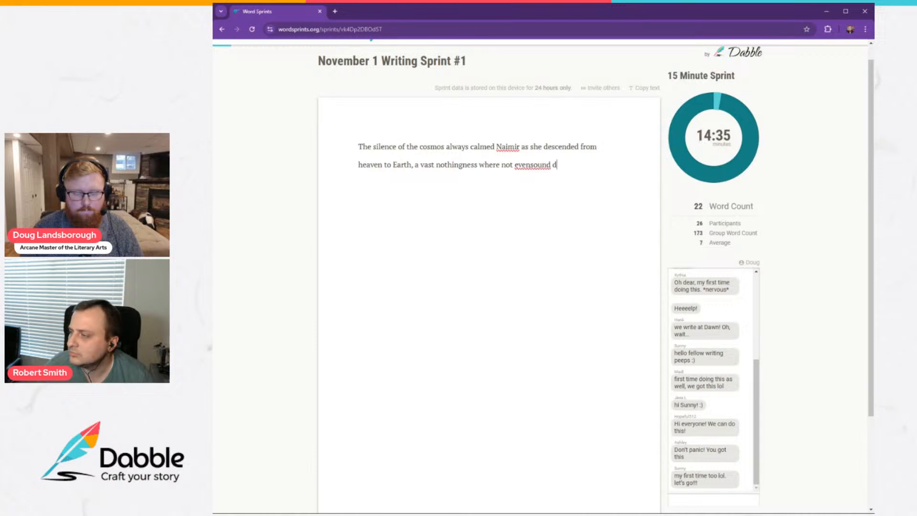
{"action": "type", "text": "ared"}
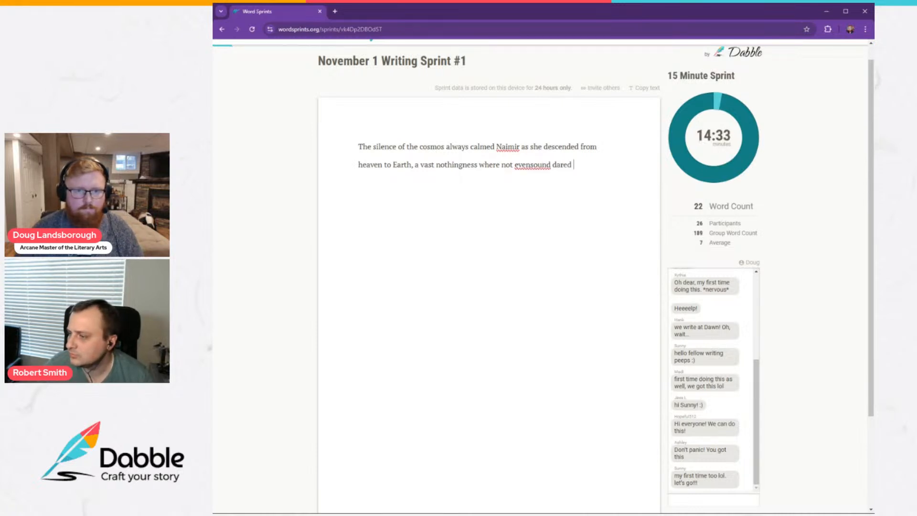
Finish the first sentence with "Earth, a vast nothingness where not even sound dared exist.", with a space separating "even" and "sound".
{"action": "left_click", "coordinate": [531, 165]}
{"action": "left_click", "coordinate": [575, 164]}
{"action": "type", "text": "exist."}
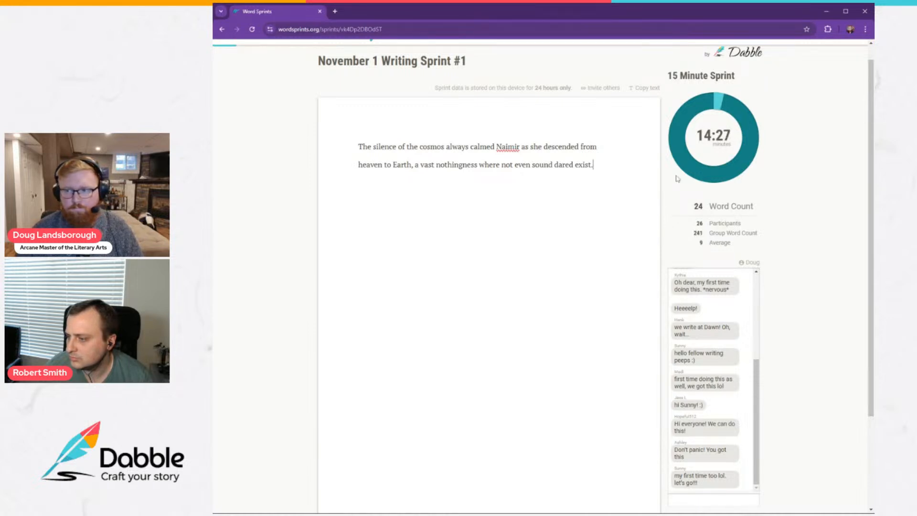
{"action": "type", "text": " Pin"}
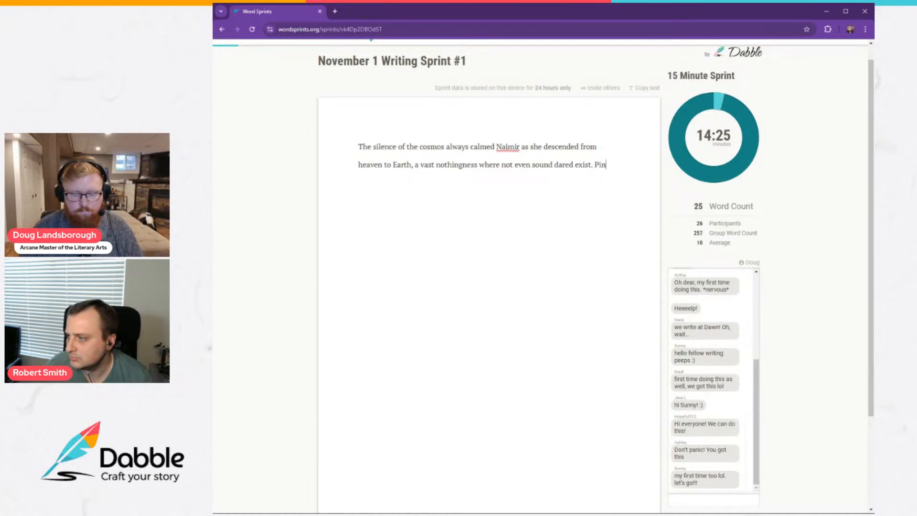
{"action": "type", "text": "pricks of ligh"}
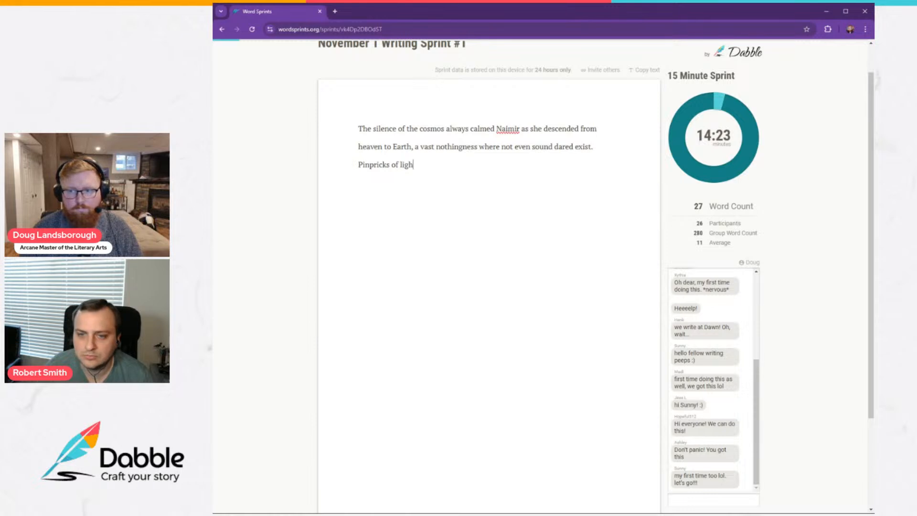
{"action": "type", "text": "t, di"}
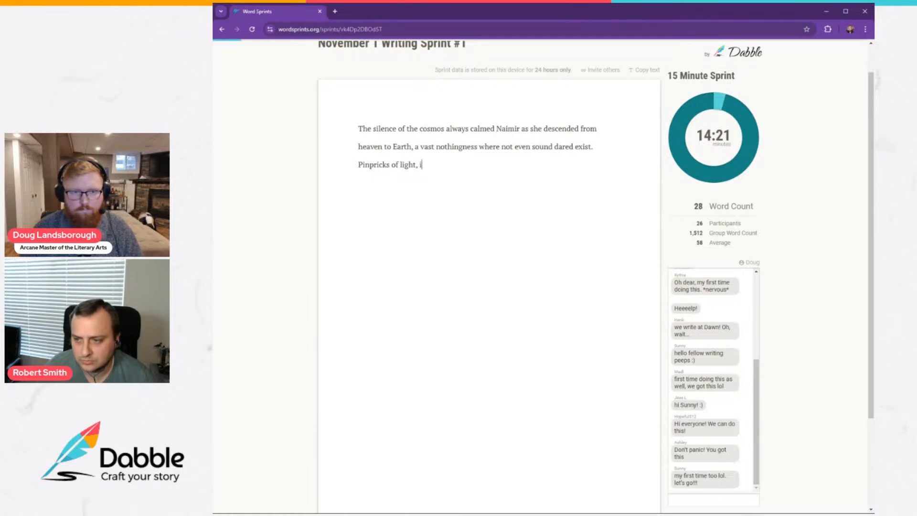
{"action": "type", "text": "stance"}
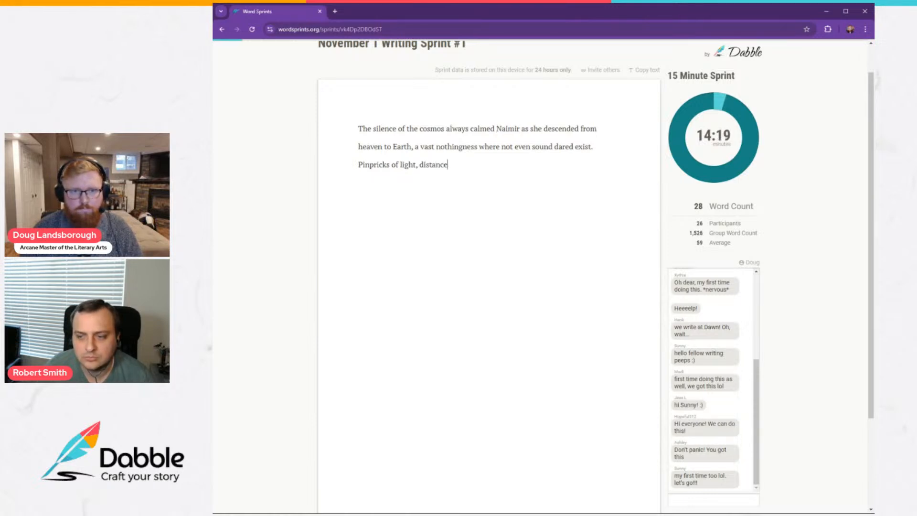
{"action": "key", "text": "BackSpace"}
{"action": "key", "text": "BackSpace"}
{"action": "type", "text": "t star"}
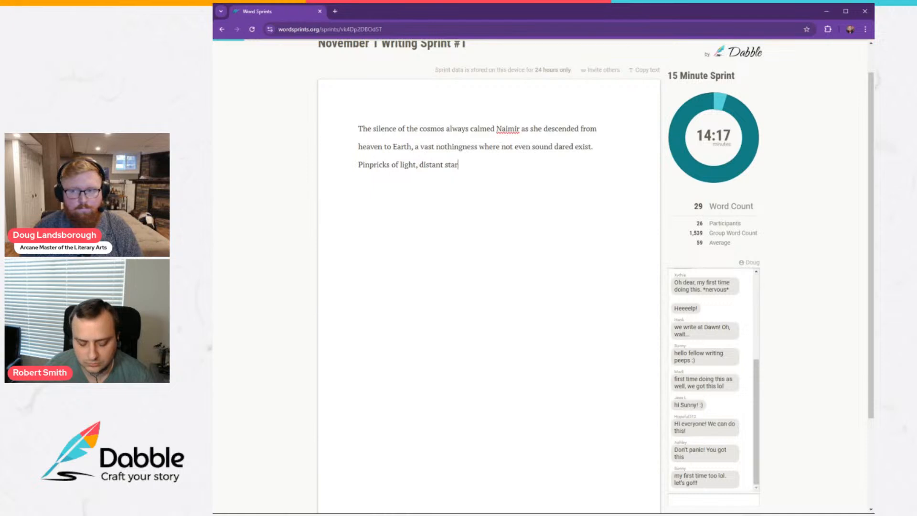
{"action": "type", "text": "s that ea"}
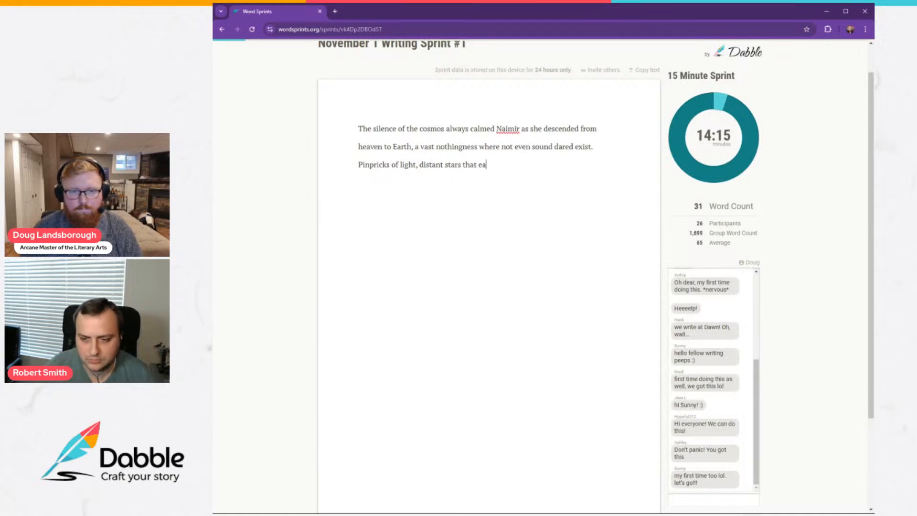
{"action": "type", "text": "ch housed their"}
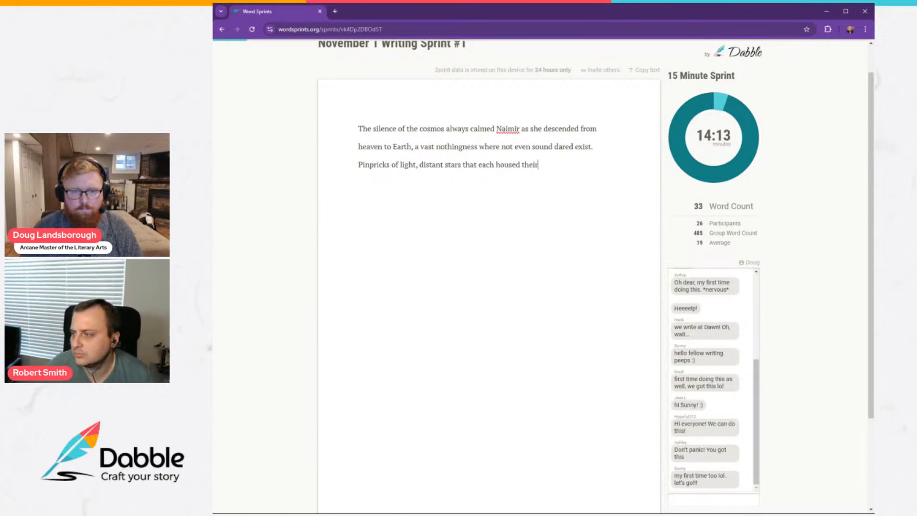
{"action": "type", "text": " own p"}
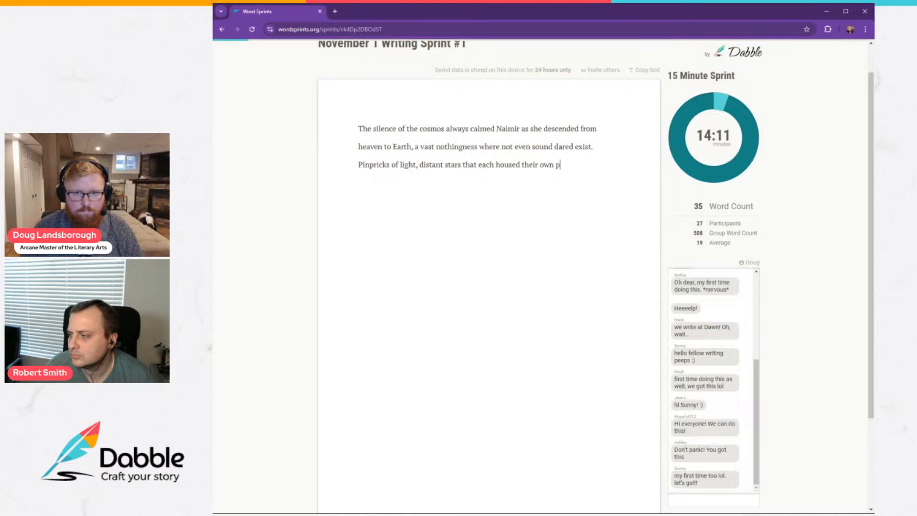
{"action": "type", "text": "lanets and solar"}
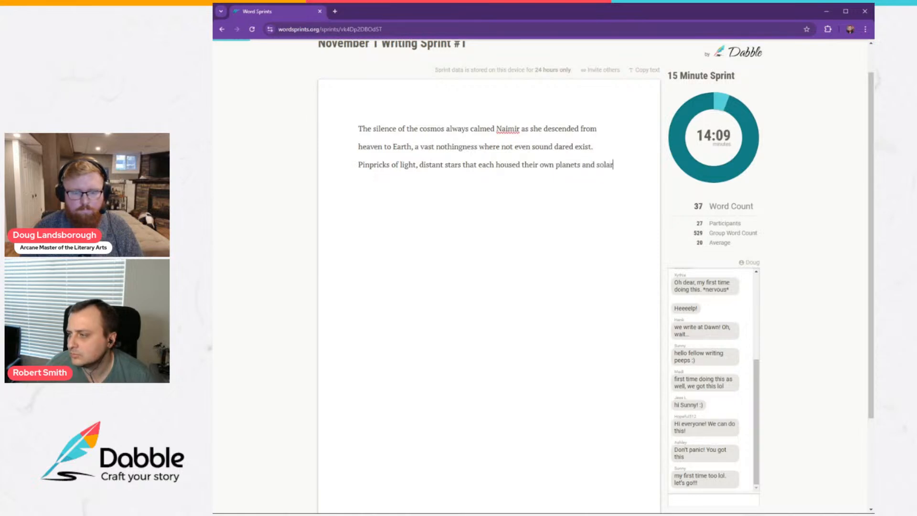
{"action": "type", "text": " systems, "}
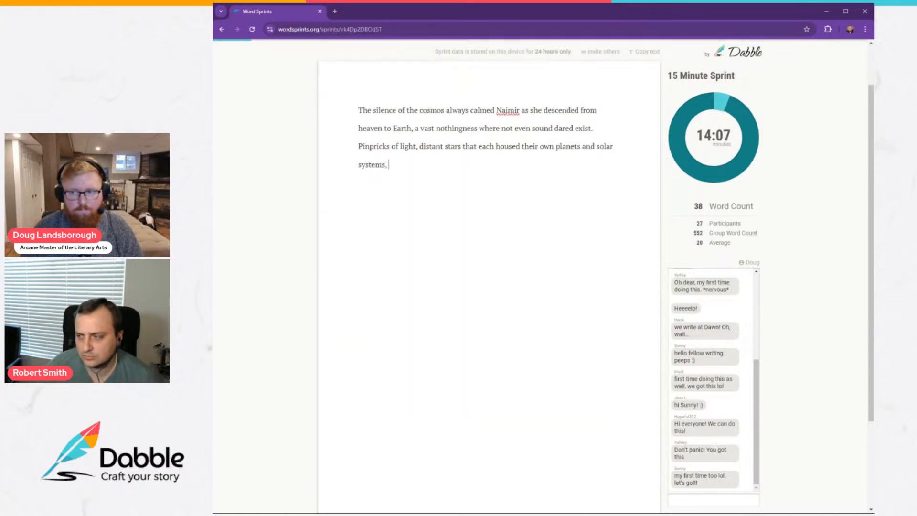
{"action": "type", "text": "acted as "}
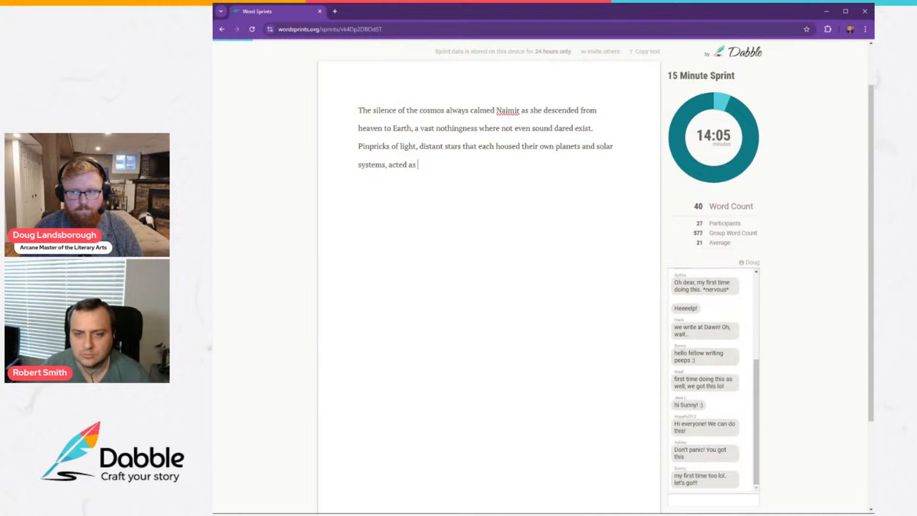
{"action": "type", "text": "lanterns "}
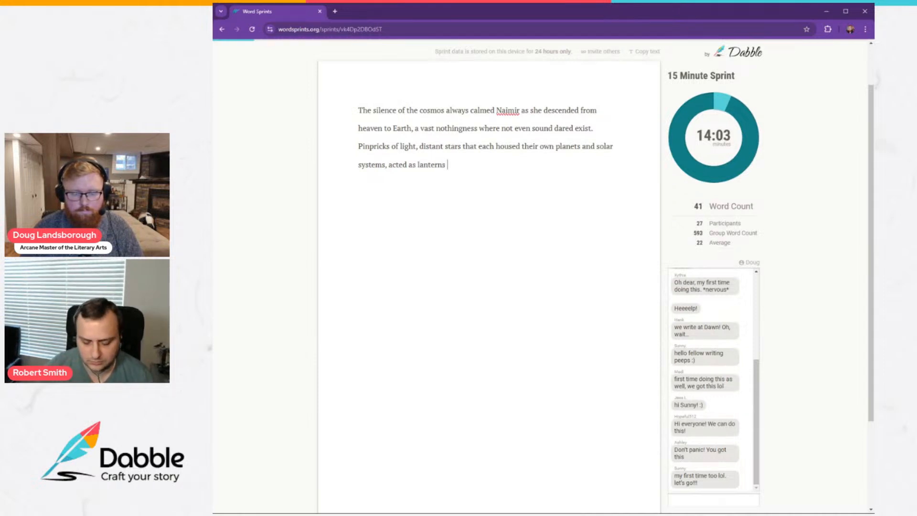
{"action": "type", "text": "guiding them, po"}
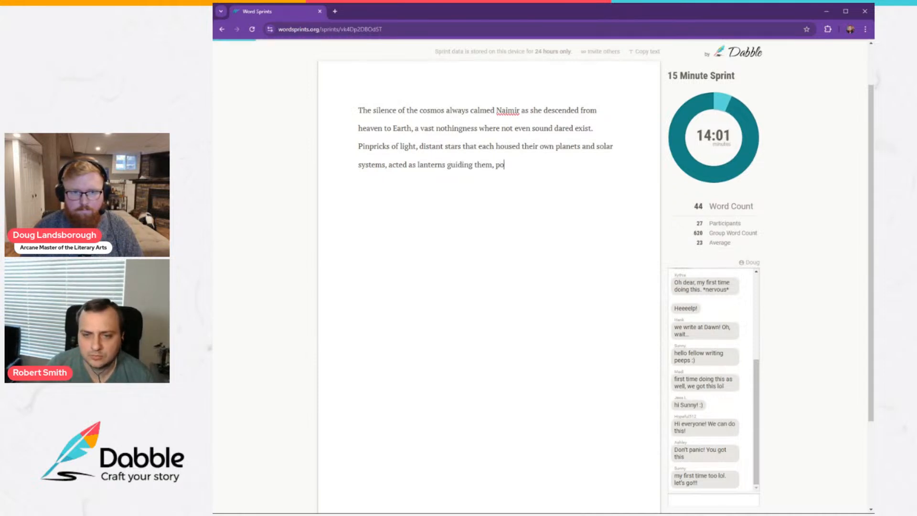
{"action": "type", "text": "inting the angels in"}
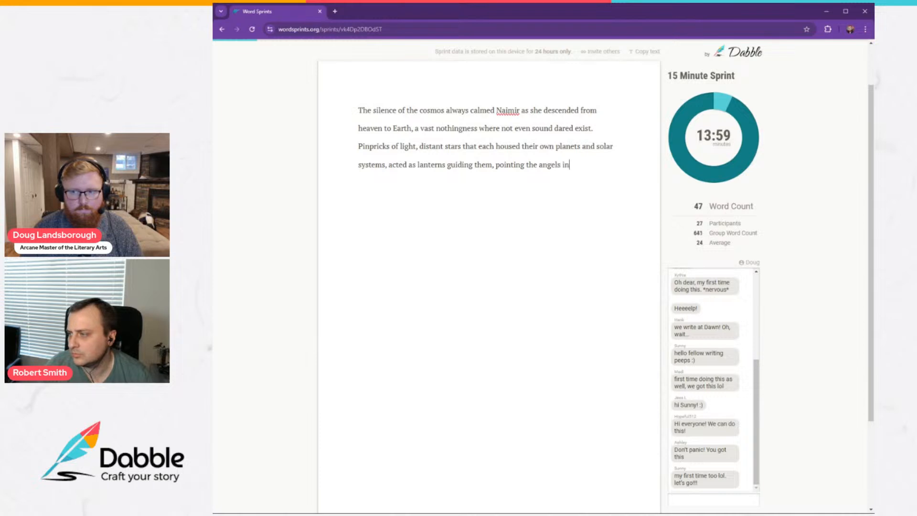
{"action": "type", "text": " the right dire"}
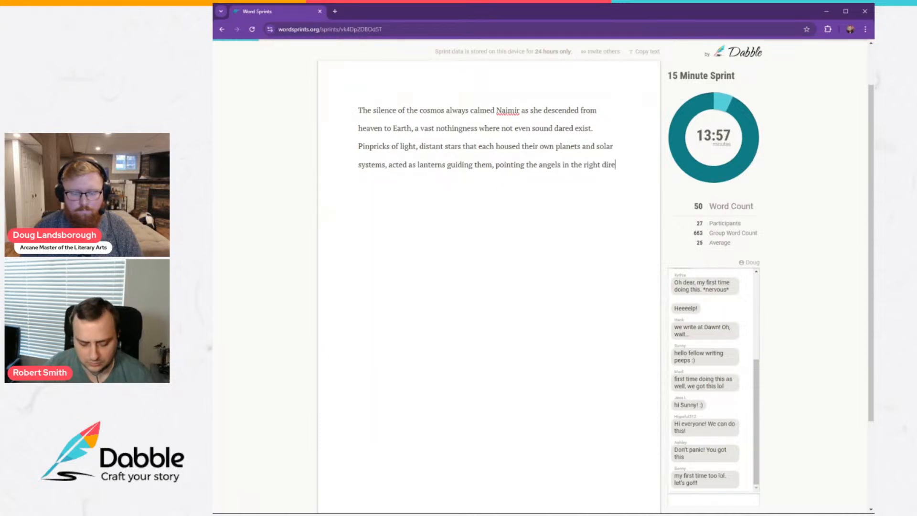
{"action": "type", "text": "ction"}
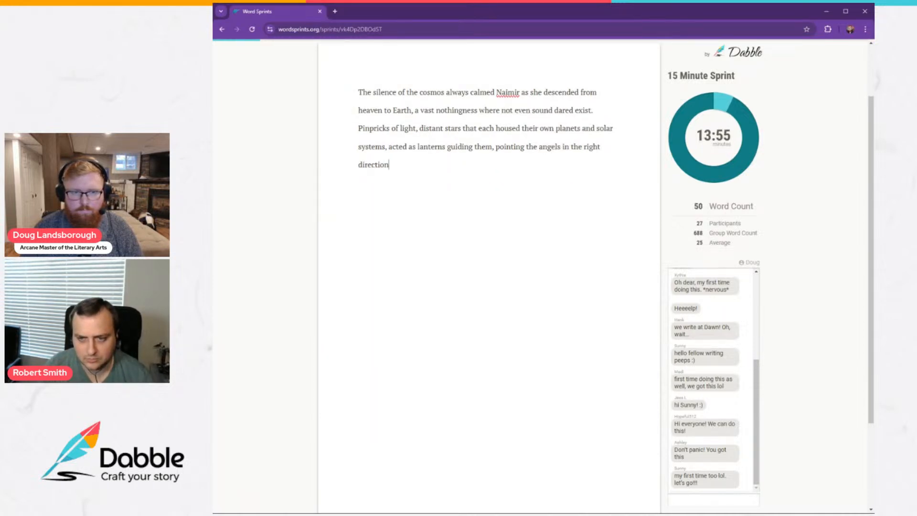
{"action": "type", "text": "--"}
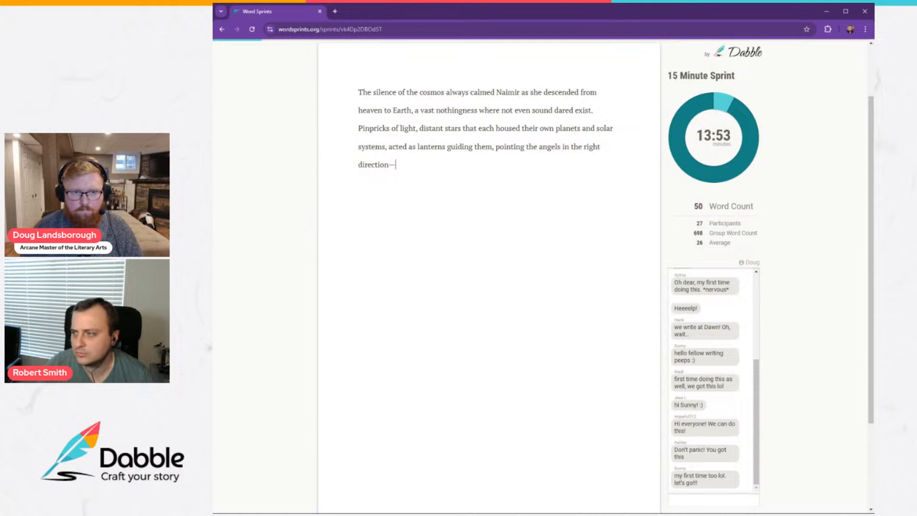
{"action": "type", "text": "ushering Naimir"}
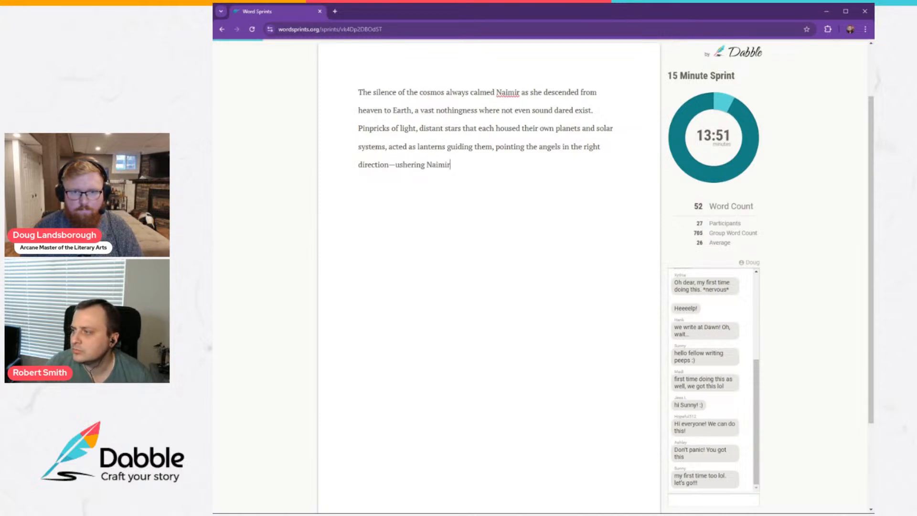
{"action": "type", "text": " and the rest of "}
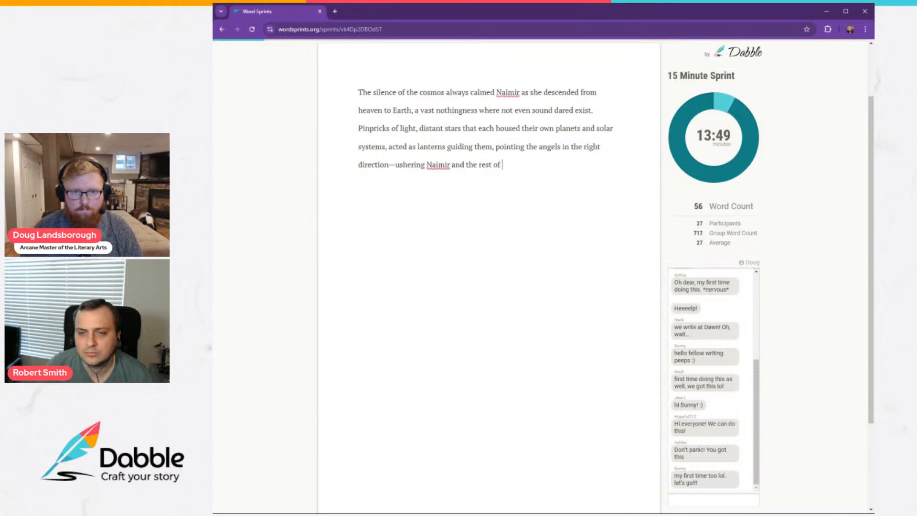
{"action": "type", "text": "the legions towa"}
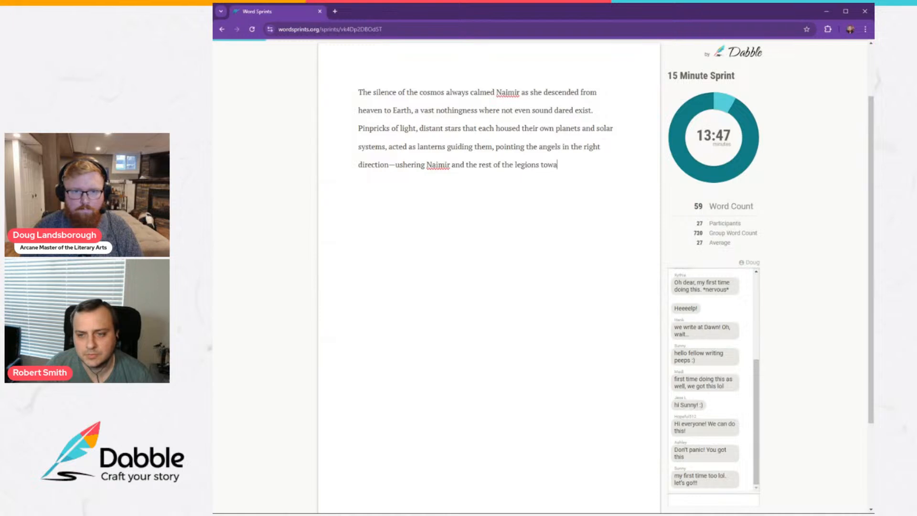
{"action": "type", "text": "rds their Fa"}
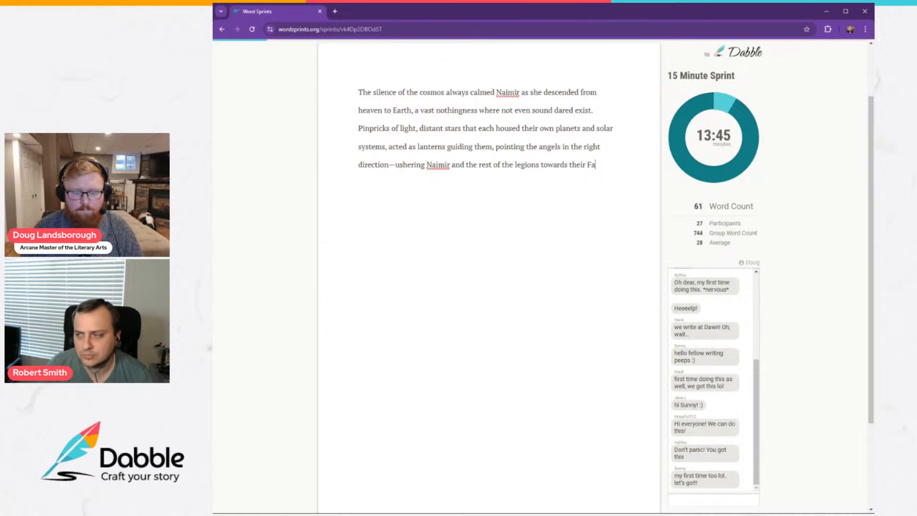
{"action": "type", "text": "ther's fav"}
{"action": "type", "text": "or"}
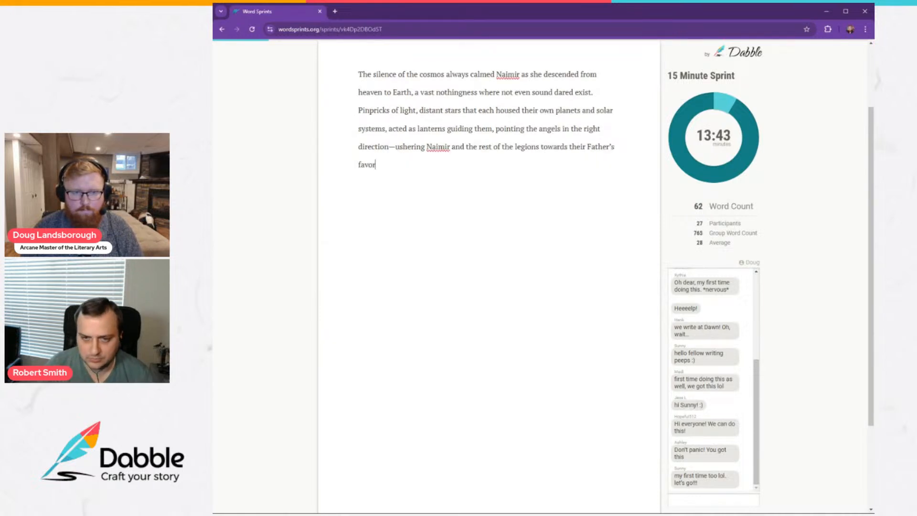
{"action": "type", "text": "ite planet."}
Start a new paragraph with "As they approached Earth, Naimir and the other angels in her legion", capitalizing the character's name.
{"action": "key", "text": "Return"}
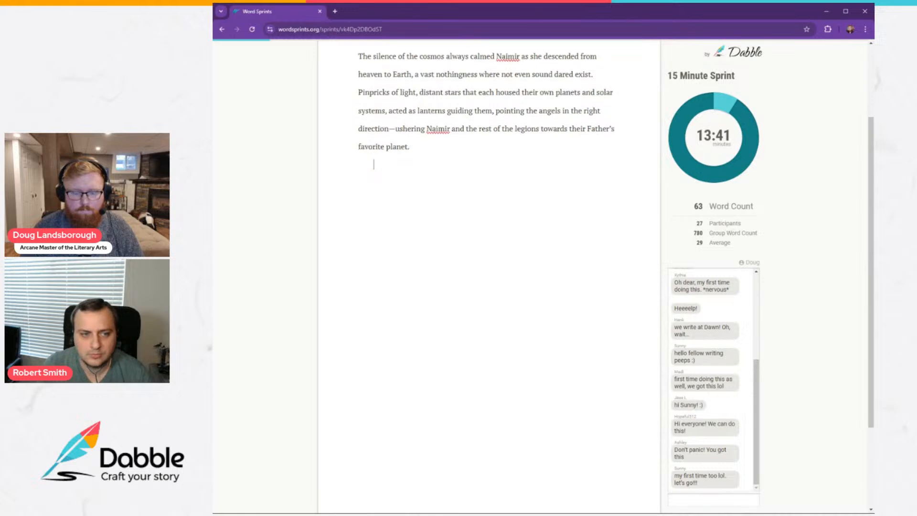
{"action": "type", "text": "As they approache"}
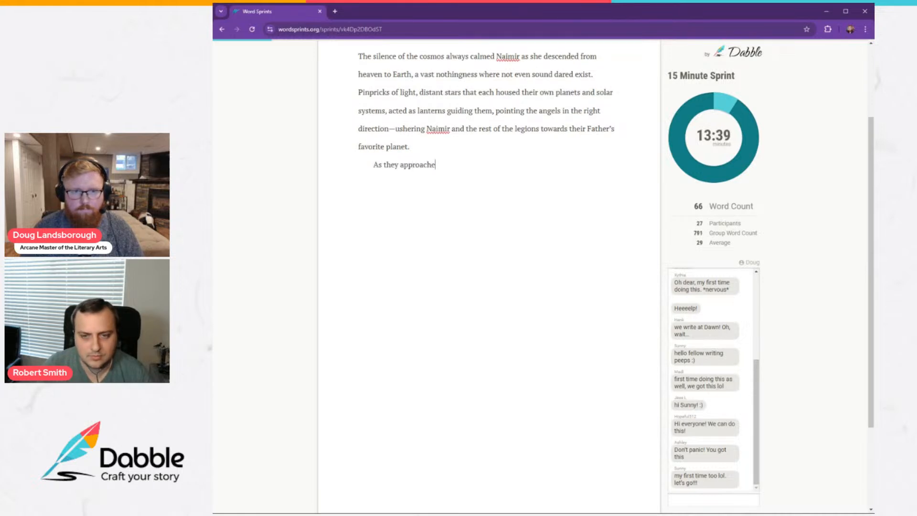
{"action": "type", "text": "d Earth, naimi"}
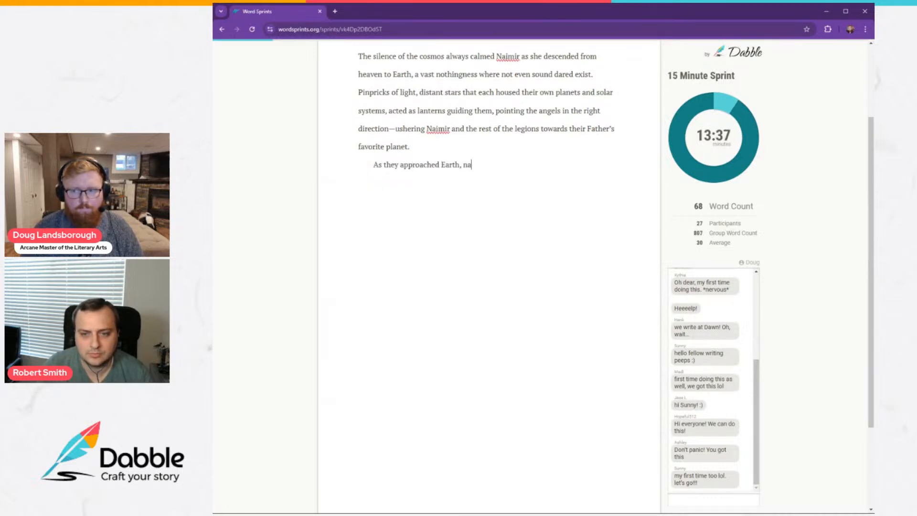
{"action": "key", "text": "BackSpace"}
{"action": "key", "text": "BackSpace"}
{"action": "key", "text": "BackSpace"}
{"action": "key", "text": "BackSpace"}
{"action": "key", "text": "BackSpace"}
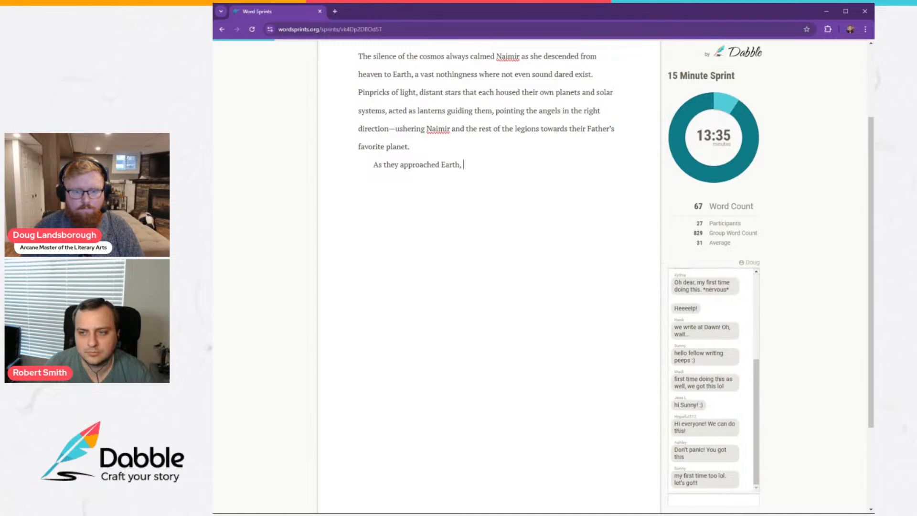
{"action": "type", "text": "Naimir and the "}
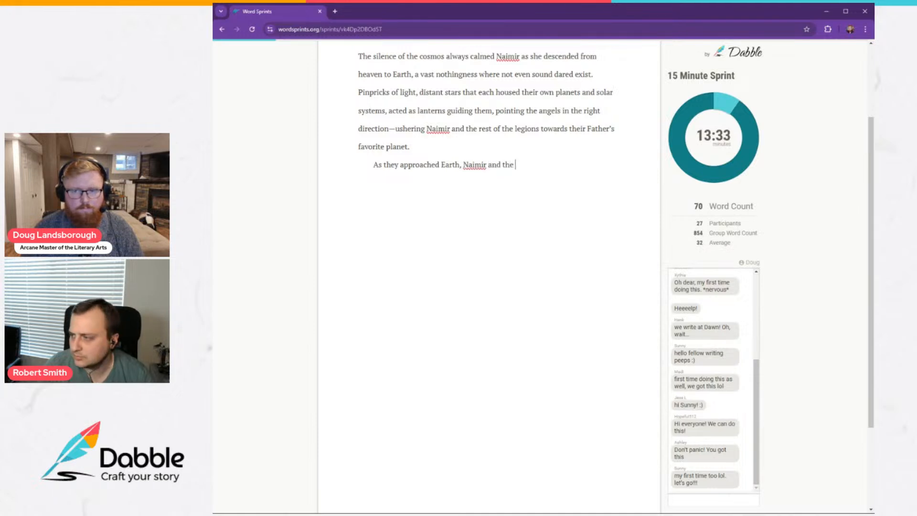
{"action": "type", "text": "other angels in he"}
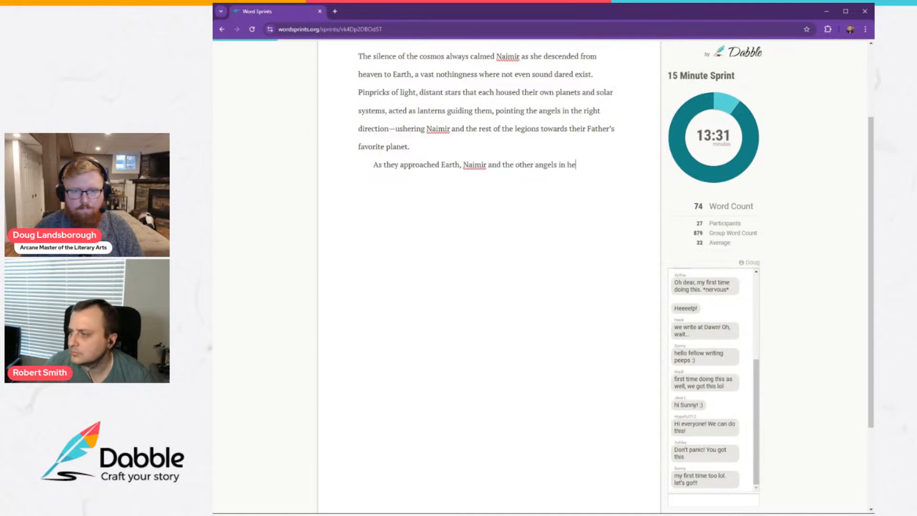
{"action": "type", "text": "r legion wer"}
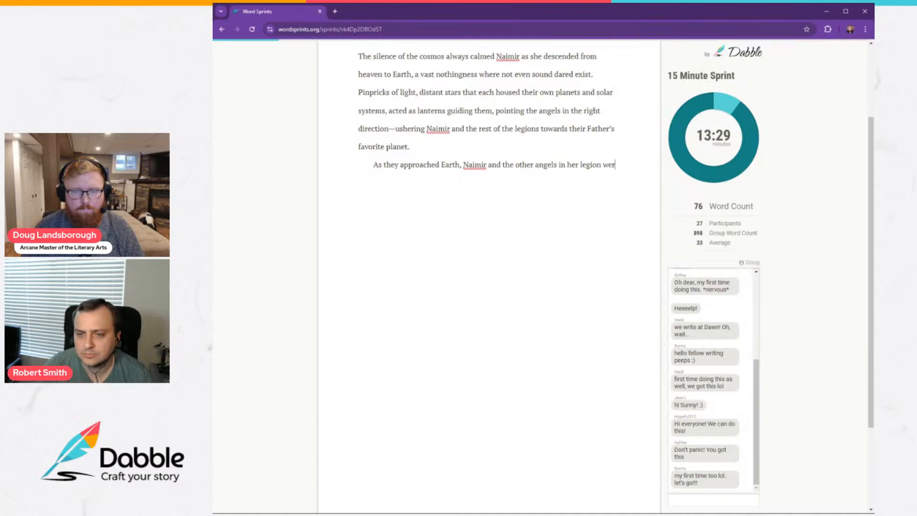
{"action": "type", "text": "e nothing m"}
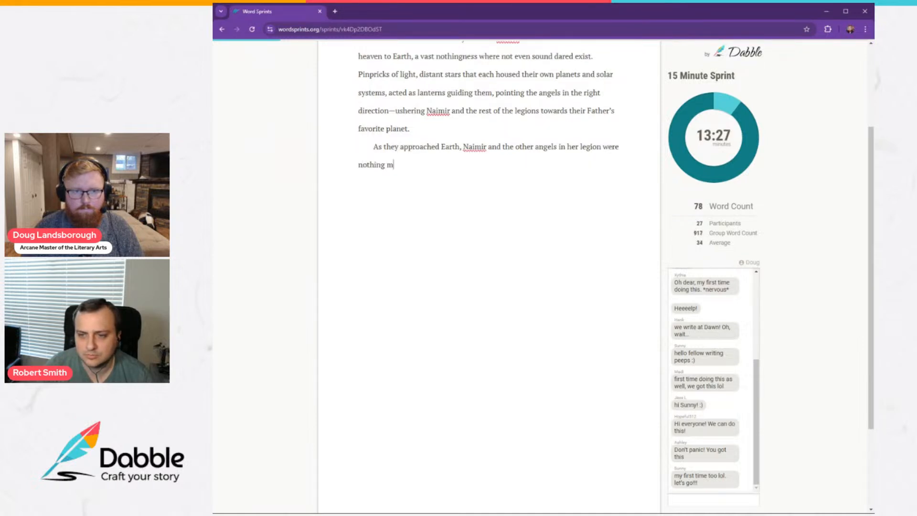
{"action": "type", "text": "ore than streaks o"}
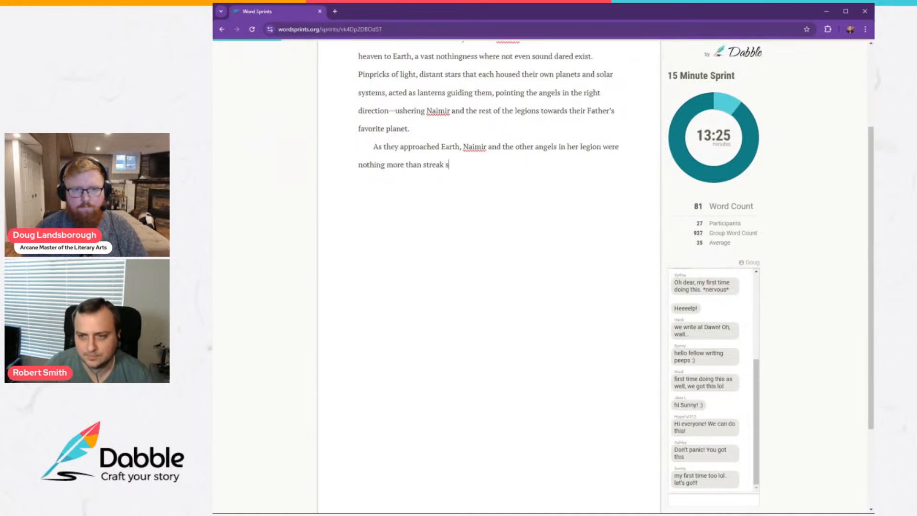
{"action": "type", "text": "f energy,"}
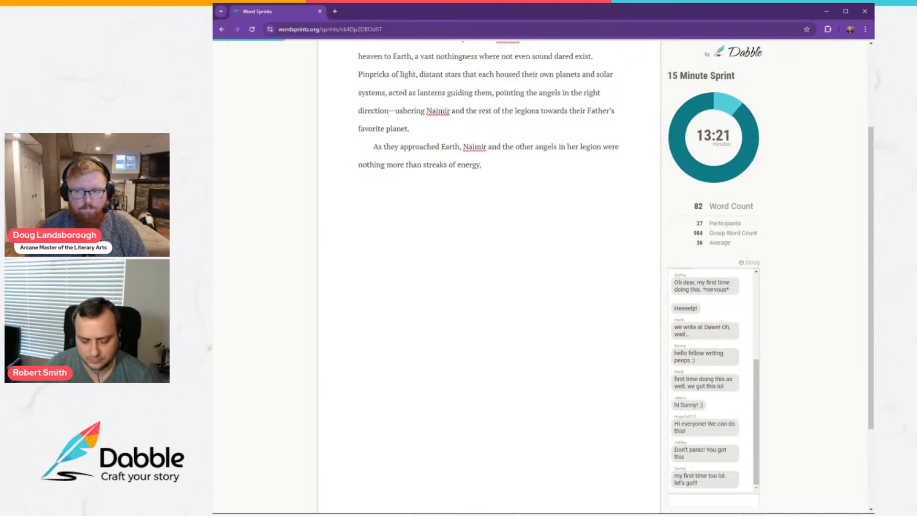
Finish the sentence with "glowing manifestations of what their divine forms transitioned through on their way to becoming physical.".
{"action": "type", "text": "glowing"}
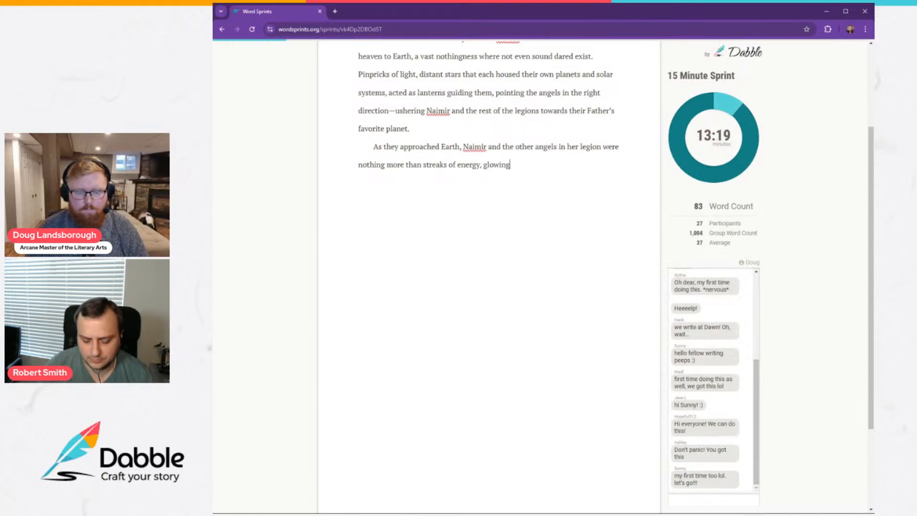
{"action": "type", "text": " manifes"}
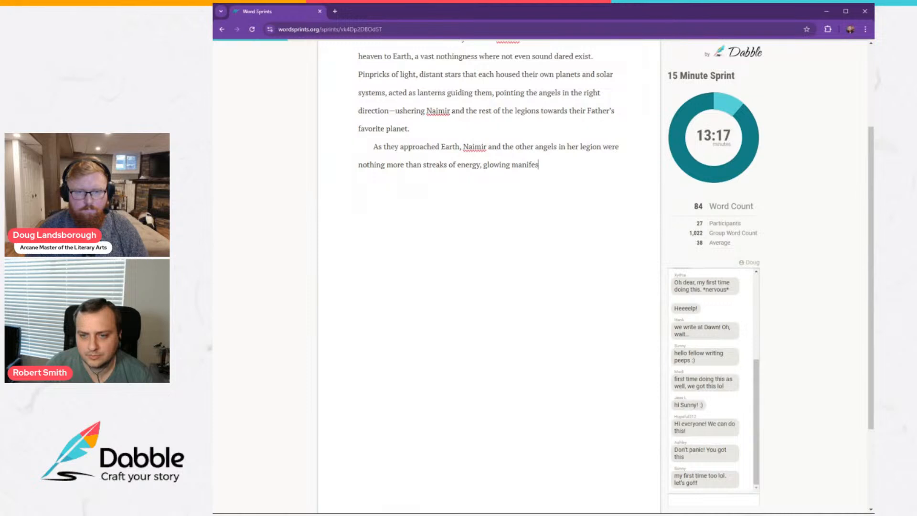
{"action": "type", "text": "tations "}
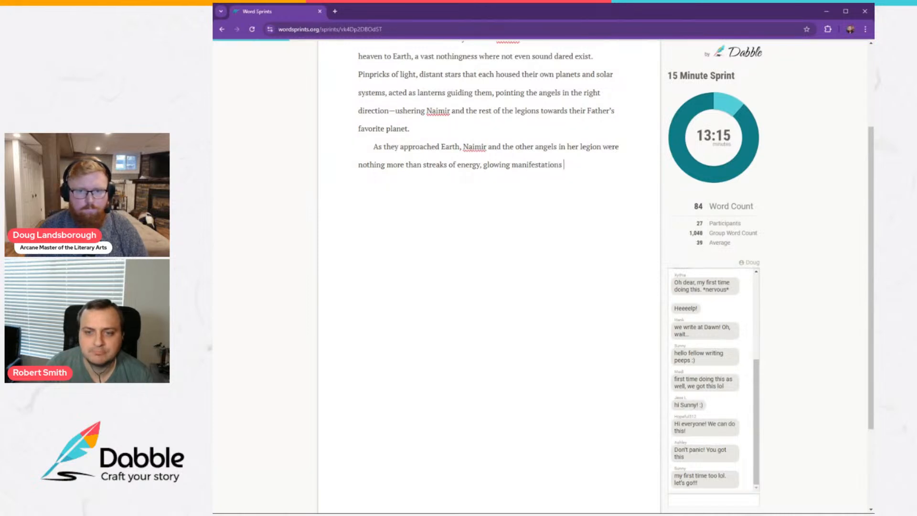
{"action": "type", "text": "of what "}
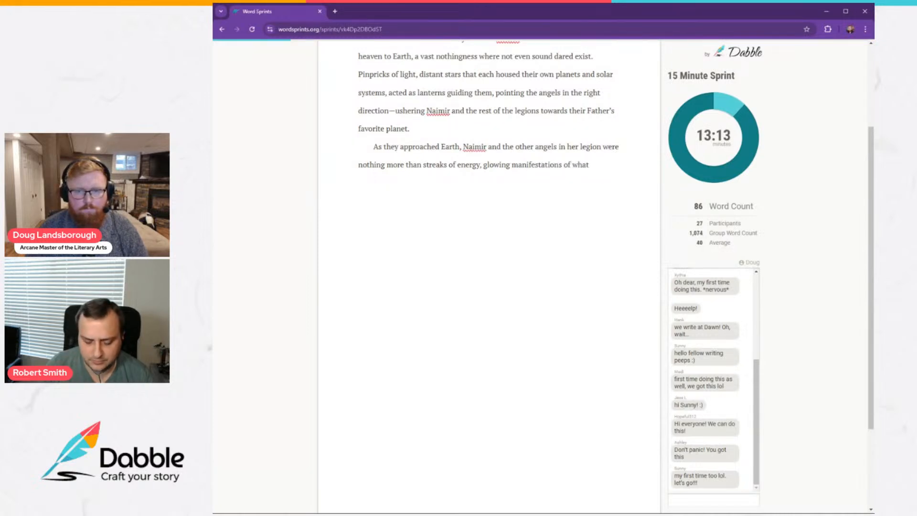
{"action": "type", "text": "their divine "}
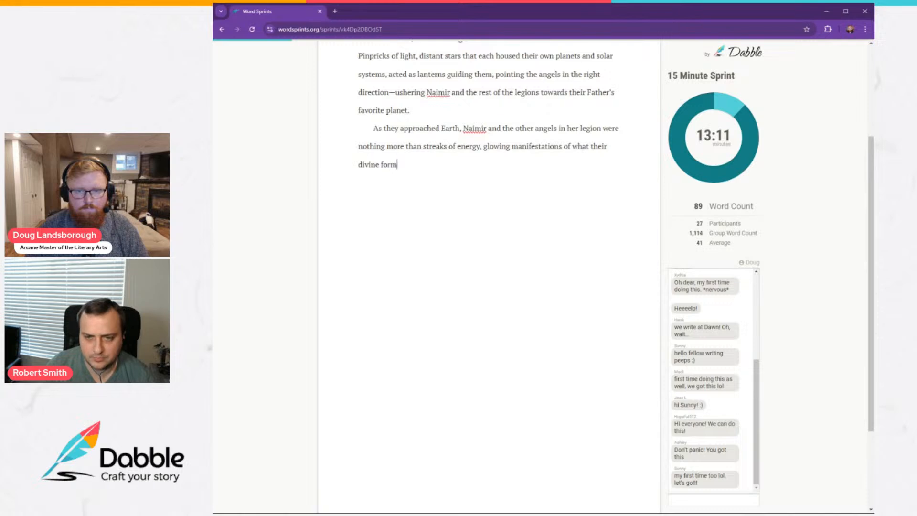
{"action": "type", "text": "forms transi"}
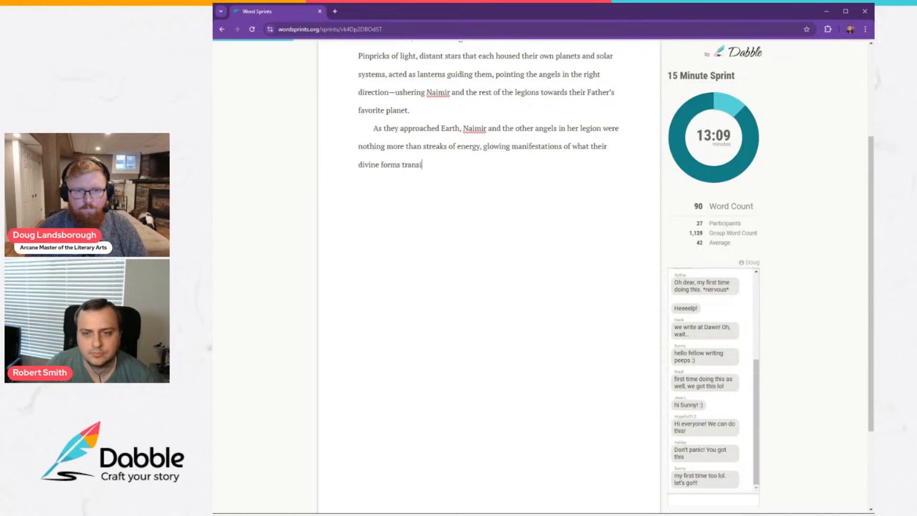
{"action": "type", "text": "tioned through "}
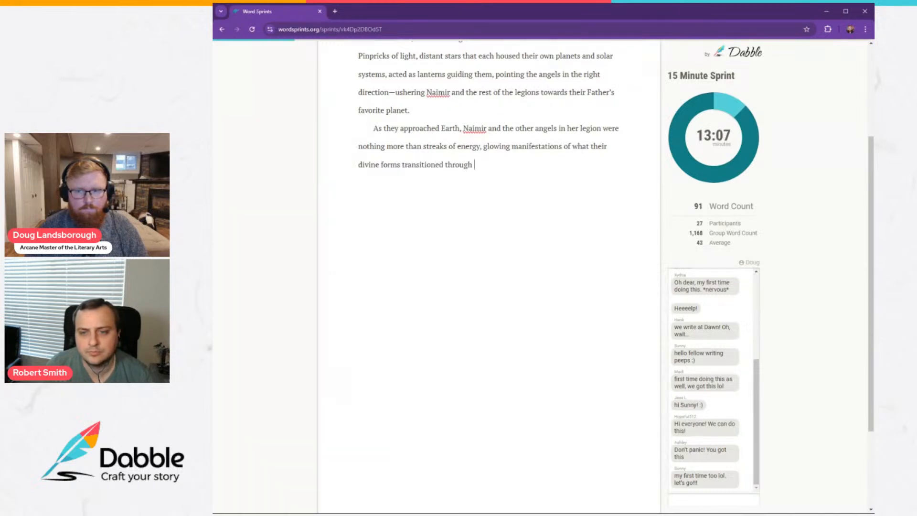
{"action": "type", "text": "on their way"}
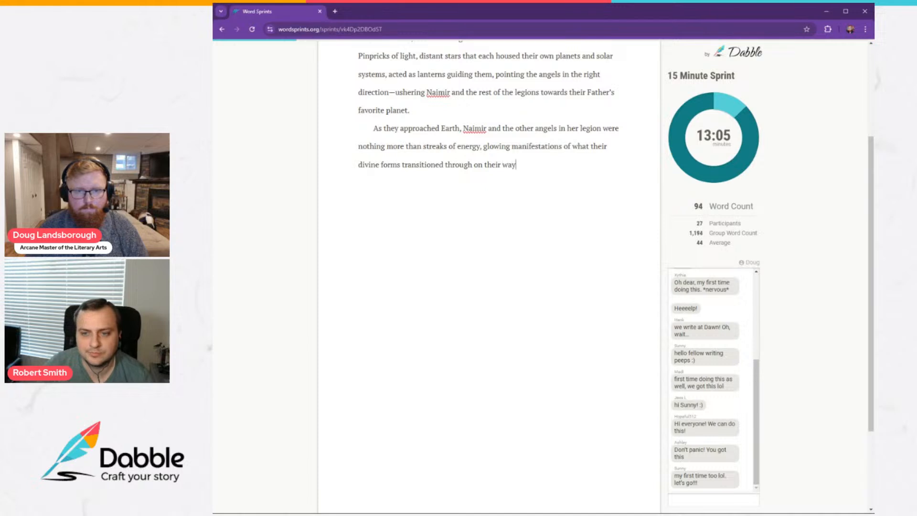
{"action": "type", "text": " to becoming ph"}
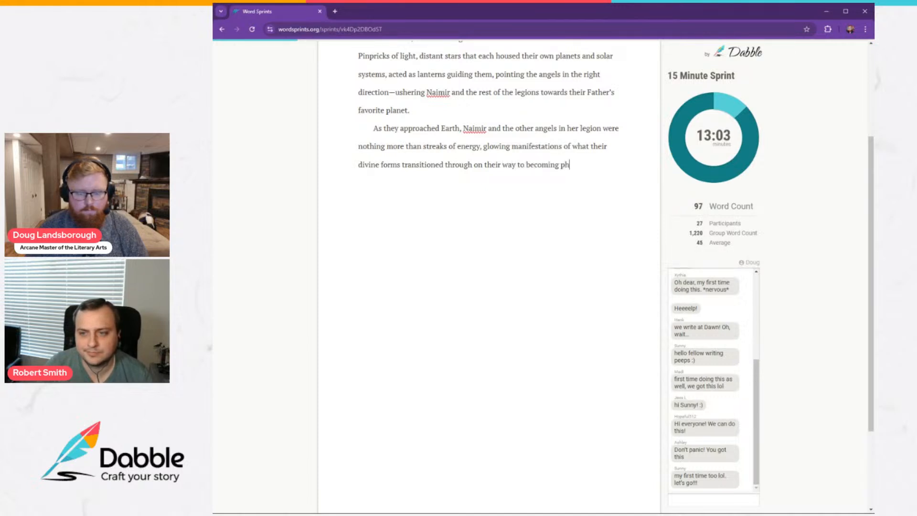
{"action": "type", "text": "ysical. "}
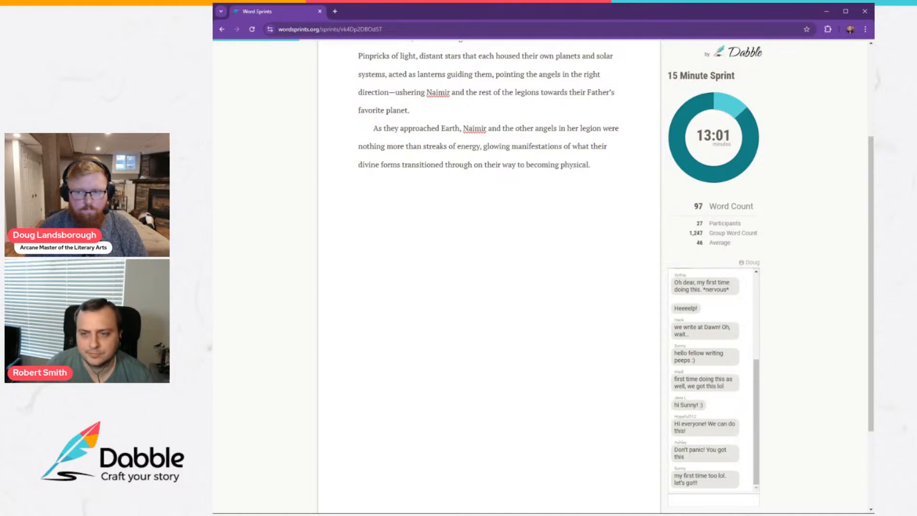
{"action": "type", "text": "Her body "}
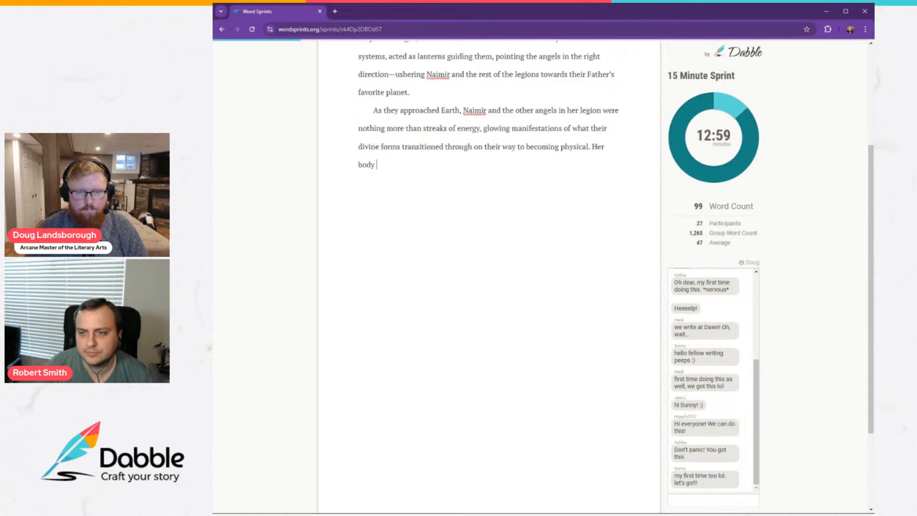
{"action": "type", "text": "did not have"}
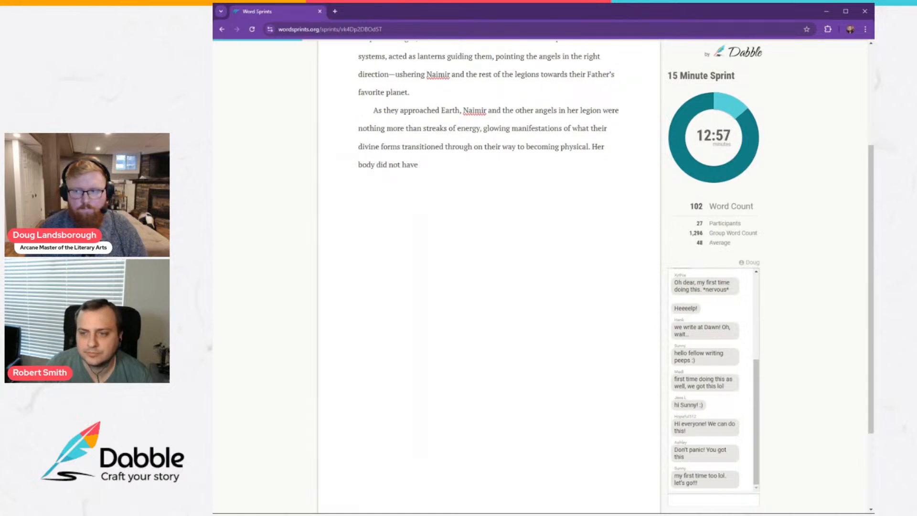
{"action": "type", "text": " skin or nerve"}
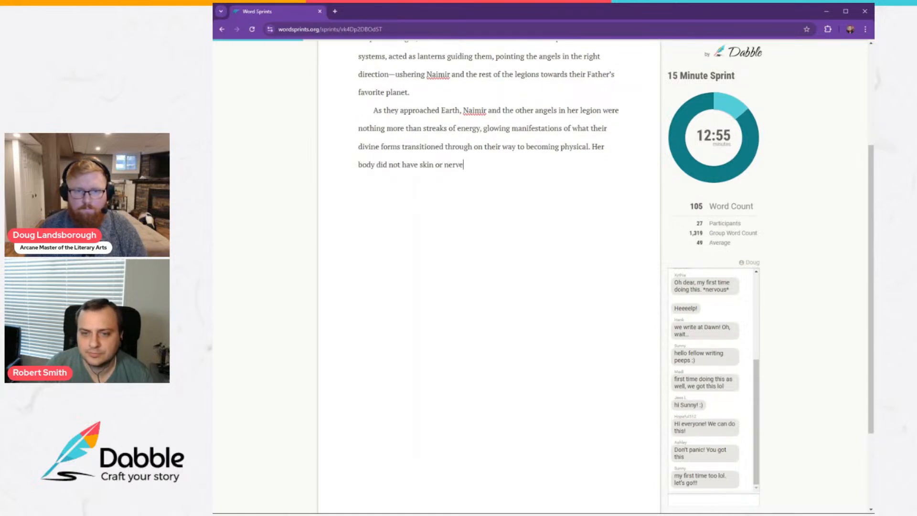
{"action": "type", "text": "s yet—"}
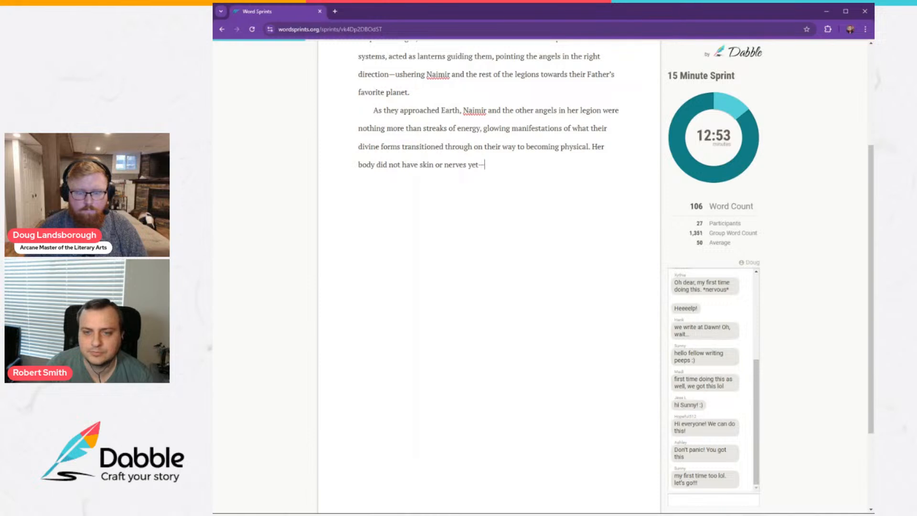
{"action": "type", "text": "in fac"}
Continue the paragraph with a new sentence beginning "Her body did not have skin or nerves yet" followed by an em dash.
{"action": "key", "text": "BackSpace"}
{"action": "key", "text": "BackSpace"}
{"action": "key", "text": "BackSpace"}
{"action": "key", "text": "BackSpace"}
{"action": "key", "text": "BackSpace"}
{"action": "key", "text": "BackSpace"}
Add the aside "she did not have a body at all", close it with an em dash, and continue with "but".
{"action": "type", "text": "s"}
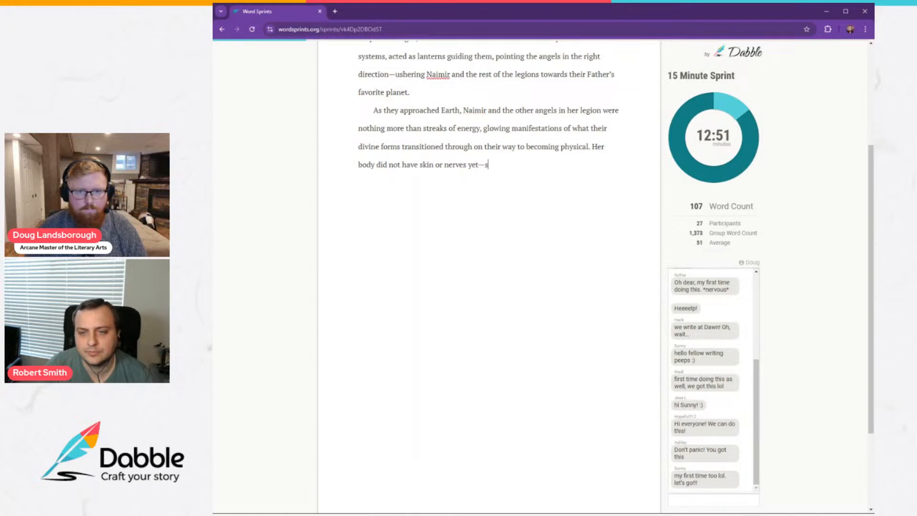
{"action": "type", "text": "he did not have a "}
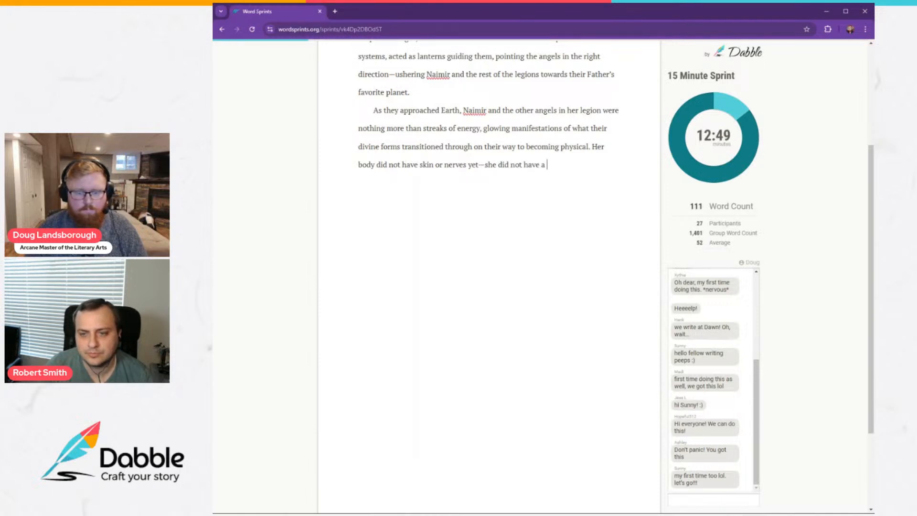
{"action": "type", "text": "body at all"}
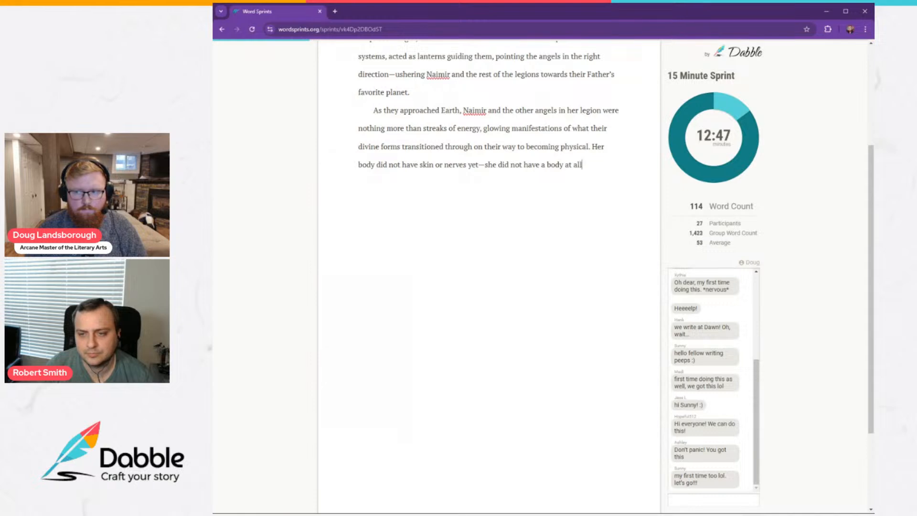
{"action": "type", "text": "—but"}
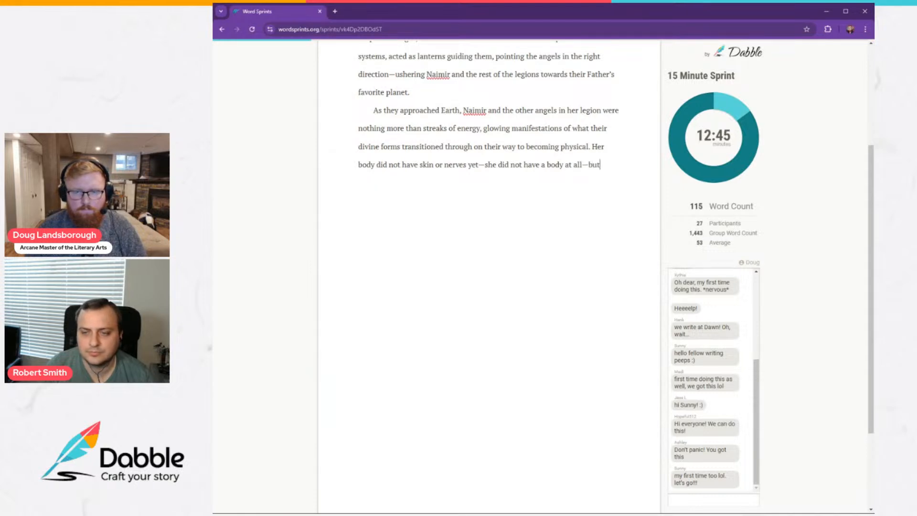
{"action": "type", "text": " she still felt"}
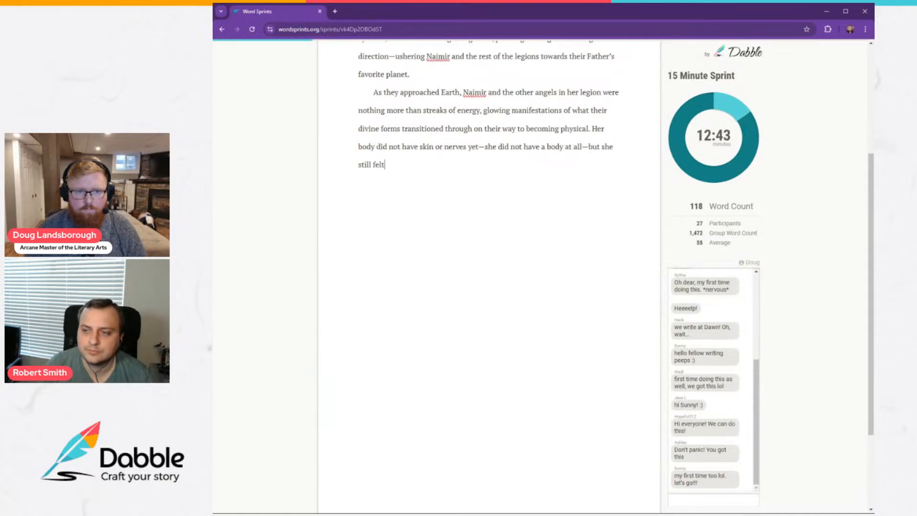
{"action": "type", "text": " the warmth of the "}
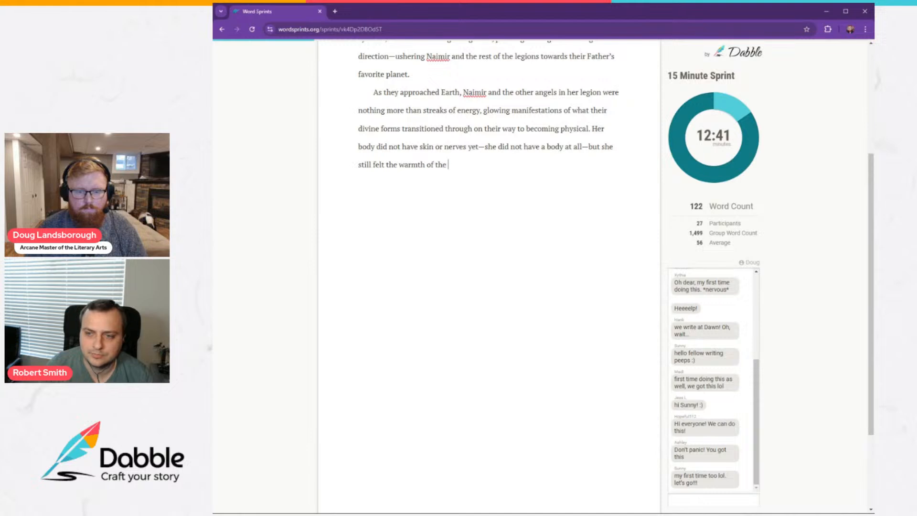
{"action": "type", "text": "other angels arou"}
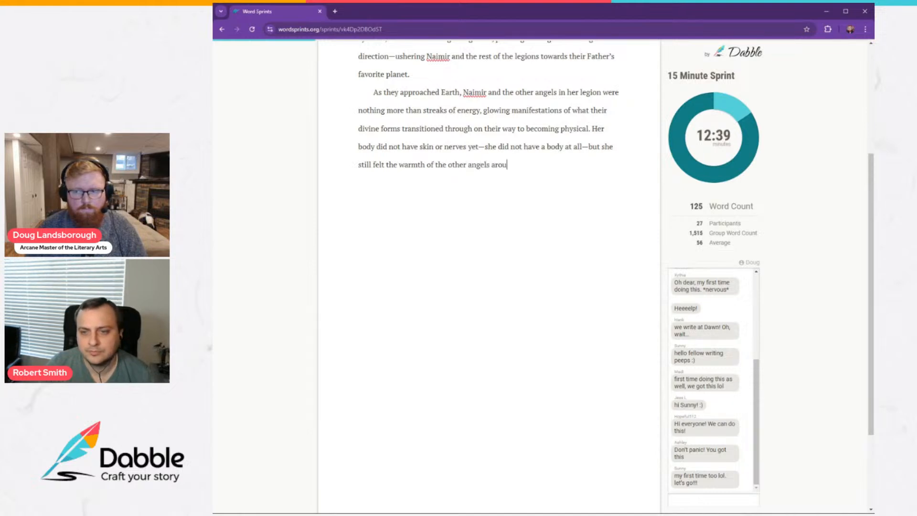
{"action": "type", "text": "nd her. T"}
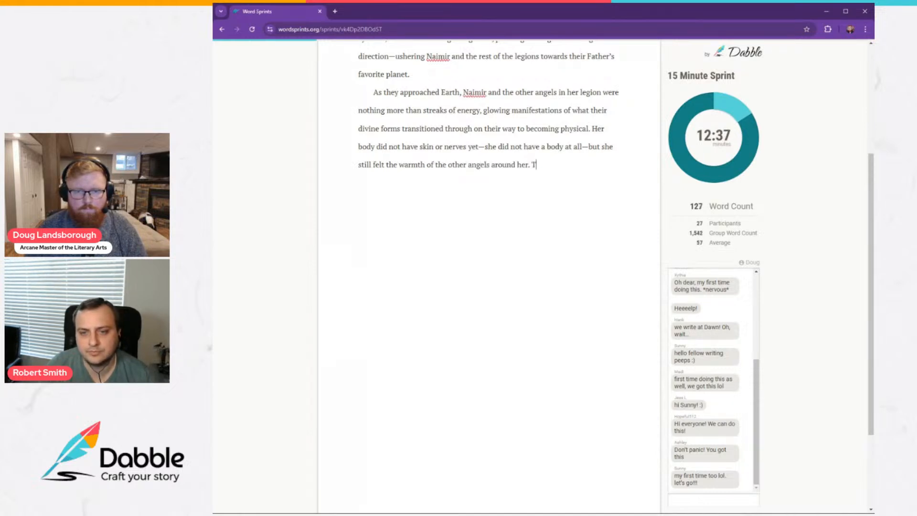
{"action": "type", "text": "hey swa"}
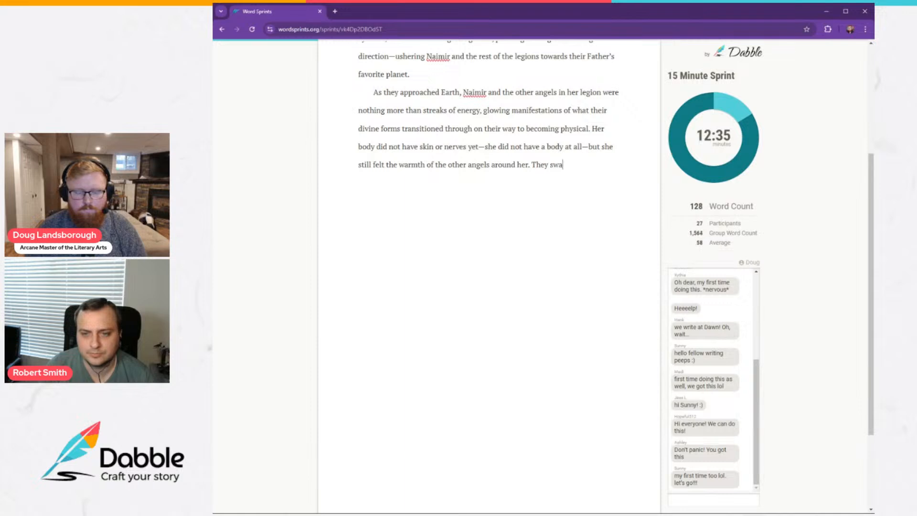
{"action": "type", "text": "rmed like a twi"}
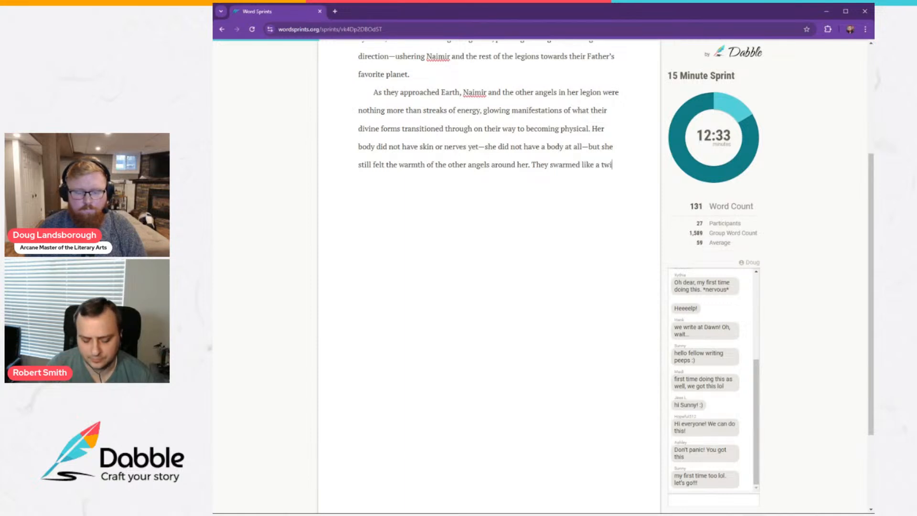
{"action": "type", "text": "sting shower o"}
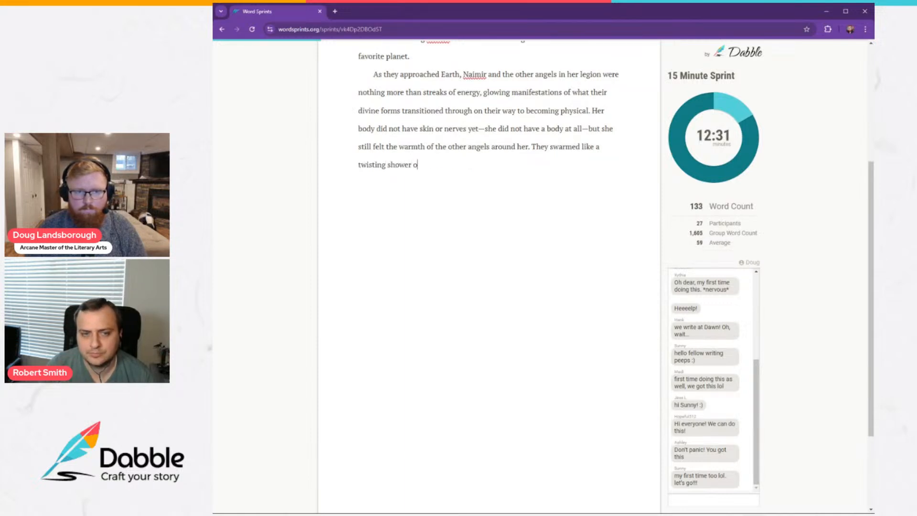
{"action": "type", "text": "f cometr"}
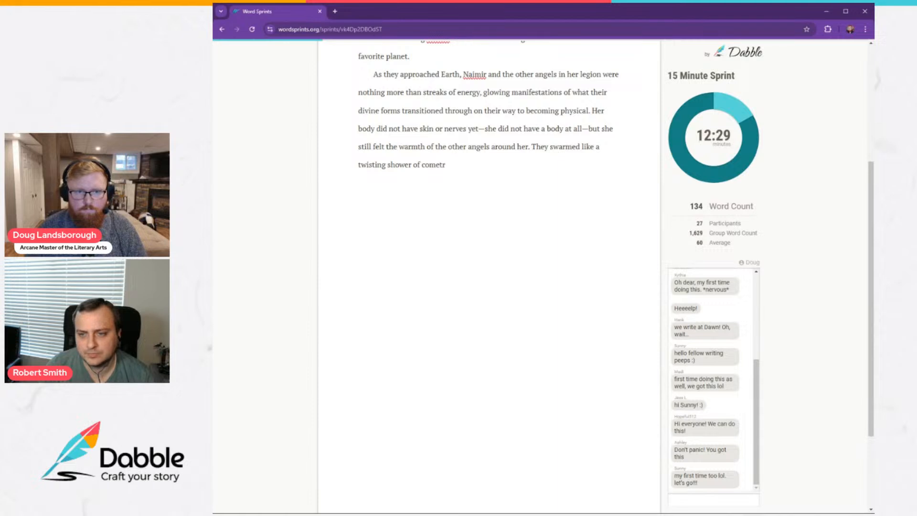
Begin the next sentence of the paragraph with "They swarmed like a twisting shower of comets".
{"action": "key", "text": "BackSpace"}
{"action": "type", "text": "s"}
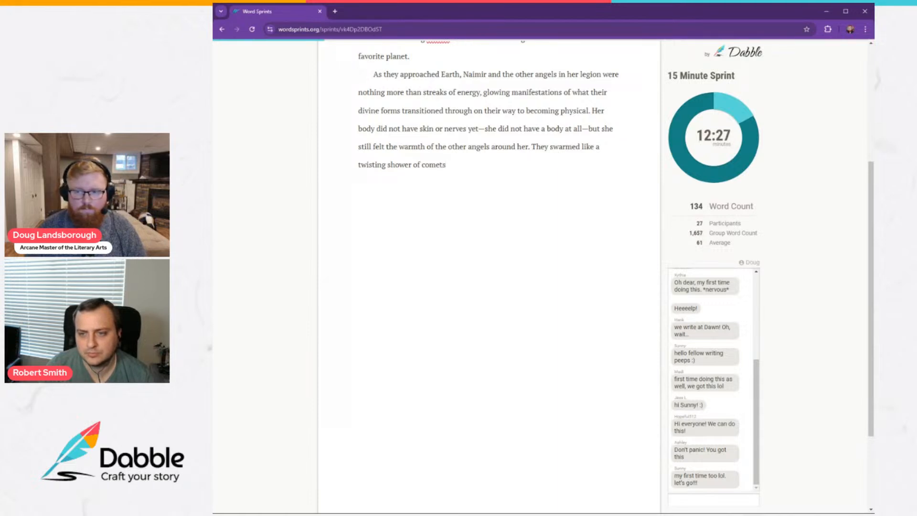
{"action": "type", "text": ", swir"}
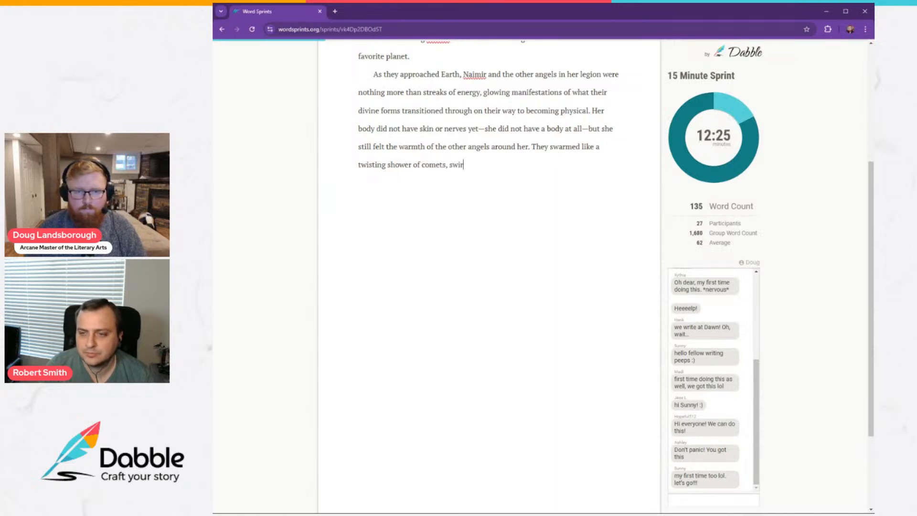
{"action": "type", "text": "ling around one"}
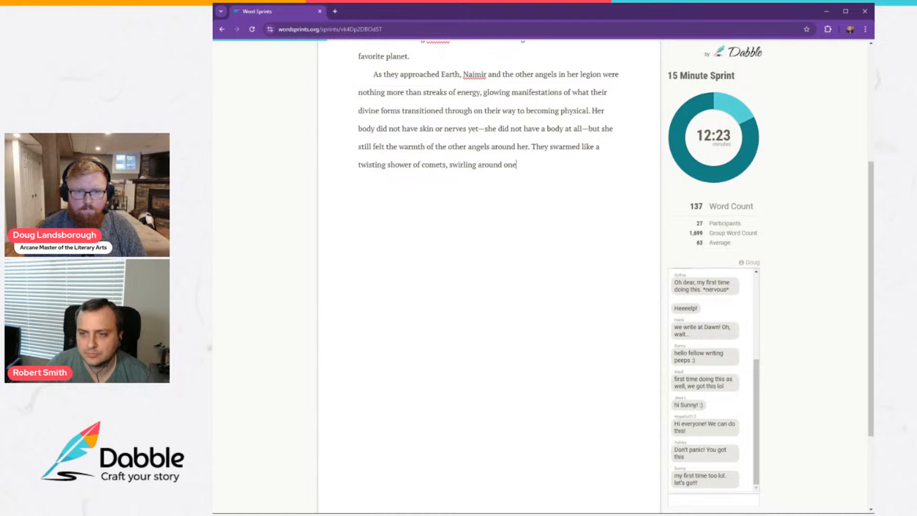
{"action": "type", "text": " another in "}
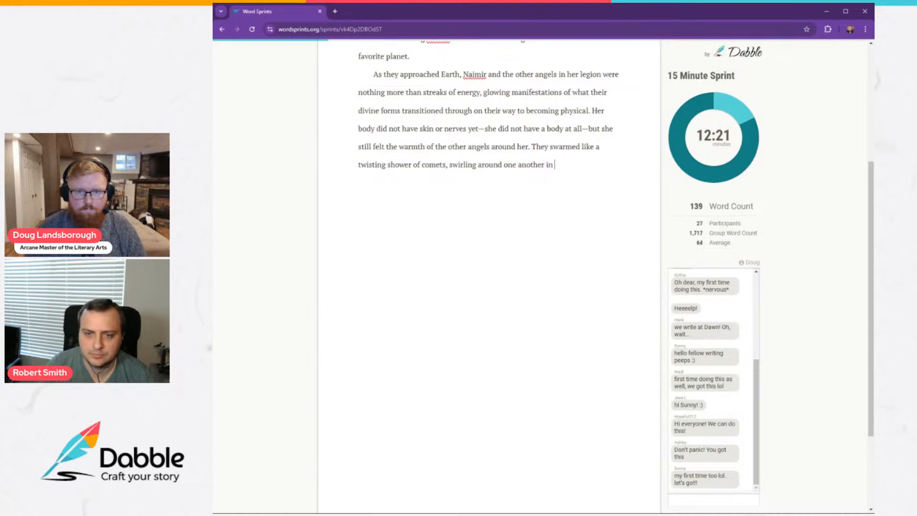
{"action": "type", "text": "a pla"}
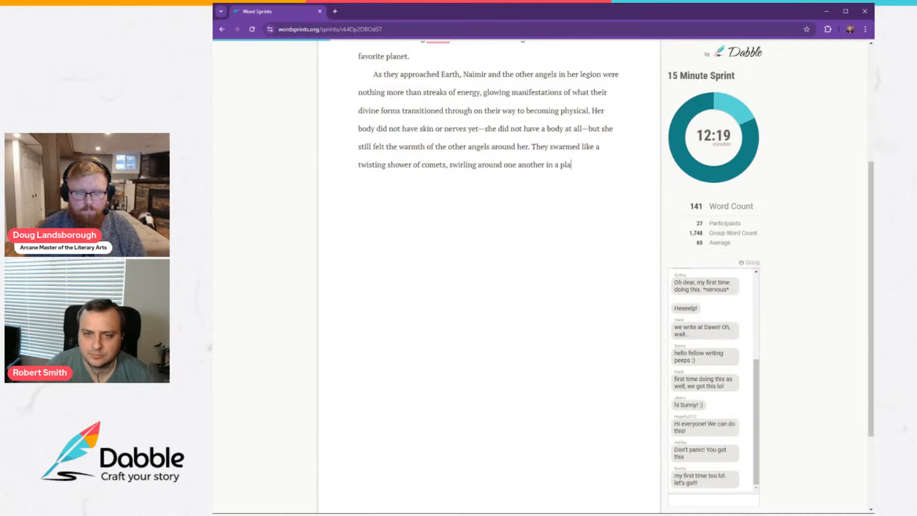
{"action": "type", "text": "yful, excit"}
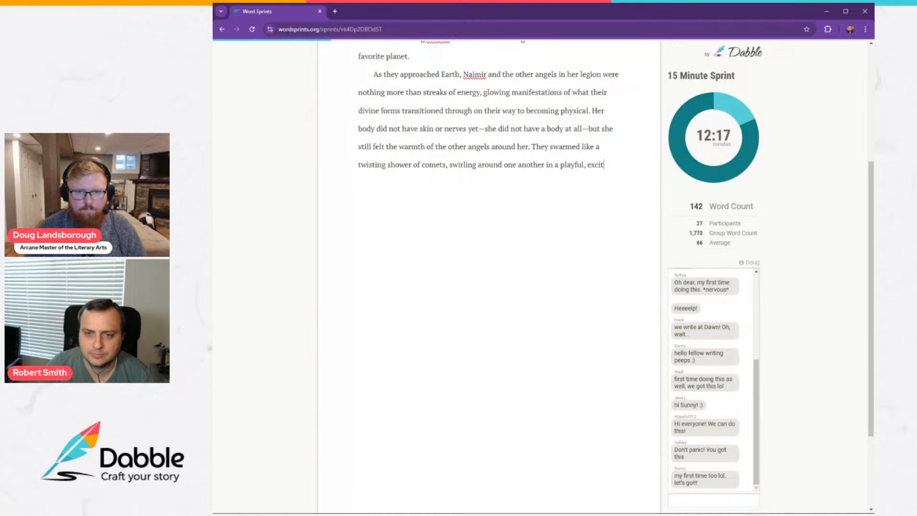
{"action": "type", "text": "ed danc"}
{"action": "type", "text": "e as"}
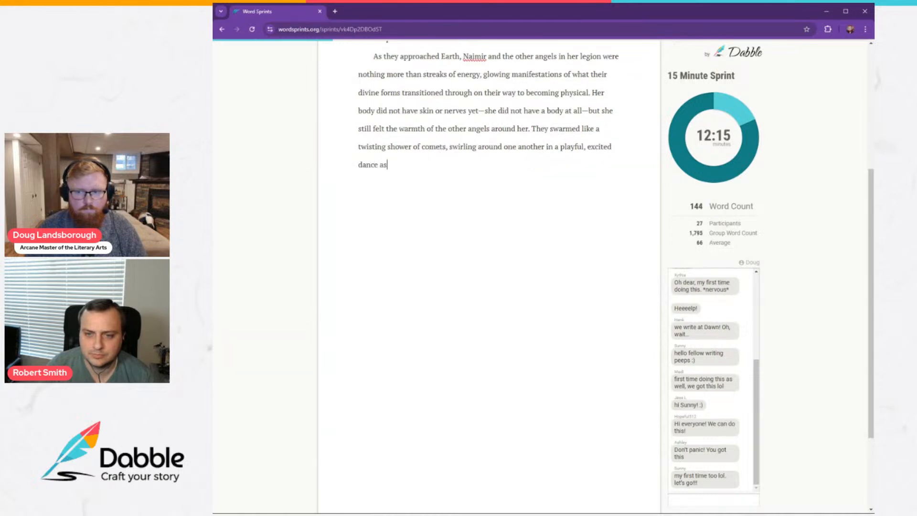
{"action": "type", "text": " they covered "}
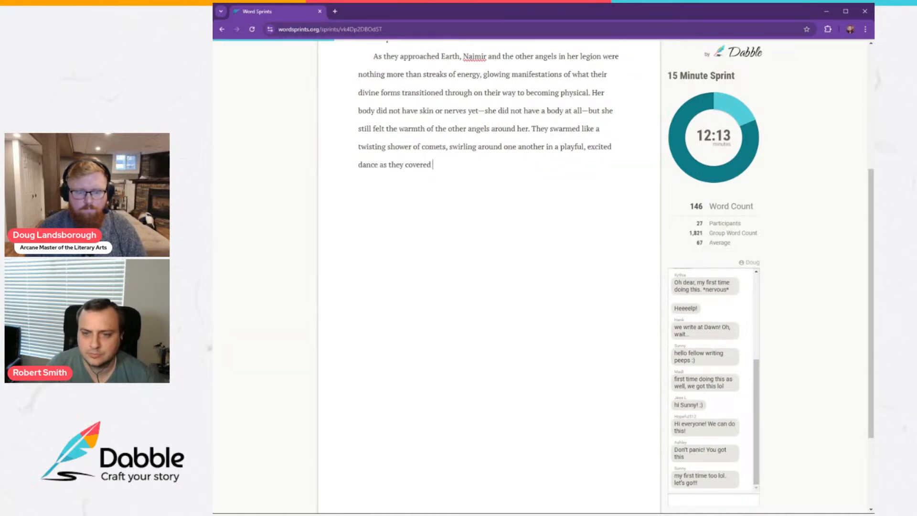
{"action": "type", "text": "hundreds of thous"}
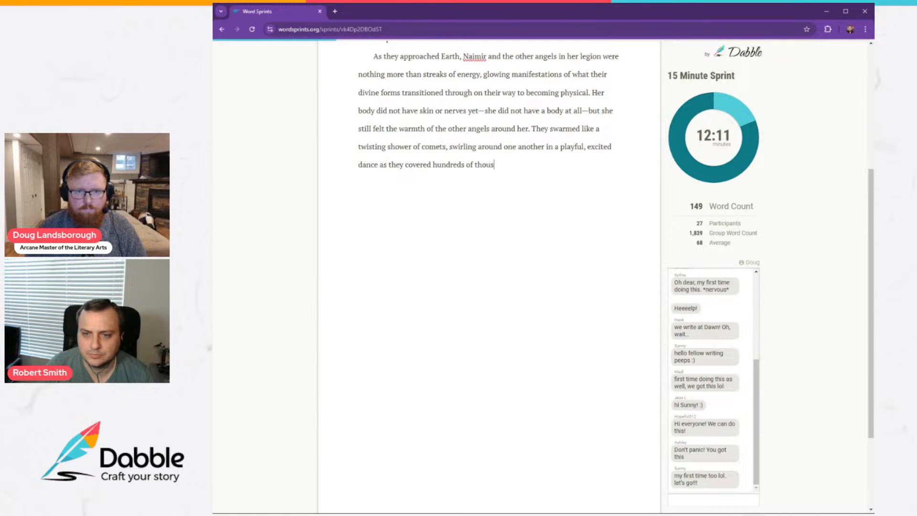
{"action": "type", "text": "ands of miles in"}
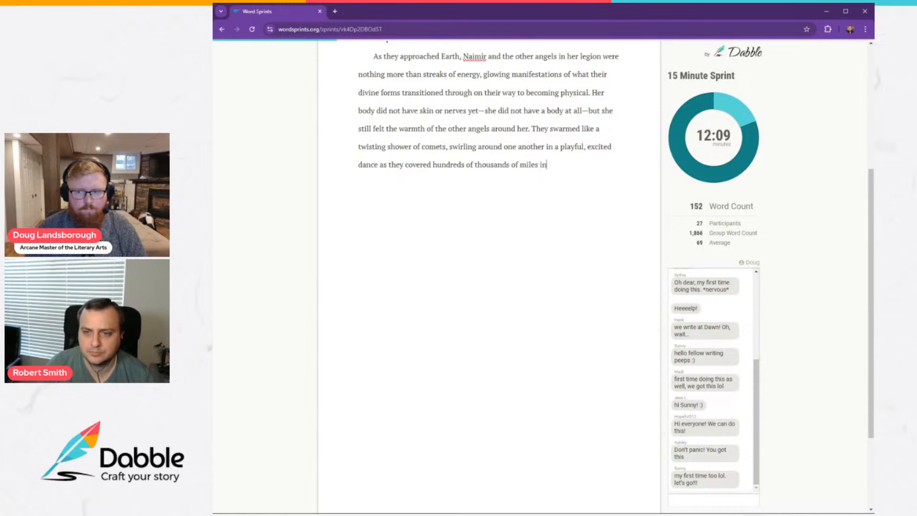
{"action": "type", "text": " seconds."}
Start a new paragraph with the sentence "They were eager, ravenous for battle.".
{"action": "key", "text": "Return"}
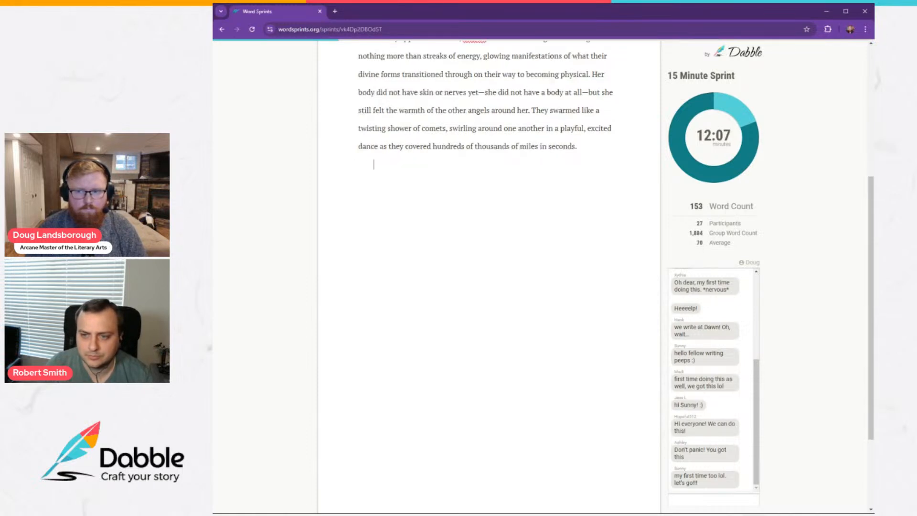
{"action": "type", "text": "They w"}
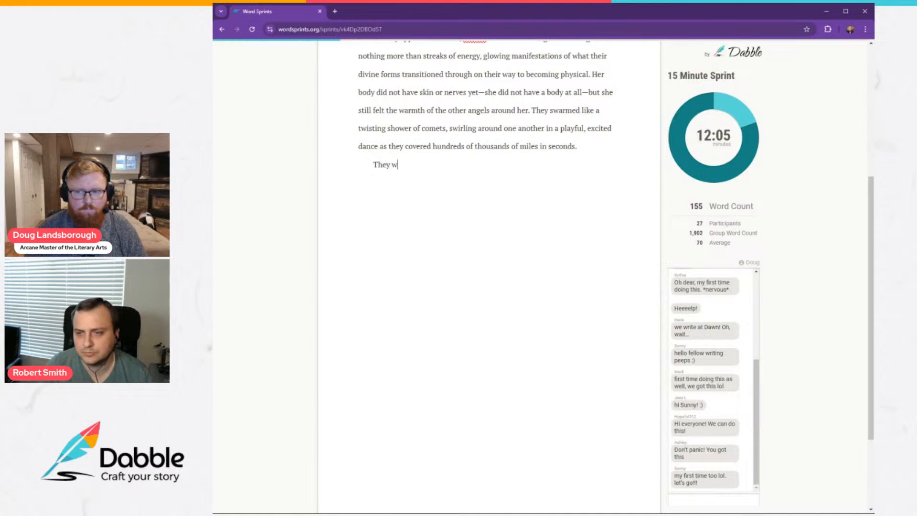
{"action": "type", "text": "ere eager, ra"}
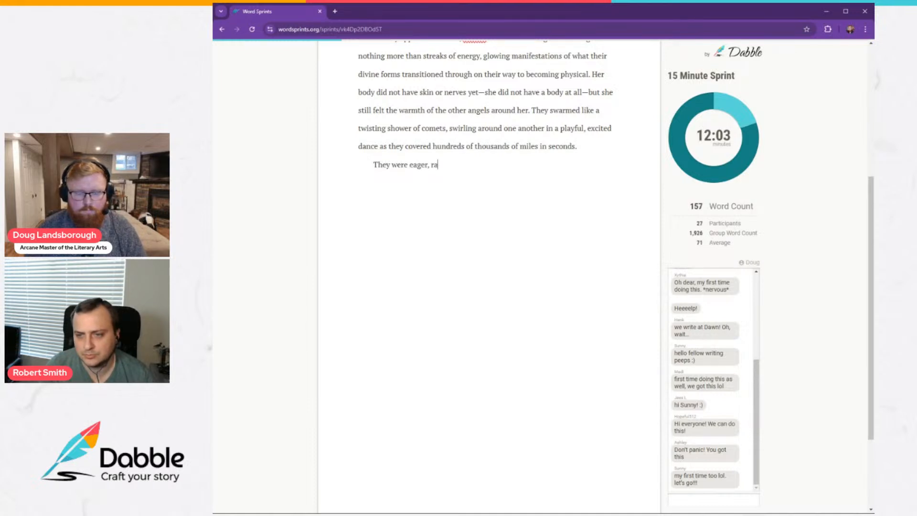
{"action": "type", "text": "venous for battle"}
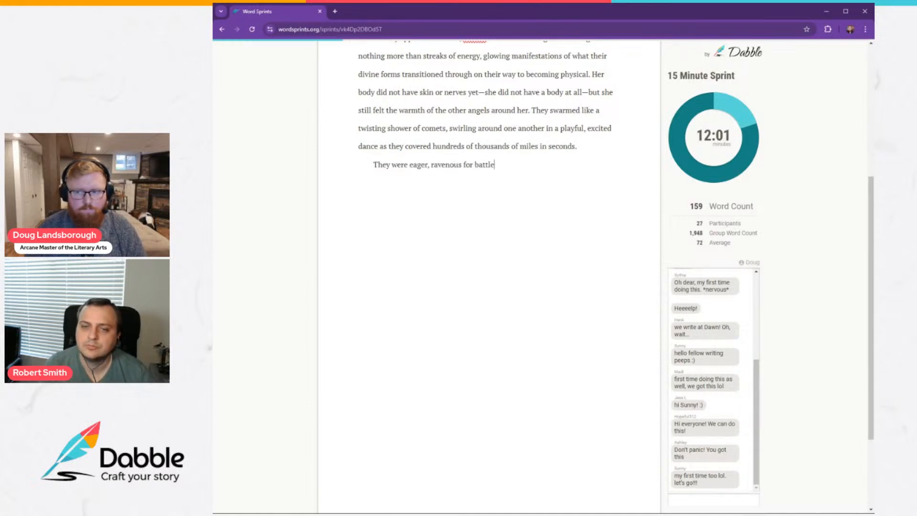
{"action": "type", "text": ". "}
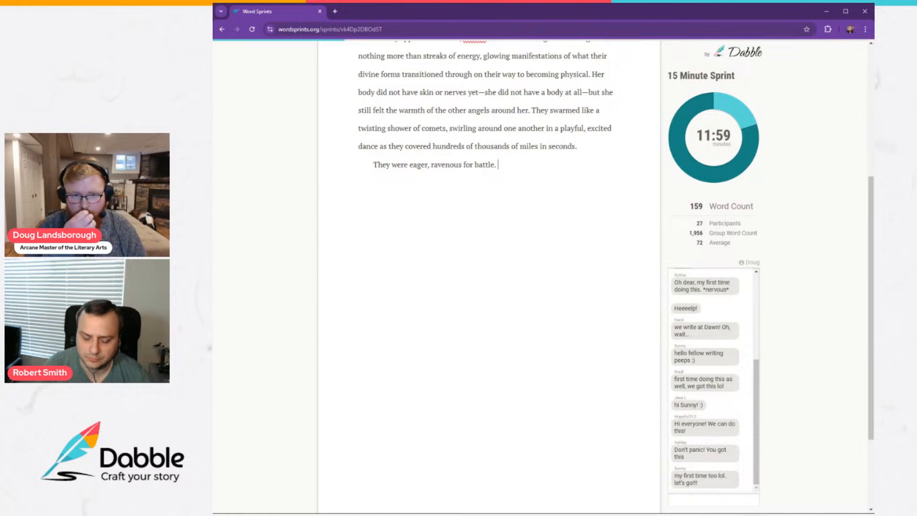
{"action": "type", "text": "Almost a y"}
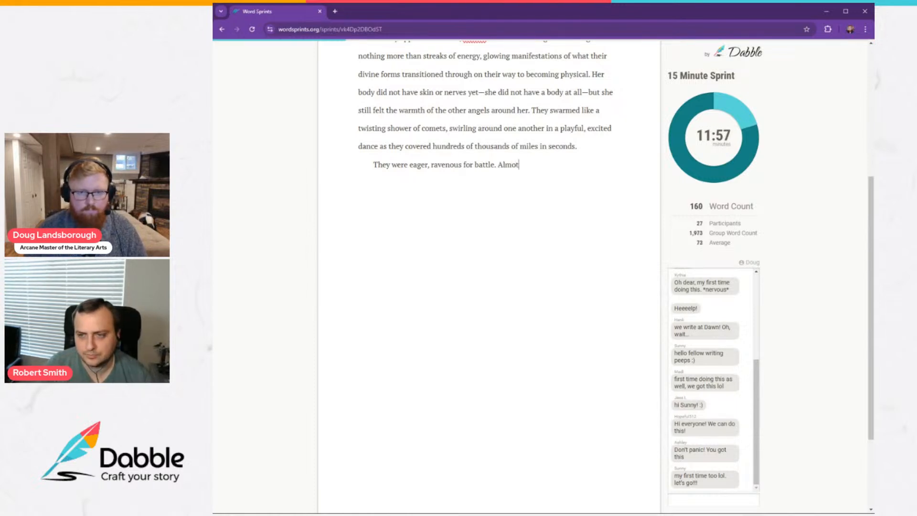
{"action": "type", "text": "ear had "}
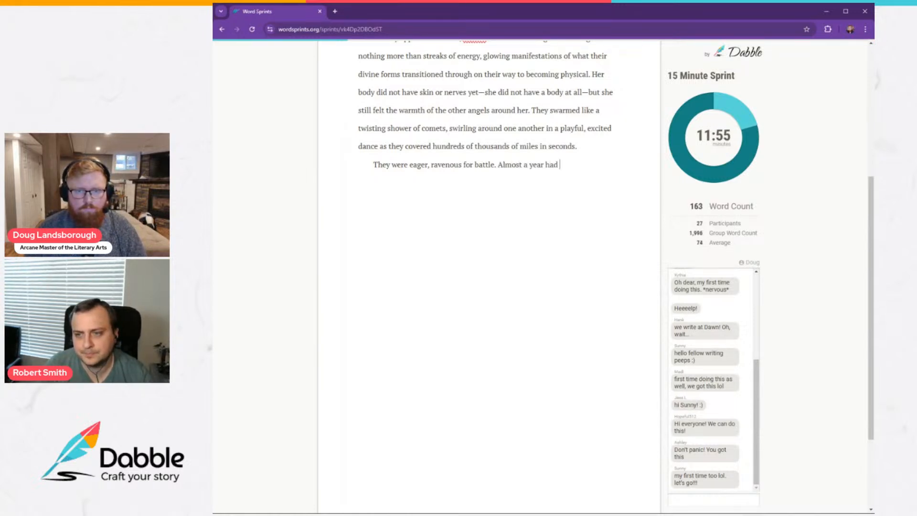
{"action": "type", "text": "passed since t"}
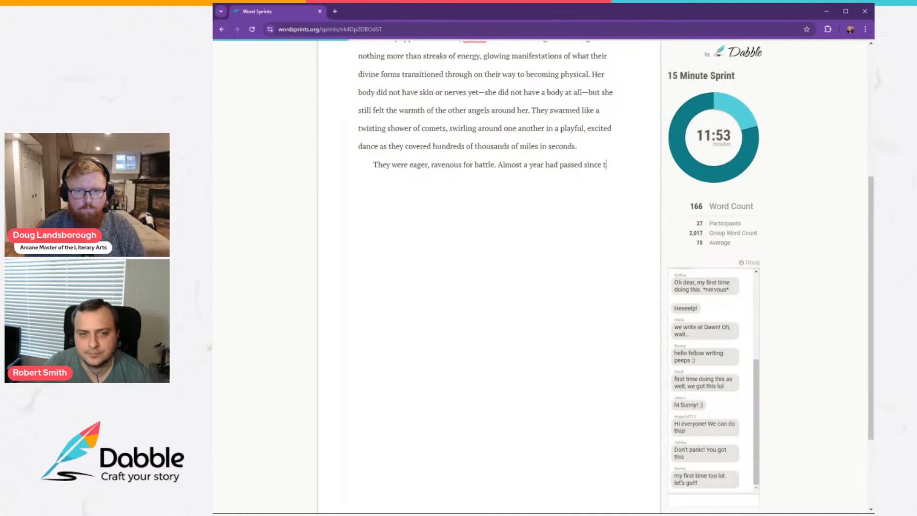
{"action": "type", "text": "he first "}
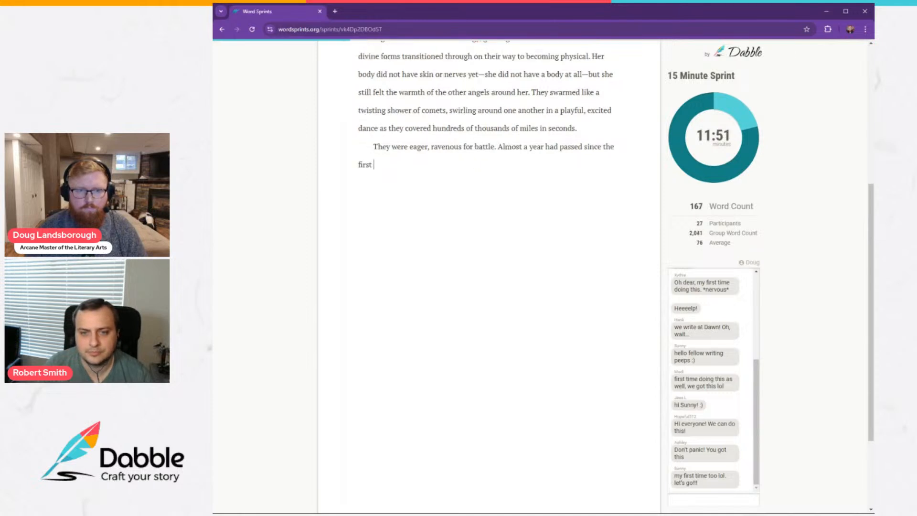
{"action": "type", "text": "hor"}
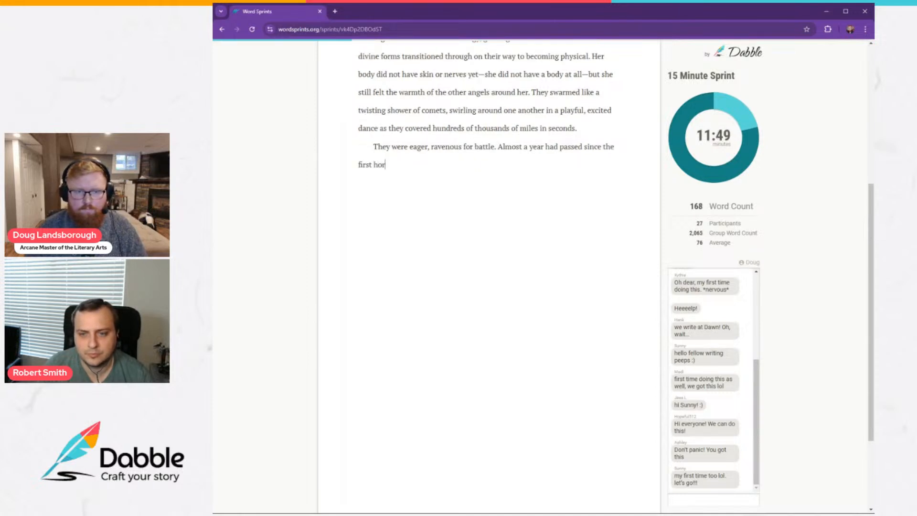
{"action": "type", "text": "de of demons "}
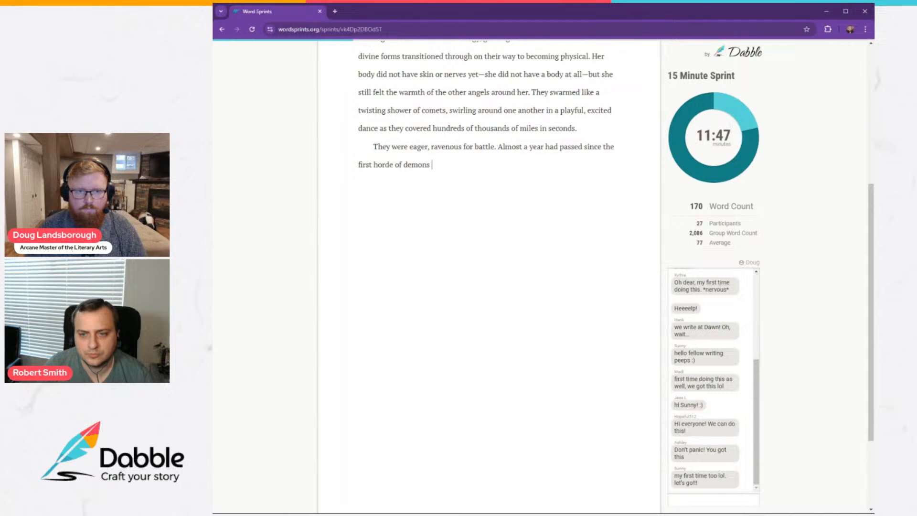
{"action": "type", "text": "had climbed o"}
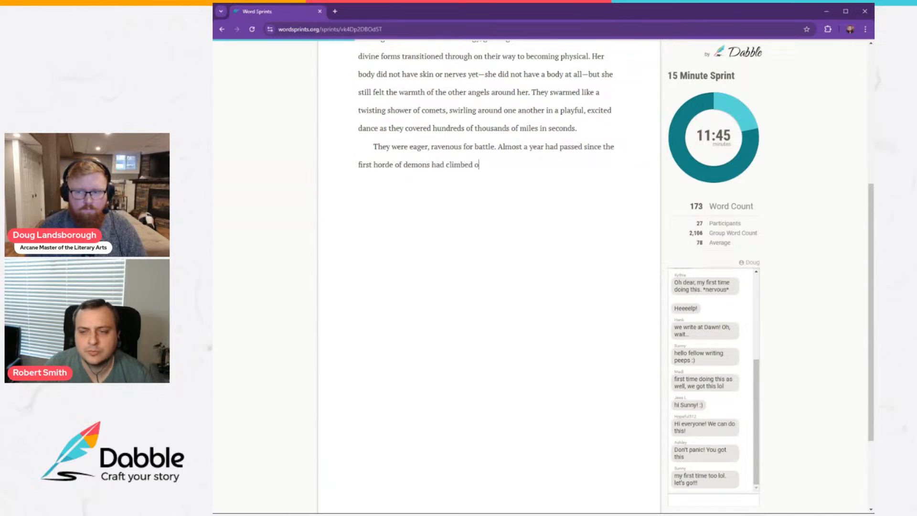
{"action": "type", "text": "ut of Hell and d"}
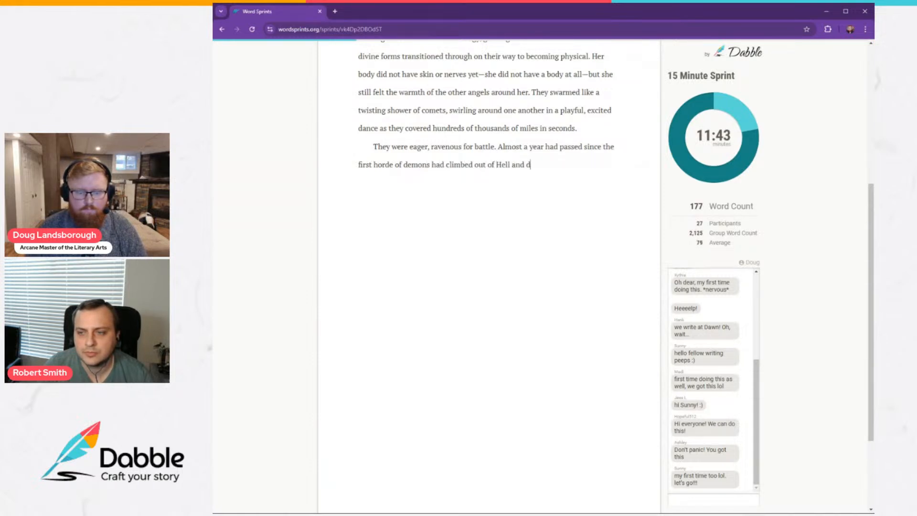
{"action": "type", "text": "eclared war on the"}
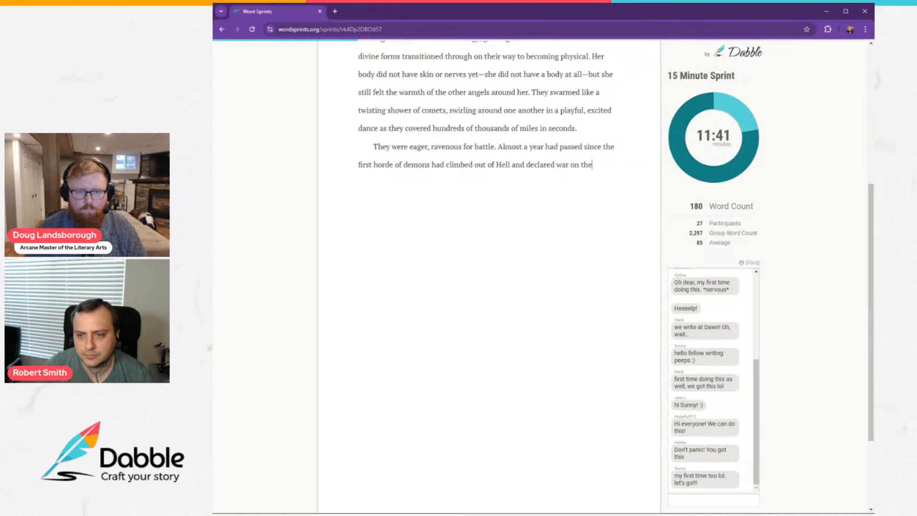
{"action": "type", "text": " heave"}
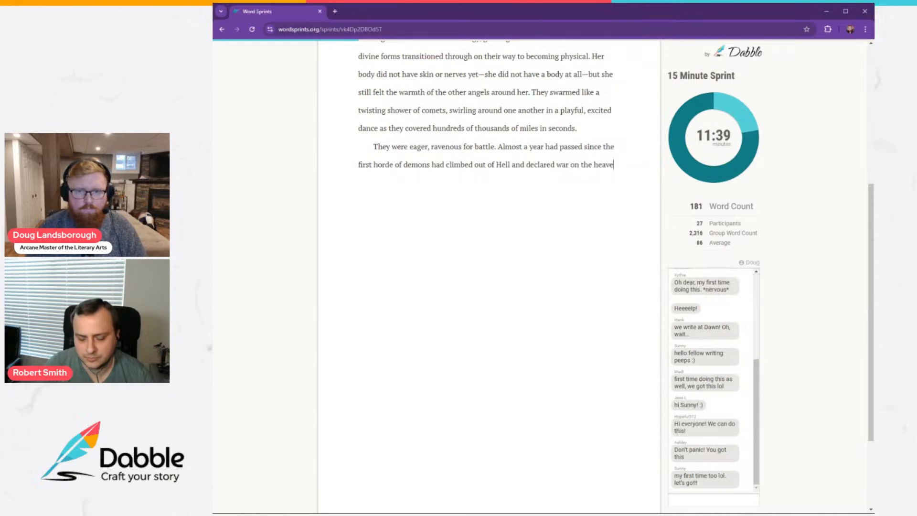
{"action": "type", "text": "nly host"}
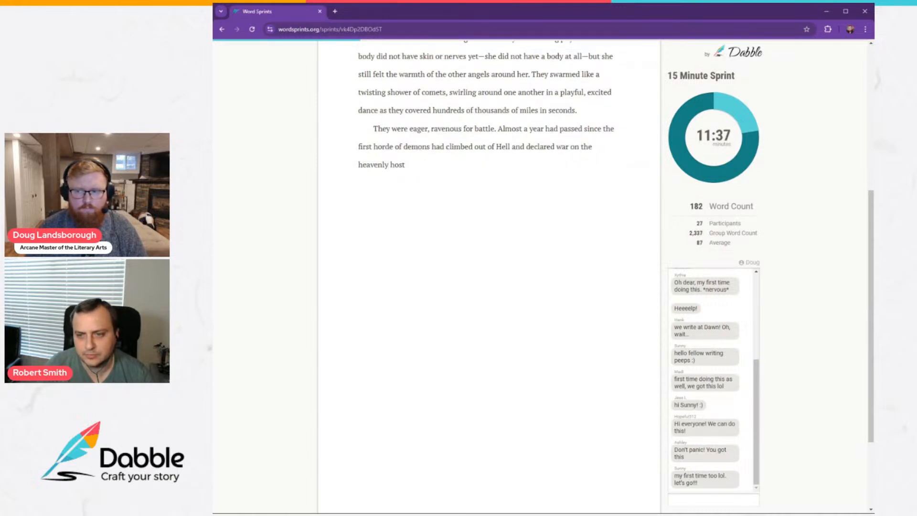
{"action": "type", "text": ". While "}
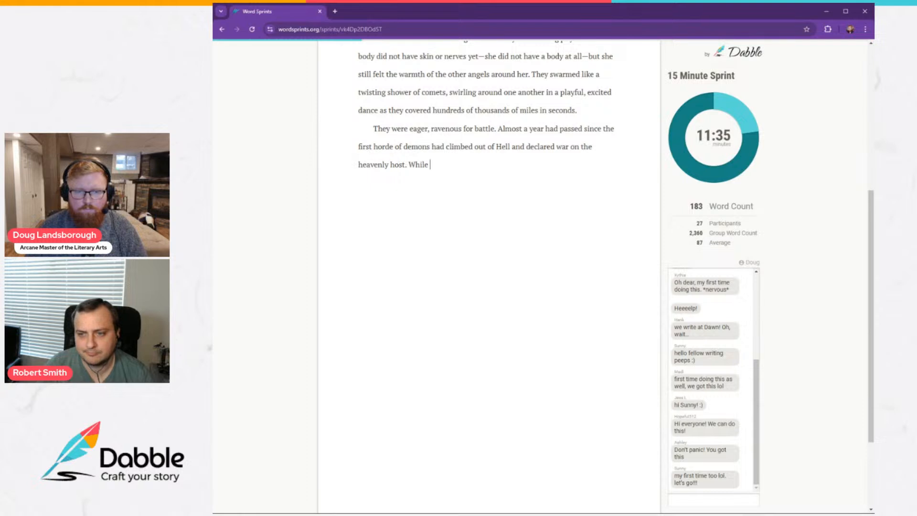
{"action": "type", "text": "a few trou"}
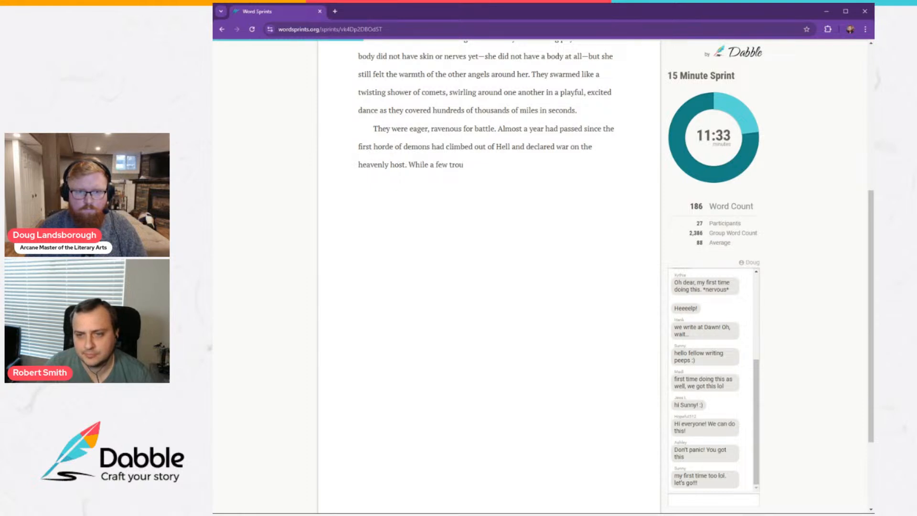
Begin the next sentence with "While a few legions had been dispatched to deal with those early threats, it had become".
{"action": "key", "text": "BackSpace"}
{"action": "key", "text": "BackSpace"}
{"action": "key", "text": "BackSpace"}
{"action": "key", "text": "BackSpace"}
{"action": "type", "text": "legions had"}
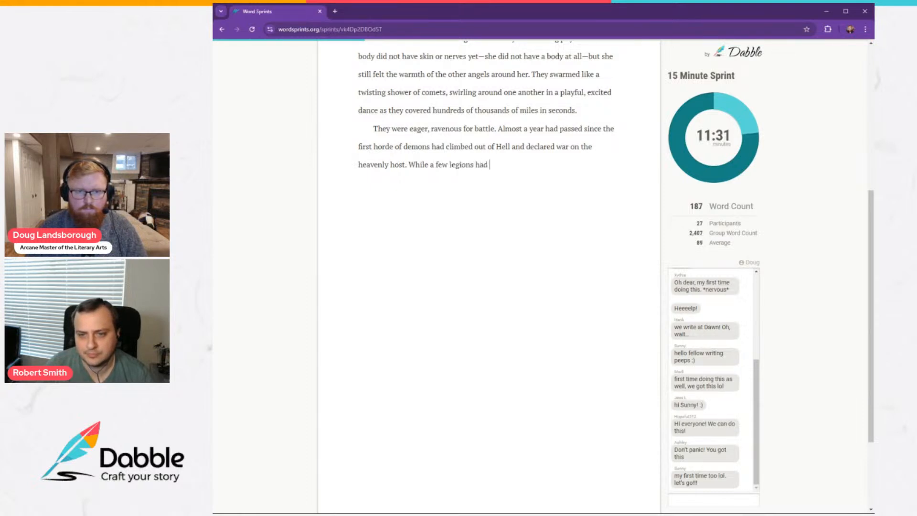
{"action": "type", "text": " been dispatched t"}
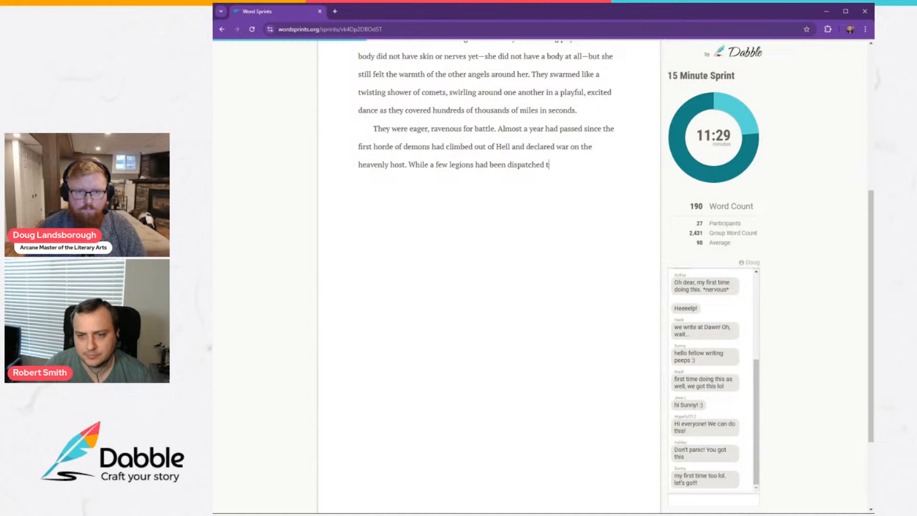
{"action": "type", "text": "o deal with th"}
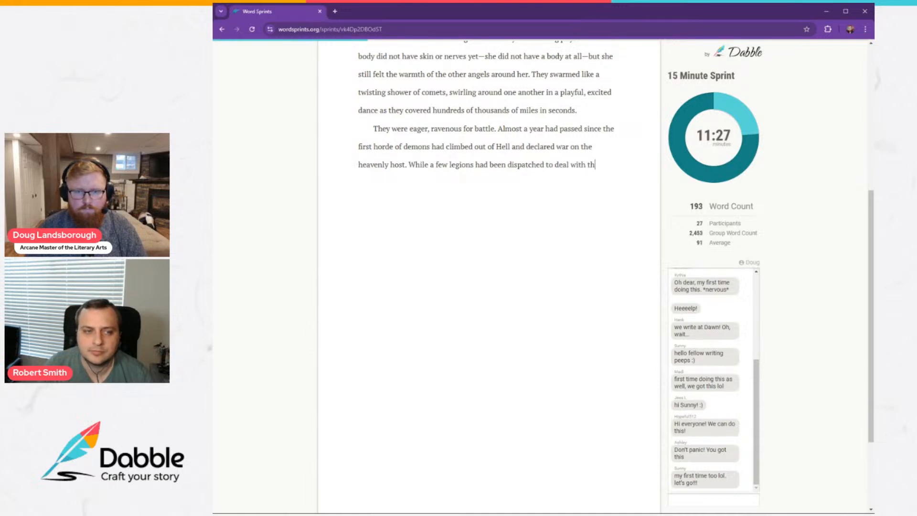
{"action": "type", "text": "ose early thre"}
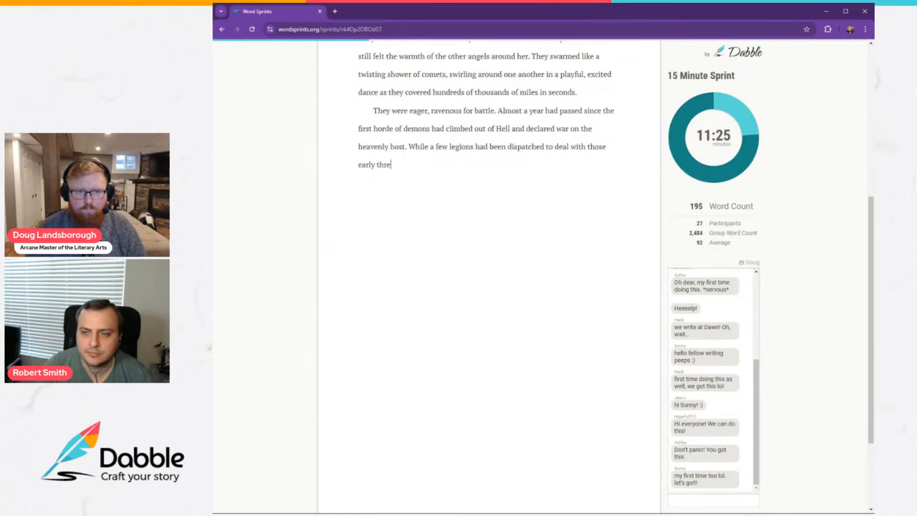
{"action": "type", "text": "ats, it had be"}
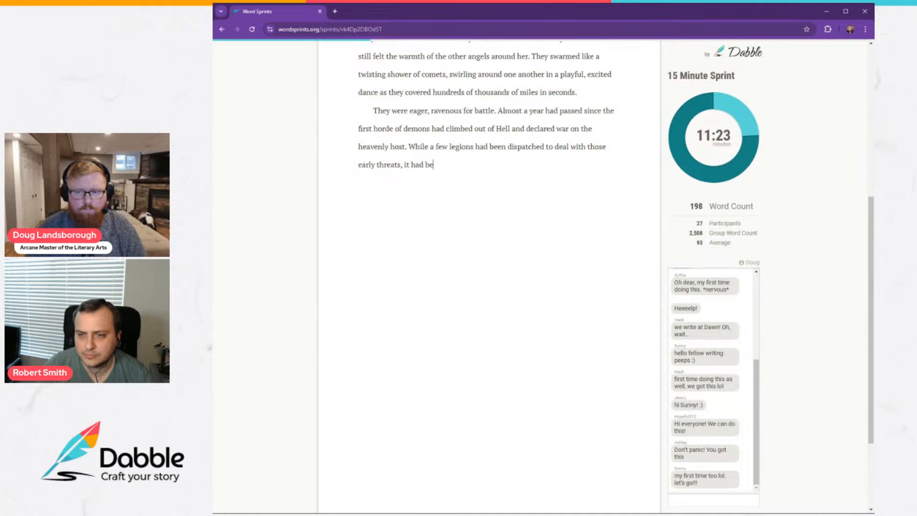
{"action": "type", "text": "come clear to N"}
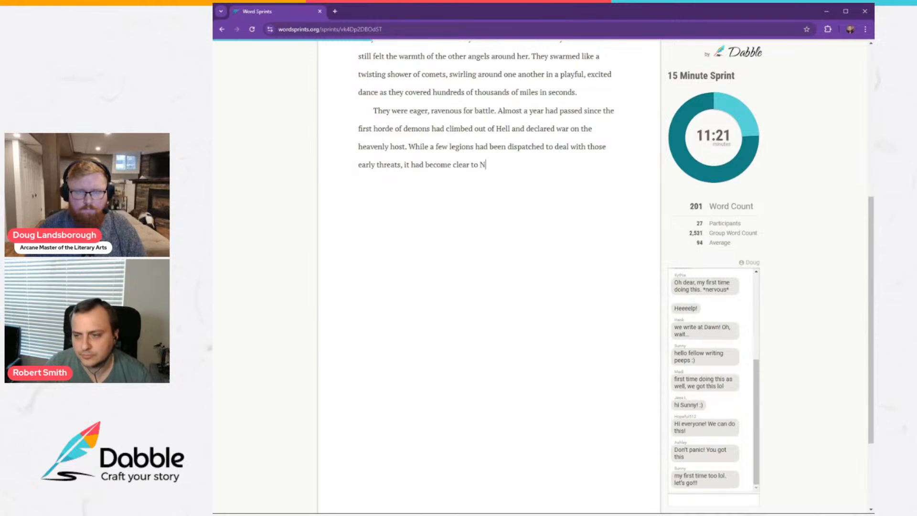
{"action": "type", "text": "aimir and all of He"}
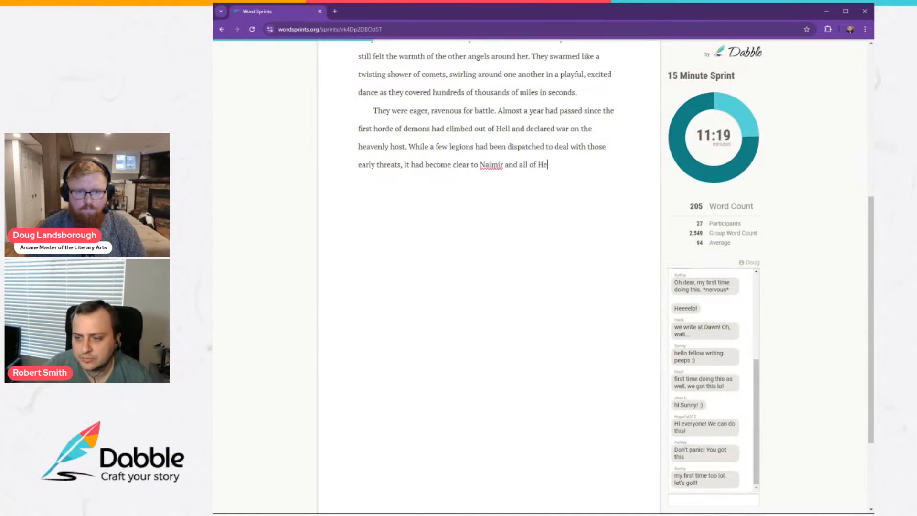
{"action": "type", "text": "aven that"}
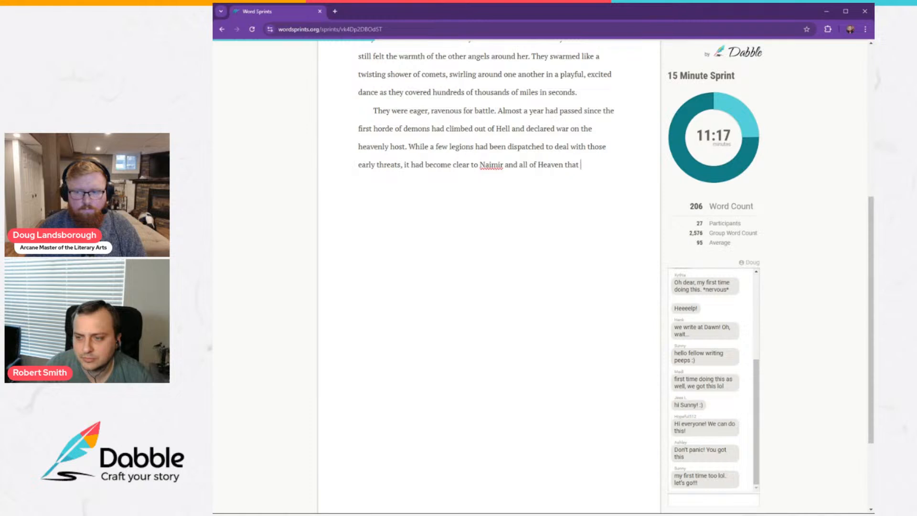
Extend the sentence about the legions with "clear to Naimir and all of Heaven this war was different than any".
{"action": "key", "text": "BackSpace"}
{"action": "key", "text": "BackSpace"}
{"action": "key", "text": "BackSpace"}
{"action": "type", "text": "is ewa"}
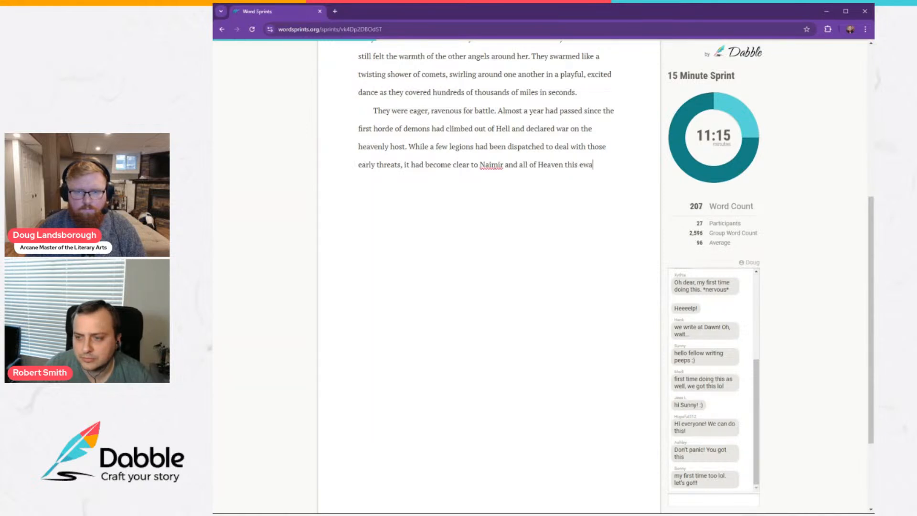
{"action": "key", "text": "BackSpace"}
{"action": "key", "text": "BackSpace"}
{"action": "key", "text": "BackSpace"}
{"action": "type", "text": "war was dif"}
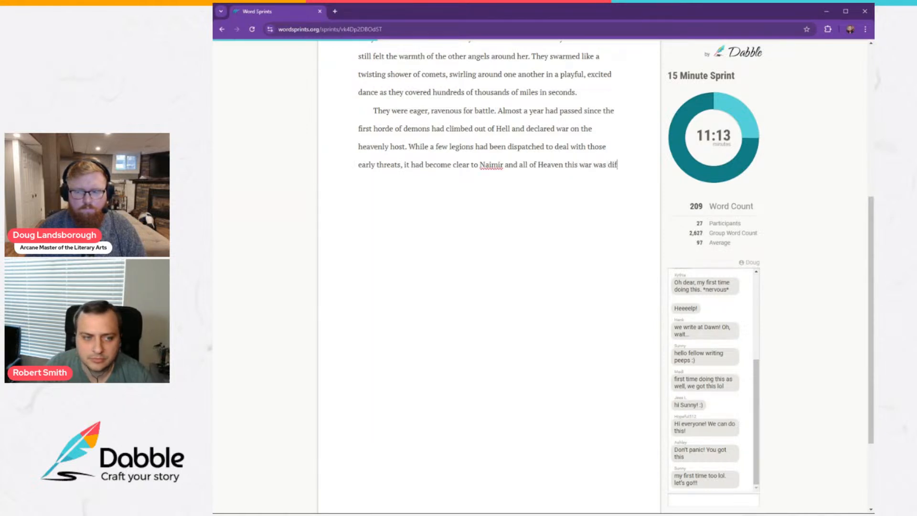
{"action": "type", "text": "ferent than an"}
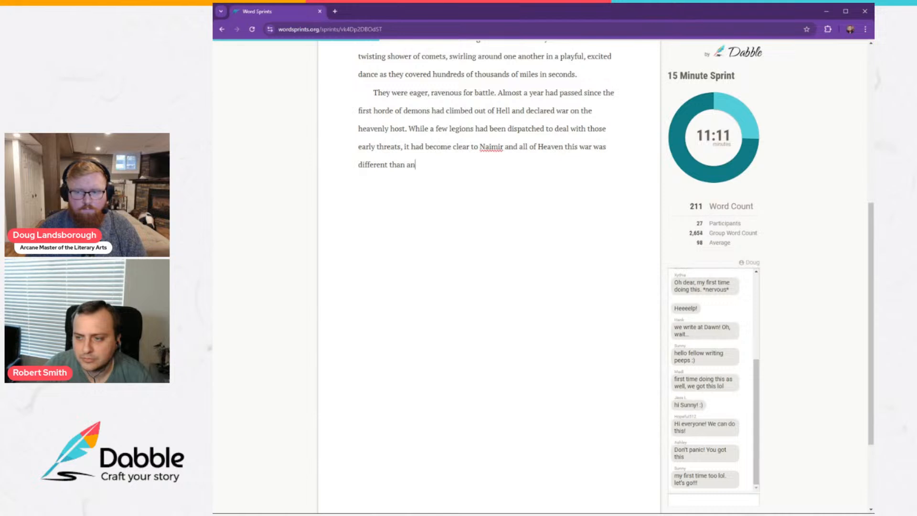
{"action": "type", "text": "y that ha"}
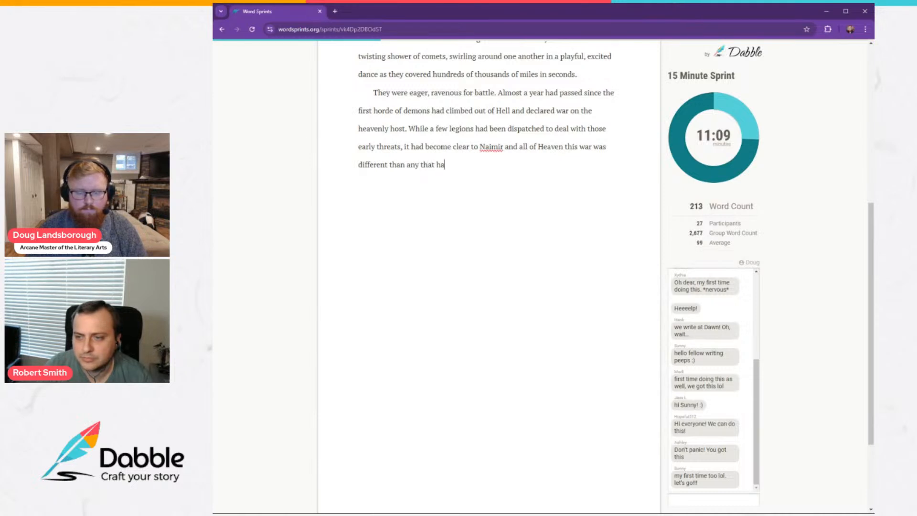
{"action": "type", "text": "d come before,"}
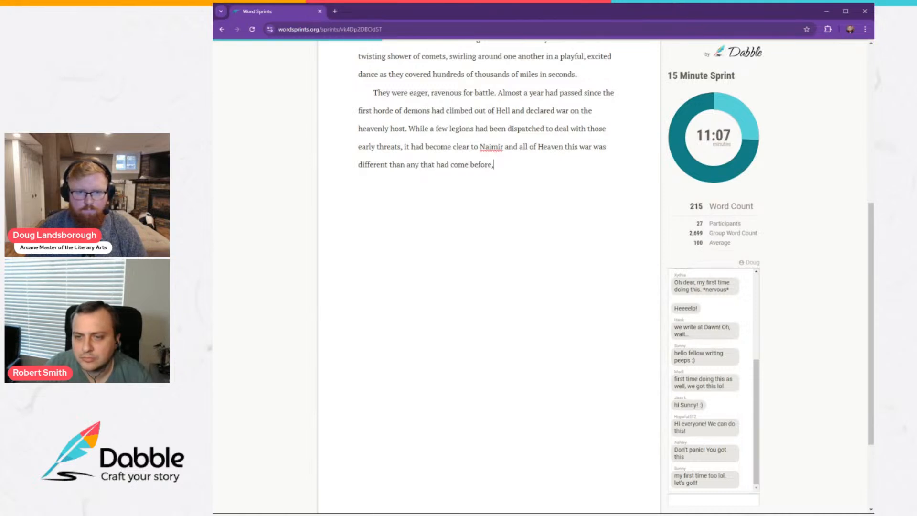
{"action": "type", "text": " wor"}
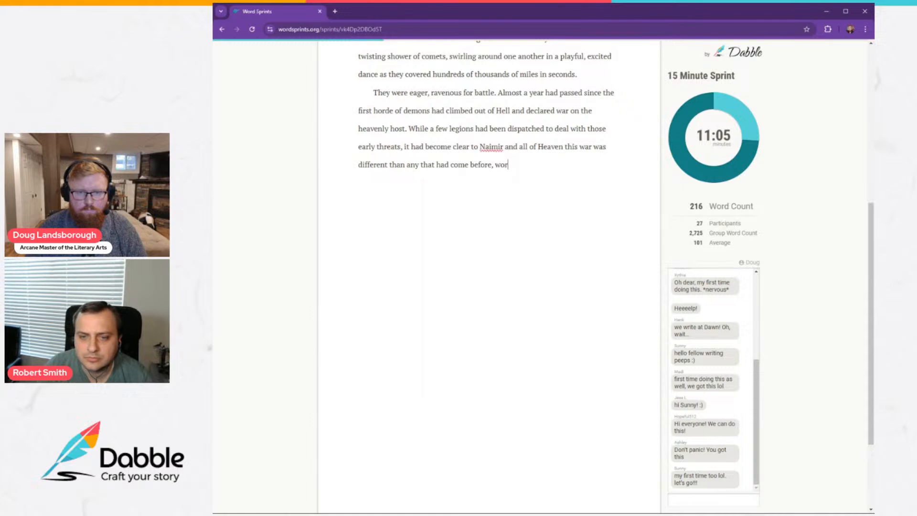
{"action": "type", "text": "se even then Sa"}
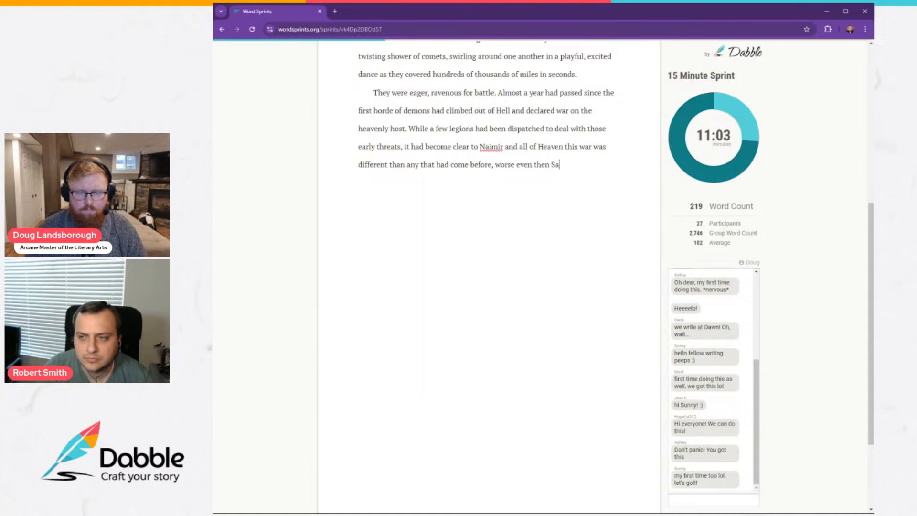
{"action": "type", "text": "mael's revolution."}
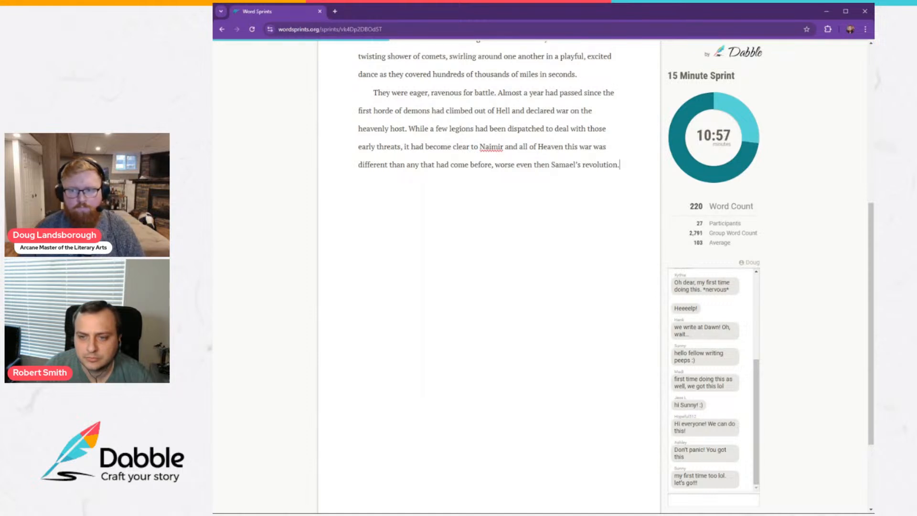
Start a new line with "Perhaps it had been arrogance that stopped the angels from stompin".
{"action": "key", "text": "Return"}
{"action": "type", "text": "P"}
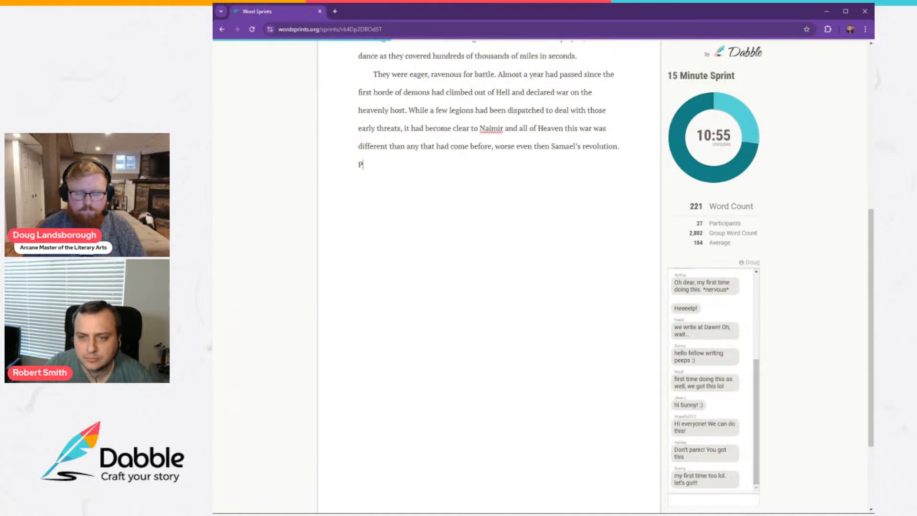
{"action": "type", "text": "erhaps it had been"}
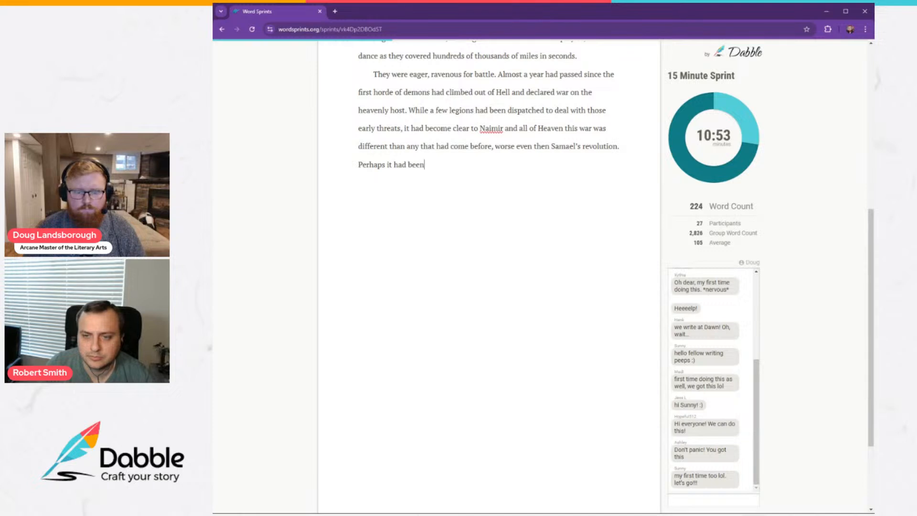
{"action": "type", "text": " arrogance "}
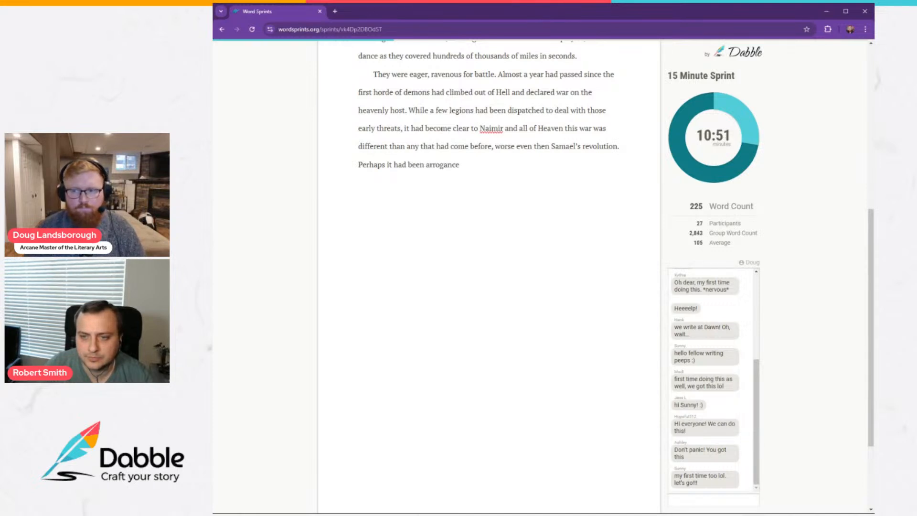
{"action": "type", "text": "t"}
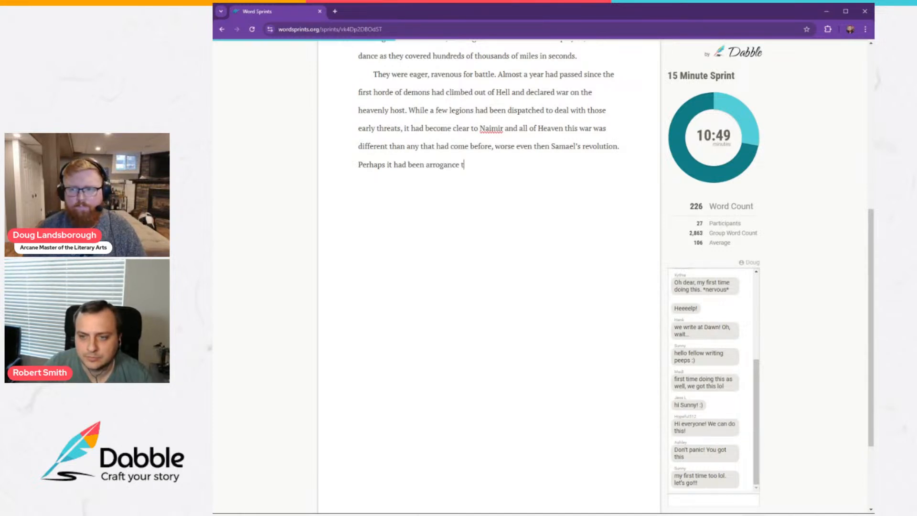
{"action": "type", "text": "hat stopped the "}
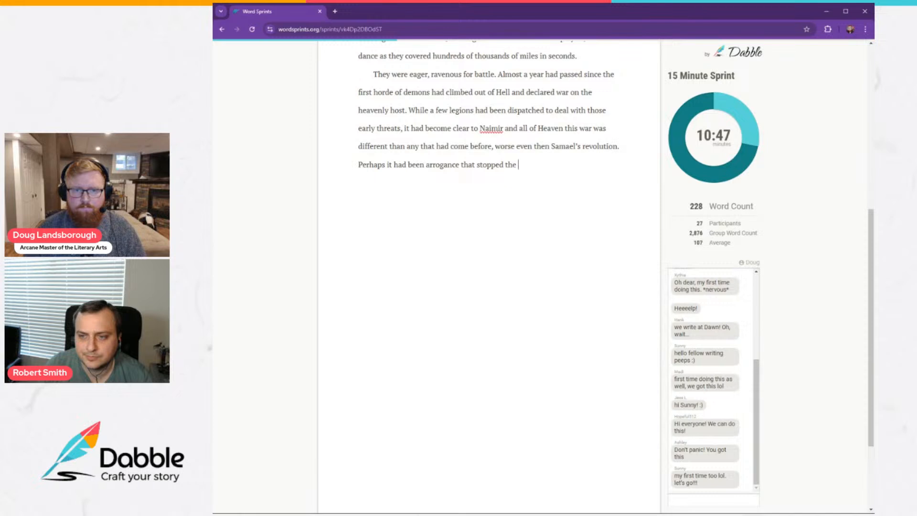
{"action": "type", "text": "angels from "}
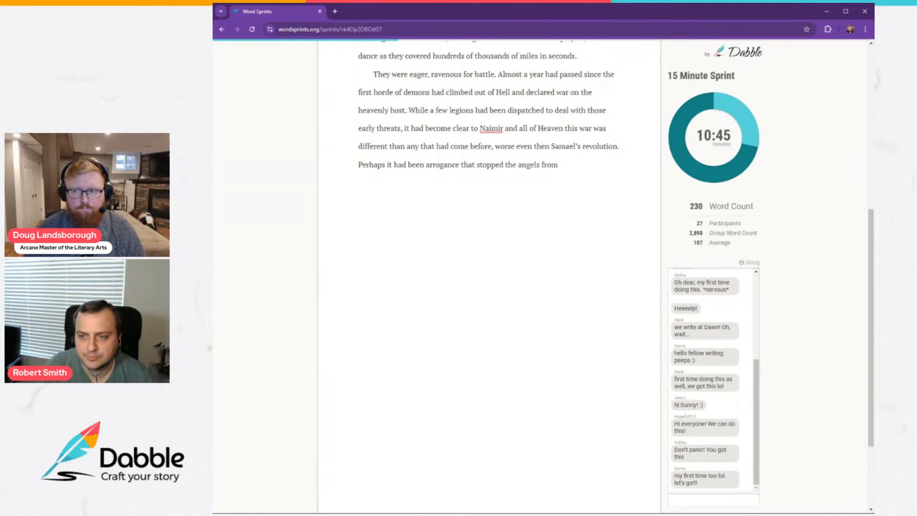
{"action": "type", "text": "stompin"}
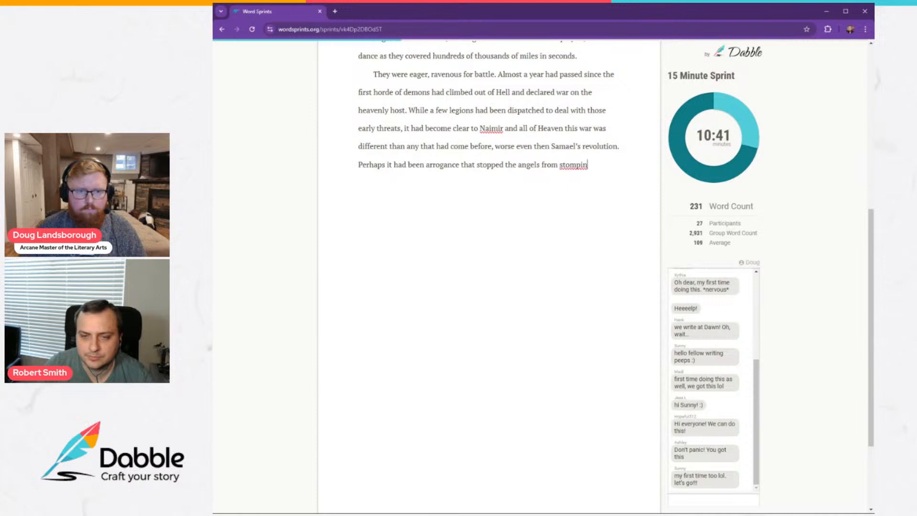
Make the "Perhaps" line an indented paragraph and finish its sentence with "stomping the demonic infestation like the bugs they were.".
{"action": "key", "text": "Home"}
{"action": "key", "text": "BackSpace"}
{"action": "key", "text": "Return"}
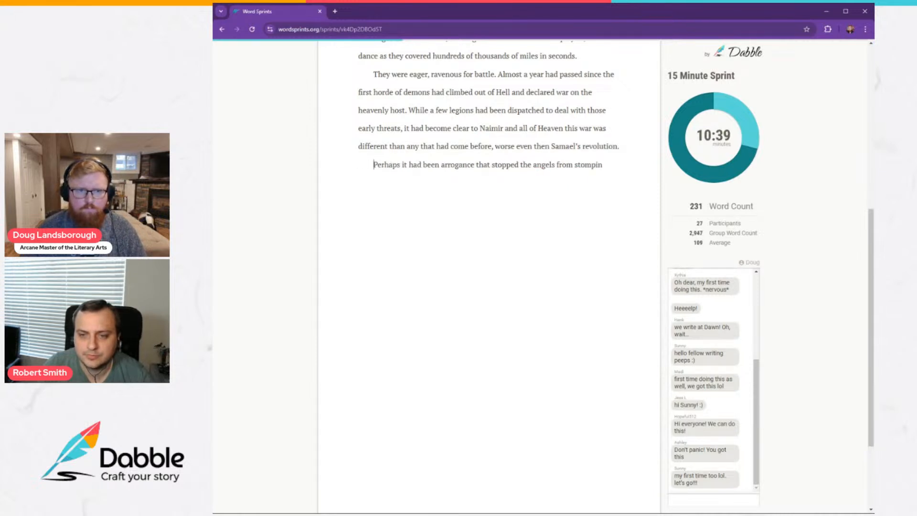
{"action": "key", "text": "End"}
{"action": "type", "text": "g the d"}
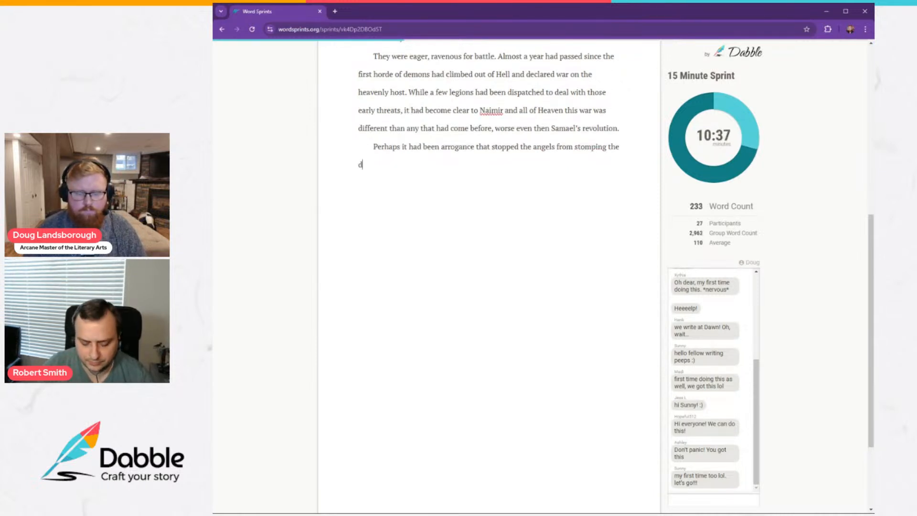
{"action": "type", "text": "emonic inf"}
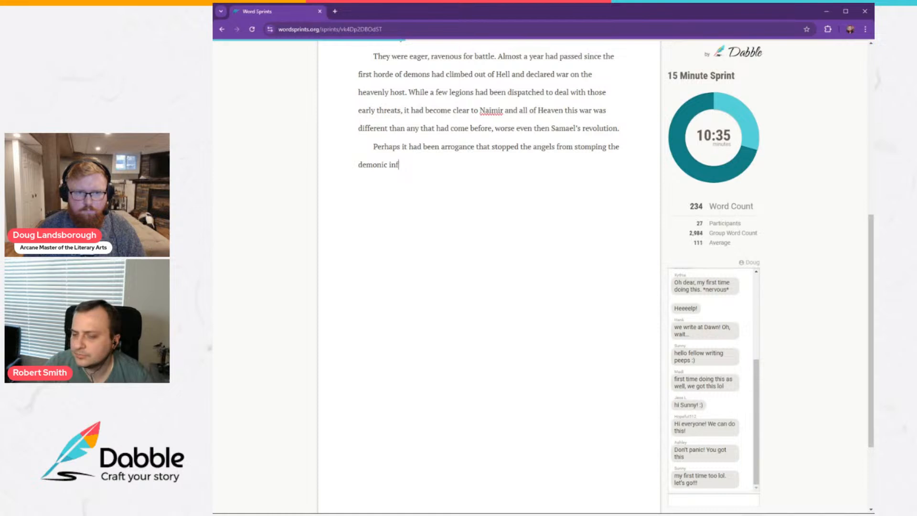
{"action": "type", "text": "ge"}
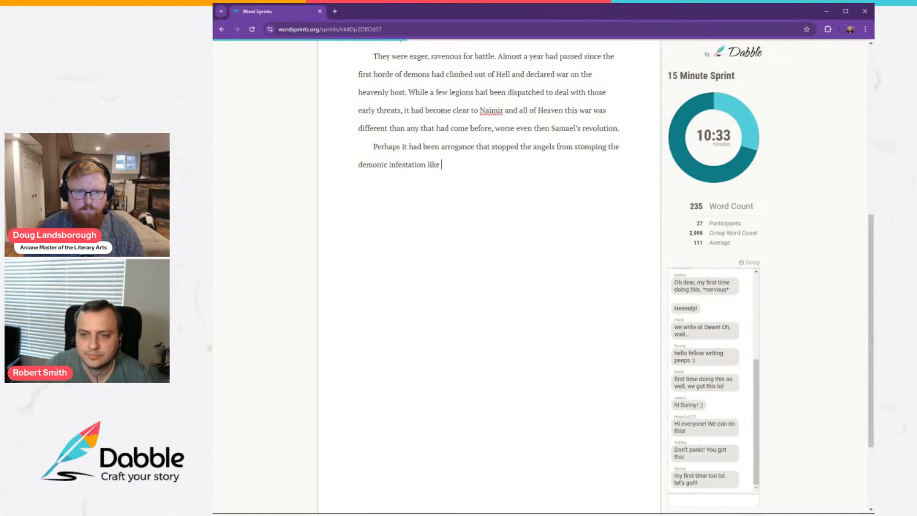
{"action": "type", "text": "stion like the bugs they were."}
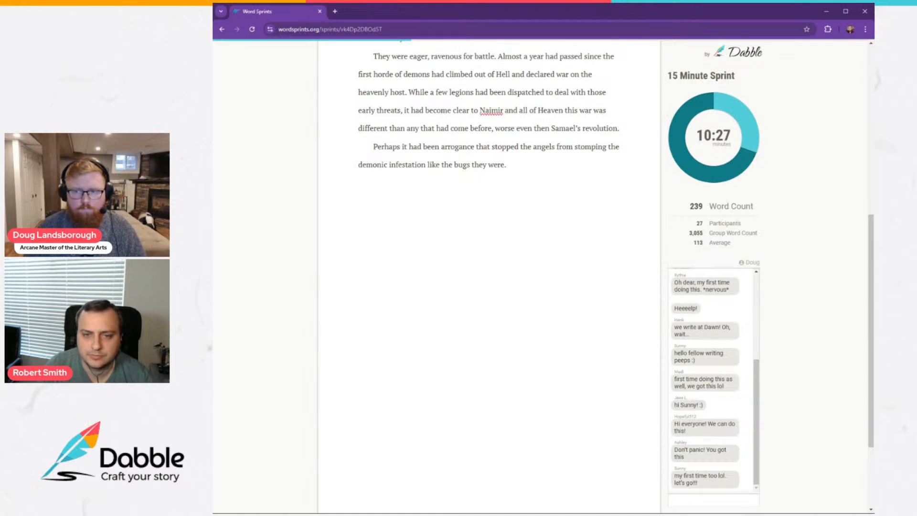
{"action": "type", "text": " Maybe "}
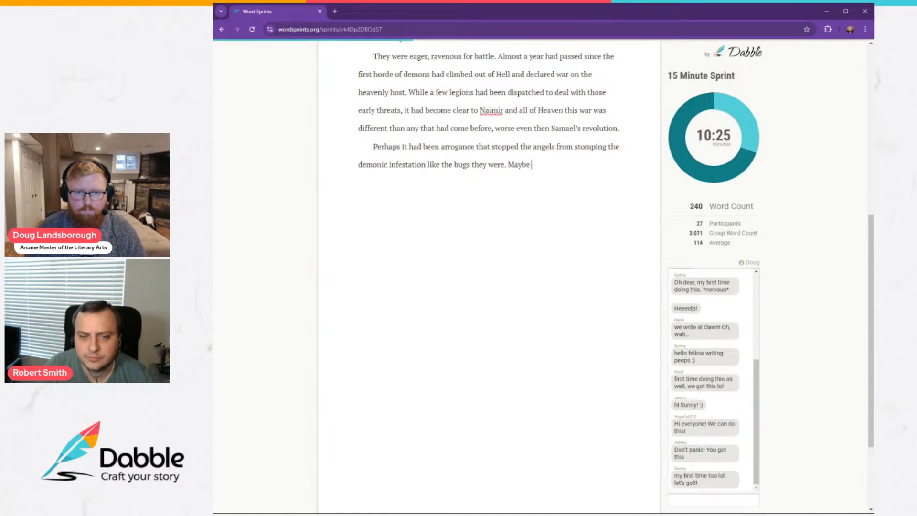
{"action": "type", "text": "it was re"}
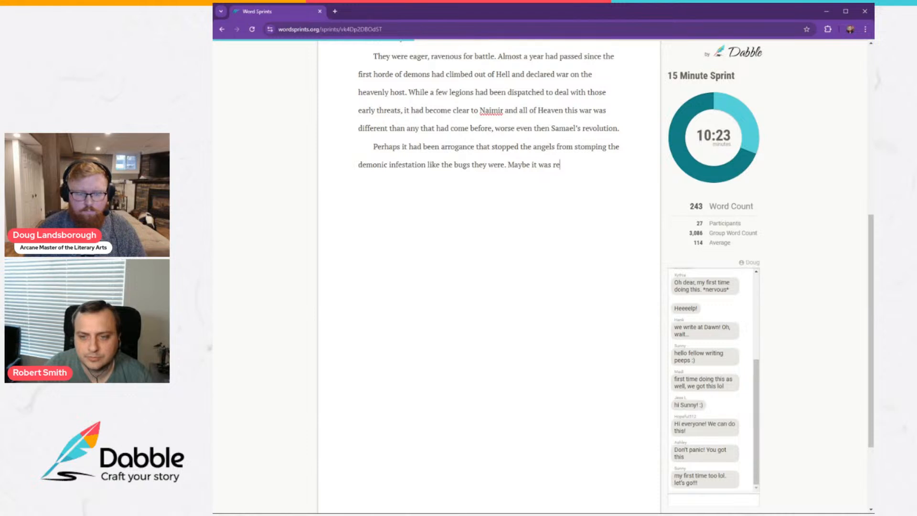
{"action": "type", "text": "se"}
Continue the paragraph with "Maybe it was disbelief. Now, maybe it was fear.".
{"action": "key", "text": "BackSpace"}
{"action": "key", "text": "BackSpace"}
{"action": "key", "text": "BackSpace"}
{"action": "key", "text": "BackSpace"}
{"action": "key", "text": "BackSpace"}
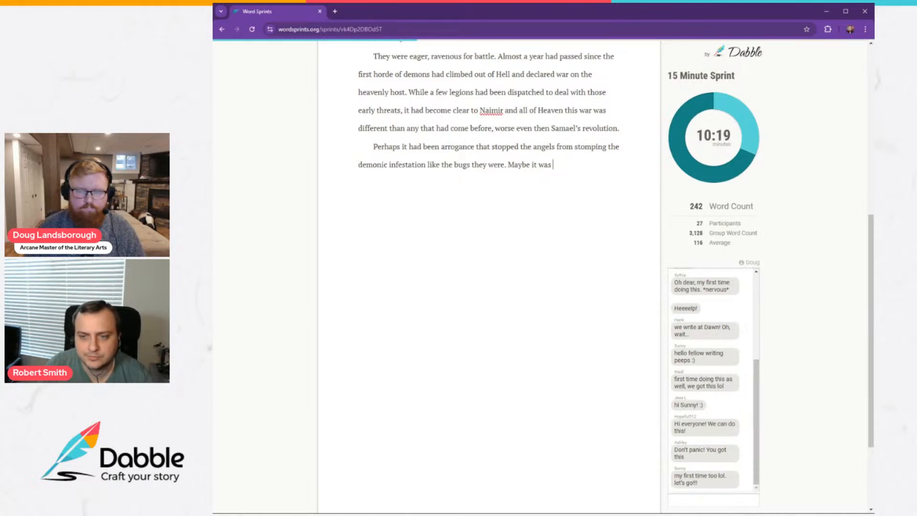
{"action": "type", "text": "disbelief"}
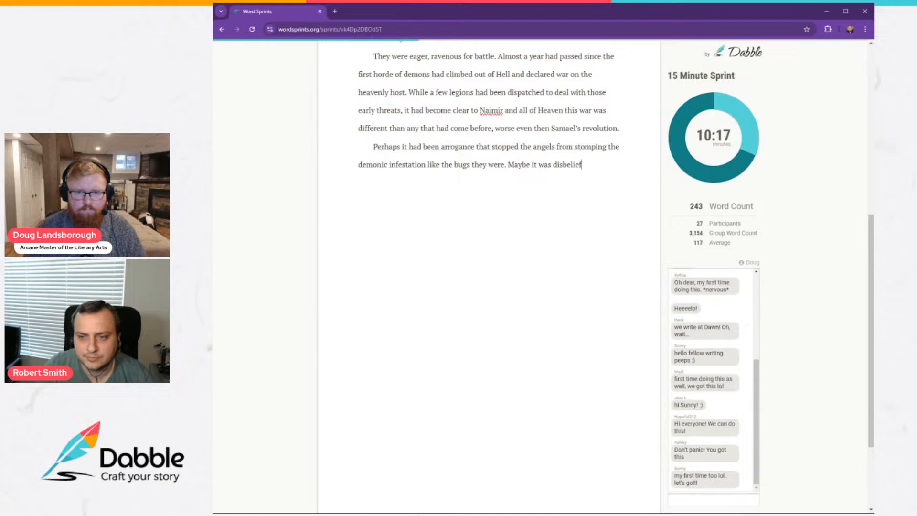
{"action": "type", "text": ". Now, maybe "}
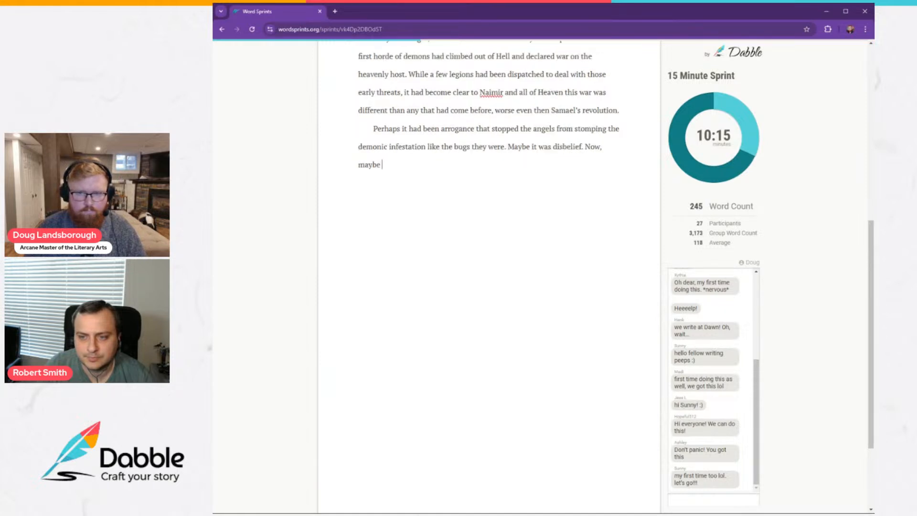
{"action": "type", "text": "it was fear."}
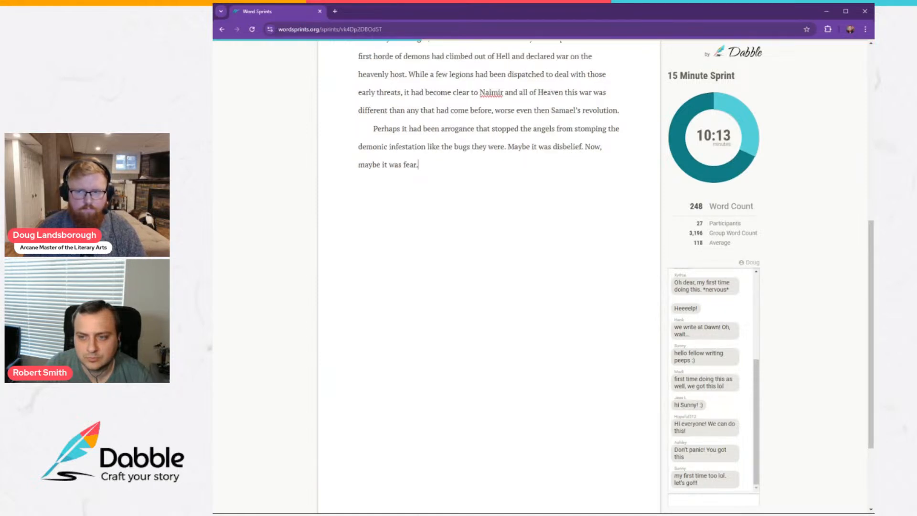
Start a new paragraph with "Whatever the cause, Naimir had watched from her post in Heaven".
{"action": "key", "text": "Return"}
{"action": "type", "text": "Wha"}
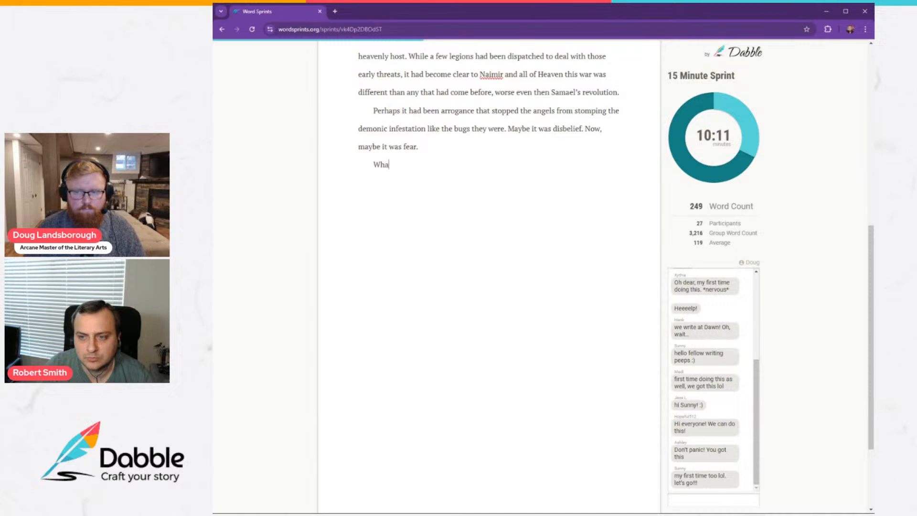
{"action": "type", "text": "tever the cause,"}
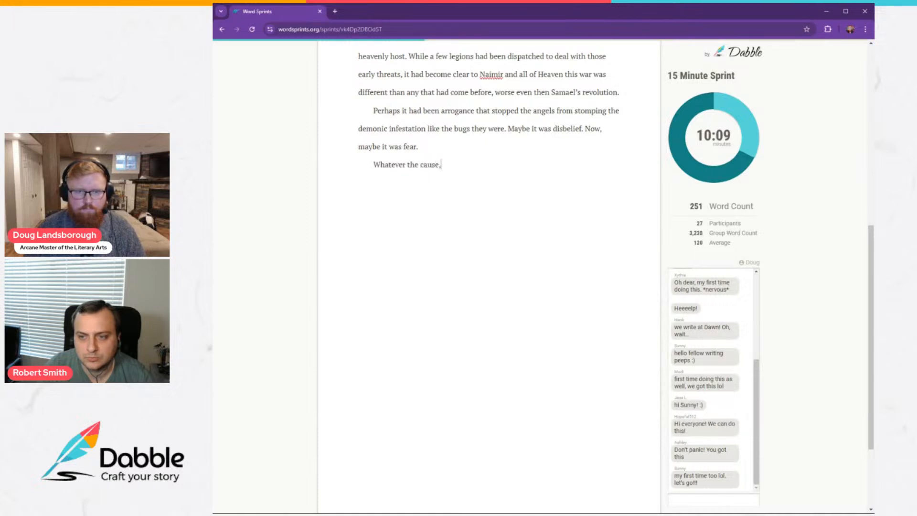
{"action": "type", "text": " Naimir had"}
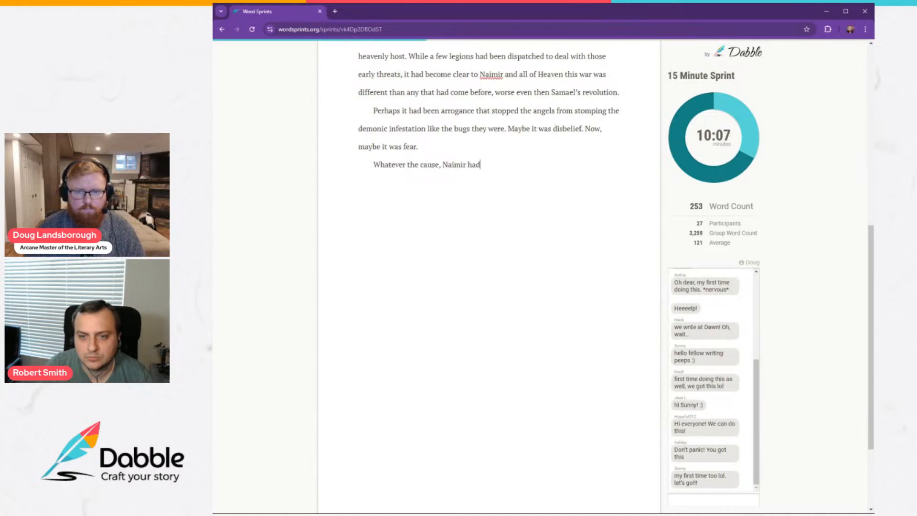
{"action": "type", "text": " watc"}
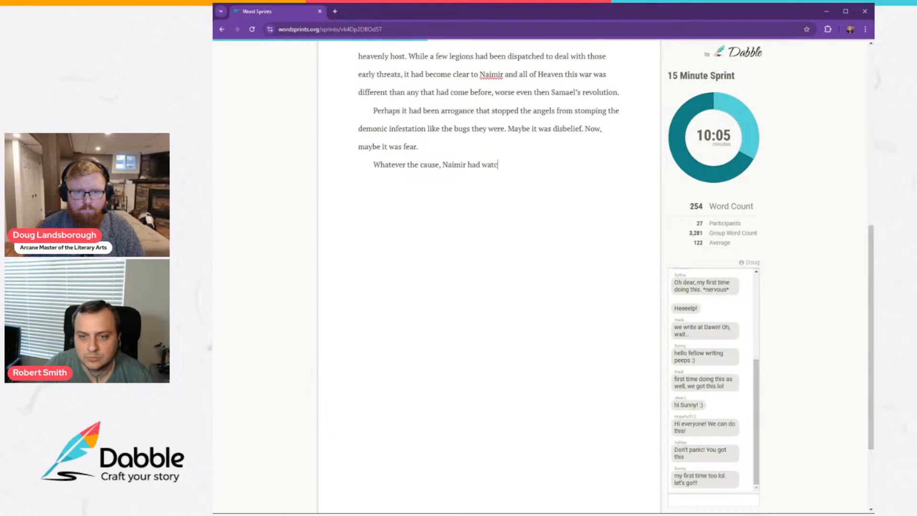
{"action": "type", "text": "hed from her"}
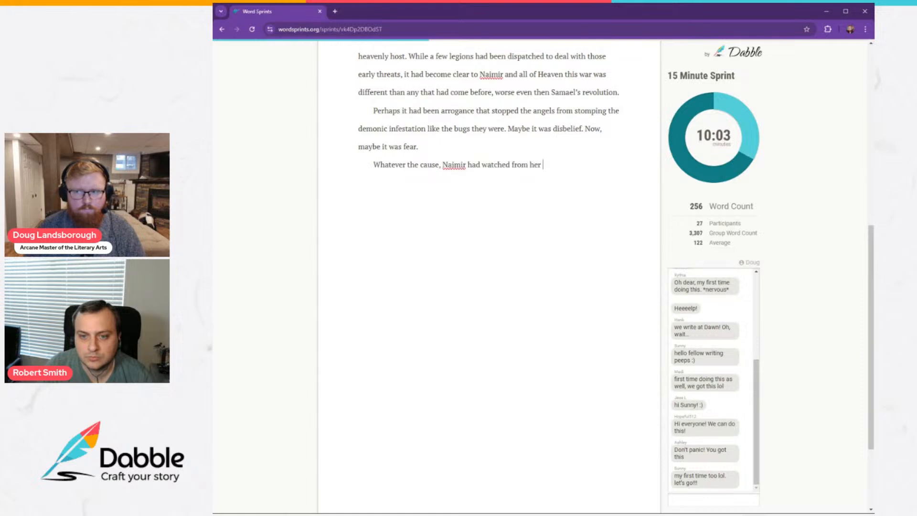
{"action": "type", "text": " post in"}
{"action": "type", "text": "en a"}
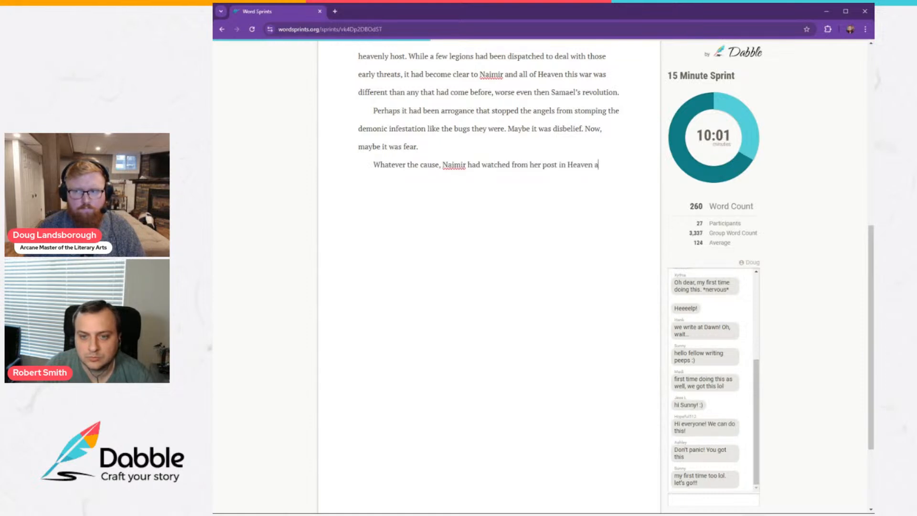
{"action": "type", "text": "s tens of th"}
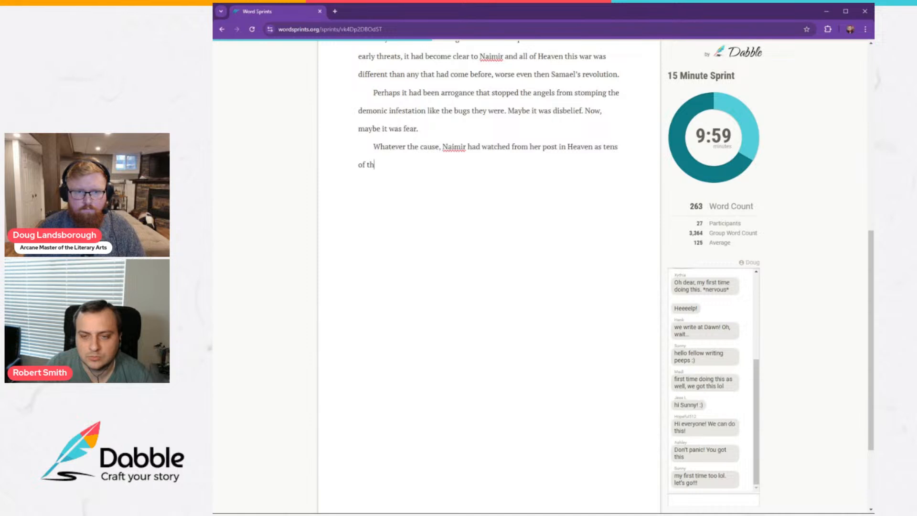
{"action": "type", "text": "ousands of warri"}
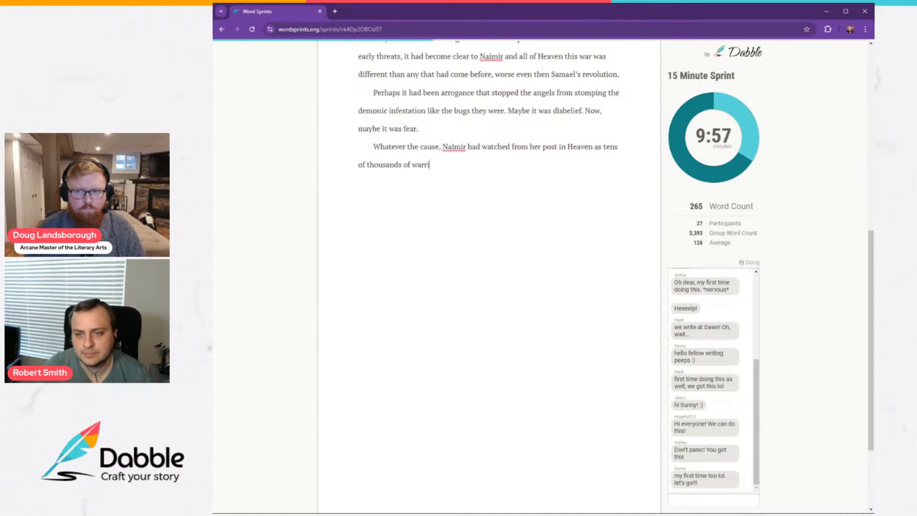
{"action": "type", "text": "ors, le"}
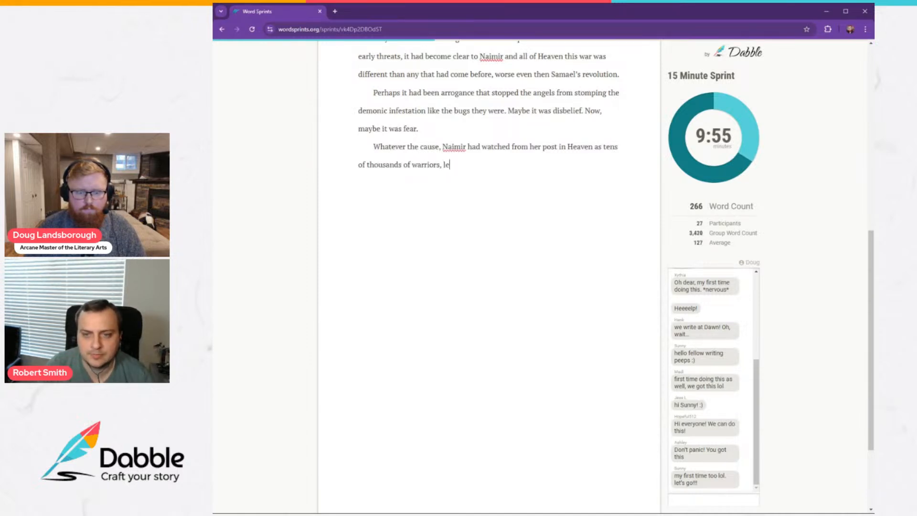
{"action": "type", "text": "gions upon legi"}
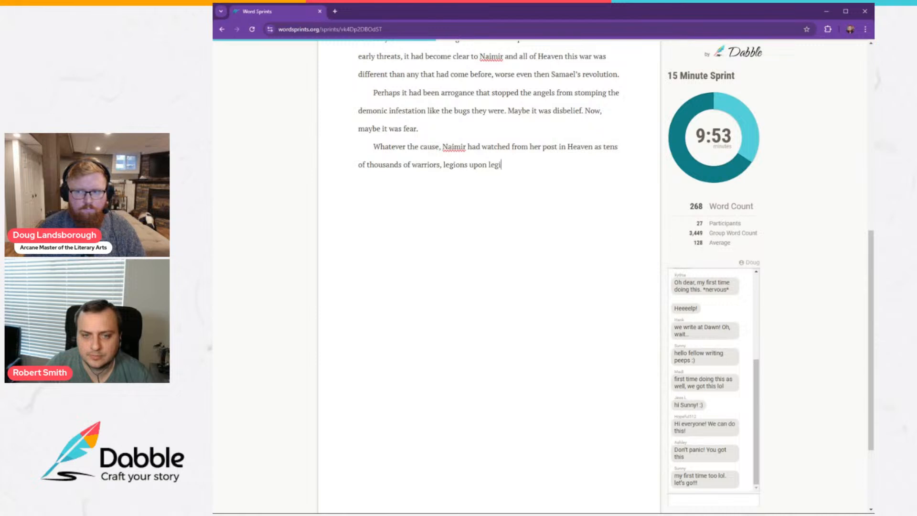
{"action": "type", "text": "ons of angels"}
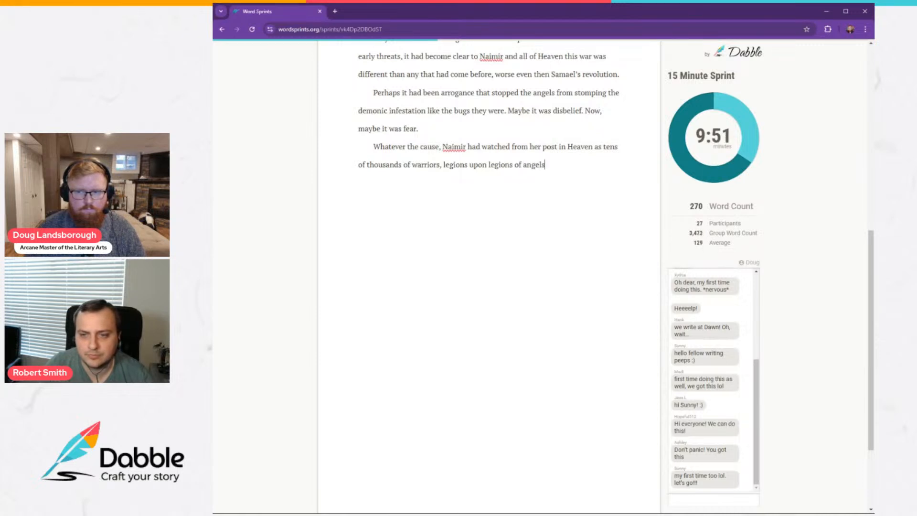
{"action": "type", "text": ", had been"}
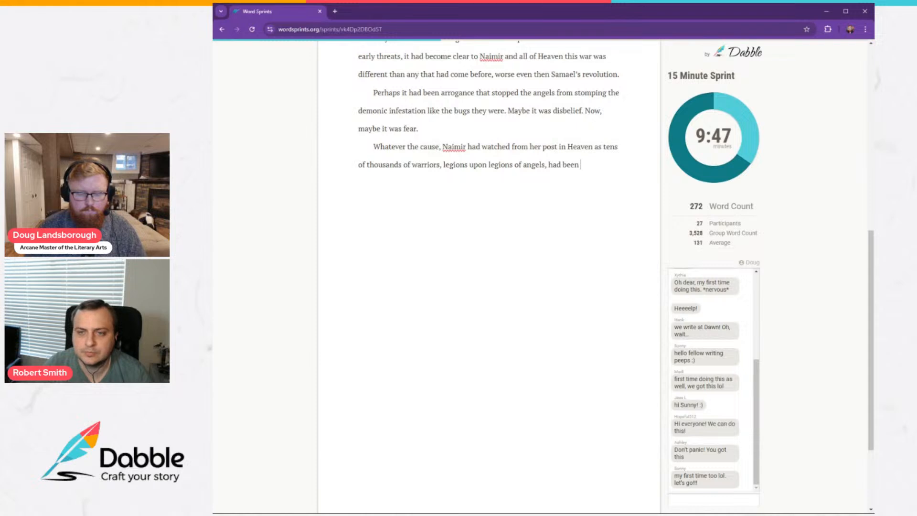
{"action": "type", "text": "evic"}
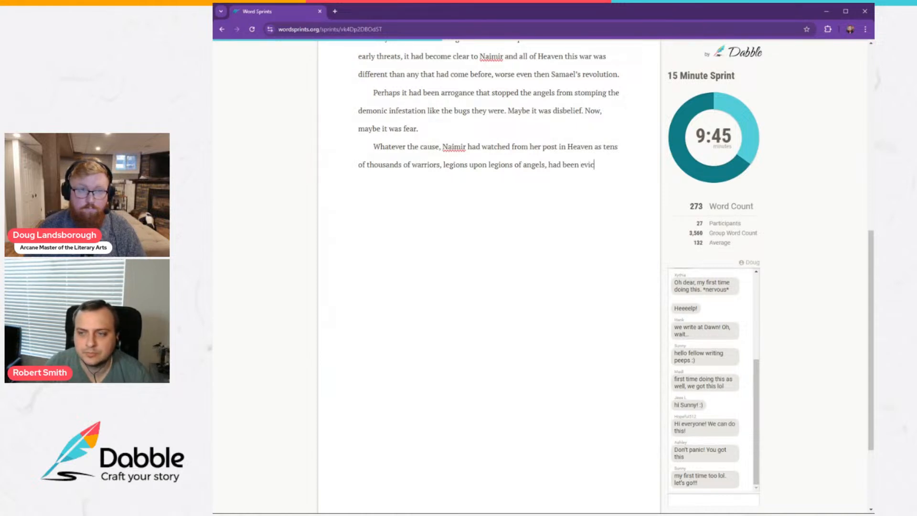
{"action": "type", "text": "erated"}
Continue the sentence about the legions of angels with "eviscerated by the horde".
{"action": "key", "text": "BackSpace"}
{"action": "key", "text": "BackSpace"}
{"action": "key", "text": "BackSpace"}
{"action": "key", "text": "BackSpace"}
{"action": "key", "text": "BackSpace"}
{"action": "key", "text": "BackSpace"}
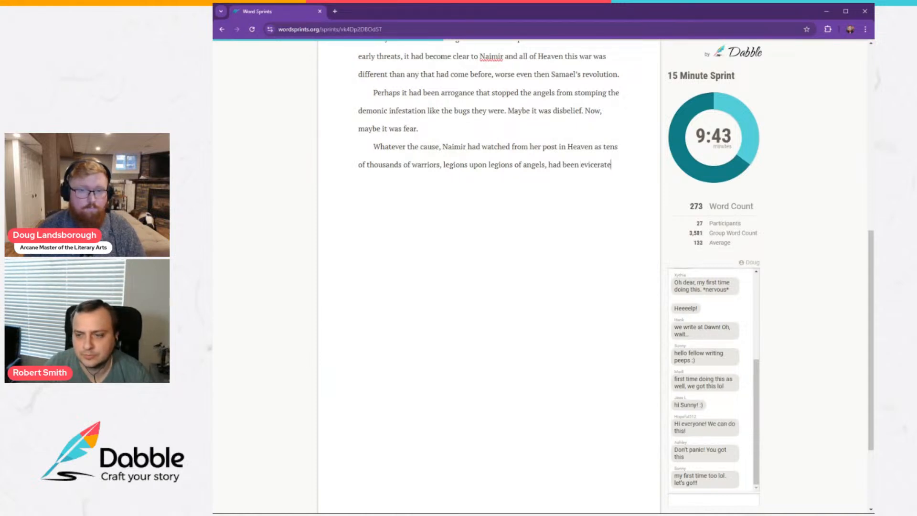
{"action": "type", "text": "scerate"}
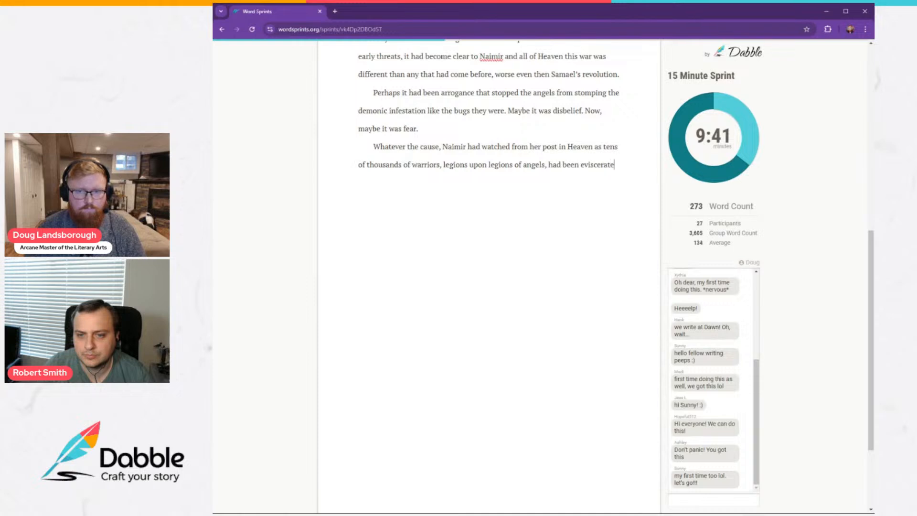
{"action": "type", "text": "d by the horde"}
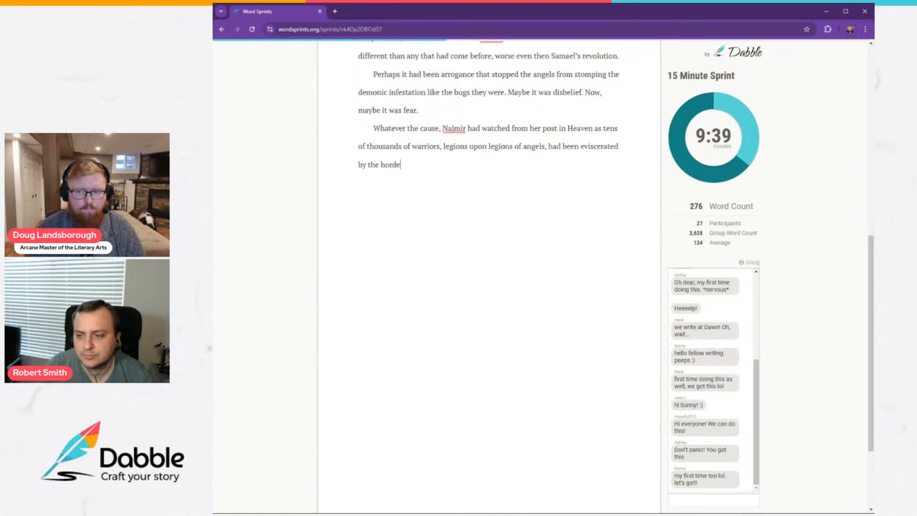
{"action": "type", "text": " o"}
Replace "horde" with "unending hordes of Hell." to finish the sentence about the legions.
{"action": "key", "text": "BackSpace"}
{"action": "key", "text": "BackSpace"}
{"action": "key", "text": "BackSpace"}
{"action": "key", "text": "BackSpace"}
{"action": "key", "text": "BackSpace"}
{"action": "key", "text": "BackSpace"}
{"action": "key", "text": "BackSpace"}
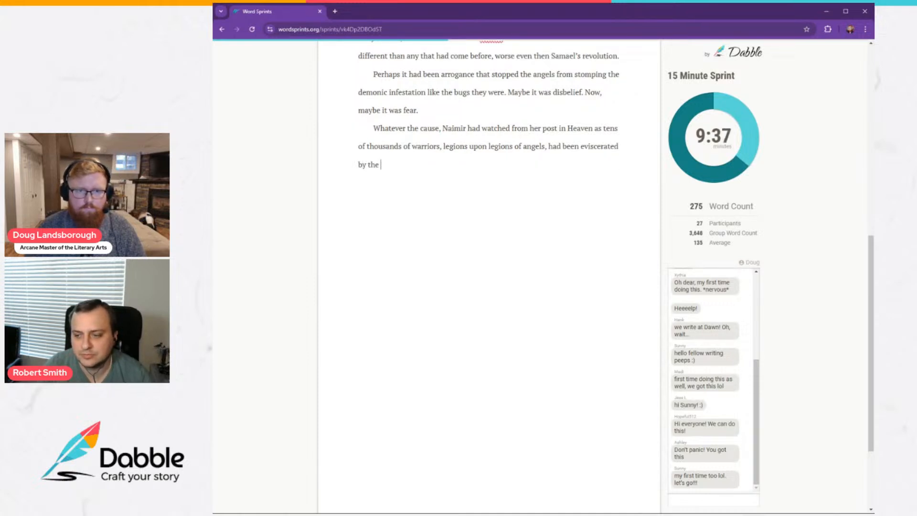
{"action": "type", "text": "uneneding h"}
{"action": "key", "text": "BackSpace"}
{"action": "key", "text": "BackSpace"}
{"action": "key", "text": "BackSpace"}
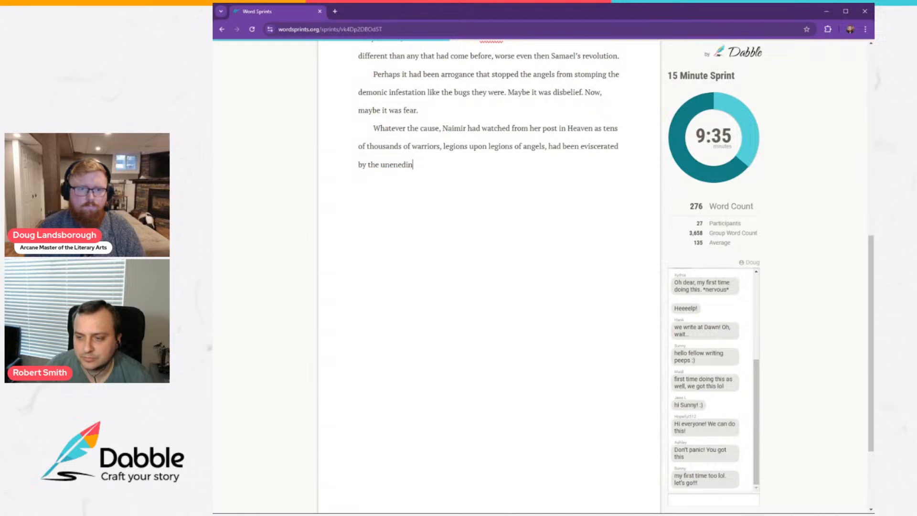
{"action": "key", "text": "BackSpace"}
{"action": "key", "text": "BackSpace"}
{"action": "key", "text": "BackSpace"}
{"action": "key", "text": "BackSpace"}
{"action": "type", "text": "dio"}
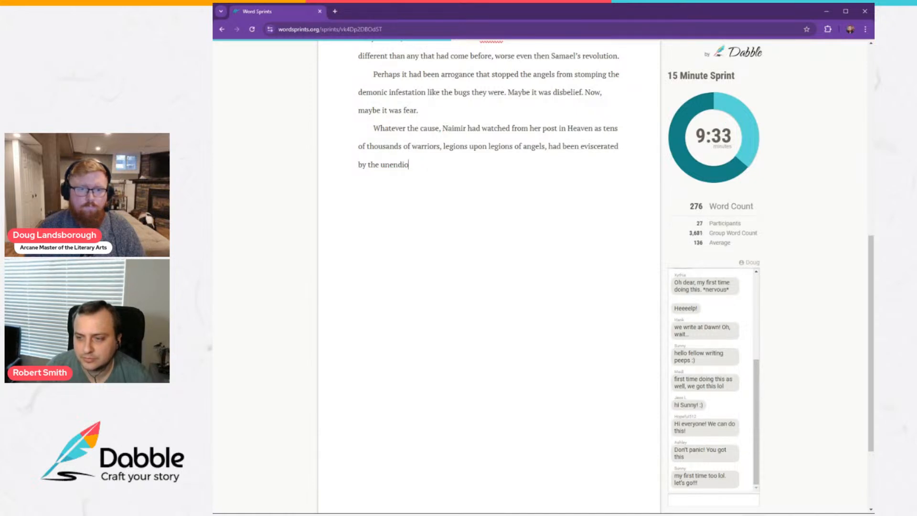
{"action": "key", "text": "BackSpace"}
{"action": "key", "text": "BackSpace"}
{"action": "type", "text": "ing hordes of"}
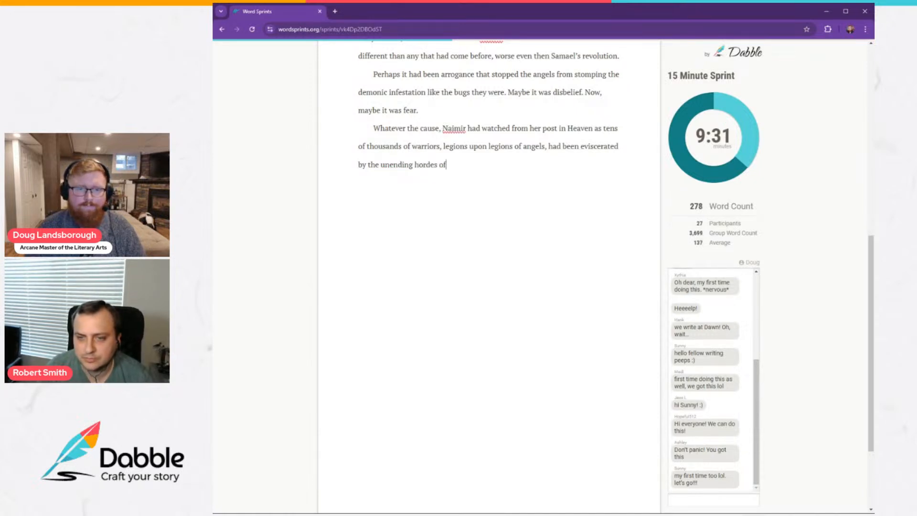
{"action": "type", "text": " Hell."}
Start a new paragraph with "So, when her commander, Emmanuel,".
{"action": "key", "text": "Return"}
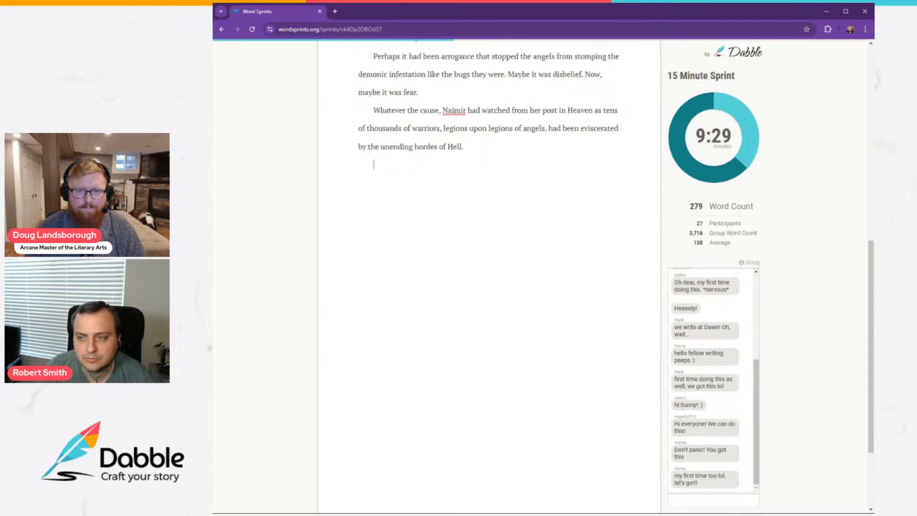
{"action": "type", "text": "So"}
{"action": "type", "text": ", wh"}
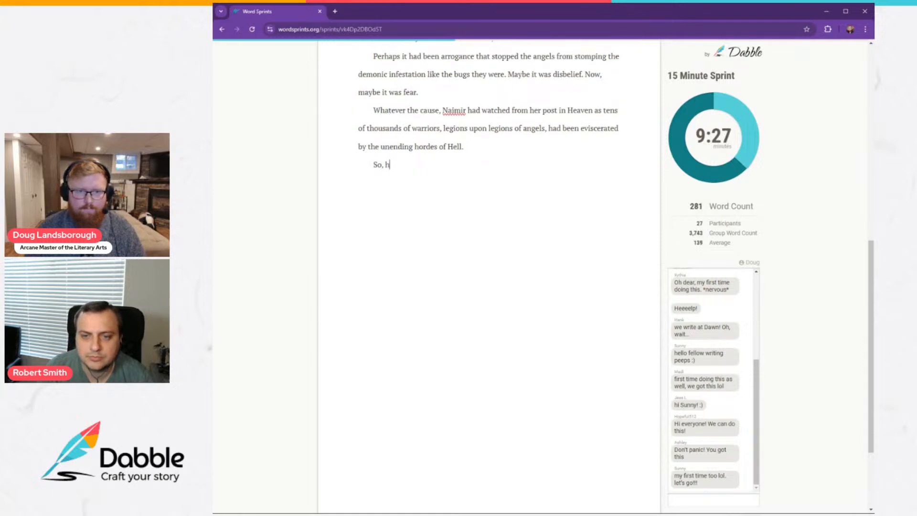
{"action": "type", "text": "en her comman"}
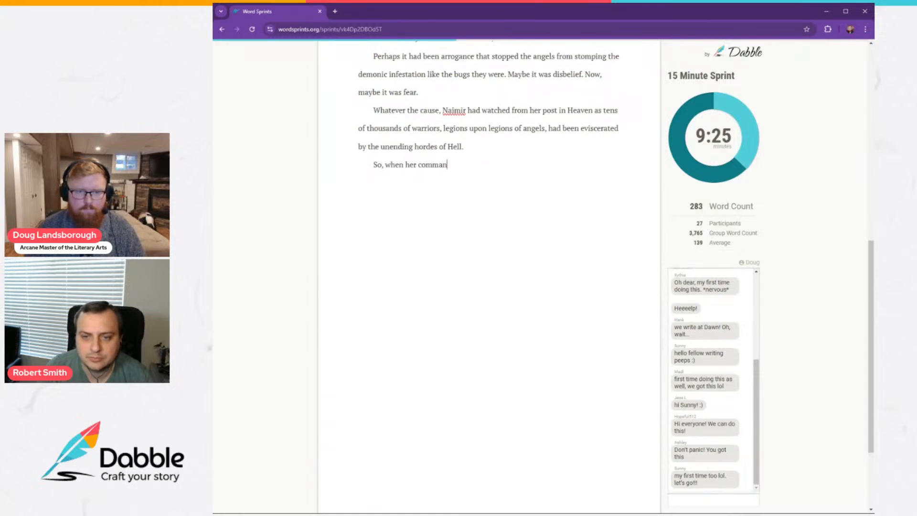
{"action": "type", "text": "der, Emmanuel"}
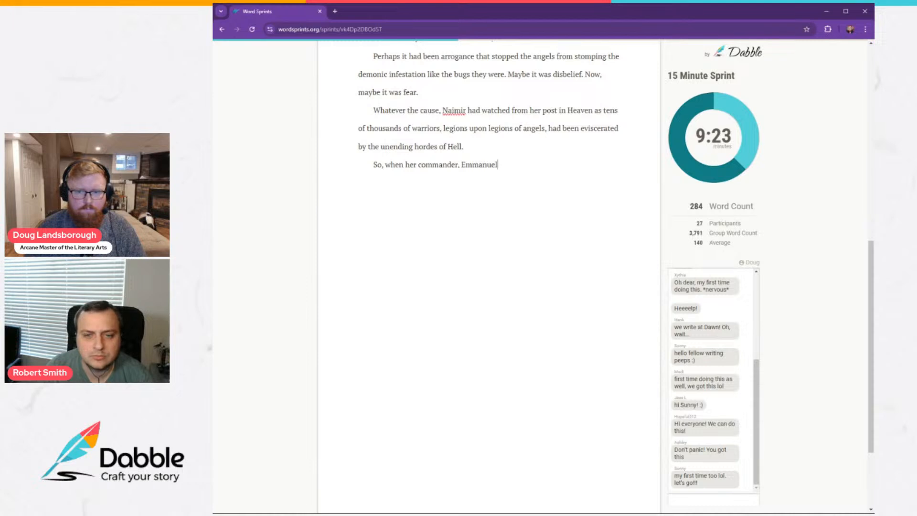
{"action": "type", "text": ", "}
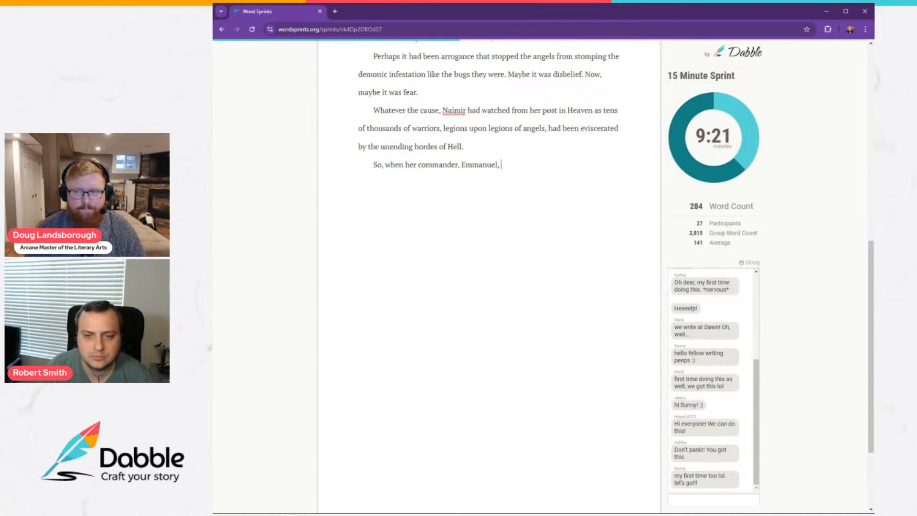
{"action": "type", "text": "told their l"}
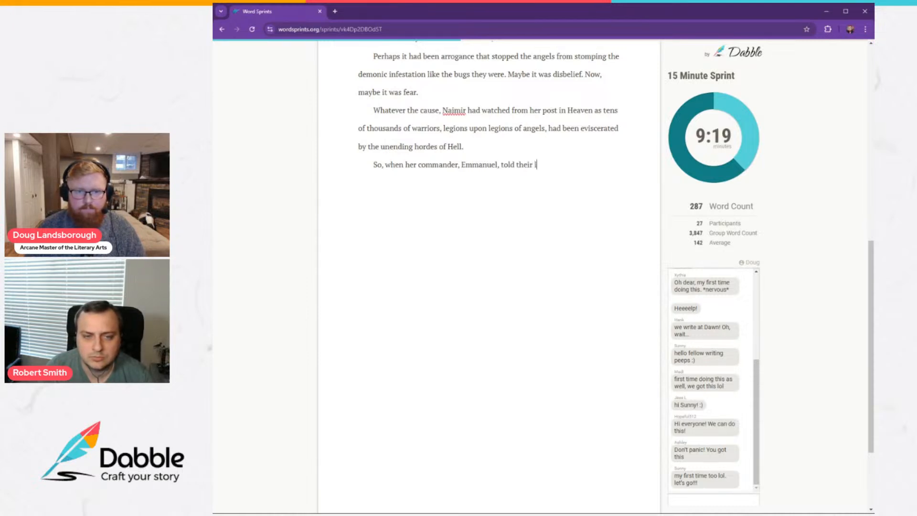
{"action": "type", "text": "egion it was final"}
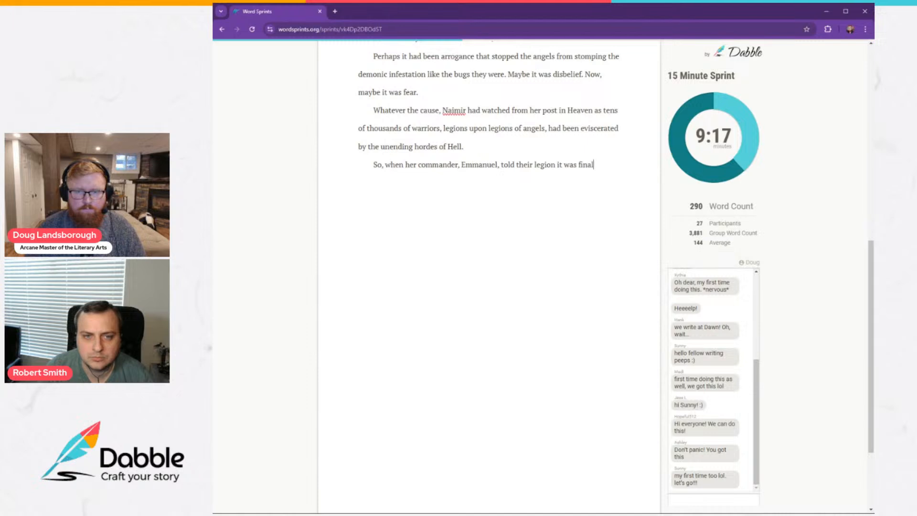
{"action": "type", "text": "ly time to desc"}
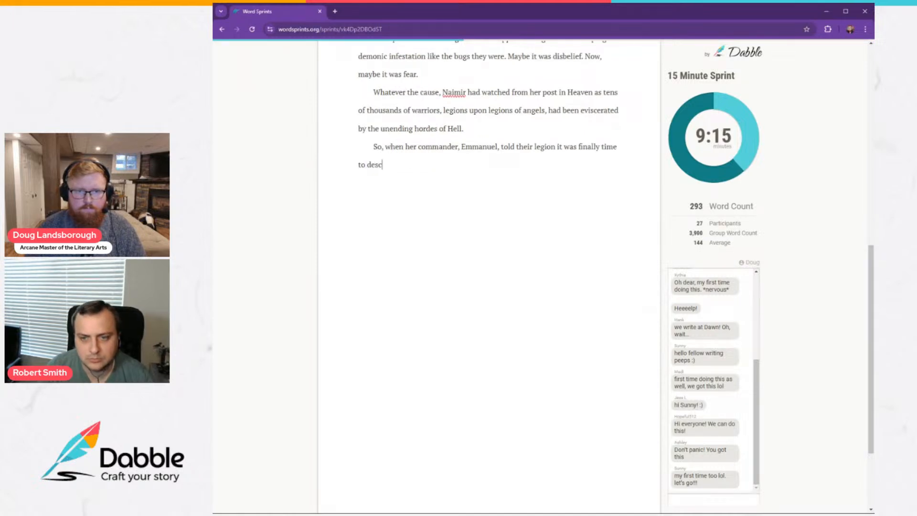
{"action": "type", "text": "end and fig"}
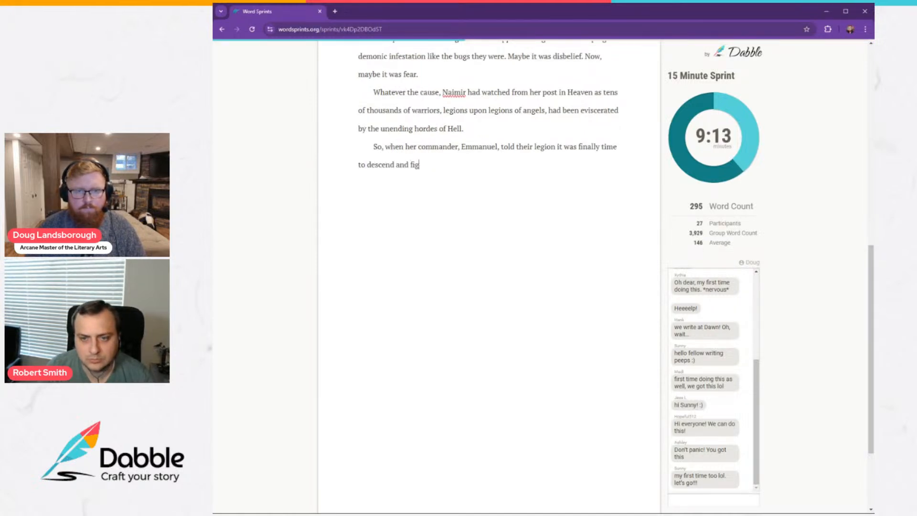
{"action": "type", "text": "ht back ag"}
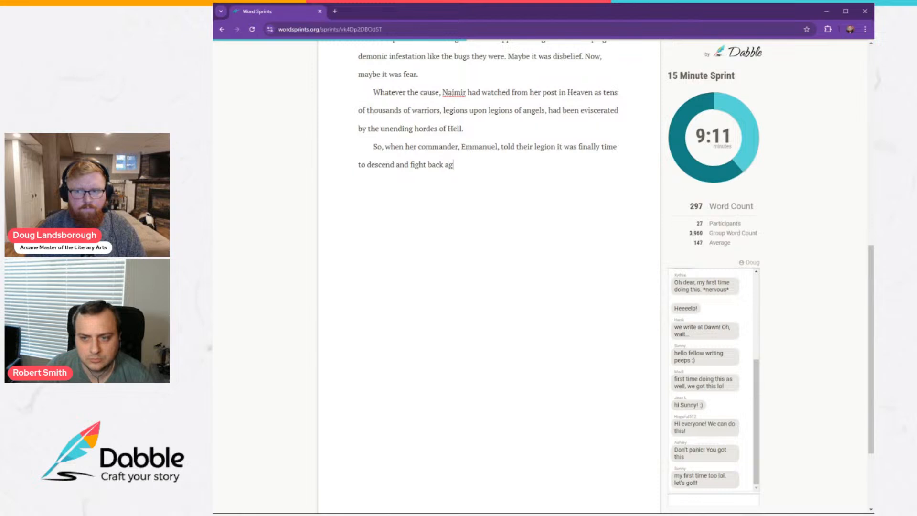
{"action": "type", "text": "ainst their"}
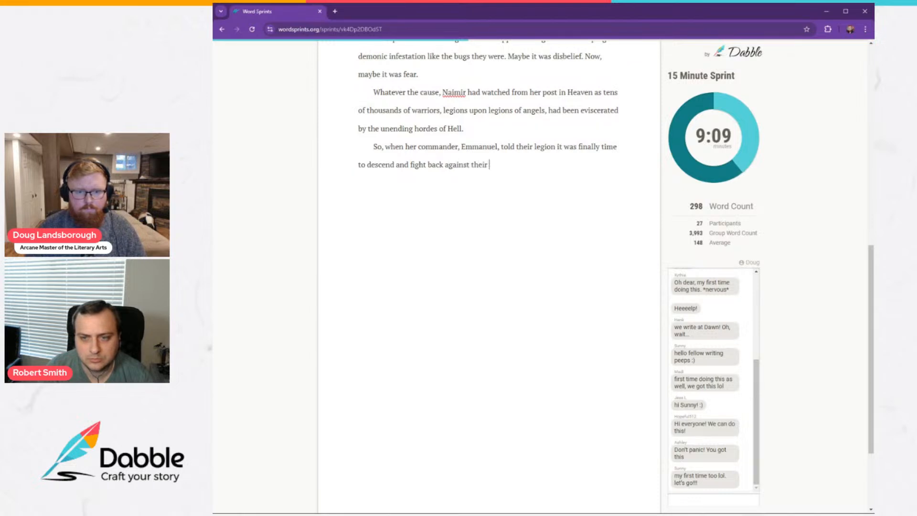
{"action": "type", "text": " sworn ene"}
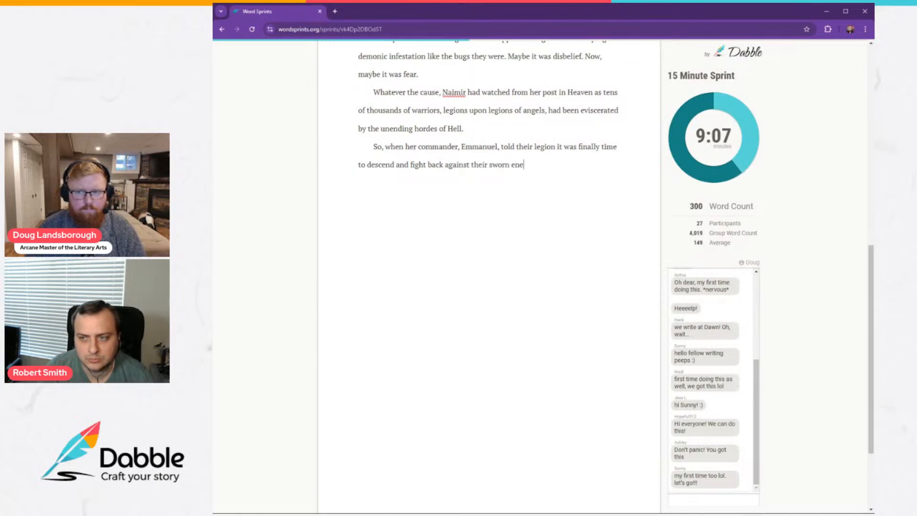
{"action": "type", "text": "mies,"}
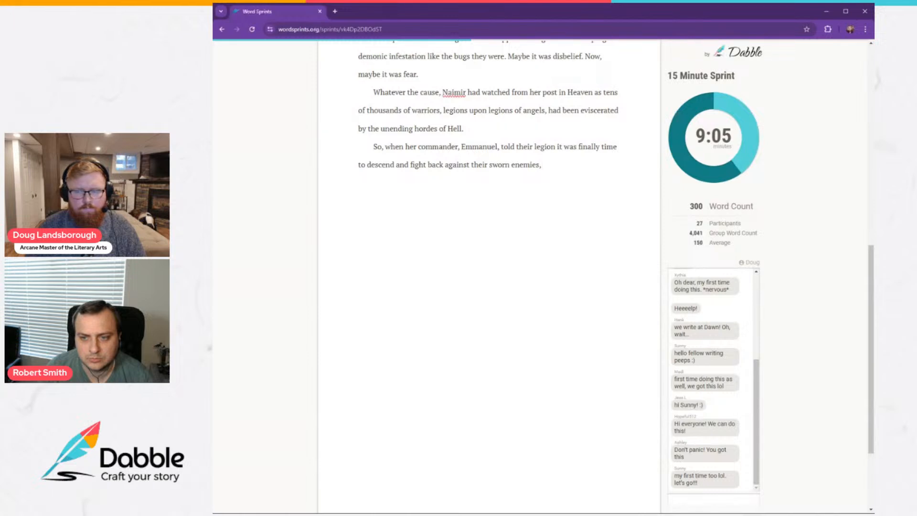
{"action": "type", "text": " Naimir"}
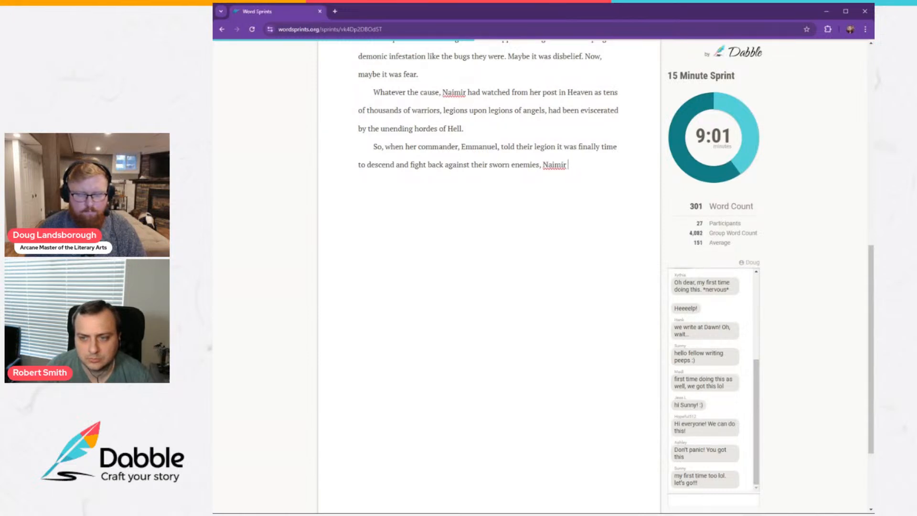
{"action": "type", "text": " felt ela"}
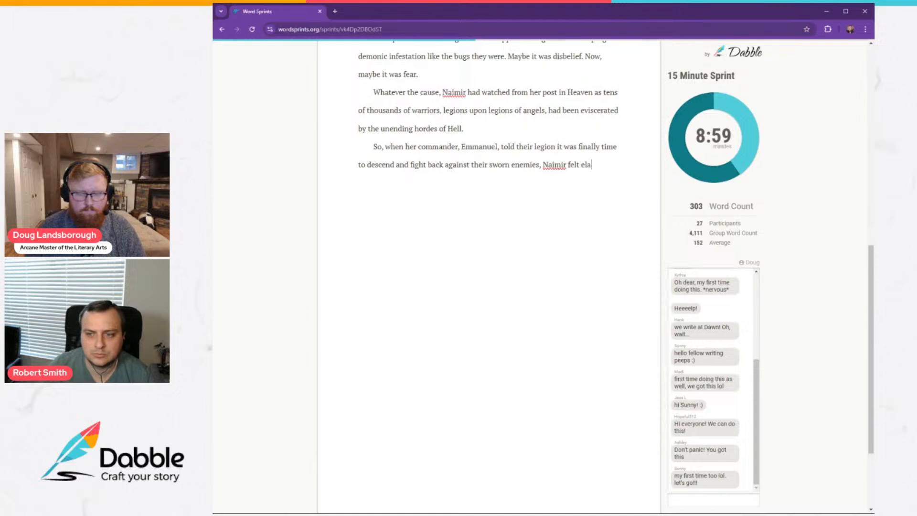
{"action": "type", "text": "tion swell in "}
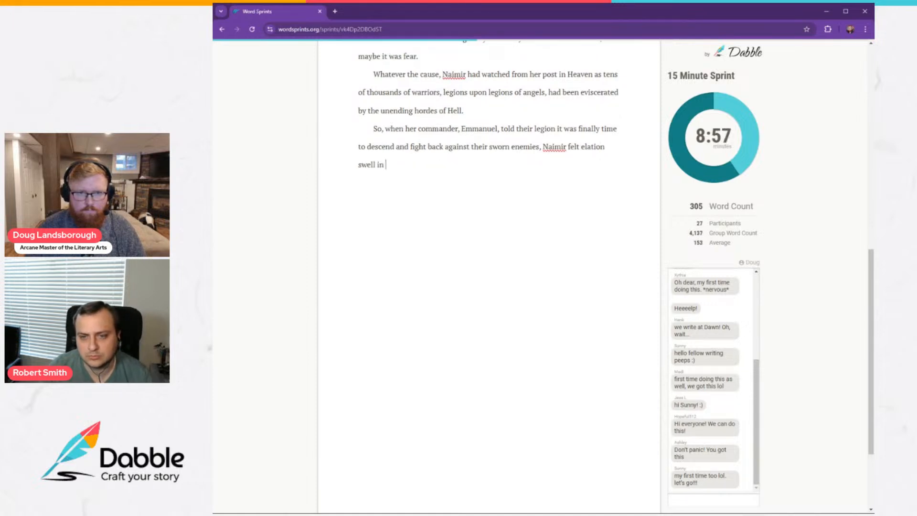
{"action": "type", "text": "her stomach"}
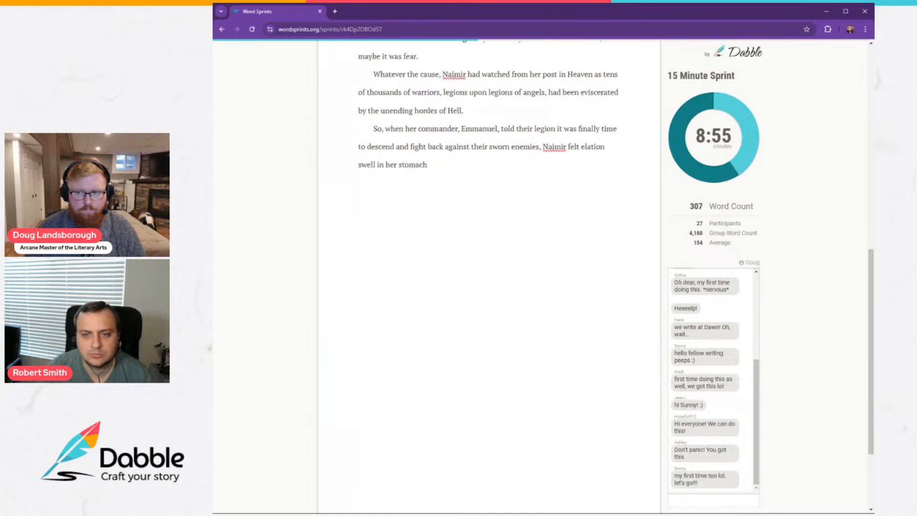
{"action": "type", "text": ", a"}
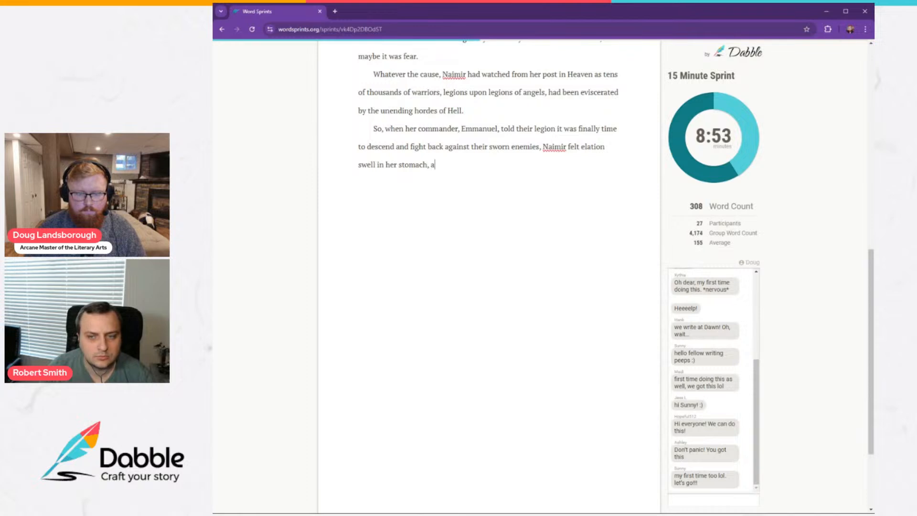
{"action": "type", "text": "lmost enough to "}
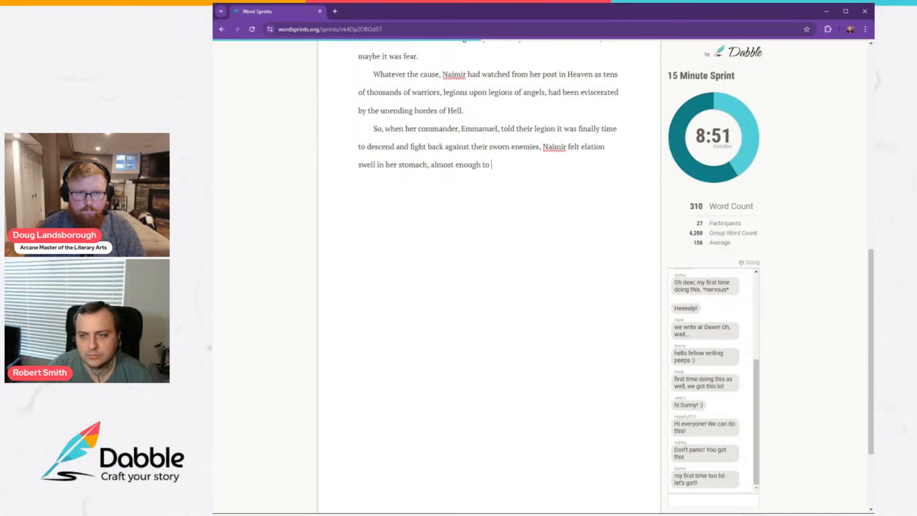
{"action": "type", "text": "push back the g"}
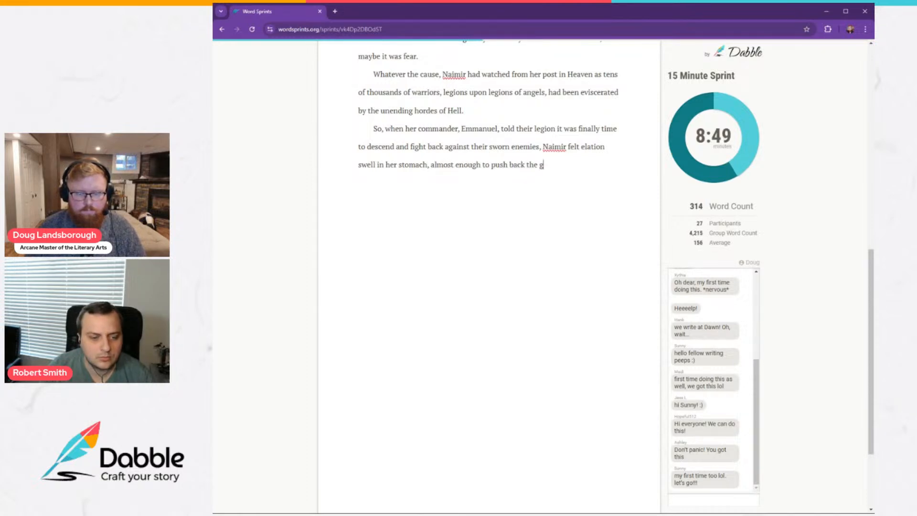
{"action": "type", "text": "nawing a"}
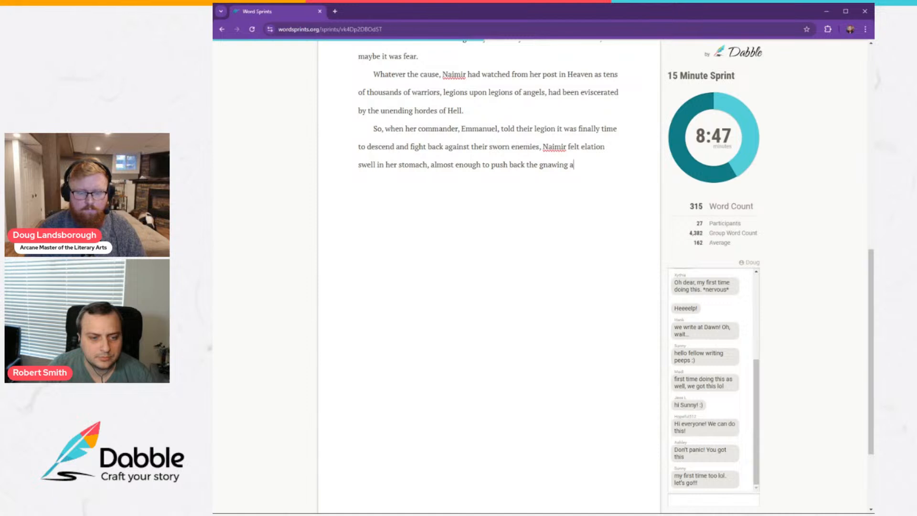
{"action": "type", "text": "che of "}
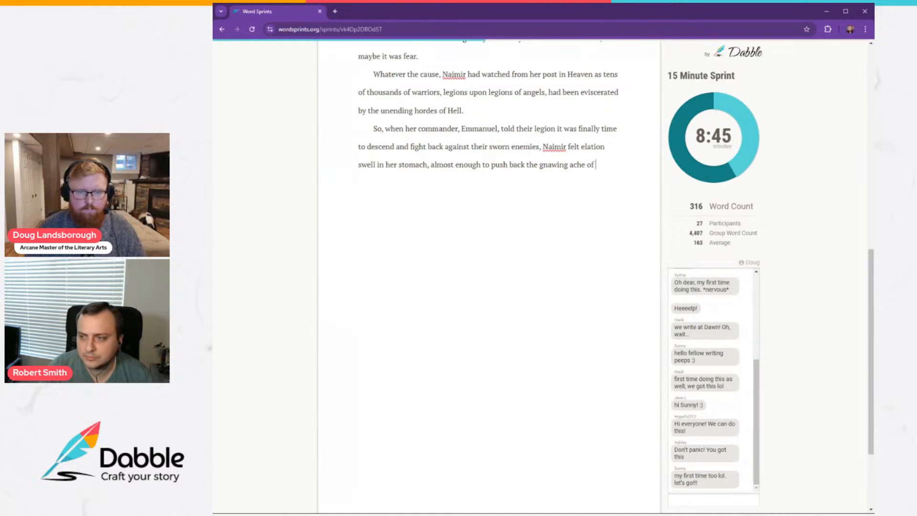
{"action": "type", "text": "h"}
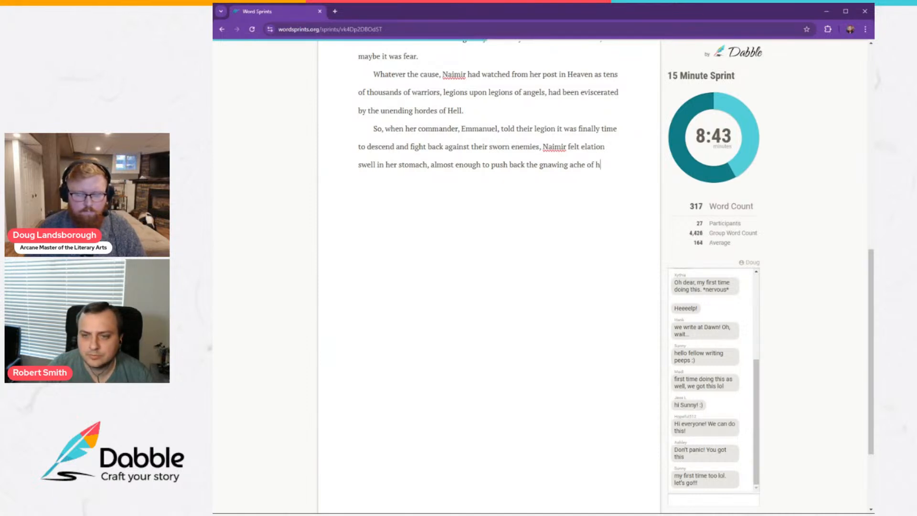
{"action": "type", "text": "er worry."}
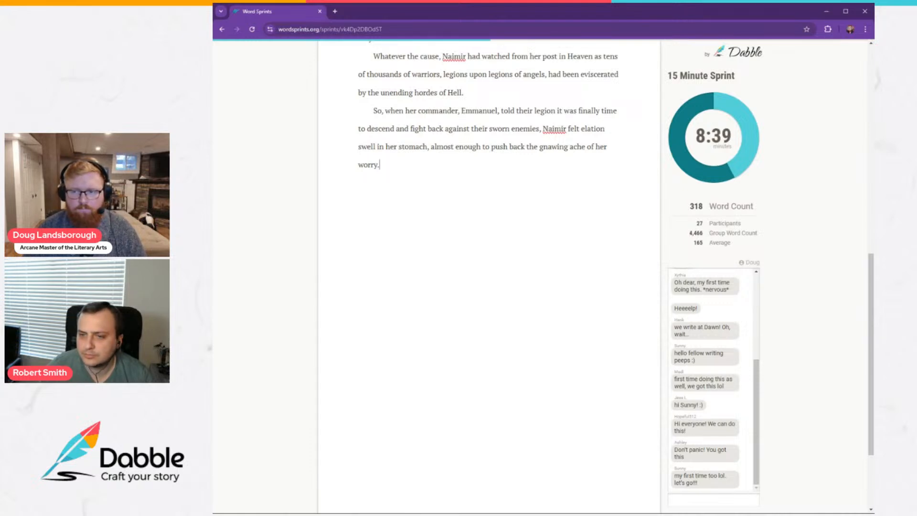
{"action": "type", "text": " I"}
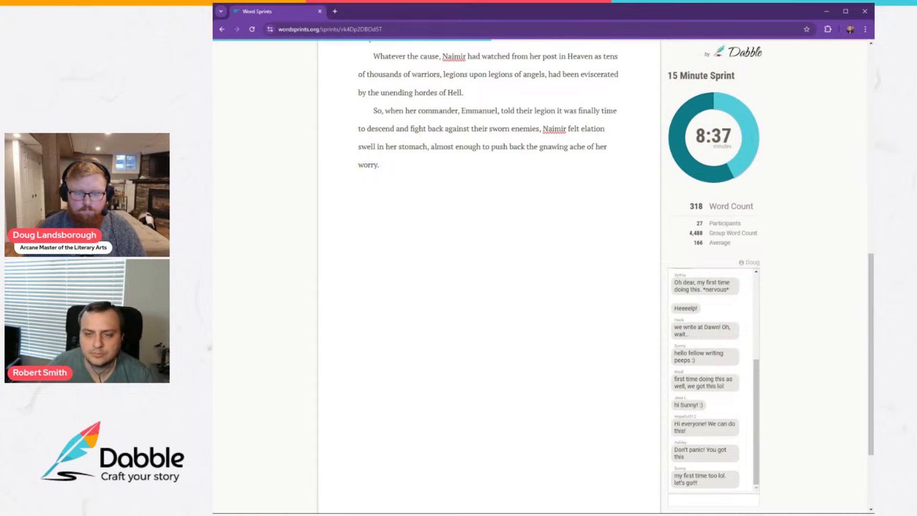
{"action": "type", "text": "t was time"}
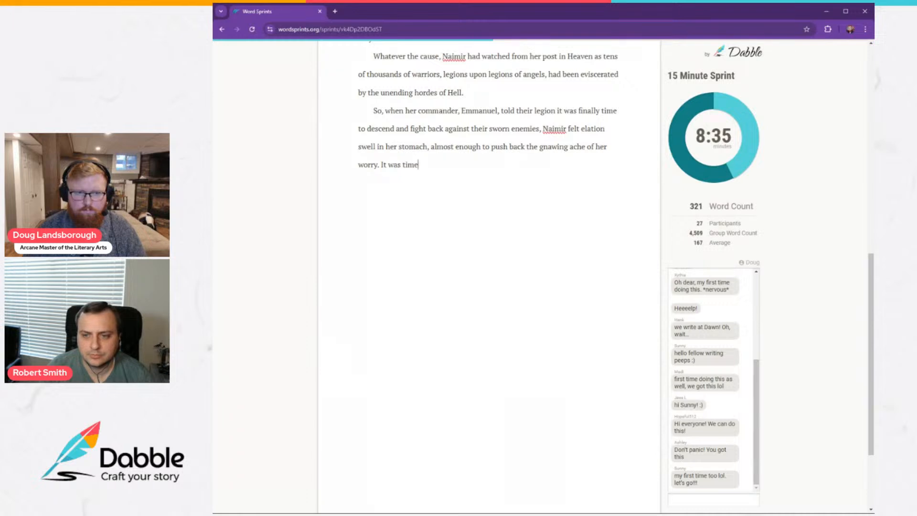
{"action": "type", "text": " for them to ta"}
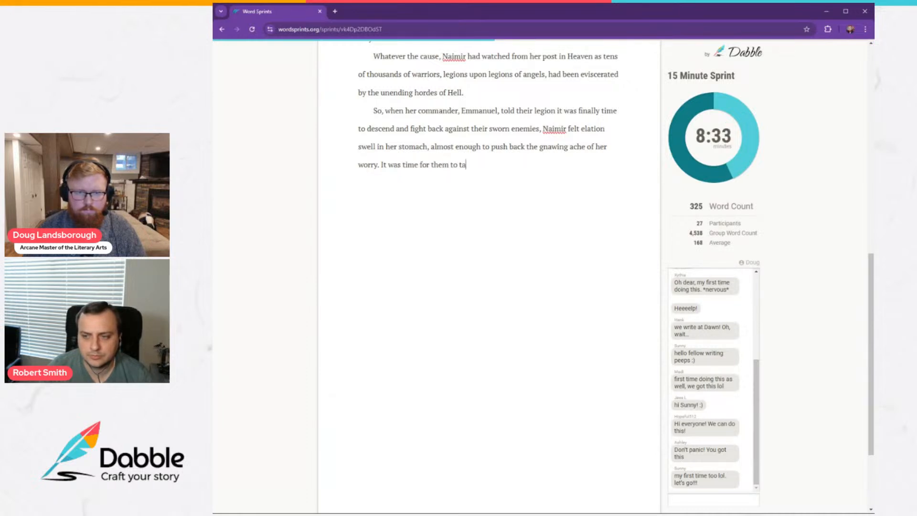
{"action": "type", "text": "ke the fight to E"}
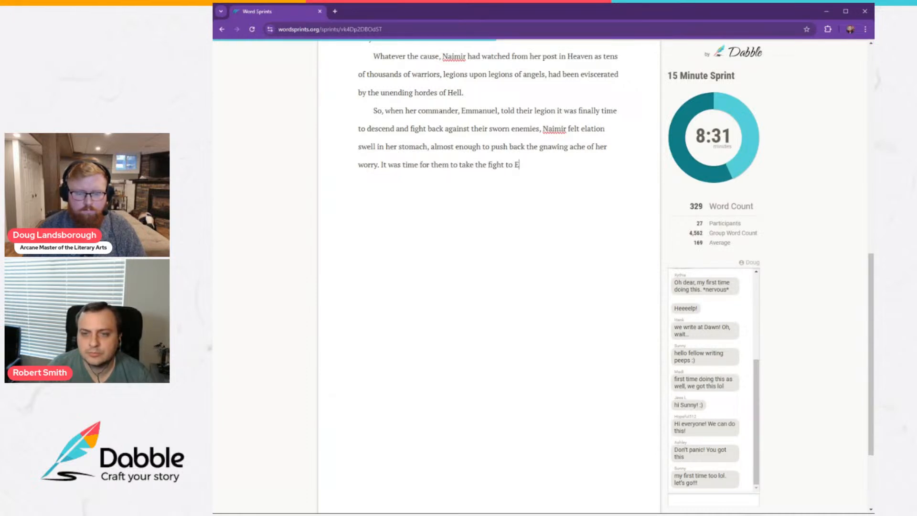
{"action": "type", "text": "arth, to ave"}
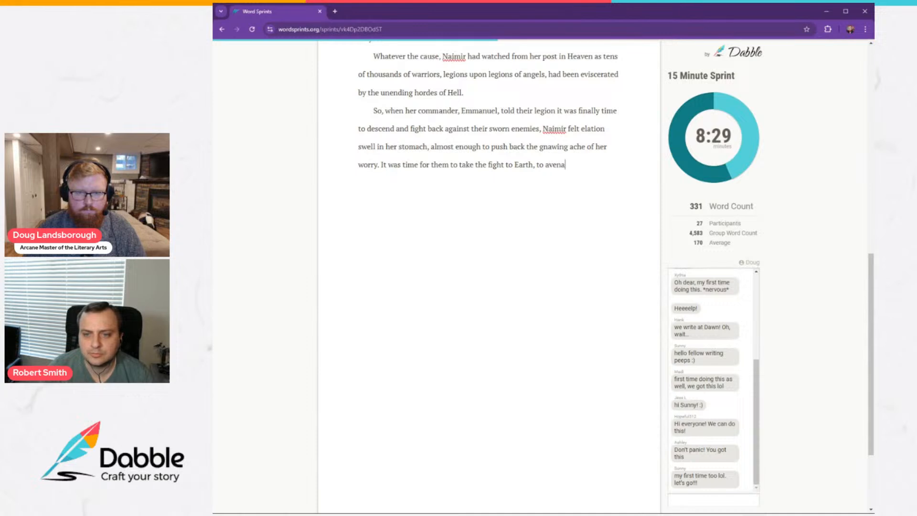
{"action": "type", "text": "nge "}
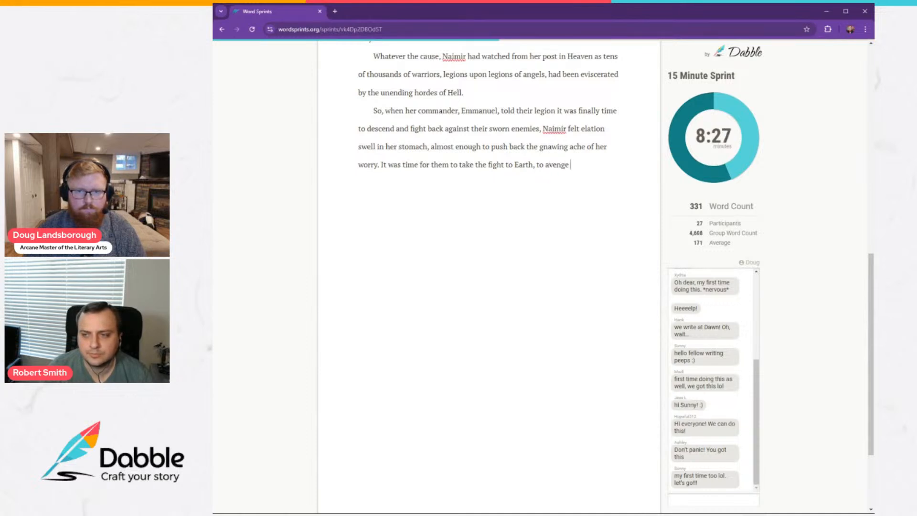
{"action": "type", "text": "all those who f"}
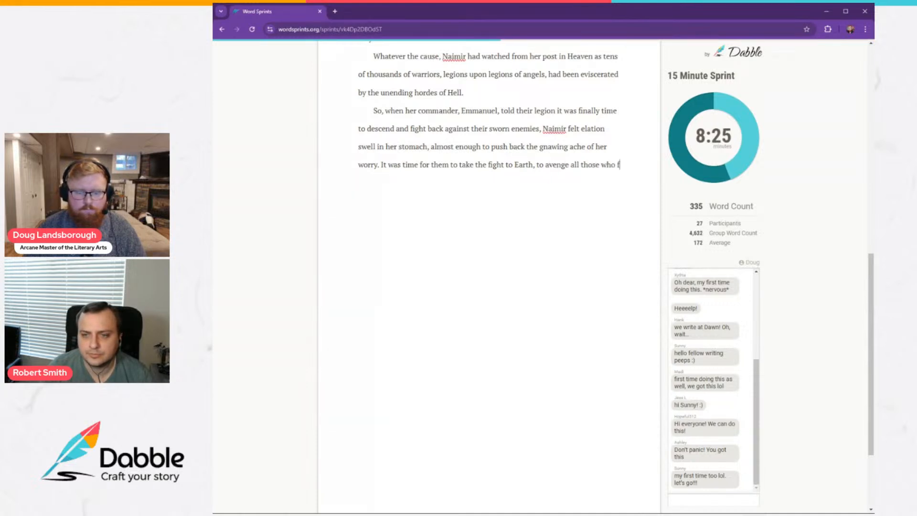
{"action": "type", "text": "ell"}
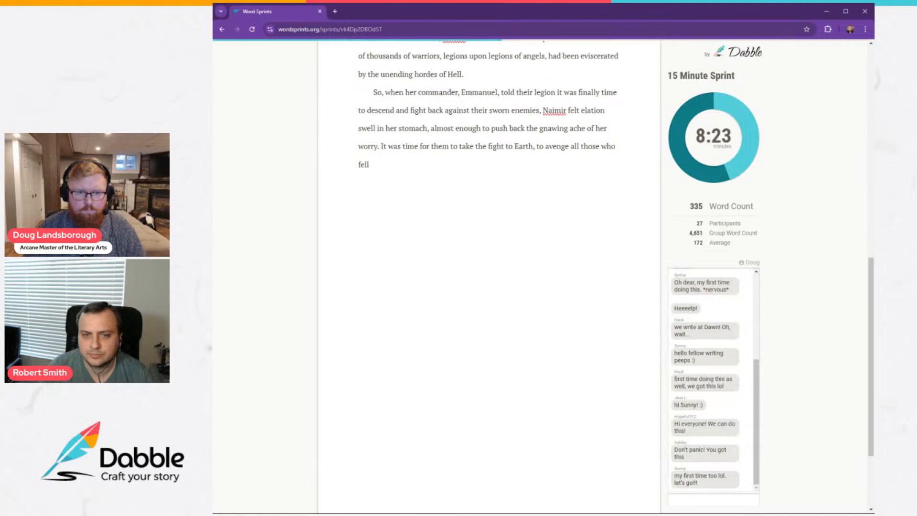
{"action": "type", "text": " to the claws an"}
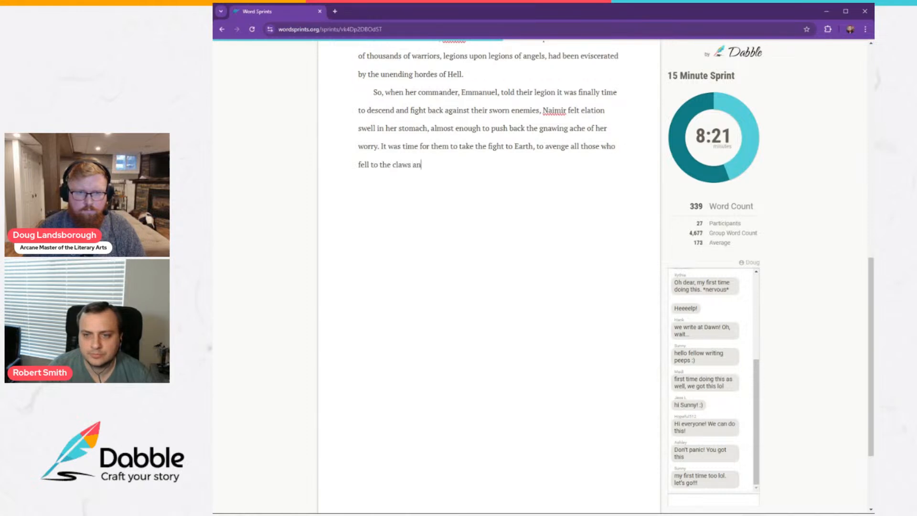
{"action": "type", "text": "d blades of de"}
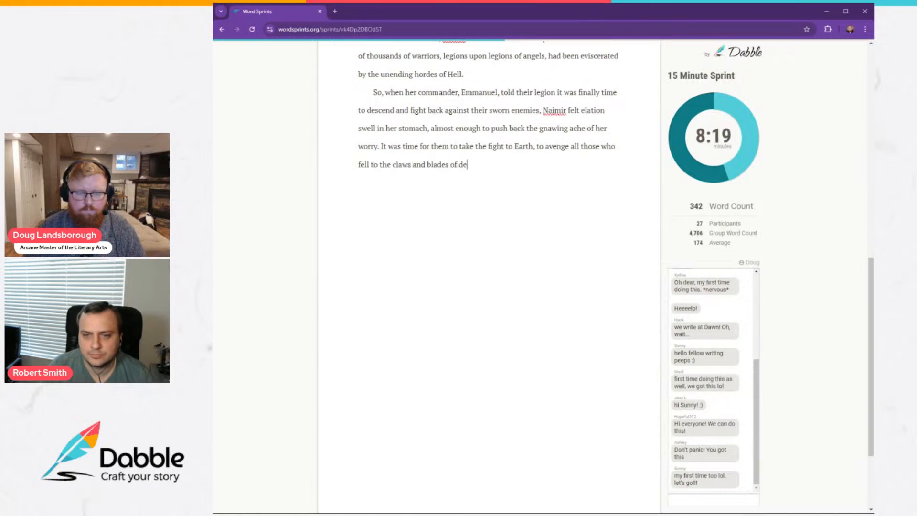
{"action": "type", "text": "mons—du"}
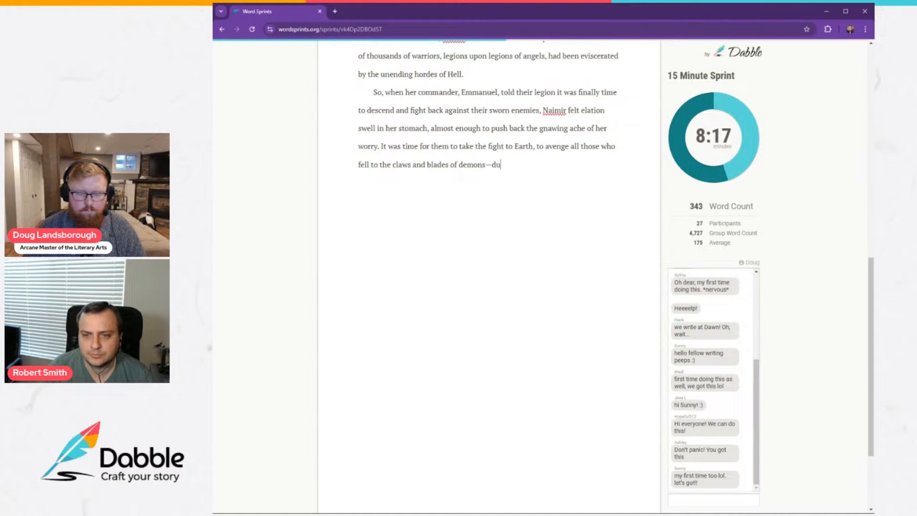
{"action": "type", "text": "ring this war and "}
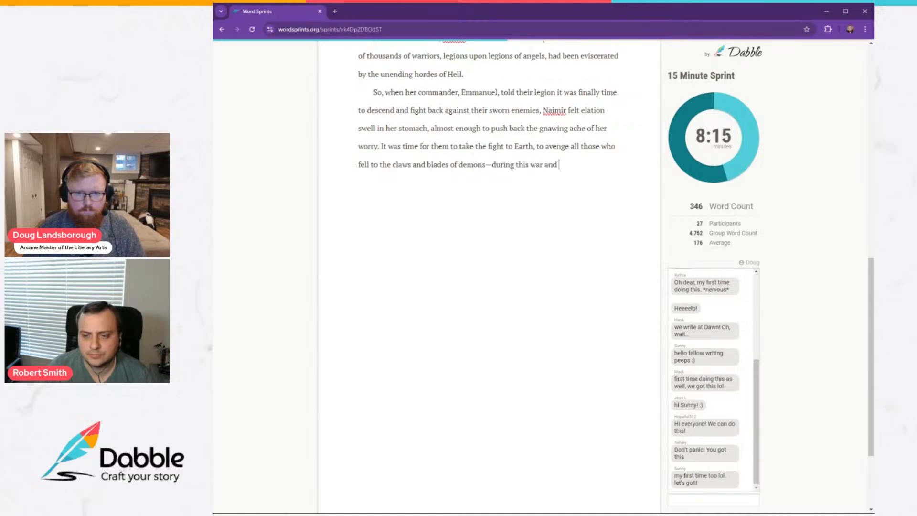
{"action": "type", "text": "before it."}
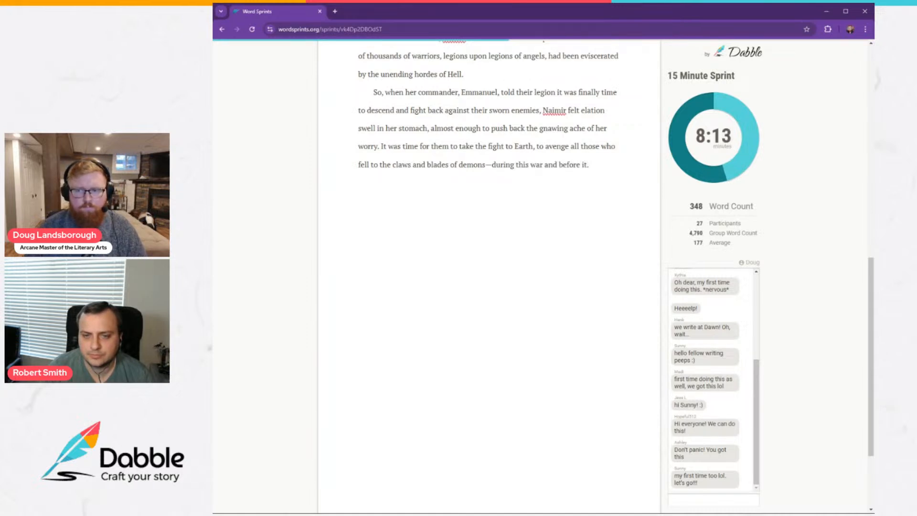
Start a new paragraph with "Now, the shower of light that was her legion and countless others".
{"action": "key", "text": "Return"}
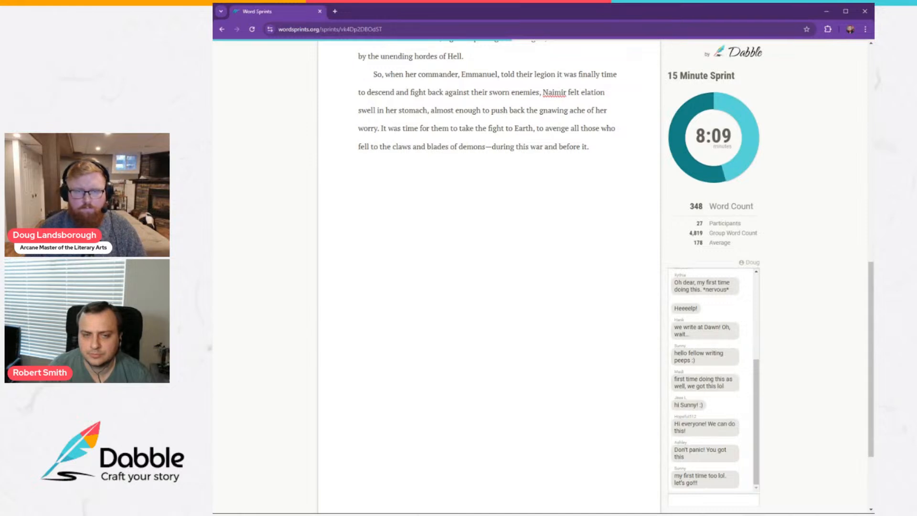
{"action": "type", "text": "Now, the sh"}
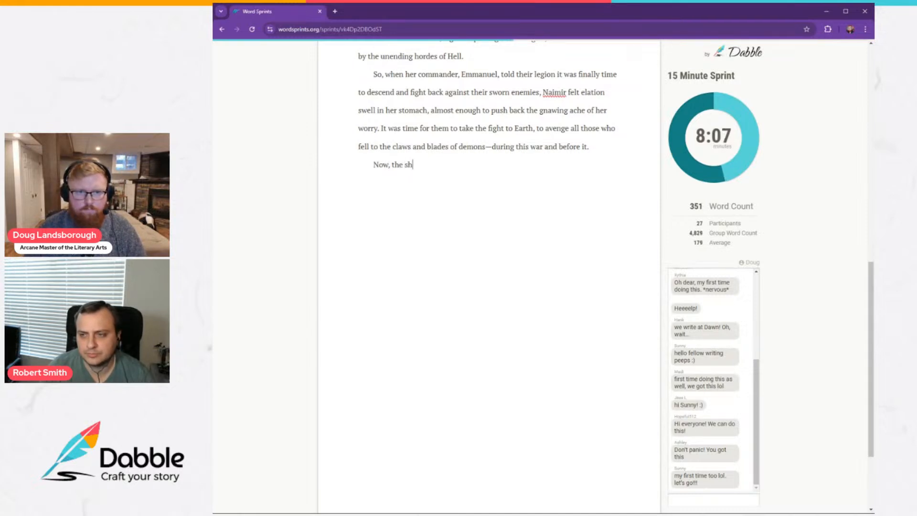
{"action": "type", "text": "ower of li"}
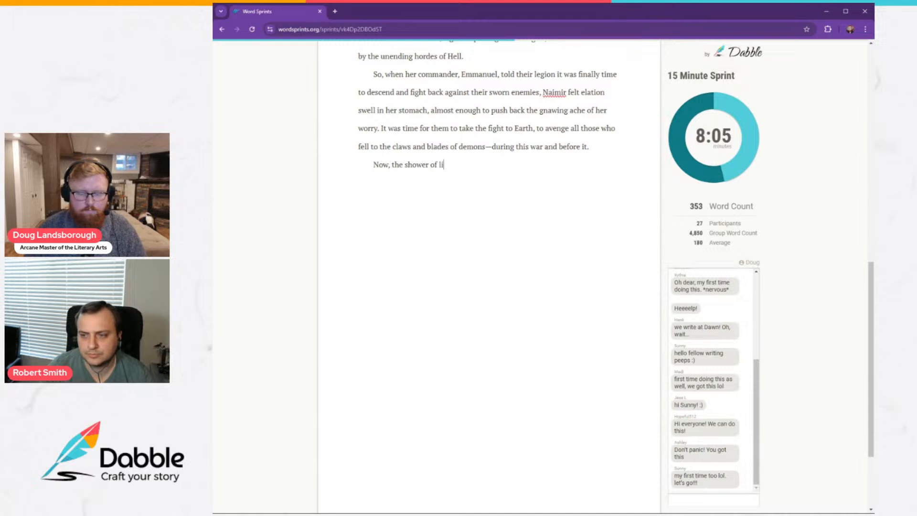
{"action": "type", "text": "ght that was"}
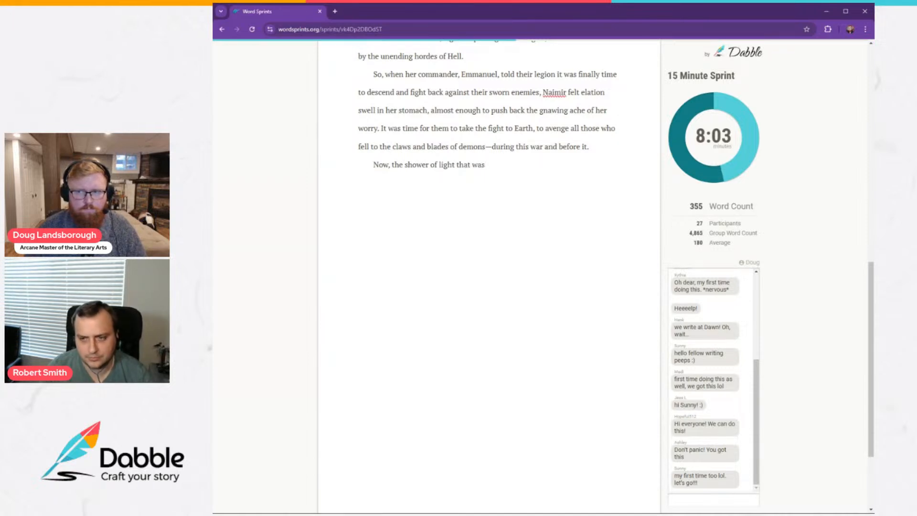
{"action": "type", "text": " her legion "}
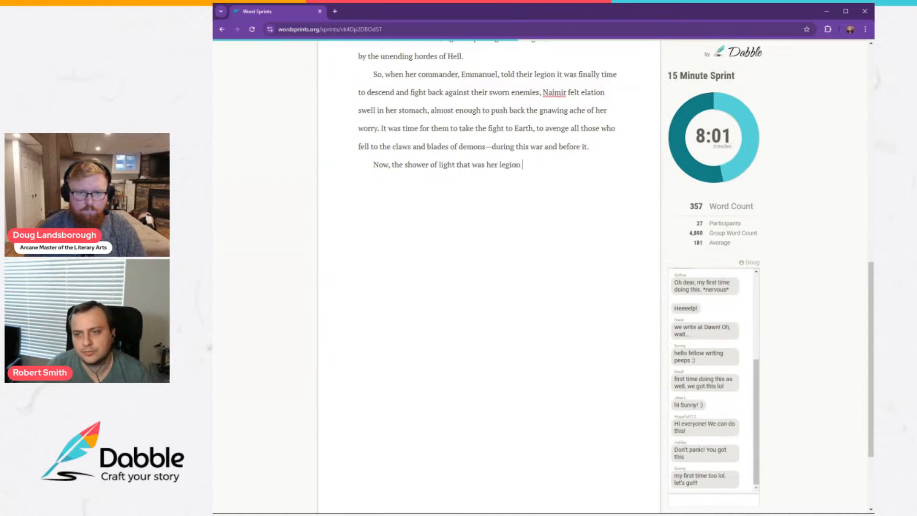
{"action": "type", "text": "and countless ot"}
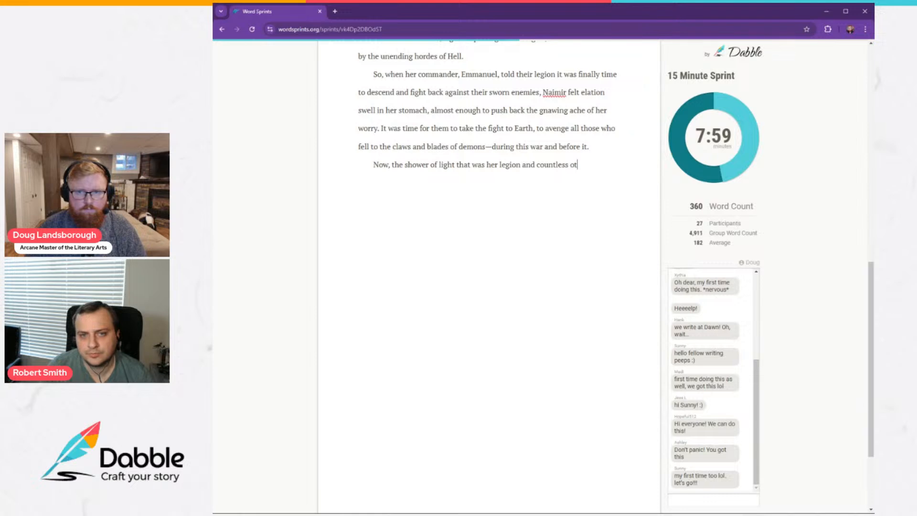
{"action": "type", "text": "hers "}
{"action": "type", "text": "wer"}
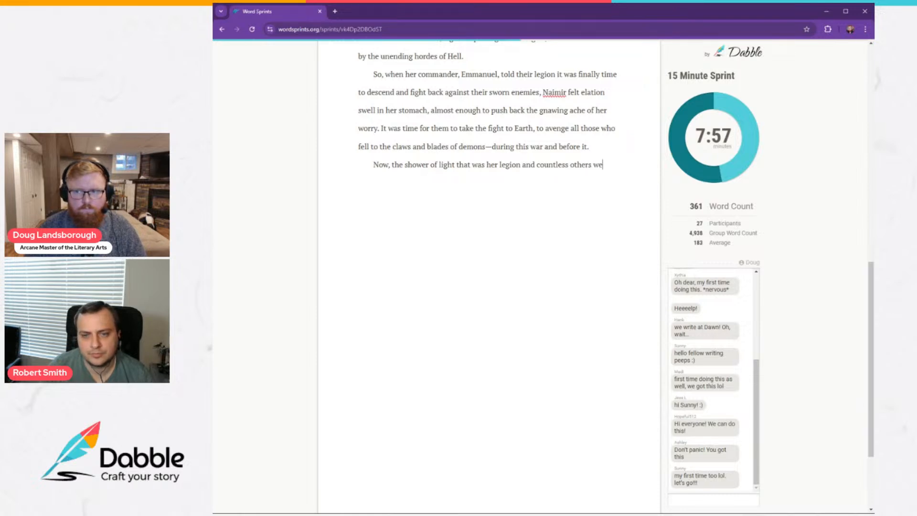
Finish the sentence with "was only a moment away from Earth." and begin the following one with "Already".
{"action": "key", "text": "BackSpace"}
{"action": "type", "text": "as on"}
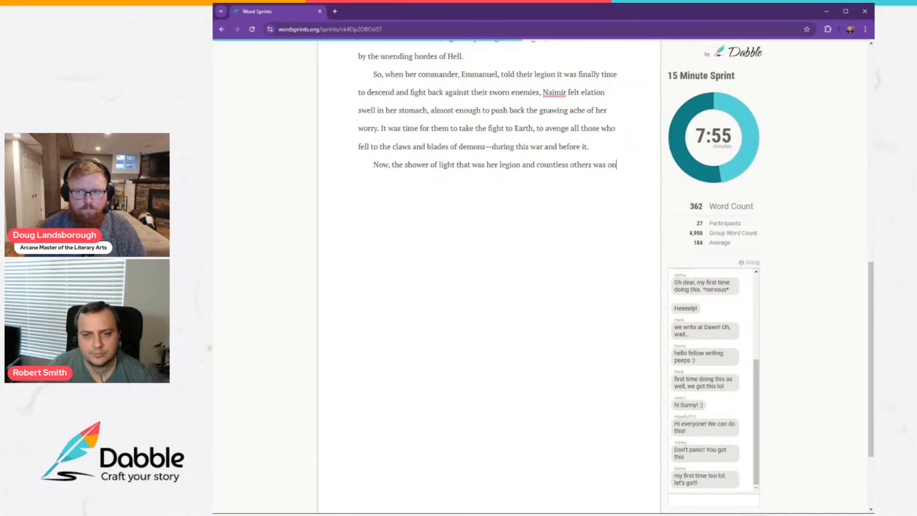
{"action": "type", "text": "ly a mom"}
{"action": "key", "text": "BackSpace"}
{"action": "key", "text": "BackSpace"}
{"action": "type", "text": "mom"}
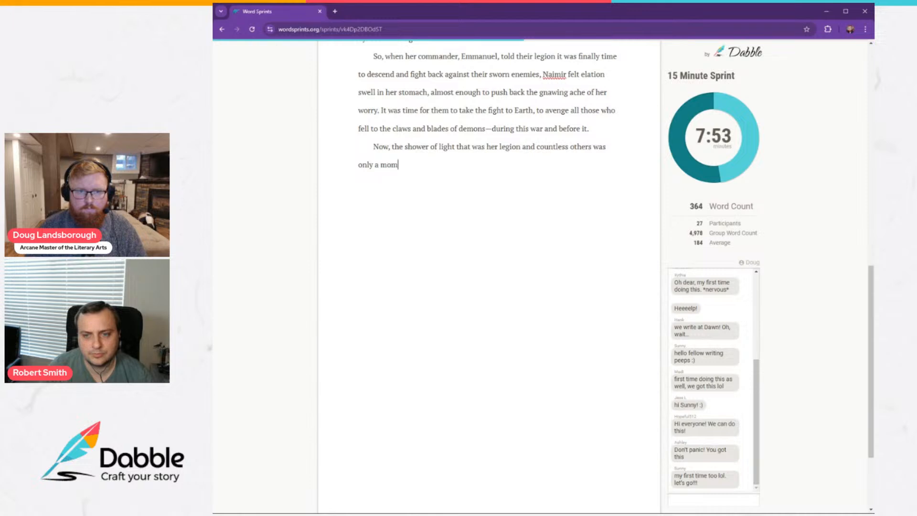
{"action": "type", "text": "ent away from E"}
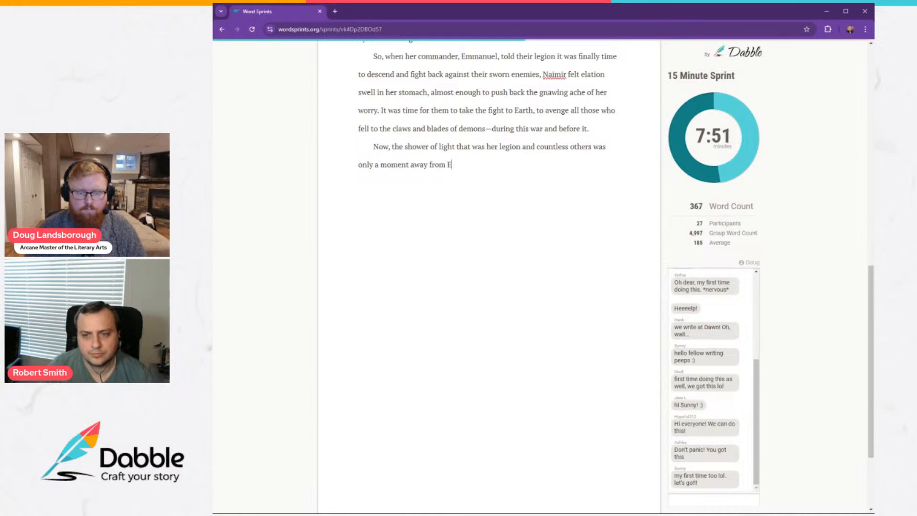
{"action": "type", "text": "arth. Al"}
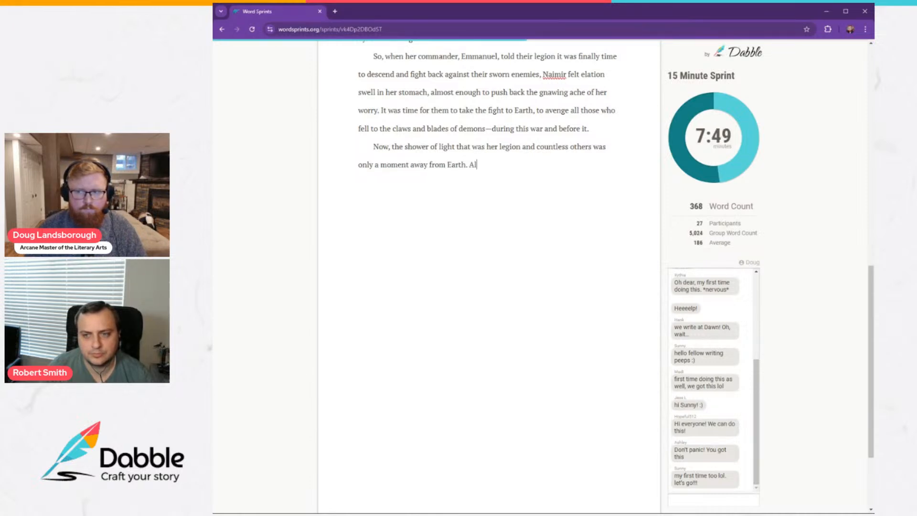
{"action": "type", "text": "ready the "}
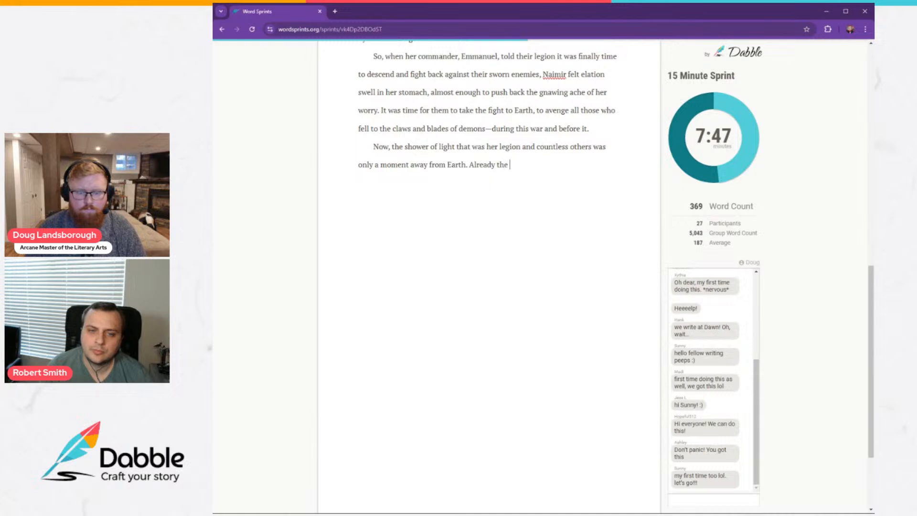
{"action": "type", "text": "fastest and earl"}
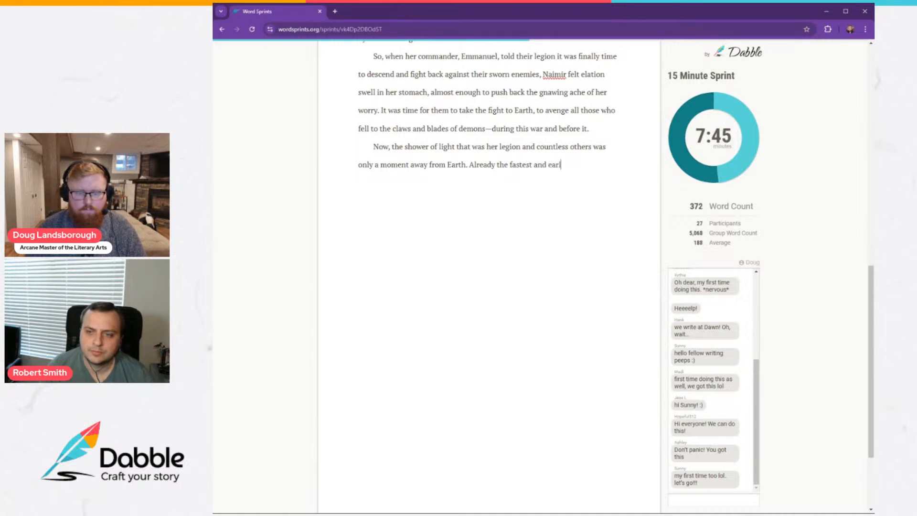
{"action": "type", "text": "iest among their r"}
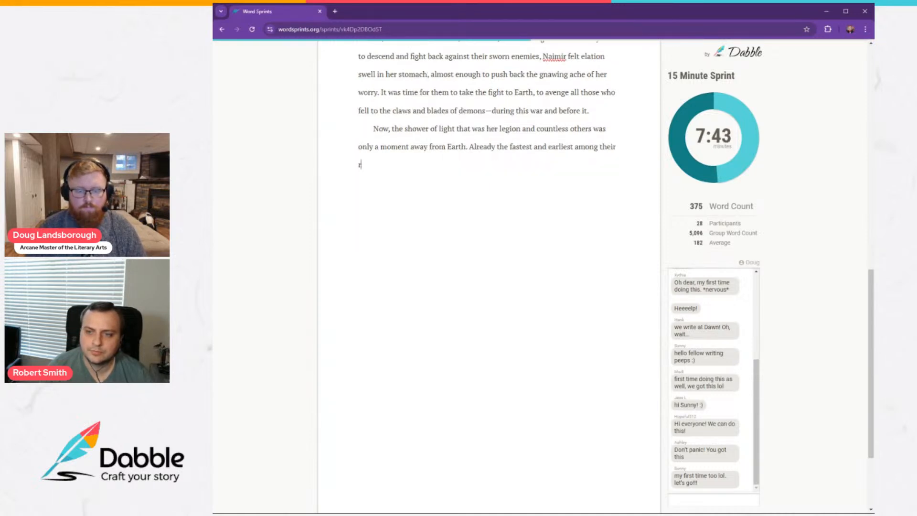
{"action": "type", "text": "anks were falling"}
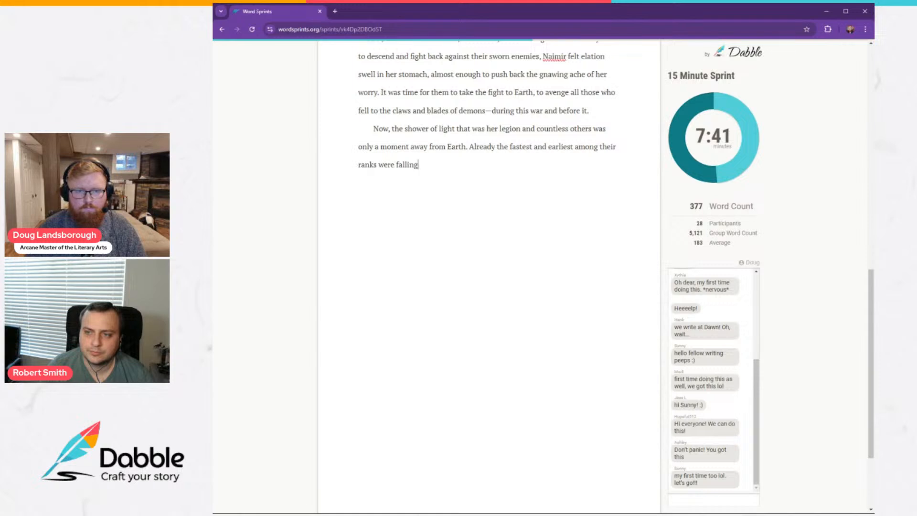
{"action": "type", "text": " through the atm"}
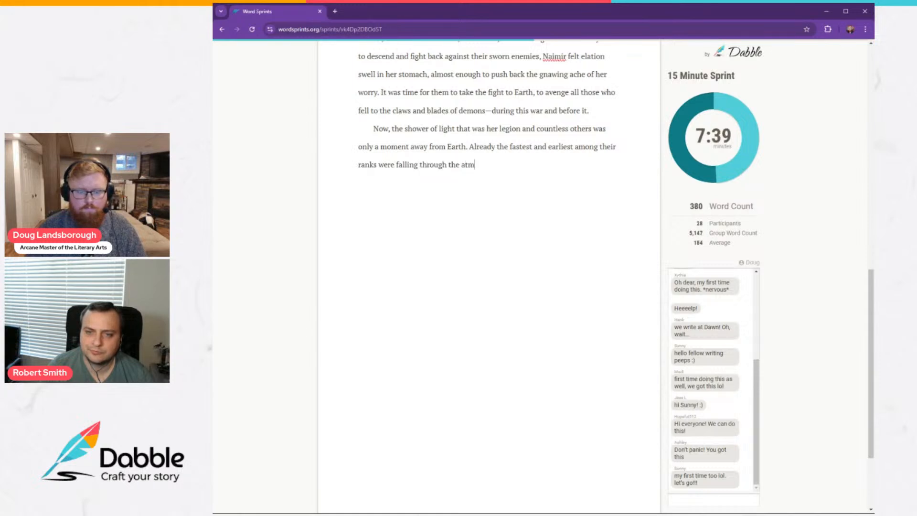
{"action": "type", "text": "osphere, thei"}
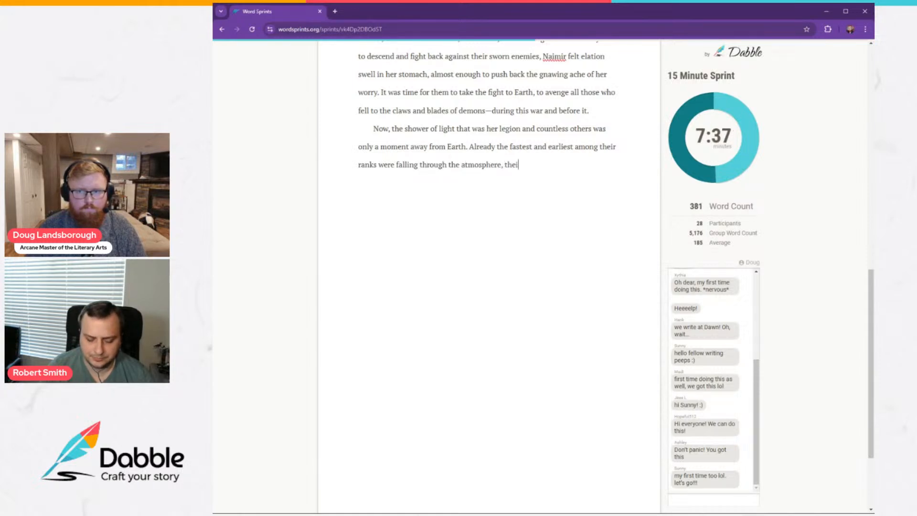
{"action": "type", "text": "r energy con"}
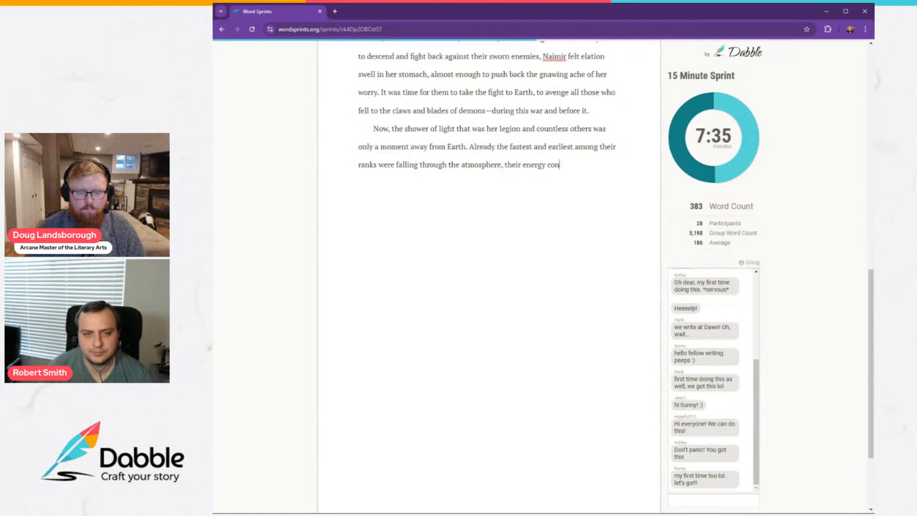
{"action": "type", "text": "verting into flesh"}
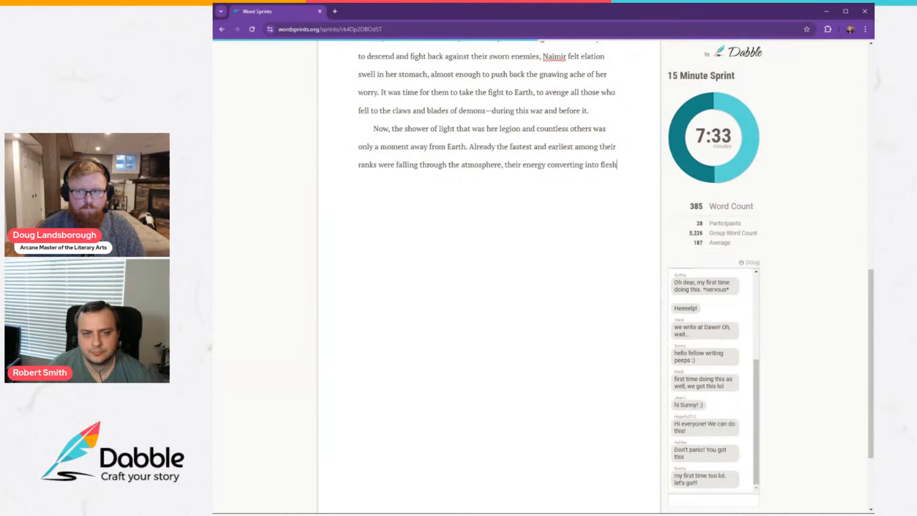
{"action": "type", "text": " and bone that st"}
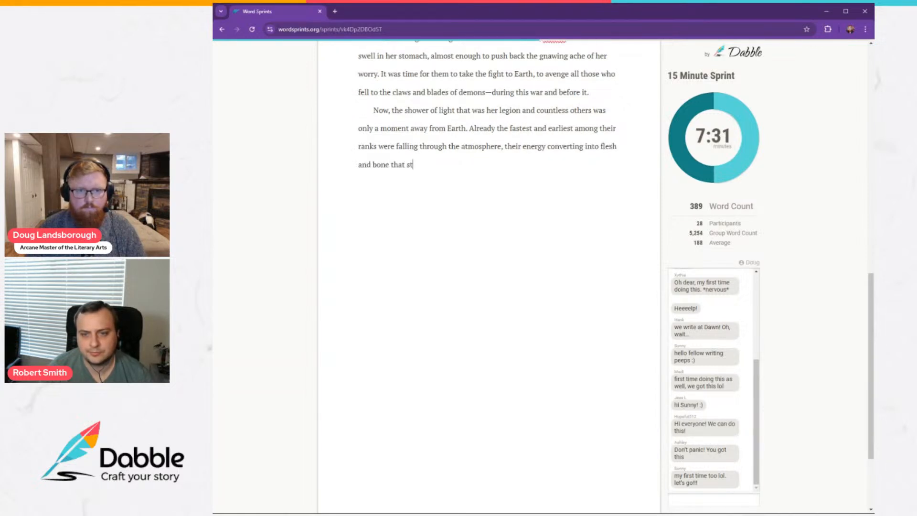
{"action": "type", "text": "iched itself tog"}
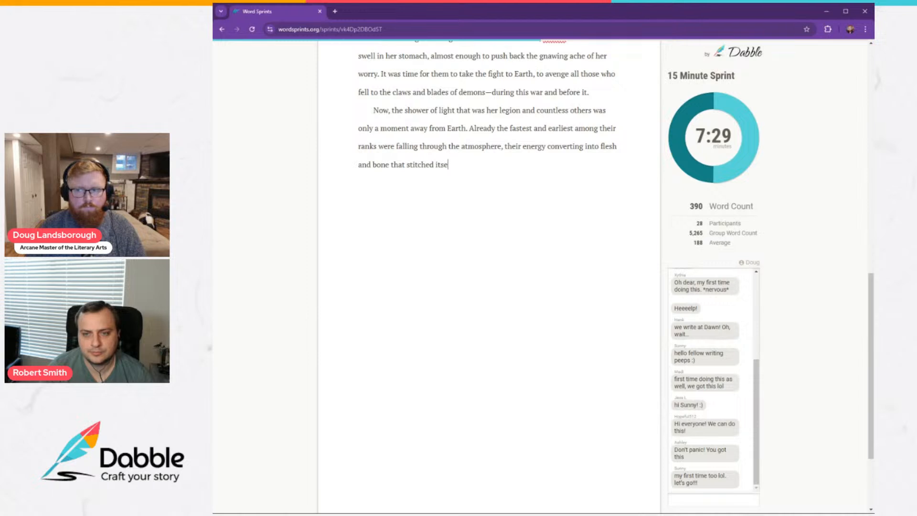
{"action": "type", "text": "ether"}
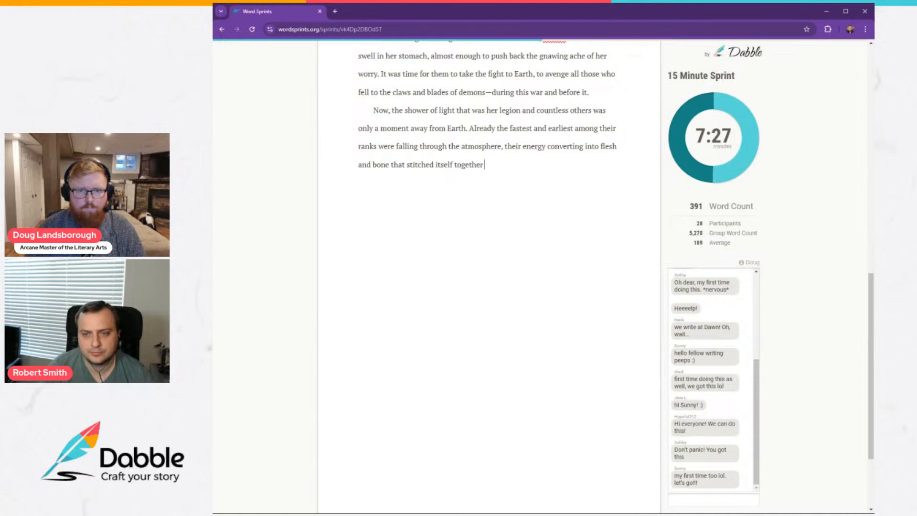
{"action": "type", "text": " to comprise an "}
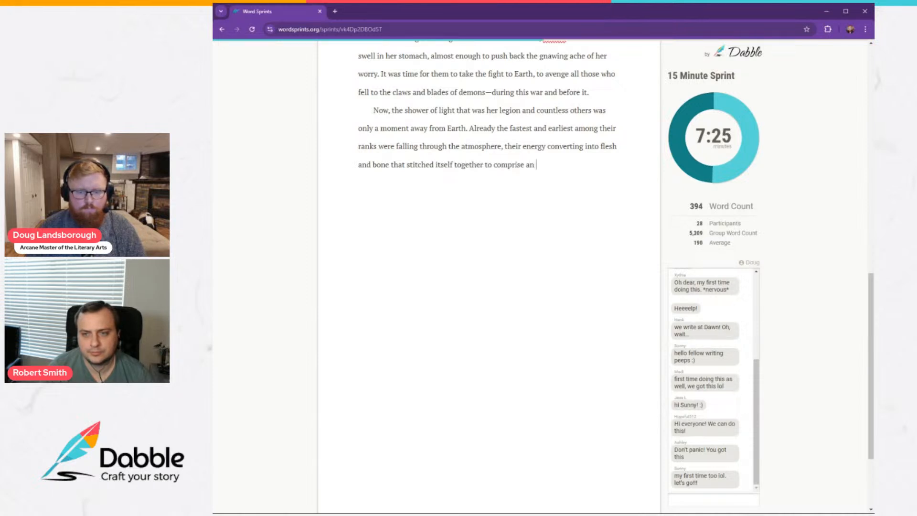
{"action": "type", "text": "angel's e"}
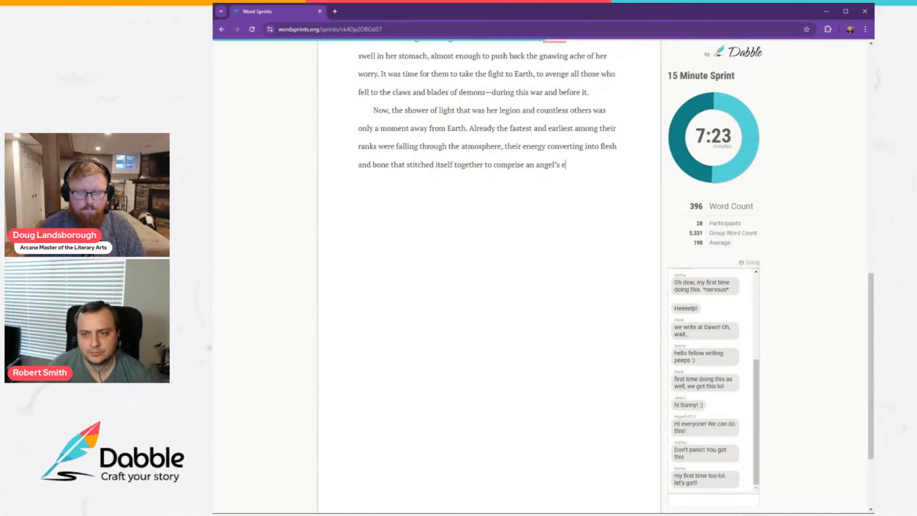
{"action": "type", "text": "arthl"}
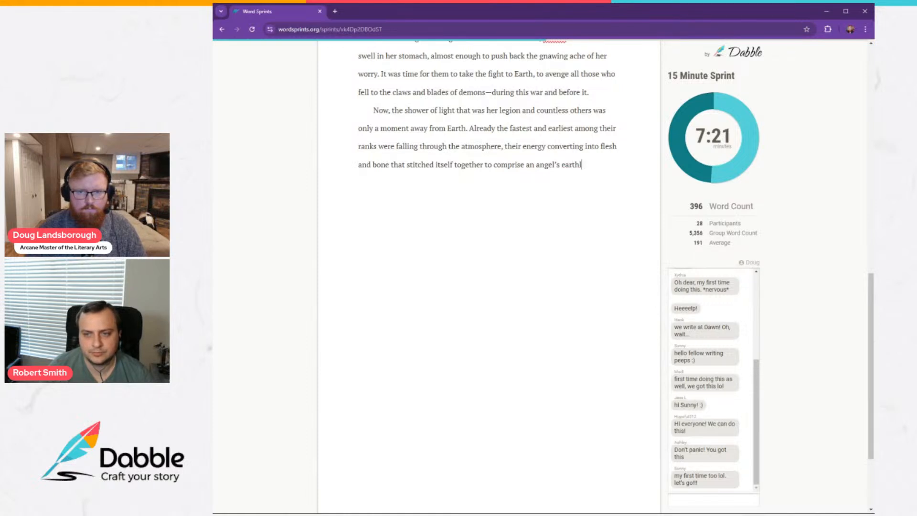
{"action": "type", "text": "y form."}
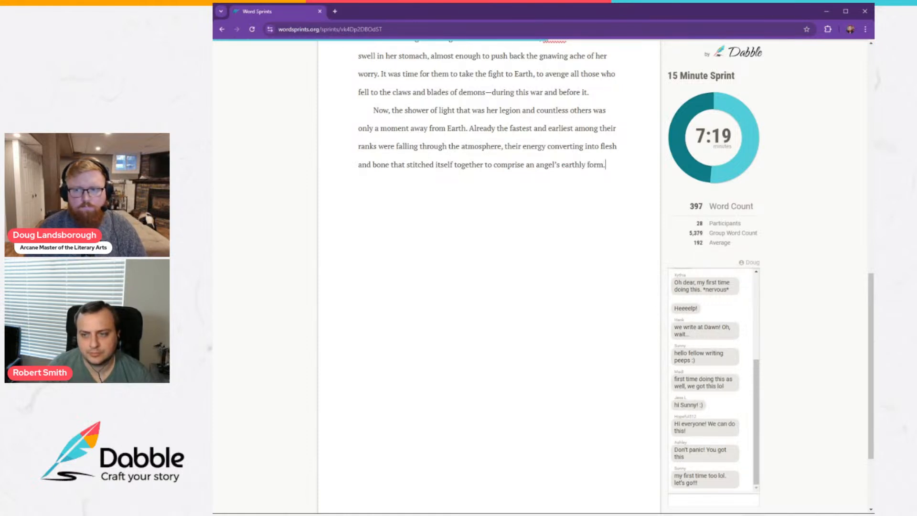
Start a new paragraph with "Before Naimir could savor the last of the".
{"action": "key", "text": "Return"}
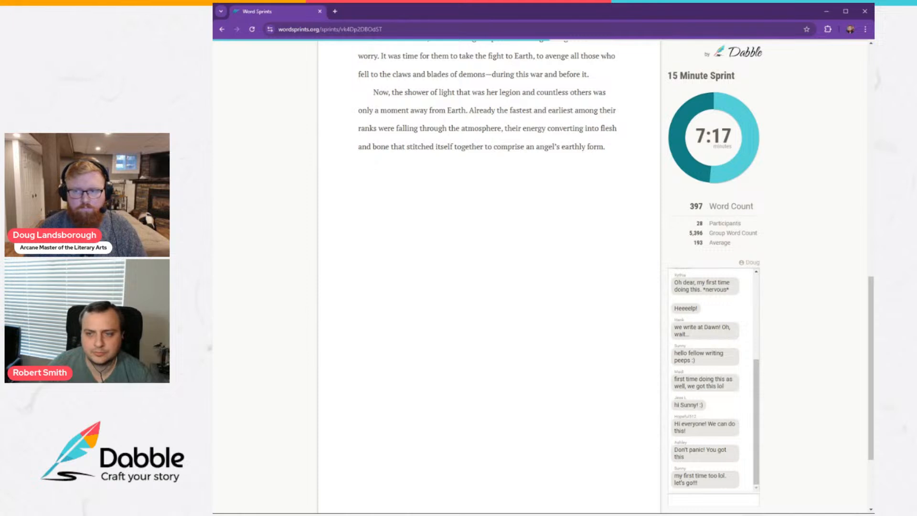
{"action": "type", "text": "Before Naim"}
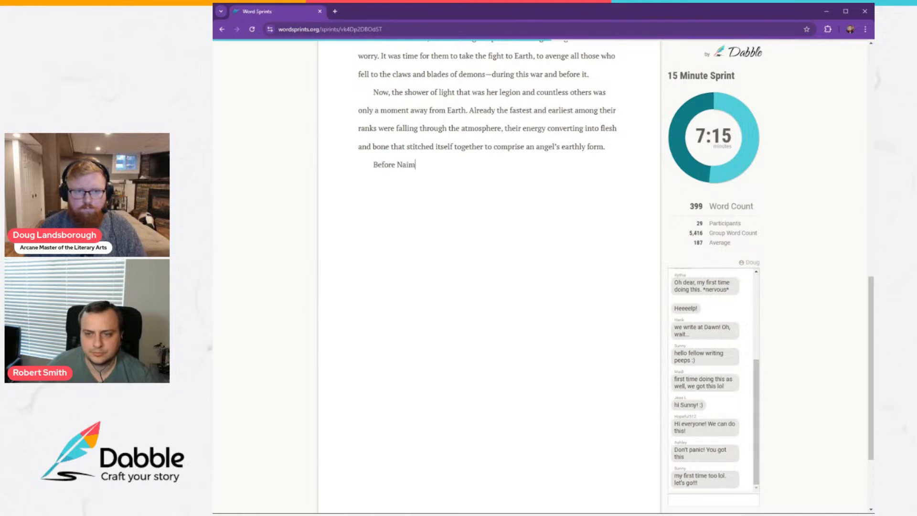
{"action": "type", "text": "ir could s"}
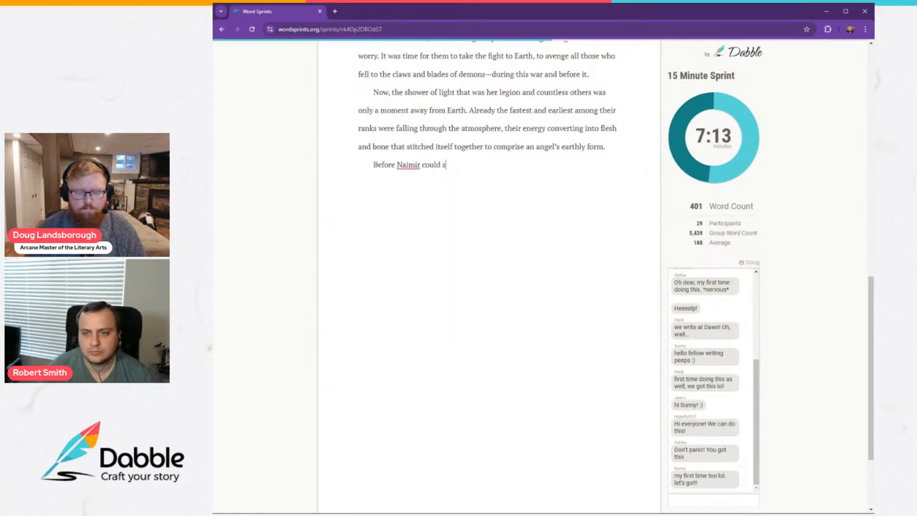
{"action": "type", "text": "avor the last of the"}
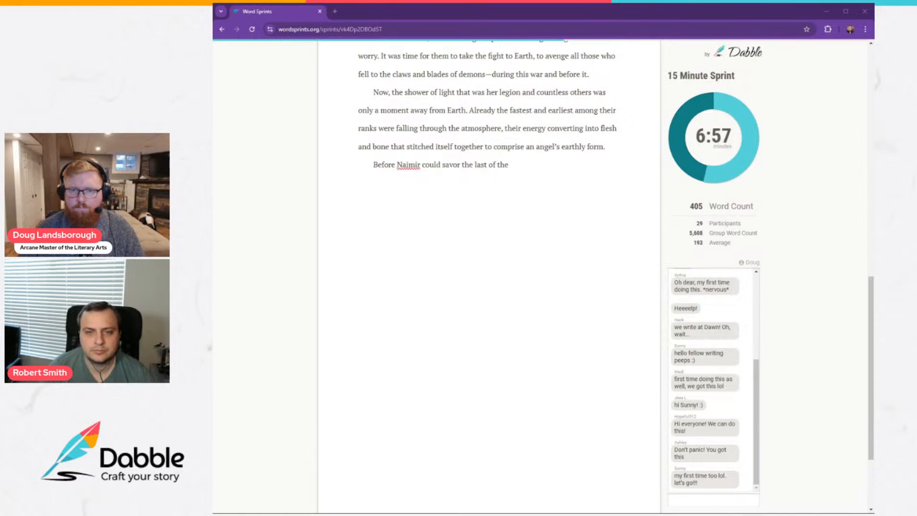
Continue the sentence with "silence offered by the expanse of her Father's creations,".
{"action": "left_click", "coordinate": [510, 165]}
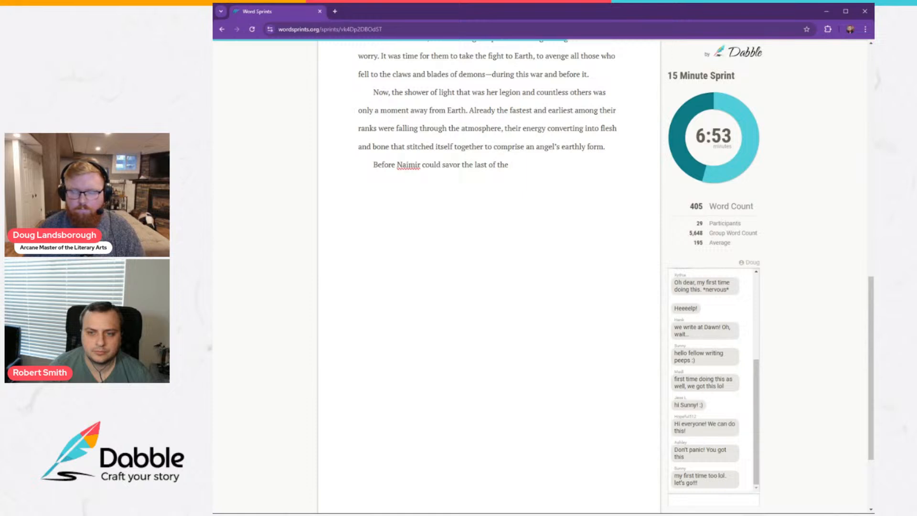
{"action": "type", "text": "silence of"}
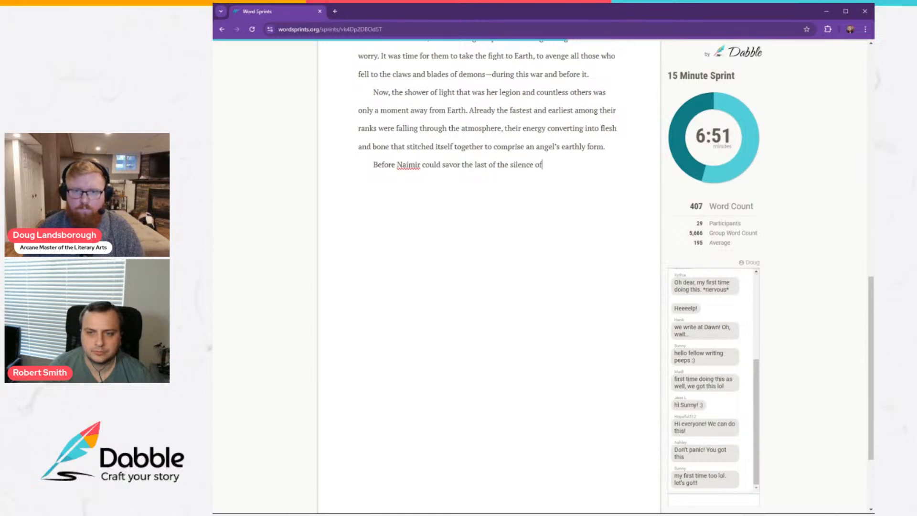
{"action": "type", "text": "fered by"}
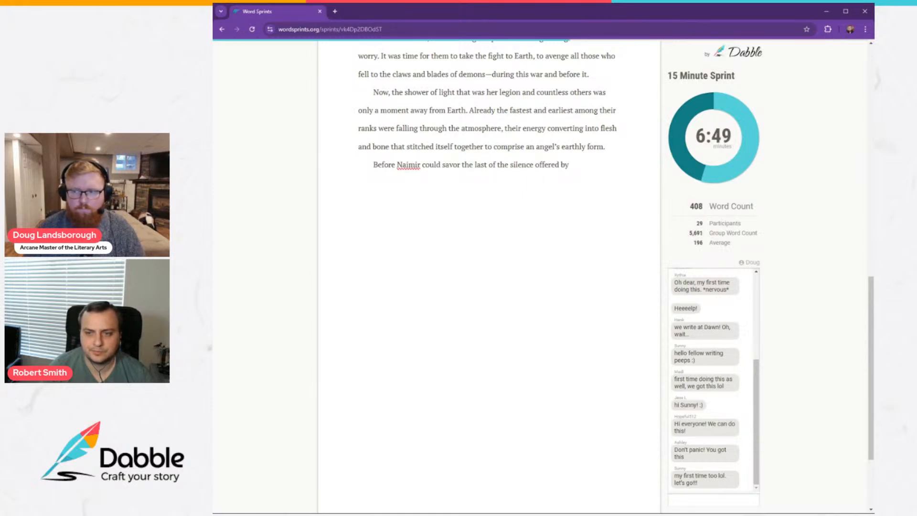
{"action": "type", "text": " the expand"}
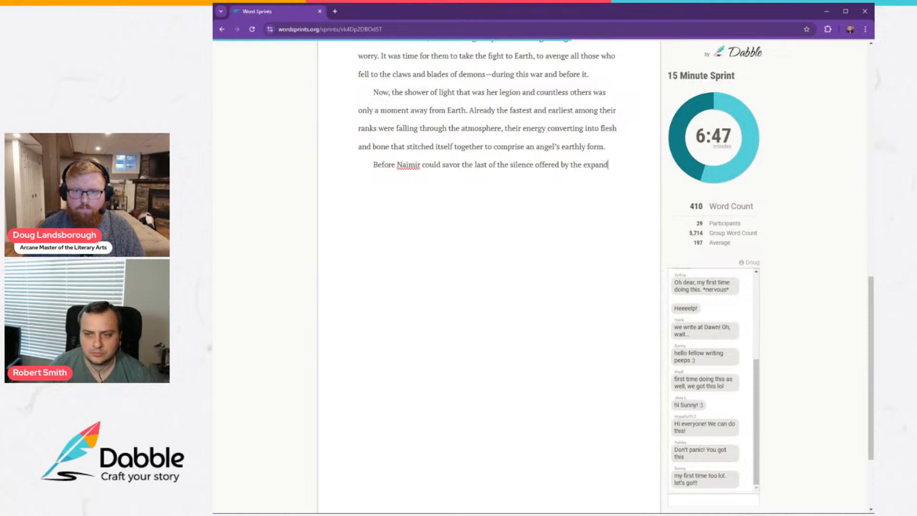
{"action": "key", "text": "BackSpace"}
{"action": "type", "text": "se of her Fathe"}
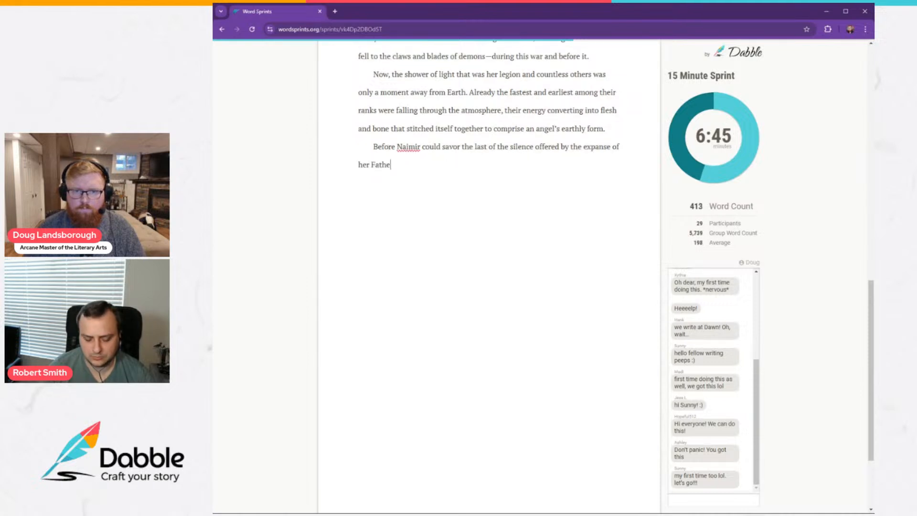
{"action": "type", "text": "r's creation"}
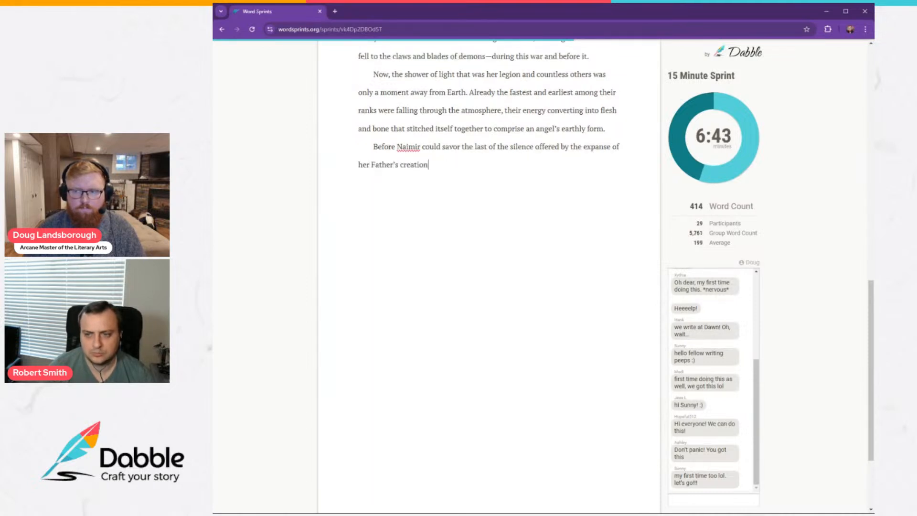
Finish the sentence with "her mind was assailed by the tormented screams of her siblings.".
{"action": "type", "text": "mind was"}
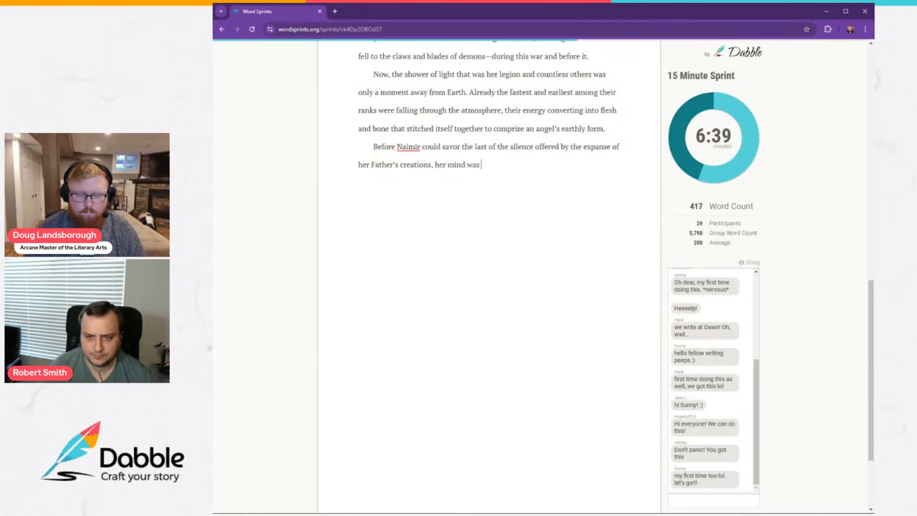
{"action": "type", "text": " assailed"}
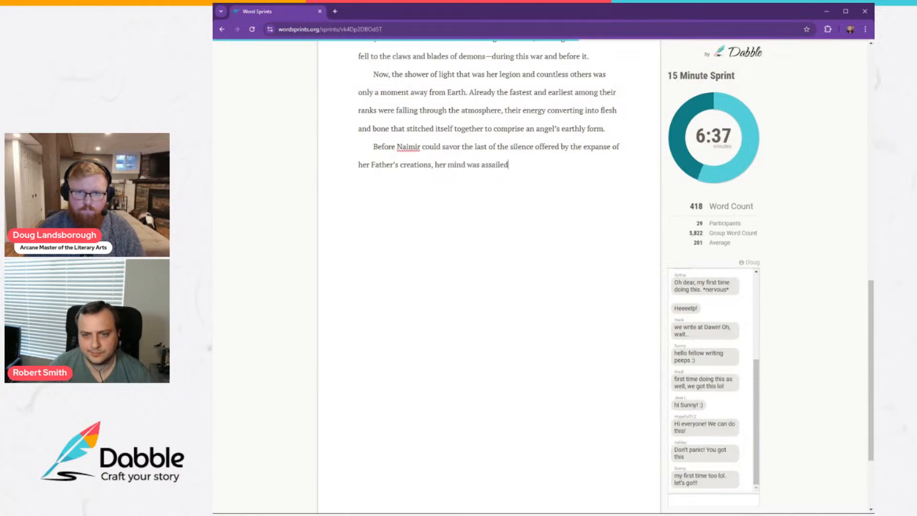
{"action": "type", "text": " by the tormen"}
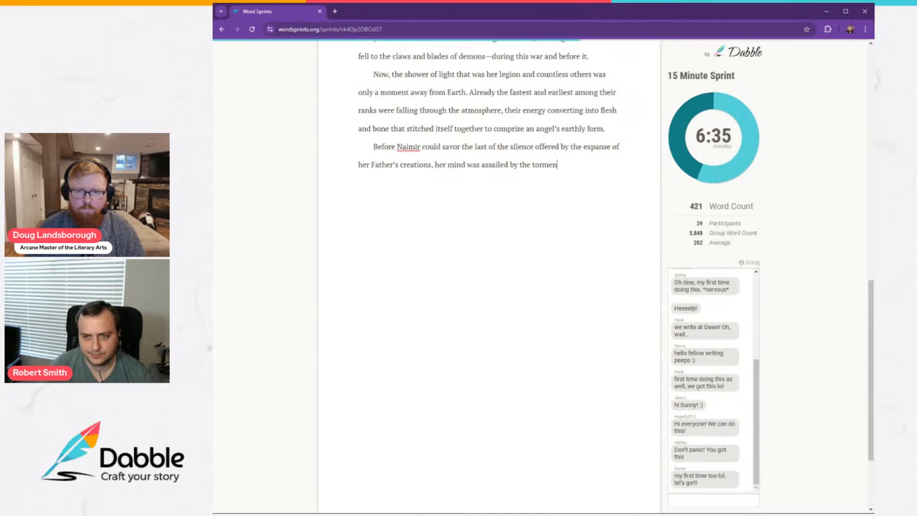
{"action": "type", "text": "ted screams o"}
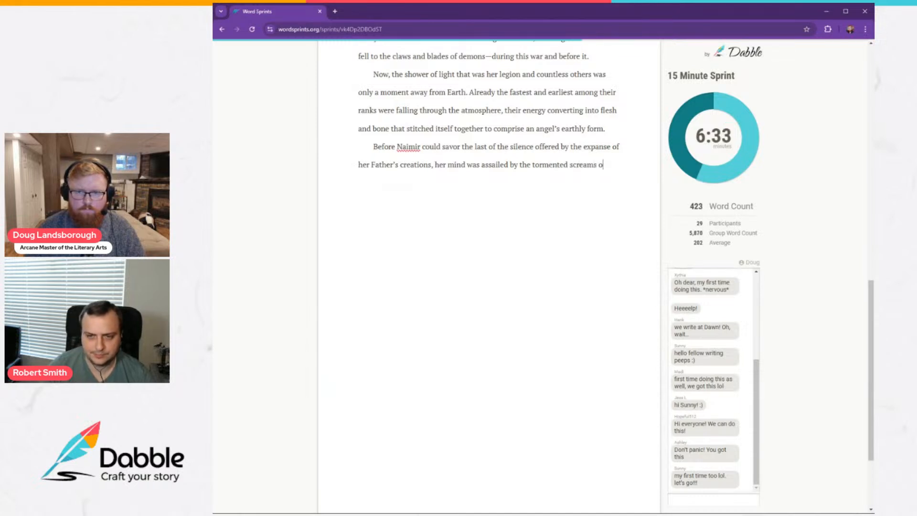
{"action": "type", "text": "f her sibling"}
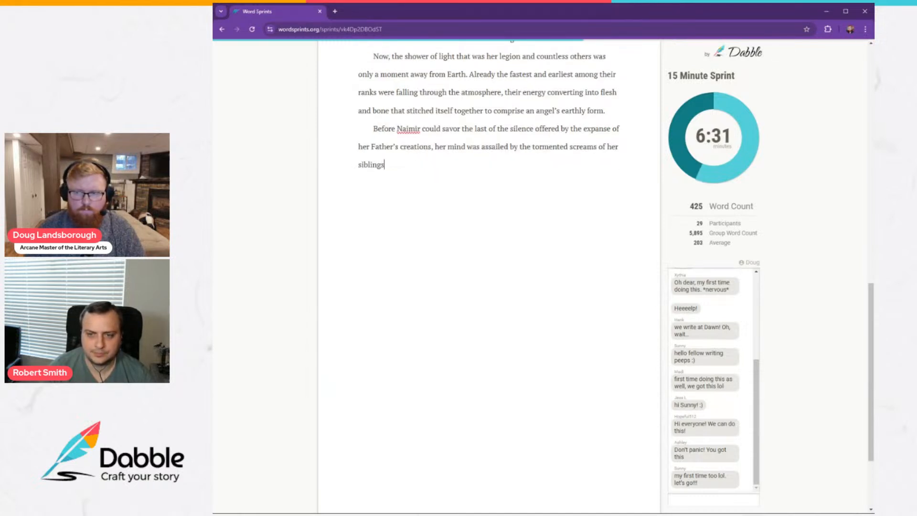
{"action": "type", "text": "s. "}
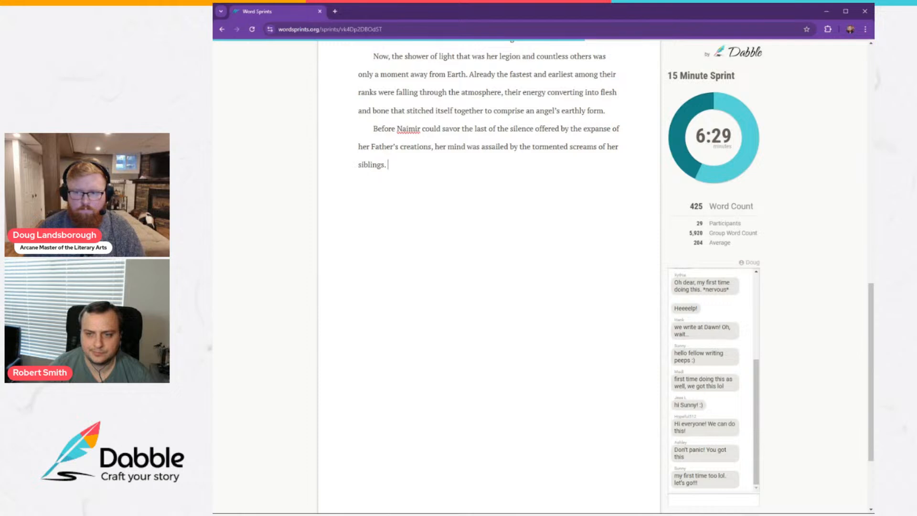
{"action": "type", "text": "Some of them let t"}
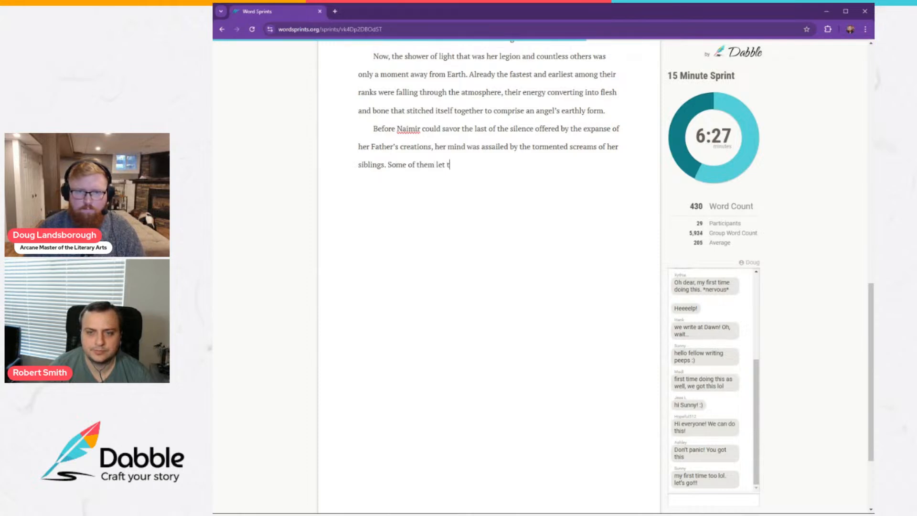
{"action": "type", "text": "heir agony r"}
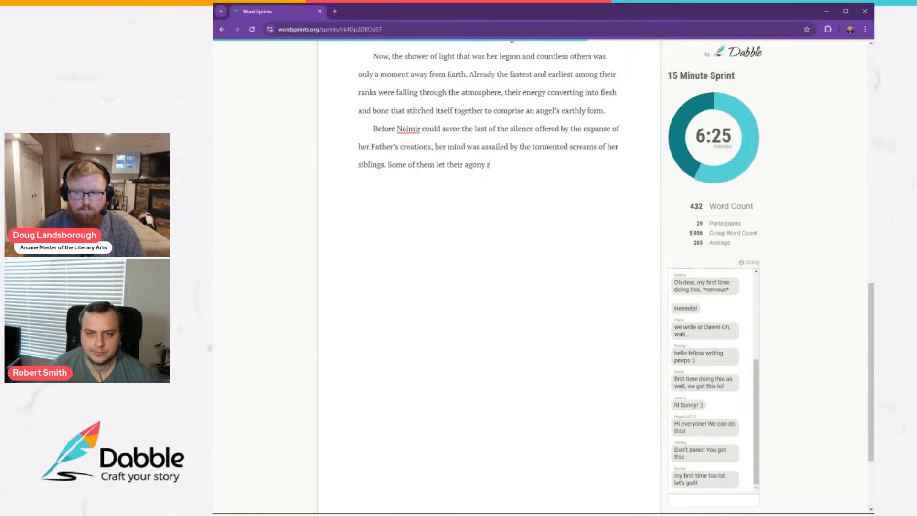
{"action": "type", "text": "everberate in bes"}
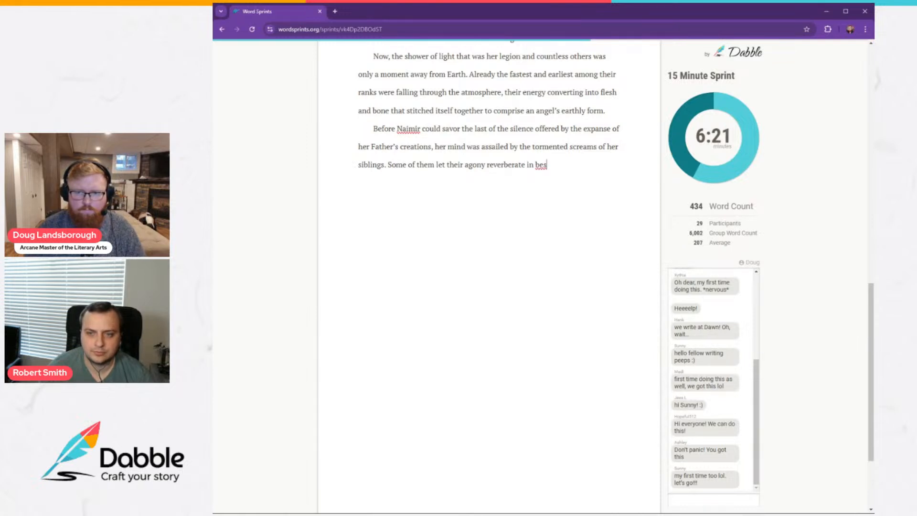
{"action": "type", "text": "tial roar"}
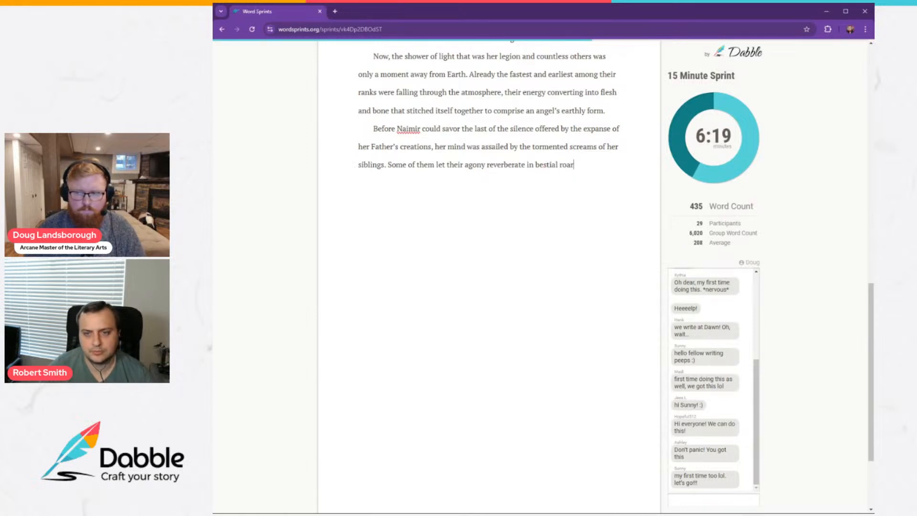
{"action": "type", "text": "s, while other"}
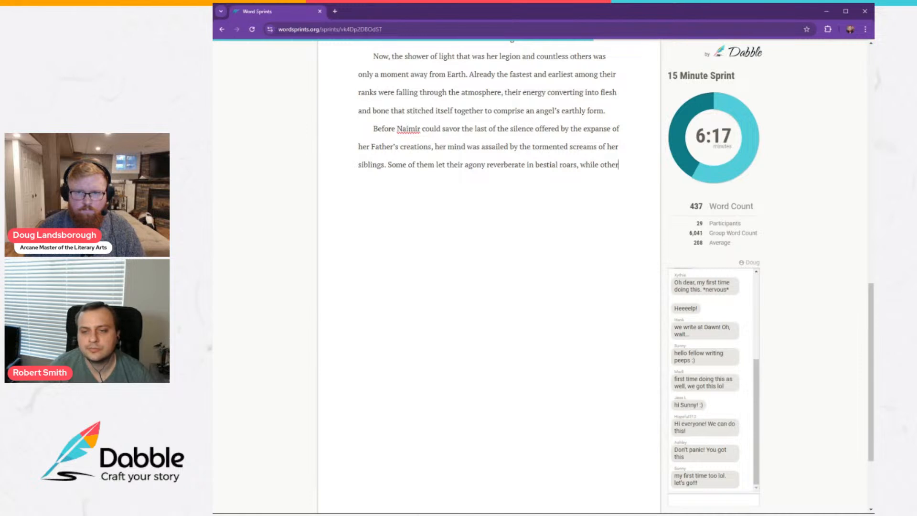
{"action": "type", "text": "s simply plea"}
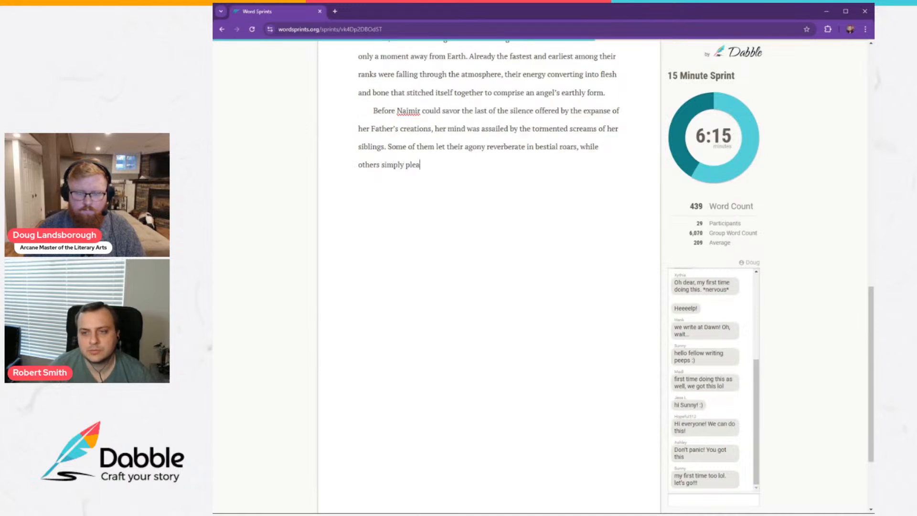
{"action": "type", "text": "ded for the "}
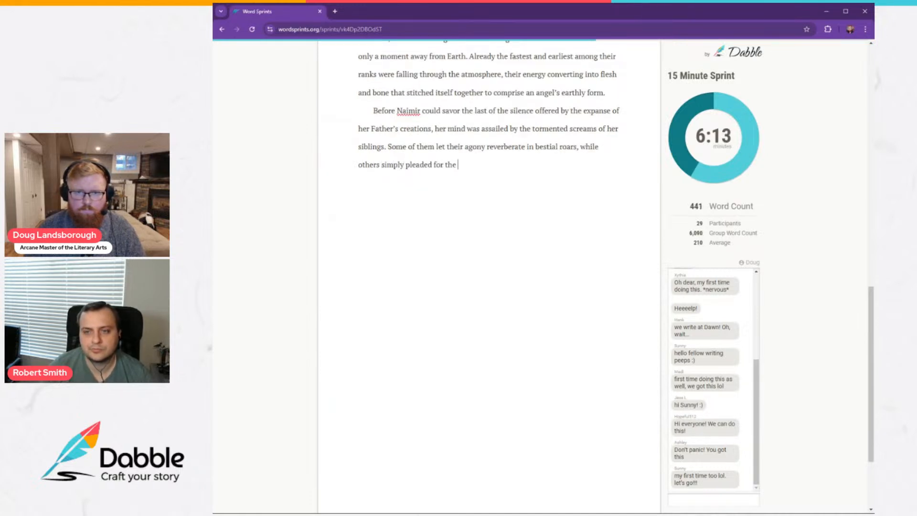
{"action": "type", "text": "pain to end."}
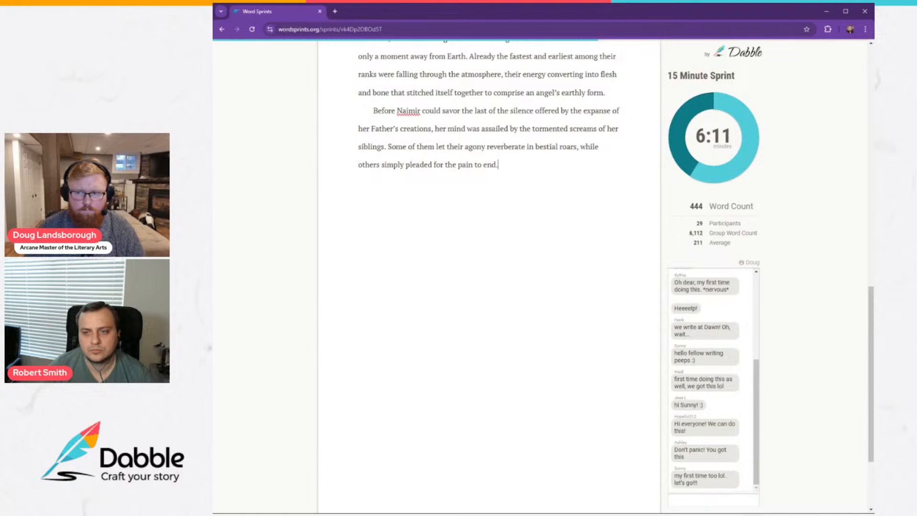
Start a new paragraph with "One by one, each voice was cut short".
{"action": "key", "text": "Return"}
Finish the sentence about the voices with ", only to be replaced by two or three more sharing the same anguish.".
{"action": "type", "text": "One"}
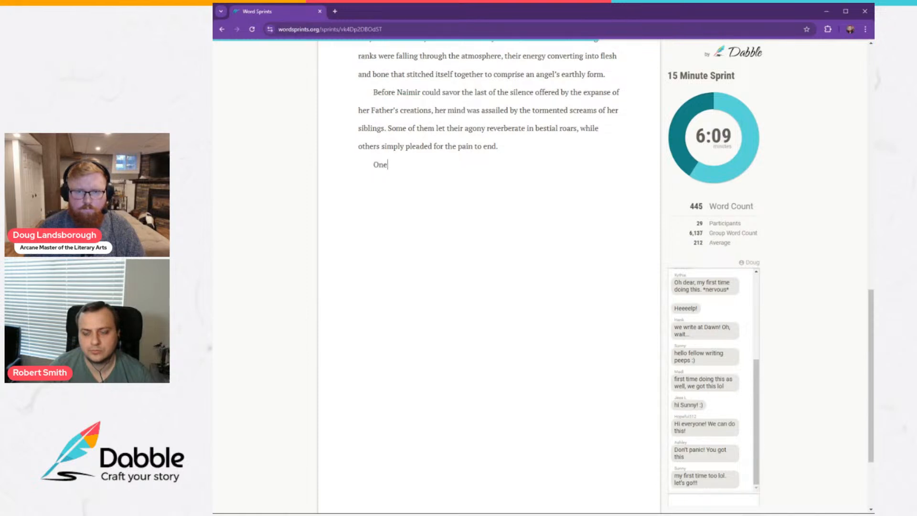
{"action": "type", "text": " by one, each"}
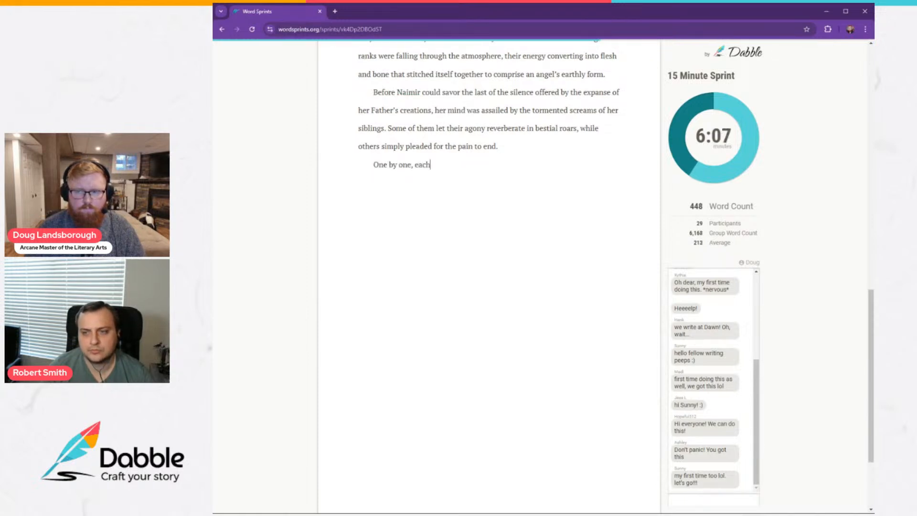
{"action": "type", "text": " voice "}
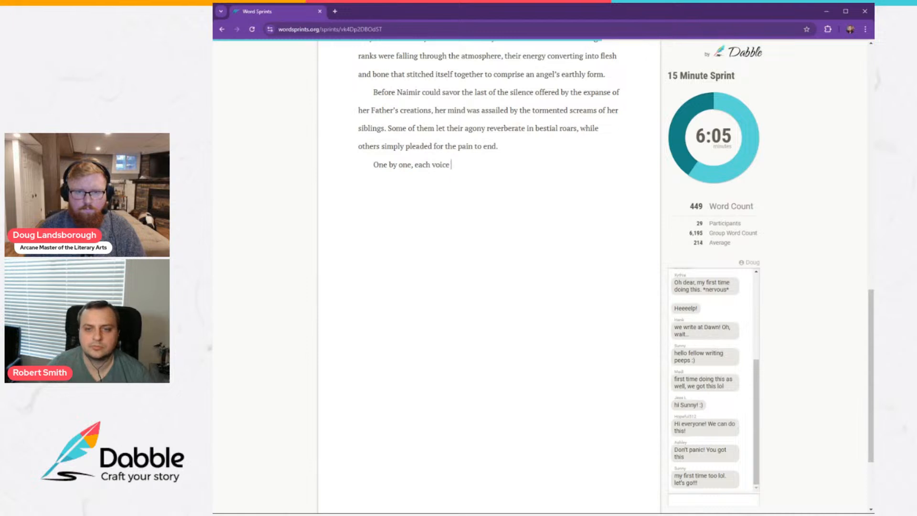
{"action": "type", "text": "was cut short, only to be replaced by two or three"}
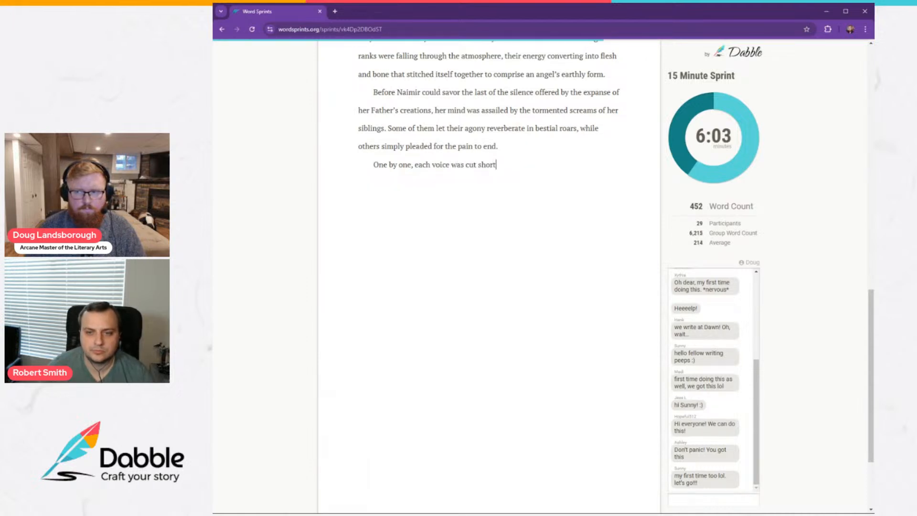
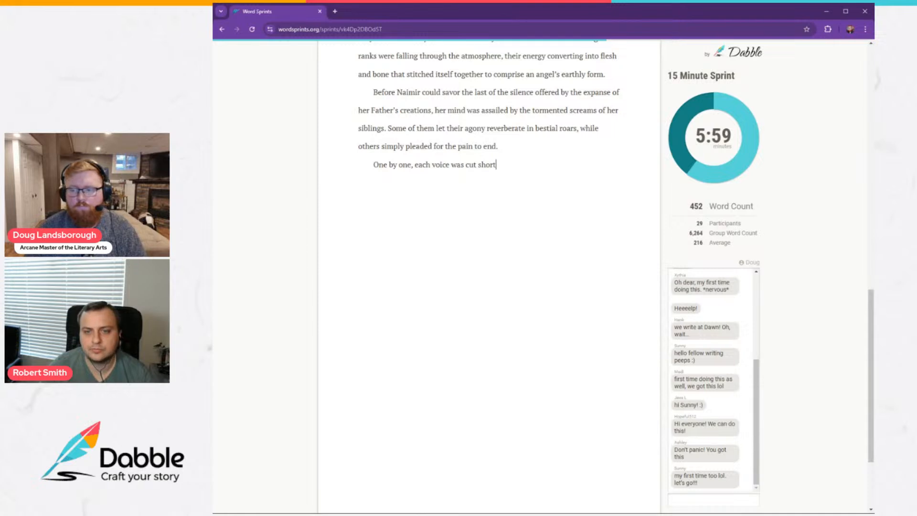
Start a new paragraph with "One by one, each voice was cut short".
Finish the sentence about the voices with ", only to be replaced by two or three more sharing the same anguish.".
{"action": "type", "text": "t"}
{"action": "type", "text": ", only"}
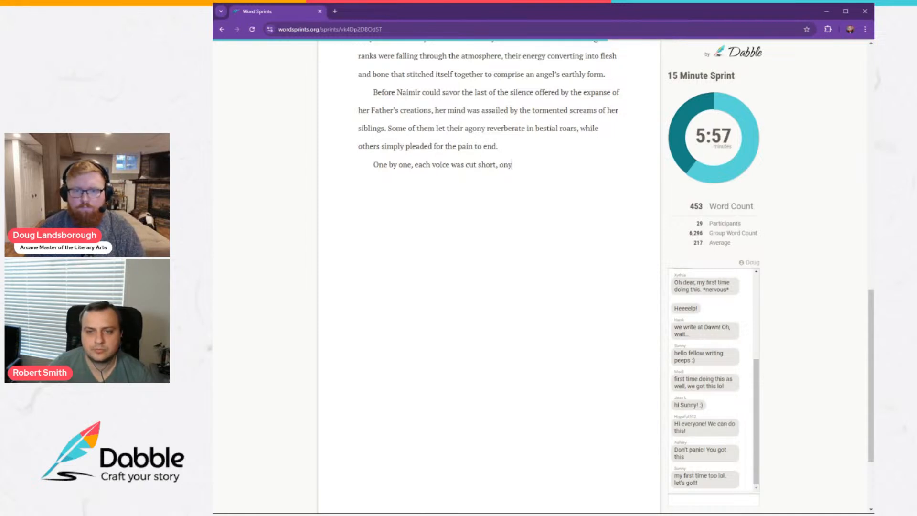
{"action": "type", "text": " to "}
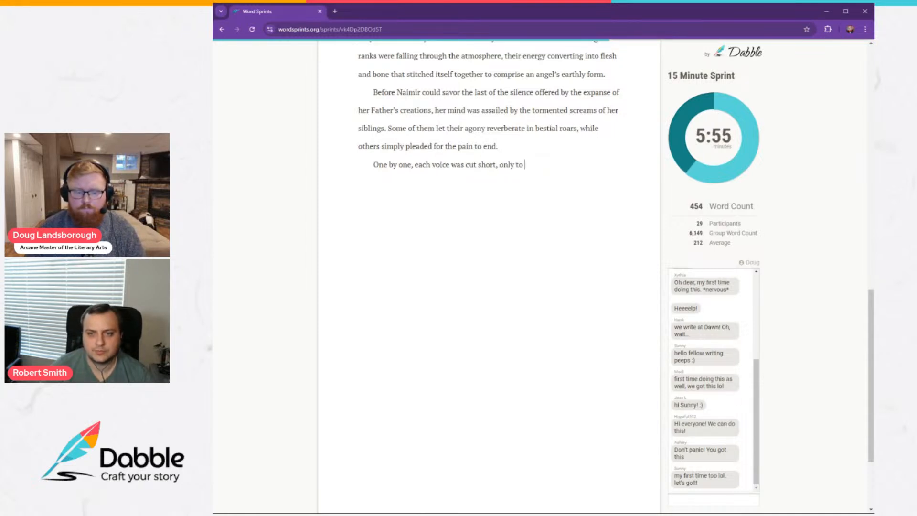
{"action": "type", "text": "be replaced by t"}
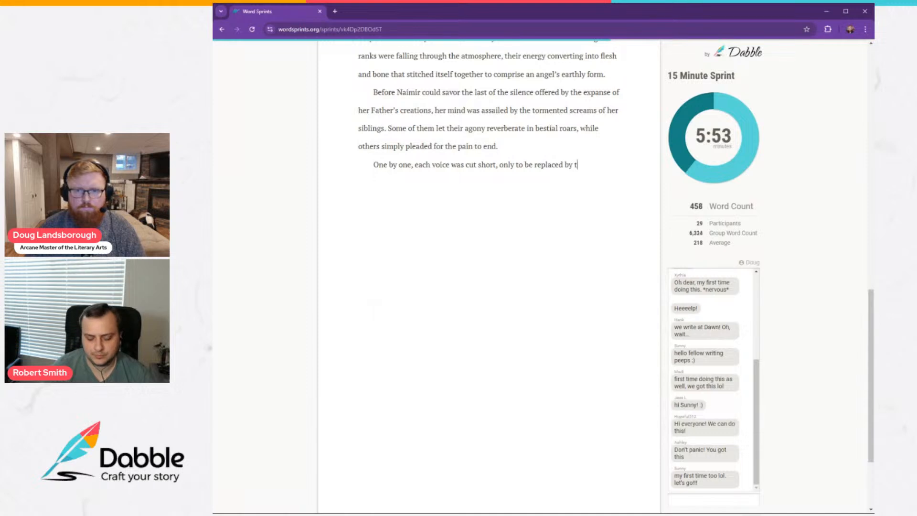
{"action": "type", "text": "wo or three mo"}
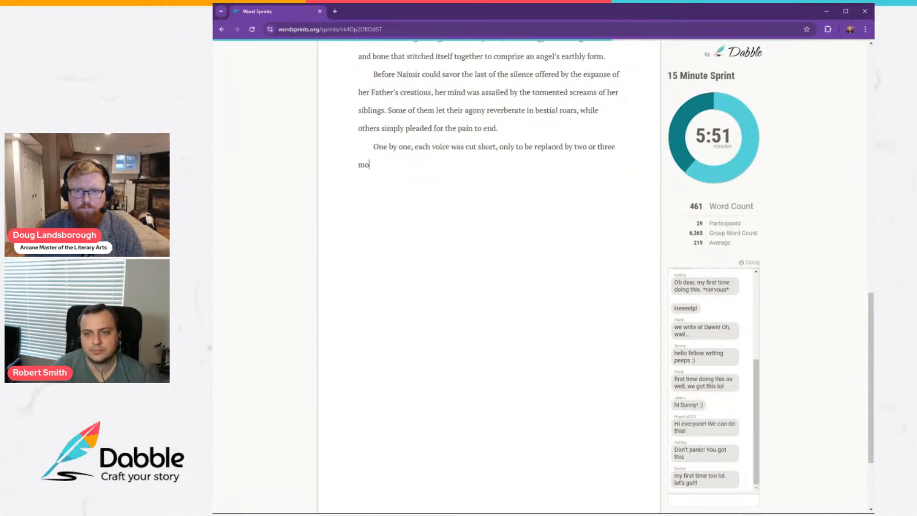
{"action": "type", "text": "re sharing the s"}
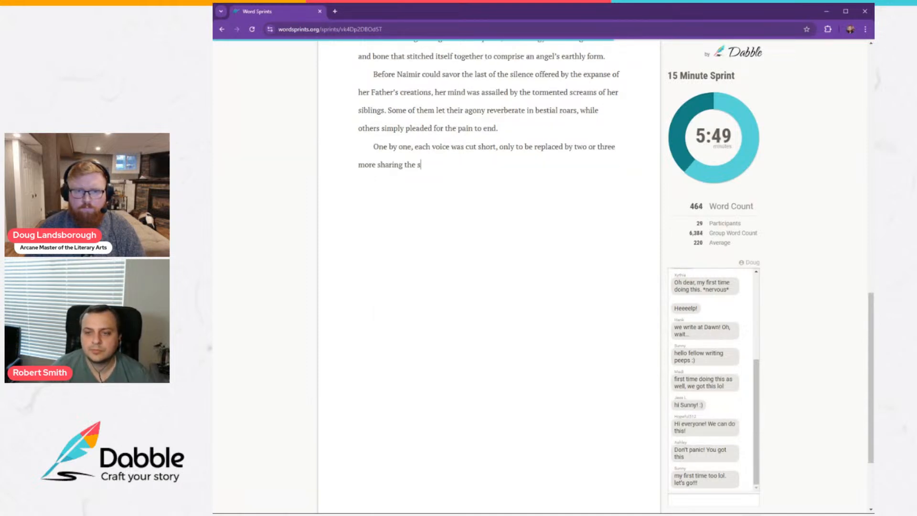
{"action": "type", "text": "ame angu"}
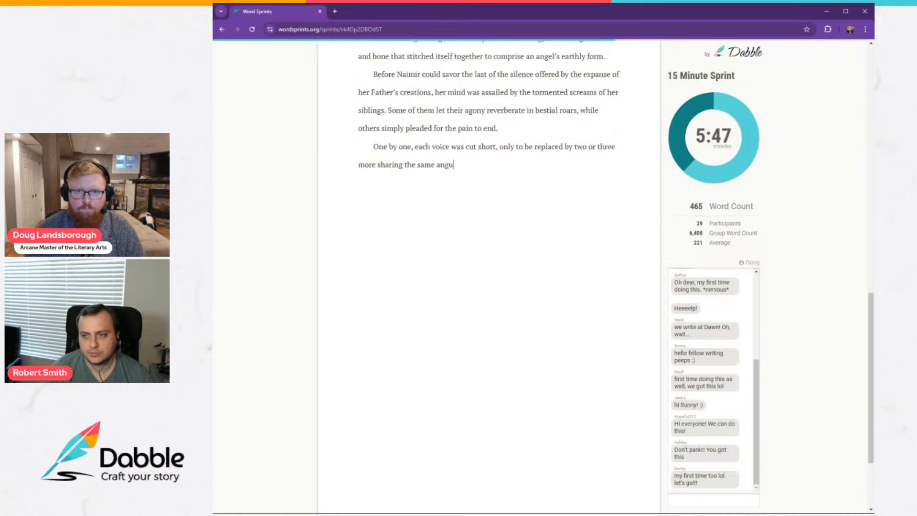
{"action": "type", "text": "ish."}
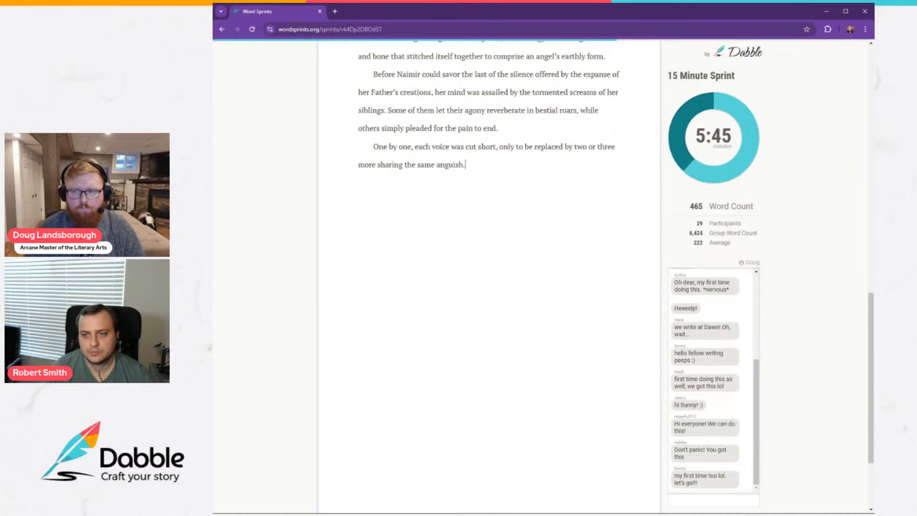
Start a new paragraph with "The clouds." in italics, followed by "Emmanuel's voice filled Naimir's thoughts." in regular text.
{"action": "key", "text": "Return"}
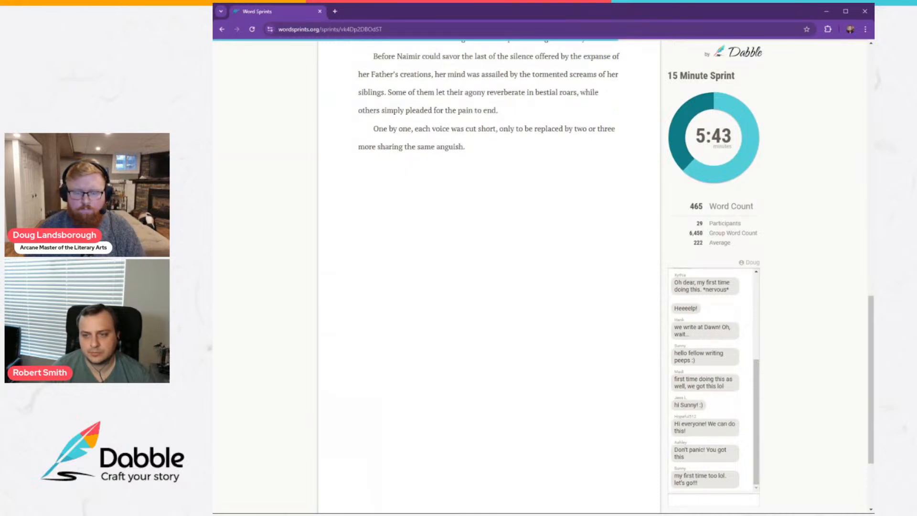
{"action": "type", "text": "The clouds"}
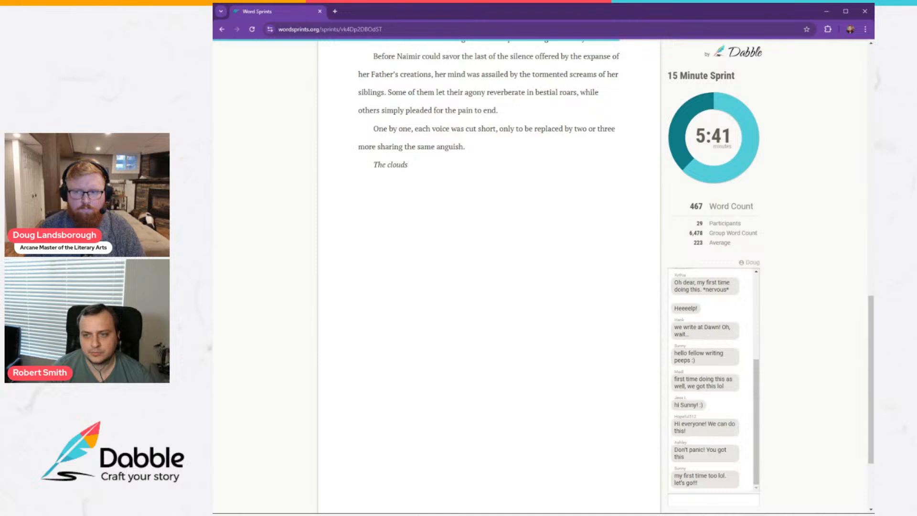
{"action": "type", "text": ". E"}
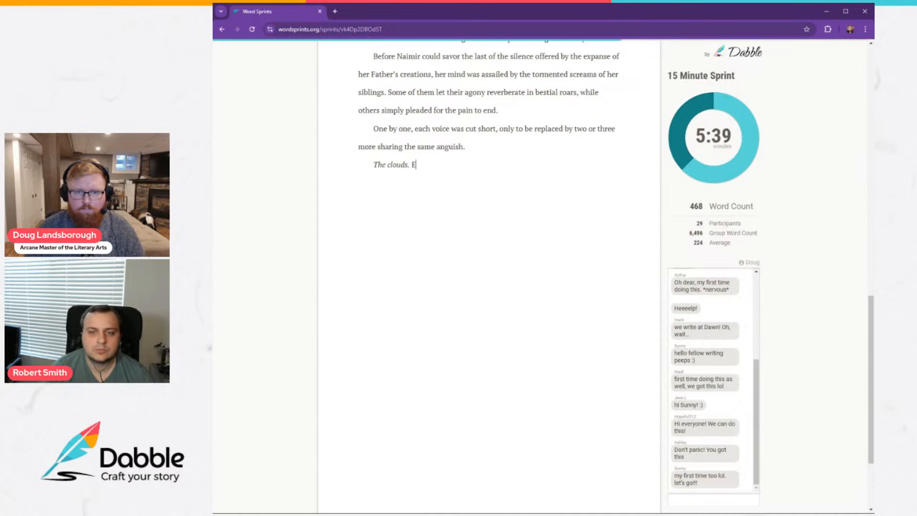
{"action": "type", "text": "mmanuel's "}
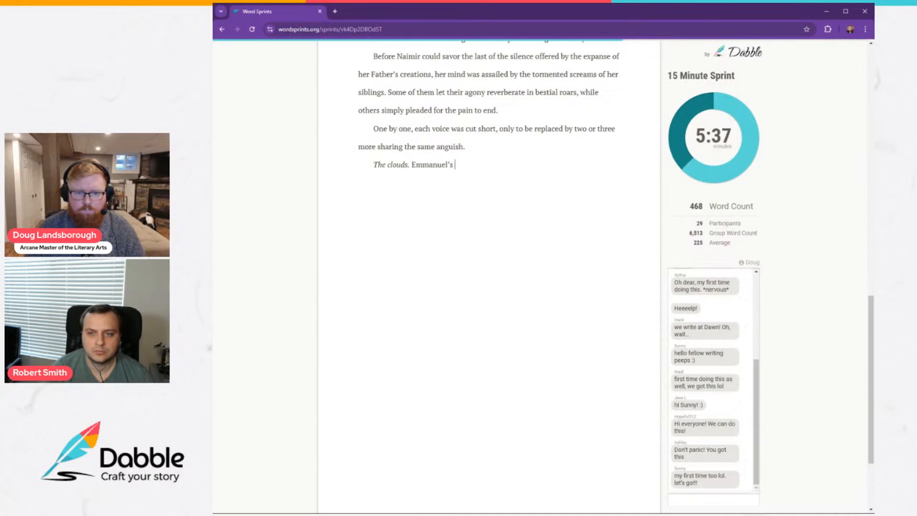
{"action": "type", "text": "voice filled Nai"}
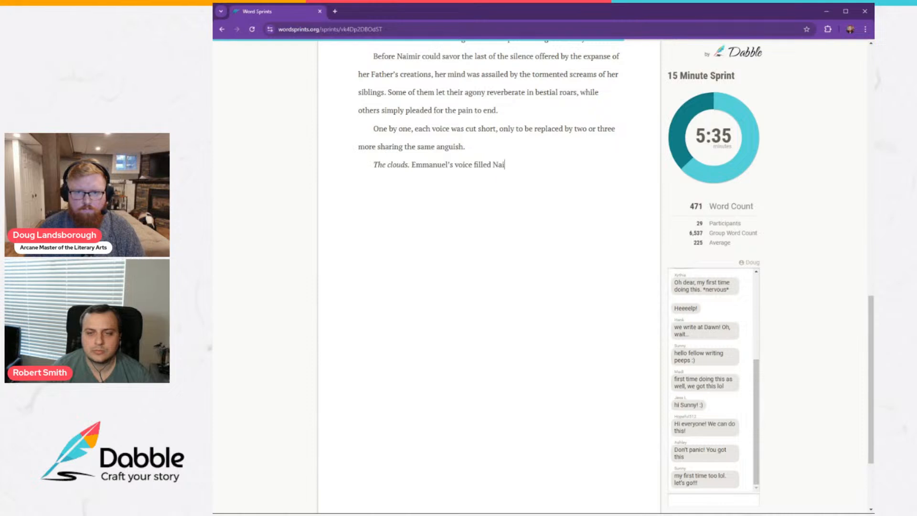
{"action": "type", "text": "mir's thoughs."}
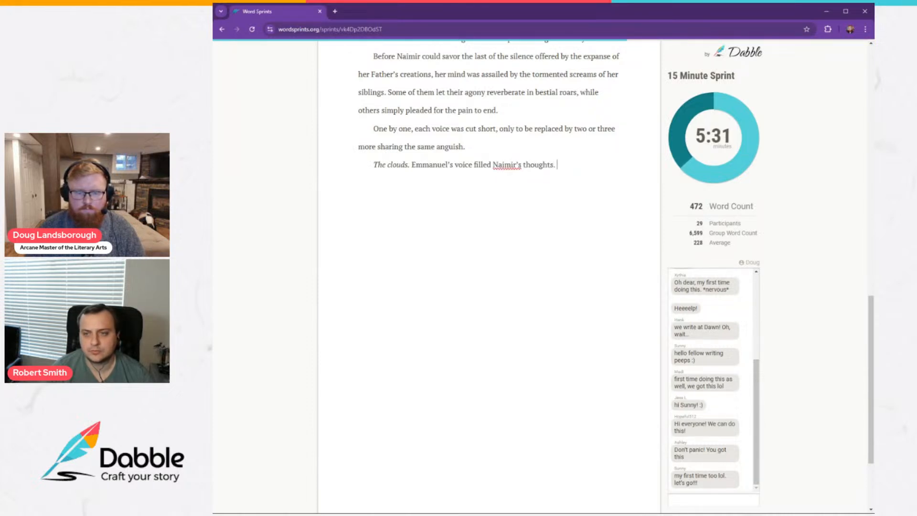
{"action": "type", "text": " Do"}
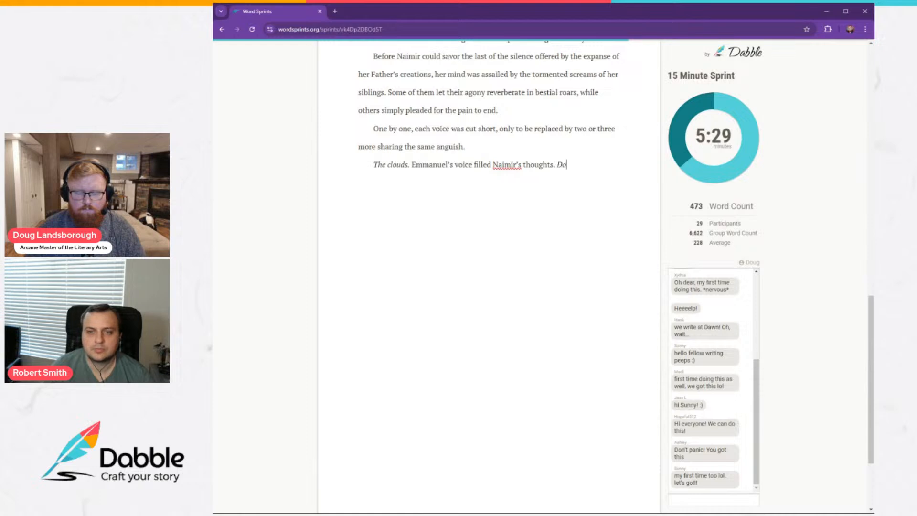
{"action": "type", "text": " not enter the cl"}
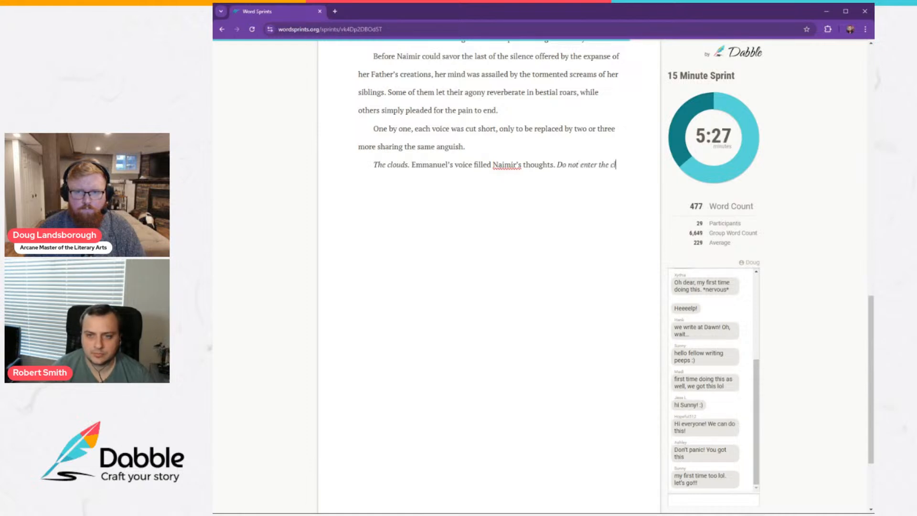
{"action": "type", "text": "ouds. Aim"}
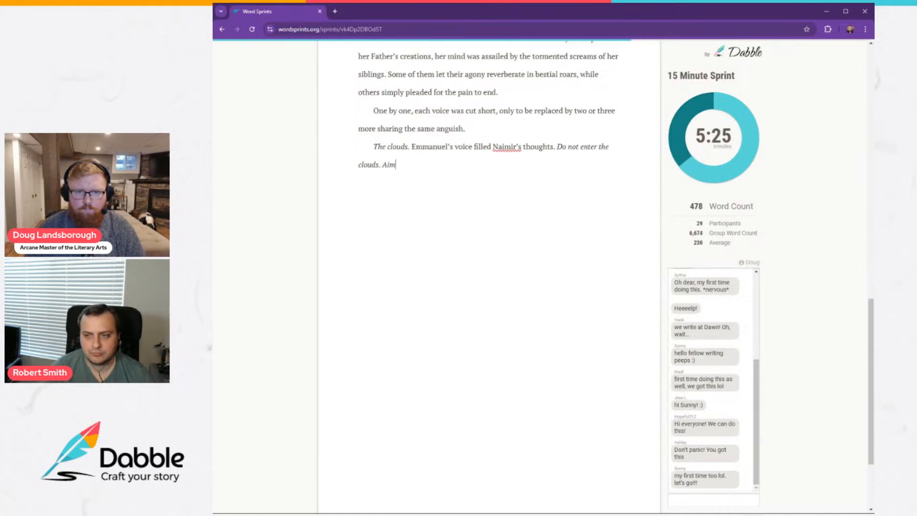
{"action": "type", "text": " for the spac"}
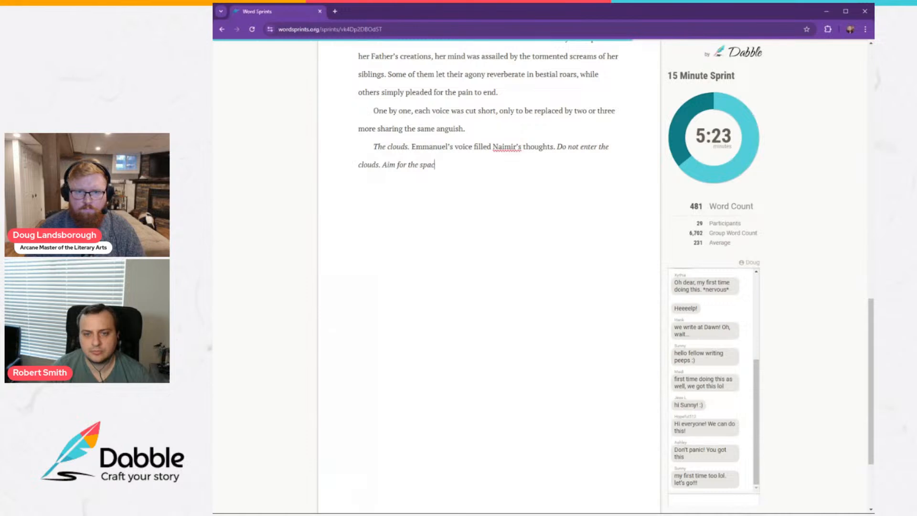
{"action": "type", "text": "es between"}
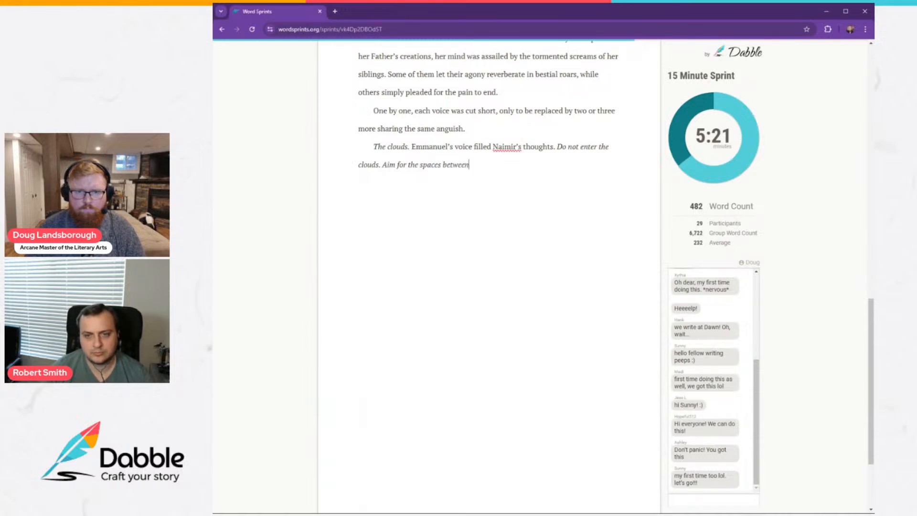
{"action": "type", "text": "."}
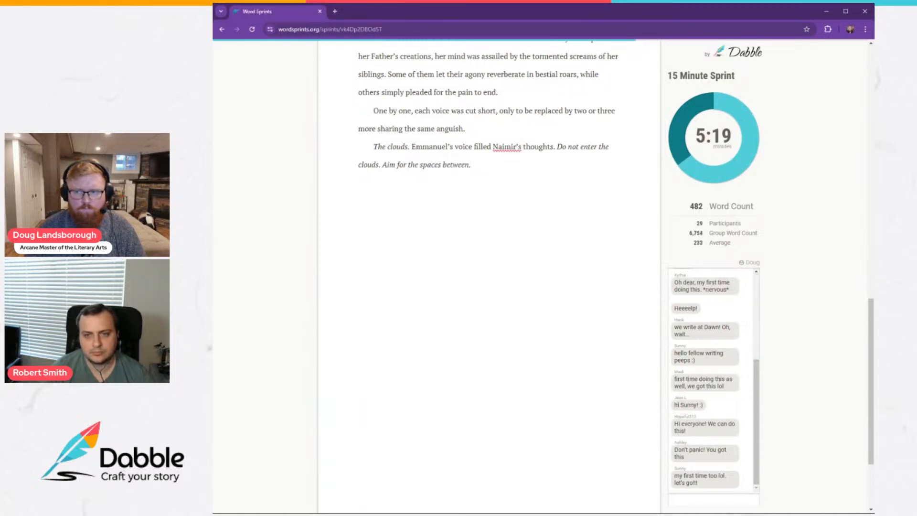
Start a new non-italic paragraph with "With despair echoing through the atoms that made her,".
{"action": "key", "text": "Return"}
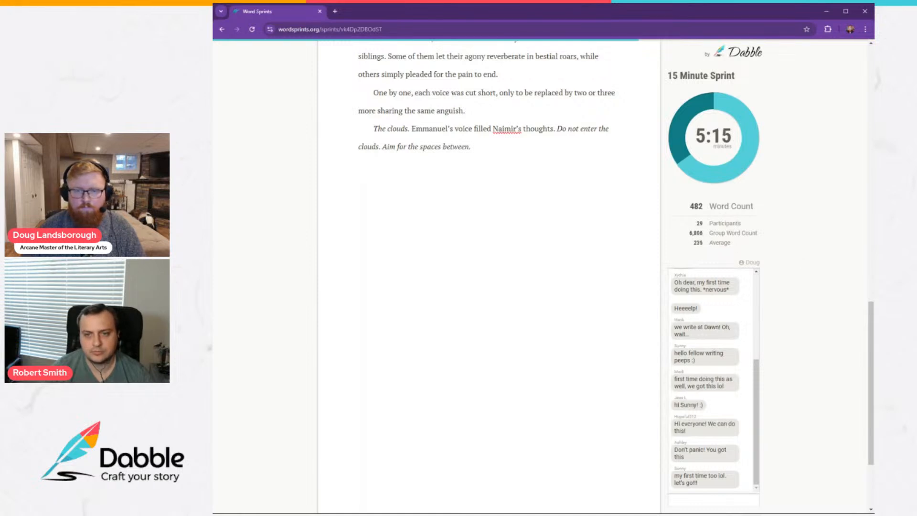
{"action": "type", "text": "W"}
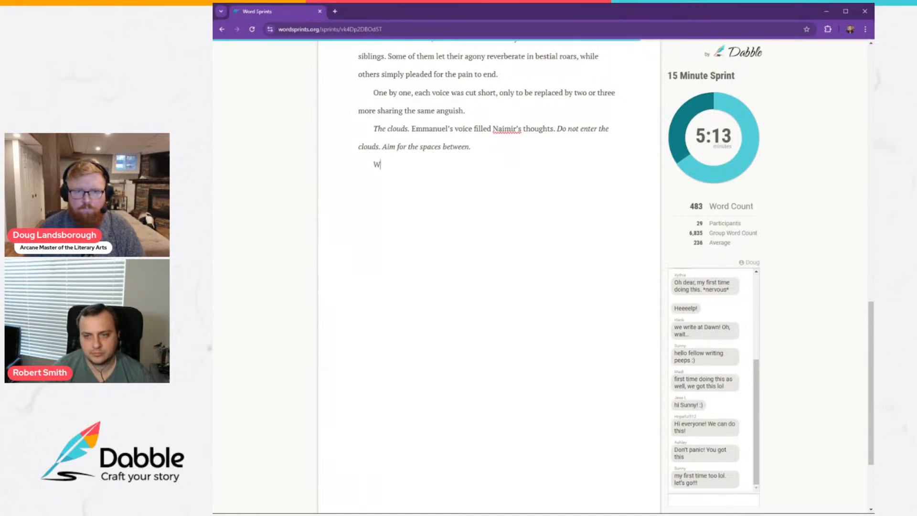
{"action": "type", "text": "ith d"}
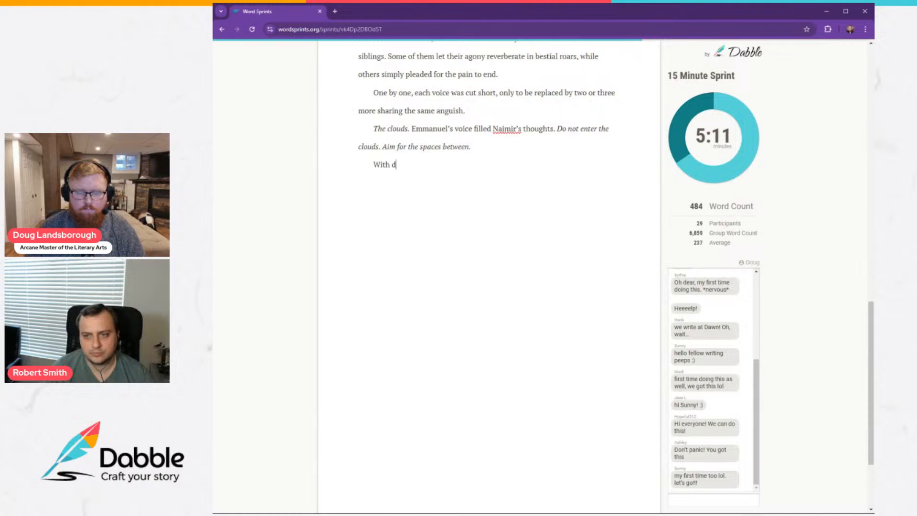
{"action": "type", "text": "espair echo"}
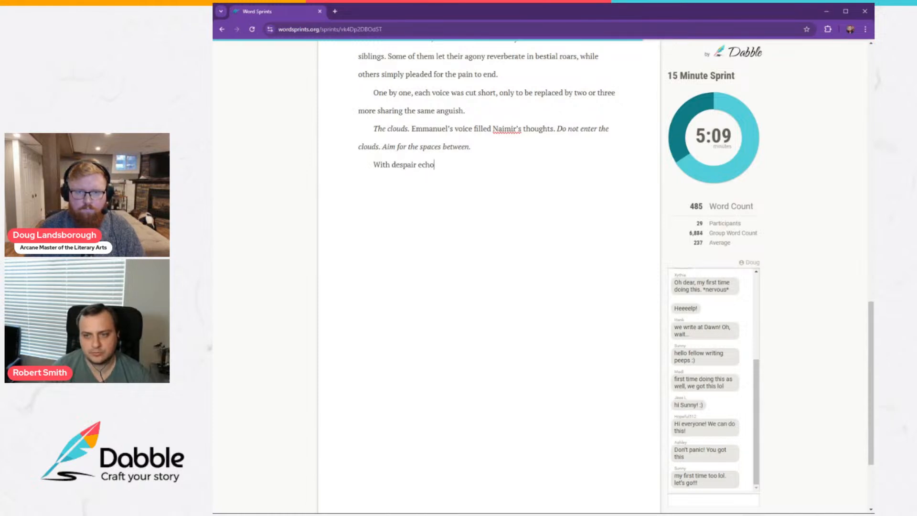
{"action": "type", "text": "ing through the"}
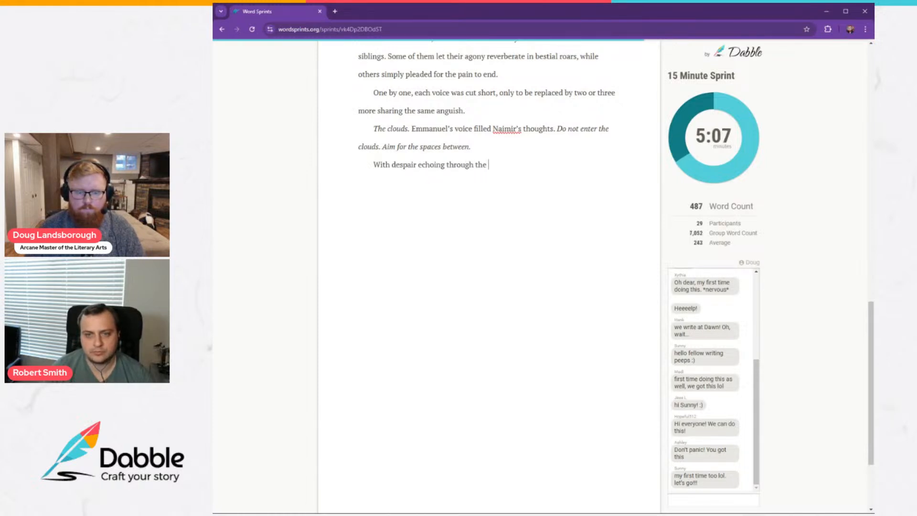
{"action": "type", "text": " atoms t"}
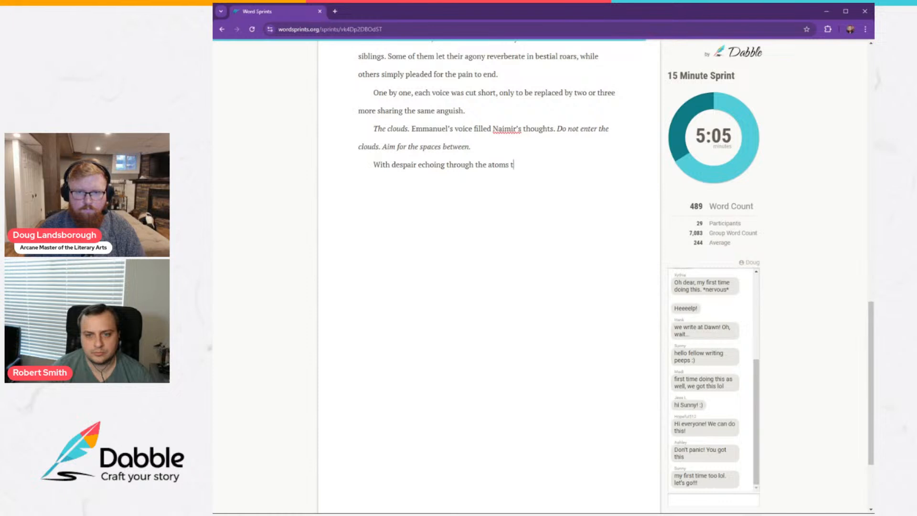
{"action": "type", "text": "hat made her,"}
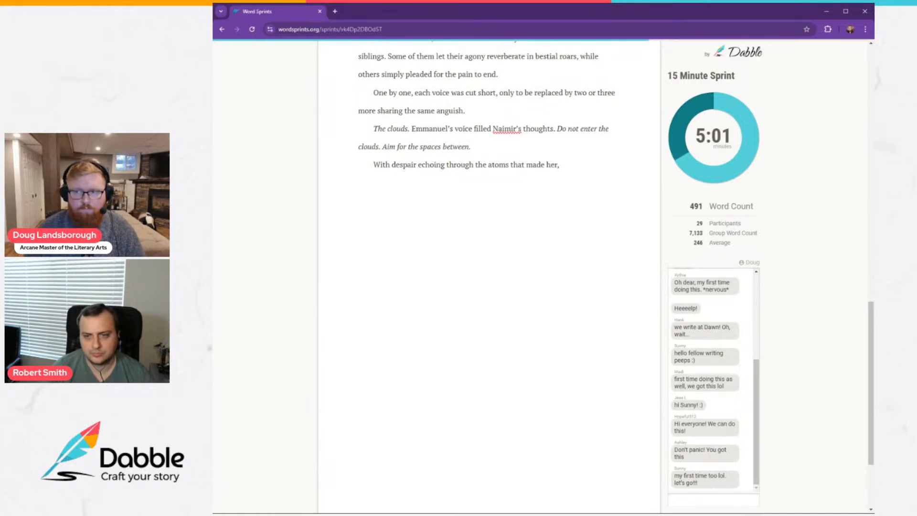
{"action": "type", "text": " Naimir found it"}
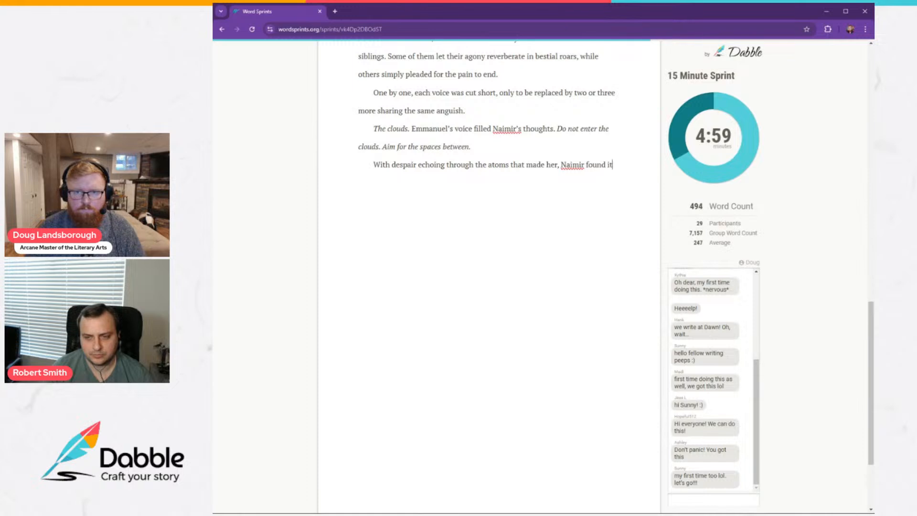
{"action": "type", "text": " difficul"}
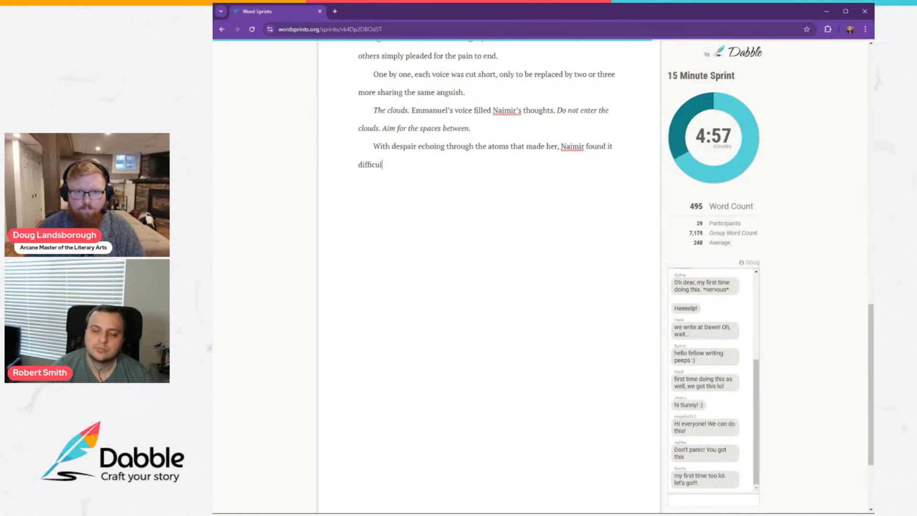
{"action": "type", "text": "t to even he"}
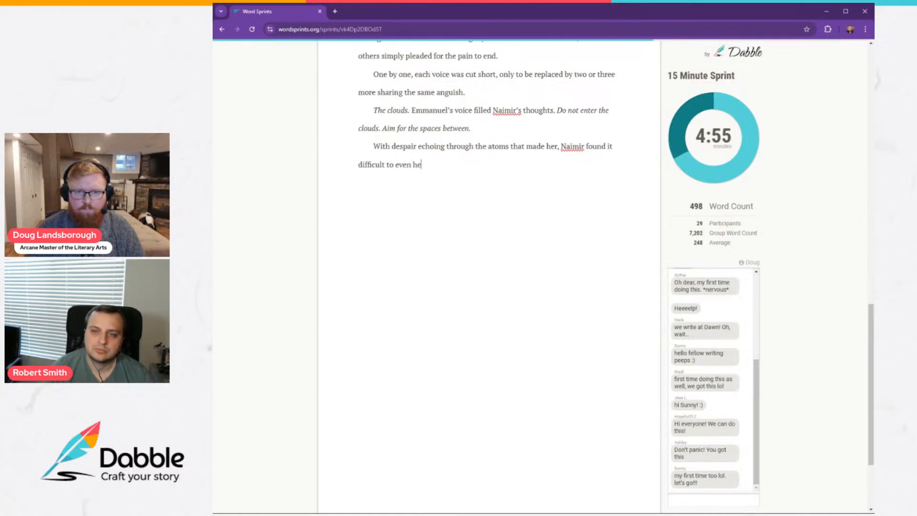
{"action": "type", "text": "ar her c"}
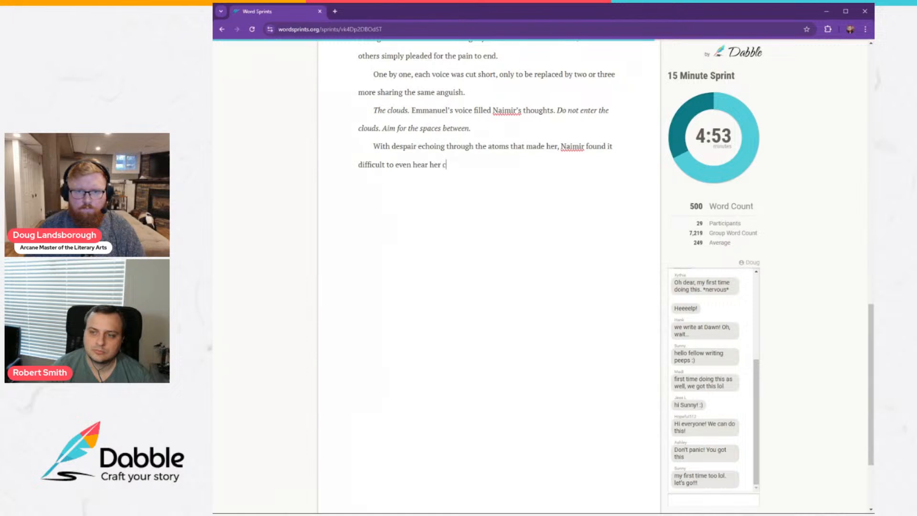
{"action": "type", "text": "ommander's words"}
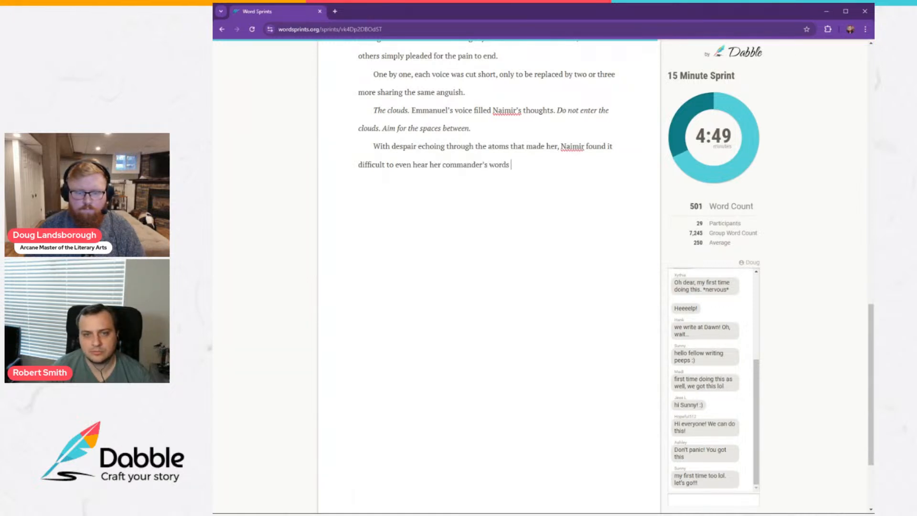
{"action": "type", "text": " underneath the "}
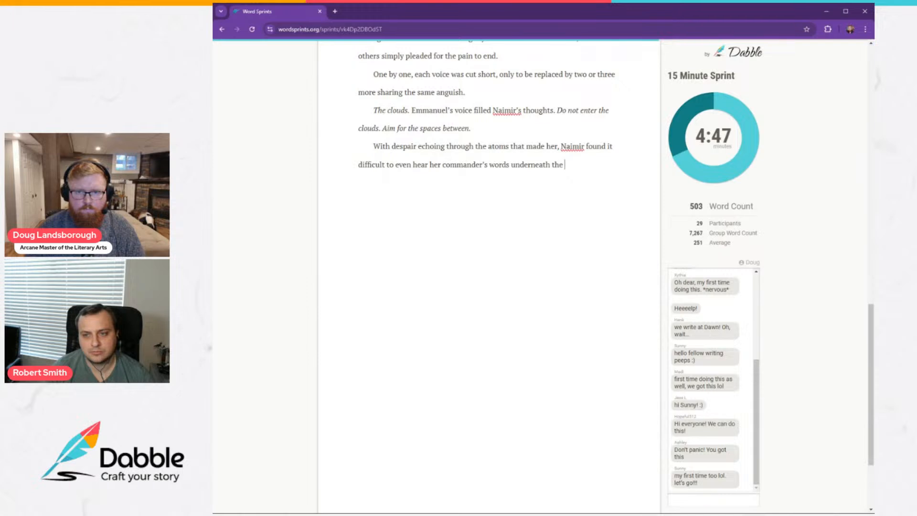
{"action": "type", "text": "wails."}
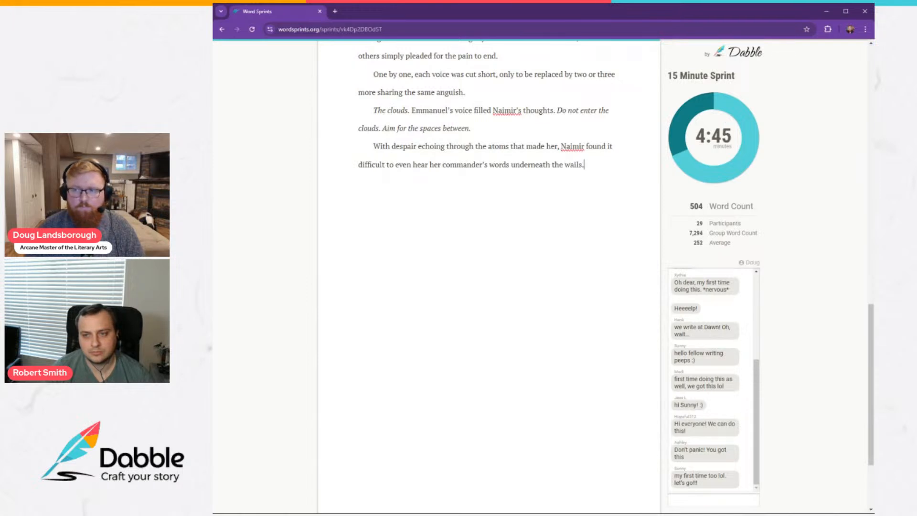
Replace the last sentence's final period with ", much less orient herself away from the black clouds that spread over the planet.".
{"action": "key", "text": "BackSpace"}
{"action": "type", "text": ", m"}
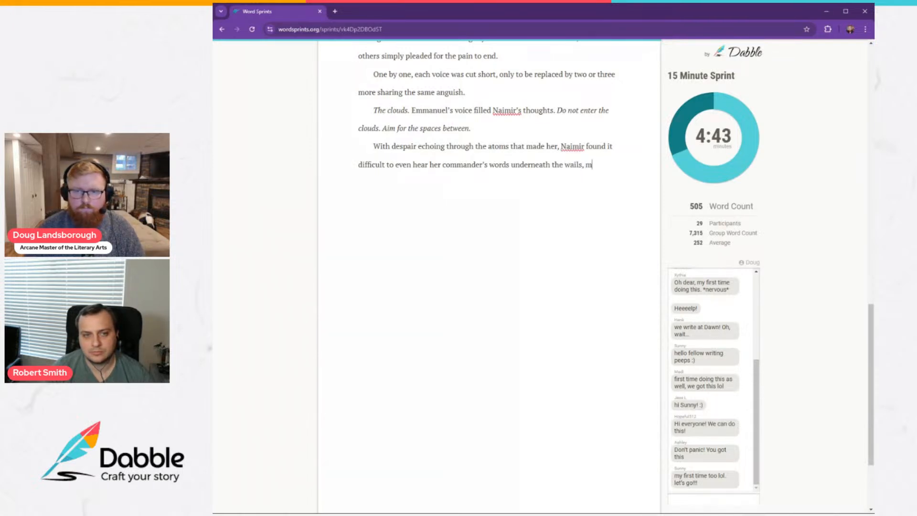
{"action": "type", "text": "uch less ori"}
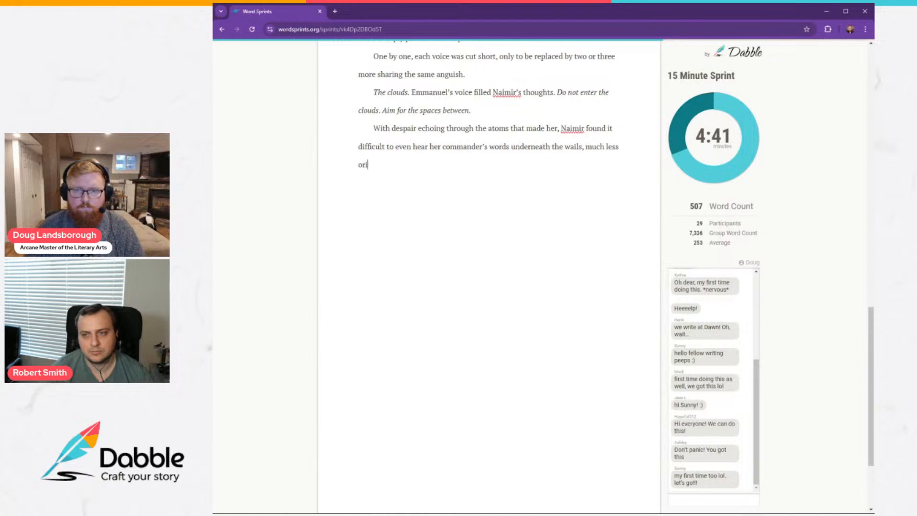
{"action": "type", "text": "ent herself "}
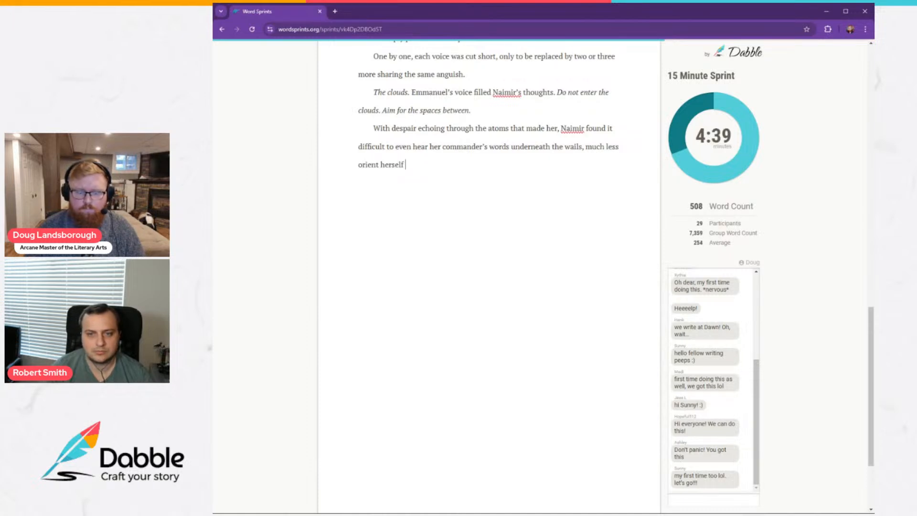
{"action": "type", "text": "away from th"}
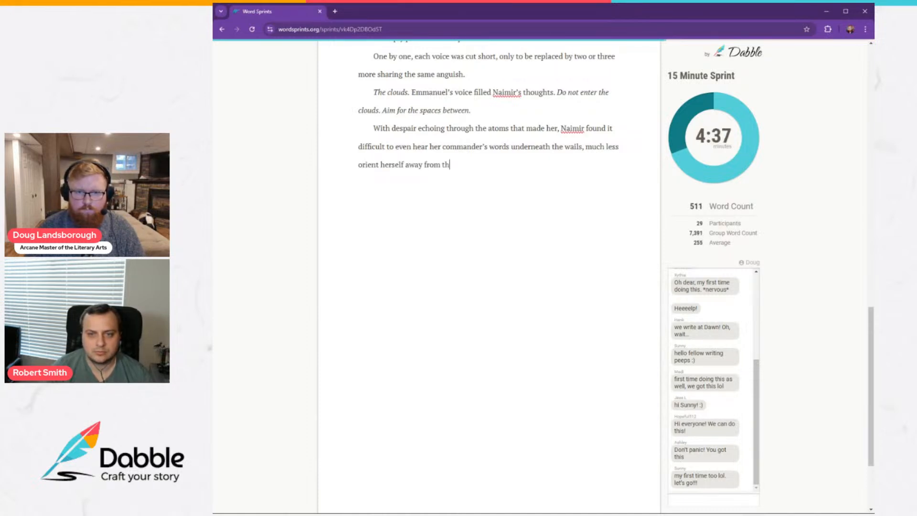
{"action": "type", "text": "e black clouds tha"}
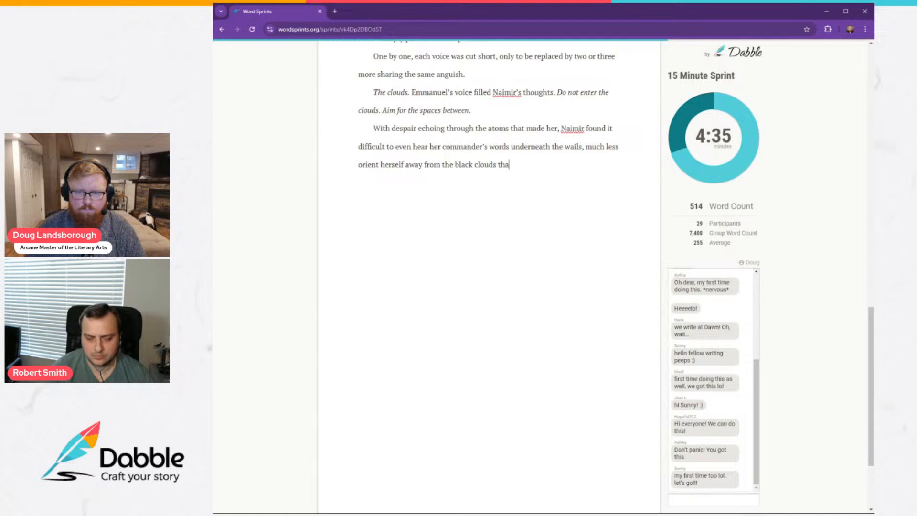
{"action": "type", "text": "t spread over "}
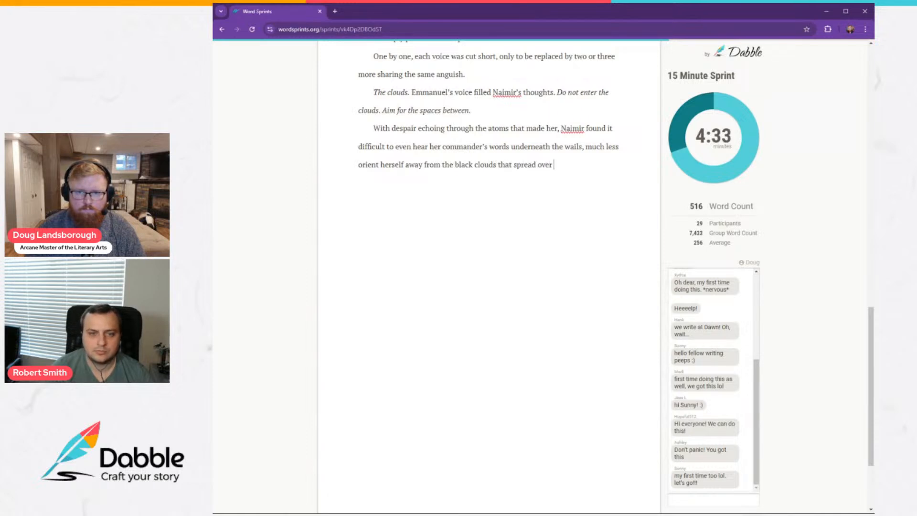
{"action": "type", "text": "the planet. "}
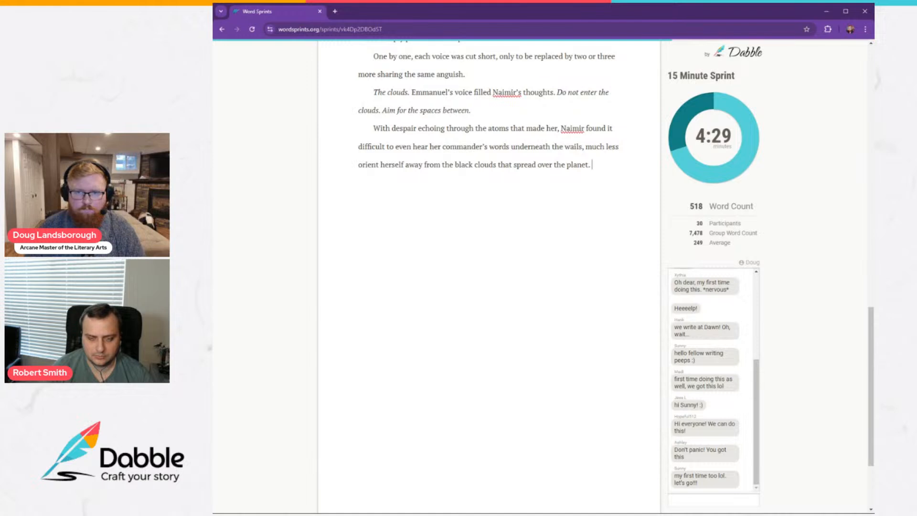
{"action": "type", "text": "She had mil"}
{"action": "type", "text": "li"}
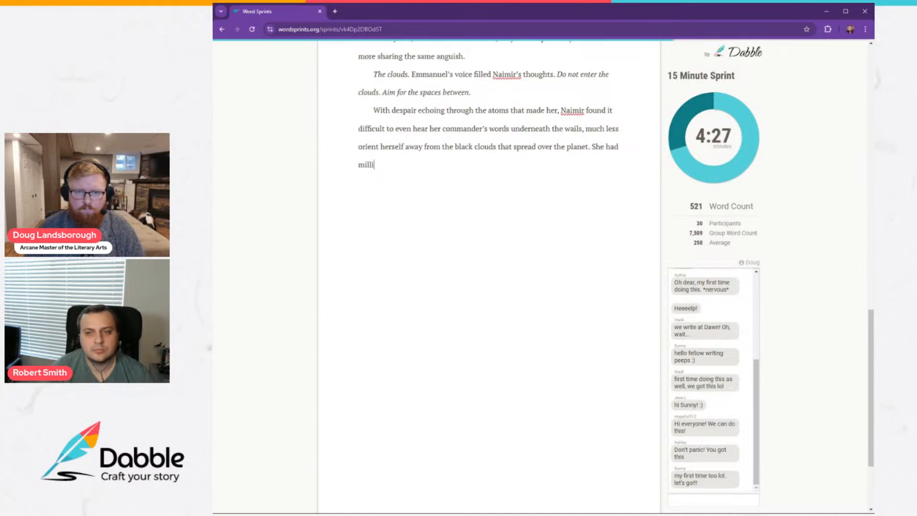
{"action": "type", "text": "seconds to rea"}
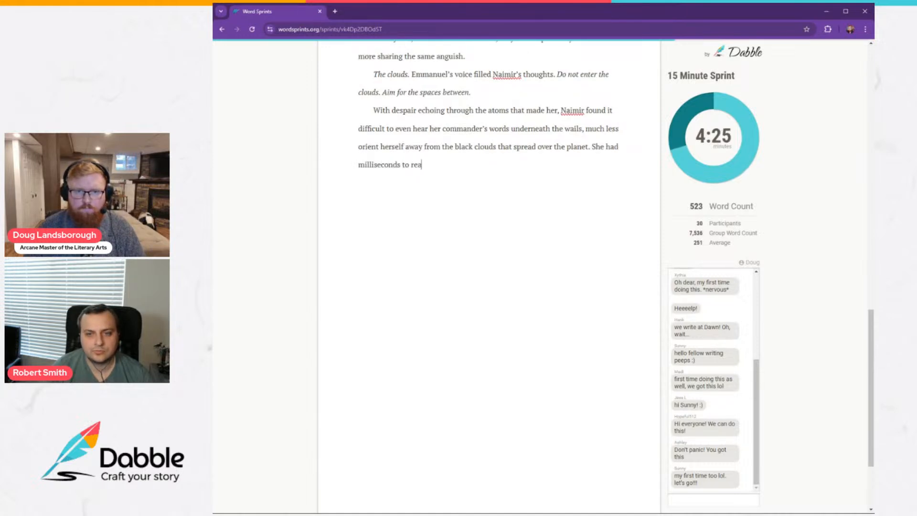
{"action": "type", "text": "ct"}
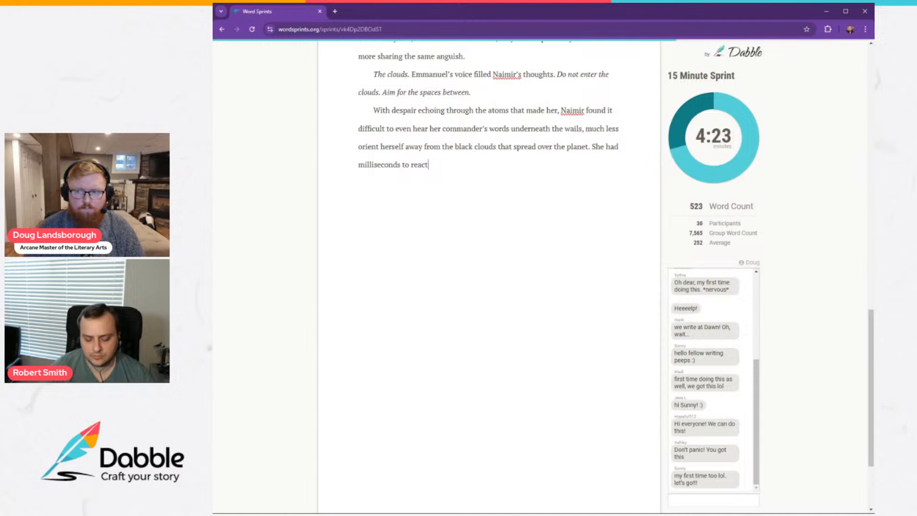
{"action": "type", "text": ", barely "}
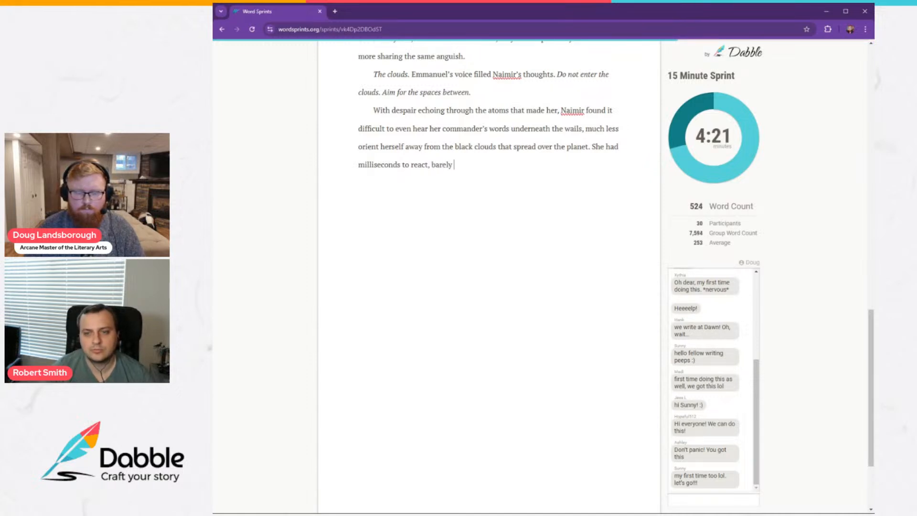
{"action": "type", "text": "enough time to tw"}
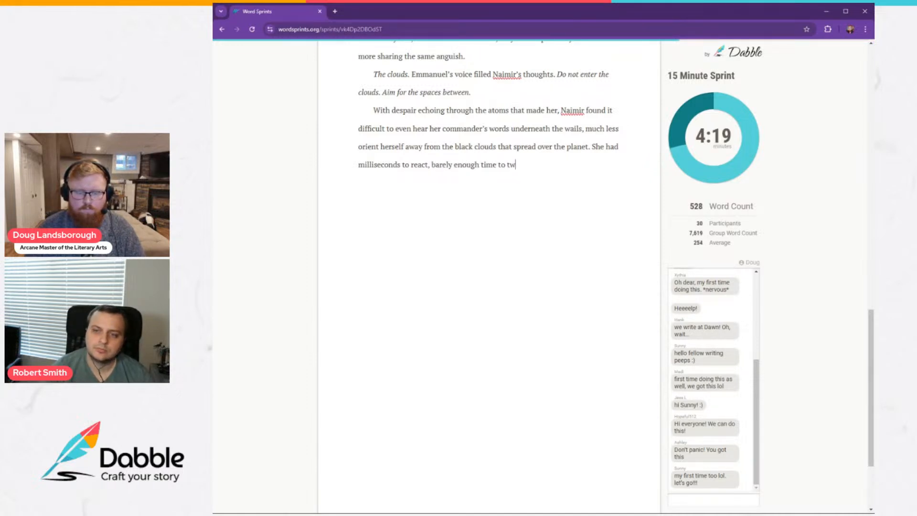
{"action": "type", "text": "ist her tra"}
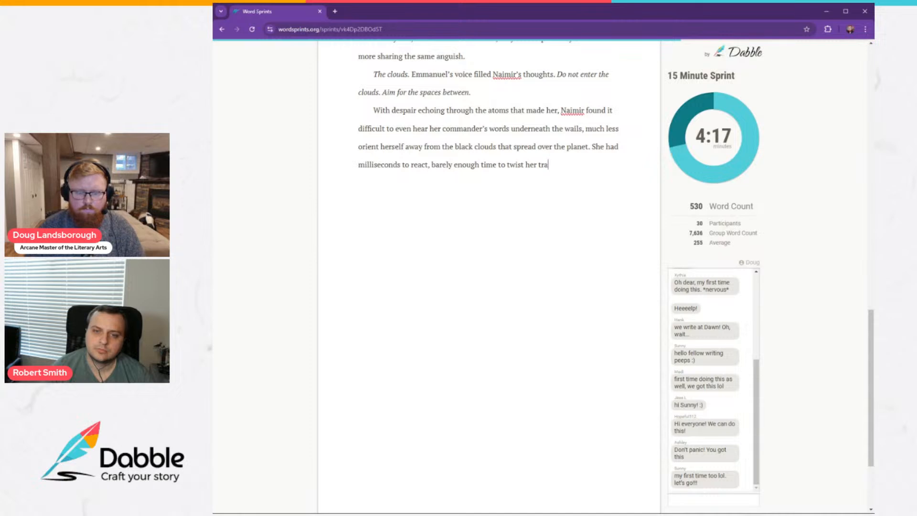
{"action": "type", "text": "jectory"}
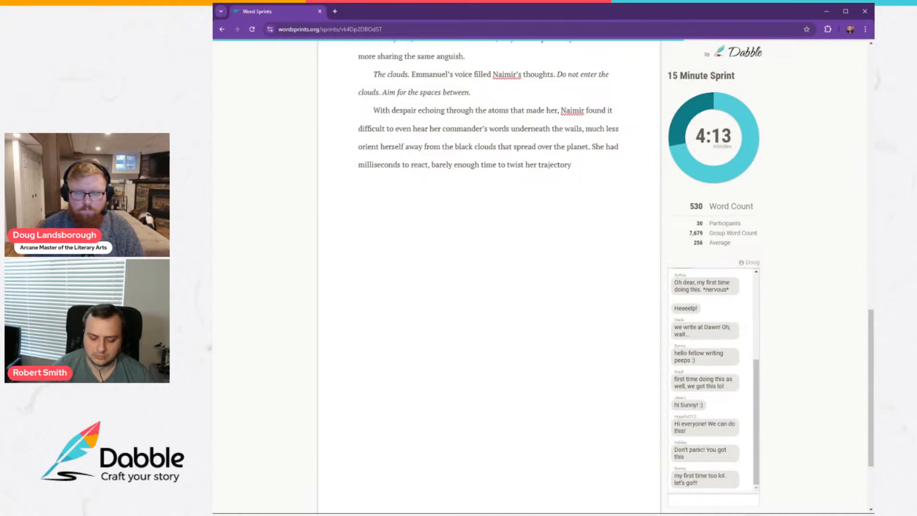
{"action": "type", "text": " by a fracti"}
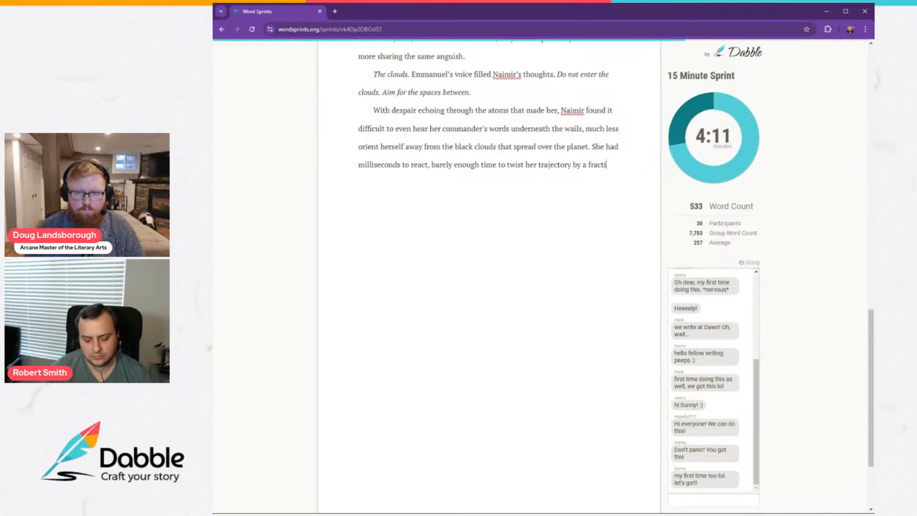
{"action": "type", "text": "on of an angel"}
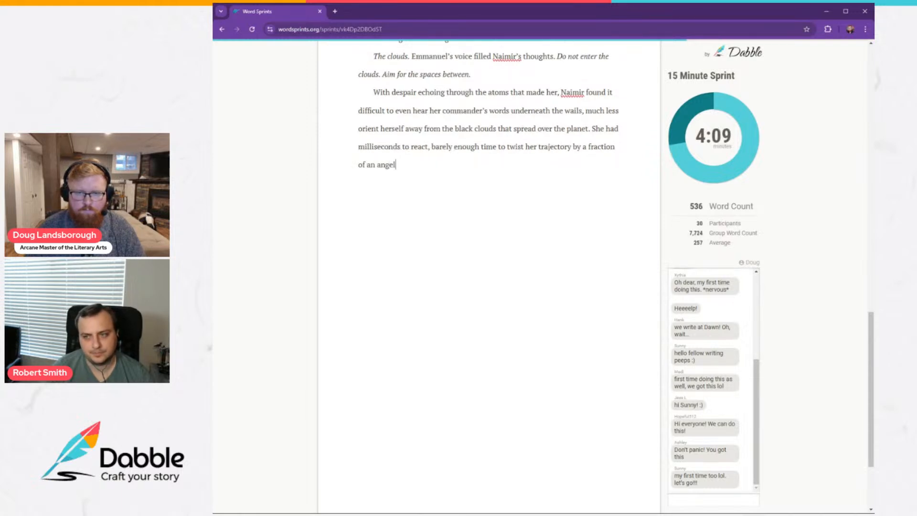
{"action": "type", "text": " to avoid th"}
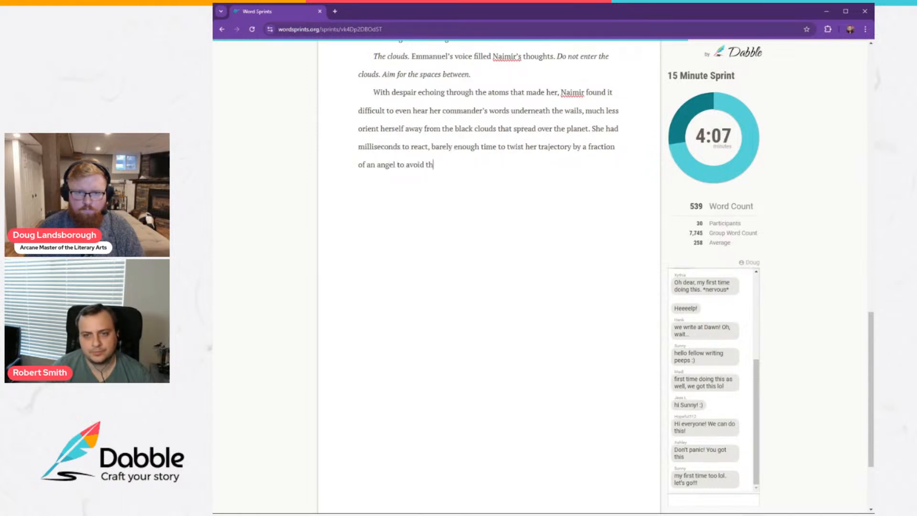
{"action": "type", "text": "e ebon"}
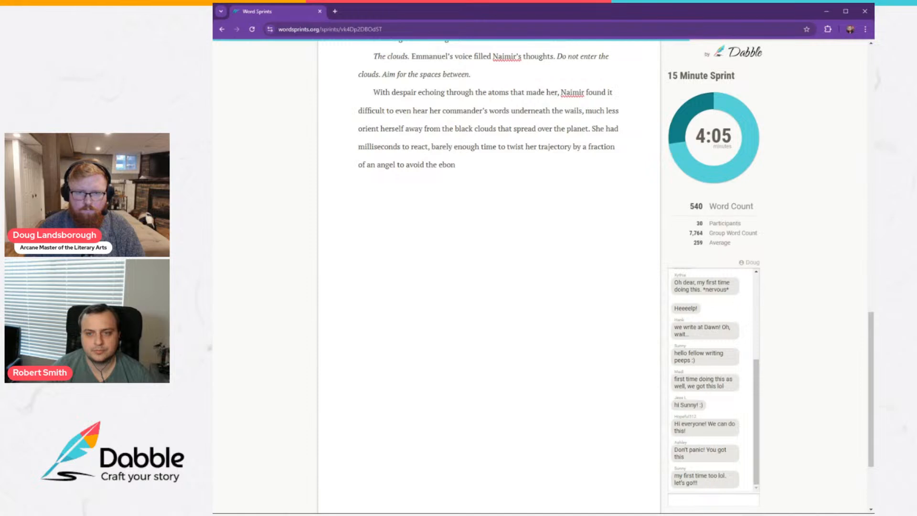
{"action": "type", "text": " canop"}
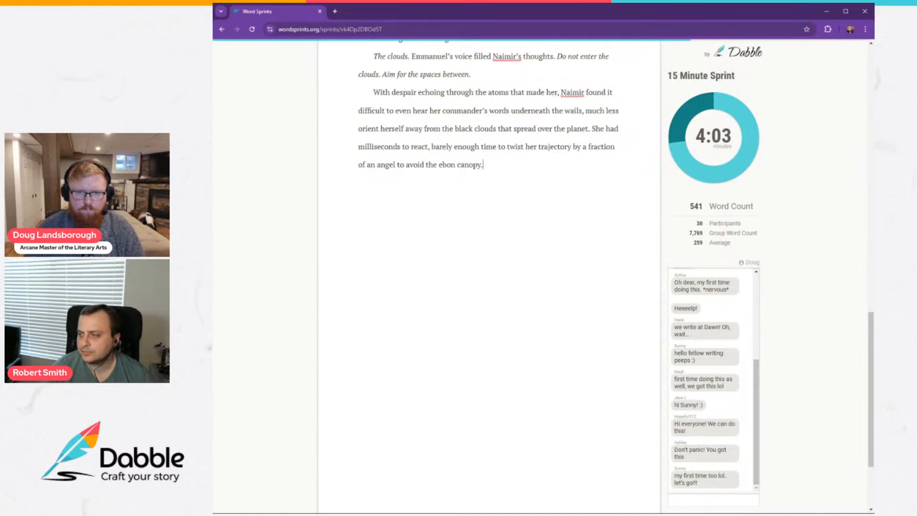
{"action": "type", "text": "y."}
Start a new paragraph with "Those clouds were just one of Lucifer's latest tricks".
{"action": "key", "text": "Return"}
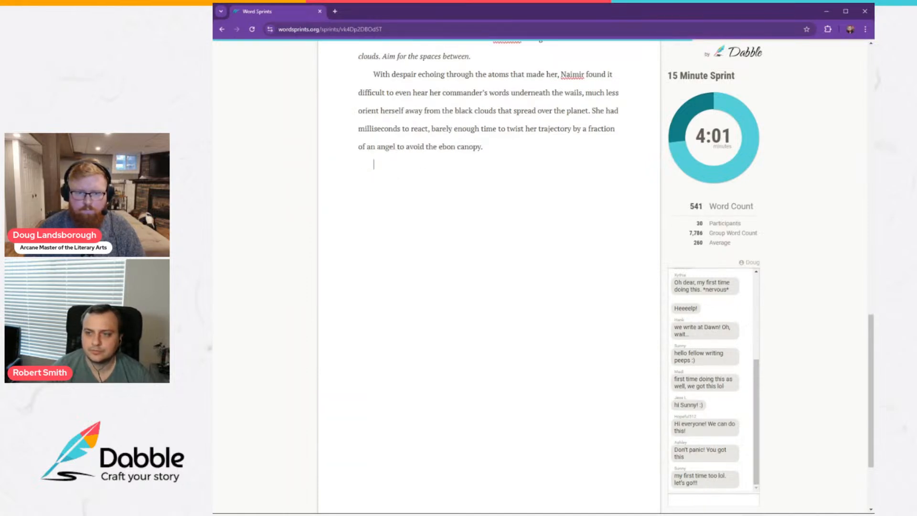
{"action": "type", "text": "Those clouds wer"}
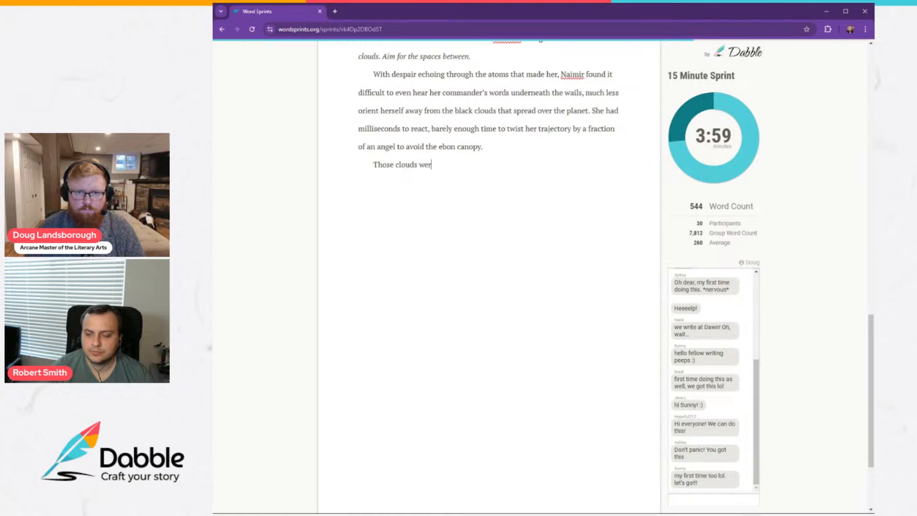
{"action": "type", "text": "e just one of Luc"}
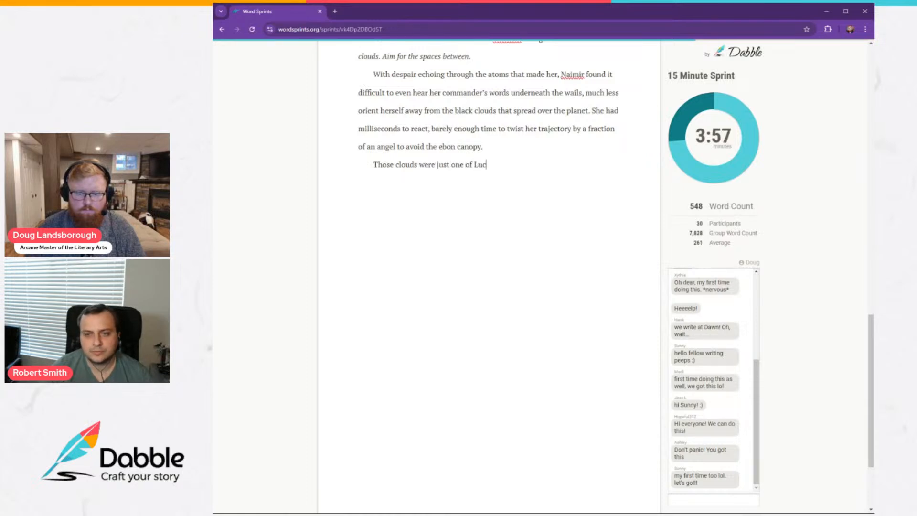
{"action": "type", "text": "ifer's latest "}
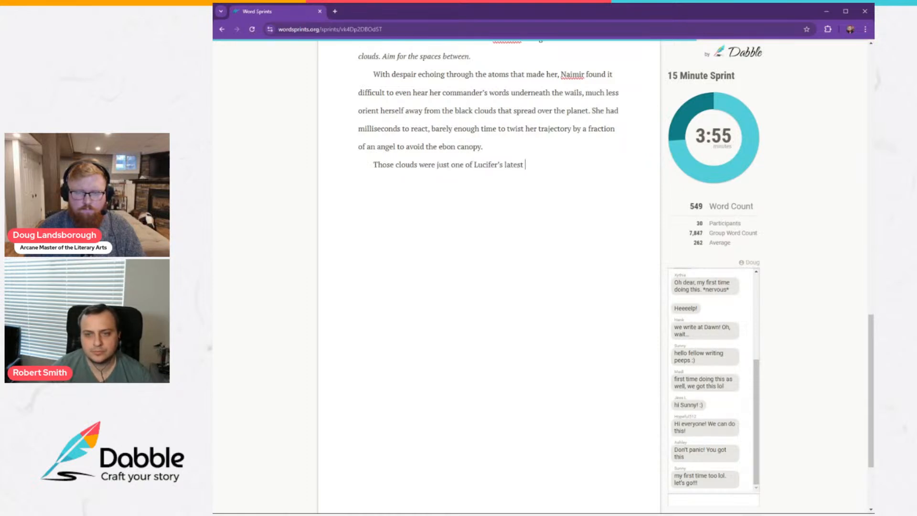
{"action": "type", "text": "tricks"}
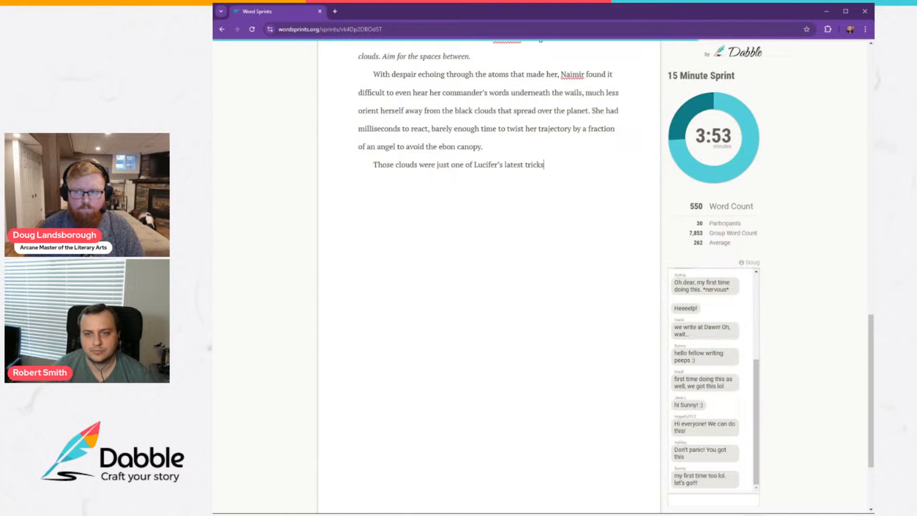
{"action": "type", "text": ". Whatever In"}
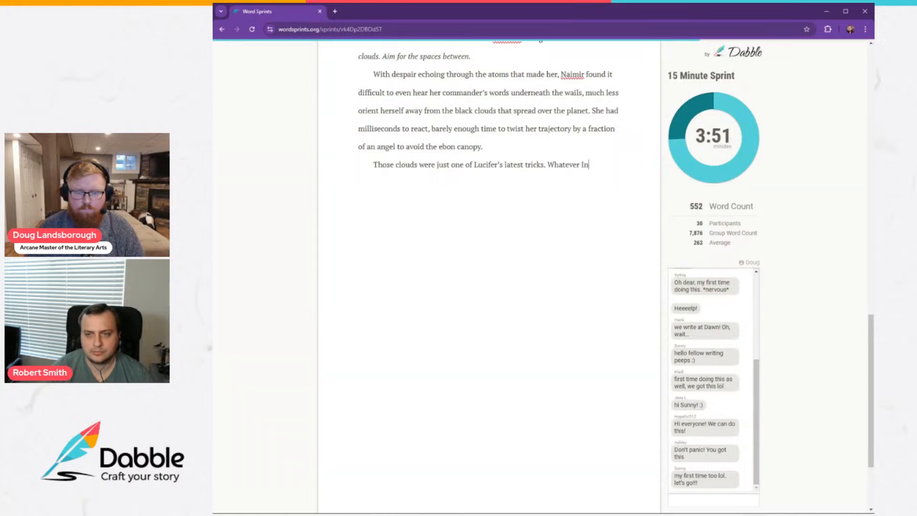
{"action": "type", "text": "fernal magic he "}
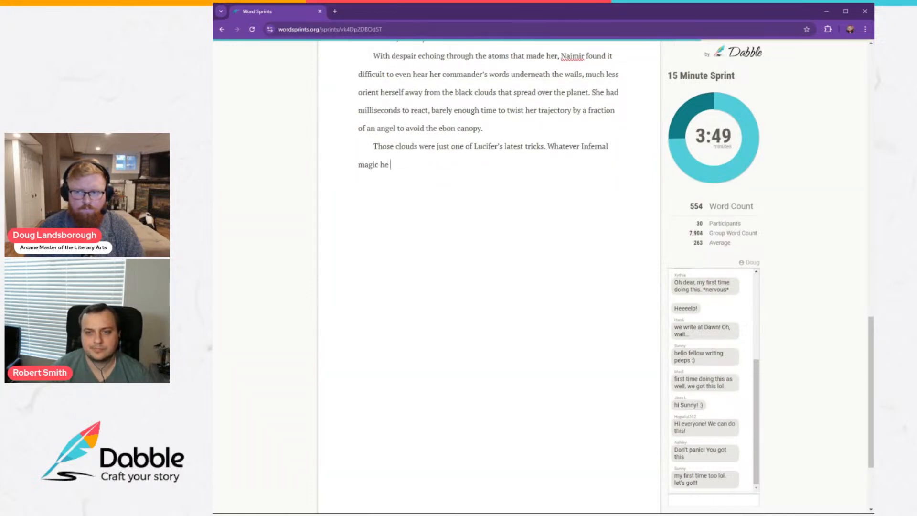
{"action": "type", "text": "used pr"}
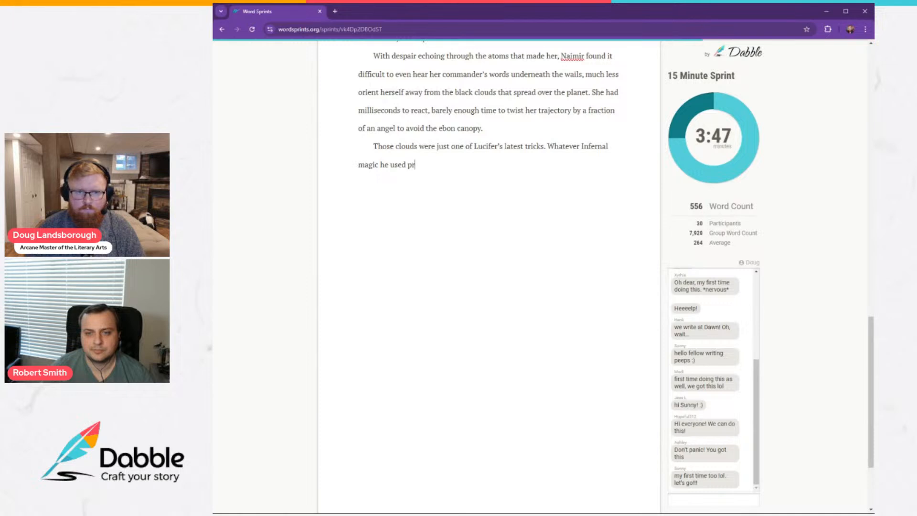
{"action": "type", "text": "oved"}
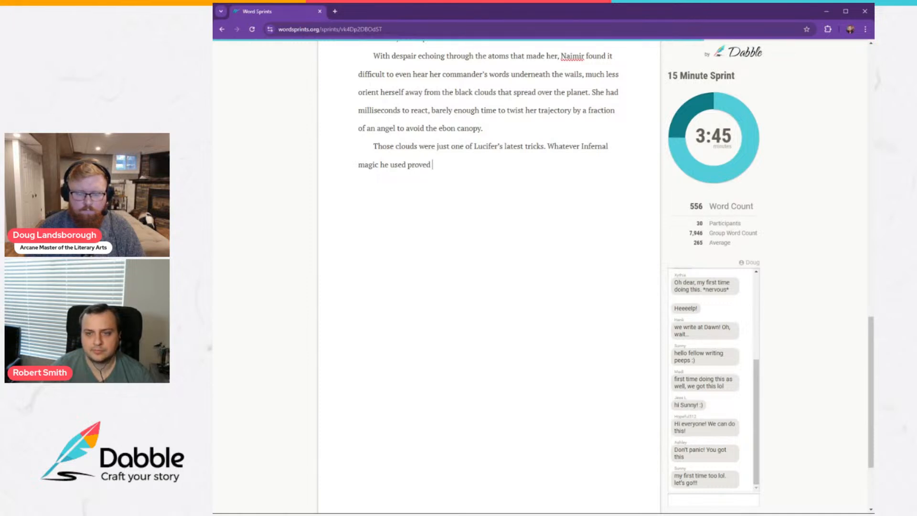
{"action": "type", "text": " horribly"}
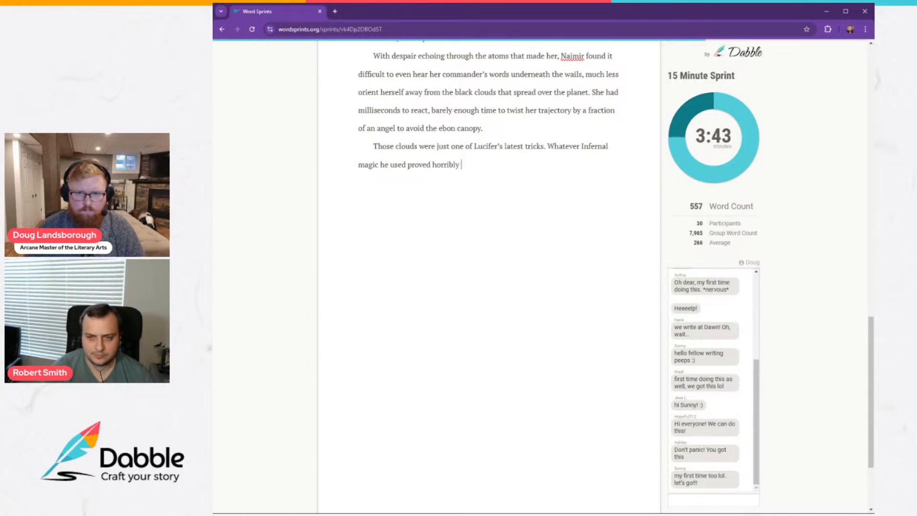
{"action": "type", "text": " effct"}
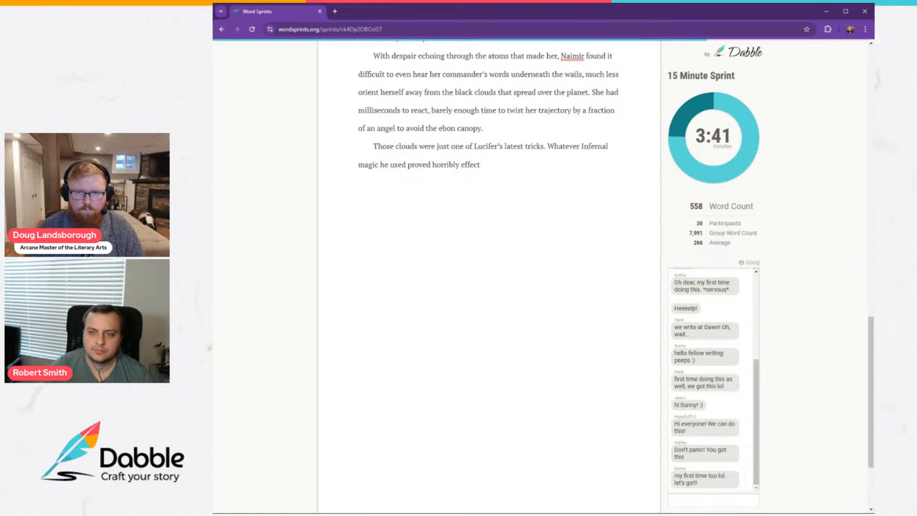
{"action": "type", "text": "iv"}
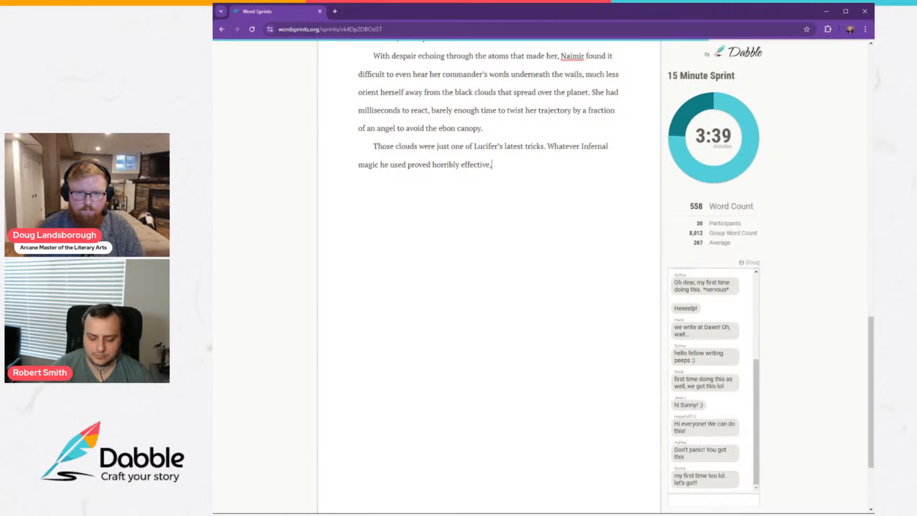
{"action": "type", "text": "e; the clo"}
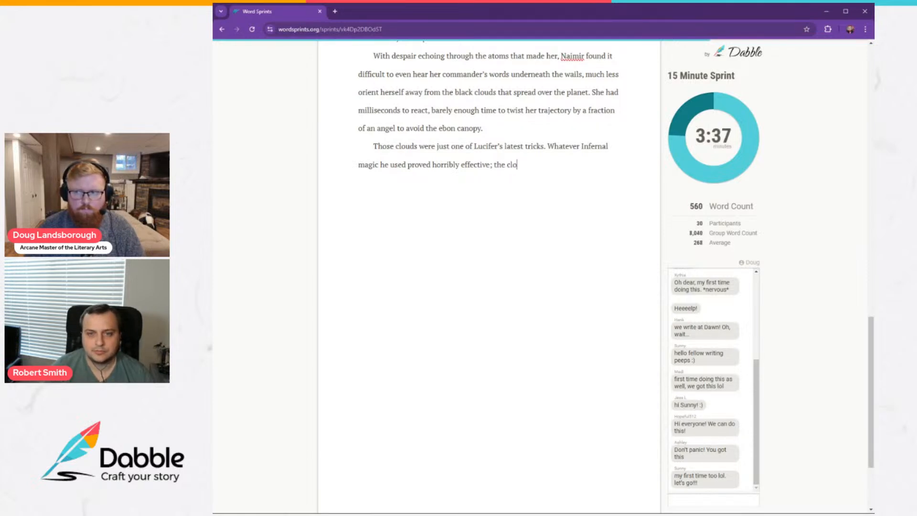
{"action": "type", "text": "uds sprea"}
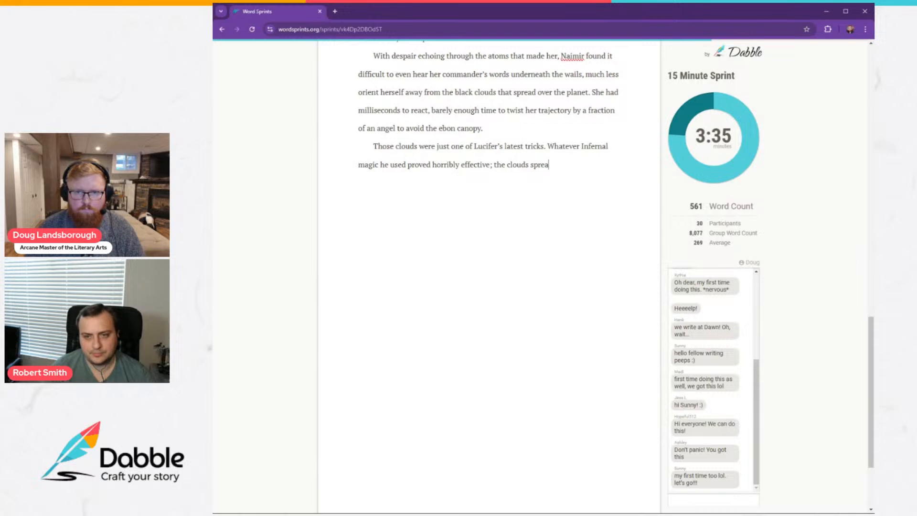
{"action": "type", "text": "d like a mould "}
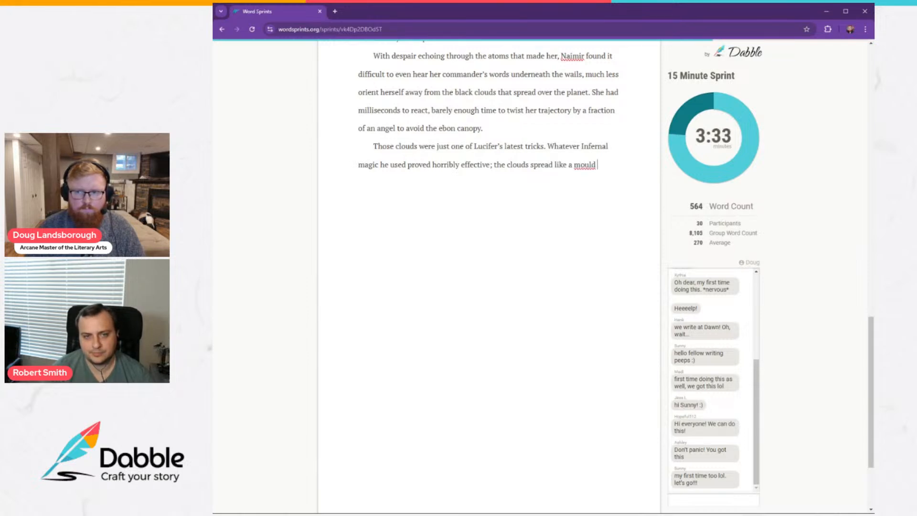
{"action": "type", "text": "over the"}
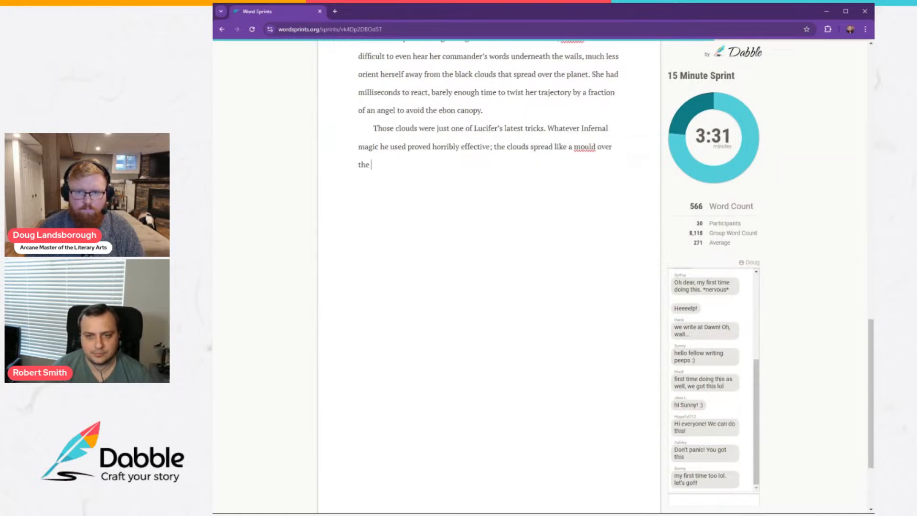
Correct the spelling of "mould" to "mold" and return to the end of the text.
{"action": "double_click", "coordinate": [584, 147]}
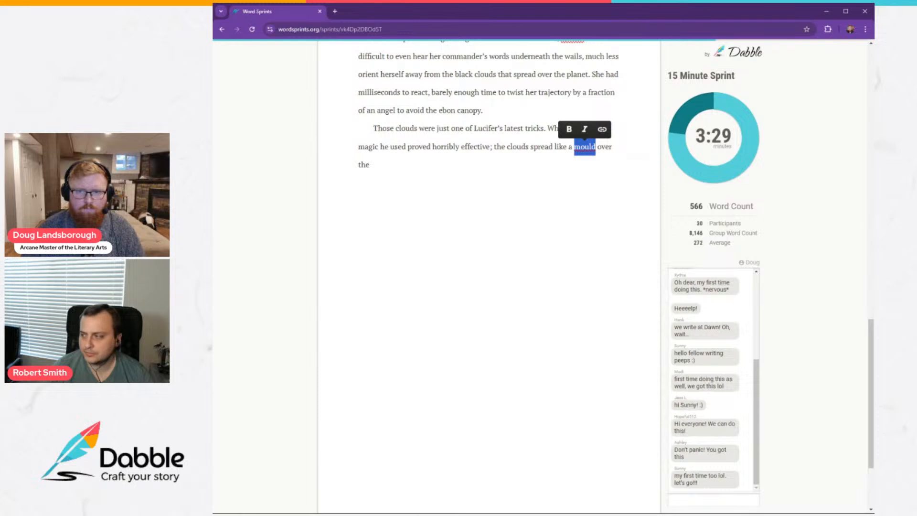
{"action": "left_click", "coordinate": [609, 154]}
{"action": "left_click", "coordinate": [371, 165]}
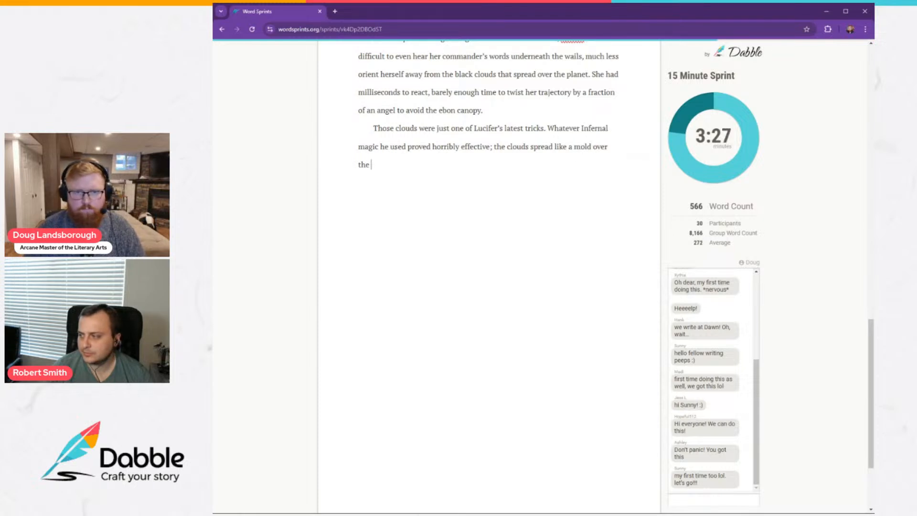
Finish the sentence with "planet in a span of weeks." and start another with "Not only did they cut off the".
{"action": "type", "text": "planet in a span"}
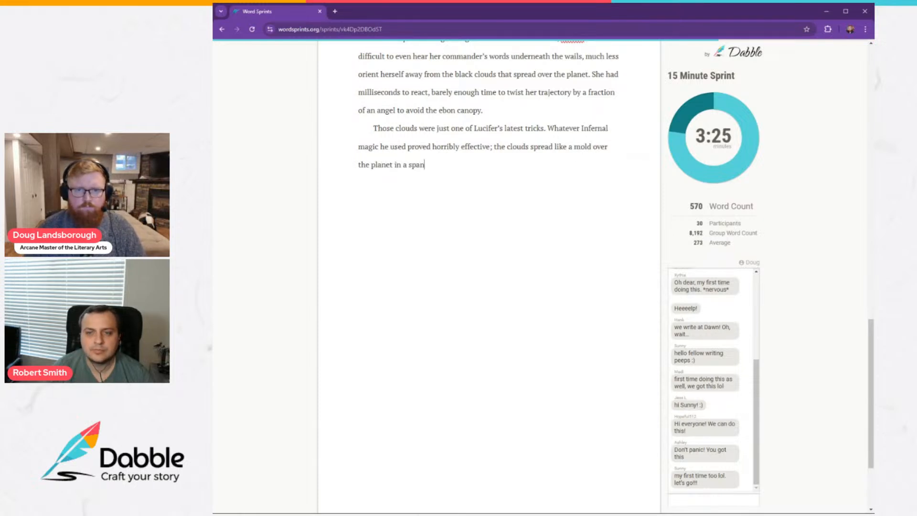
{"action": "type", "text": " of week"}
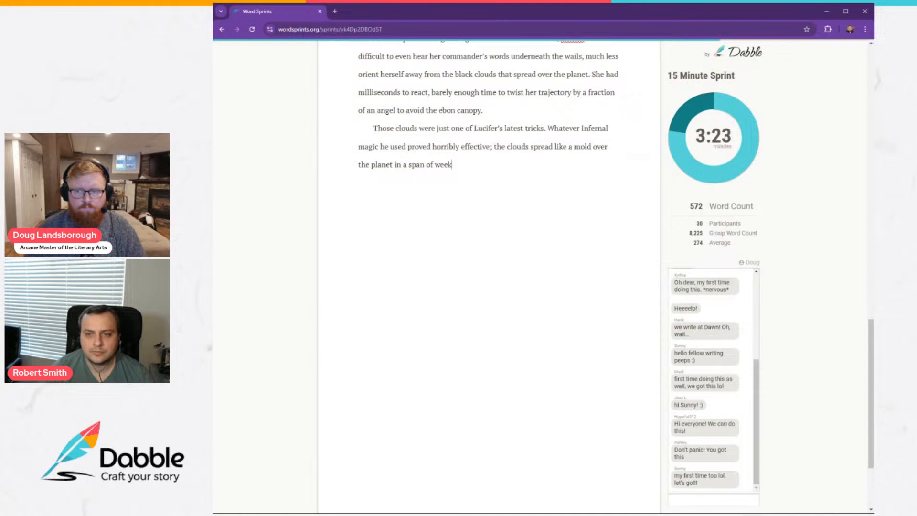
{"action": "type", "text": "s. No"}
{"action": "type", "text": "did the"}
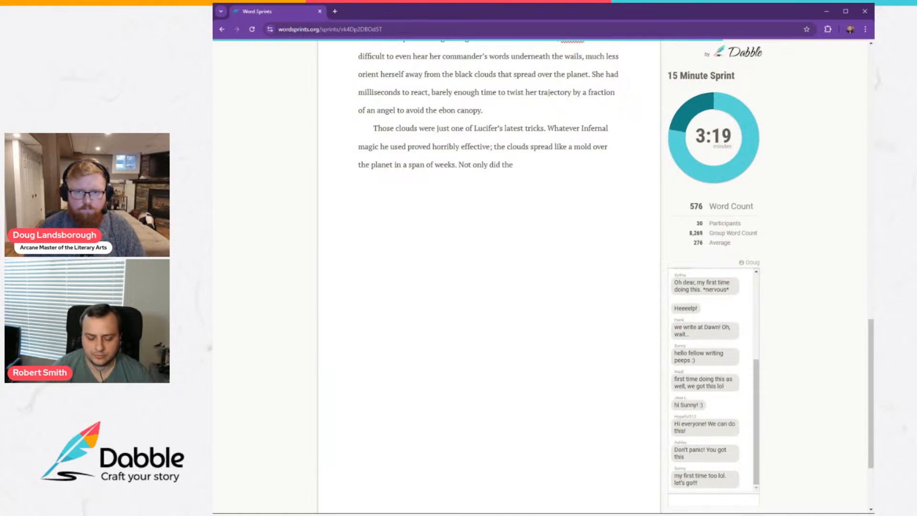
{"action": "type", "text": "y cut off the "}
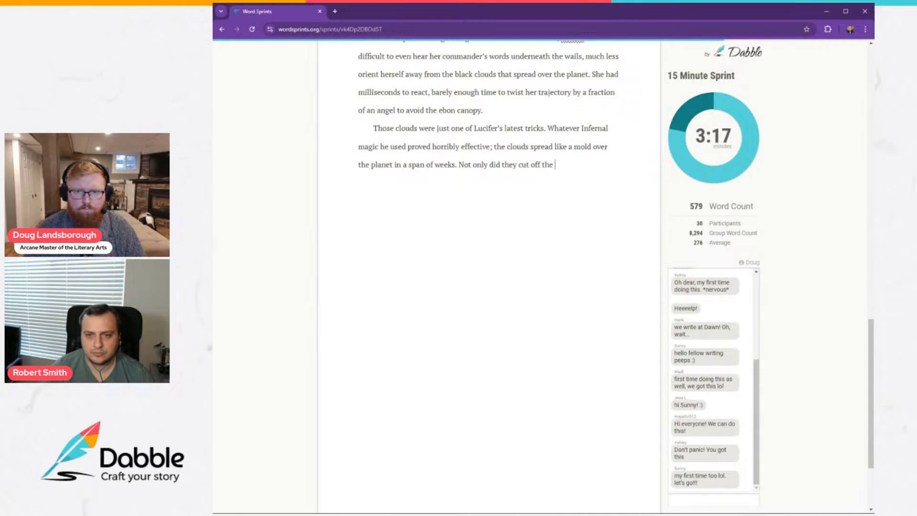
{"action": "type", "text": "plane"}
{"action": "type", "text": "t's"}
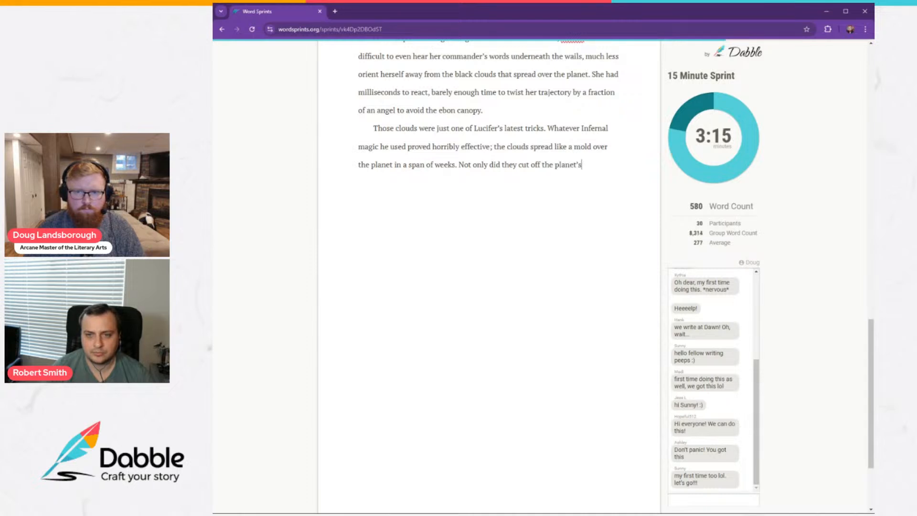
{"action": "type", "text": "—and thus it"}
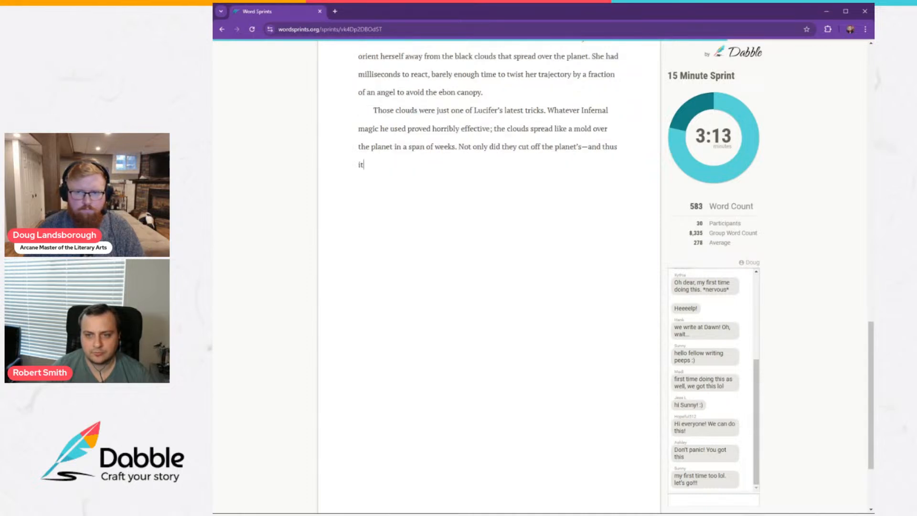
{"action": "type", "text": "s de"}
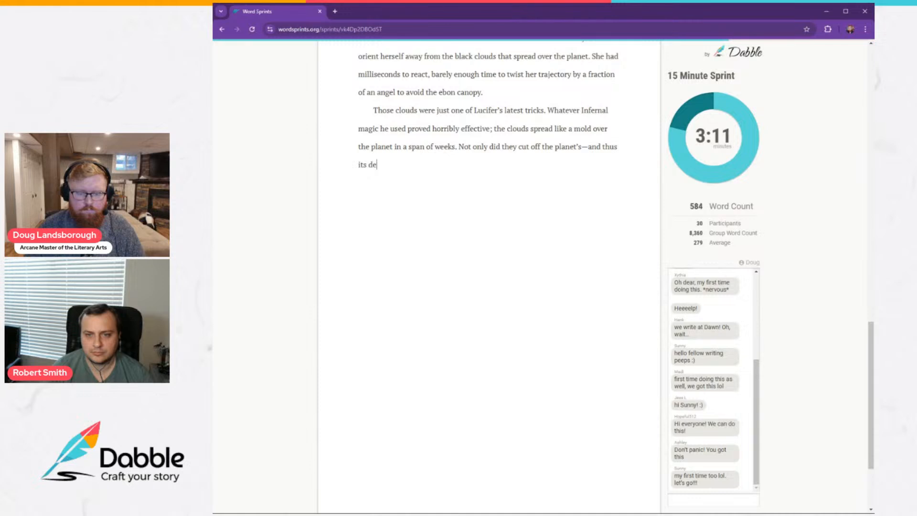
{"action": "type", "text": "nizens'—"}
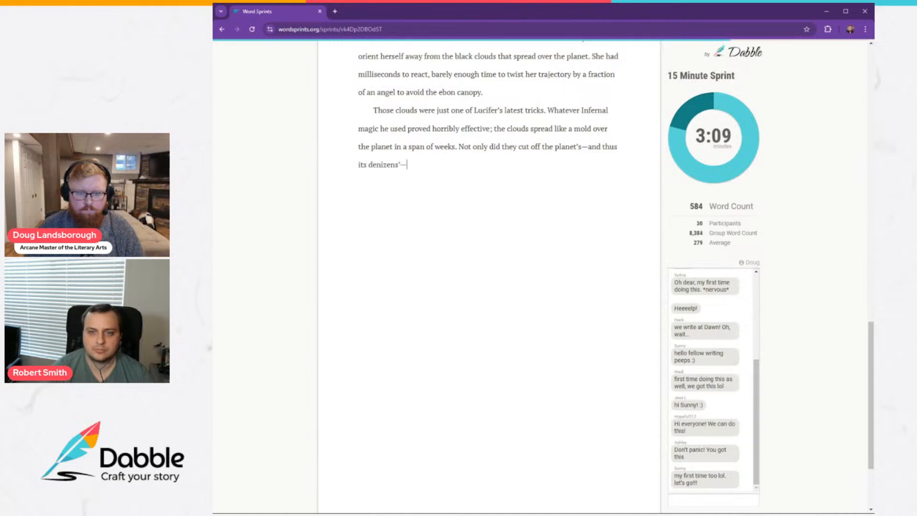
{"action": "type", "text": "connection to "}
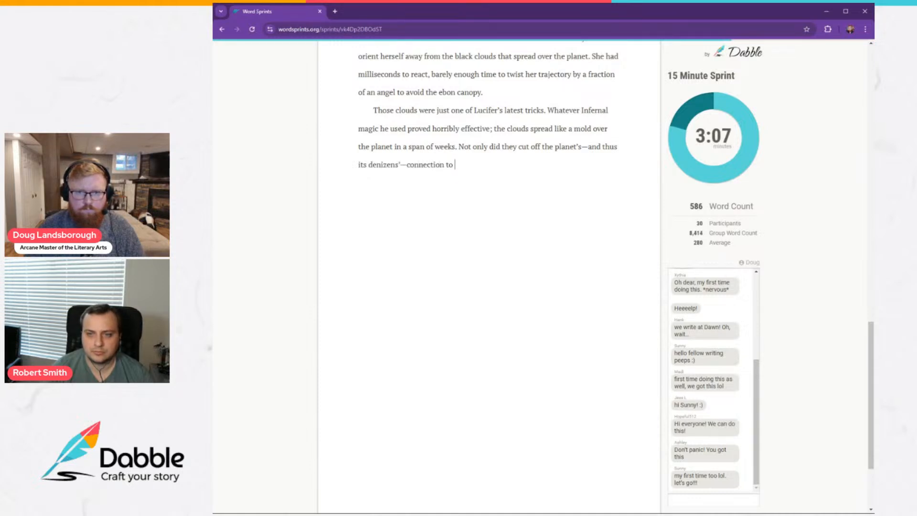
{"action": "type", "text": "Heaven, but"}
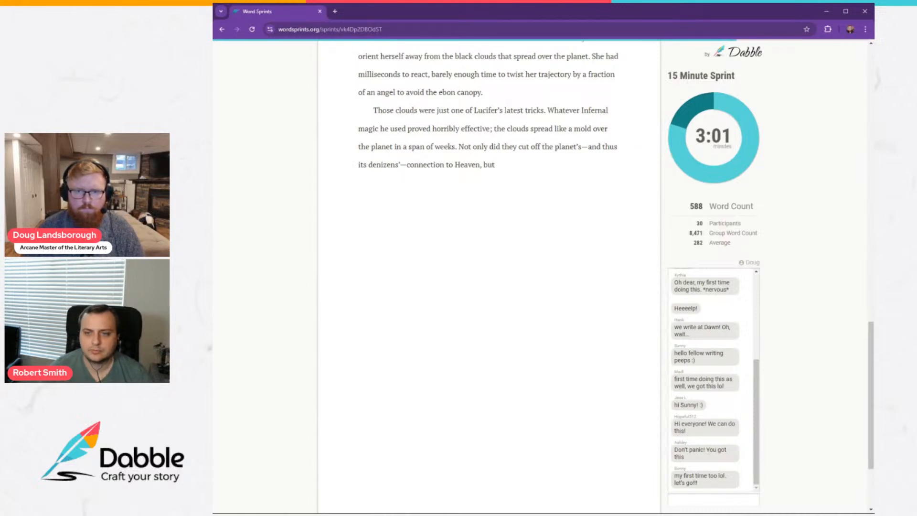
Delete everything that follows "Not only did they cut off" in the last sentence.
{"action": "key", "text": "shift+Left"}
{"action": "key", "text": "shift+Left"}
{"action": "key", "text": "shift+Left"}
{"action": "key", "text": "shift+Left"}
{"action": "key", "text": "shift+Left"}
{"action": "key", "text": "shift+Left"}
{"action": "key", "text": "shift+Left"}
{"action": "key", "text": "shift+Left"}
{"action": "key", "text": "shift+Left"}
{"action": "key", "text": "shift+Left"}
{"action": "key", "text": "shift+Left"}
{"action": "key", "text": "shift+Left"}
{"action": "key", "text": "shift+Left"}
{"action": "key", "text": "shift+Left"}
{"action": "key", "text": "shift+Left"}
{"action": "key", "text": "shift+Left"}
{"action": "key", "text": "shift+Left"}
{"action": "key", "text": "shift+Left"}
{"action": "key", "text": "shift+Left"}
{"action": "key", "text": "shift+Left"}
{"action": "key", "text": "shift+Left"}
{"action": "key", "text": "shift+Left"}
{"action": "key", "text": "shift+Left"}
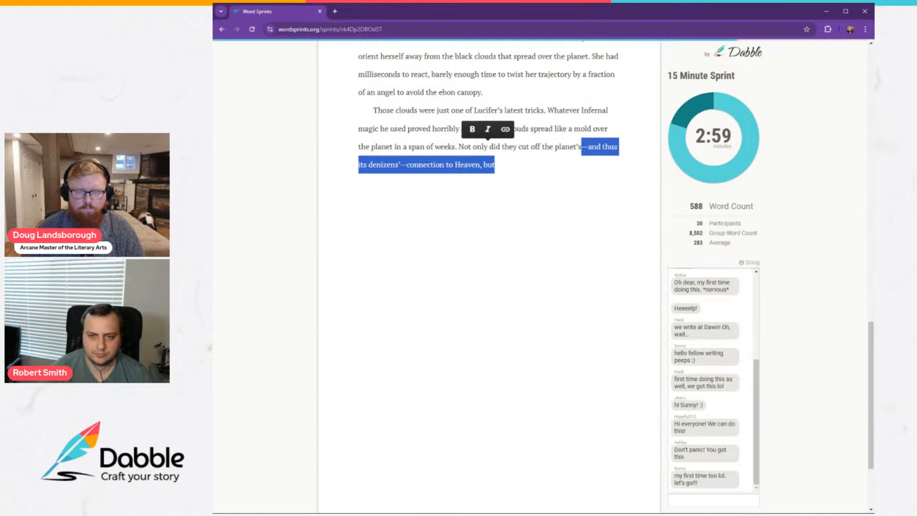
{"action": "key", "text": "BackSpace"}
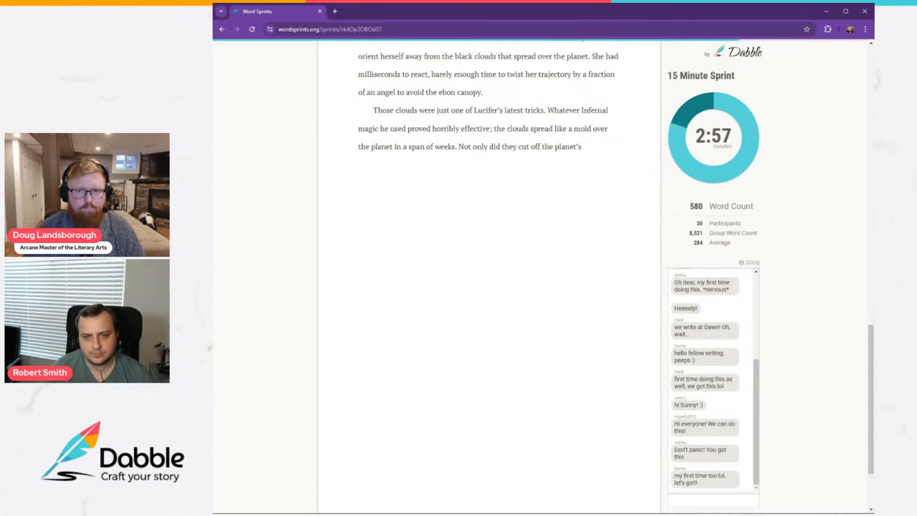
{"action": "key", "text": "BackSpace"}
{"action": "key", "text": "BackSpace"}
{"action": "key", "text": "BackSpace"}
{"action": "key", "text": "BackSpace"}
{"action": "key", "text": "BackSpace"}
{"action": "key", "text": "BackSpace"}
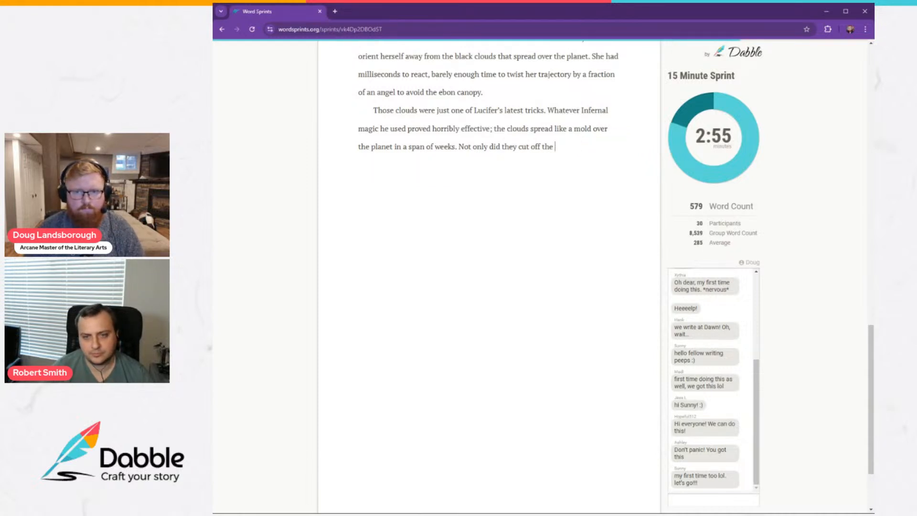
{"action": "key", "text": "BackSpace"}
{"action": "key", "text": "BackSpace"}
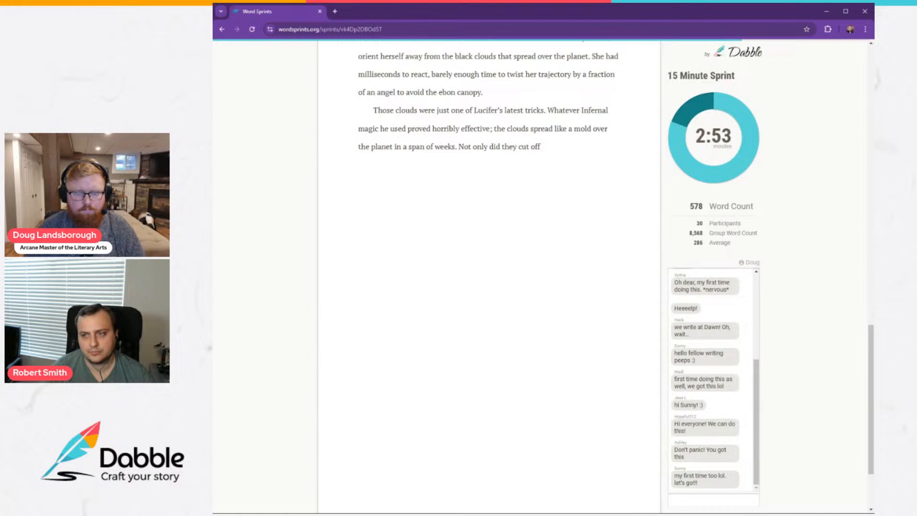
Continue the sentence after "cut off" with "their sight from Heaven of the war waging below, but".
{"action": "type", "text": "their sight"}
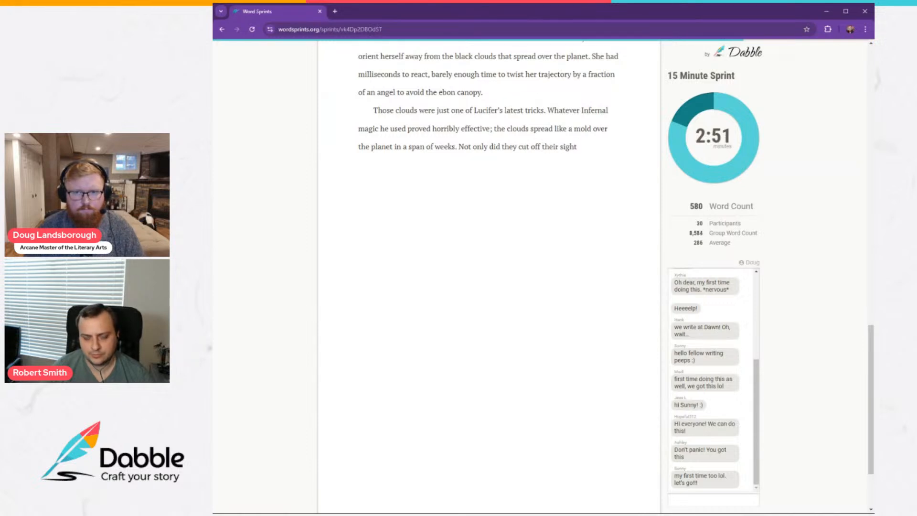
{"action": "type", "text": " from He"}
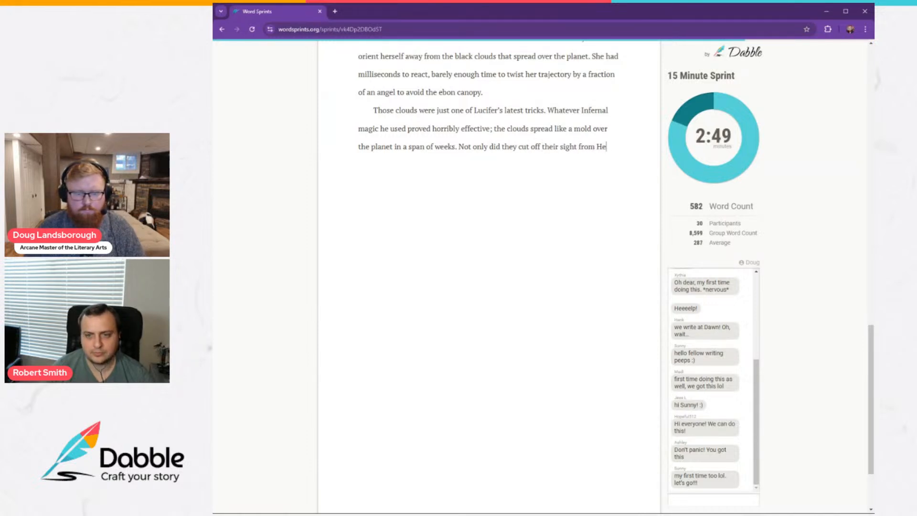
{"action": "type", "text": "aven of the w"}
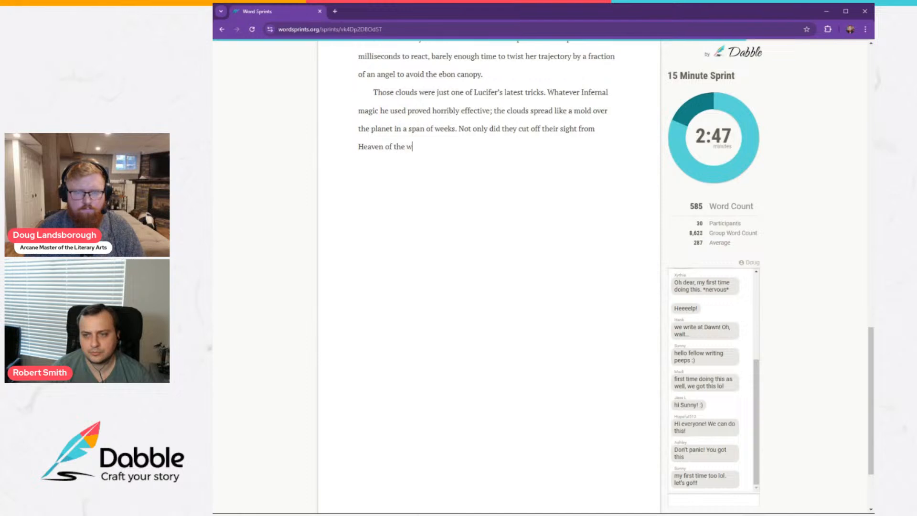
{"action": "type", "text": "ar waging below, but "}
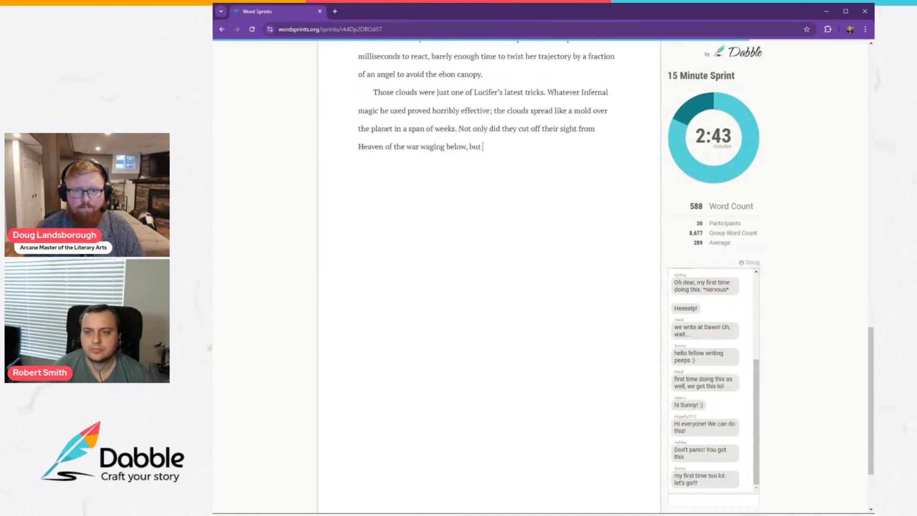
{"action": "type", "text": "the clouds "}
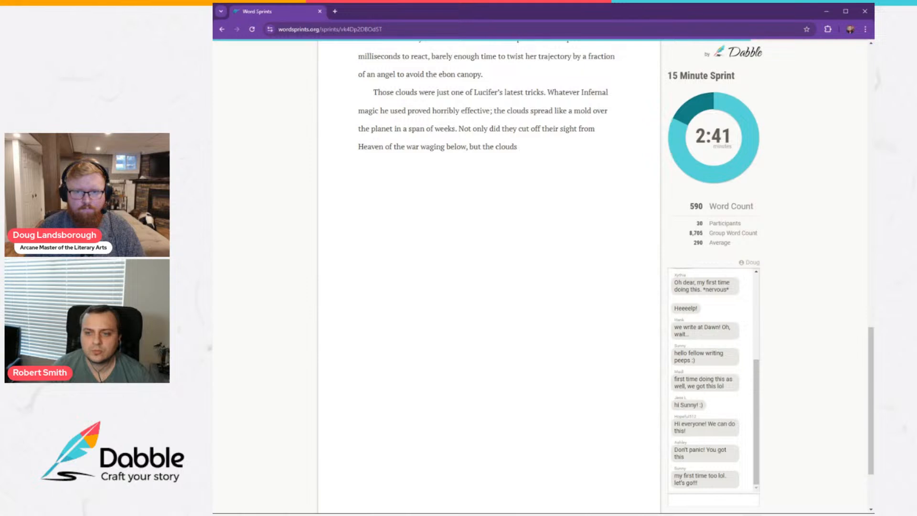
{"action": "type", "text": "seemed "}
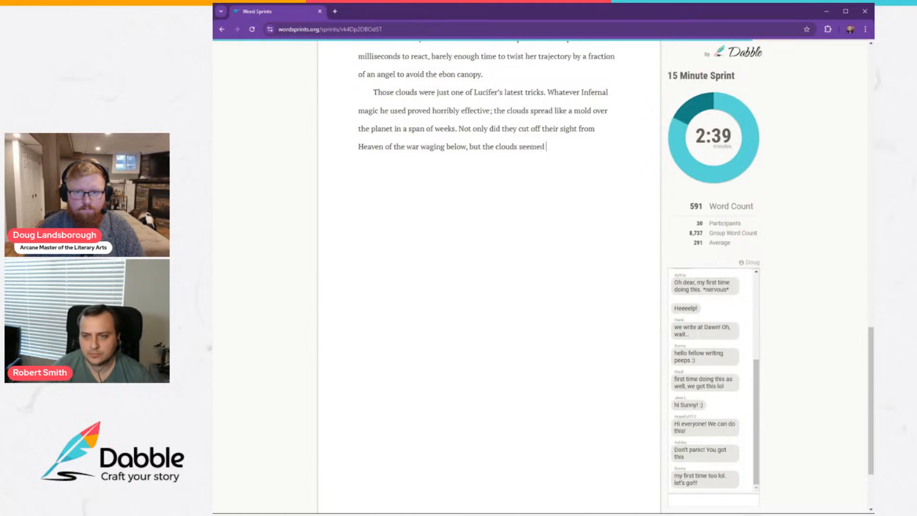
{"action": "type", "text": "to sever the ver"}
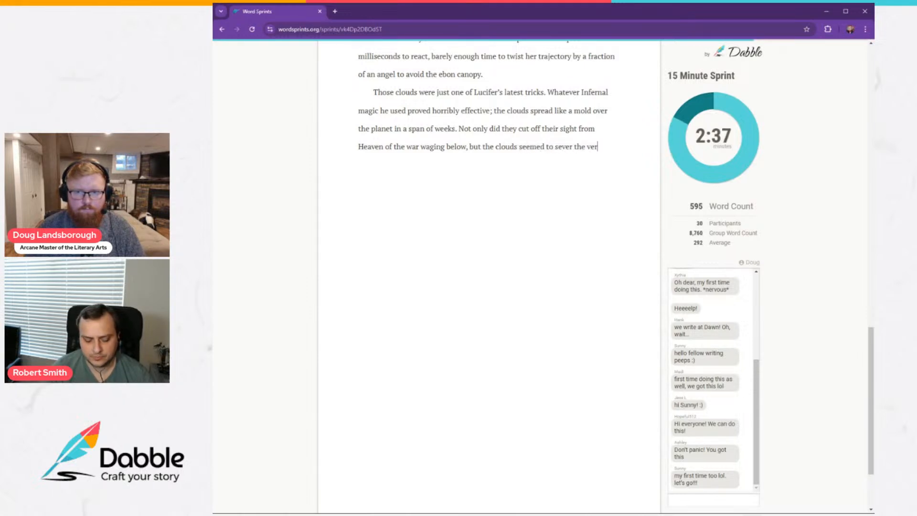
{"action": "type", "text": "y connection bet"}
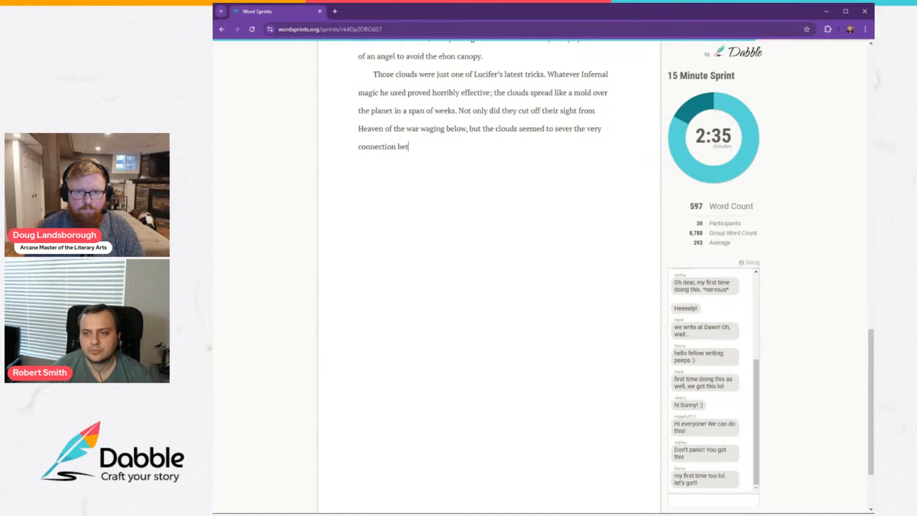
{"action": "type", "text": "ween Earth"}
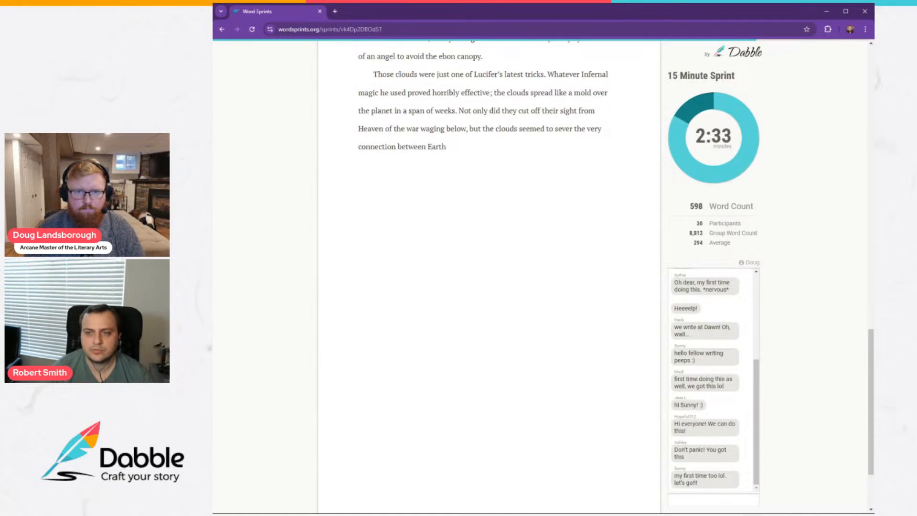
{"action": "type", "text": " and"}
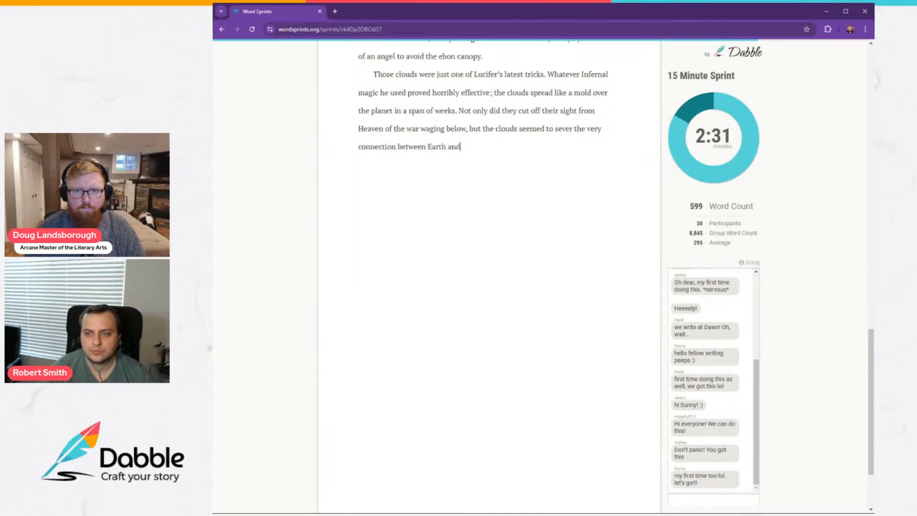
{"action": "type", "text": " God—in"}
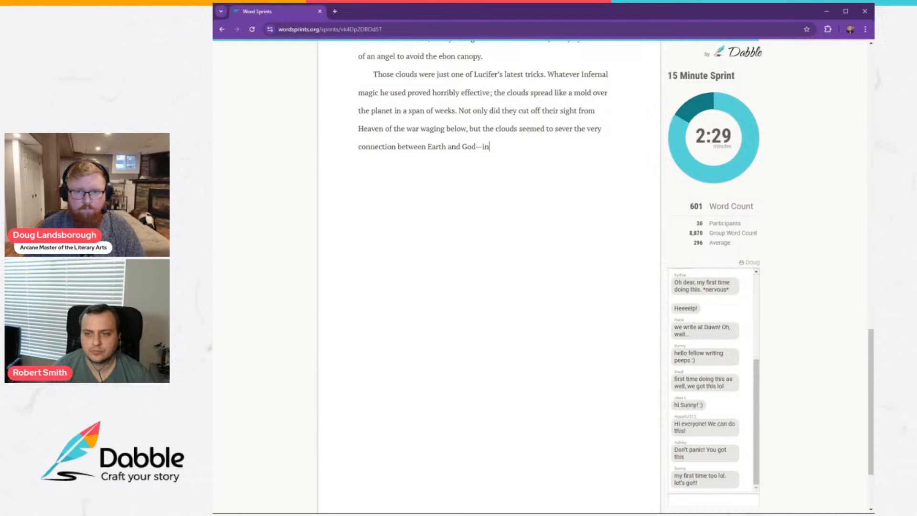
{"action": "type", "text": "cluding those of "}
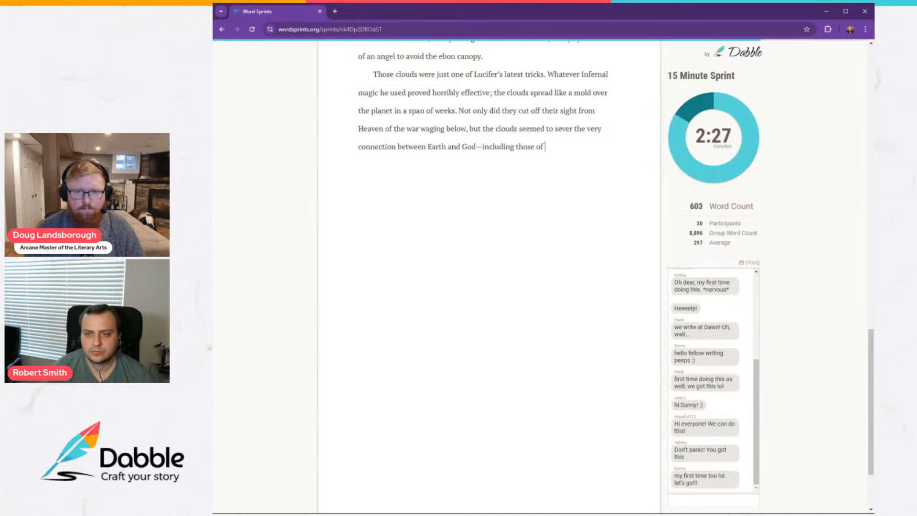
{"action": "type", "text": "the angels trappe"}
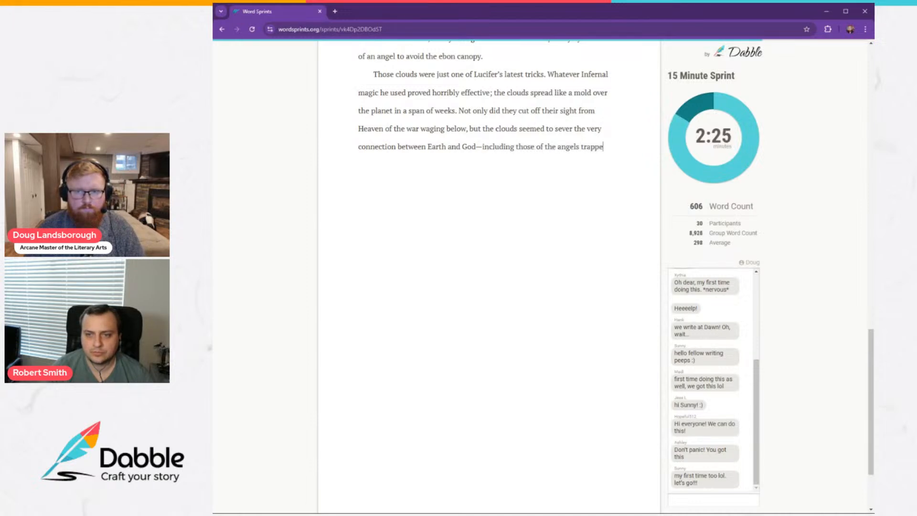
{"action": "type", "text": "d down ther"}
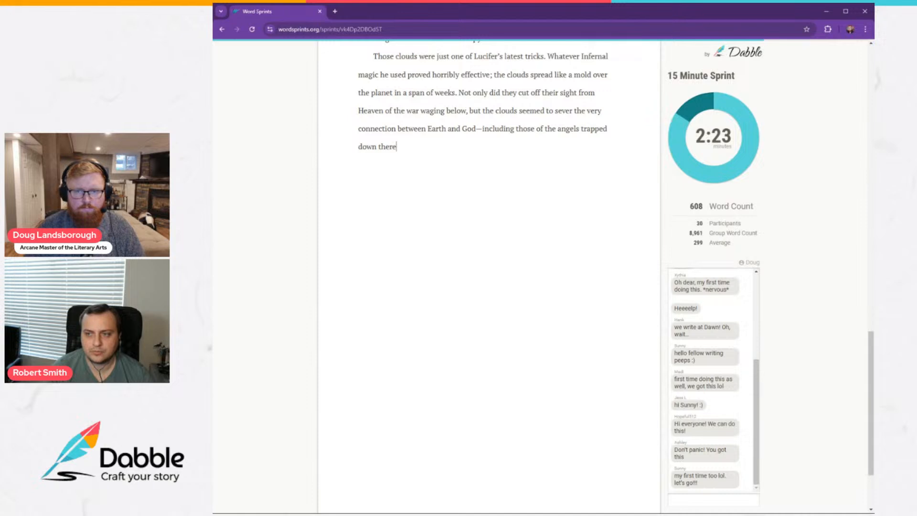
{"action": "type", "text": "e"}
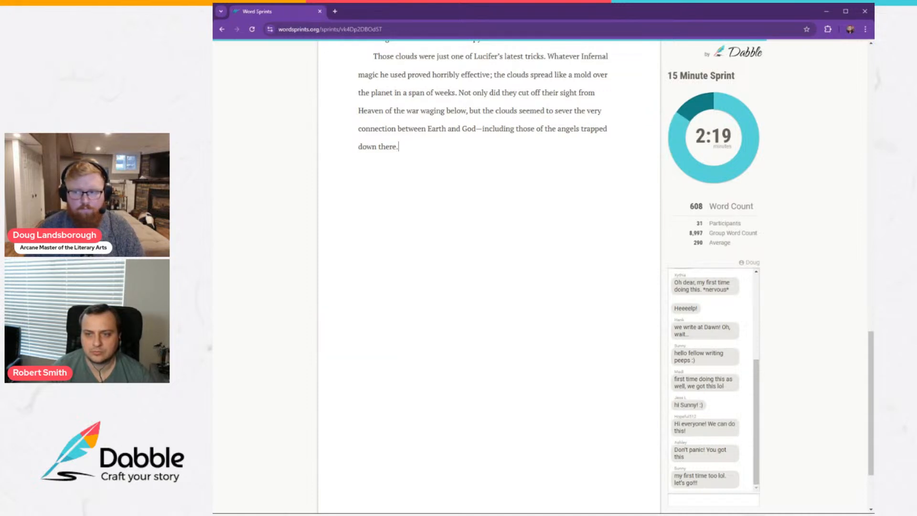
Start a new paragraph with "What Naimir had not expected, however, was the effect the clouds would".
{"action": "key", "text": "Return"}
{"action": "type", "text": "W"}
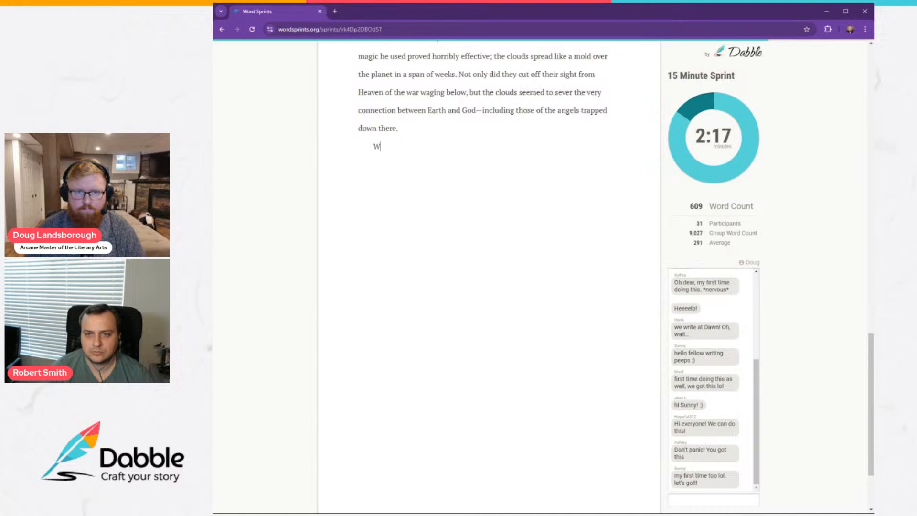
{"action": "type", "text": "hat Naimir "}
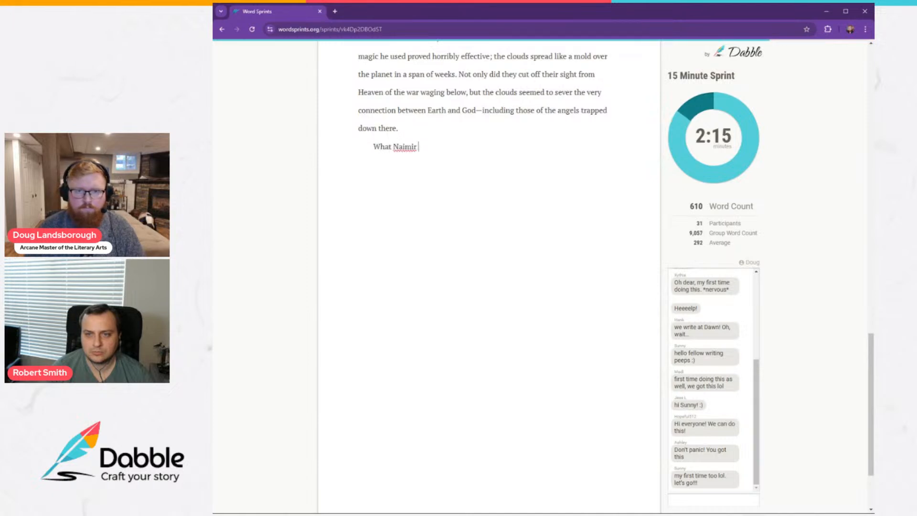
{"action": "type", "text": "had not expecte"}
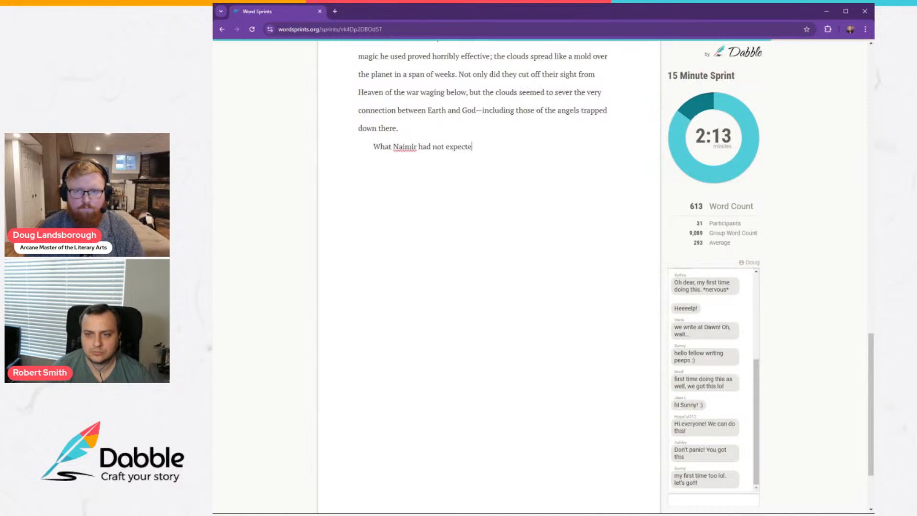
{"action": "type", "text": "d, however, "}
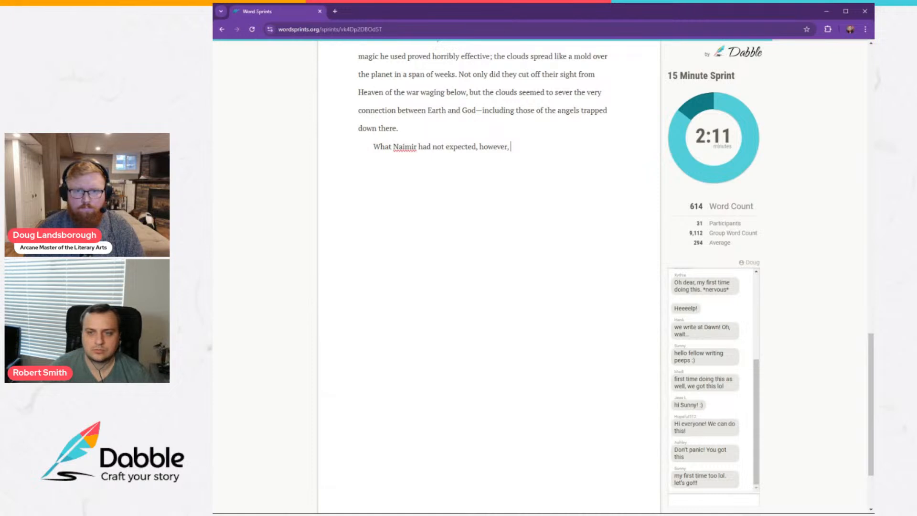
{"action": "type", "text": "was th"}
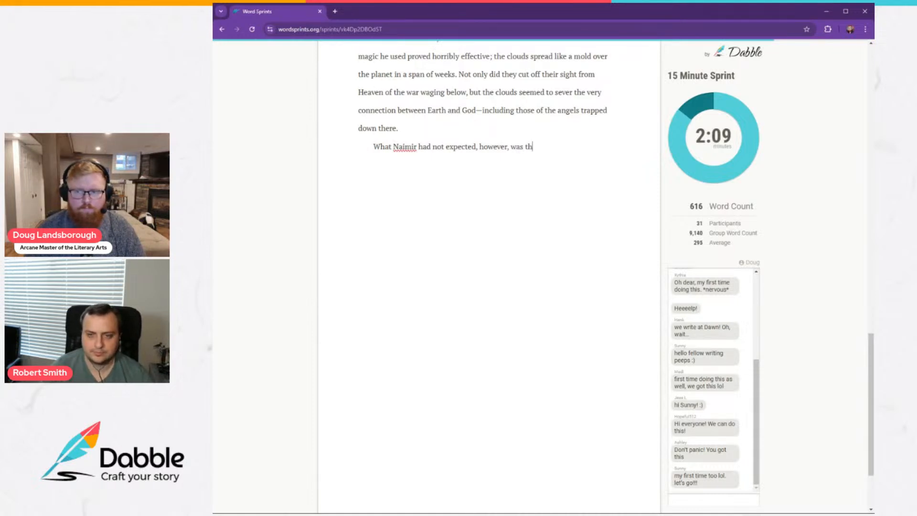
{"action": "type", "text": "e effec"}
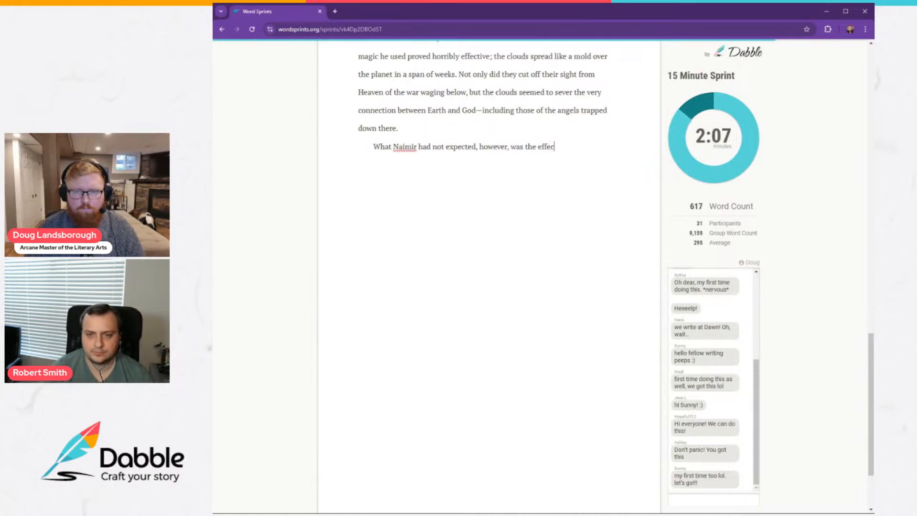
{"action": "type", "text": "t the clouds would"}
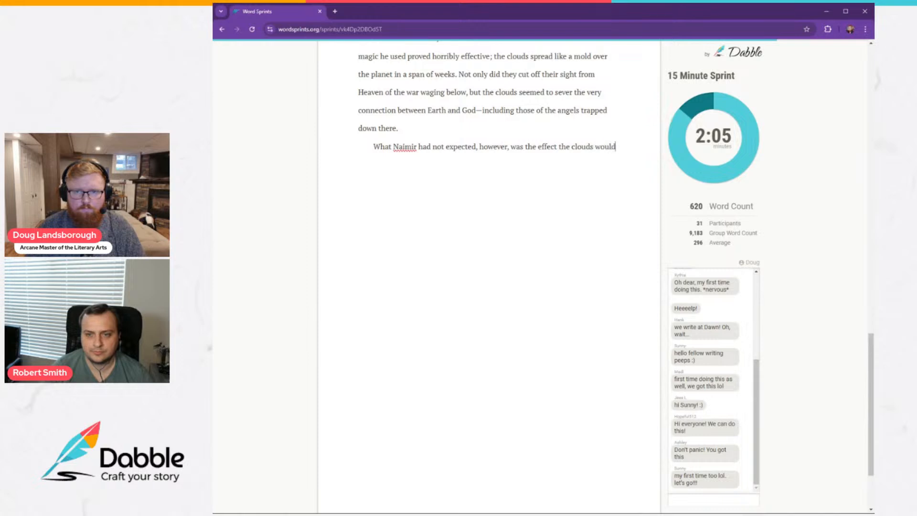
{"action": "type", "text": " have on the a"}
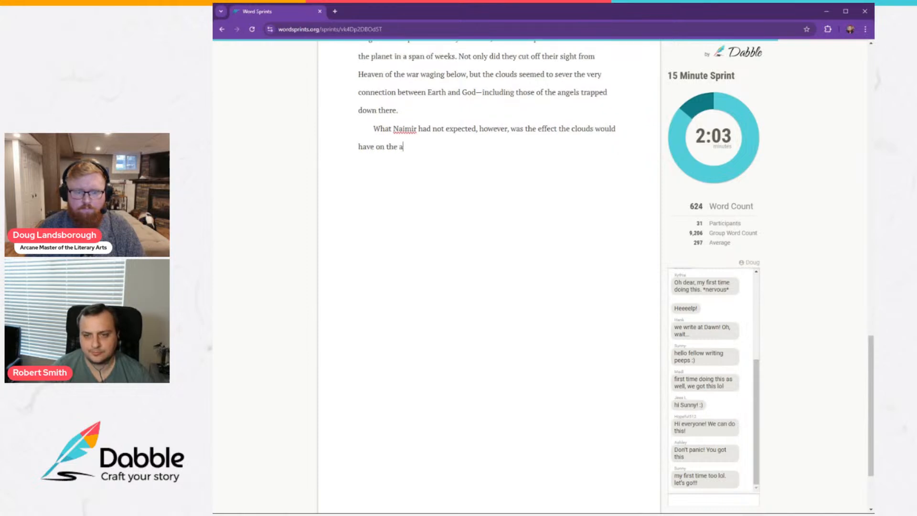
{"action": "type", "text": "ngels who passed"}
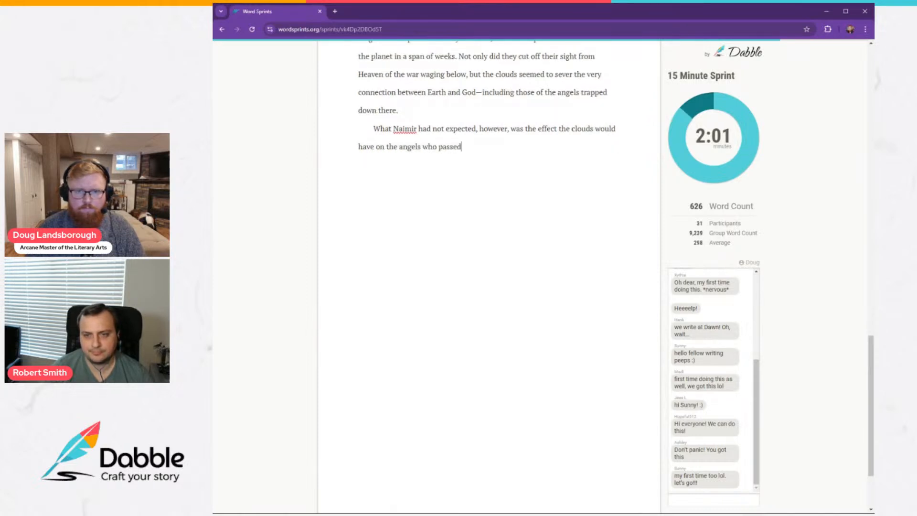
{"action": "type", "text": " through them, "}
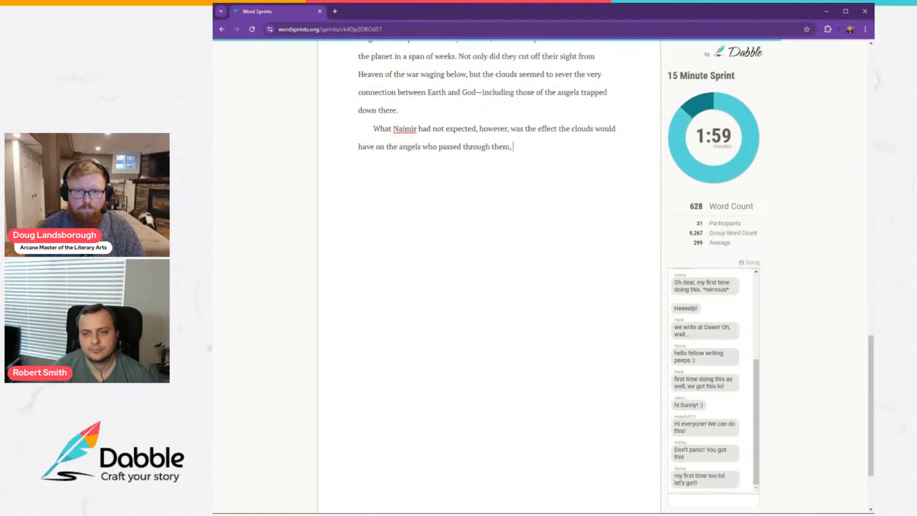
{"action": "type", "text": "on the form"}
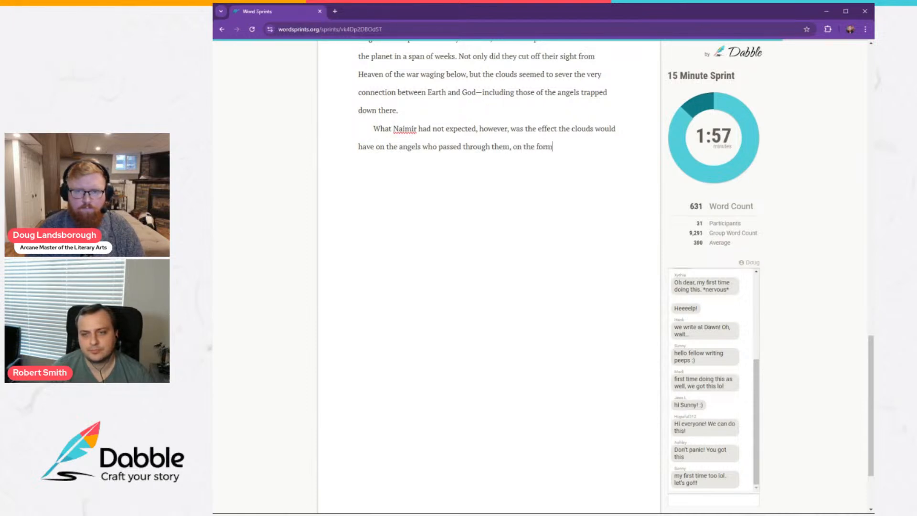
Finish the sentence with "on the warriors' true forms even before they were made manifest on Earth.".
{"action": "key", "text": "BackSpace"}
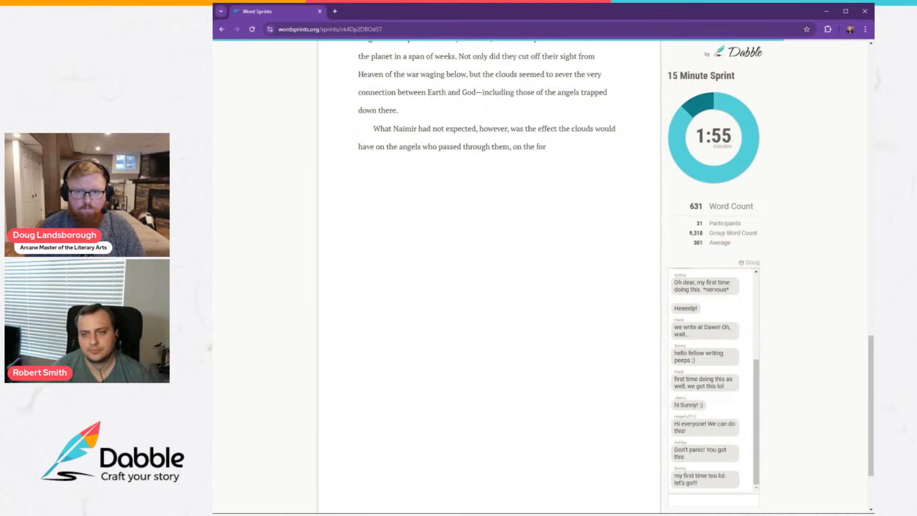
{"action": "key", "text": "BackSpace"}
{"action": "type", "text": "warrior"}
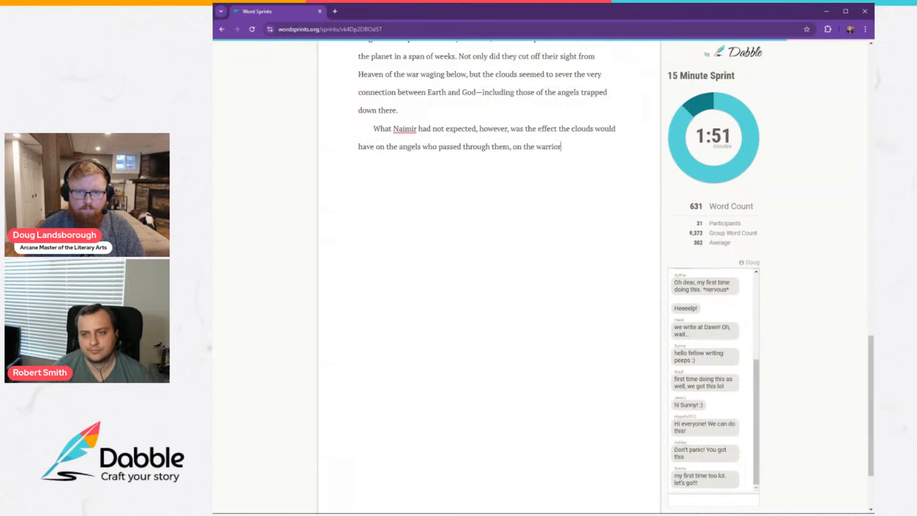
{"action": "type", "text": "s' true f"}
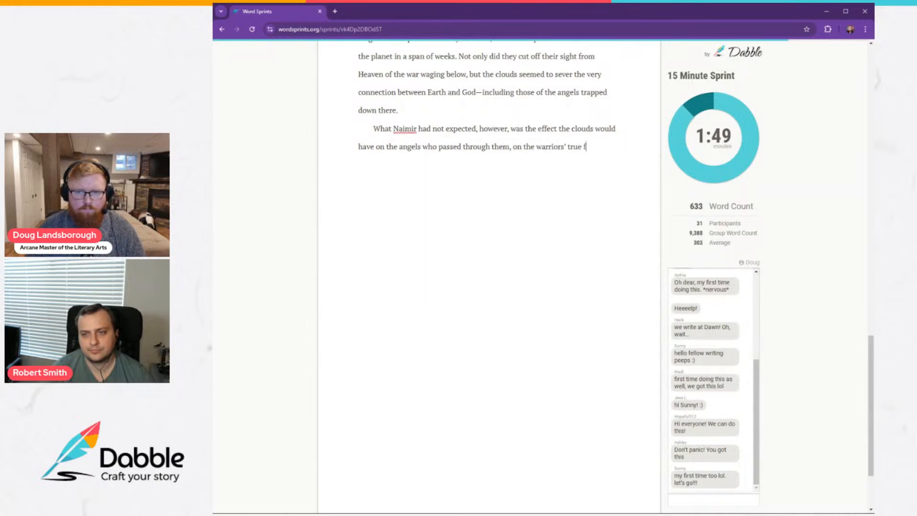
{"action": "type", "text": "orms even "}
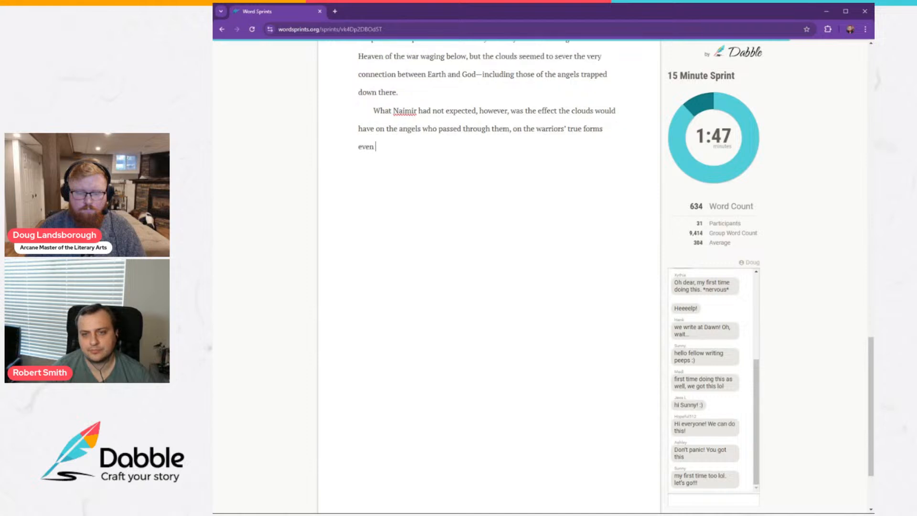
{"action": "type", "text": "before they were ma"}
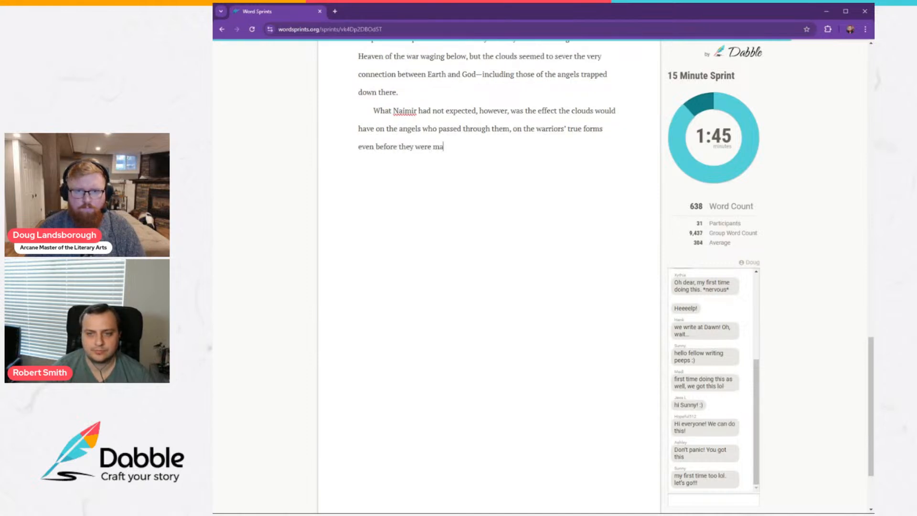
{"action": "type", "text": "de manifest"}
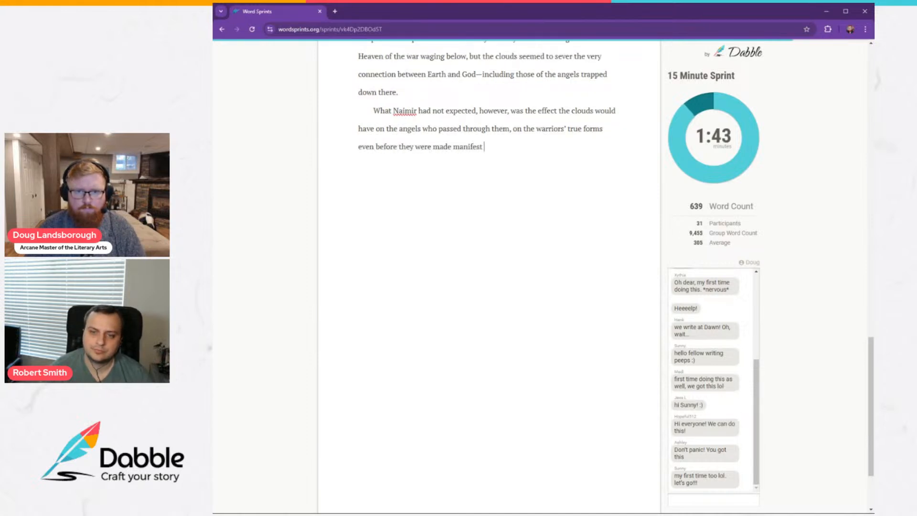
{"action": "type", "text": " on Earth."}
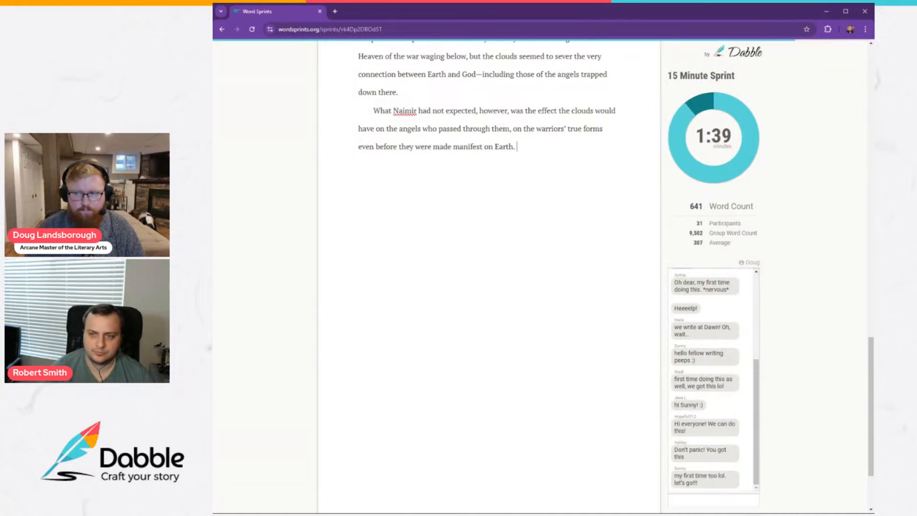
{"action": "type", "text": "As he"}
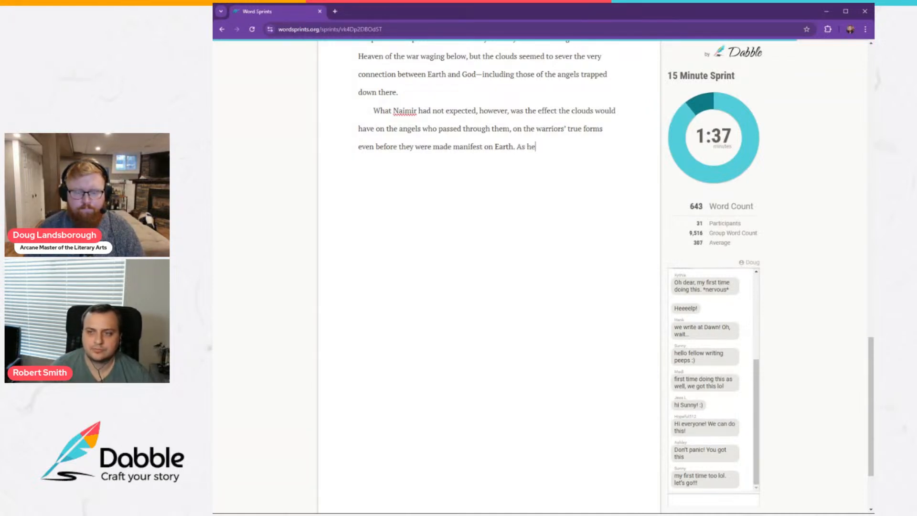
{"action": "type", "text": "r organs star"}
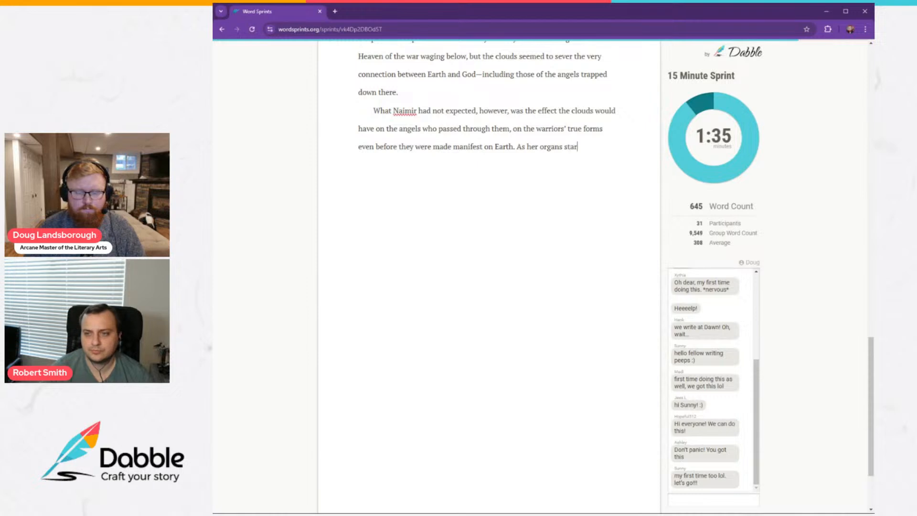
{"action": "type", "text": "ted to form and "}
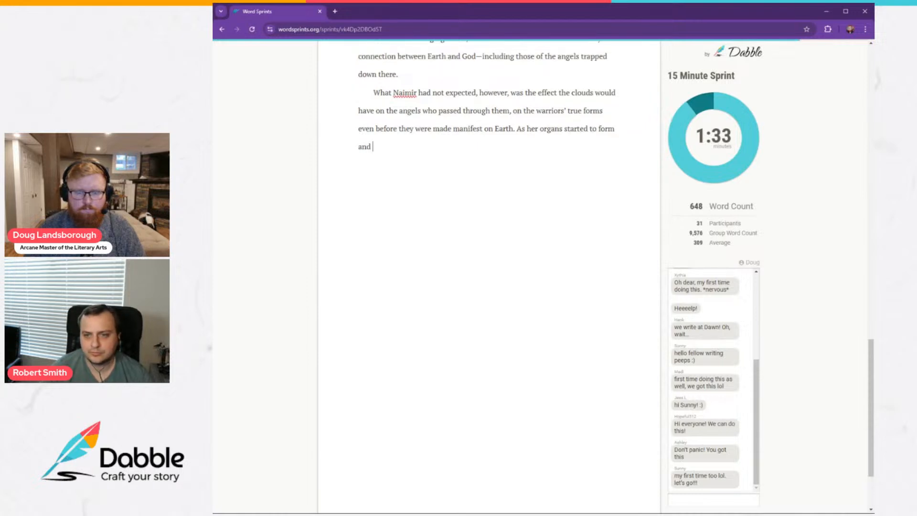
{"action": "type", "text": "bone snapped i"}
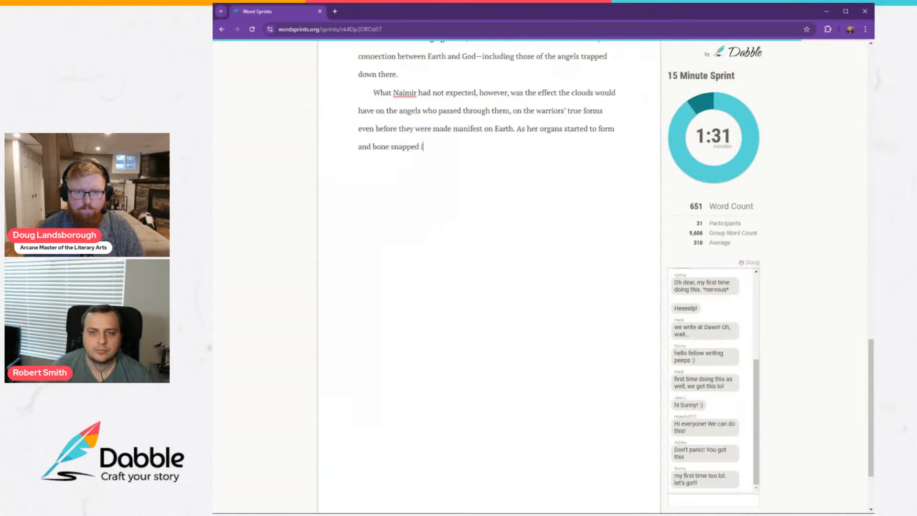
{"action": "type", "text": "nto place"}
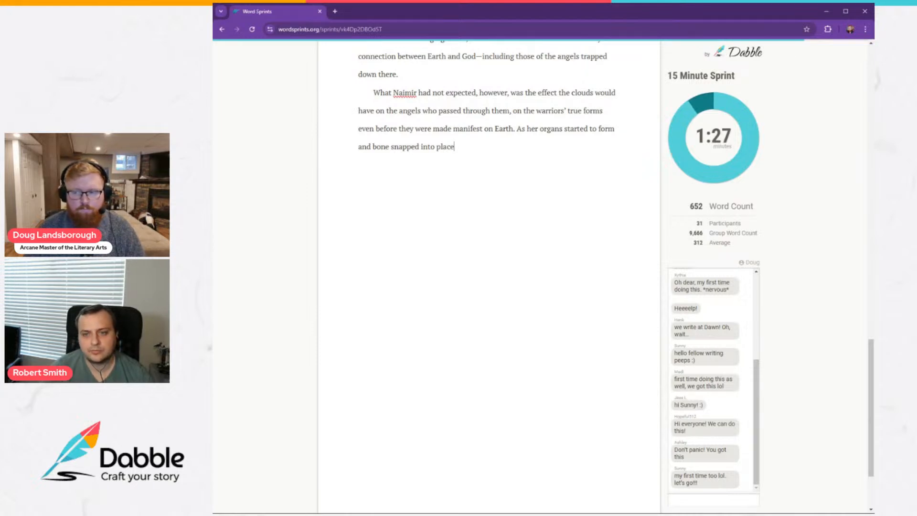
{"action": "type", "text": ", nai"}
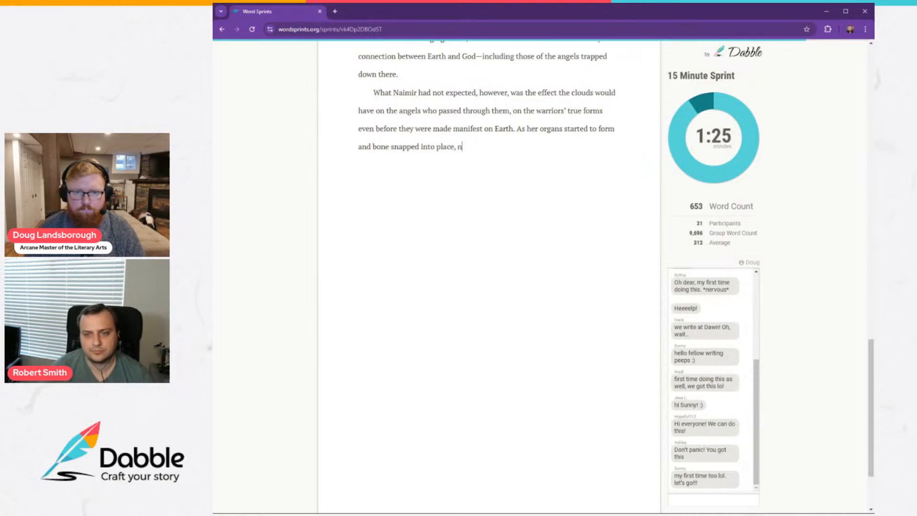
Continue the sentence after "snapped into place" with ", Naimir could only watch as".
{"action": "key", "text": "BackSpace"}
{"action": "type", "text": "Naimir oculd"}
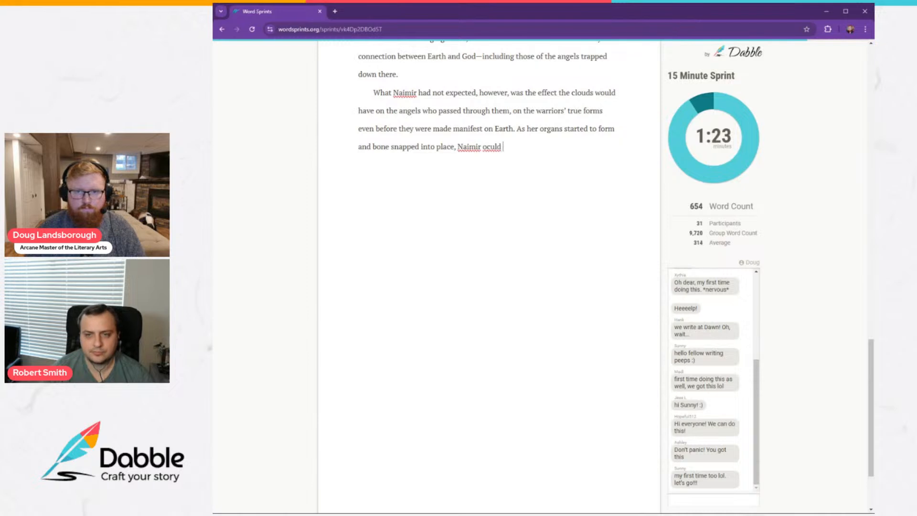
{"action": "key", "text": "BackSpace"}
{"action": "key", "text": "BackSpace"}
{"action": "key", "text": "BackSpace"}
{"action": "key", "text": "BackSpace"}
{"action": "key", "text": "BackSpace"}
{"action": "key", "text": "BackSpace"}
{"action": "type", "text": "could onl"}
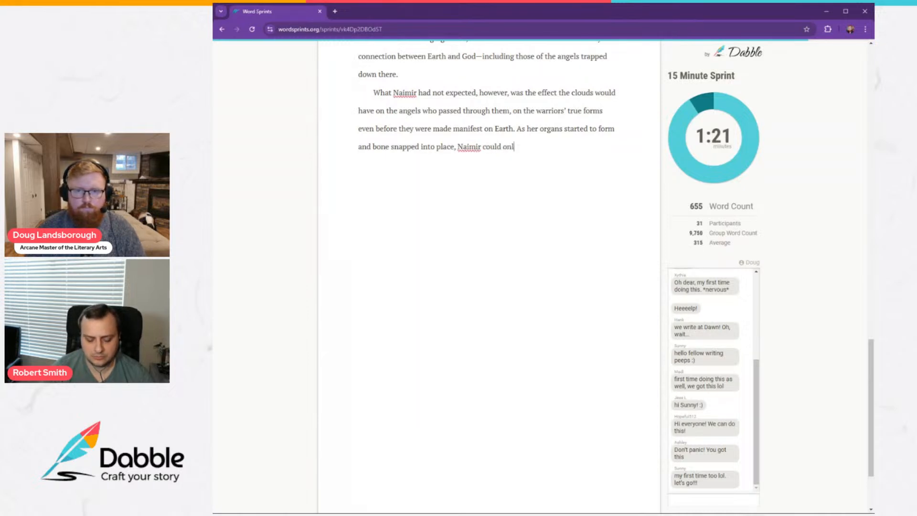
{"action": "type", "text": "y watch as"}
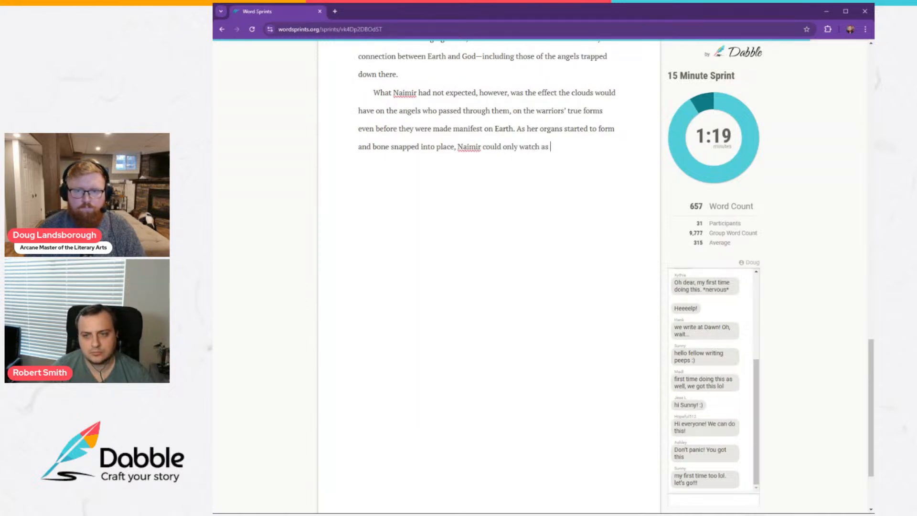
{"action": "type", "text": " her partia"}
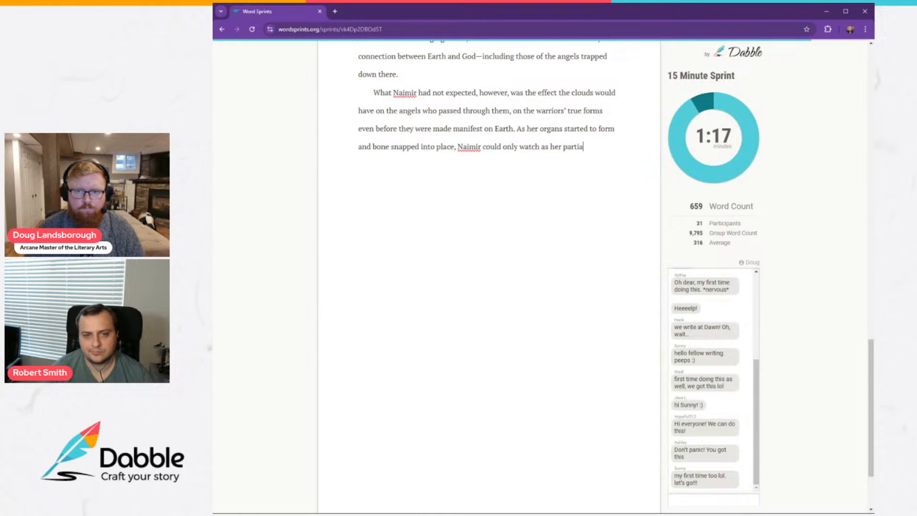
{"action": "type", "text": "lly scult"}
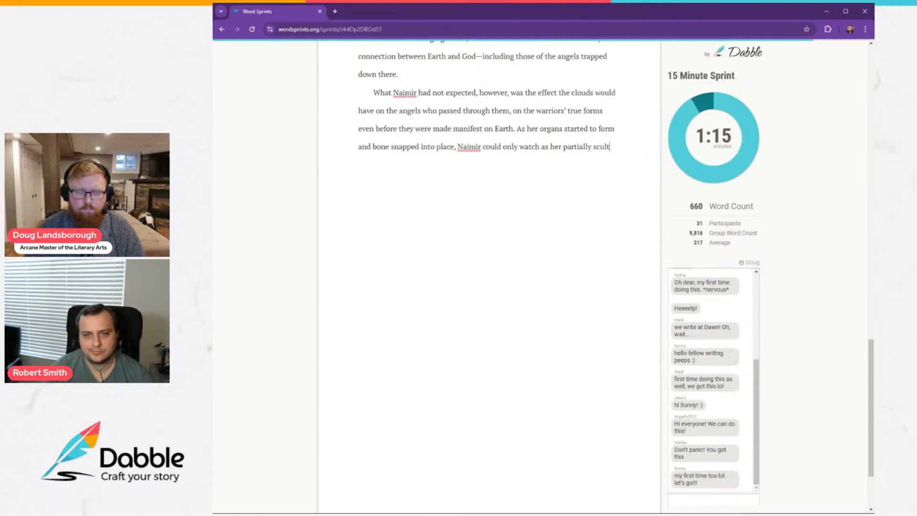
{"action": "type", "text": "ped"}
Finish the sentence with "her partially sculpted kin crashed into the clouds.".
{"action": "key", "text": "BackSpace"}
{"action": "key", "text": "BackSpace"}
{"action": "key", "text": "BackSpace"}
{"action": "key", "text": "BackSpace"}
{"action": "key", "text": "BackSpace"}
{"action": "type", "text": "partially scul"}
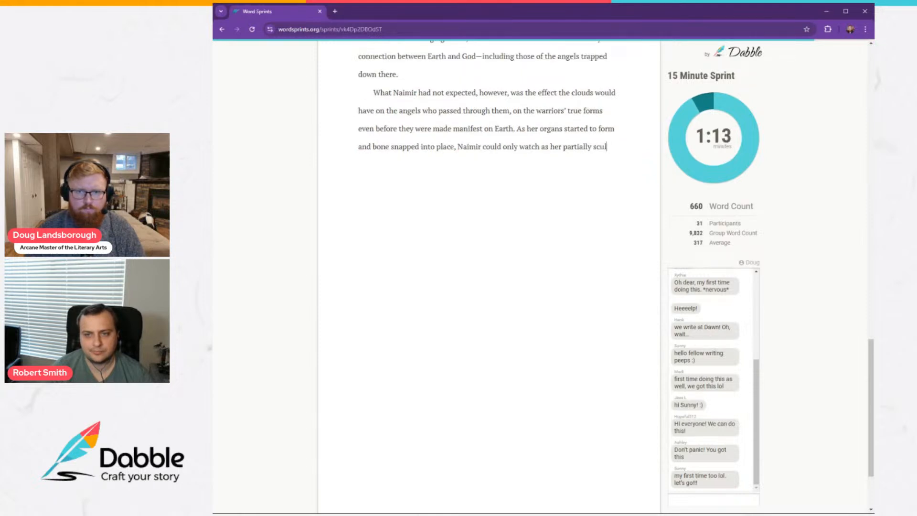
{"action": "type", "text": "pted kin"}
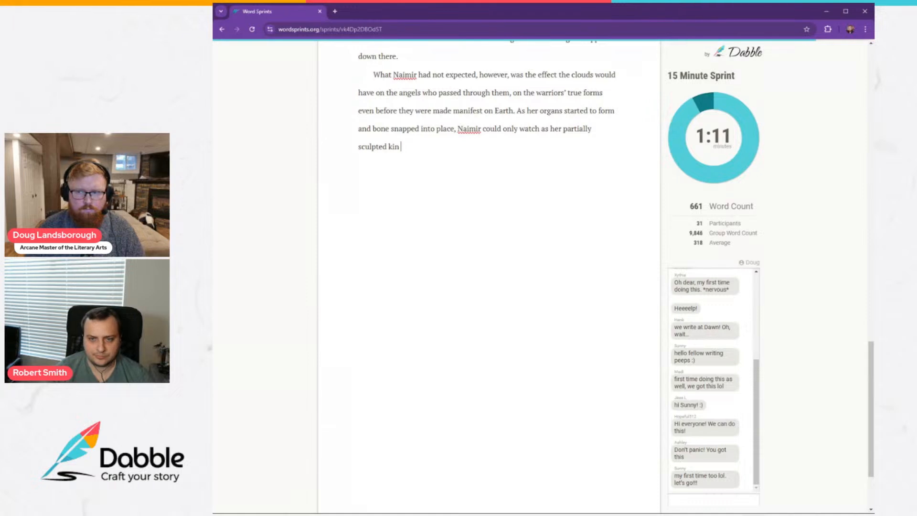
{"action": "type", "text": " c"}
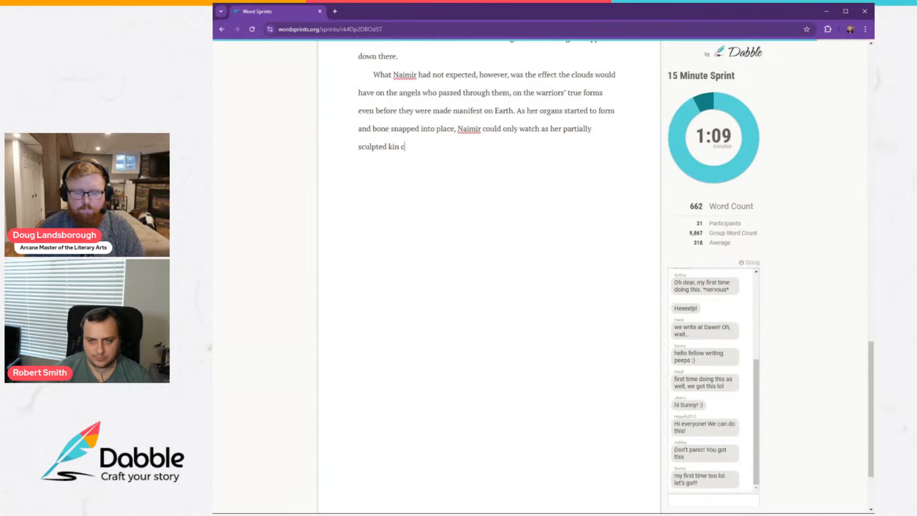
{"action": "type", "text": "rashed into the"}
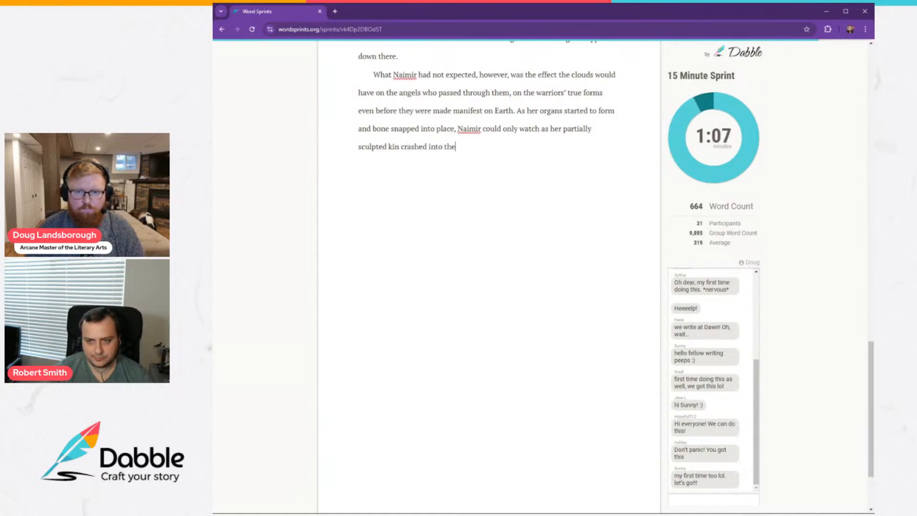
{"action": "type", "text": " clouds."}
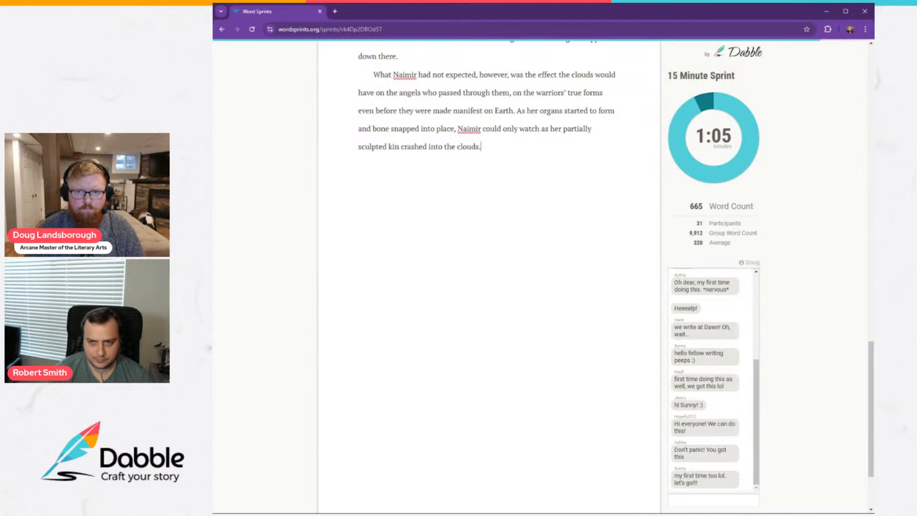
Start a new paragraph with "For a few seconds, their bodies flared brighter in".
{"action": "key", "text": "Return"}
{"action": "type", "text": "For a few se"}
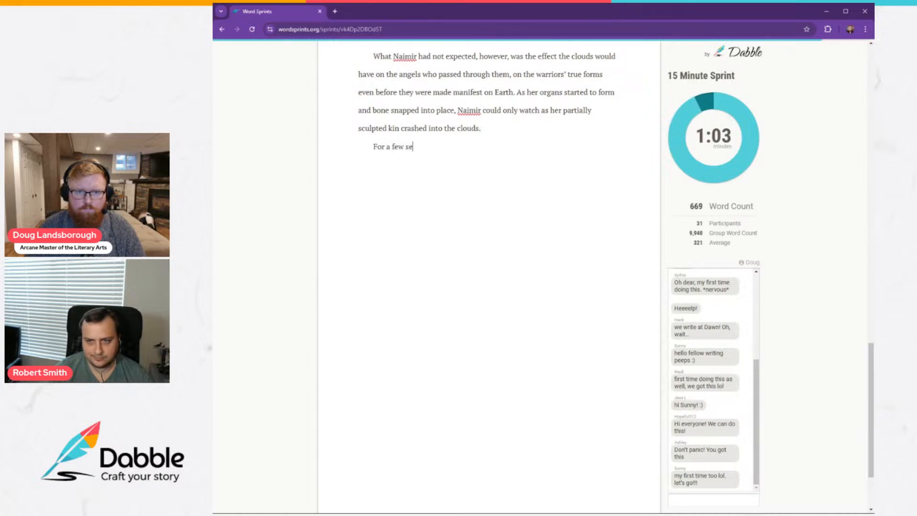
{"action": "type", "text": "conds, the"}
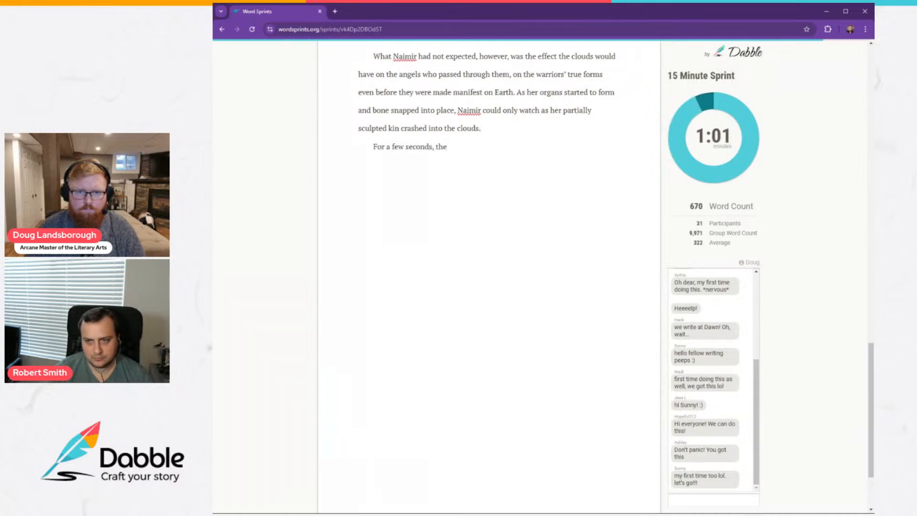
{"action": "type", "text": "ir bodie"}
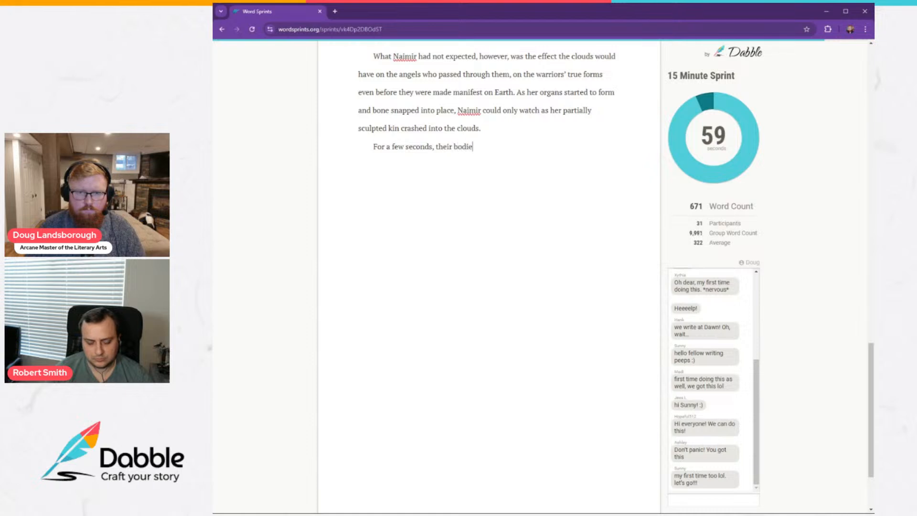
{"action": "type", "text": "s falot"}
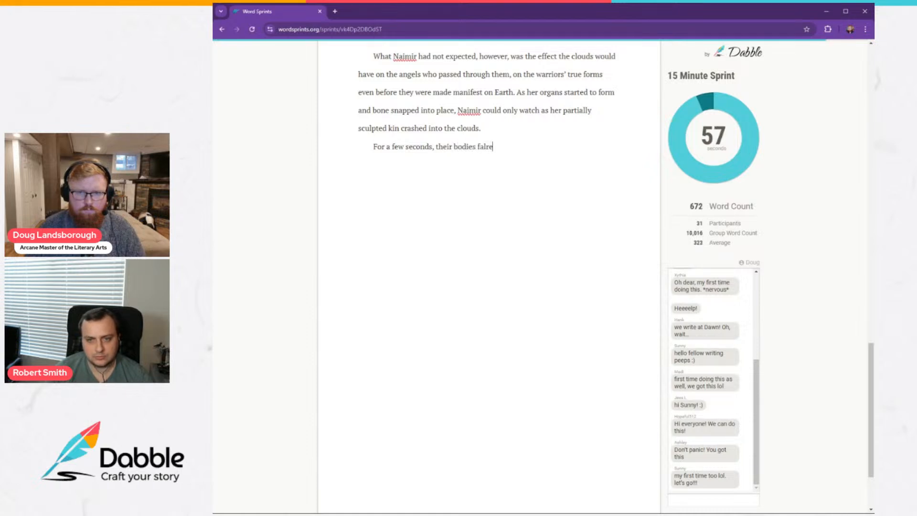
{"action": "key", "text": "BackSpace"}
{"action": "key", "text": "BackSpace"}
{"action": "key", "text": "BackSpace"}
{"action": "key", "text": "BackSpace"}
{"action": "type", "text": "lared br"}
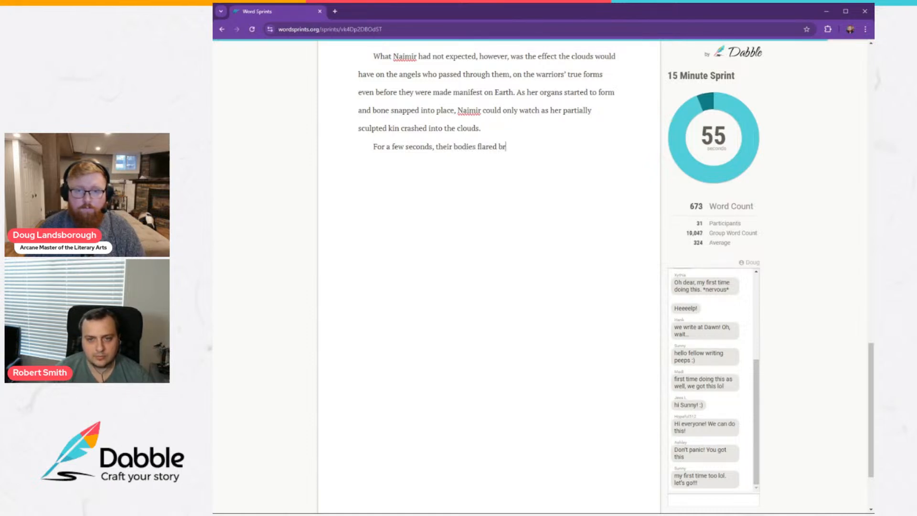
{"action": "type", "text": "ighter in tho"}
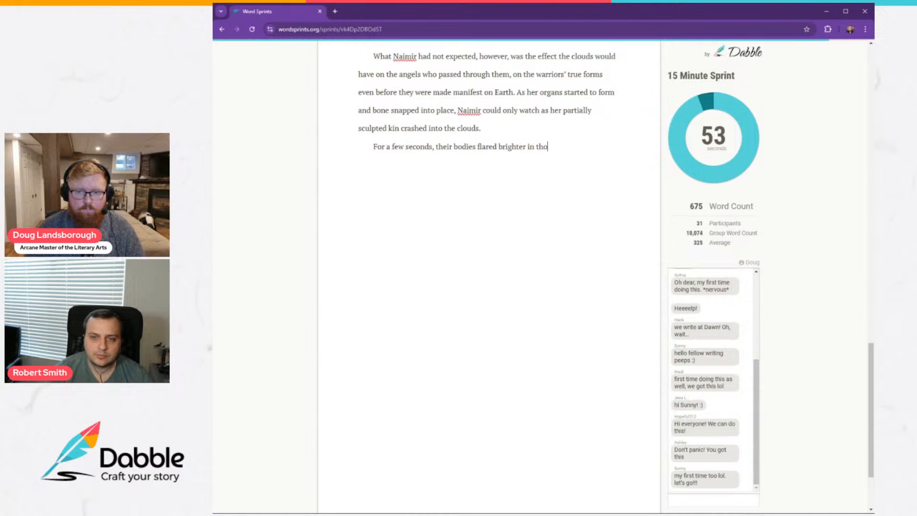
{"action": "type", "text": "se dar"}
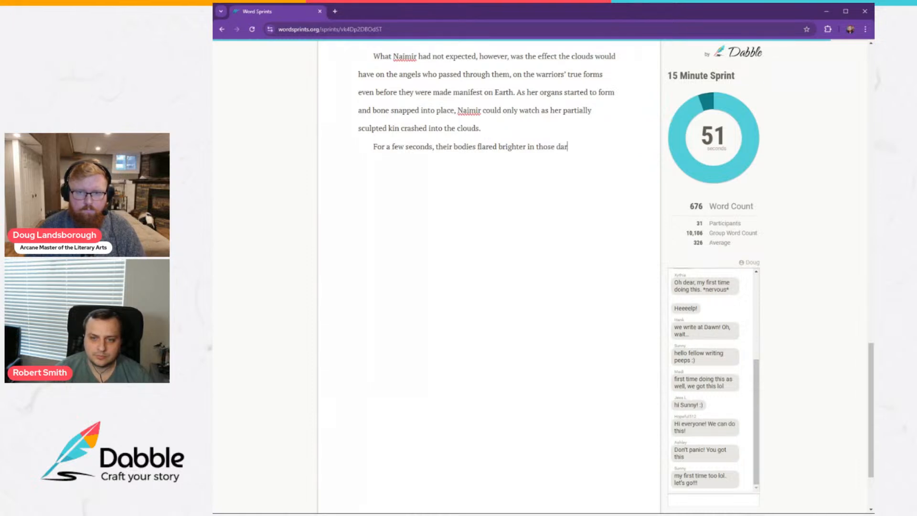
Finish the sentence with "that darkness, almost glowing in defiance of the black.".
{"action": "key", "text": "BackSpace"}
{"action": "key", "text": "BackSpace"}
{"action": "key", "text": "BackSpace"}
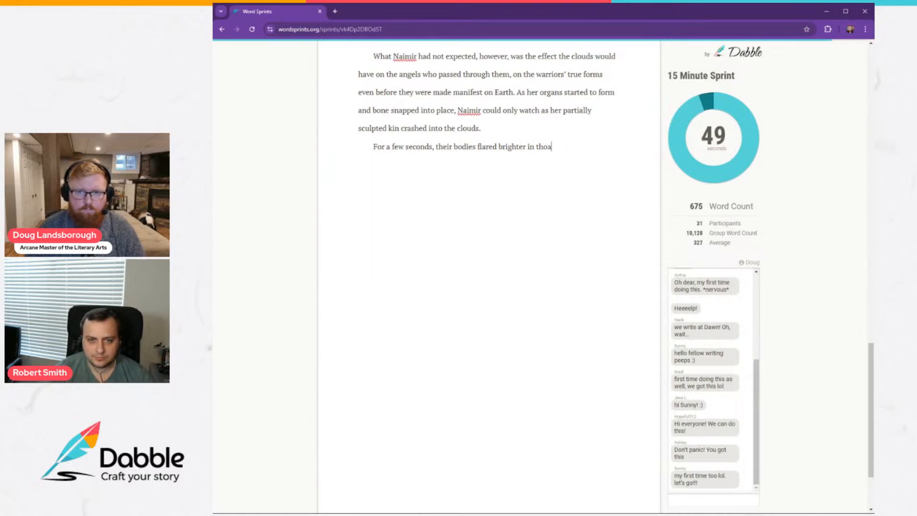
{"action": "key", "text": "BackSpace"}
{"action": "key", "text": "BackSpace"}
{"action": "type", "text": "at darknes"}
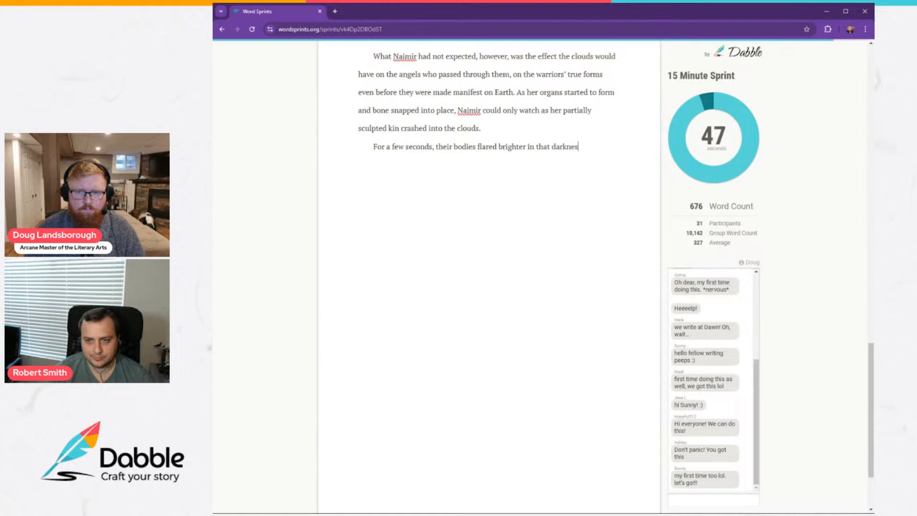
{"action": "type", "text": "s, almost gl"}
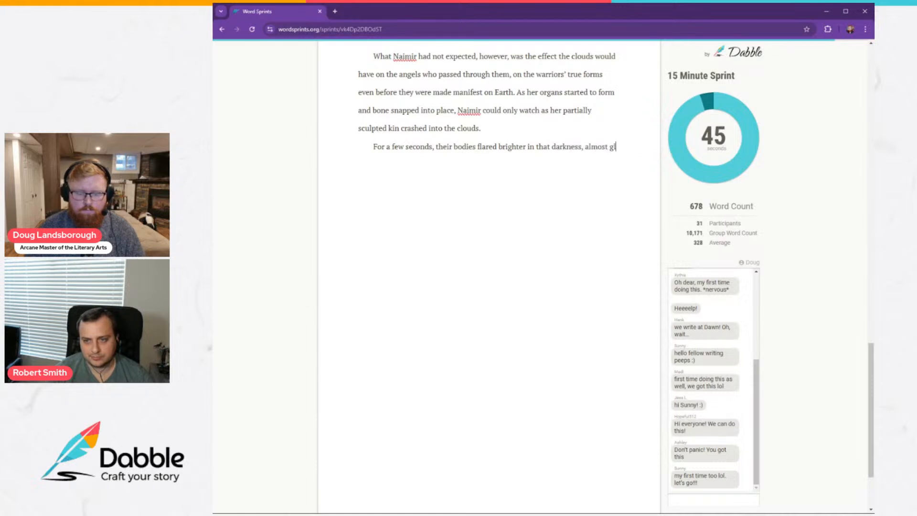
{"action": "type", "text": "owing in defiance "}
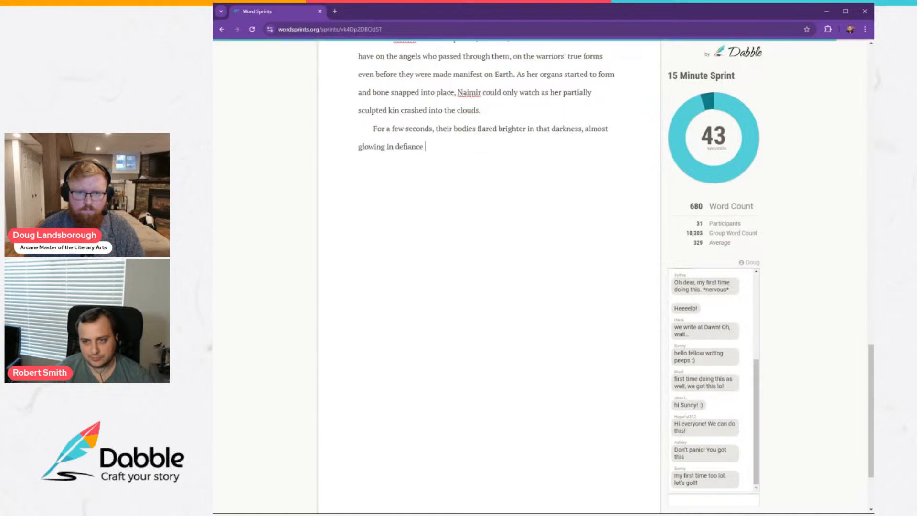
{"action": "type", "text": "of "}
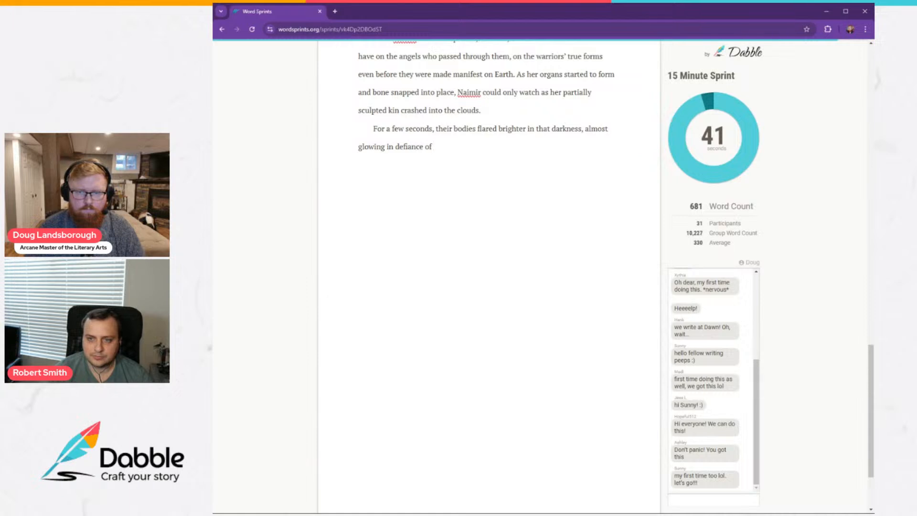
{"action": "type", "text": "the black. T"}
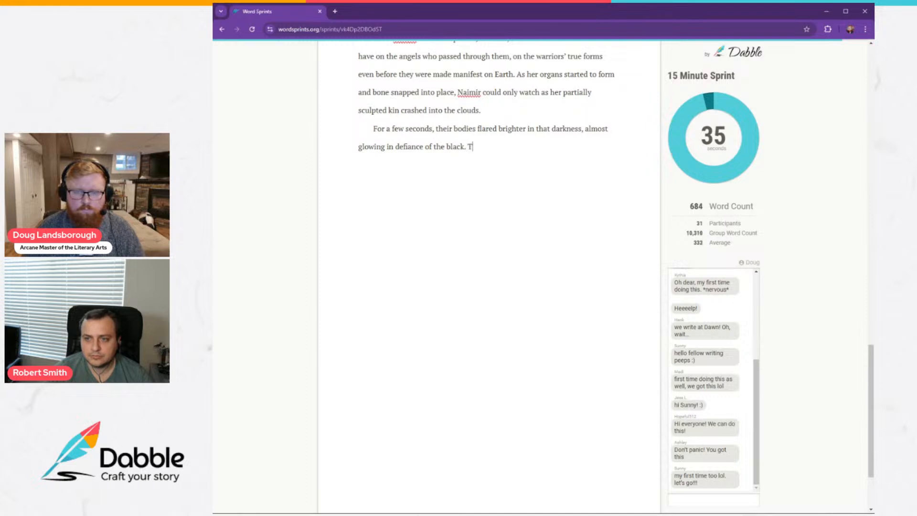
Add the sentence "Then, inevitably, the screams came." to the end of the paragraph.
{"action": "type", "text": "n t"}
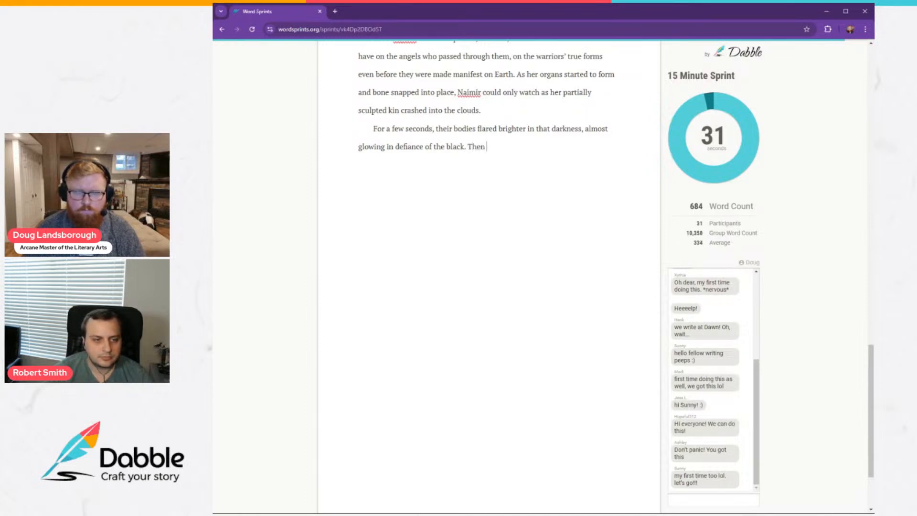
{"action": "type", "text": "he"}
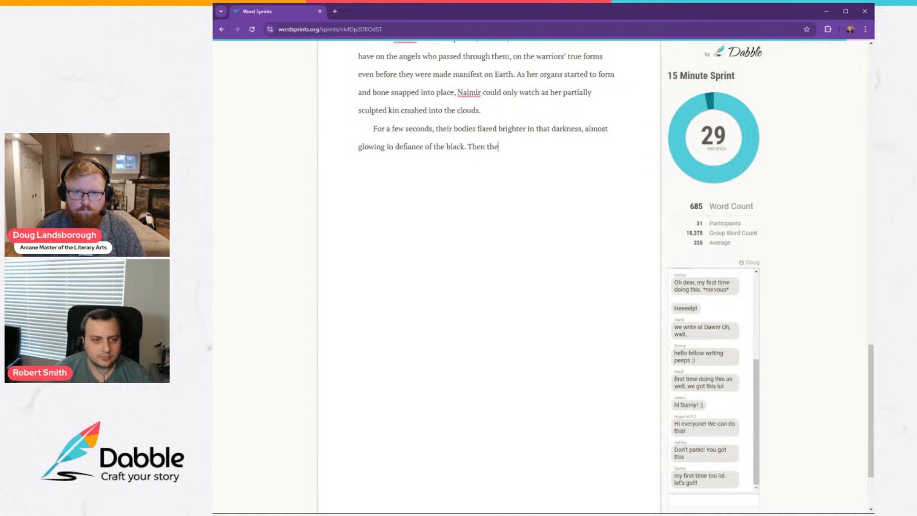
{"action": "type", "text": " screams came"}
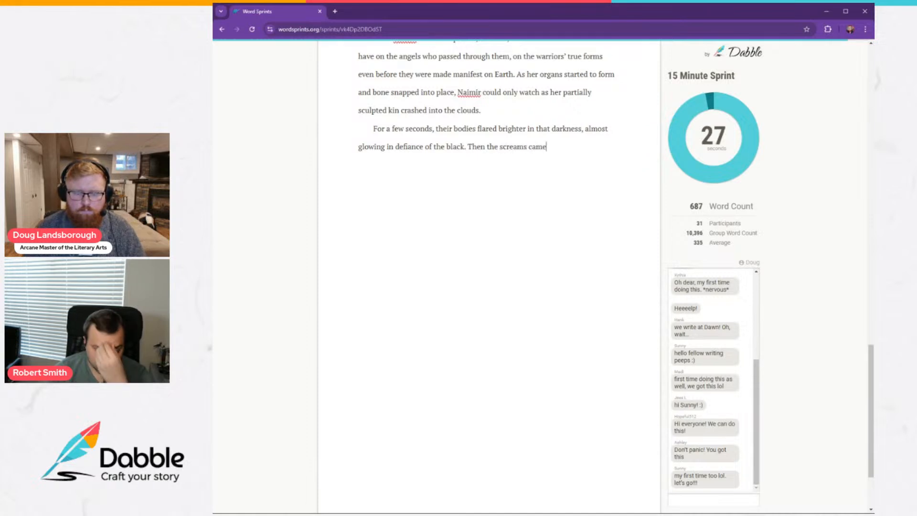
{"action": "key", "text": "ctrl+BackSpace"}
{"action": "key", "text": "ctrl+BackSpace"}
{"action": "key", "text": "ctrl+BackSpace"}
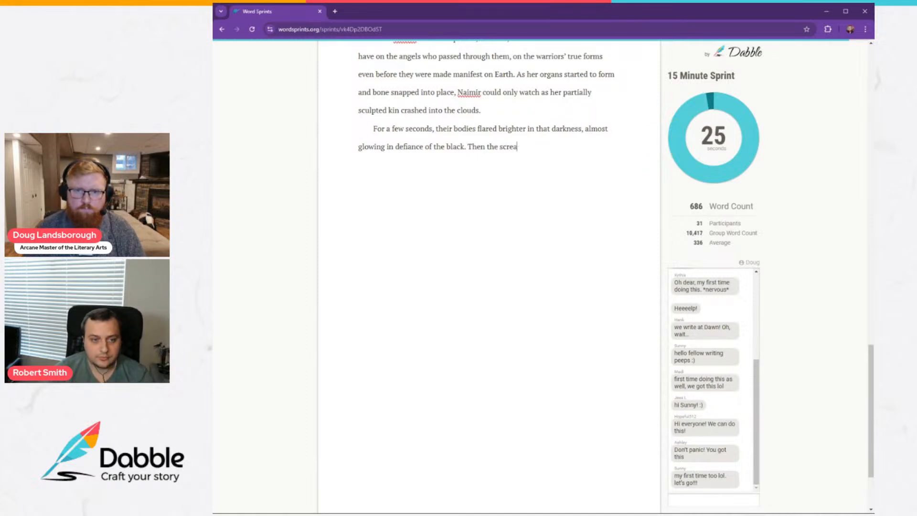
{"action": "type", "text": "inevita"}
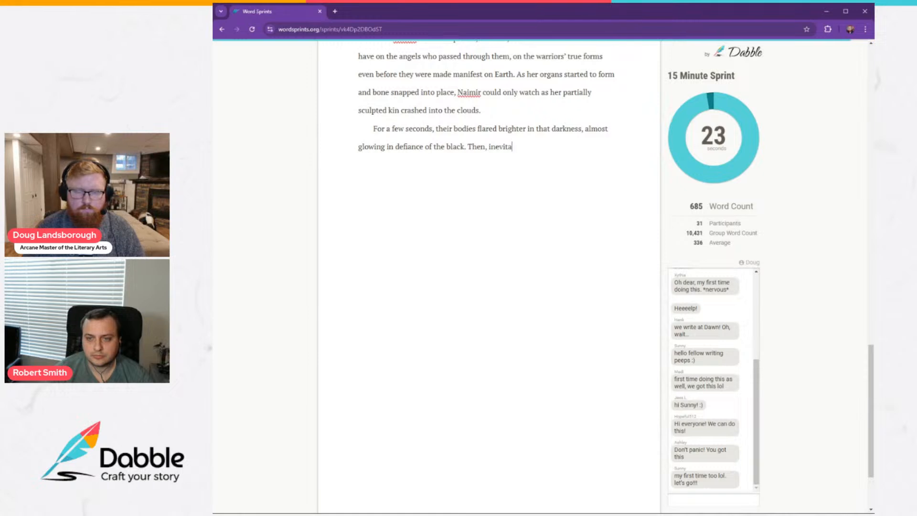
{"action": "type", "text": "bly, the screams"}
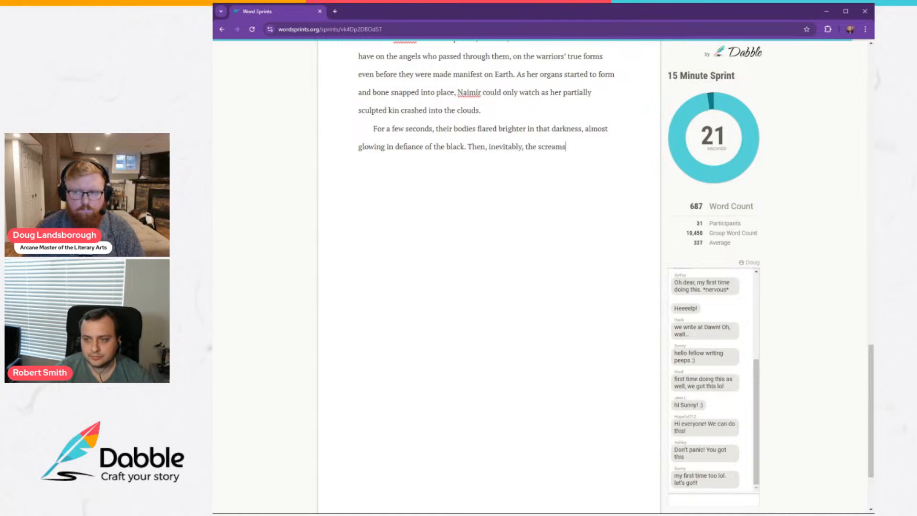
{"action": "type", "text": " came."}
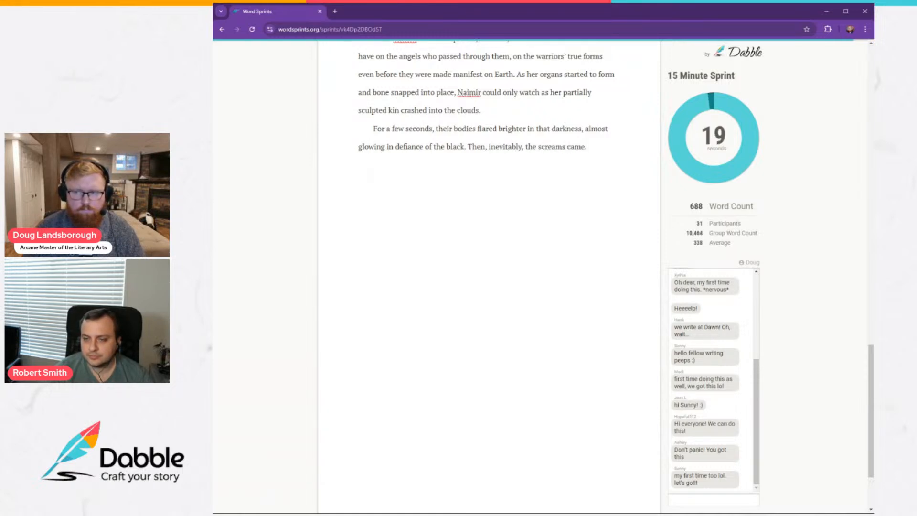
Start a new paragraph with an italic "Help!" followed by regular text "one of the angels begged as she plummeted into a cloud.".
{"action": "key", "text": "Return"}
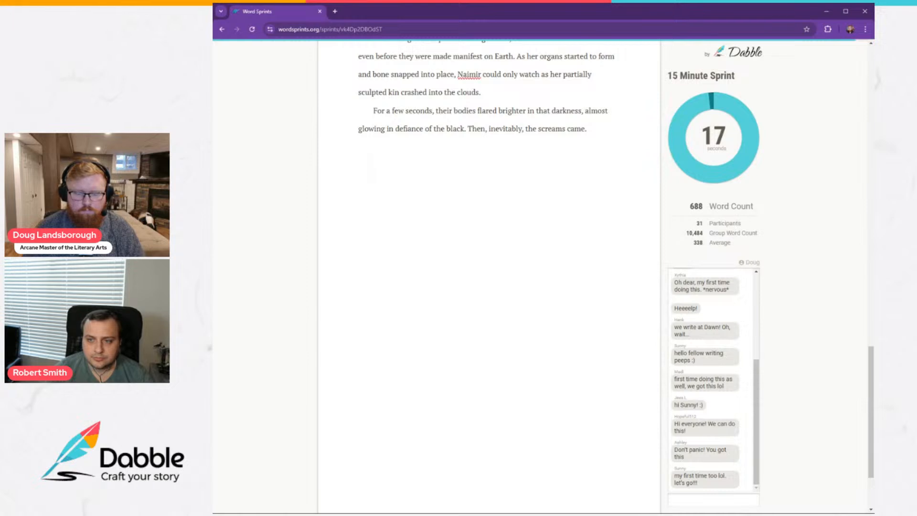
{"action": "type", "text": "Help! "}
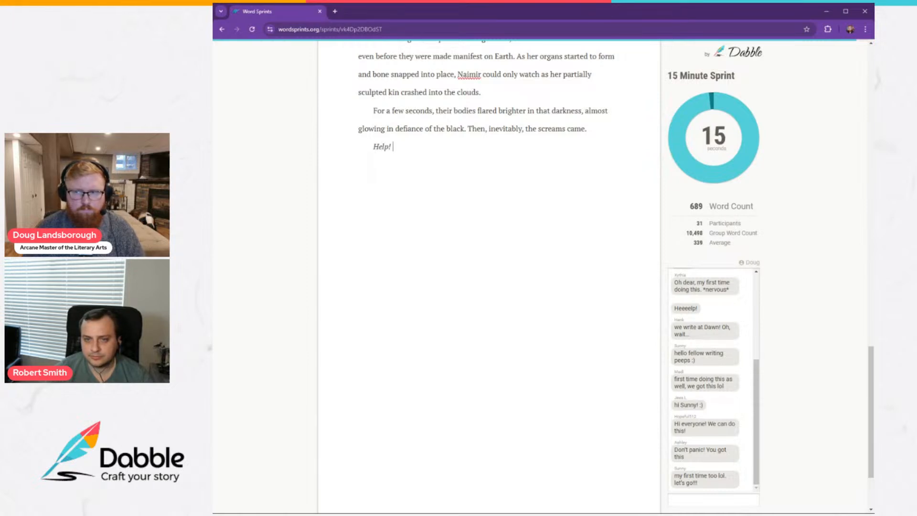
{"action": "type", "text": "one of the ang"}
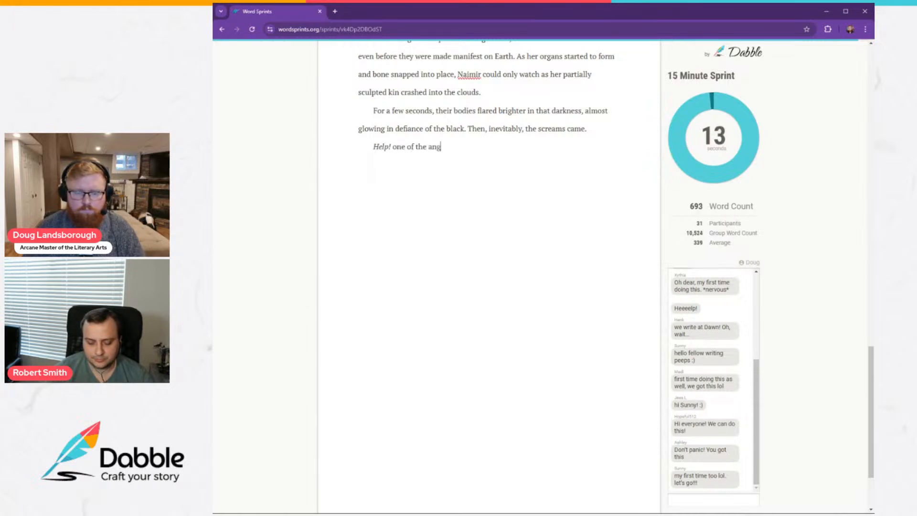
{"action": "type", "text": "els begg"}
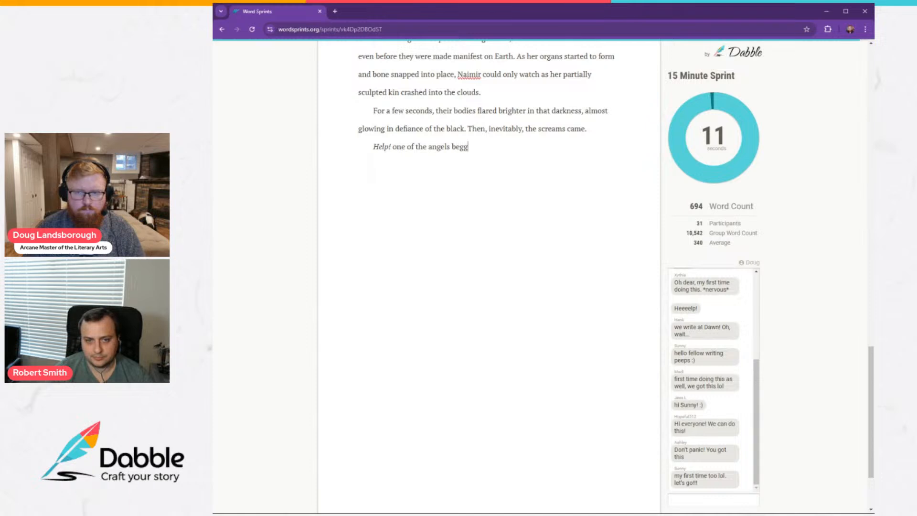
{"action": "type", "text": "ed as she plu"}
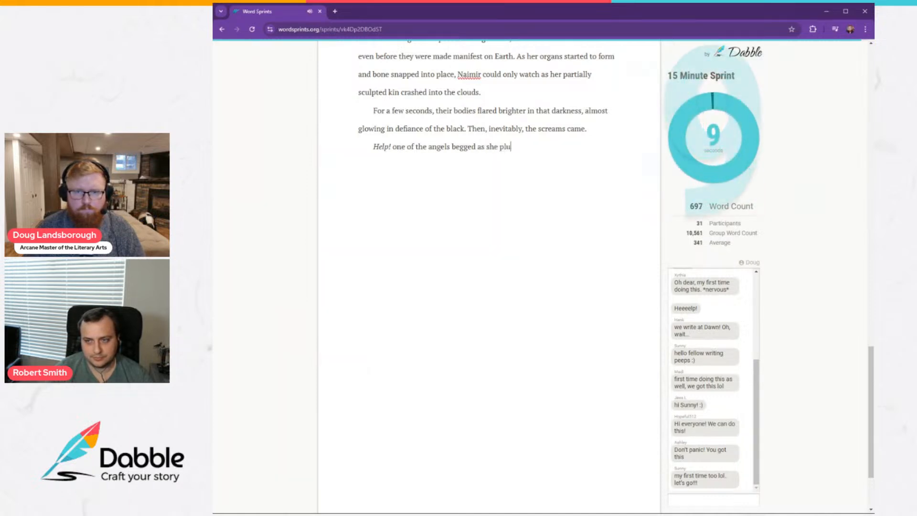
{"action": "type", "text": "mmeted into a cl"}
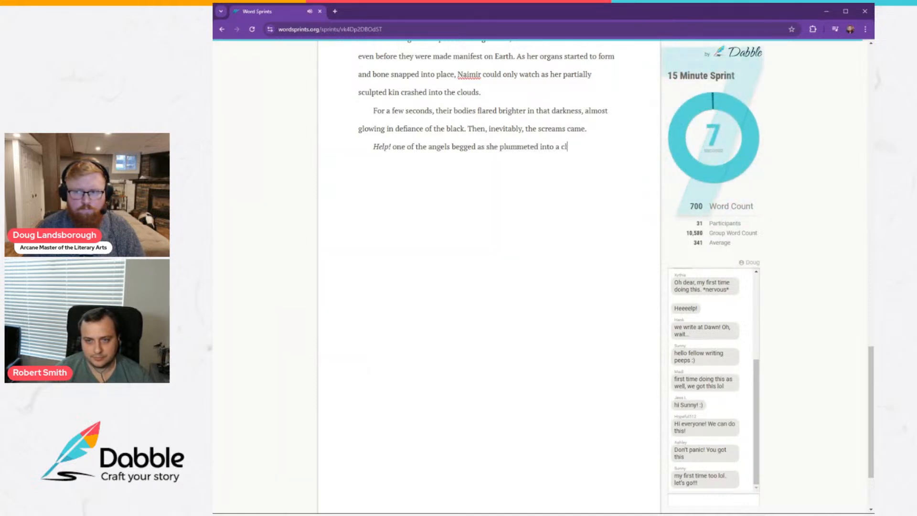
{"action": "type", "text": "oud. Her word"}
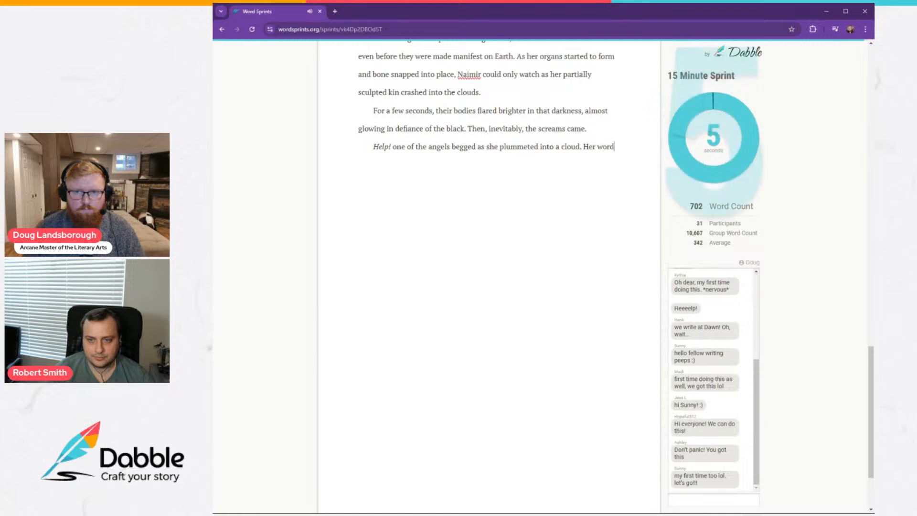
{"action": "type", "text": "s carried"}
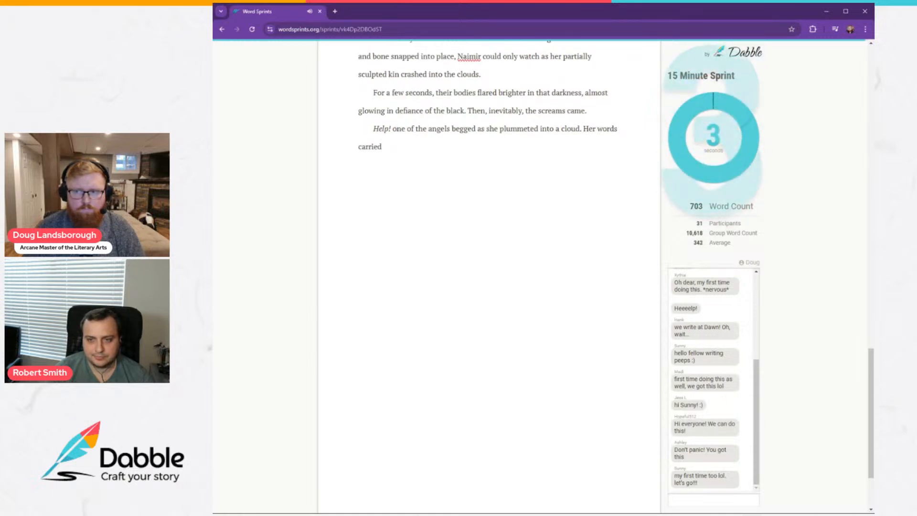
{"action": "type", "text": " a pain s"}
Continue the paragraph with the unfinished sentence "Her words carried a pain so raw".
{"action": "type", "text": "o raw"}
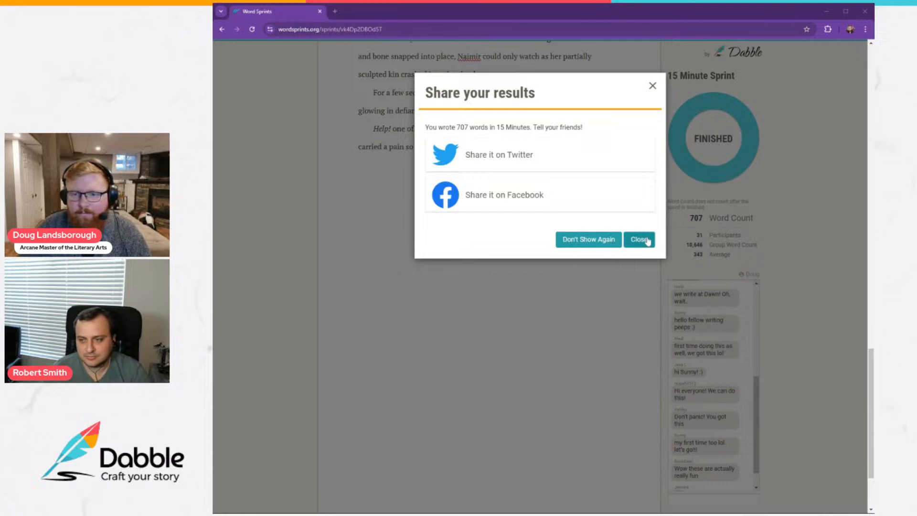
Dismiss the offer to share the sprint results and look over the participants' chat messages.
{"action": "left_click", "coordinate": [648, 241]}
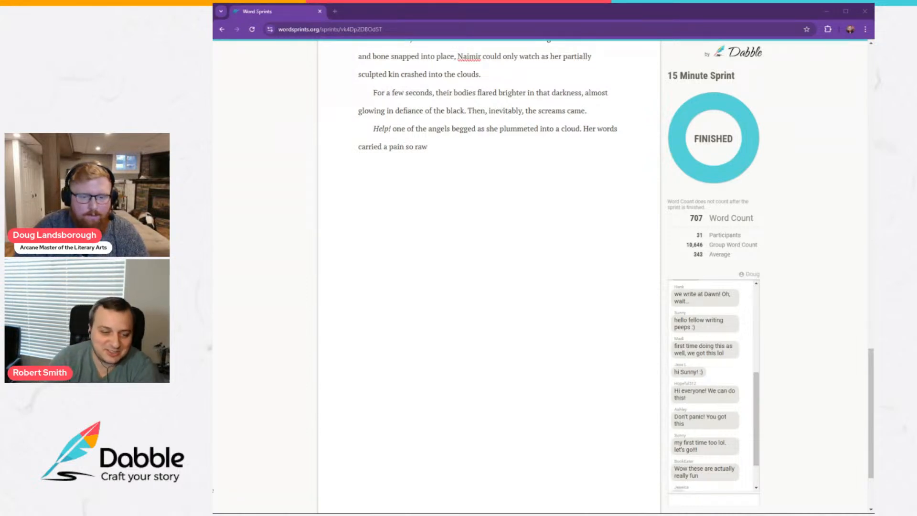
{"action": "scroll", "coordinate": [703, 450], "scroll_direction": "down", "scroll_amount": 2}
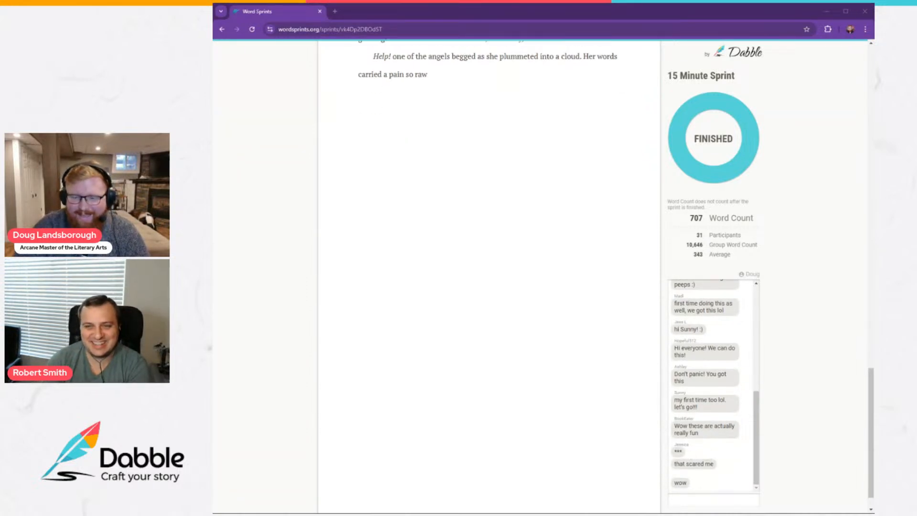
{"action": "scroll", "coordinate": [683, 457], "scroll_direction": "up", "scroll_amount": 3}
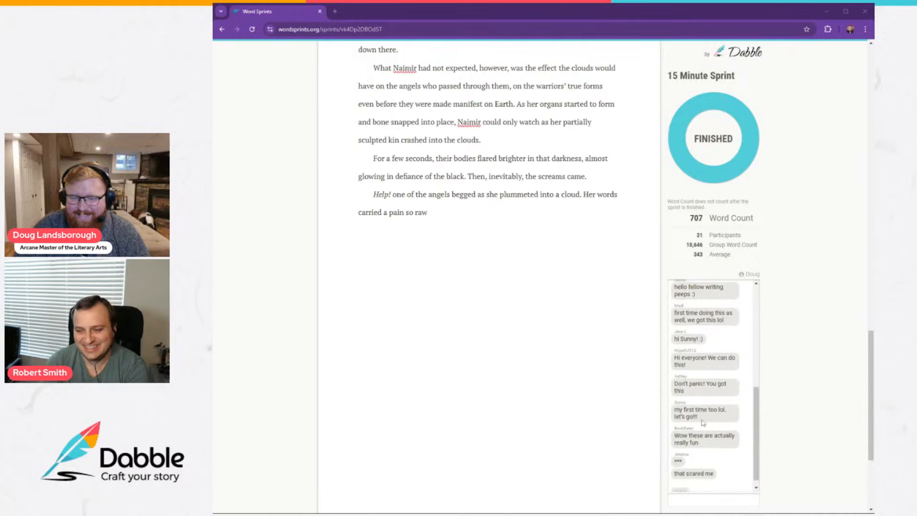
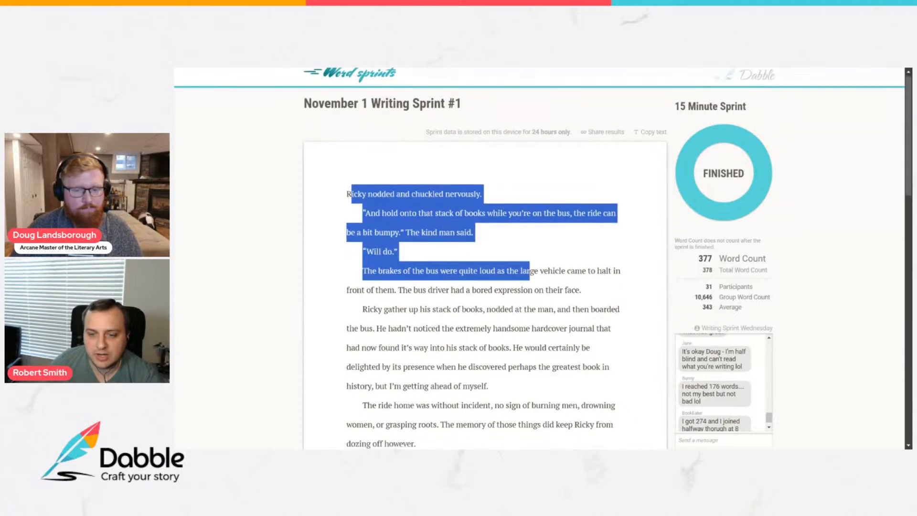
Copy the entire text of the finished November 1 Writing Sprint #1 to the clipboard.
{"action": "scroll", "coordinate": [549, 330], "scroll_direction": "up", "scroll_amount": 10}
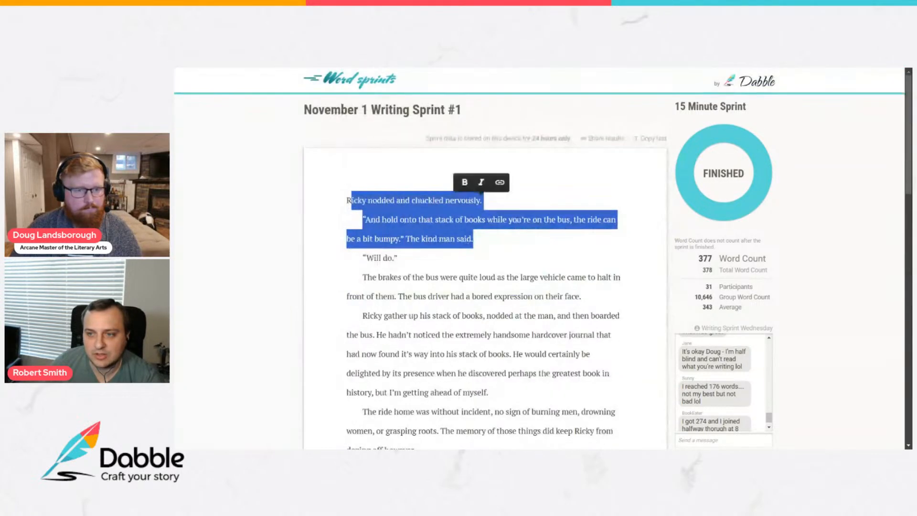
{"action": "left_click", "coordinate": [652, 139]}
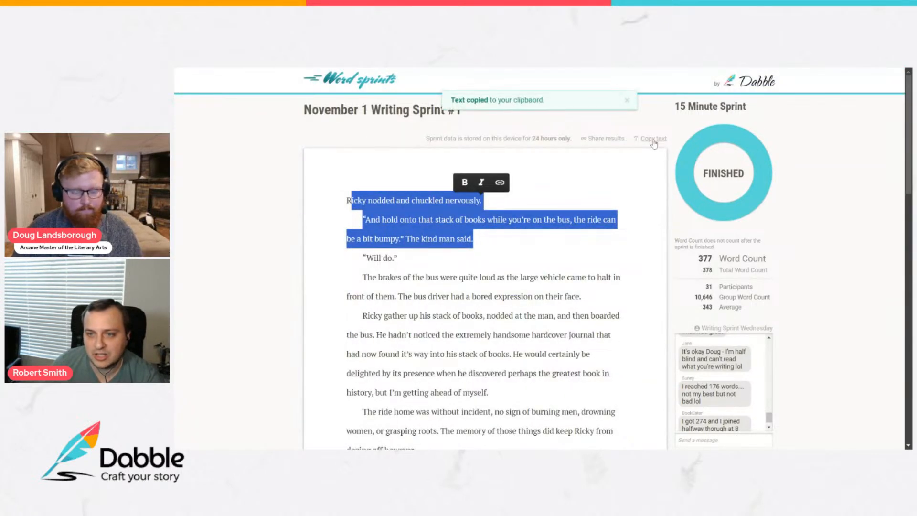
{"action": "left_click_drag", "start_coordinate": [544, 100], "coordinate": [524, 100]}
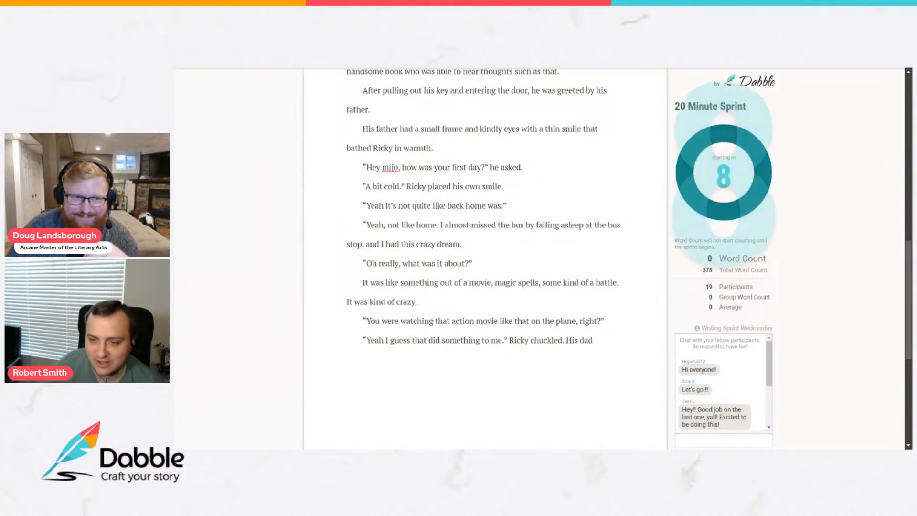
Continue the unfinished sentence after "His dad" with "took the stack of books out of his hands and".
{"action": "scroll", "coordinate": [484, 258], "scroll_direction": "down", "scroll_amount": 1}
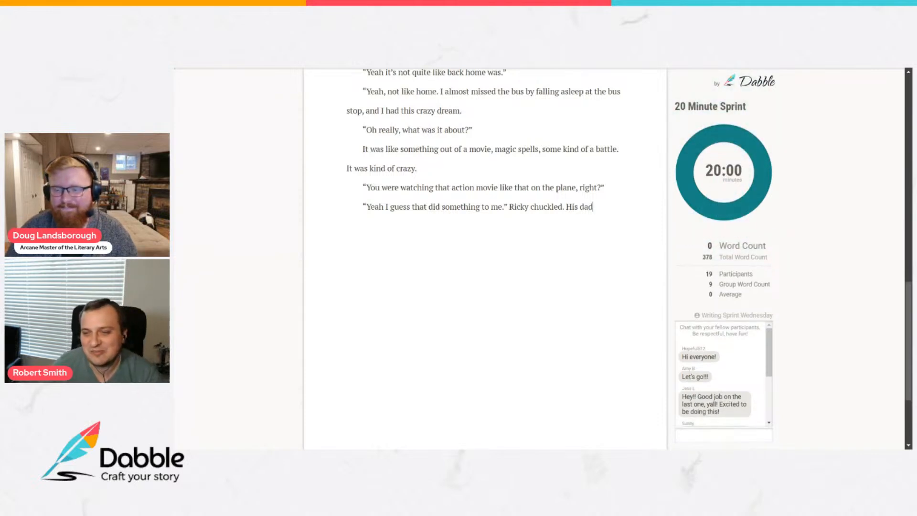
{"action": "type", "text": "took the st"}
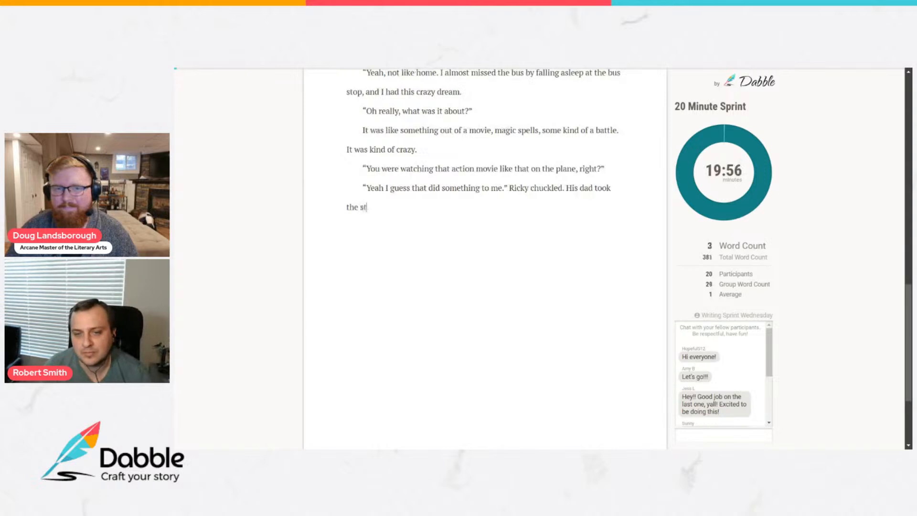
{"action": "type", "text": "ack of books out "}
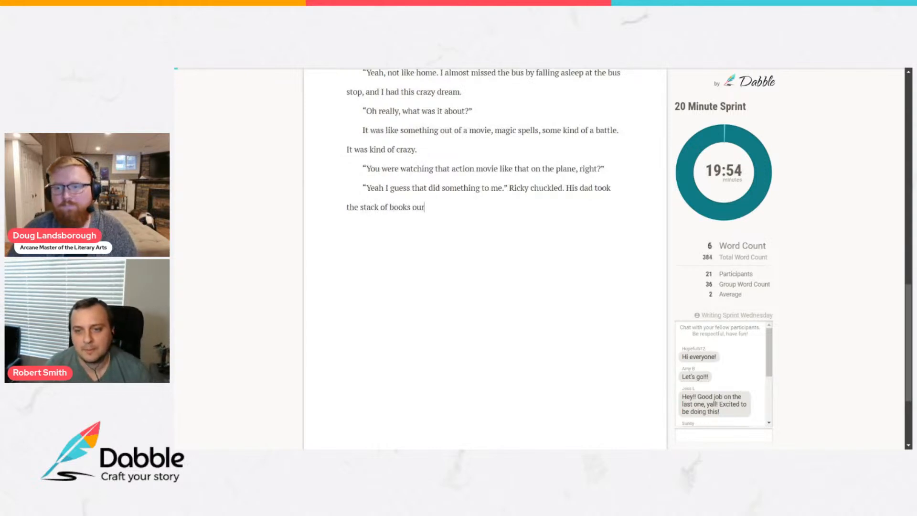
{"action": "type", "text": "of his hands and began"}
{"action": "key", "text": "BackSpace"}
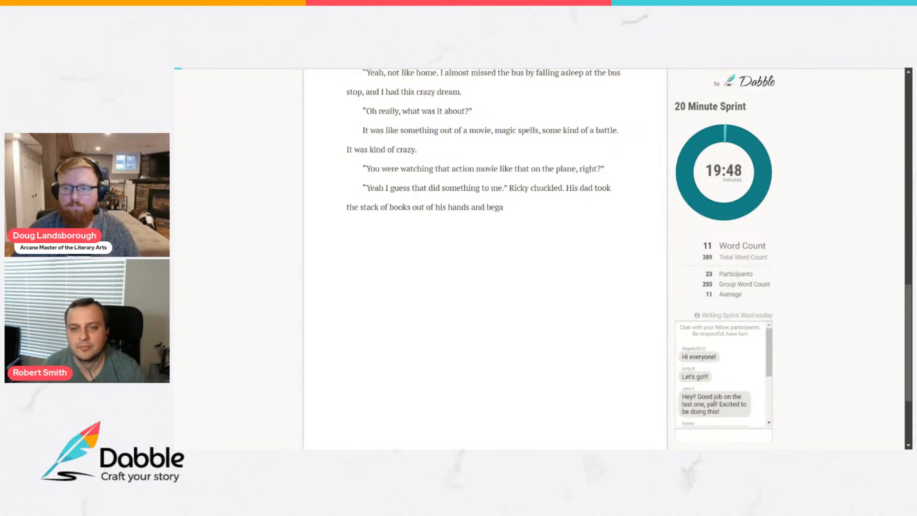
{"action": "type", "text": "n"}
{"action": "key", "text": "BackSpace"}
{"action": "key", "text": "BackSpace"}
{"action": "key", "text": "BackSpace"}
{"action": "key", "text": "BackSpace"}
{"action": "key", "text": "BackSpace"}
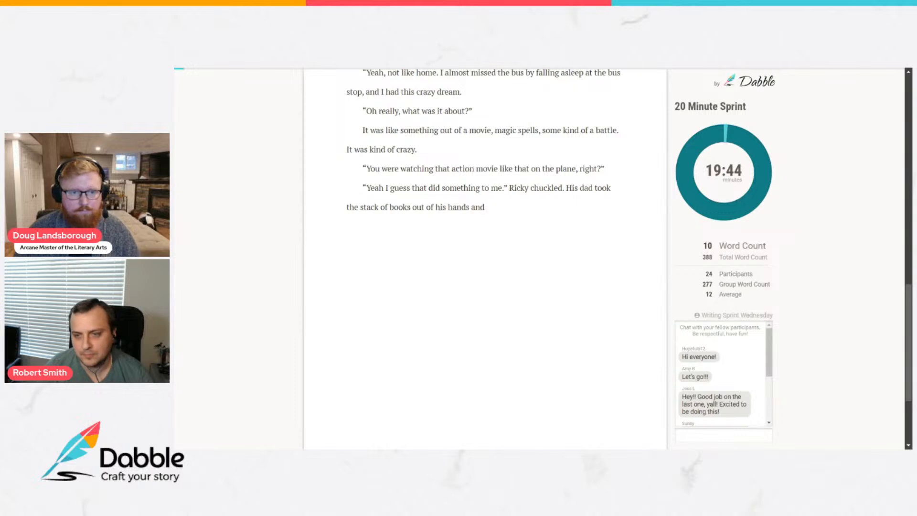
Complete the sentence with "brought them back to the small desk in Ricky's room as Ricky followed.".
{"action": "type", "text": "brough"}
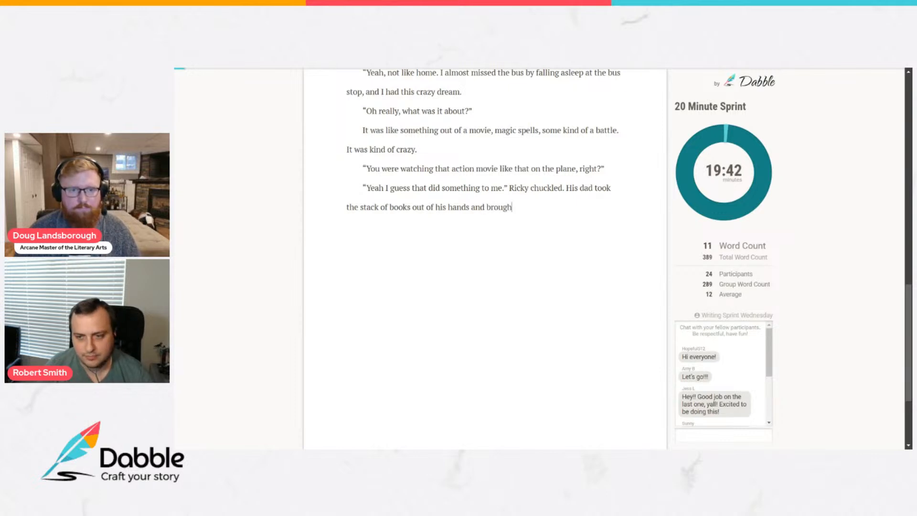
{"action": "type", "text": "t them back to t"}
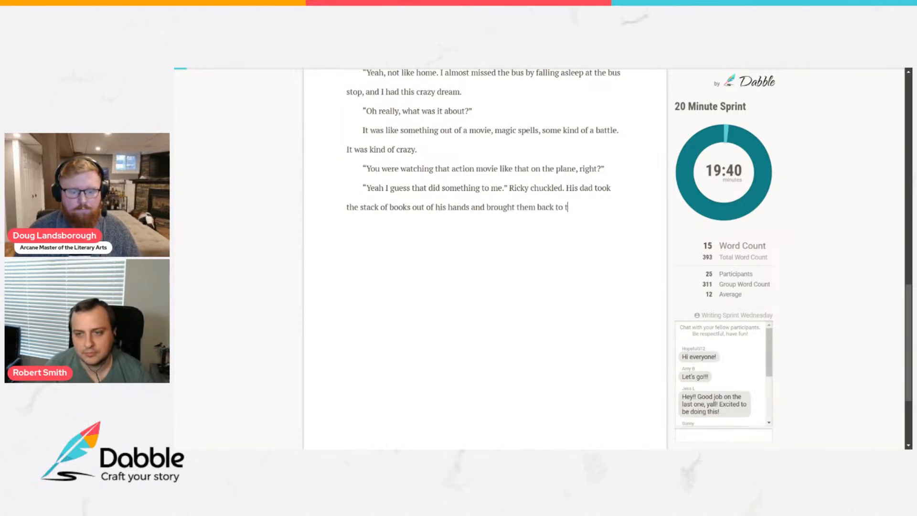
{"action": "type", "text": "he small des"}
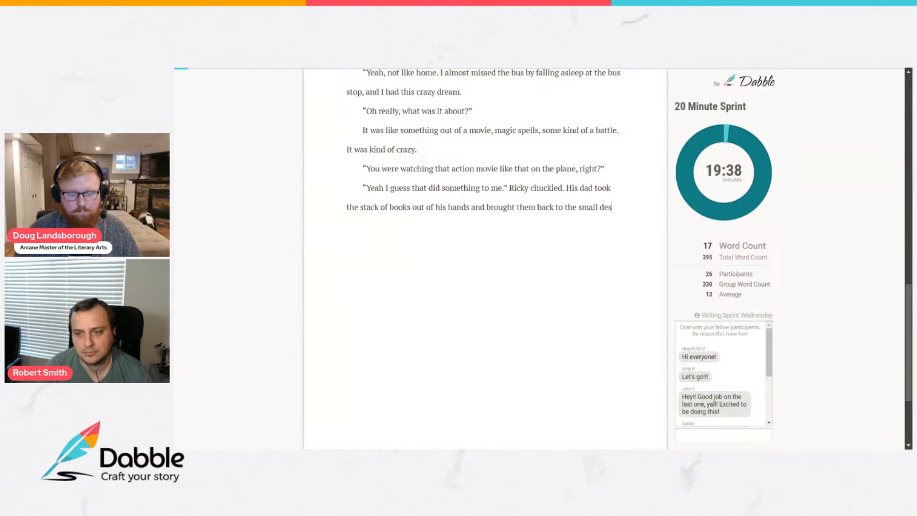
{"action": "type", "text": "k in Ricky's room"}
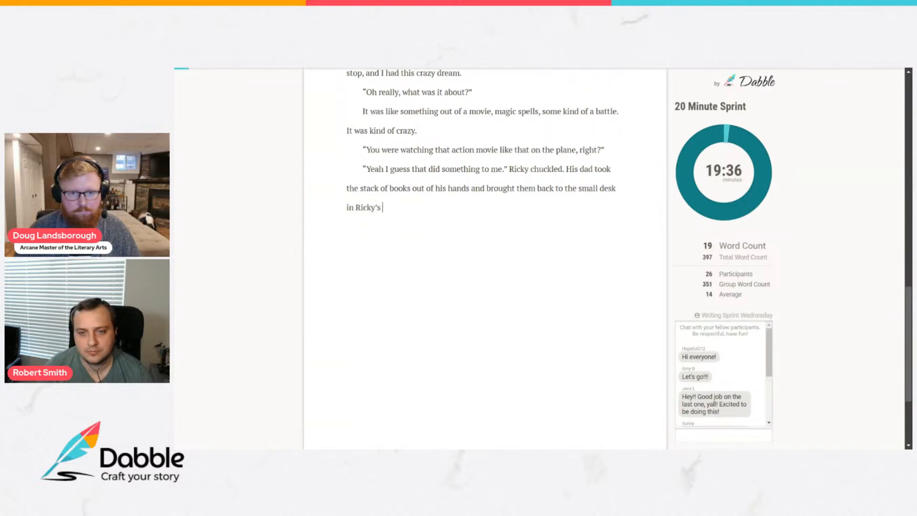
{"action": "type", "text": " as Ricky f"}
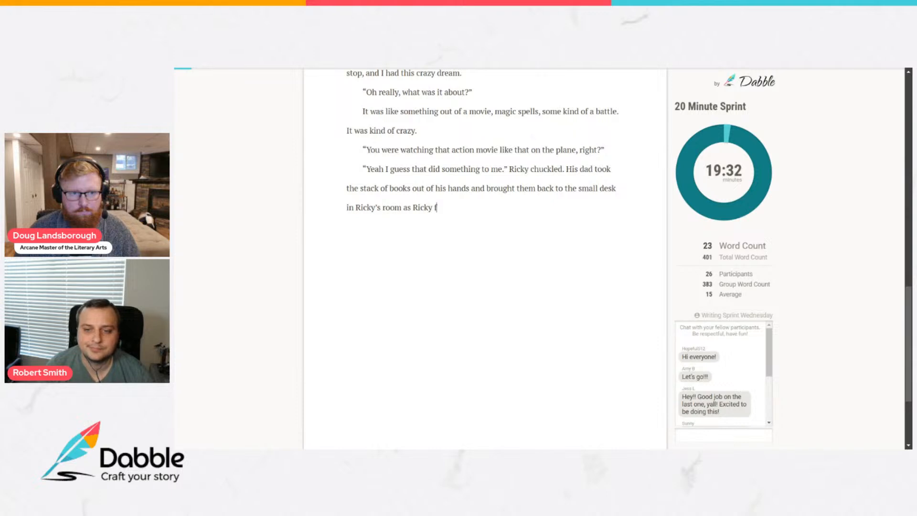
{"action": "type", "text": "ollowed."}
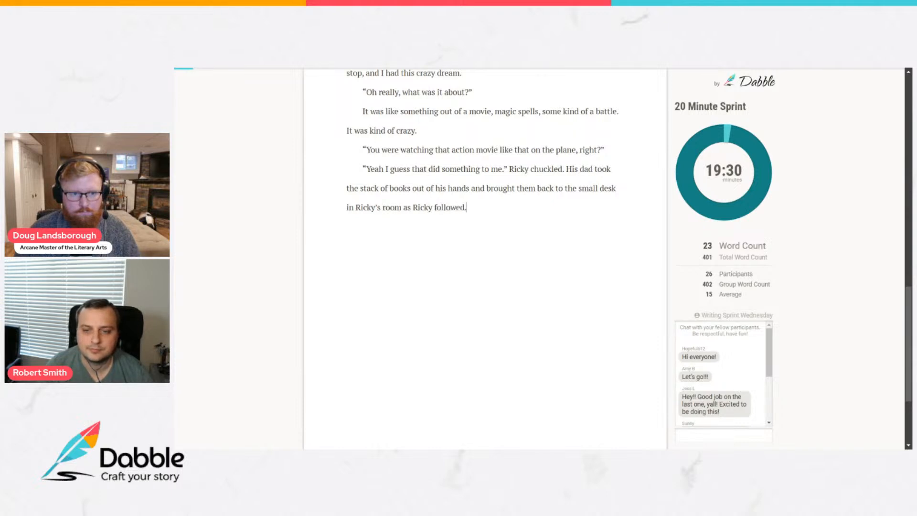
Start a new paragraph with "Ricky's room was still full of boxes,".
{"action": "key", "text": "Return"}
{"action": "type", "text": "Ricky's room"}
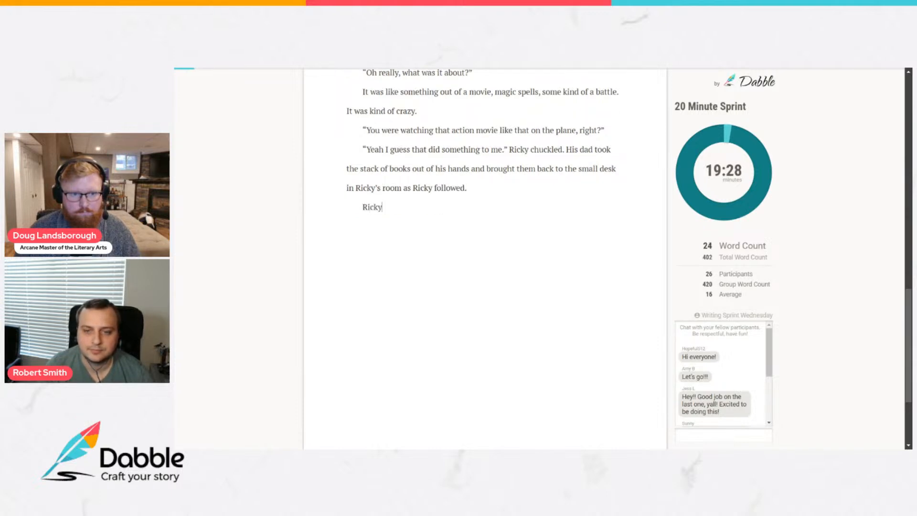
{"action": "type", "text": " was sti"}
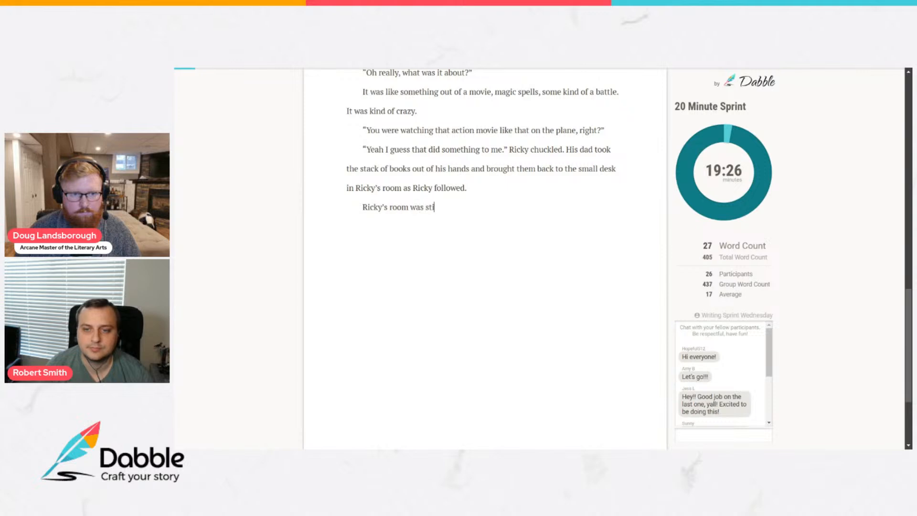
{"action": "type", "text": "ll full of b"}
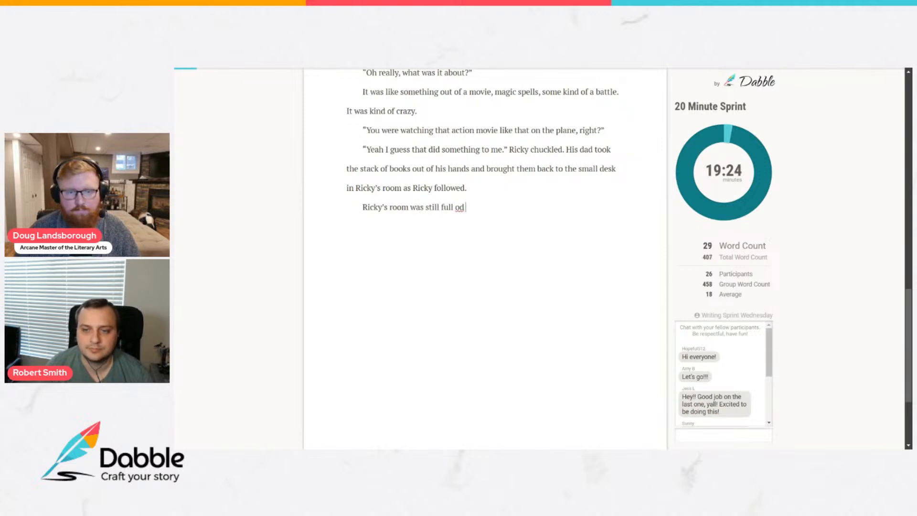
{"action": "type", "text": "oxes,"}
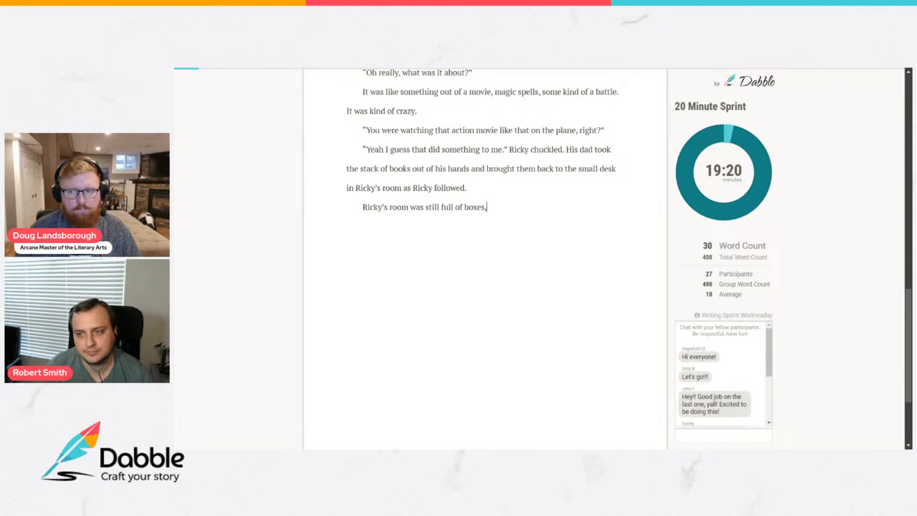
{"action": "type", "text": " ec"}
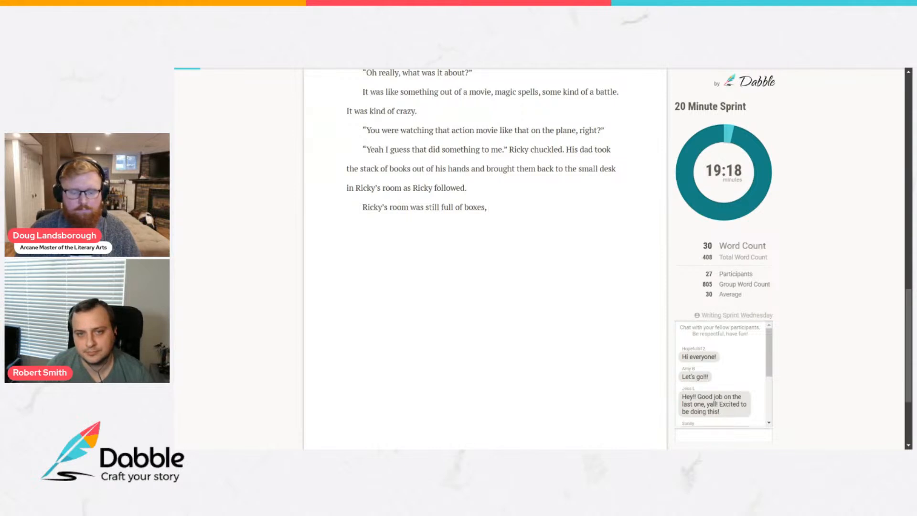
{"action": "type", "text": "a"}
Finish the sentence about the boxes with "even on his mattress which sat on the floor at the moment.".
{"action": "key", "text": "BackSpace"}
{"action": "key", "text": "BackSpace"}
{"action": "type", "text": "e"}
{"action": "type", "text": "en on"}
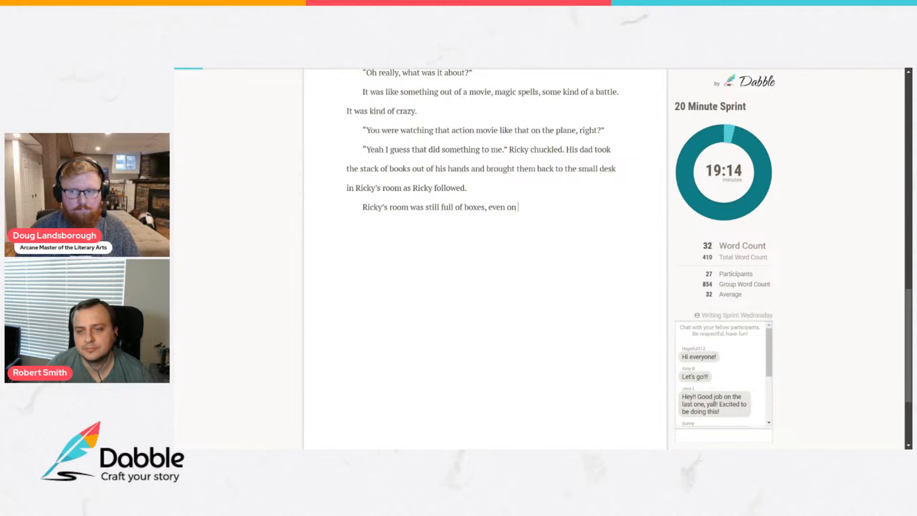
{"action": "type", "text": " his mat"}
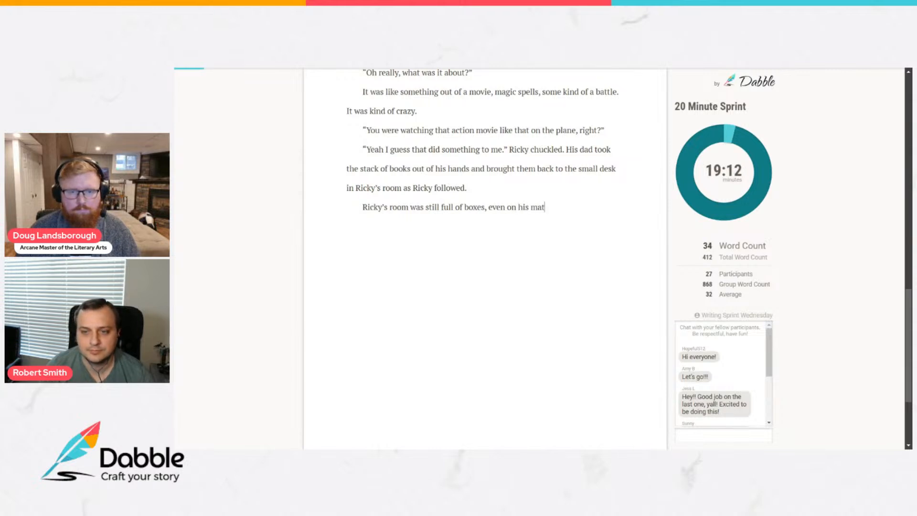
{"action": "type", "text": "tress which sat on the floor at the moment. "}
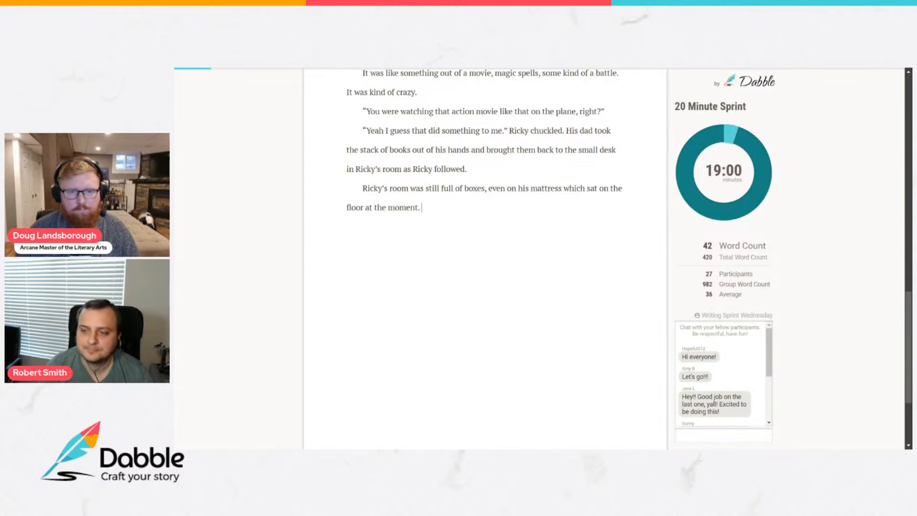
{"action": "type", "text": "Ricky was"}
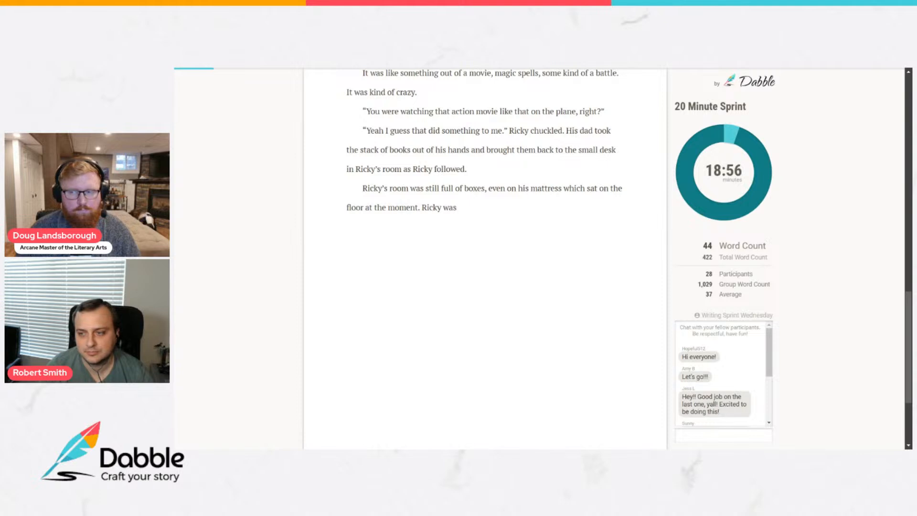
{"action": "type", "text": " rather particular a"}
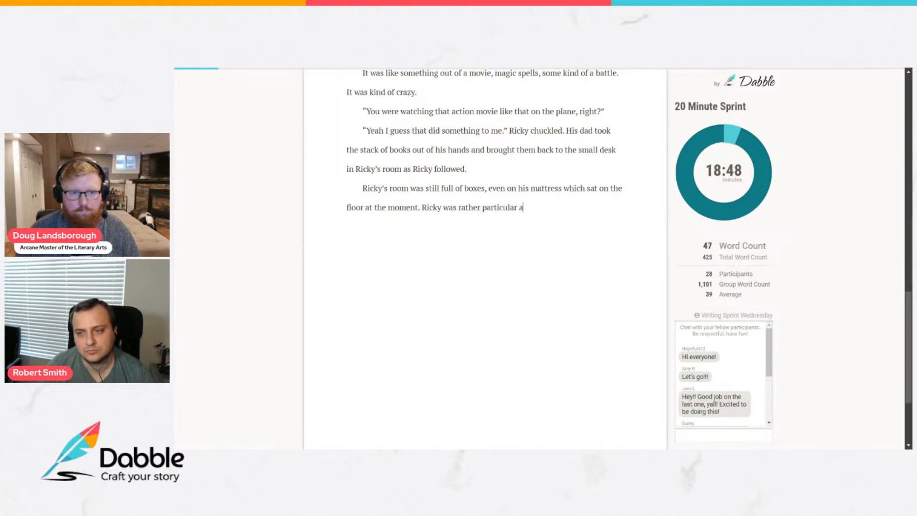
{"action": "type", "text": "bout his space, and"}
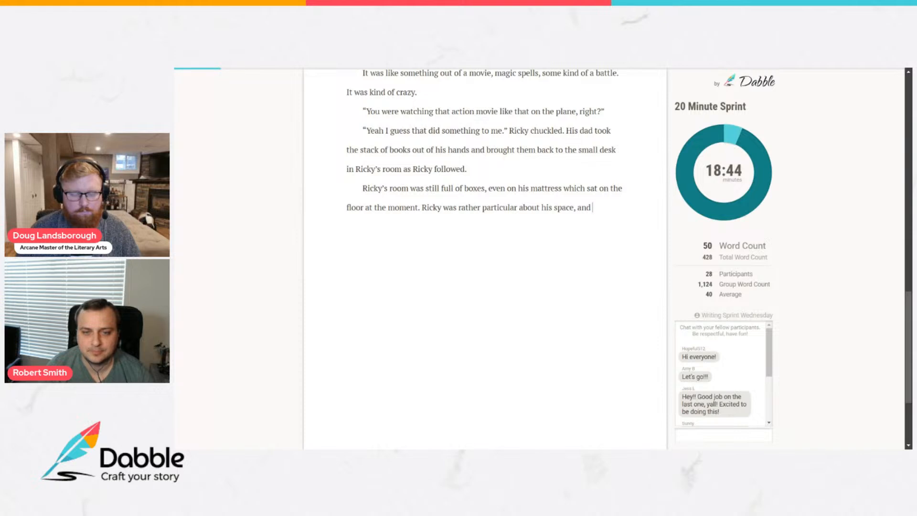
{"action": "type", "text": " while b"}
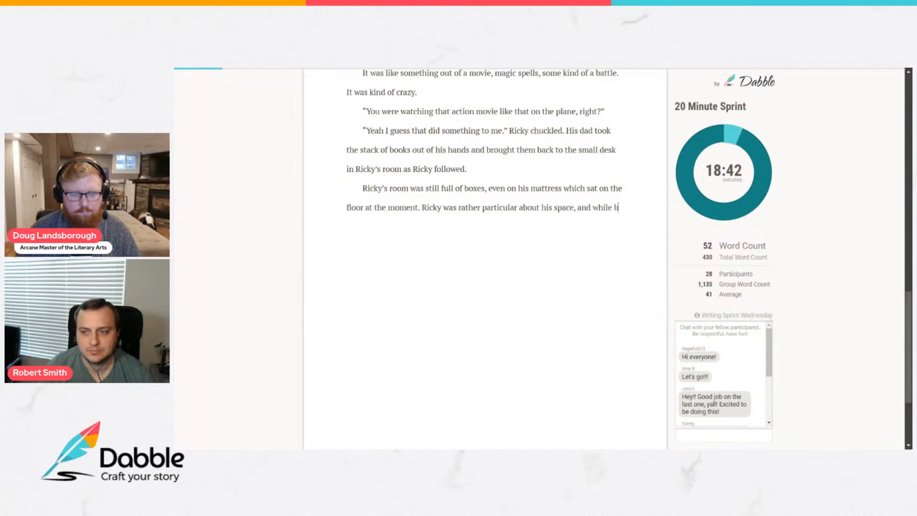
{"action": "type", "text": "othered by the books"}
Complete the sentence with "while bothered by the boxes, he was too tired to do much about it.".
{"action": "key", "text": "BackSpace"}
{"action": "key", "text": "BackSpace"}
{"action": "key", "text": "BackSpace"}
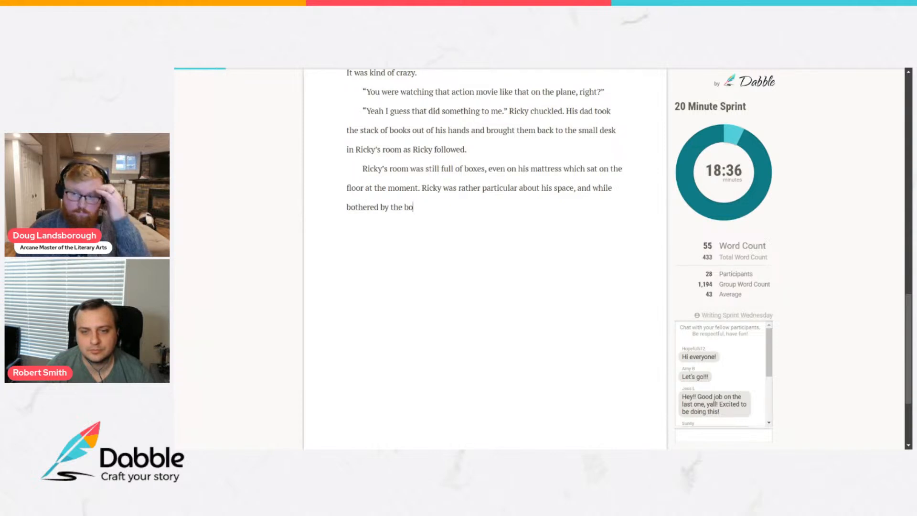
{"action": "type", "text": "xes, he "}
{"action": "type", "text": "was "}
{"action": "type", "text": "too tired "}
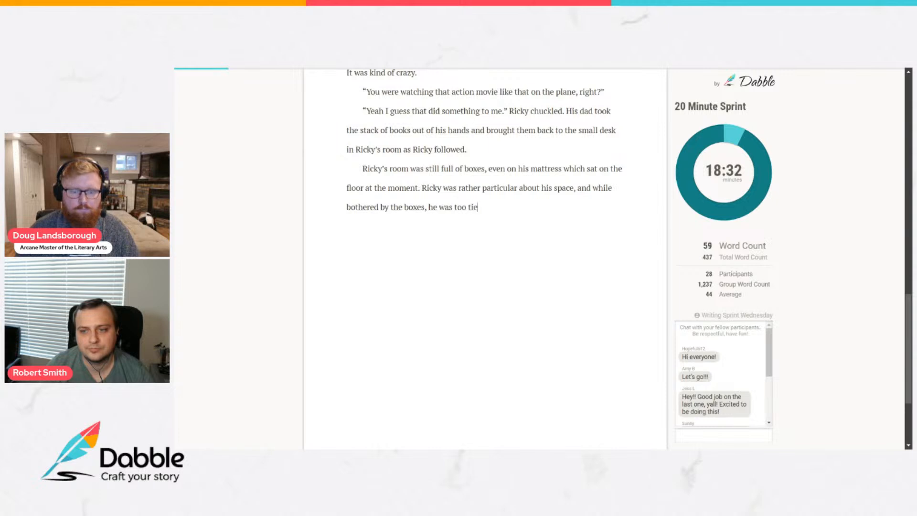
{"action": "type", "text": "to "}
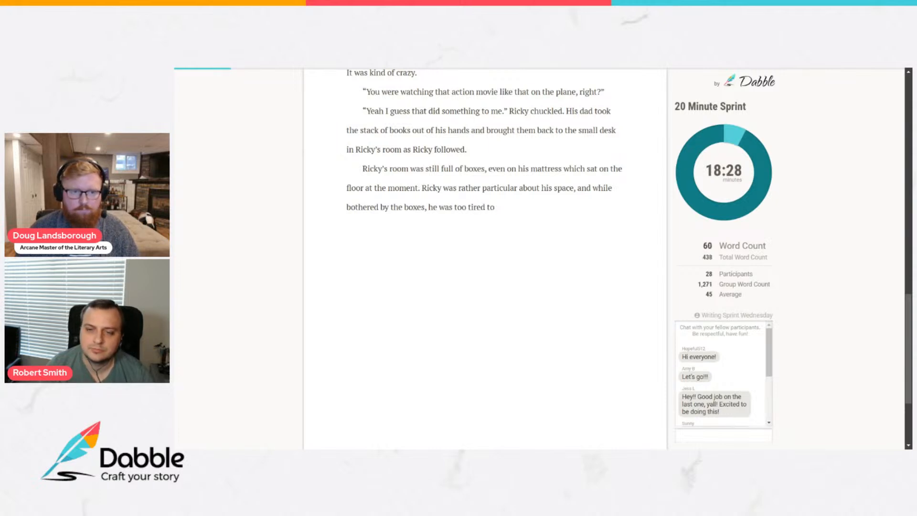
{"action": "type", "text": " do muc"}
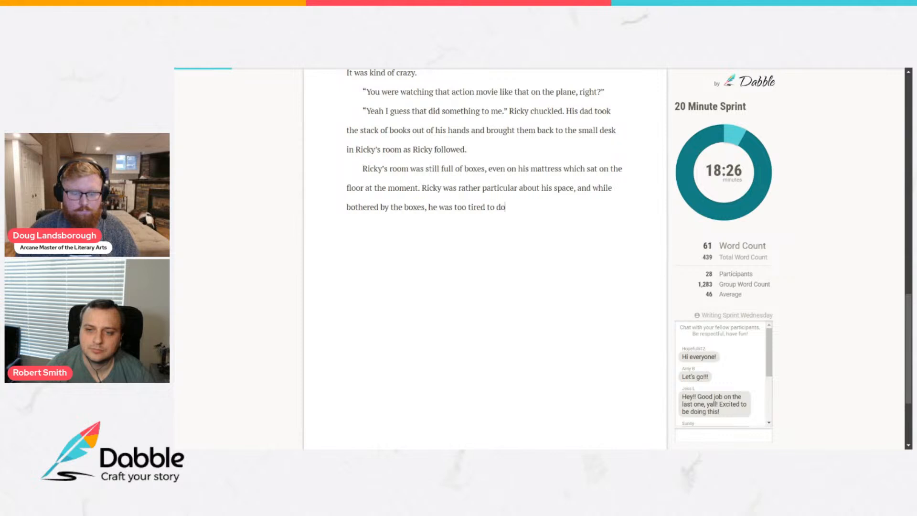
{"action": "type", "text": "bout it."}
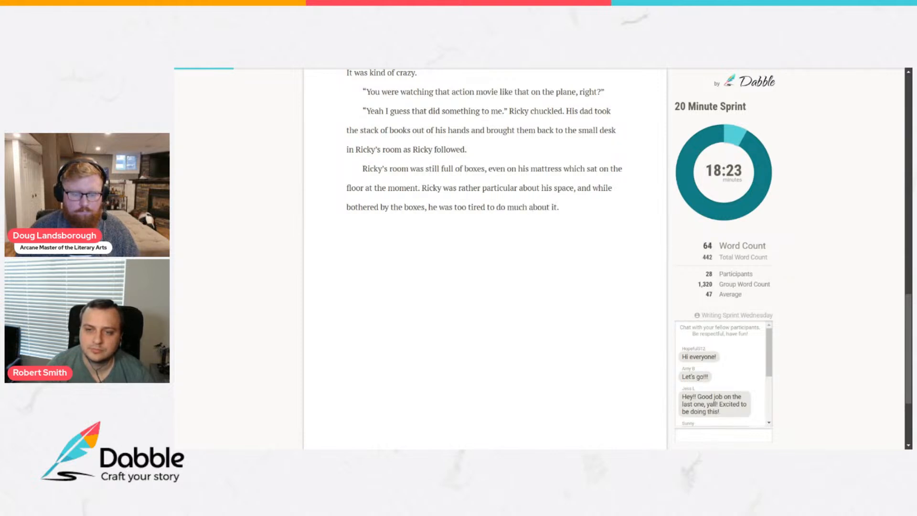
Start a new paragraph with the line of dialogue "I think I need a siestita.".
{"action": "key", "text": "Return"}
{"action": "type", "text": "“I think I need a s"}
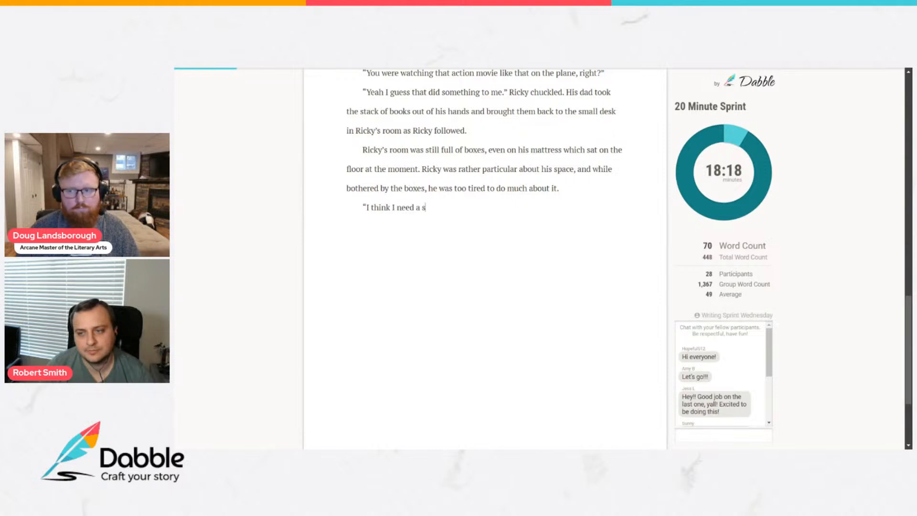
{"action": "type", "text": "ies"}
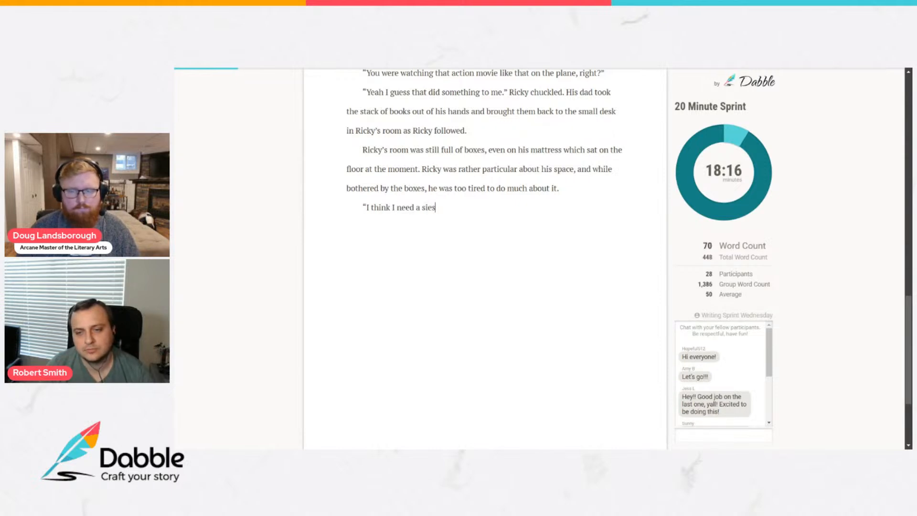
{"action": "type", "text": "tita."}
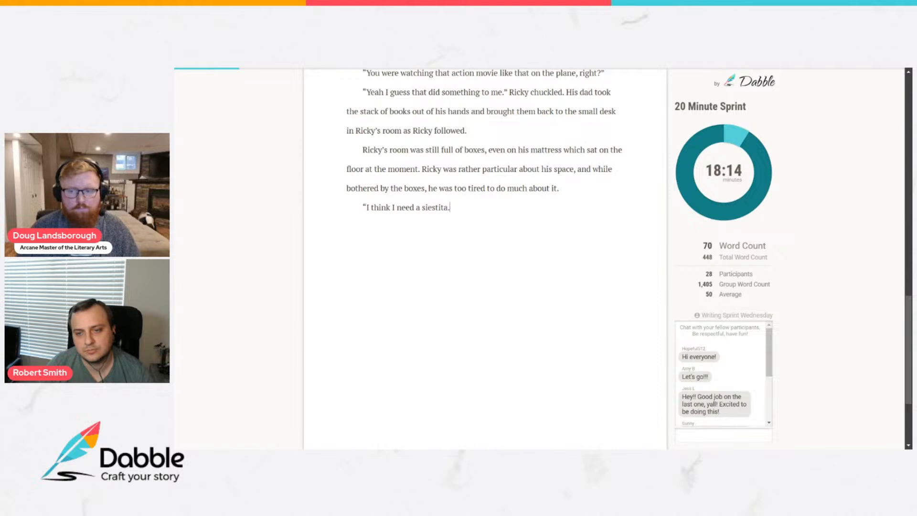
{"action": "type", "text": "\""}
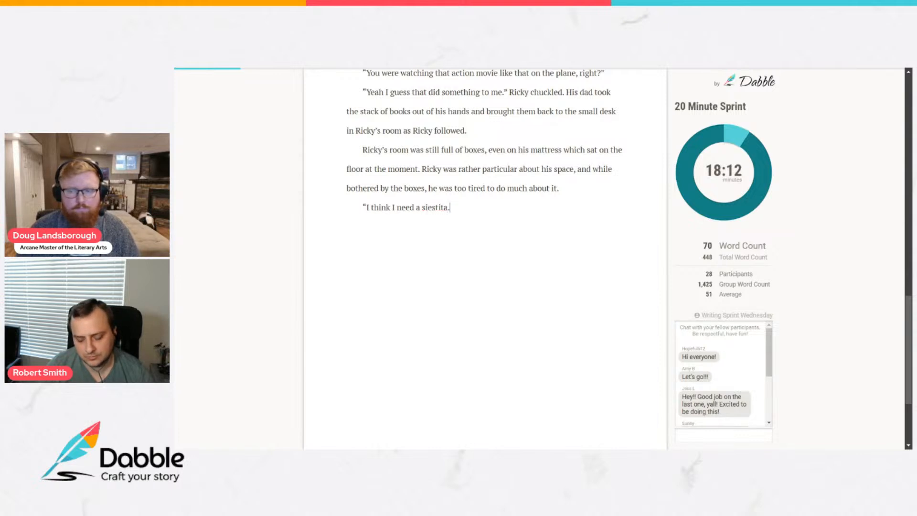
{"action": "type", "text": " Ricky said."}
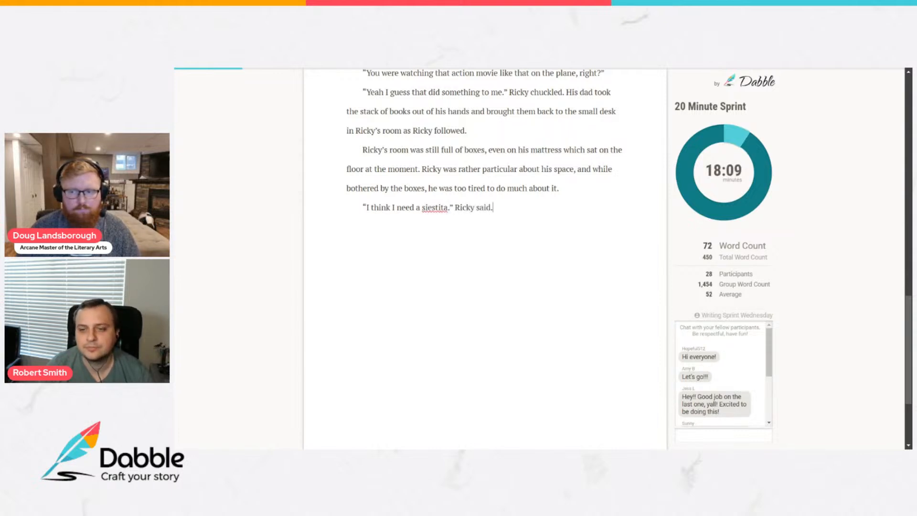
Tag the siestita line with "Ricky said." and add a new paragraph reading "“You got it.” His dad said.".
{"action": "key", "text": "Return"}
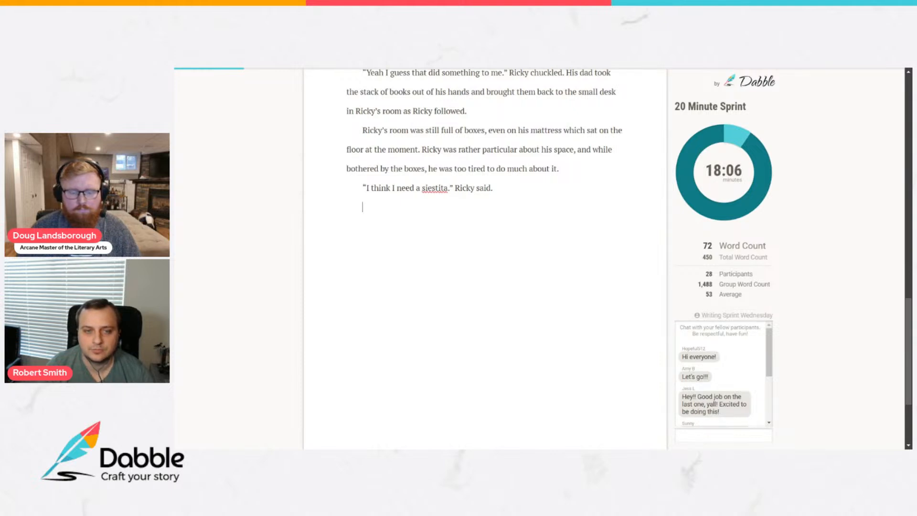
{"action": "type", "text": "You got it"}
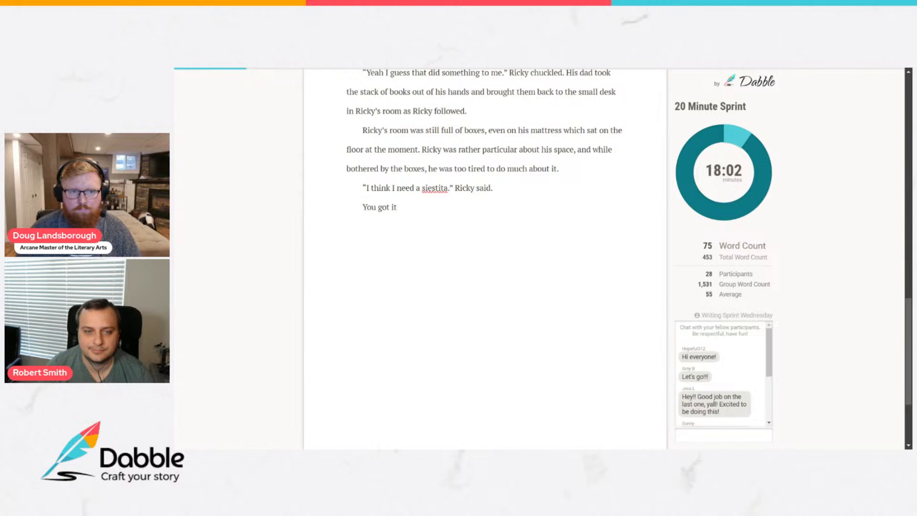
{"action": "type", "text": ","}
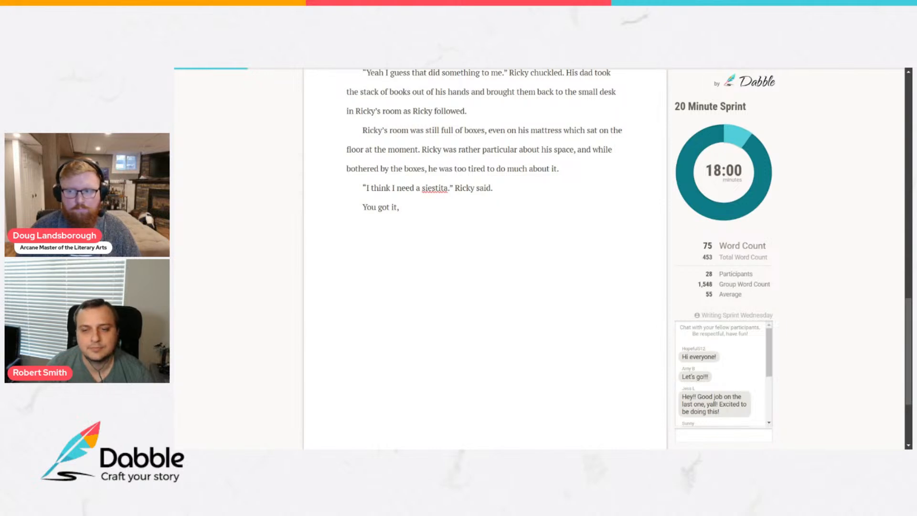
{"action": "left_click", "coordinate": [363, 206]}
{"action": "type", "text": "\""}
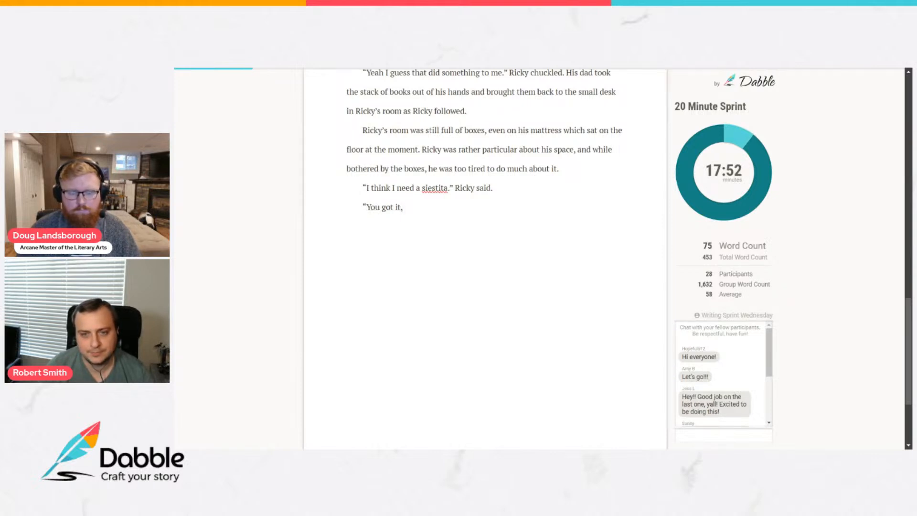
{"action": "type", "text": "\""}
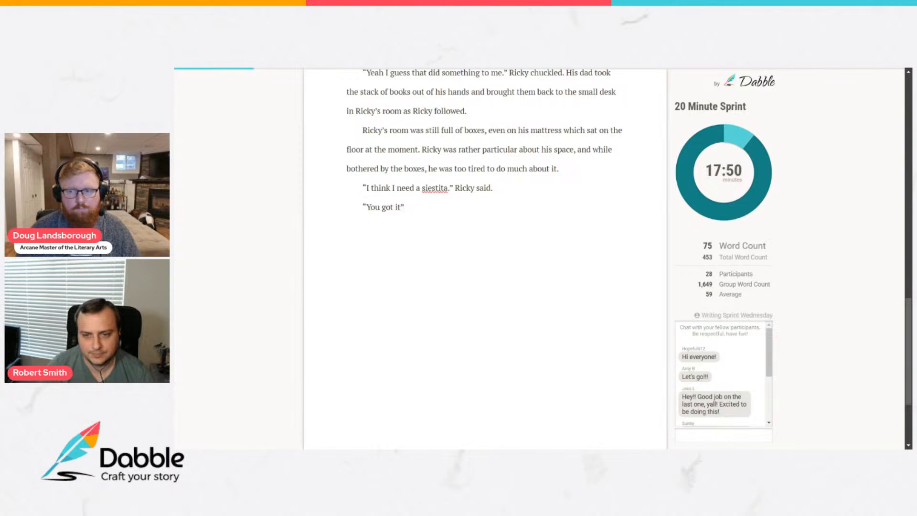
{"action": "type", "text": " His dad said."}
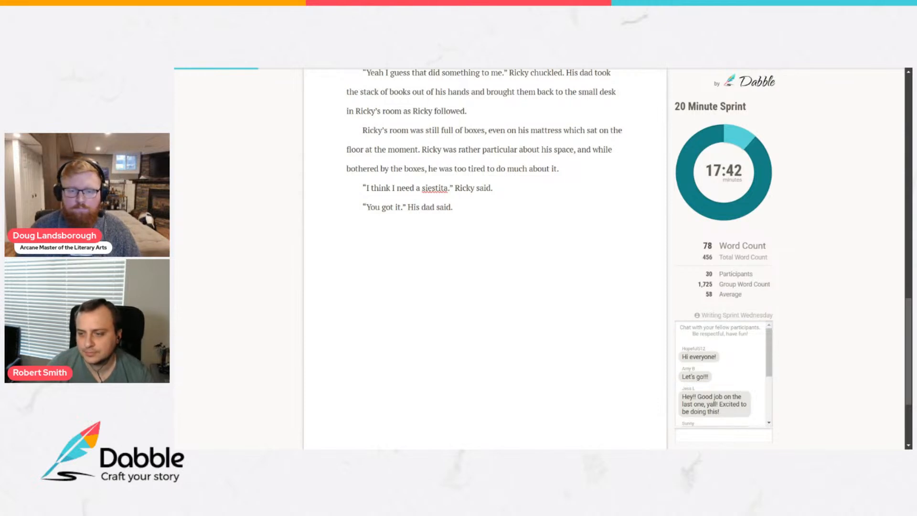
Continue the dad's paragraph with "He helped move the boxes off the bed, grabbed a blanket out of one of them,".
{"action": "scroll", "coordinate": [721, 356], "scroll_direction": "down", "scroll_amount": 7}
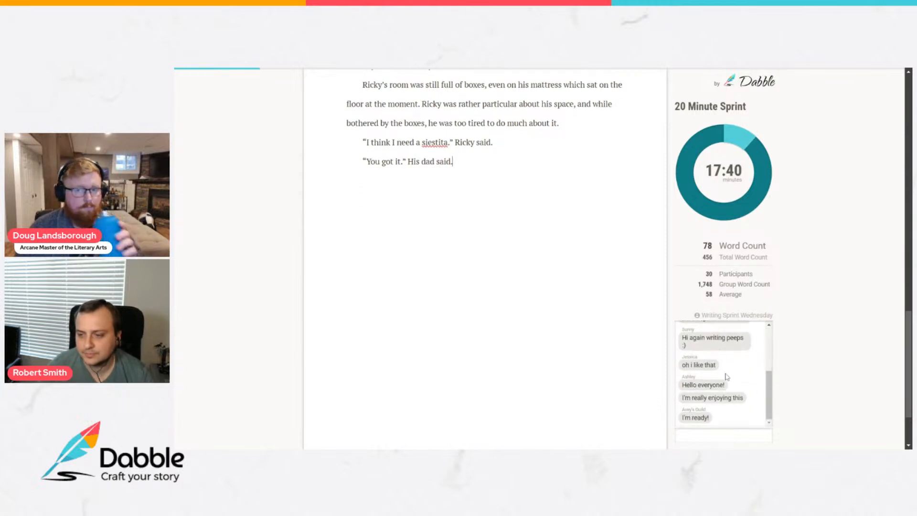
{"action": "scroll", "coordinate": [485, 259], "scroll_direction": "up", "scroll_amount": 3}
{"action": "scroll", "coordinate": [484, 259], "scroll_direction": "up", "scroll_amount": 1}
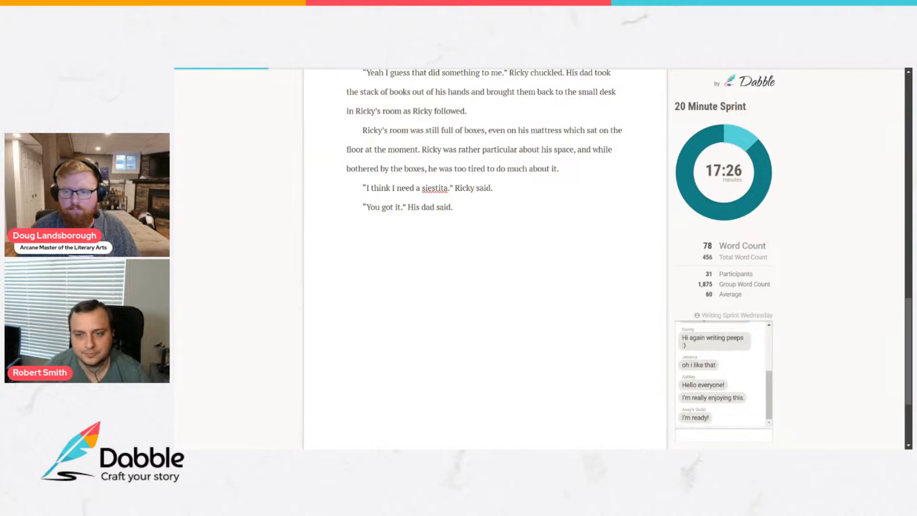
{"action": "type", "text": "helped"}
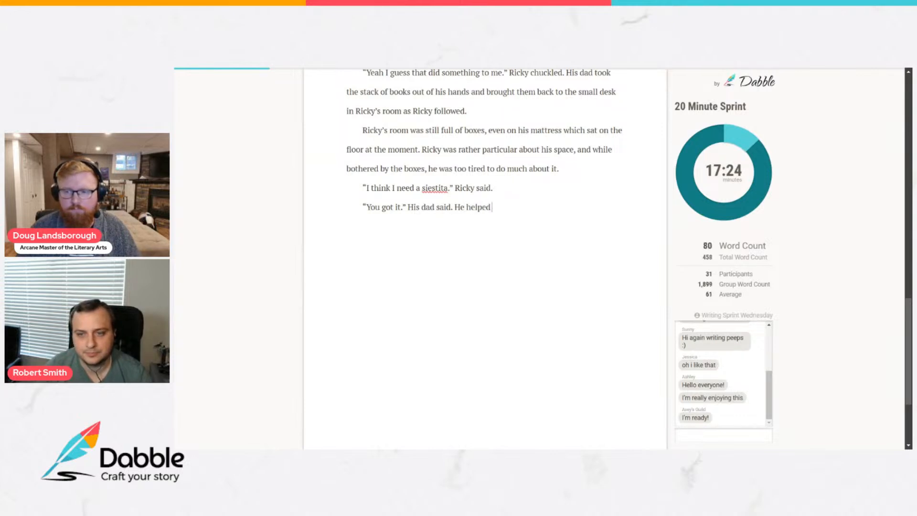
{"action": "type", "text": " moved"}
{"action": "key", "text": "BackSpace"}
{"action": "type", "text": "the "}
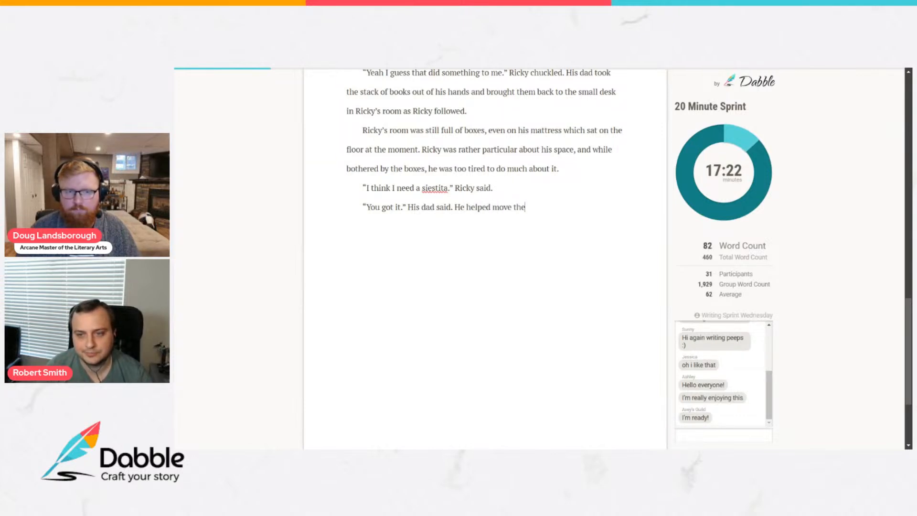
{"action": "type", "text": "boxes off the bed."}
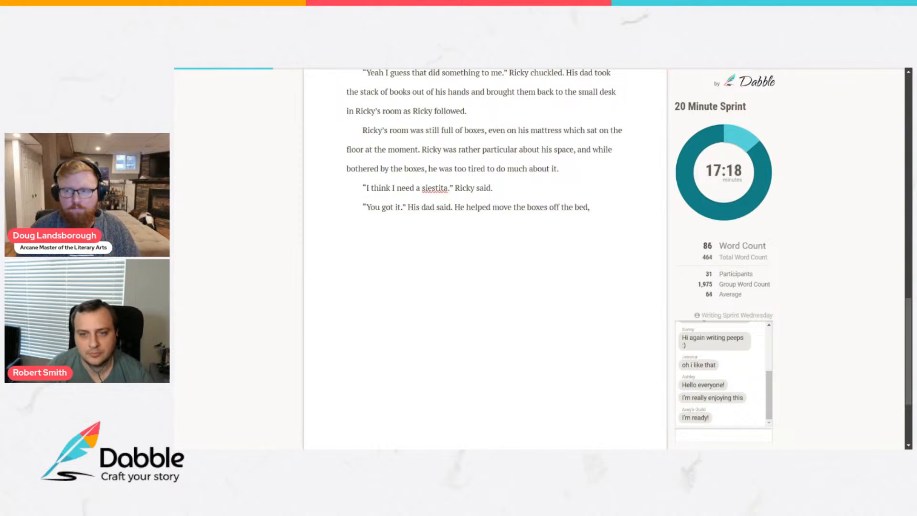
{"action": "type", "text": " grabbed a blanket out "}
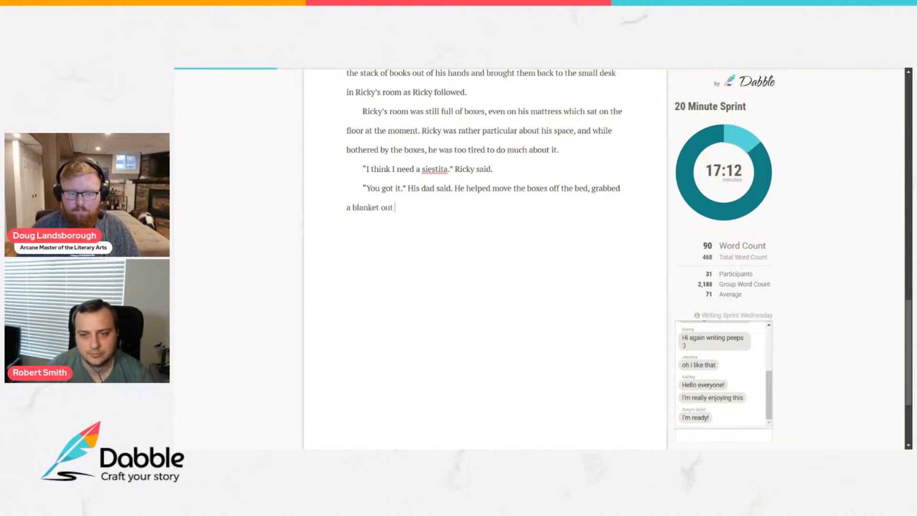
{"action": "type", "text": "of one of them,"}
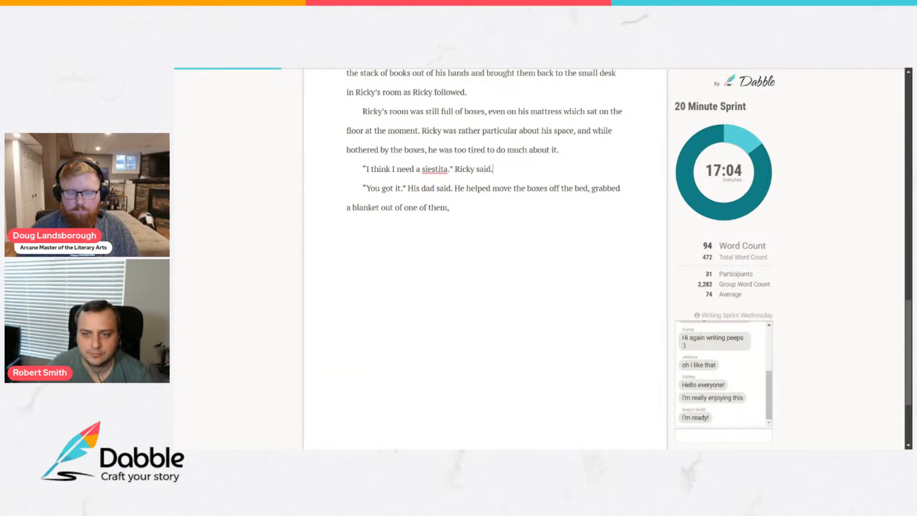
Insert the sentence "He dropped the stack of books quite hard on the floor." before "He helped move the boxes".
{"action": "left_click", "coordinate": [454, 188]}
{"action": "type", "text": "He dro"}
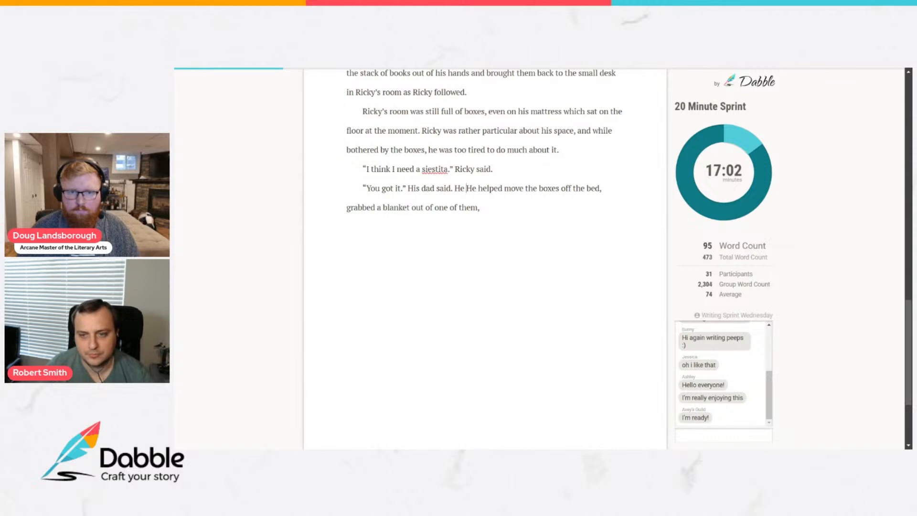
{"action": "type", "text": "pped the stac"}
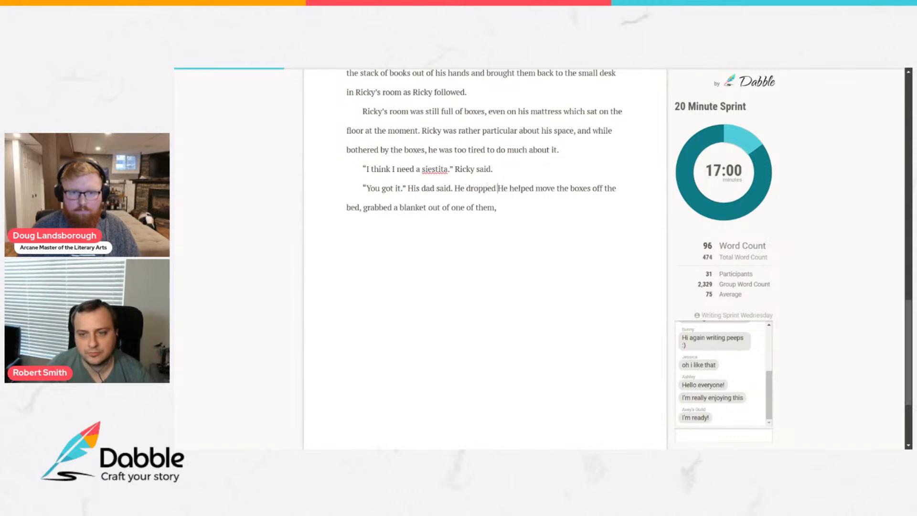
{"action": "type", "text": "k of books q"}
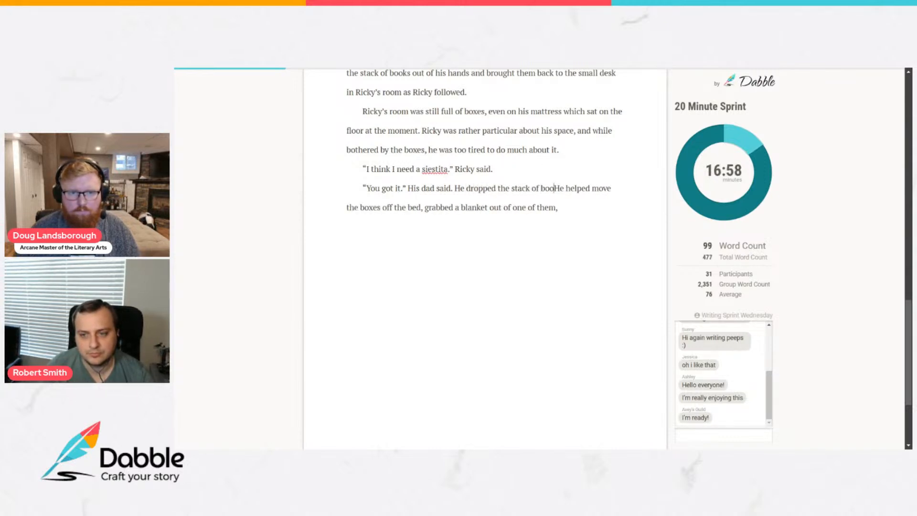
{"action": "type", "text": "uite hard on "}
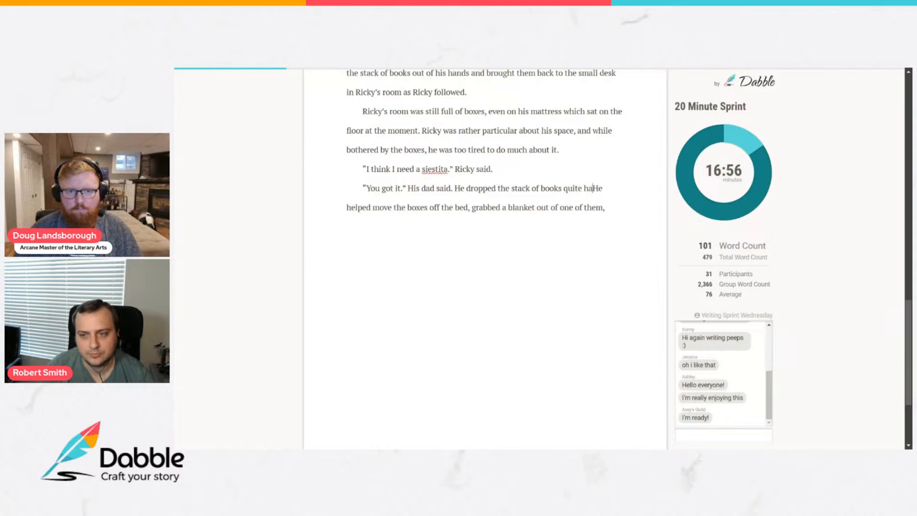
{"action": "type", "text": "the floor. He helped move the boxes off the bed, grabbed a blanket out of one"}
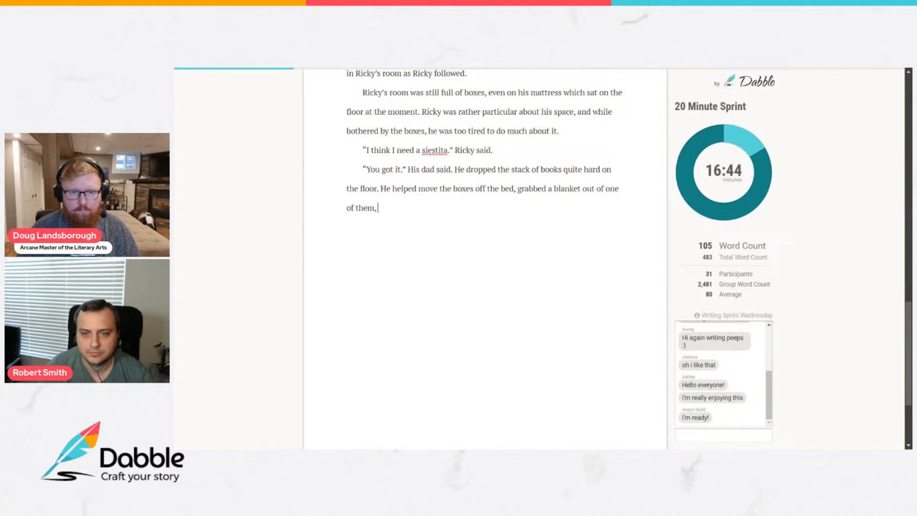
Finish the blanket sentence with "and threw it on Ricky as he collapsed.".
{"action": "type", "text": "and t"}
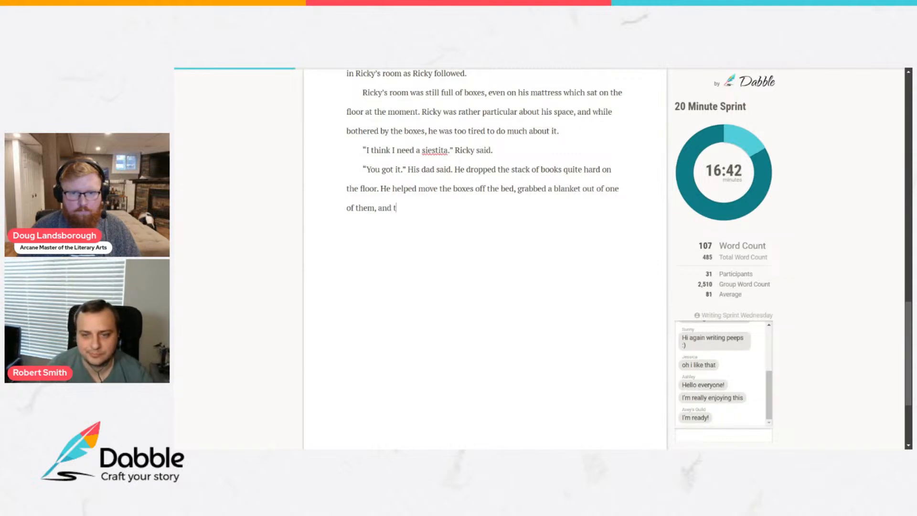
{"action": "type", "text": "hrew it on Ric"}
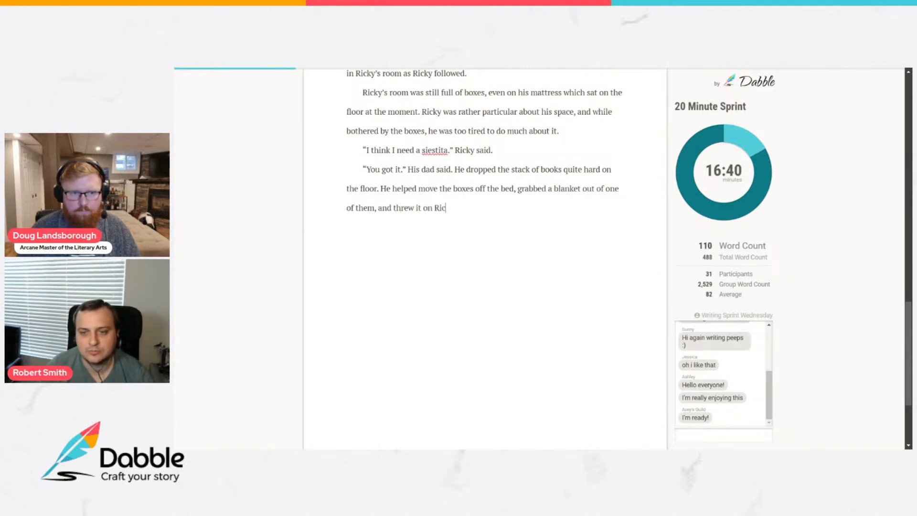
{"action": "type", "text": "ky as he collapsed."}
Add the dialogue paragraph "I've got some work to finish up, but I'll wake you for dinner if you're not up yet.".
{"action": "key", "text": "Return"}
{"action": "type", "text": "“I"}
{"action": "type", "text": "'"}
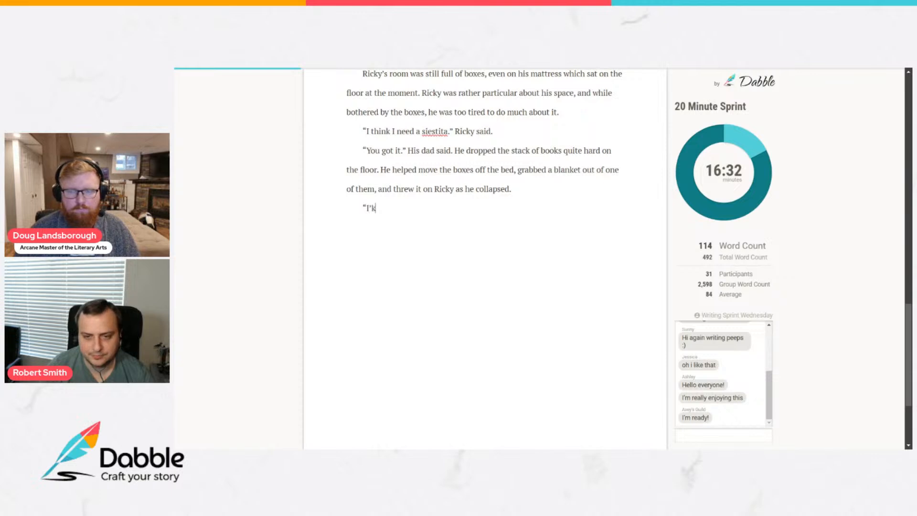
{"action": "type", "text": "ve got some work for"}
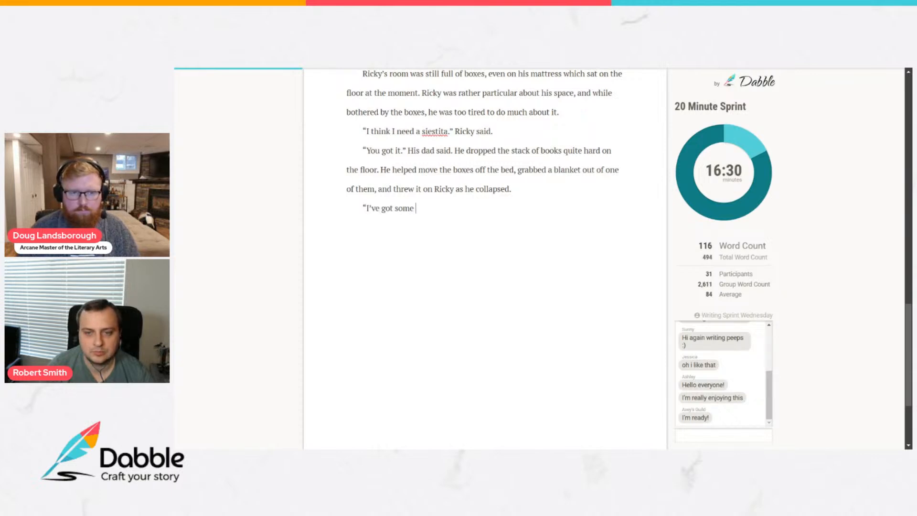
{"action": "key", "text": "BackSpace"}
{"action": "key", "text": "BackSpace"}
{"action": "key", "text": "BackSpace"}
{"action": "key", "text": "BackSpace"}
{"action": "type", "text": "to"}
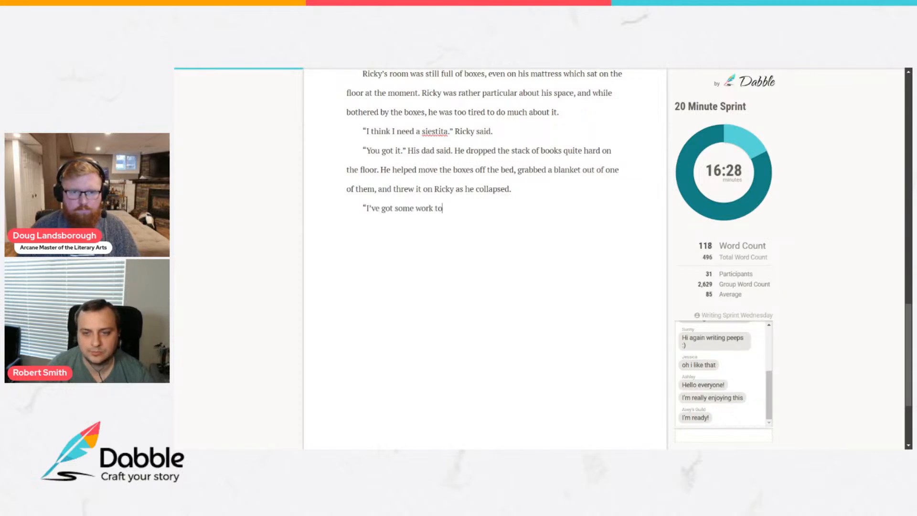
{"action": "type", "text": " finish u"}
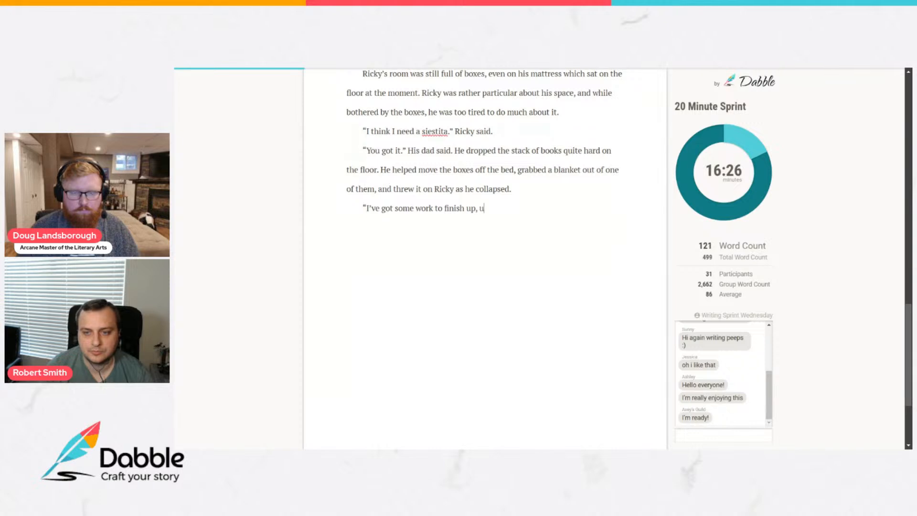
{"action": "type", "text": "p, but I'll wake "}
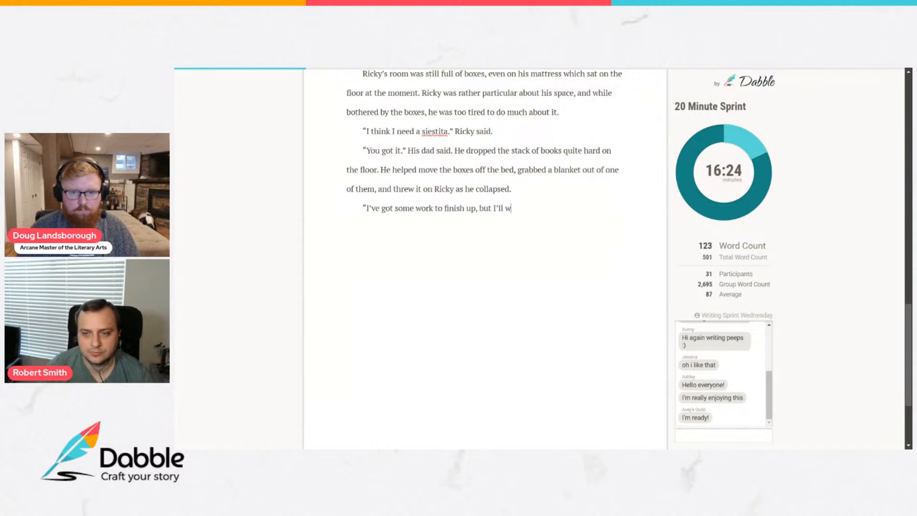
{"action": "type", "text": "you for "}
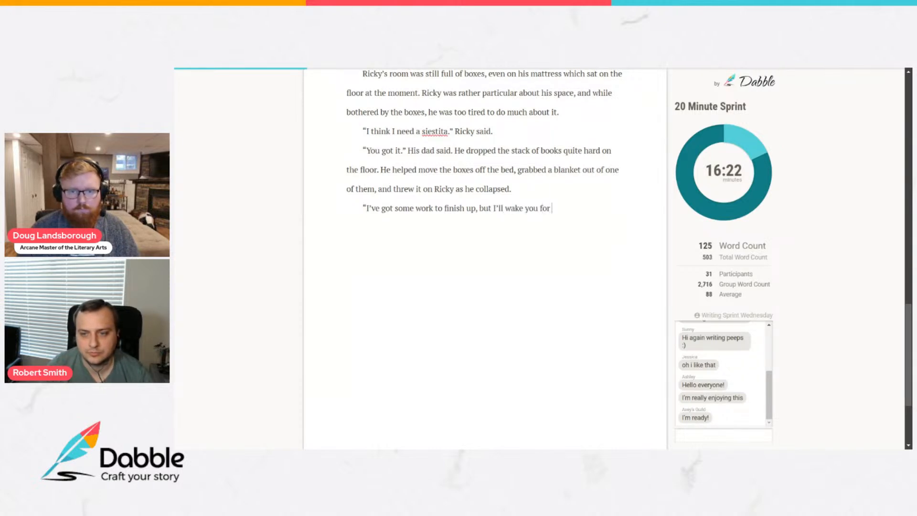
{"action": "type", "text": "dinner if you're not up yet"}
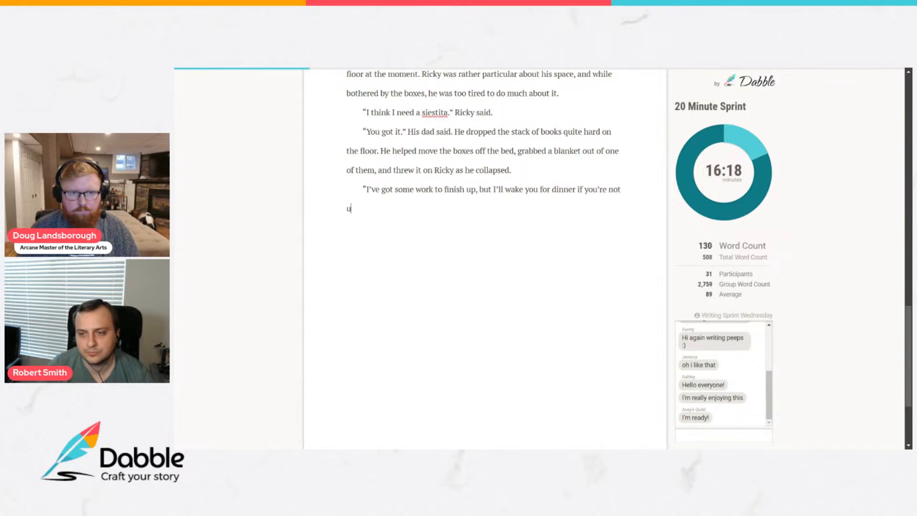
{"action": "type", "text": ".”"}
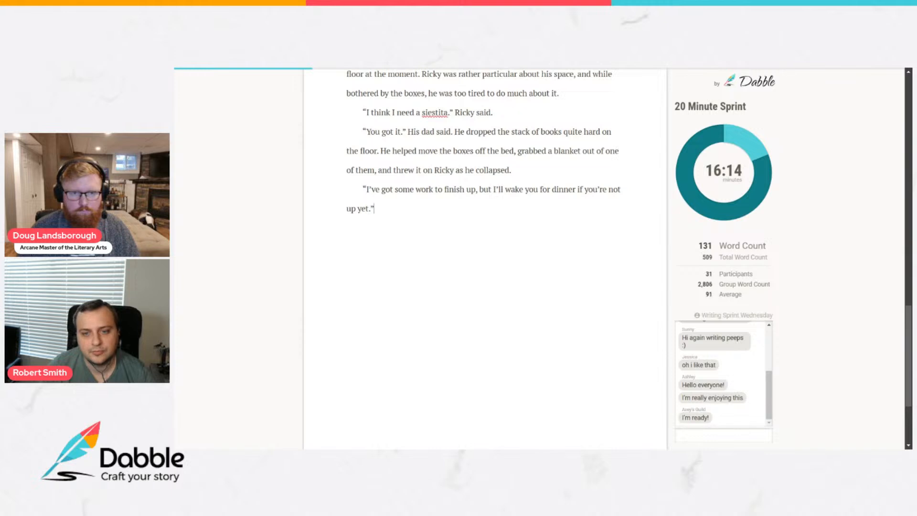
Add a new paragraph after the dinner dialogue reading "His dad then left the room.".
{"action": "key", "text": "Return"}
{"action": "type", "text": "His da"}
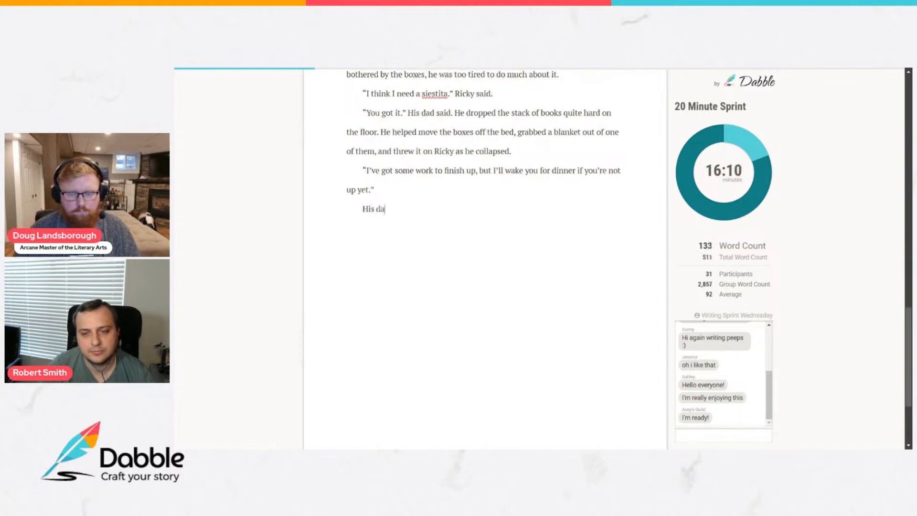
{"action": "type", "text": "d then "}
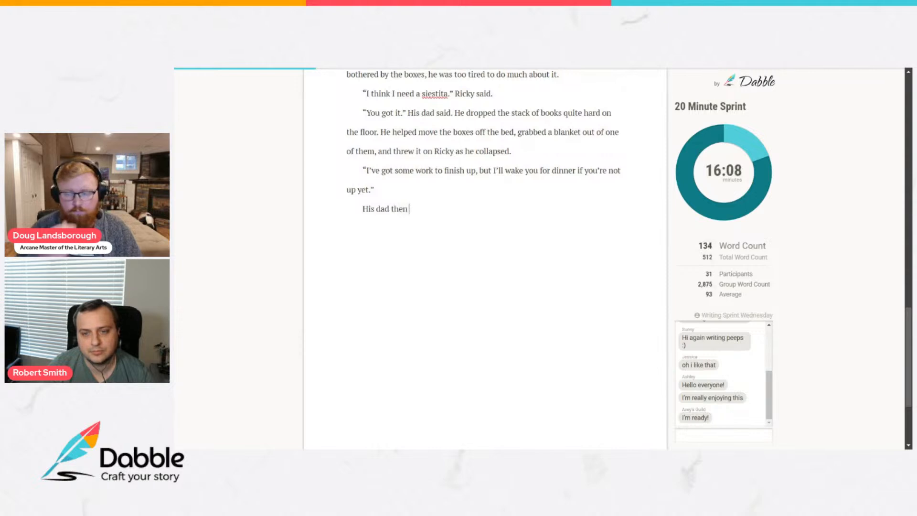
{"action": "type", "text": "left the room"}
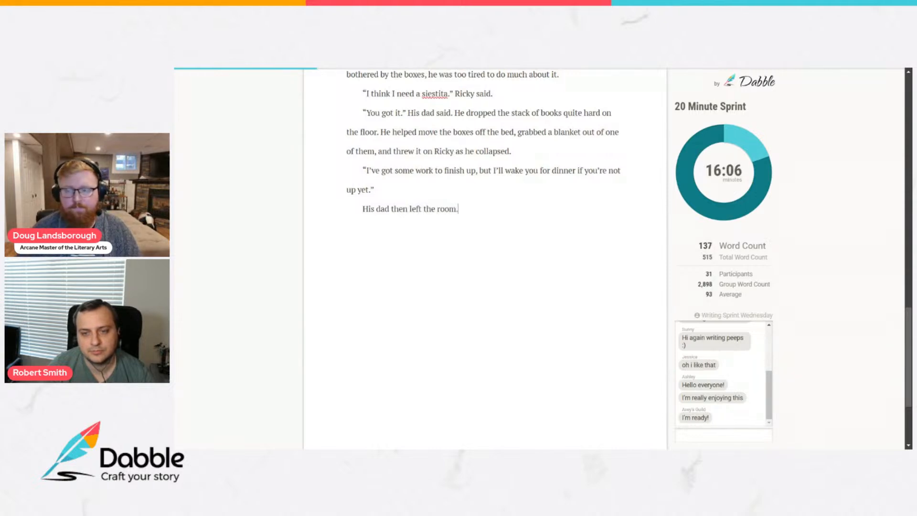
{"action": "type", "text": "."}
Start a new paragraph after "His dad then left the room." with the sentence "Ricky wasted no time.".
{"action": "key", "text": "Return"}
{"action": "type", "text": "Ricky"}
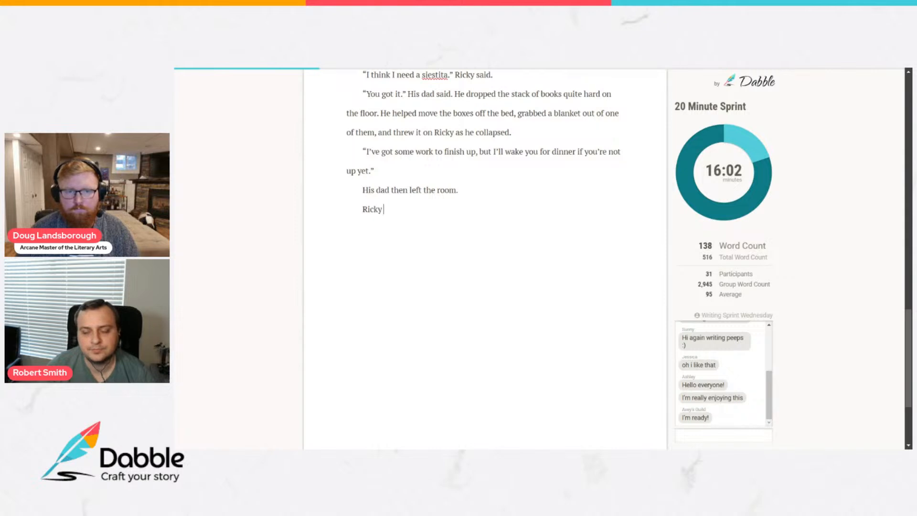
{"action": "type", "text": " wasted n"}
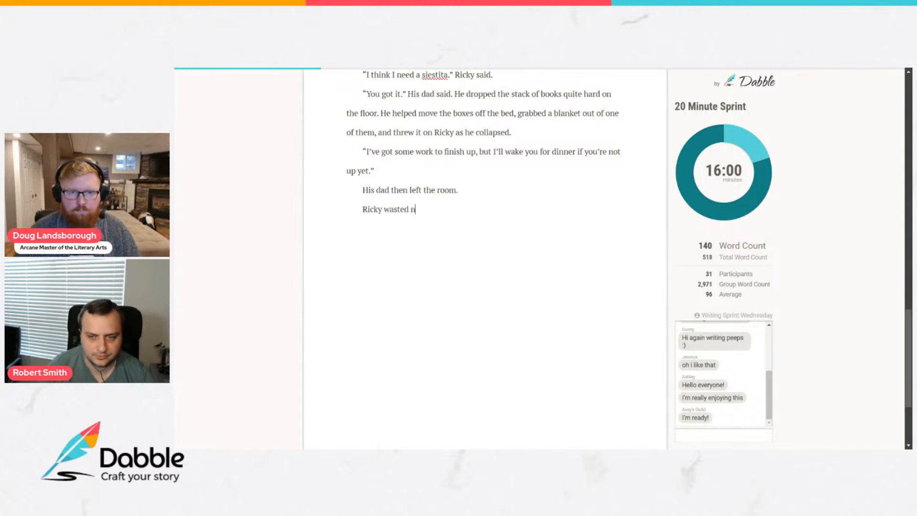
{"action": "type", "text": "o time. he was "}
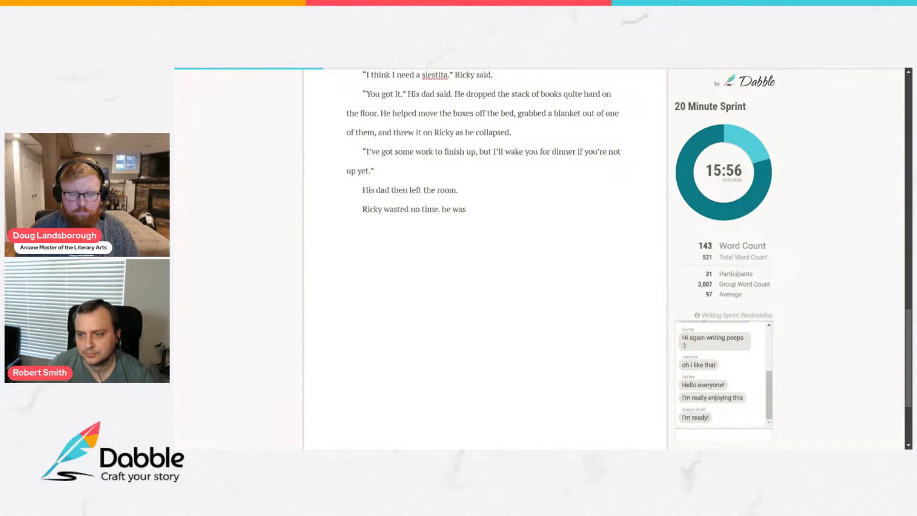
{"action": "type", "text": "smil"}
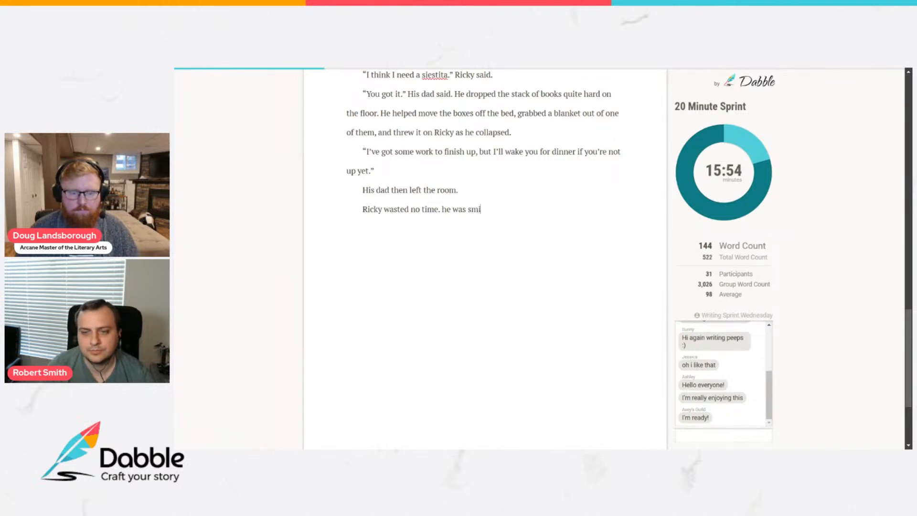
{"action": "key", "text": "BackSpace"}
{"action": "key", "text": "BackSpace"}
{"action": "key", "text": "BackSpace"}
{"action": "key", "text": "BackSpace"}
{"action": "key", "text": "BackSpace"}
{"action": "key", "text": "BackSpace"}
{"action": "key", "text": "BackSpace"}
{"action": "key", "text": "BackSpace"}
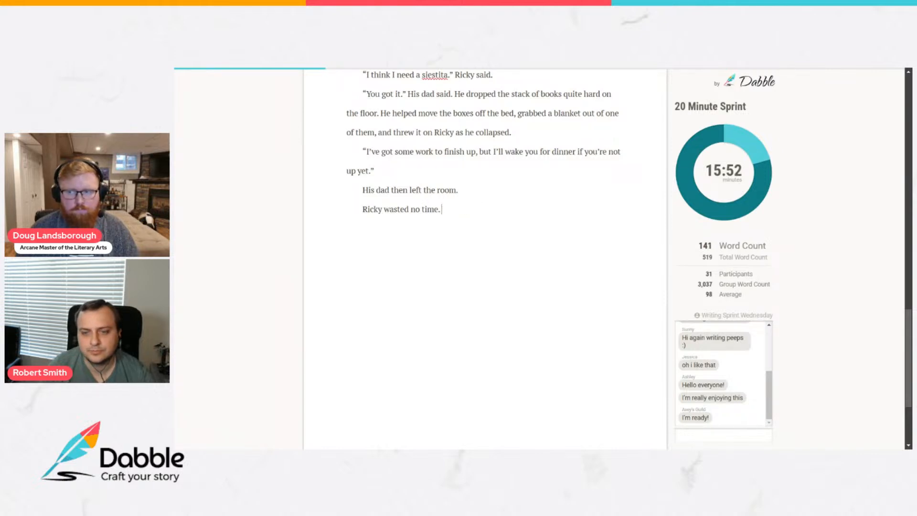
Continue the paragraph with the sentence "He was asleep faster than I had often seen in humans.".
{"action": "type", "text": "He was as"}
{"action": "key", "text": "BackSpace"}
{"action": "type", "text": "asleep "}
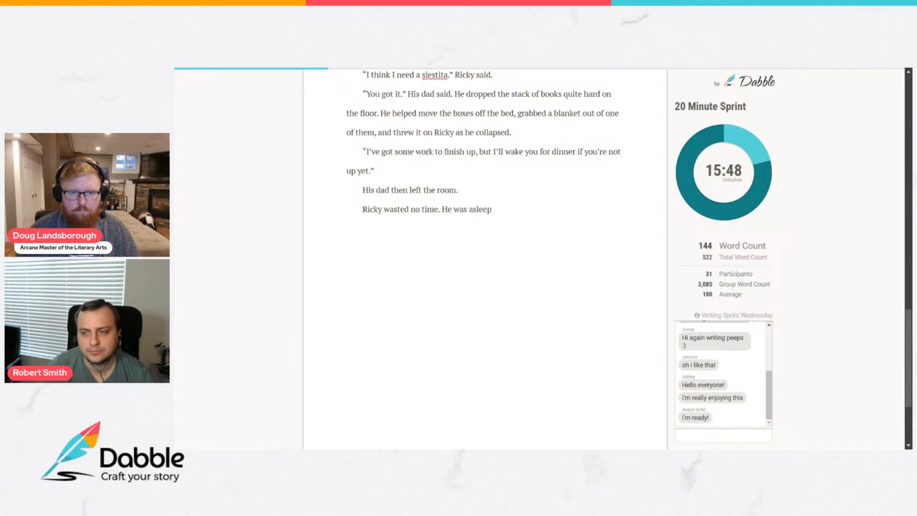
{"action": "type", "text": "nearl"}
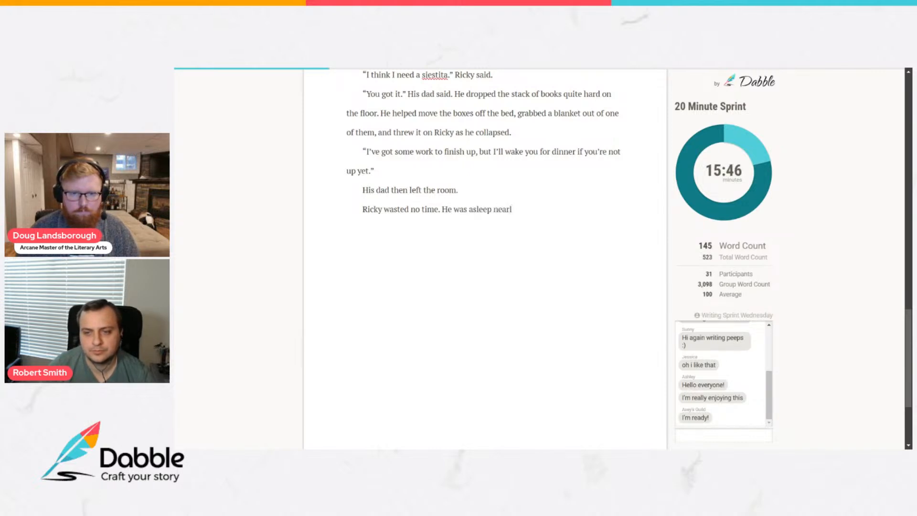
{"action": "key", "text": "BackSpace"}
{"action": "key", "text": "BackSpace"}
{"action": "key", "text": "BackSpace"}
{"action": "key", "text": "BackSpace"}
{"action": "key", "text": "BackSpace"}
{"action": "type", "text": "faster than I had "}
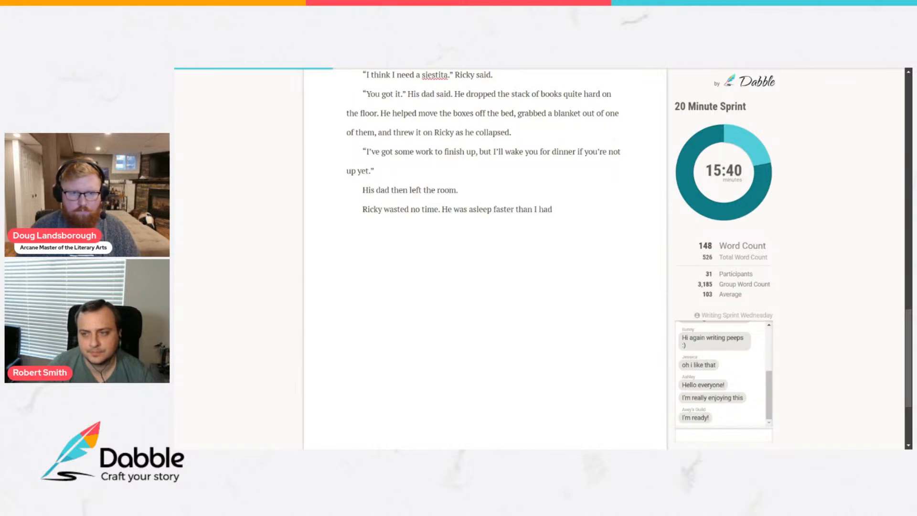
{"action": "type", "text": "often se"}
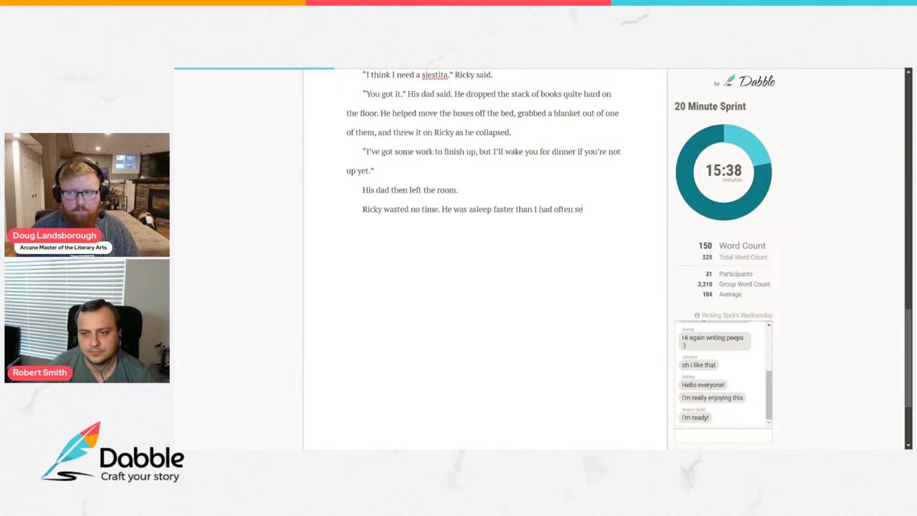
{"action": "type", "text": "en in humans."}
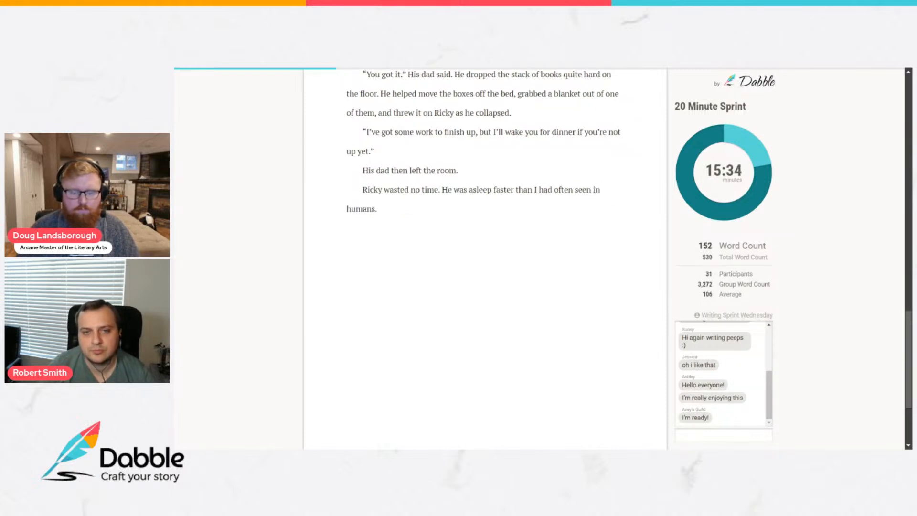
{"action": "type", "text": " Which gave"}
Add the sentence "Which gave me plenty of time to examine my new situation." to the same paragraph.
{"action": "key", "text": "BackSpace"}
{"action": "type", "text": "ve me plenty of time to exampinine my new "}
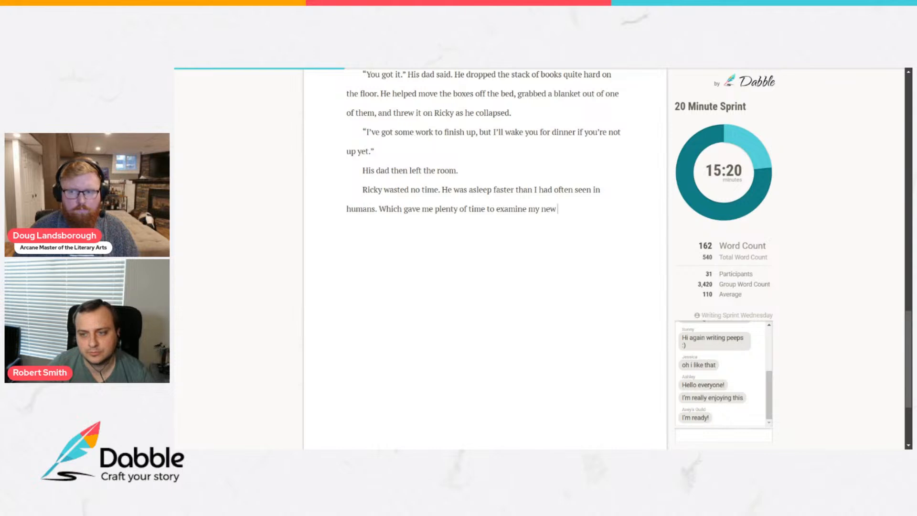
{"action": "type", "text": "situation,"}
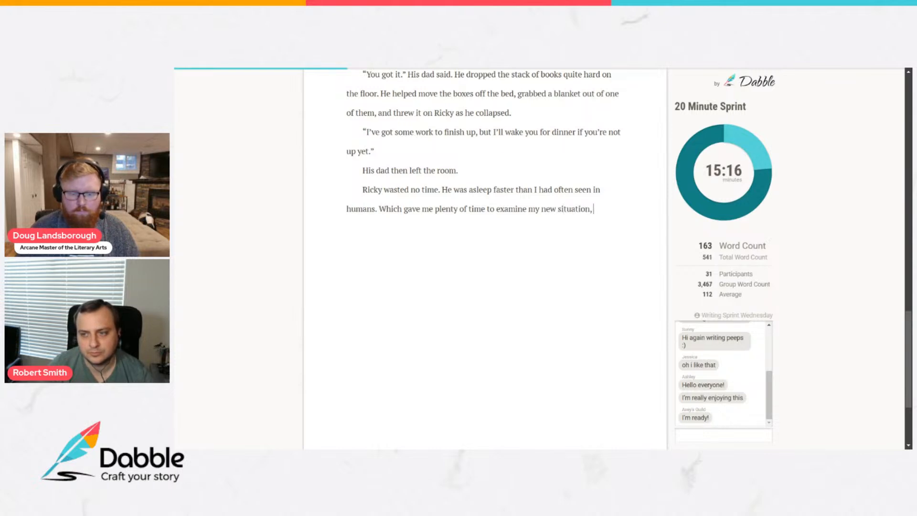
{"action": "key", "text": "BackSpace"}
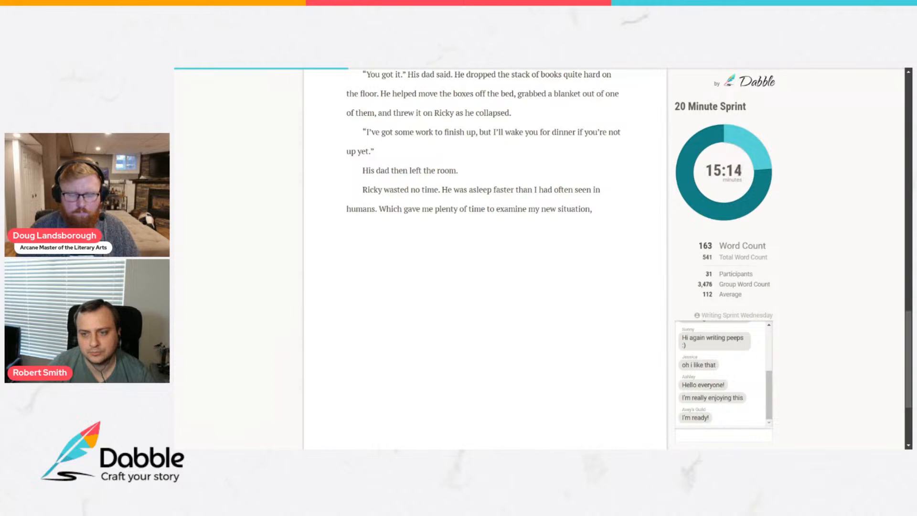
{"action": "type", "text": ". "}
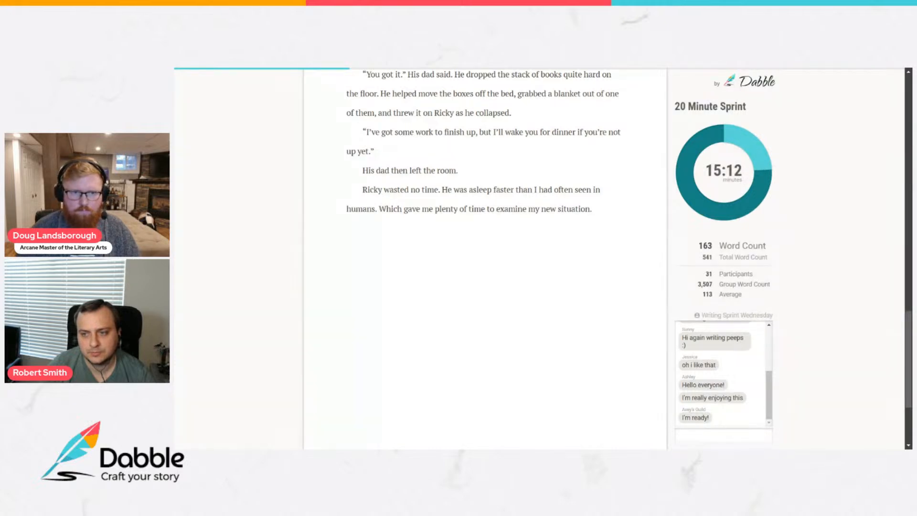
{"action": "type", "text": "I prep"}
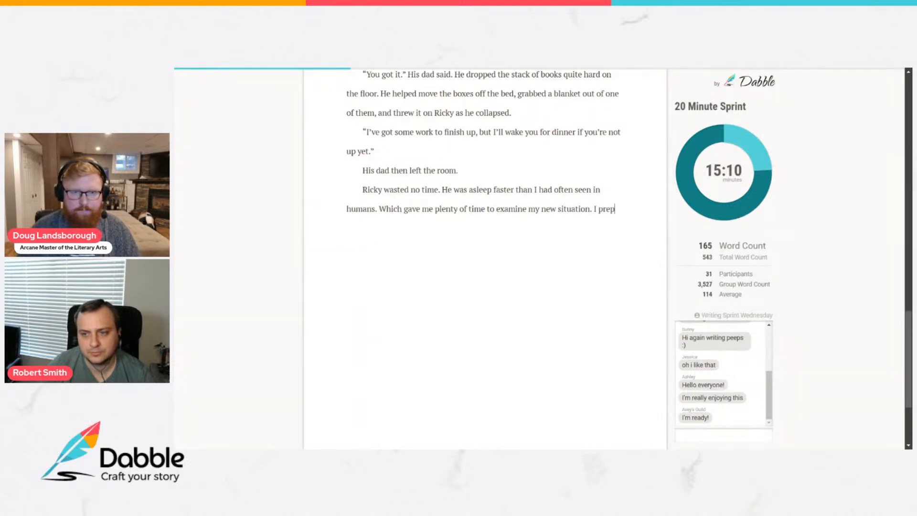
{"action": "type", "text": "ared a messa"}
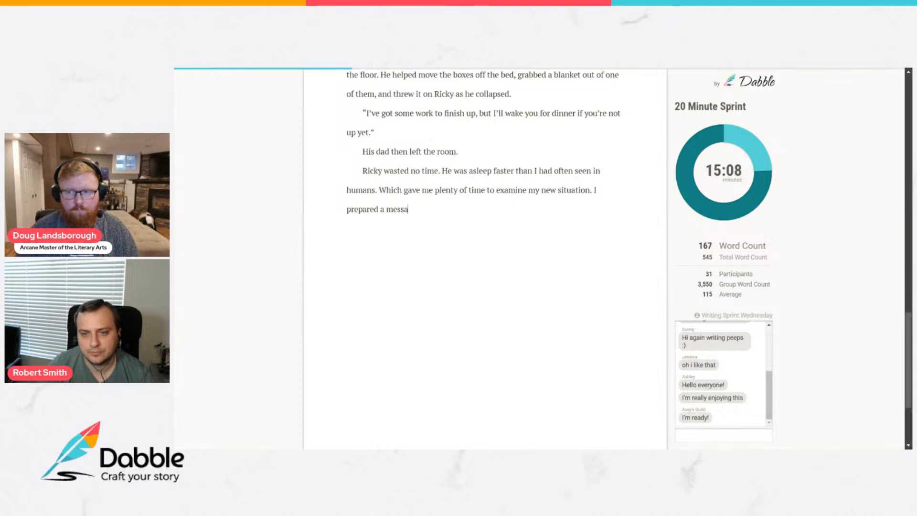
{"action": "type", "text": "ge for my new bo"}
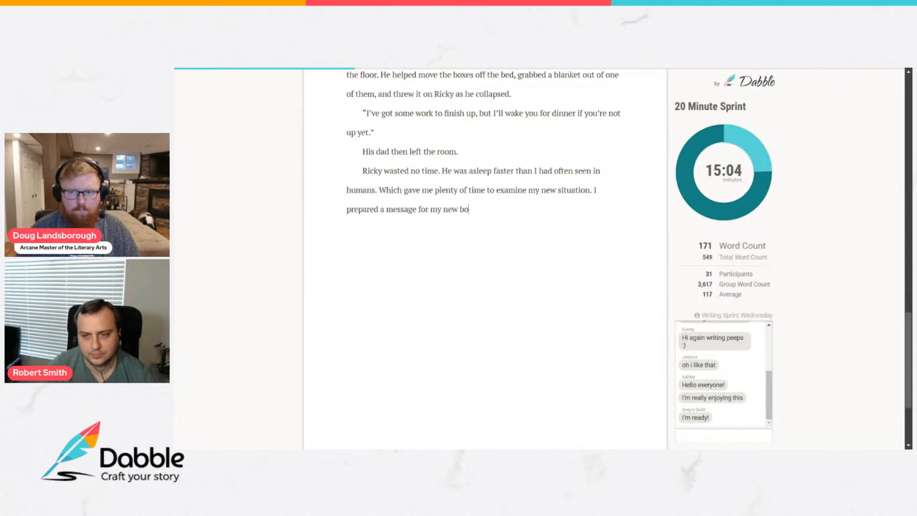
Add the sentence "I prepared a message for my new bookkeeper." followed by a scene-break line of five asterisks.
{"action": "type", "text": "kkeeper."}
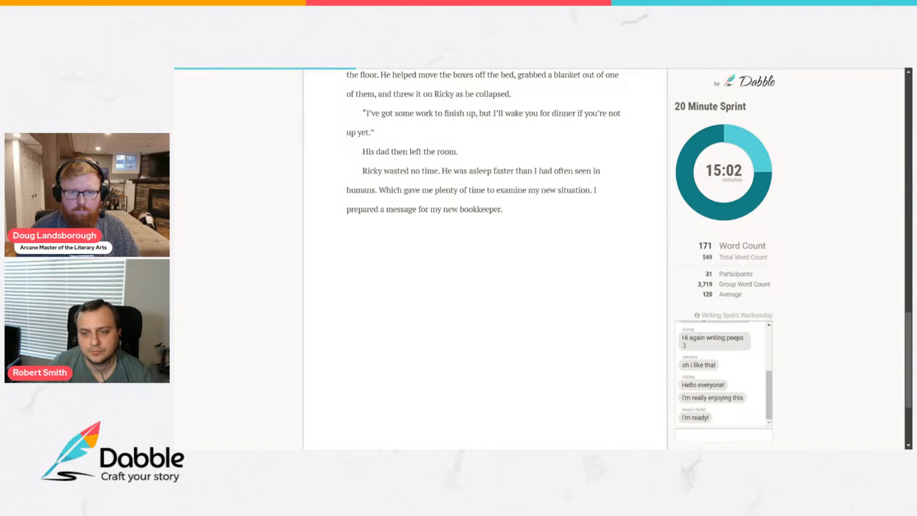
{"action": "key", "text": "Return"}
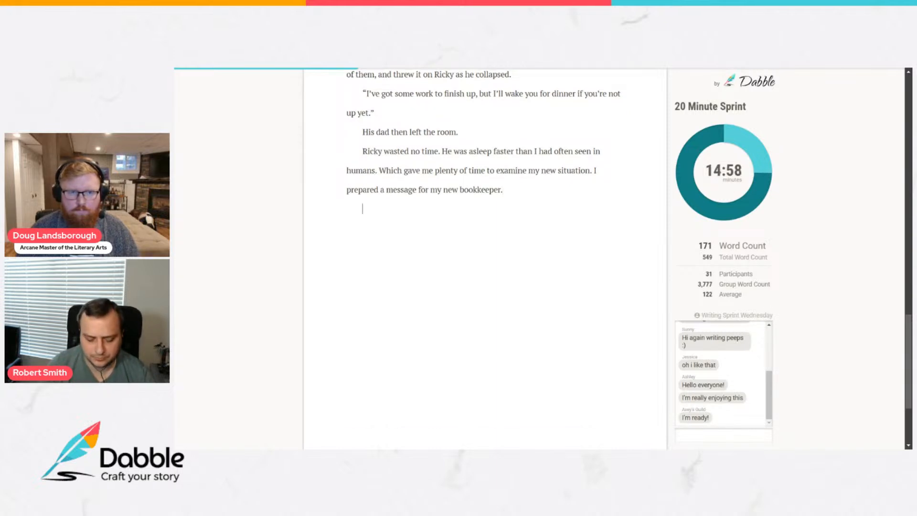
{"action": "type", "text": "**"}
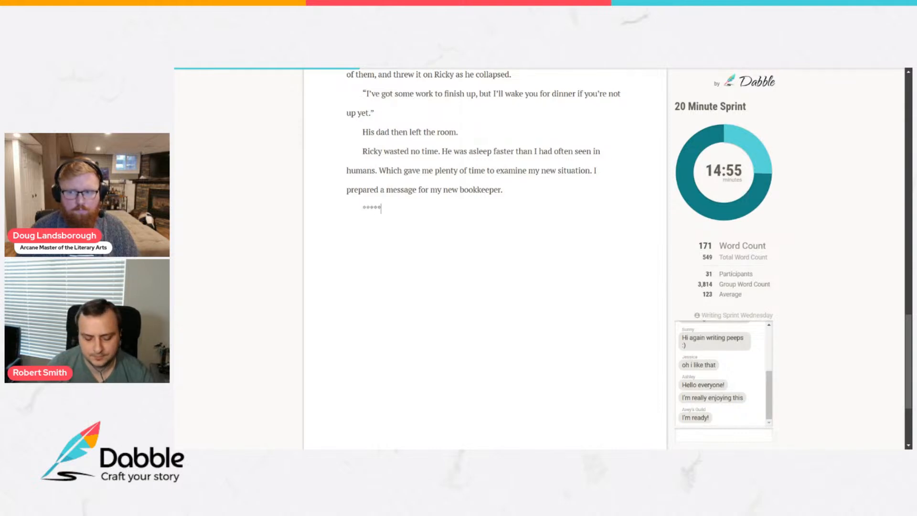
Open the new scene below the asterisks with "Ricky woke to the smell of grilled onions and a meaty scent.".
{"action": "key", "text": "Return"}
{"action": "type", "text": "Ricky woke to th"}
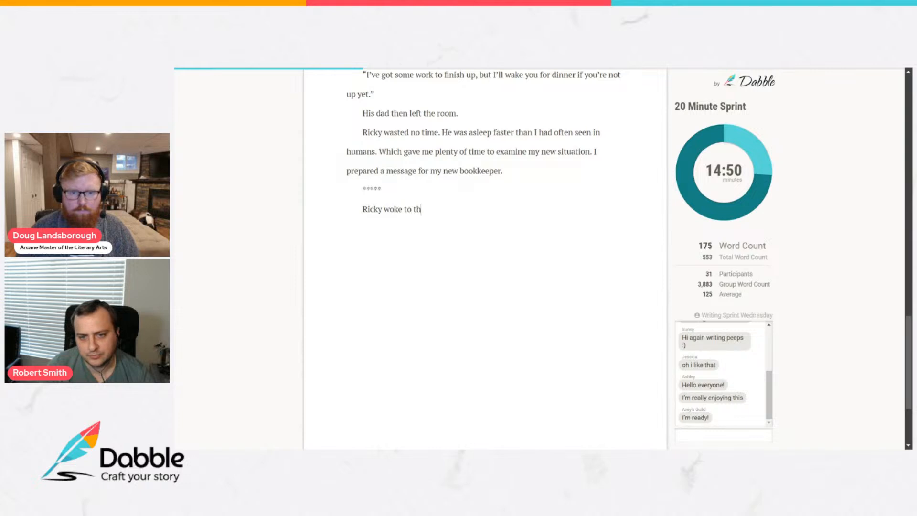
{"action": "type", "text": "e smel"}
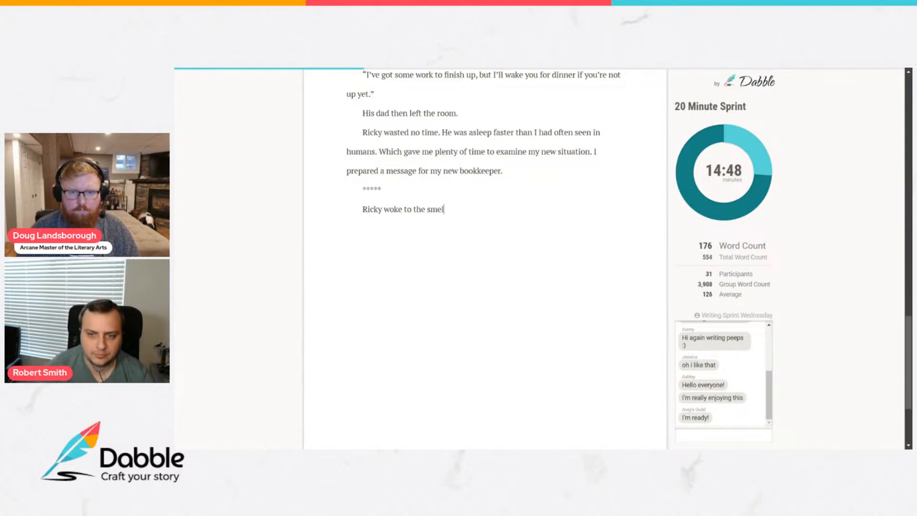
{"action": "type", "text": "l of cookin"}
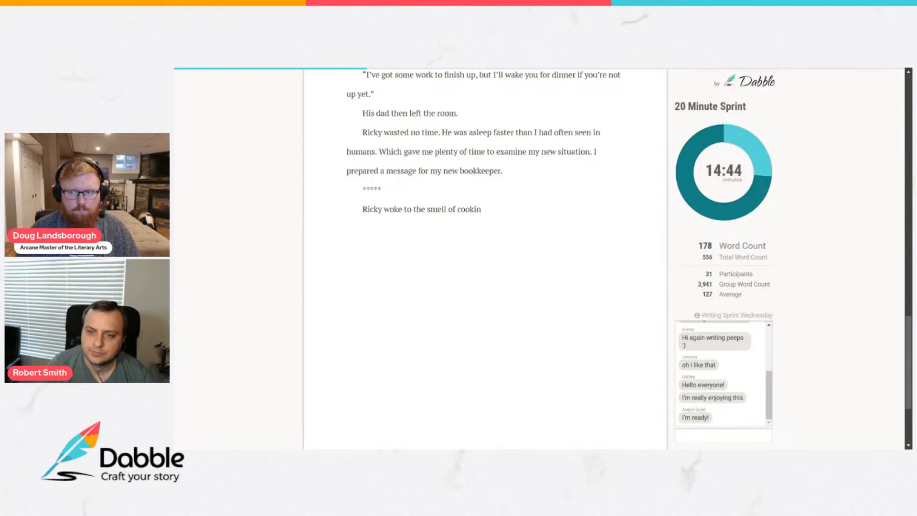
{"action": "key", "text": "BackSpace"}
{"action": "key", "text": "BackSpace"}
{"action": "type", "text": "ed"}
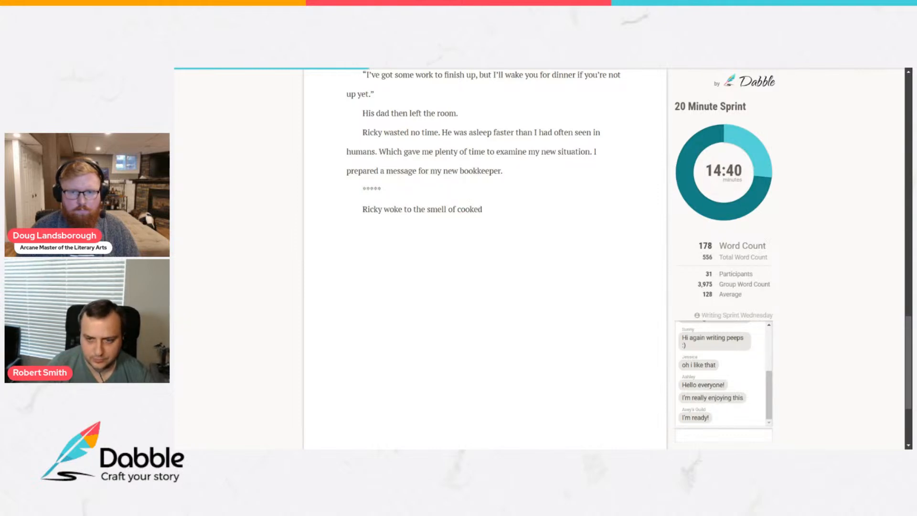
{"action": "key", "text": "BackSpace"}
{"action": "key", "text": "BackSpace"}
{"action": "key", "text": "BackSpace"}
{"action": "key", "text": "BackSpace"}
{"action": "key", "text": "BackSpace"}
{"action": "key", "text": "BackSpace"}
{"action": "type", "text": "grilled onion"}
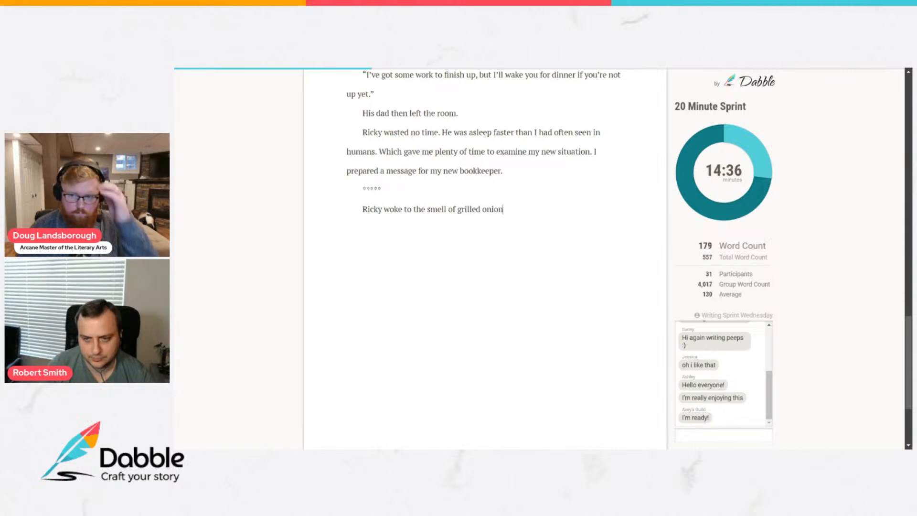
{"action": "type", "text": "s and a meaty s"}
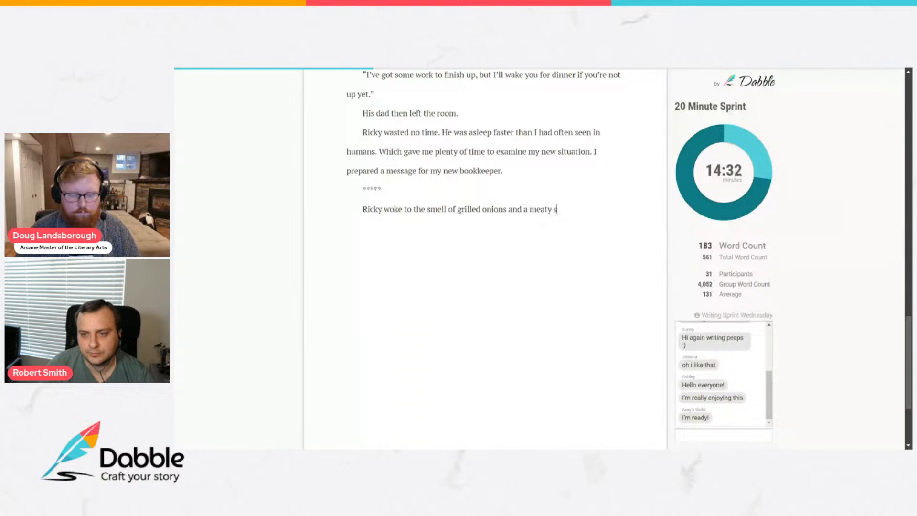
{"action": "type", "text": "cent. His"}
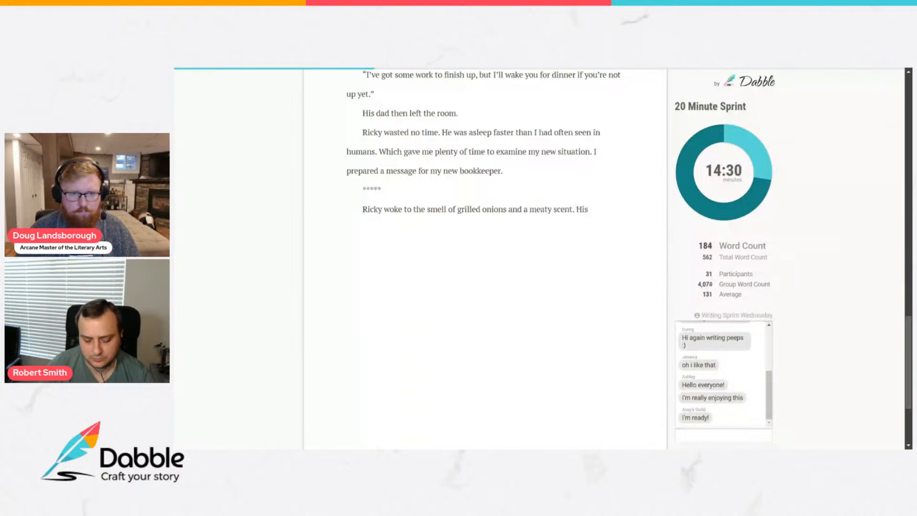
{"action": "type", "text": " mouth began to water."}
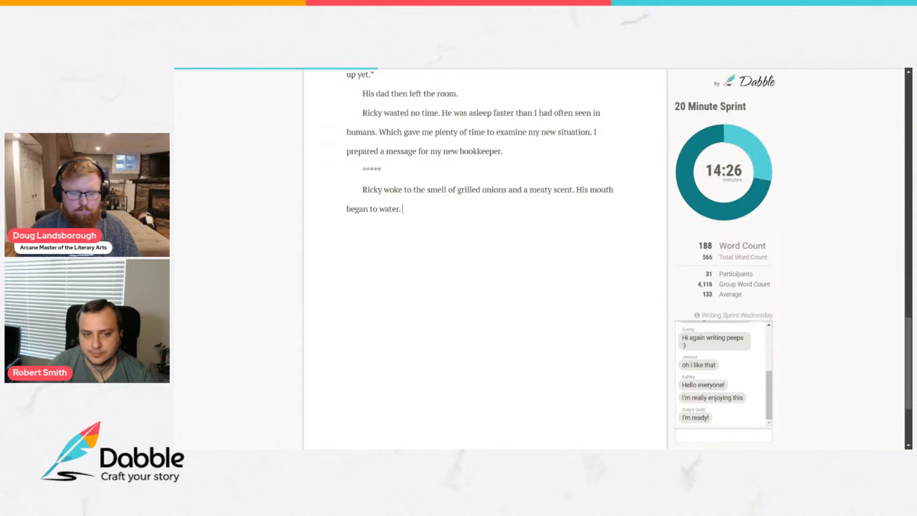
{"action": "type", "text": " His nap had"}
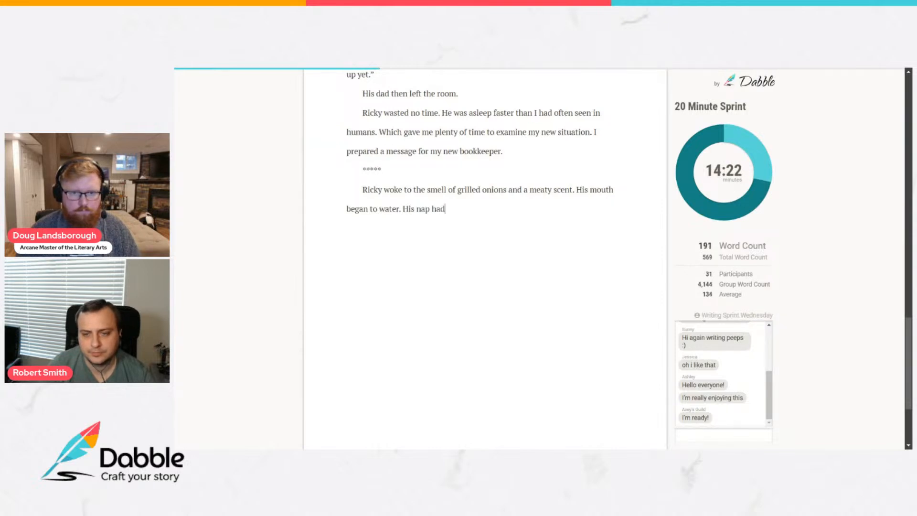
{"action": "type", "text": "n't really refreshed him "}
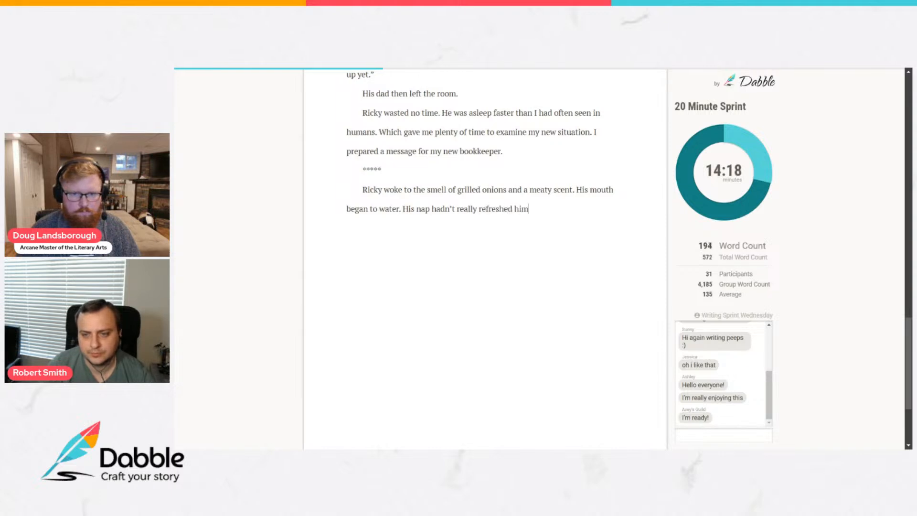
{"action": "type", "text": "so"}
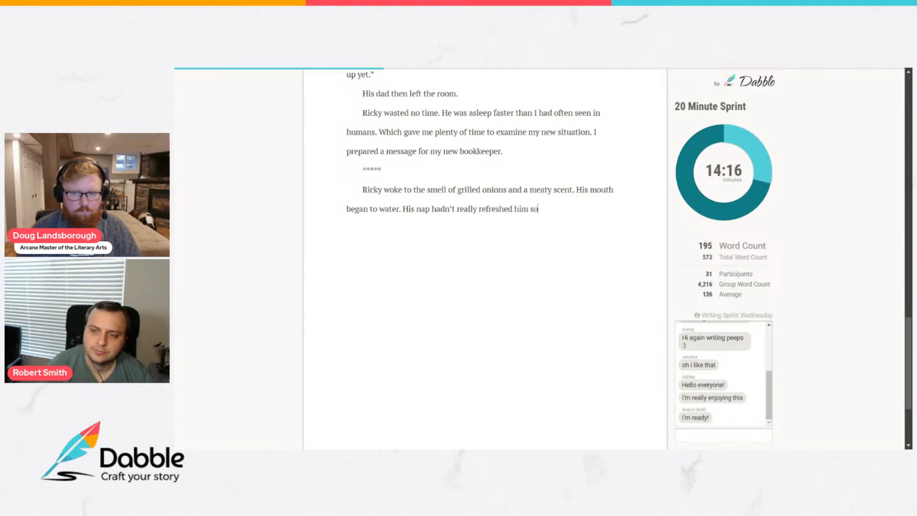
{"action": "type", "text": " much as"}
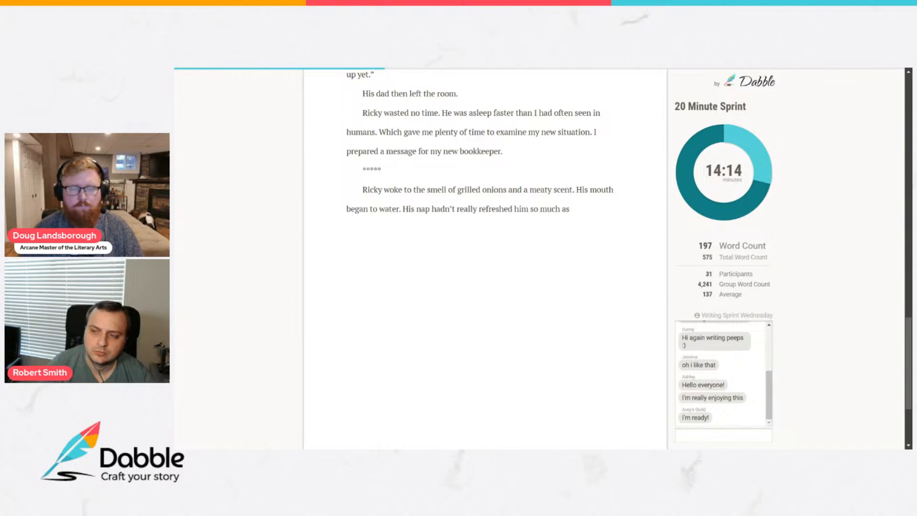
{"action": "type", "text": " added t"}
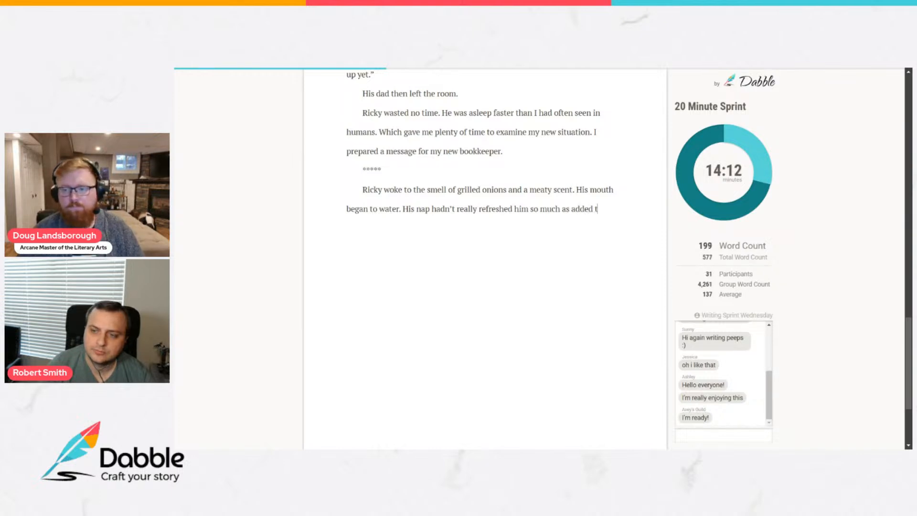
{"action": "type", "text": "o his grogginess and"}
Add the sentence "His nap hadn't really refreshed him so much as added to his grogginess.".
{"action": "key", "text": "BackSpace"}
{"action": "key", "text": "BackSpace"}
{"action": "key", "text": "BackSpace"}
{"action": "key", "text": "BackSpace"}
{"action": "key", "text": "BackSpace"}
{"action": "type", "text": "."}
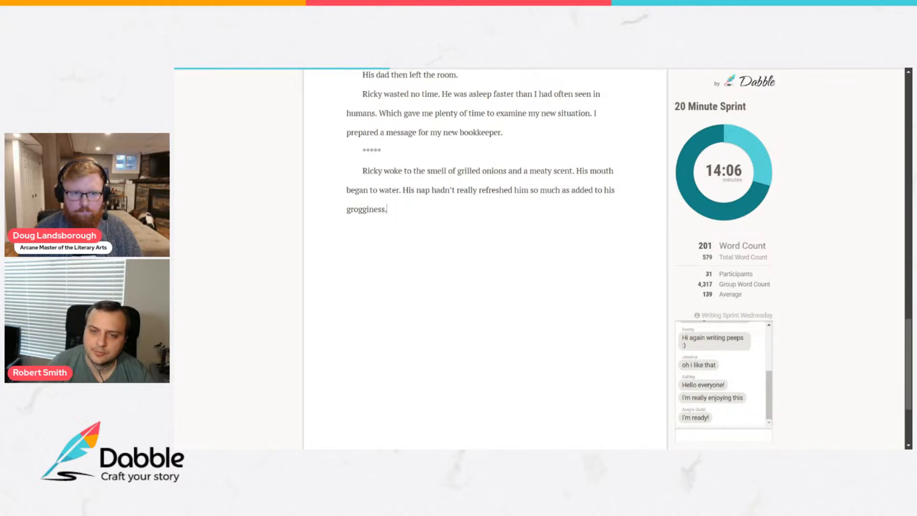
{"action": "type", "text": " He felt that"}
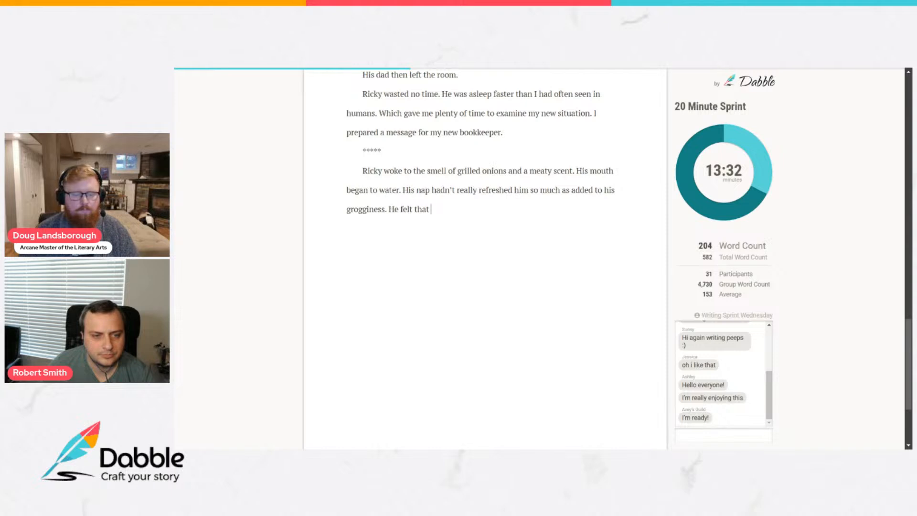
Add the sentence "He felt that he could continue on sleeping for hours, but his stomach complained at that thought.".
{"action": "scroll", "coordinate": [485, 258], "scroll_direction": "down", "scroll_amount": 3}
{"action": "scroll", "coordinate": [485, 258], "scroll_direction": "up", "scroll_amount": 5}
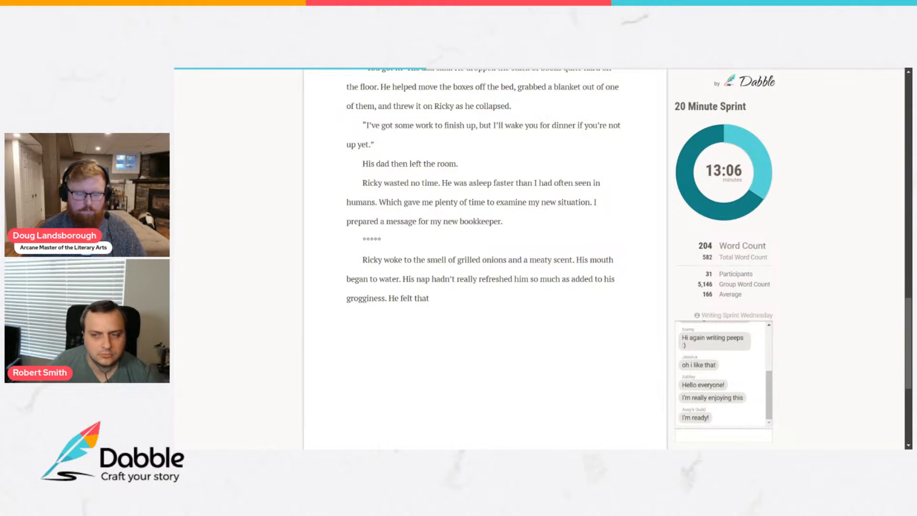
{"action": "scroll", "coordinate": [485, 258], "scroll_direction": "down", "scroll_amount": 2}
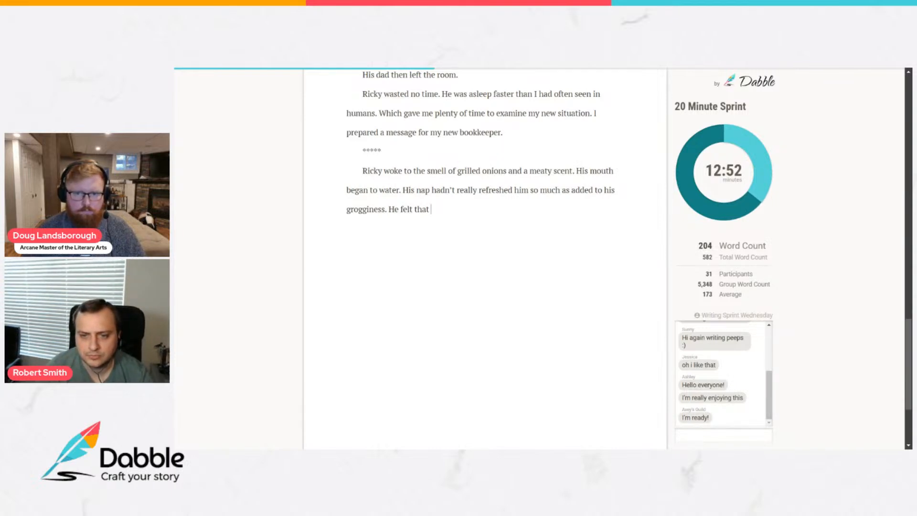
{"action": "type", "text": "he coul"}
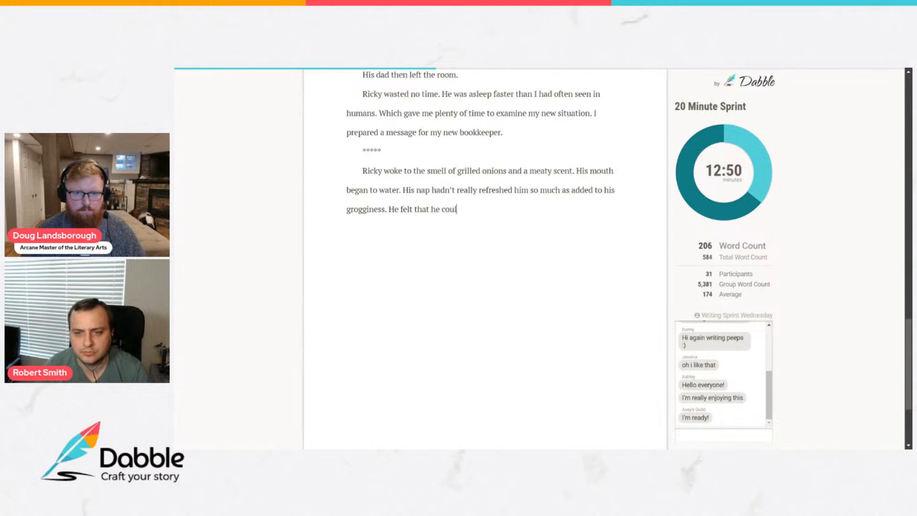
{"action": "type", "text": "d continue on sleeping for hours, but his stomach"}
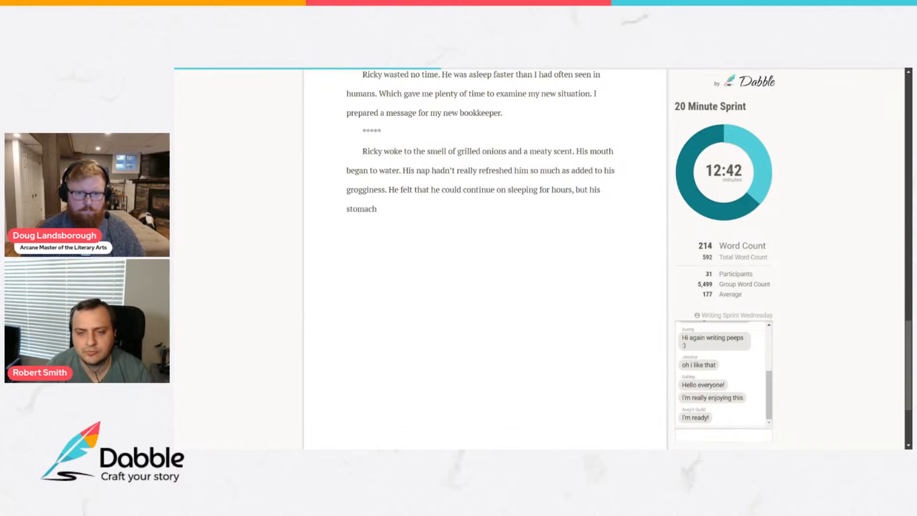
{"action": "type", "text": " complained "}
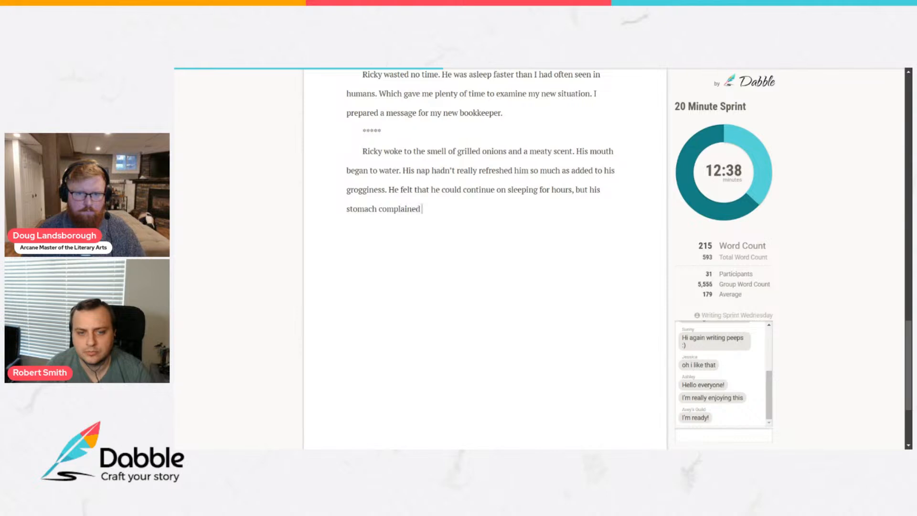
{"action": "type", "text": "at that thought."}
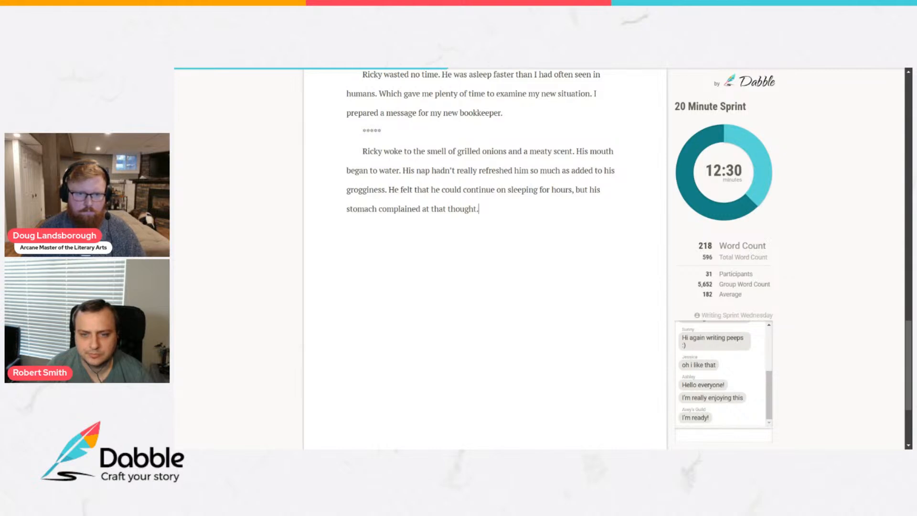
Start a new paragraph with "He vaguely recalled a sheet of paper with his homework for the night, he".
{"action": "key", "text": "Return"}
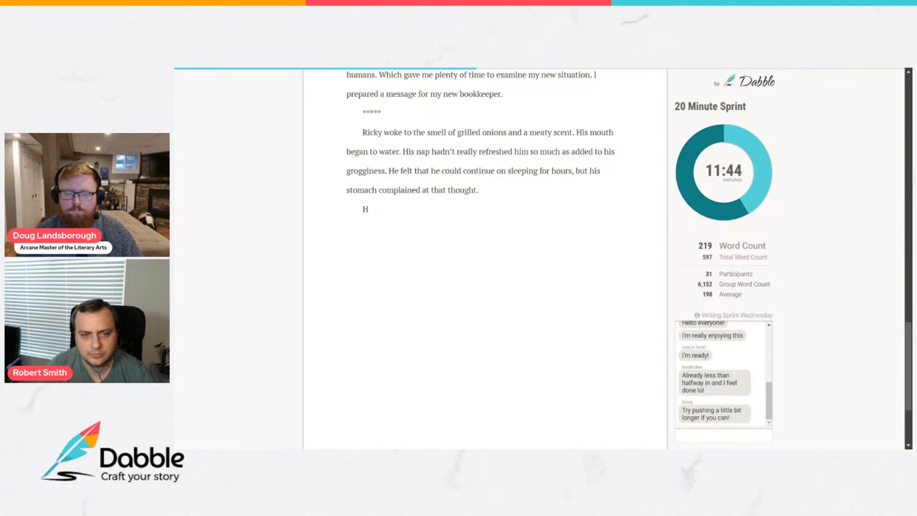
{"action": "type", "text": "e v"}
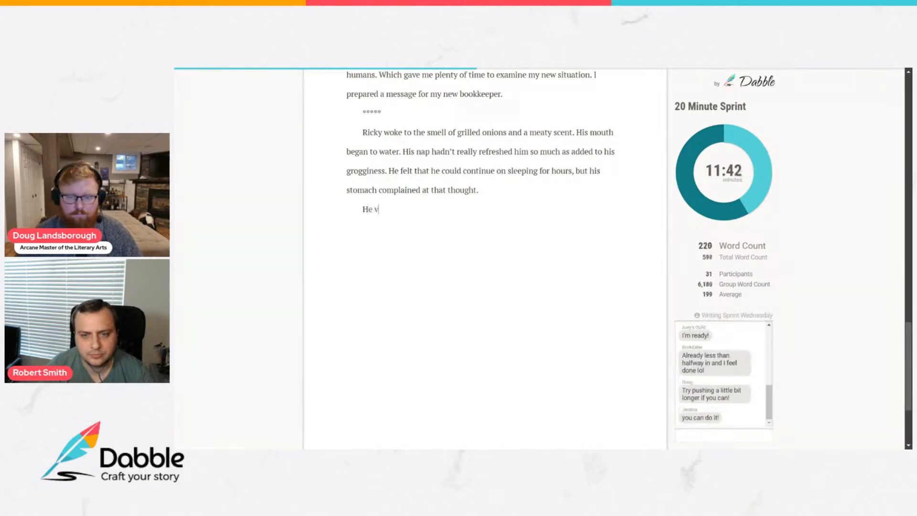
{"action": "type", "text": "aguely recalled "}
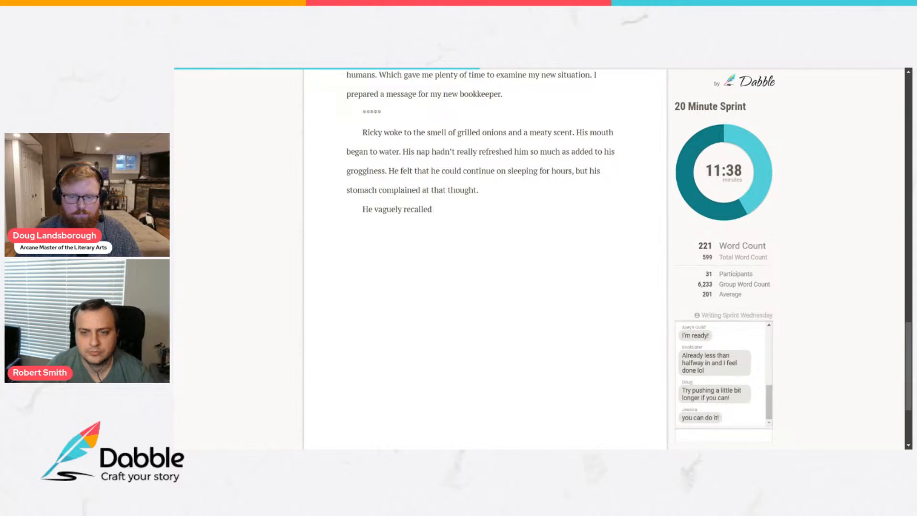
{"action": "type", "text": "a sheet of paper with his homework for the night"}
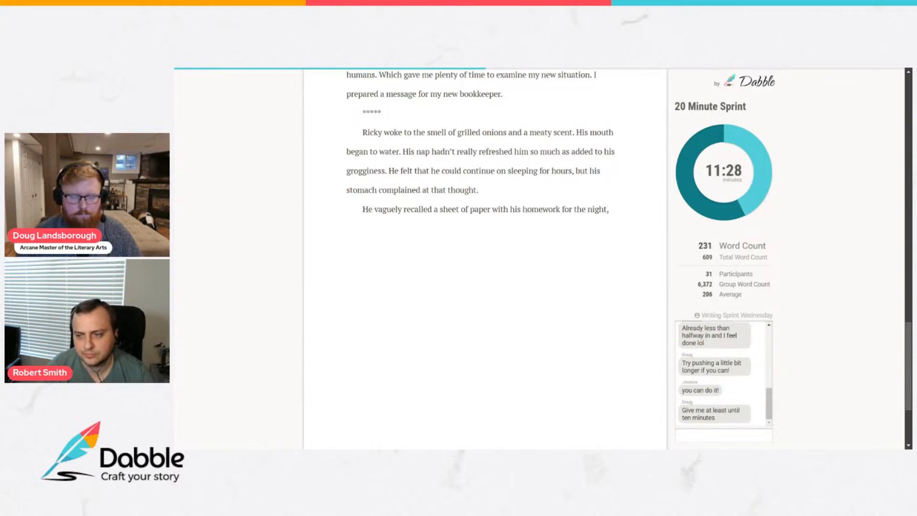
{"action": "type", "text": ", he"}
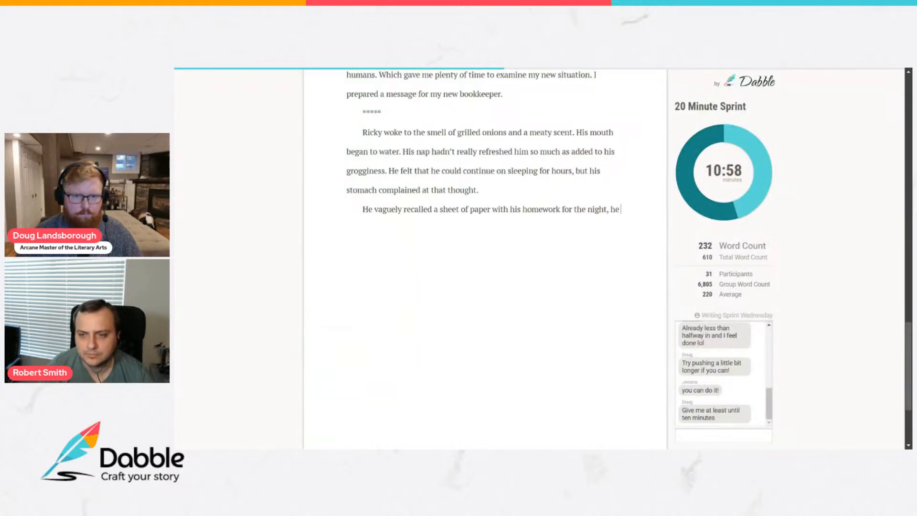
{"action": "type", "text": "is exc"}
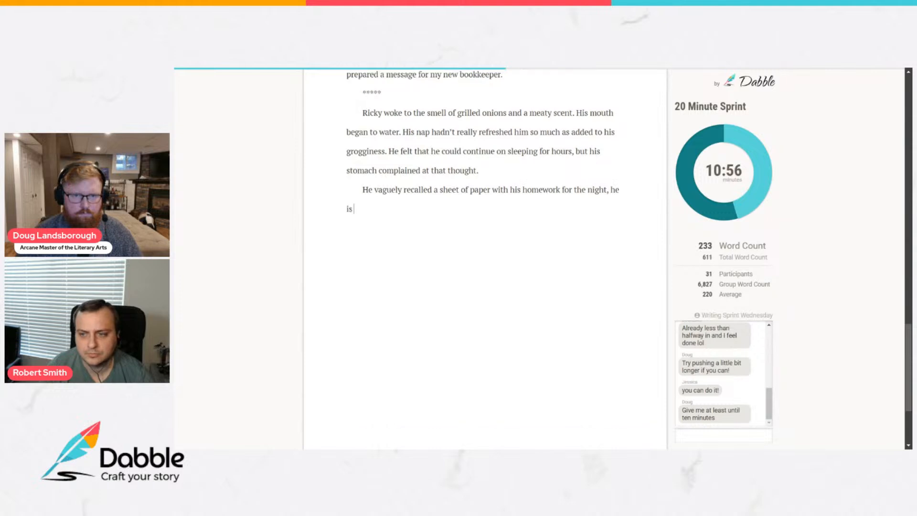
{"action": "type", "text": "ited"}
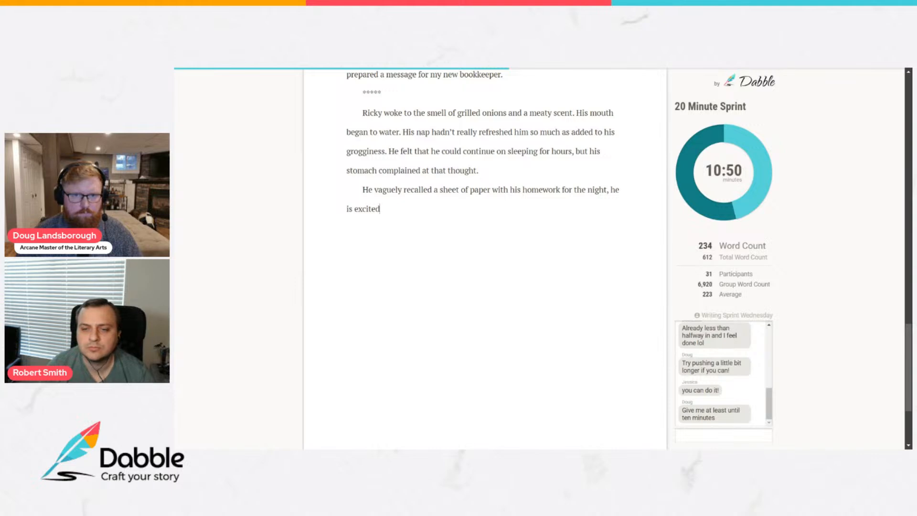
{"action": "key", "text": "BackSpace"}
{"action": "key", "text": "BackSpace"}
{"action": "key", "text": "BackSpace"}
{"action": "key", "text": "BackSpace"}
{"action": "key", "text": "BackSpace"}
{"action": "key", "text": "BackSpace"}
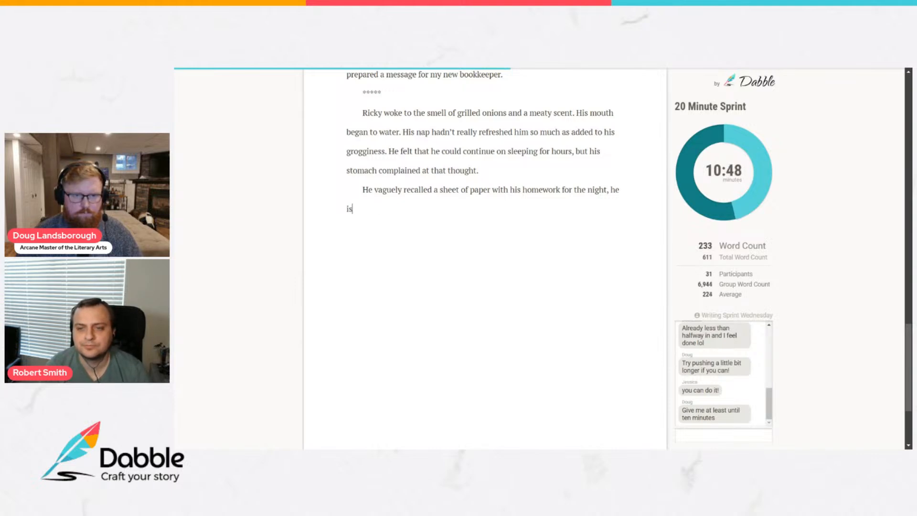
{"action": "key", "text": "BackSpace"}
{"action": "key", "text": "BackSpace"}
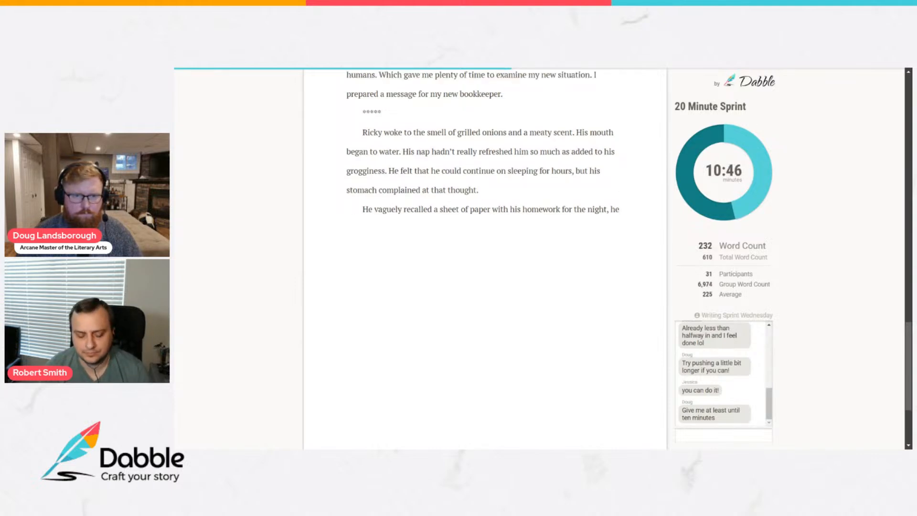
Finish the homework sentence with "groans loudly at that memory.".
{"action": "type", "text": "groane"}
{"action": "key", "text": "BackSpace"}
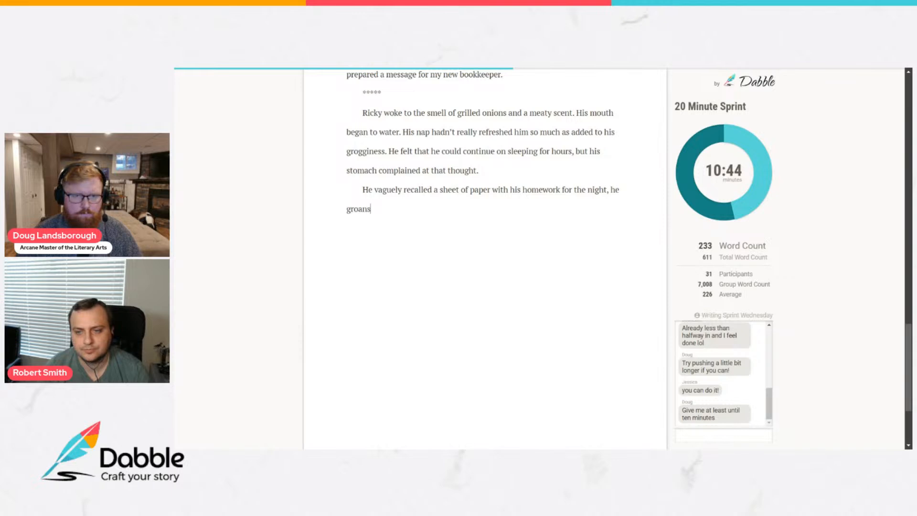
{"action": "type", "text": "s lp"}
{"action": "key", "text": "BackSpace"}
{"action": "type", "text": "oudly a"}
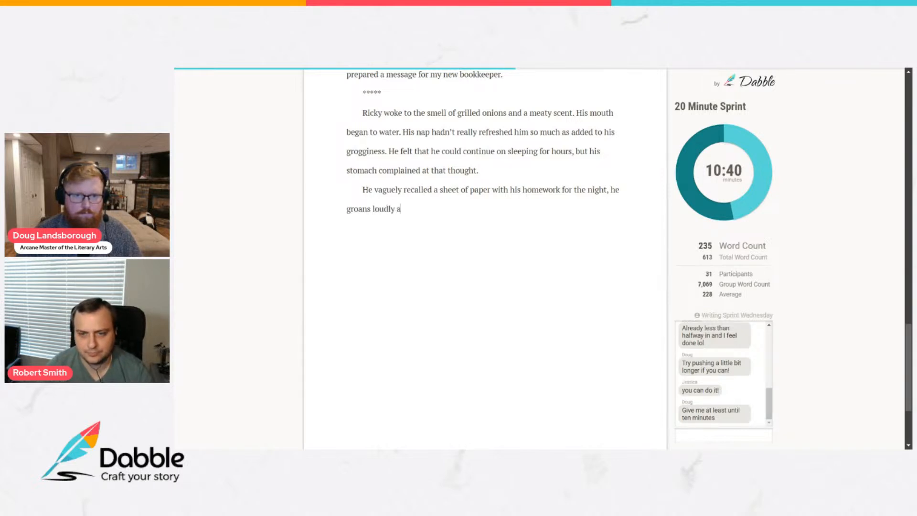
{"action": "type", "text": "t that"}
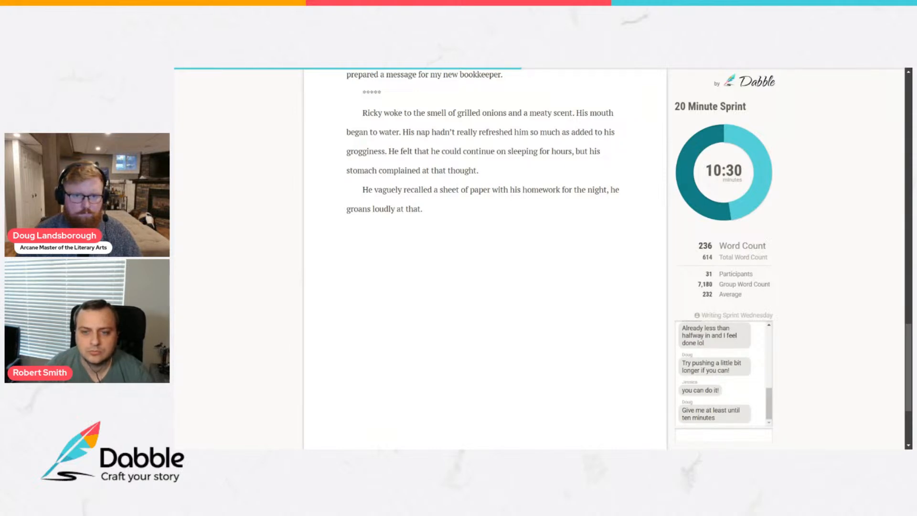
{"action": "type", "text": "memory"}
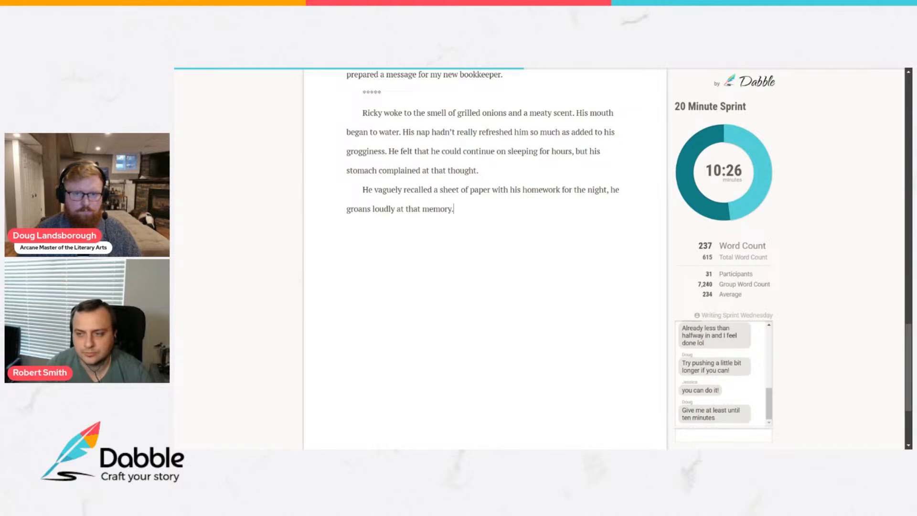
Begin a new paragraph below the homework memory with "He stretches widely, then".
{"action": "key", "text": "Return"}
{"action": "type", "text": "He smiled"}
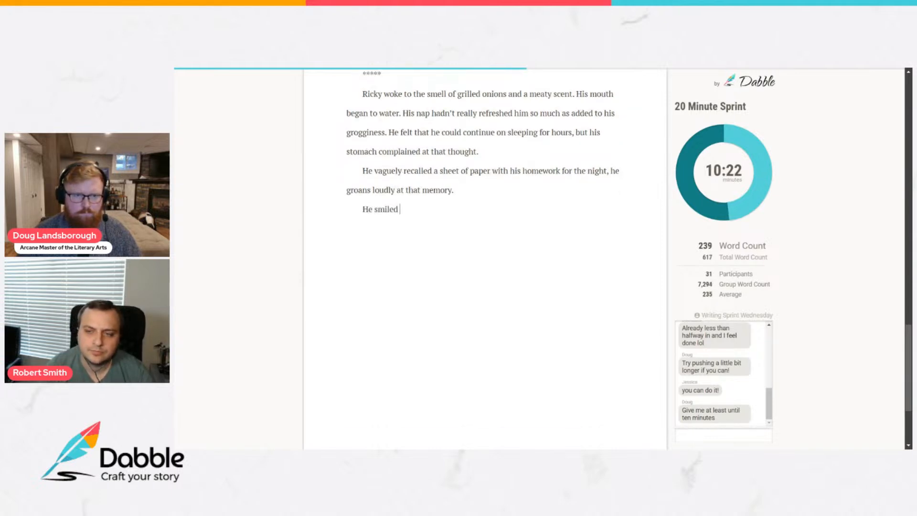
{"action": "key", "text": "BackSpace"}
{"action": "key", "text": "BackSpace"}
{"action": "key", "text": "BackSpace"}
{"action": "key", "text": "BackSpace"}
{"action": "key", "text": "BackSpace"}
{"action": "type", "text": "stretche"}
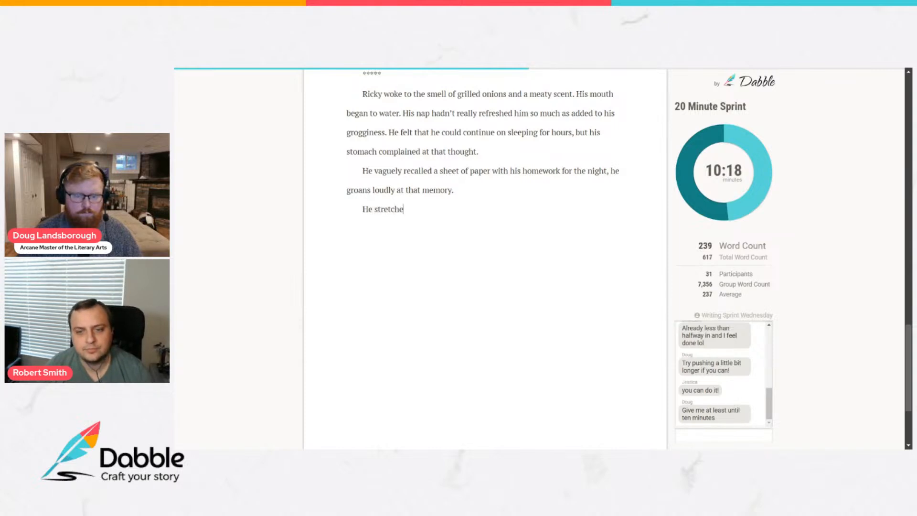
{"action": "type", "text": "s widely, then "}
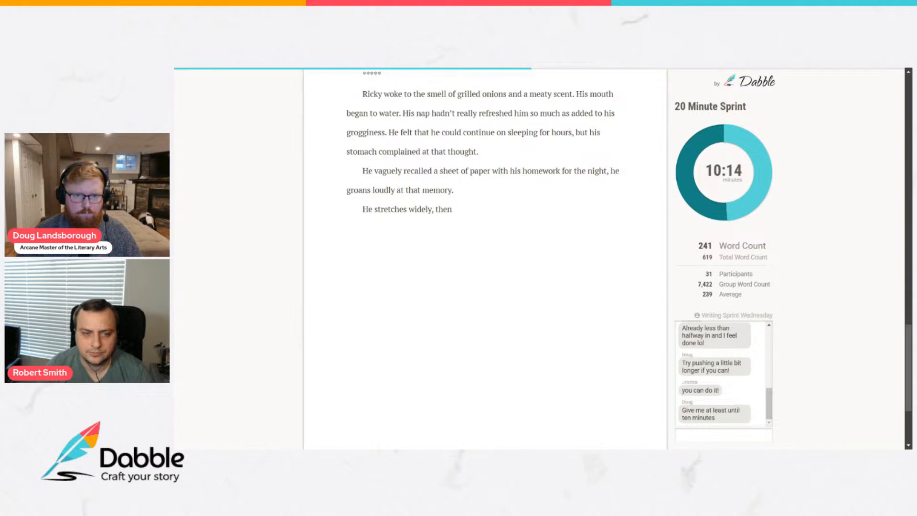
{"action": "type", "text": "ta"}
{"action": "key", "text": "BackSpace"}
{"action": "key", "text": "BackSpace"}
{"action": "type", "text": "reaches for the planning page he had wr"}
{"action": "key", "text": "BackSpace"}
{"action": "key", "text": "BackSpace"}
{"action": "key", "text": "BackSpace"}
{"action": "key", "text": "BackSpace"}
{"action": "key", "text": "BackSpace"}
{"action": "key", "text": "BackSpace"}
{"action": "key", "text": "BackSpace"}
{"action": "key", "text": "BackSpace"}
{"action": "key", "text": "BackSpace"}
{"action": "key", "text": "BackSpace"}
{"action": "key", "text": "BackSpace"}
{"action": "key", "text": "BackSpace"}
{"action": "key", "text": "BackSpace"}
{"action": "key", "text": "BackSpace"}
{"action": "key", "text": "BackSpace"}
{"action": "key", "text": "BackSpace"}
{"action": "key", "text": "BackSpace"}
{"action": "key", "text": "BackSpace"}
{"action": "key", "text": "BackSpace"}
{"action": "key", "text": "BackSpace"}
{"action": "key", "text": "BackSpace"}
{"action": "key", "text": "BackSpace"}
{"action": "key", "text": "BackSpace"}
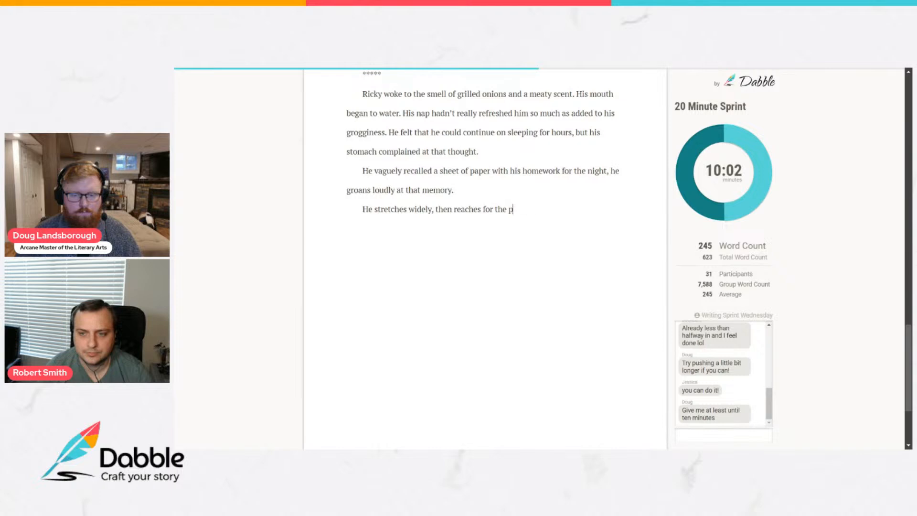
{"action": "key", "text": "BackSpace"}
{"action": "key", "text": "BackSpace"}
{"action": "key", "text": "BackSpace"}
{"action": "key", "text": "BackSpace"}
{"action": "key", "text": "BackSpace"}
{"action": "key", "text": "BackSpace"}
{"action": "key", "text": "BackSpace"}
{"action": "key", "text": "BackSpace"}
Complete the stretching sentence with "retrieves the page.".
{"action": "type", "text": "tretches widely, then retr"}
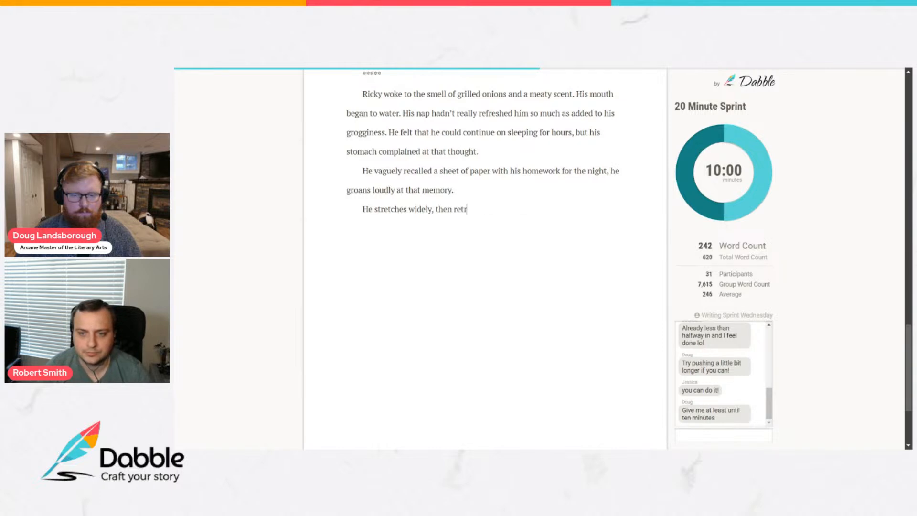
{"action": "type", "text": "ieves the page. "}
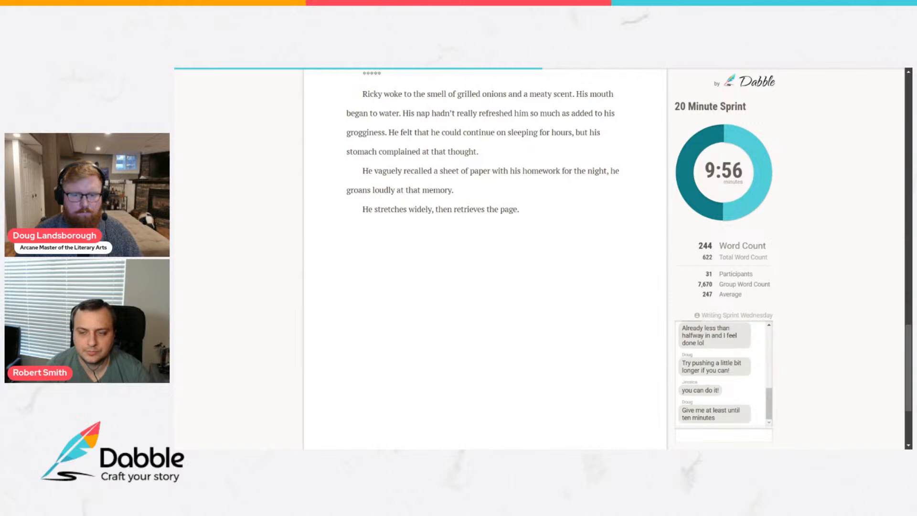
{"action": "type", "text": "He"}
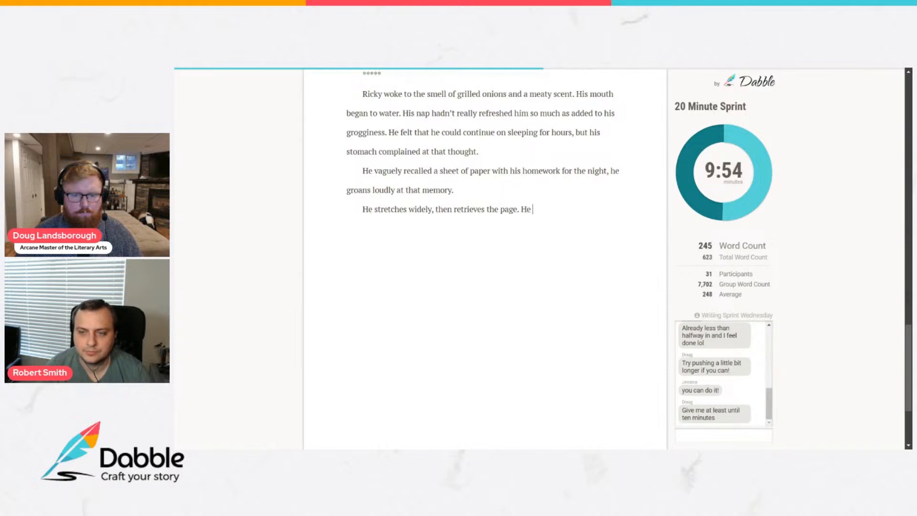
{"action": "type", "text": " rea"}
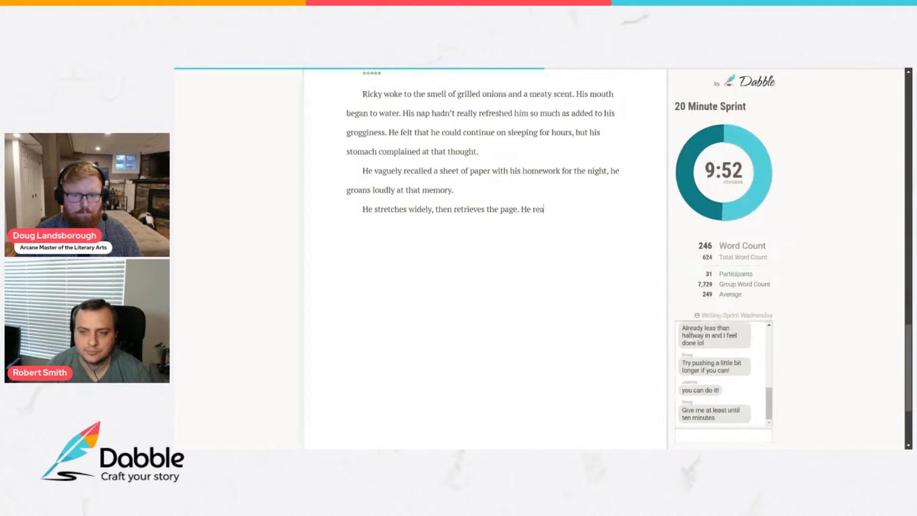
{"action": "type", "text": "ds through the history assignment, it was due in a couple days,"}
Add the sentence "He reads through the history assignment, it was due in a couple days and so could wait.".
{"action": "key", "text": "BackSpace"}
{"action": "type", "text": "and s"}
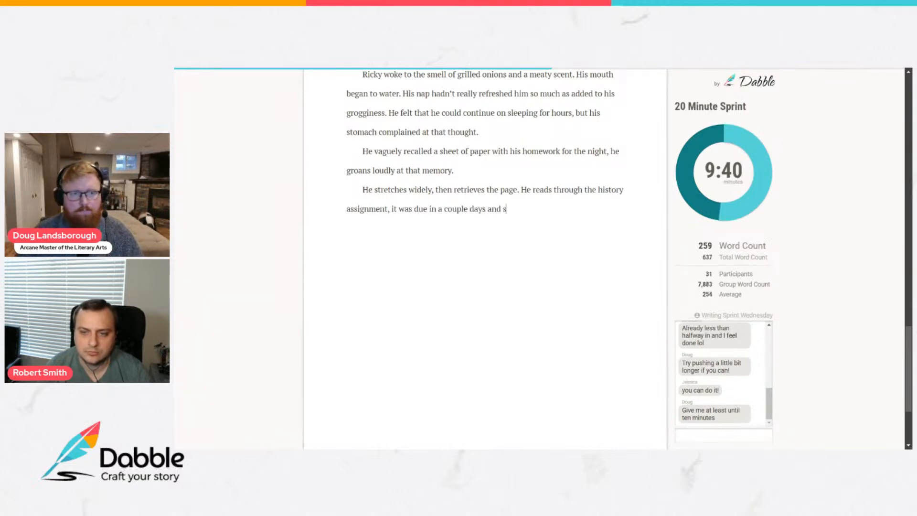
{"action": "type", "text": "o could wayit "}
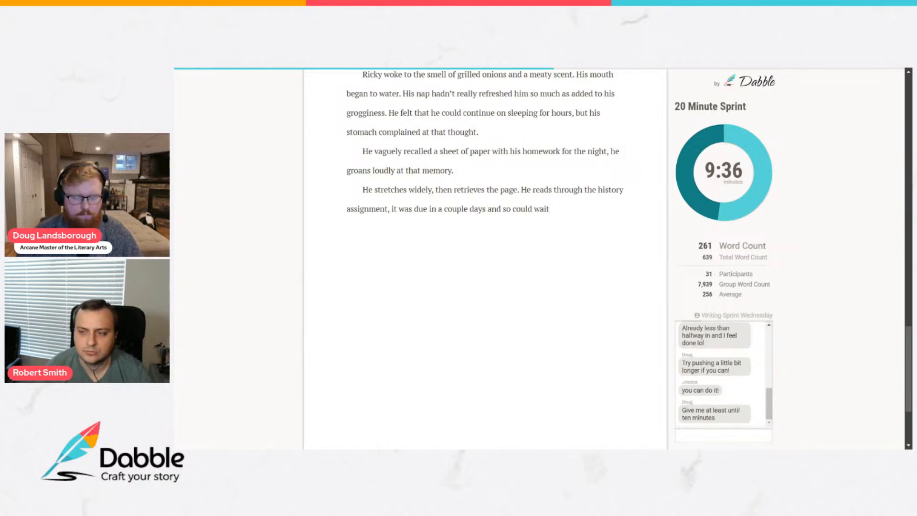
{"action": "type", "text": "."}
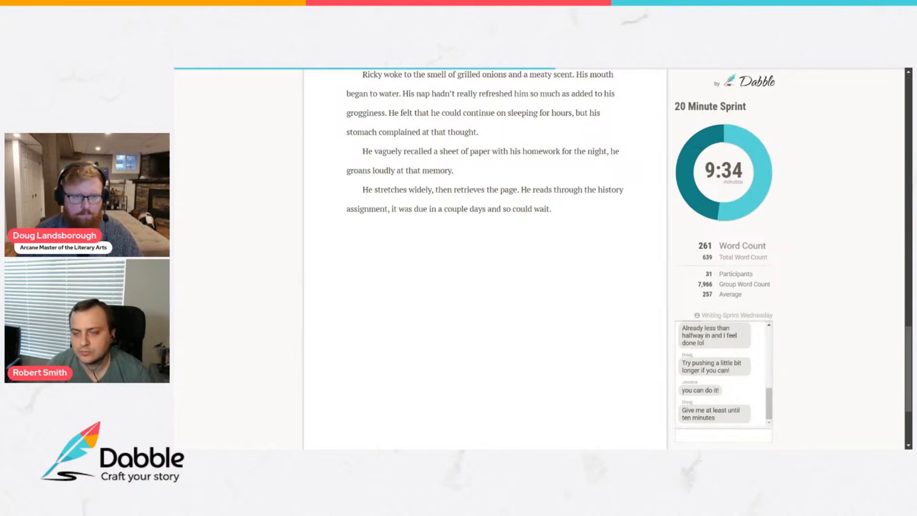
{"action": "type", "text": " Sim"}
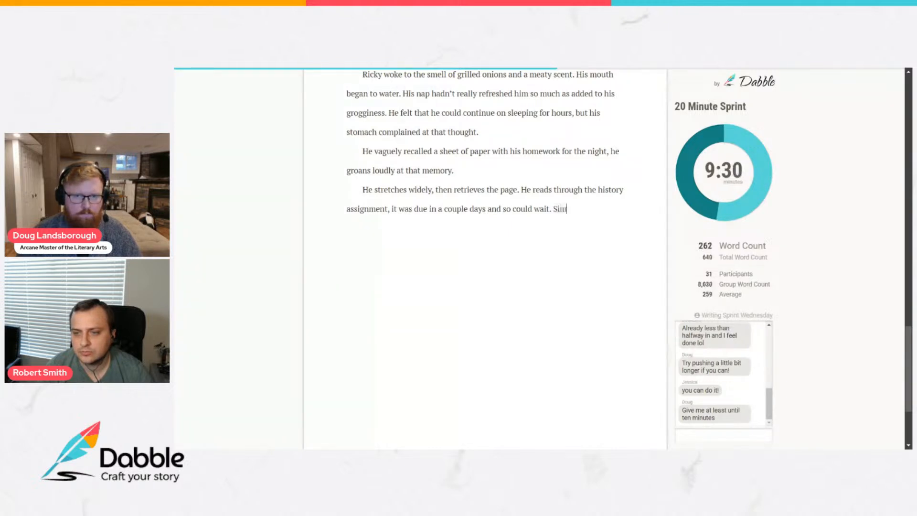
{"action": "key", "text": "BackSpace"}
{"action": "key", "text": "BackSpace"}
{"action": "key", "text": "BackSpace"}
Continue the paragraph with "The case was the same for most other subjects, but his elective art history".
{"action": "type", "text": "The c"}
{"action": "type", "text": "ase was the same"}
{"action": "type", "text": " for "}
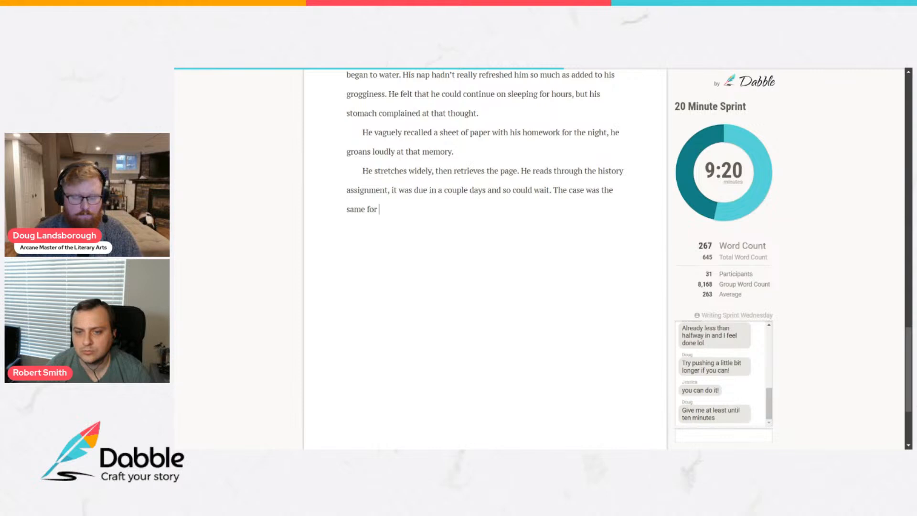
{"action": "type", "text": "most "}
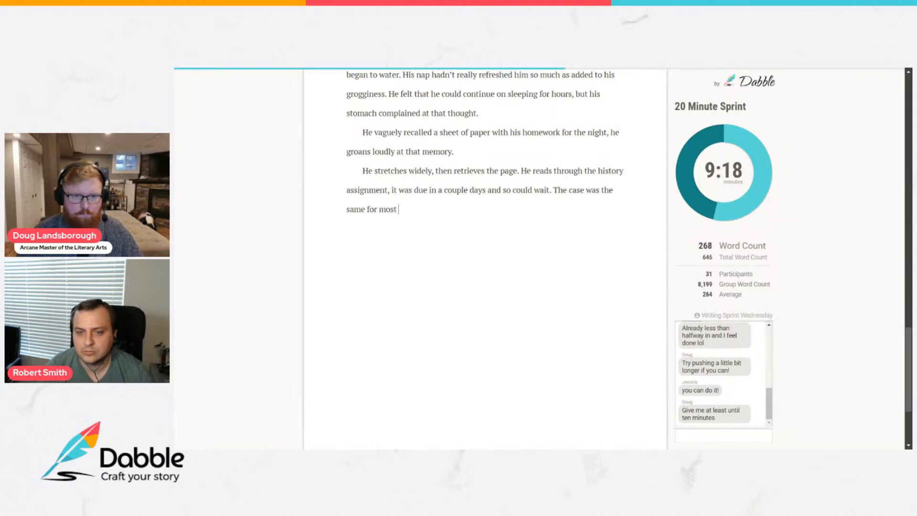
{"action": "type", "text": "other subjects, but his elective art h"}
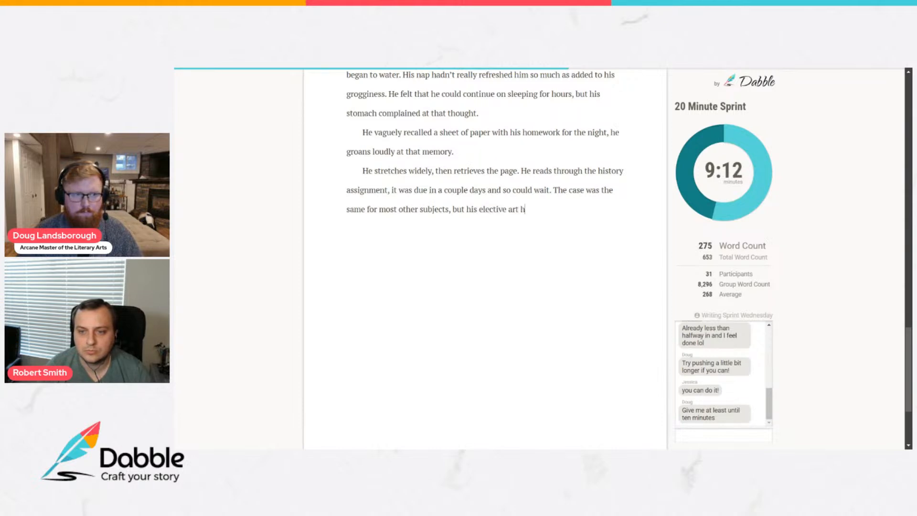
{"action": "type", "text": "istory"}
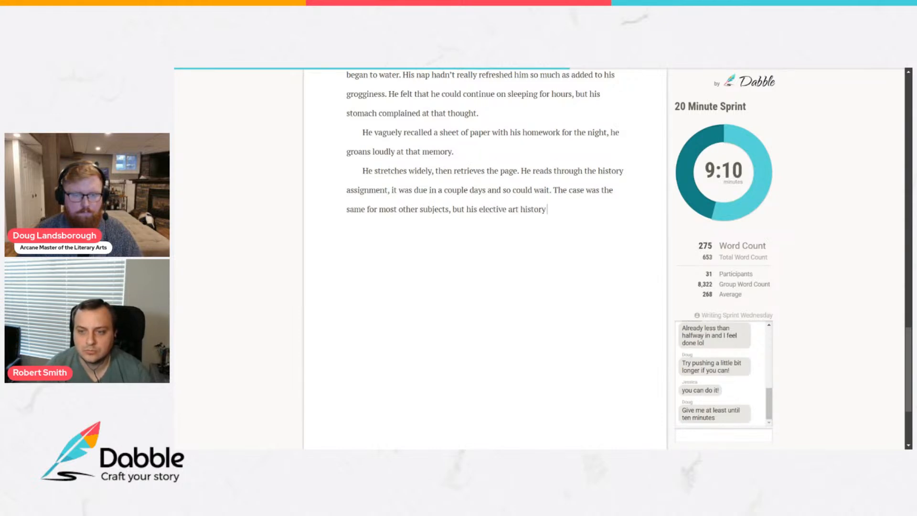
{"action": "type", "text": " had a"}
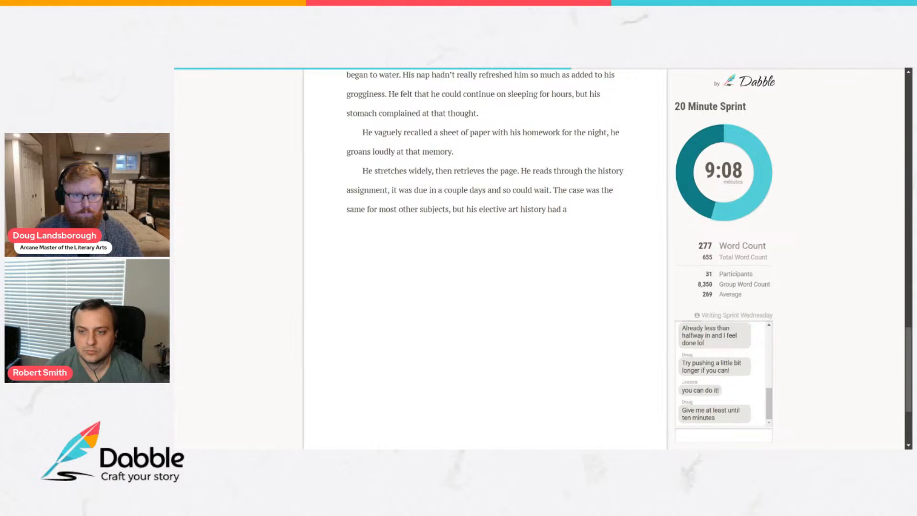
{"action": "type", "text": " required reading quix"}
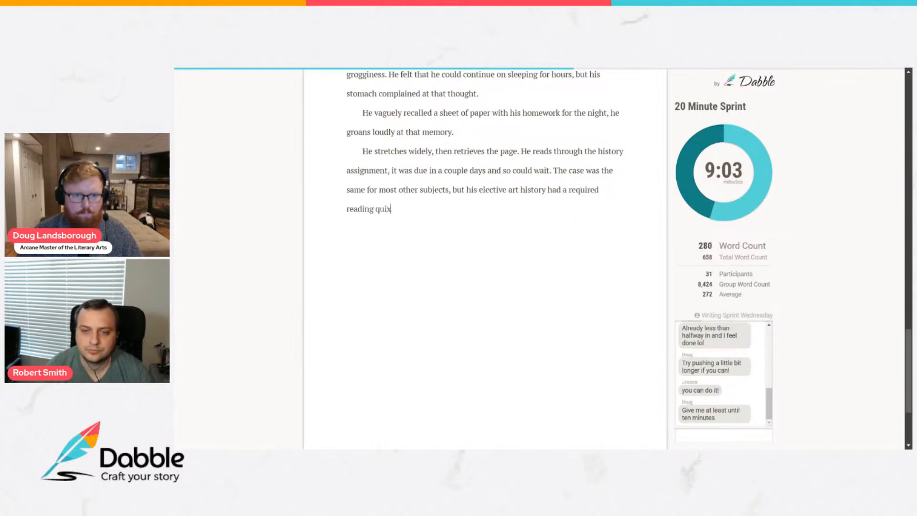
Complete the art history sentence with "had a required reading quiz happening tomorrow." and start the following sentence with "Ricky".
{"action": "key", "text": "BackSpace"}
{"action": "type", "text": "z"}
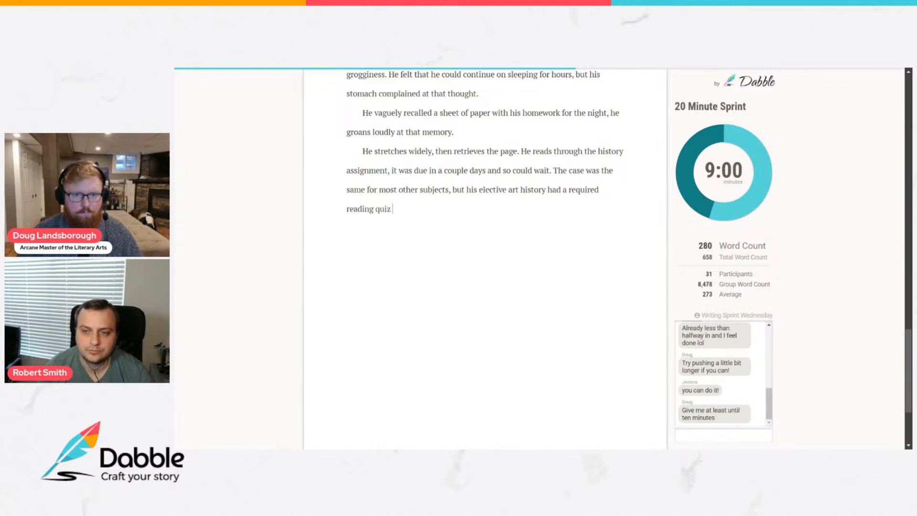
{"action": "type", "text": " happenig"}
{"action": "key", "text": "BackSpace"}
{"action": "type", "text": "ng to morrow. Ricky"}
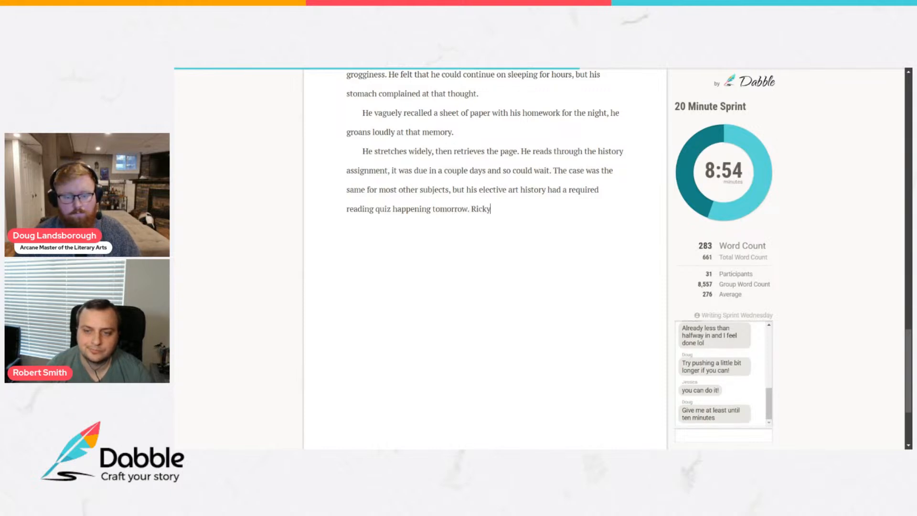
{"action": "type", "text": " went back to the stack of"}
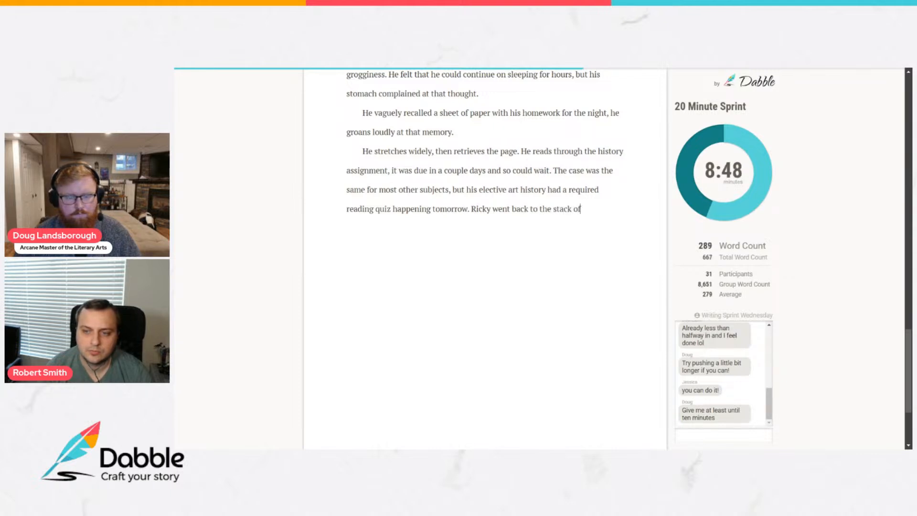
{"action": "type", "text": " books and"}
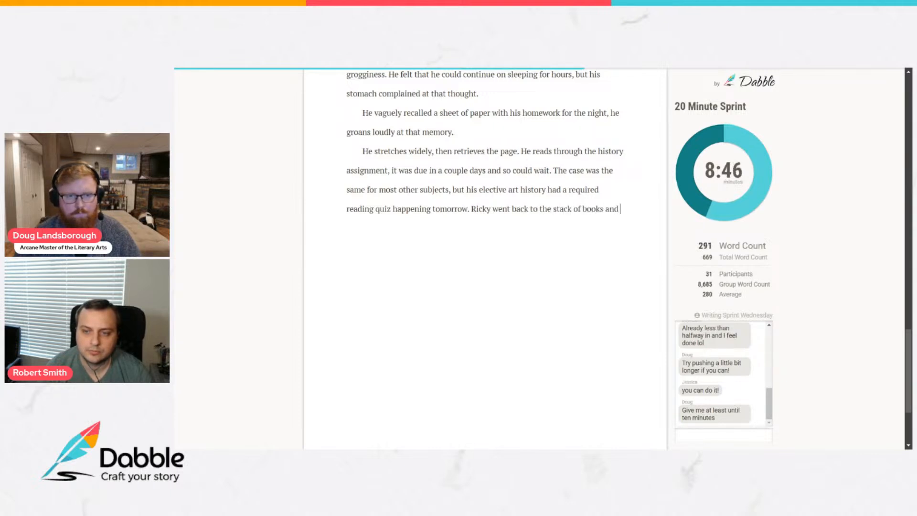
{"action": "type", "text": "examined the textbooks."}
Begin a new paragraph with "As he did, he noticed, finally, the rather gorgeous green book that".
{"action": "key", "text": "Return"}
{"action": "type", "text": "As he did,"}
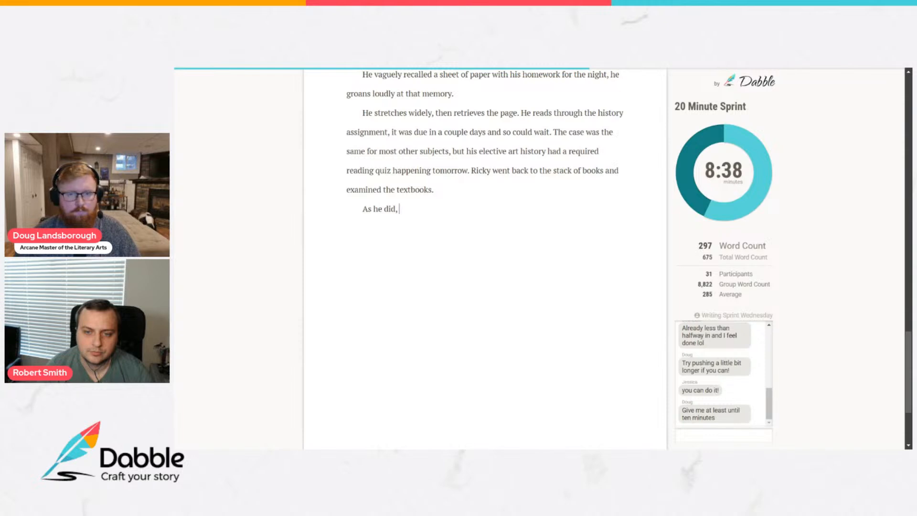
{"action": "type", "text": " he noticed"}
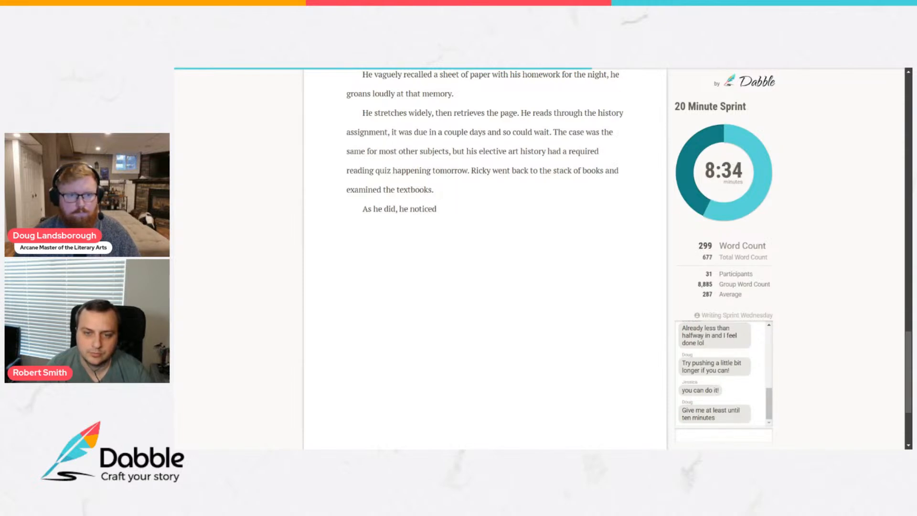
{"action": "type", "text": ", finally, the"}
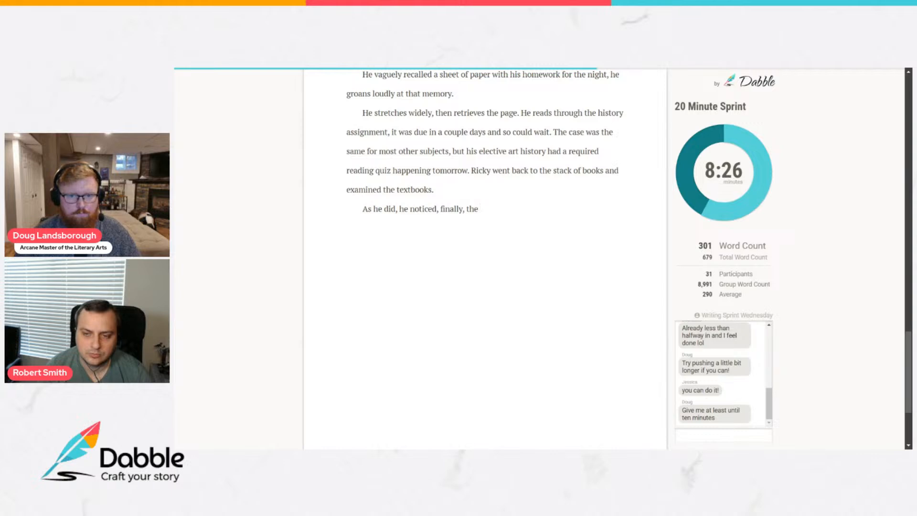
{"action": "type", "text": "er"}
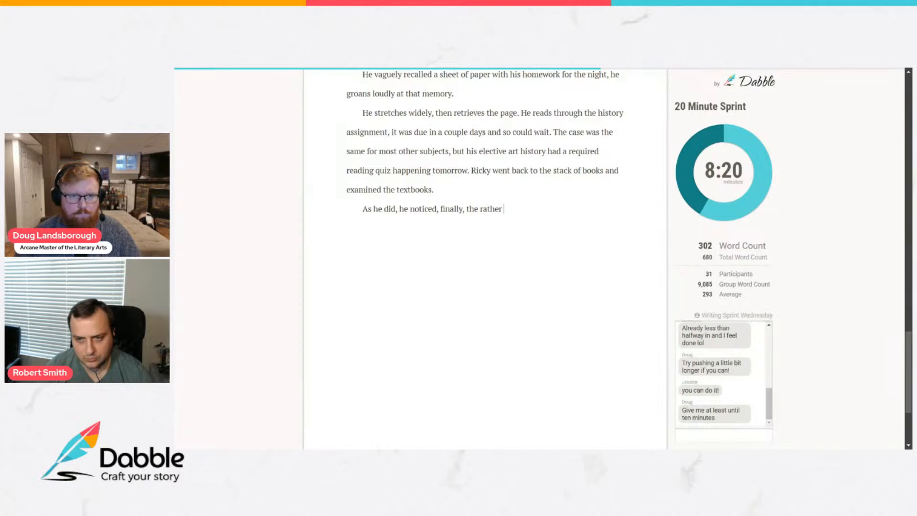
{"action": "type", "text": " gorgou"}
{"action": "type", "text": "eous"}
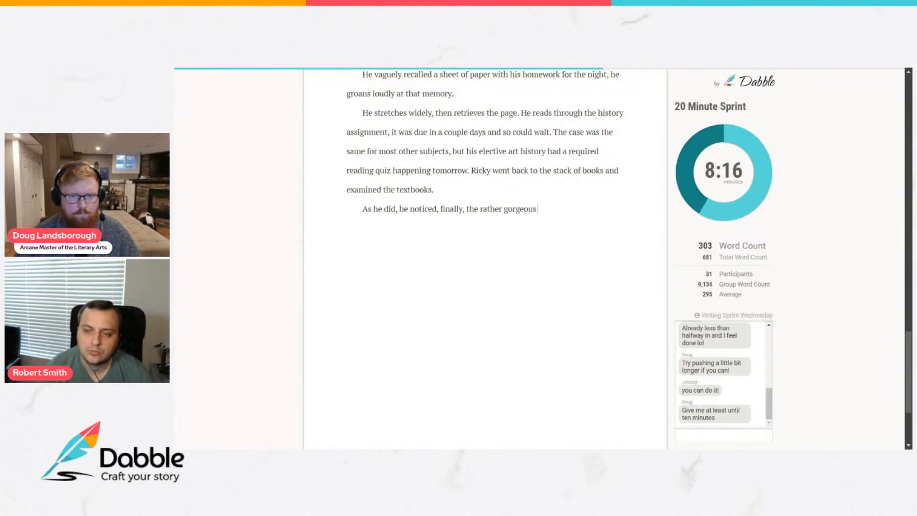
{"action": "type", "text": " green book that"}
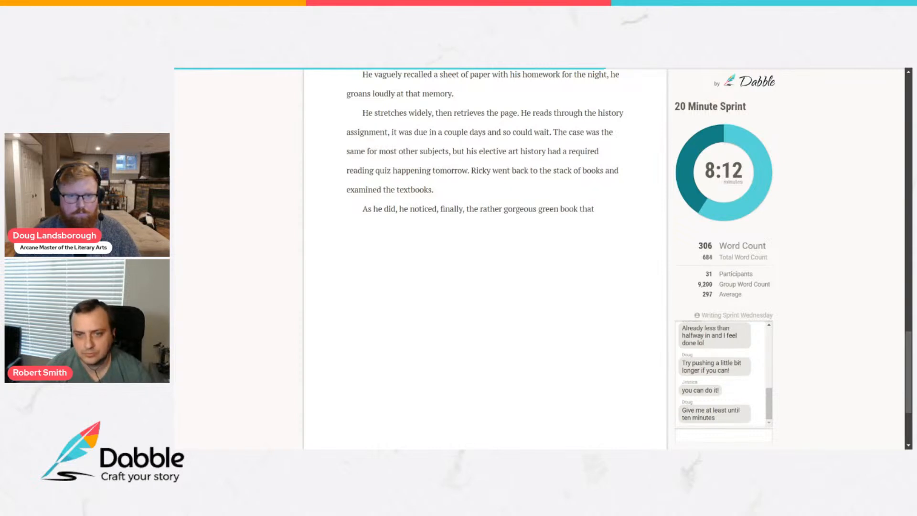
{"action": "type", "text": " ha"}
Finish the green book sentence with "was in the stack.".
{"action": "key", "text": "BackSpace"}
{"action": "key", "text": "BackSpace"}
{"action": "type", "text": "wa"}
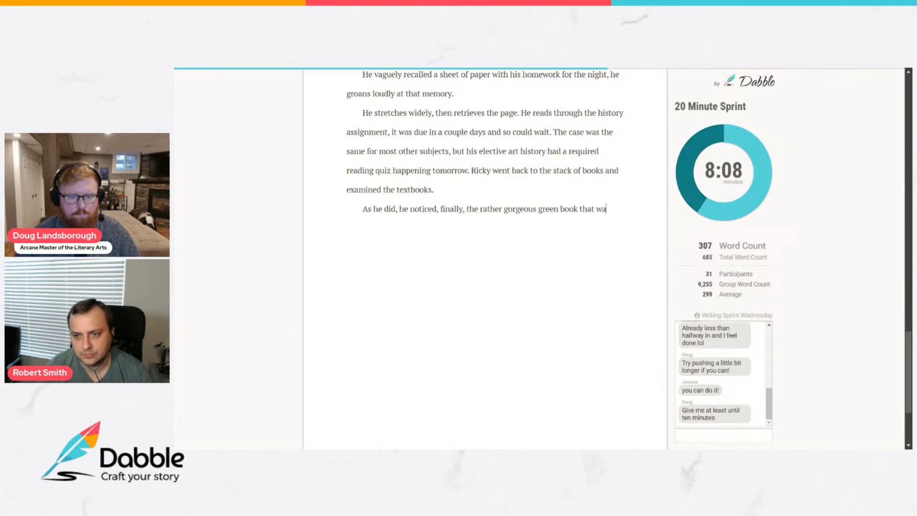
{"action": "type", "text": "s in the "}
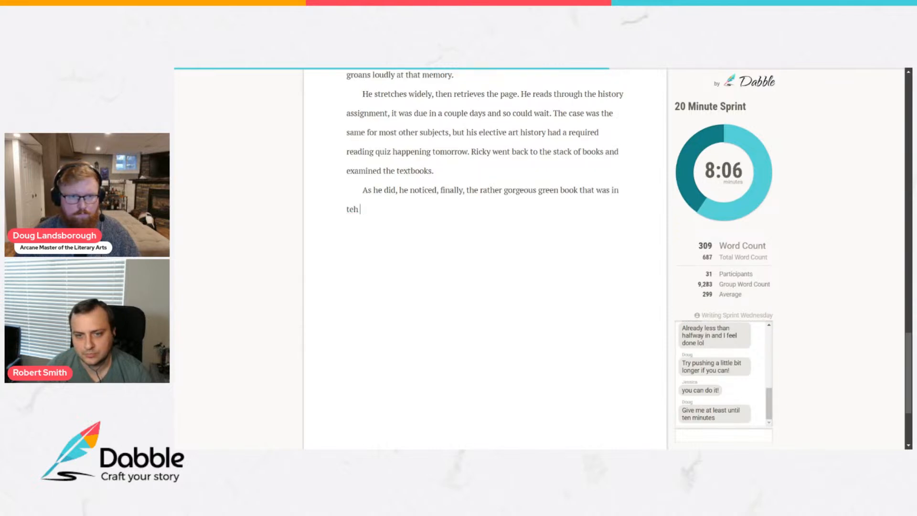
{"action": "type", "text": "stac"}
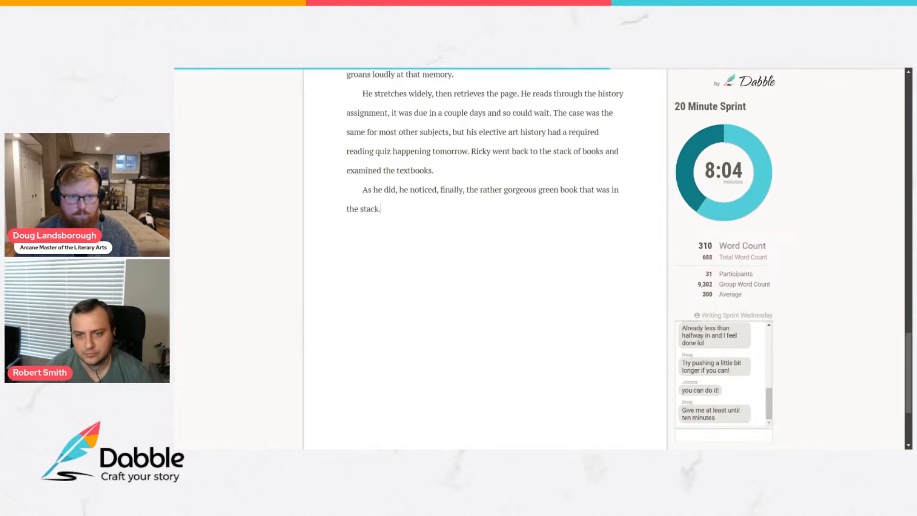
{"action": "type", "text": "k."}
Add a new dialogue paragraph reading "Where did this thing come from?" in quotation marks, followed by "He asked himself.".
{"action": "key", "text": "Return"}
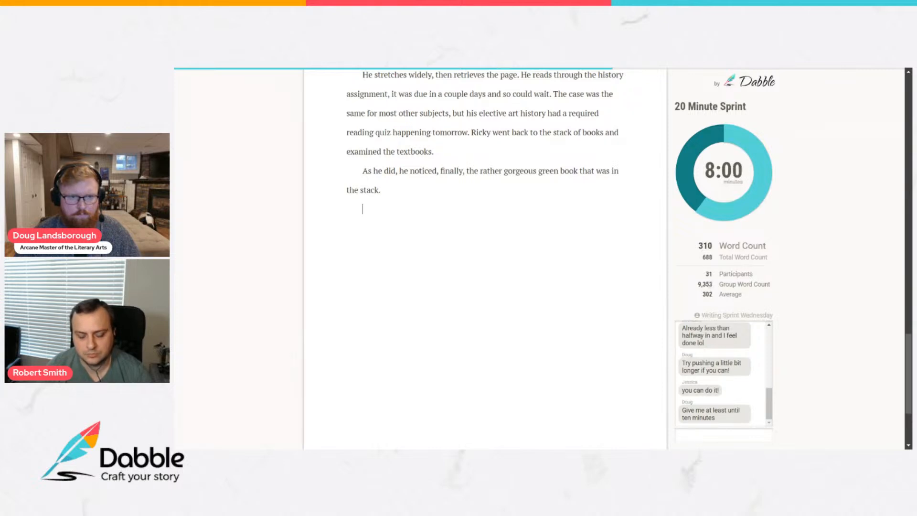
{"action": "type", "text": "\"Where did"}
{"action": "type", "text": " this tihin"}
{"action": "type", "text": "hing come from"}
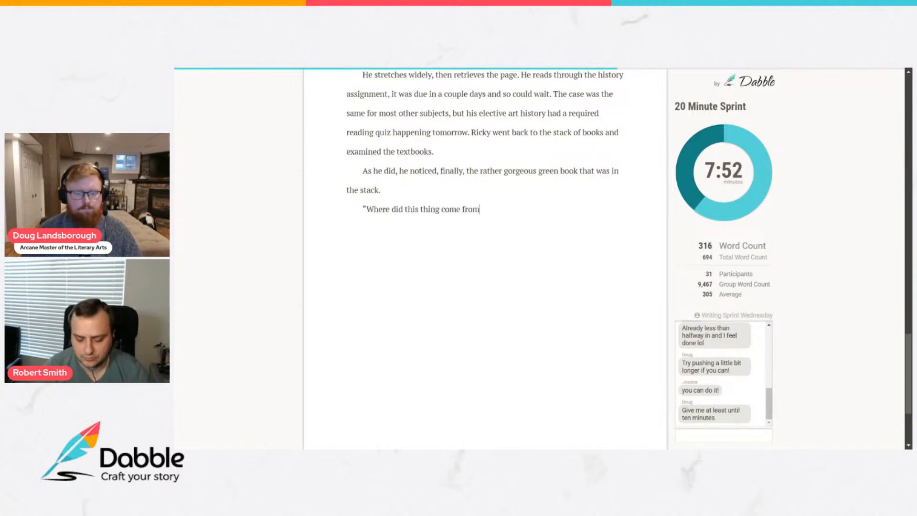
{"action": "type", "text": "?\" He asked"}
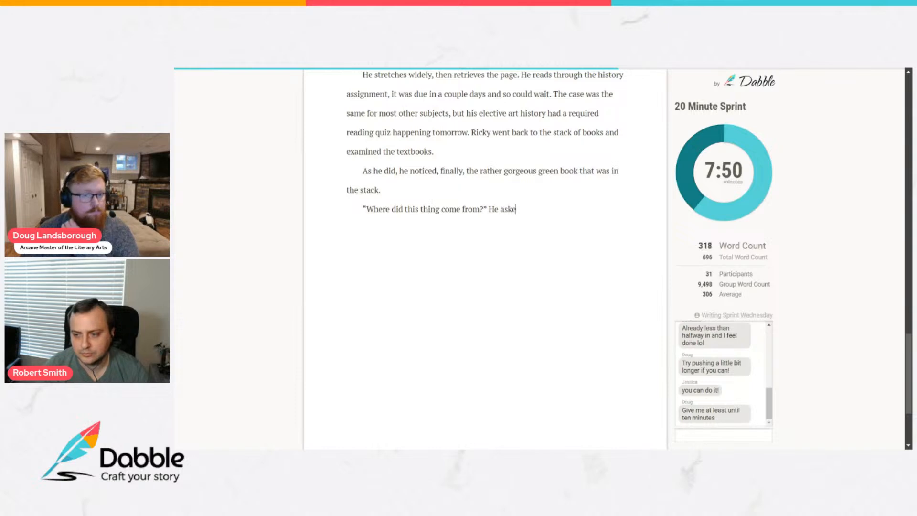
{"action": "type", "text": " himself."}
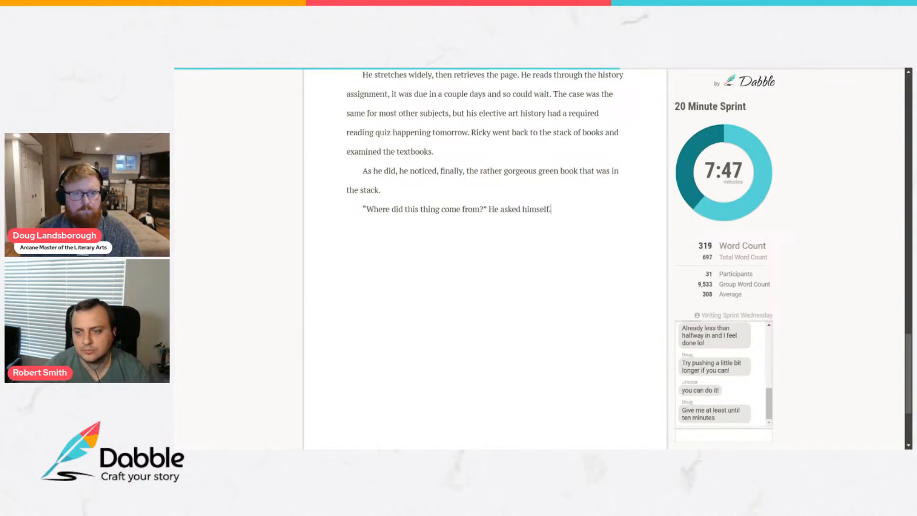
Begin a new paragraph below the dialogue with "On the cover read," followed by the quoted title "Notes for art history".
{"action": "key", "text": "Return"}
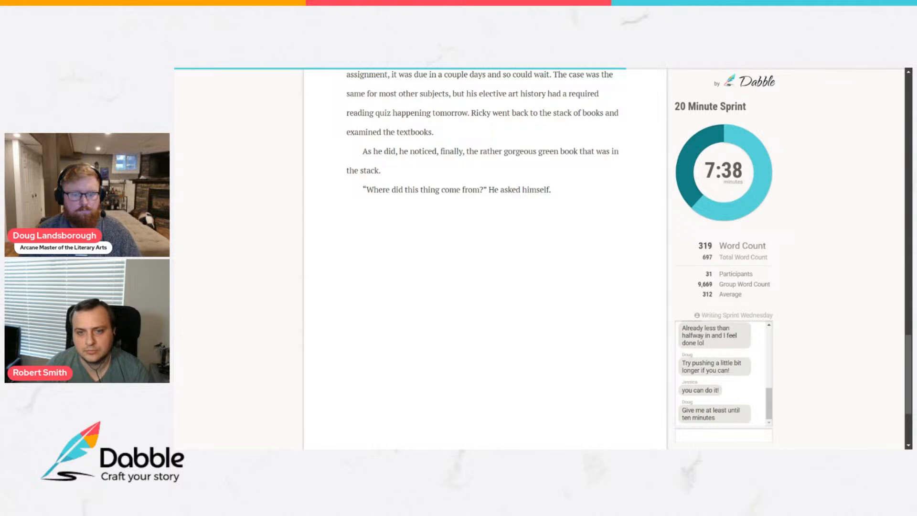
{"action": "type", "text": "On the covere r"}
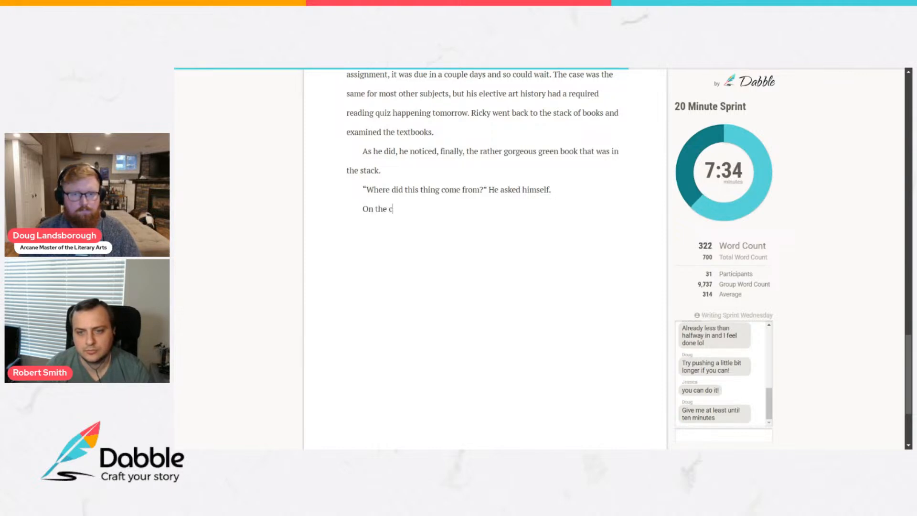
{"action": "key", "text": "BackSpace"}
{"action": "key", "text": "BackSpace"}
{"action": "key", "text": "BackSpace"}
{"action": "type", "text": "read,"}
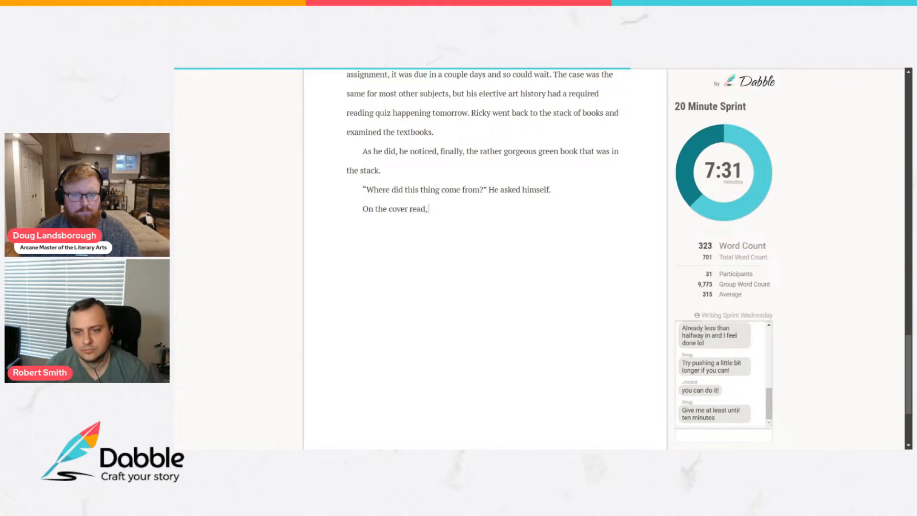
{"action": "key", "text": "BackSpace"}
{"action": "type", "text": "\"Notes fo"}
{"action": "type", "text": "r art history"}
{"action": "type", "text": "\""}
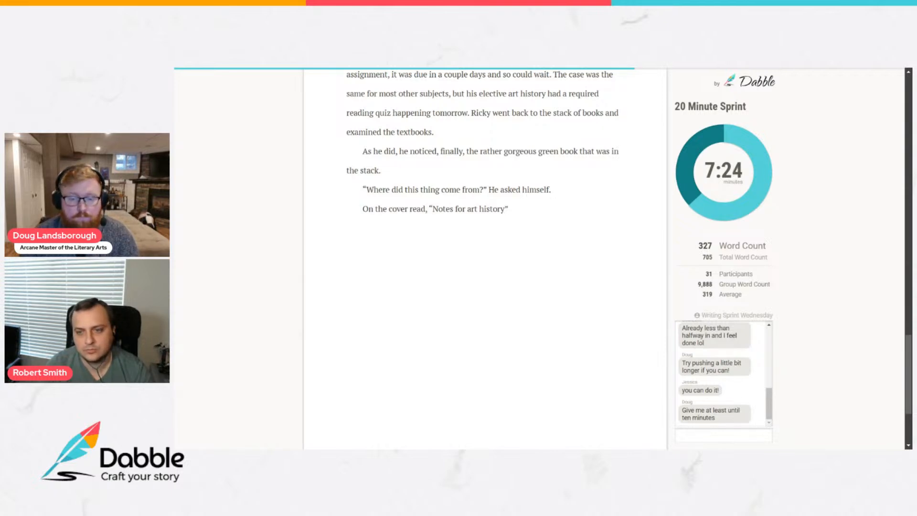
{"action": "key", "text": "Left"}
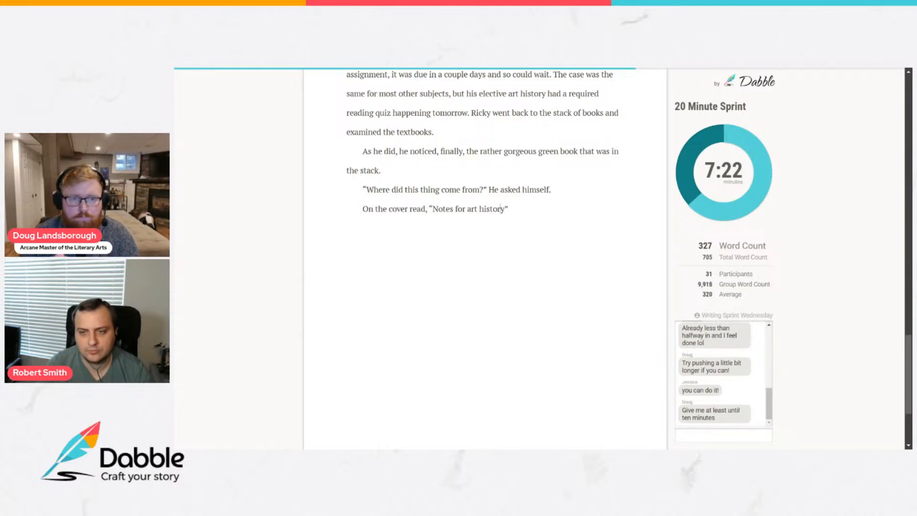
{"action": "key", "text": "Right"}
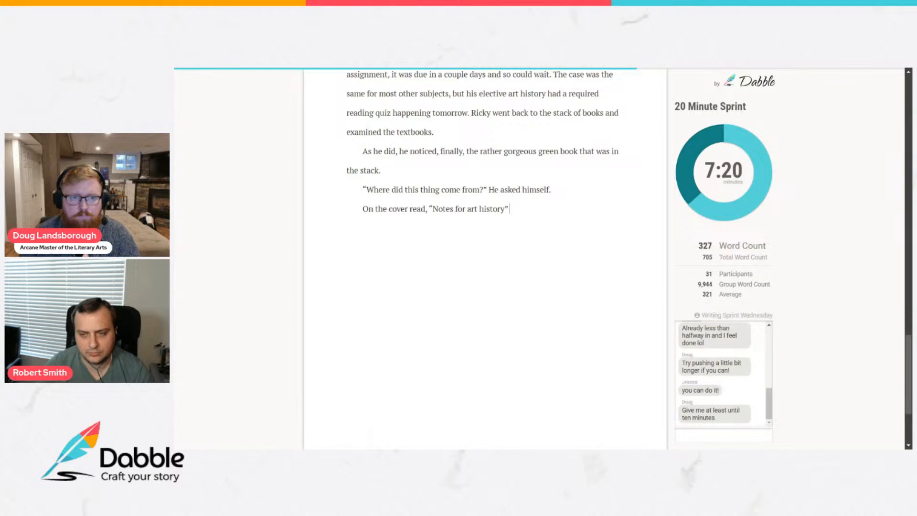
Complete the cover sentence with "which seemed to be printed directly into the cover.".
{"action": "type", "text": "w"}
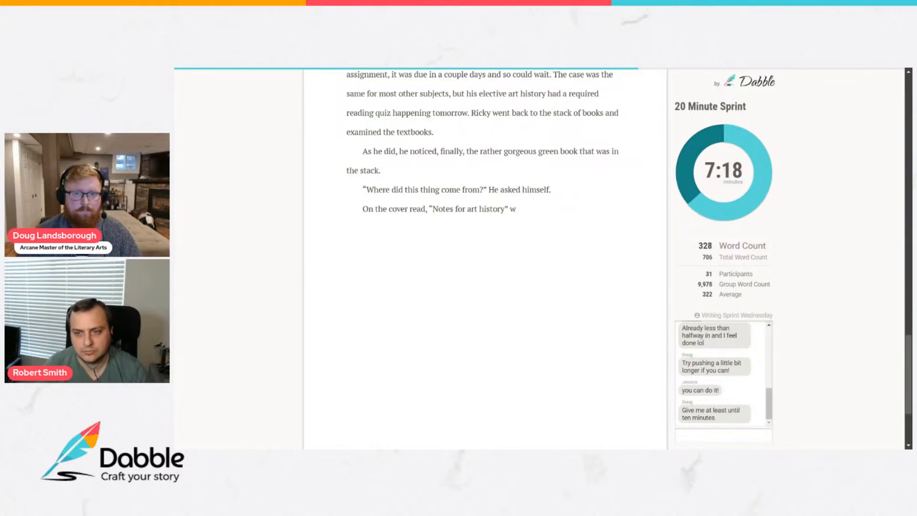
{"action": "type", "text": "which seemed to be printed direc"}
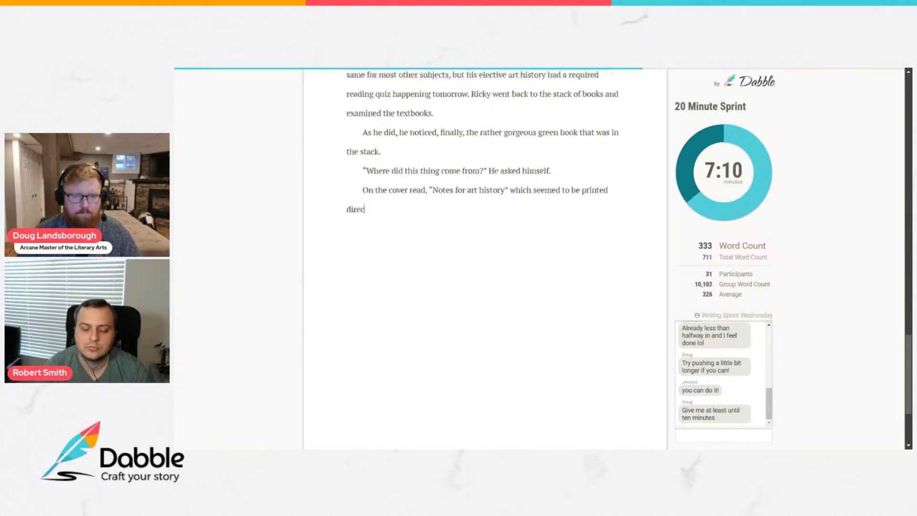
{"action": "type", "text": "tly into the pages"}
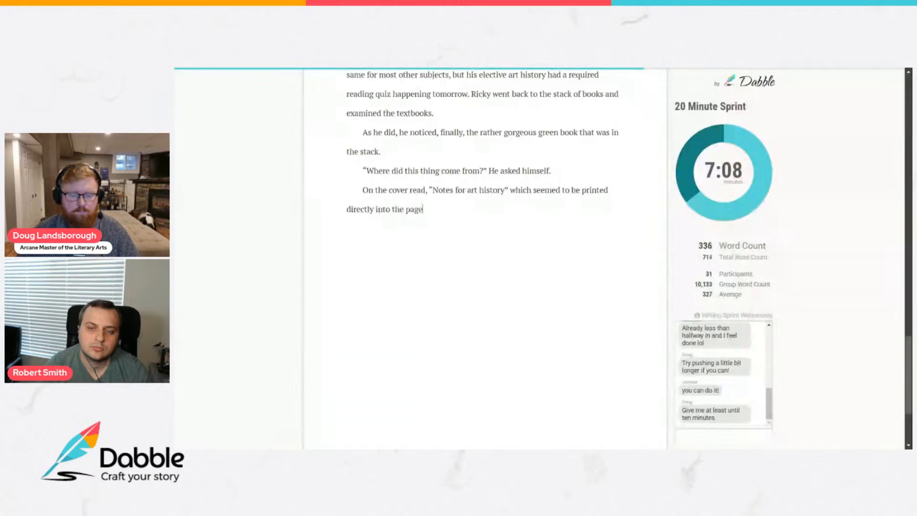
{"action": "key", "text": "BackSpace"}
{"action": "key", "text": "BackSpace"}
{"action": "key", "text": "BackSpace"}
{"action": "type", "text": "cover."}
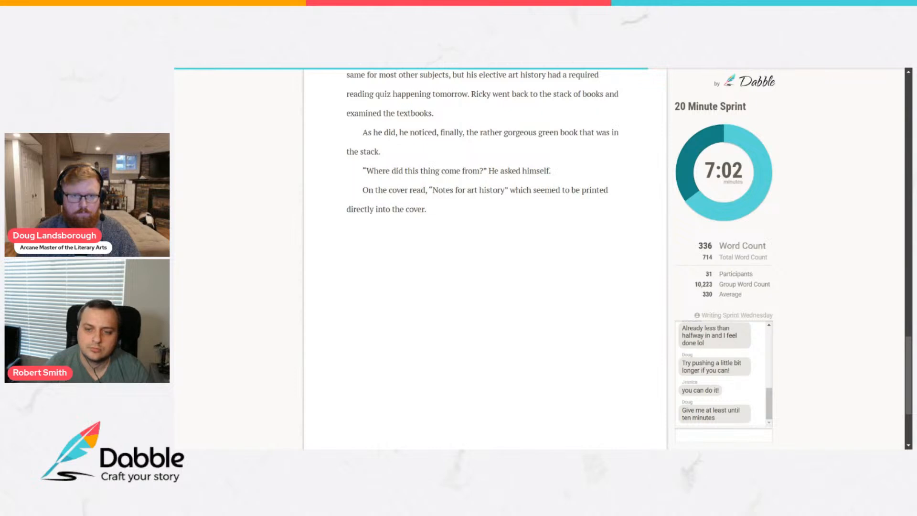
Add a new paragraph reading "He chuckled and opened it." and start another empty paragraph below it.
{"action": "key", "text": "Return"}
{"action": "type", "text": "T"}
{"action": "key", "text": "BackSpace"}
{"action": "type", "text": "T"}
{"action": "key", "text": "BackSpace"}
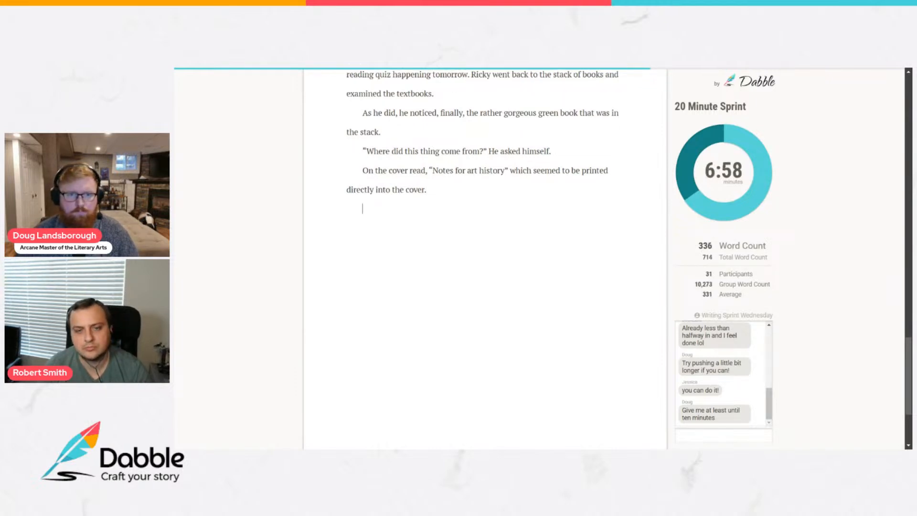
{"action": "type", "text": "He chickled and opened it. On"}
{"action": "key", "text": "BackSpace"}
{"action": "key", "text": "BackSpace"}
{"action": "key", "text": "BackSpace"}
{"action": "key", "text": "Return"}
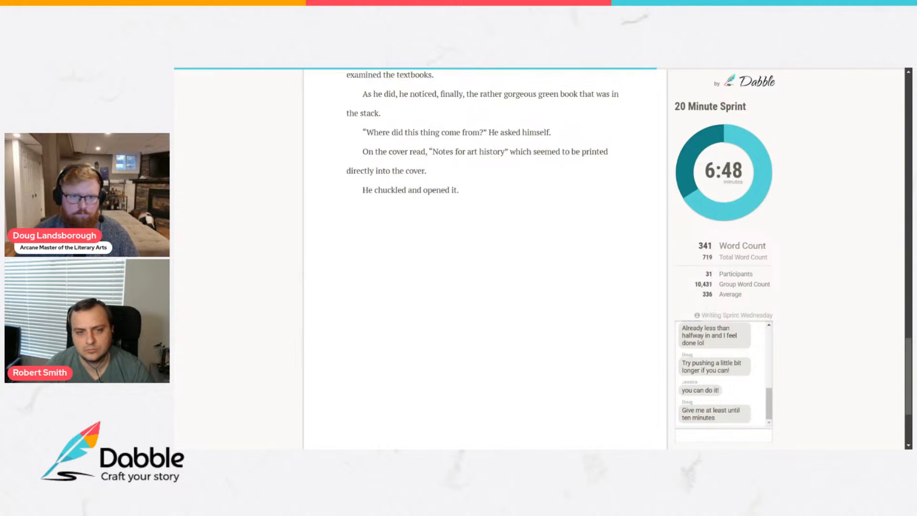
Begin the empty paragraph with "On the first page were notes that seemed to".
{"action": "type", "text": "O"}
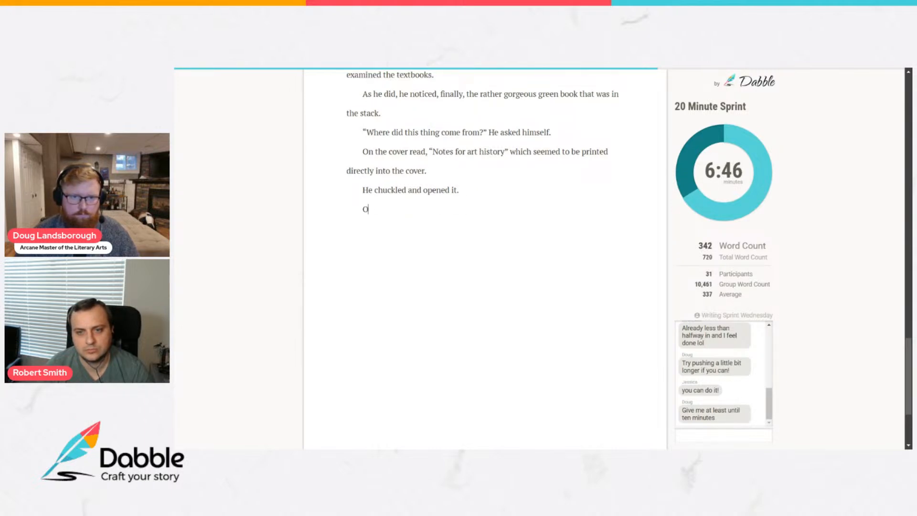
{"action": "type", "text": "n the first page "}
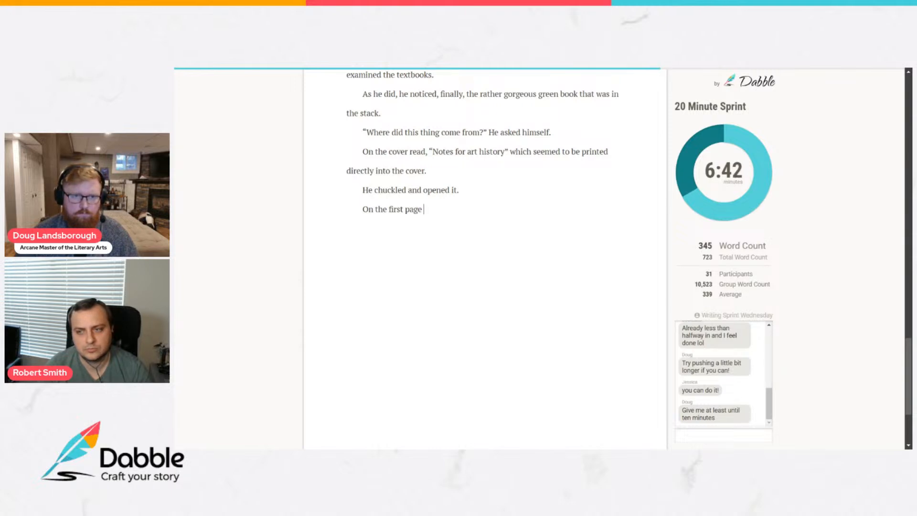
{"action": "type", "text": "were not"}
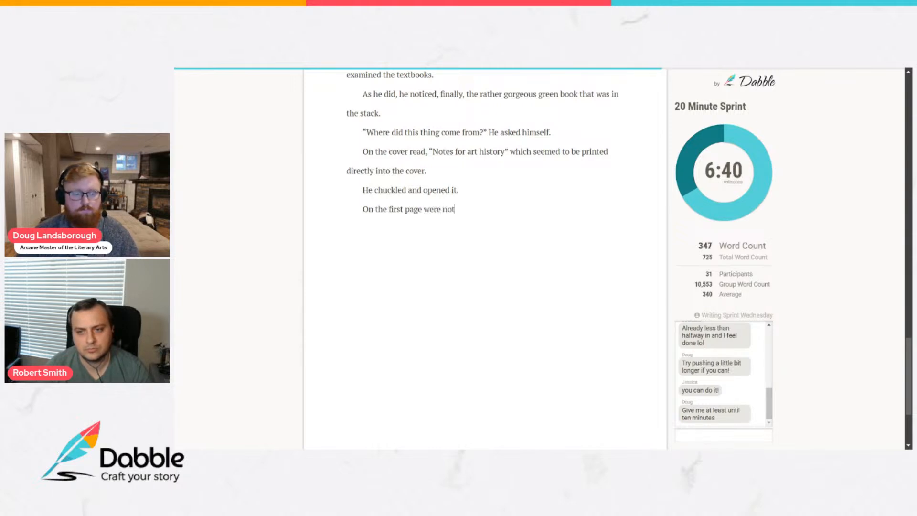
{"action": "type", "text": "es that "}
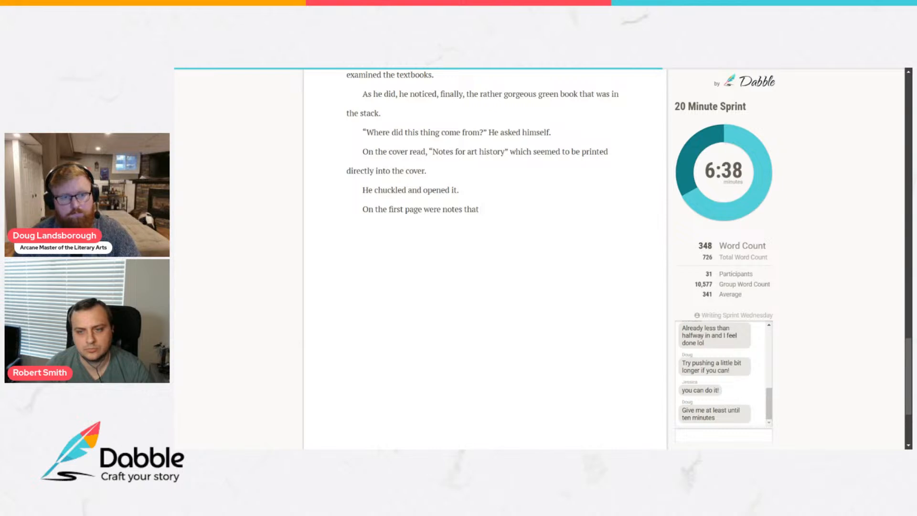
{"action": "type", "text": "seemed to "}
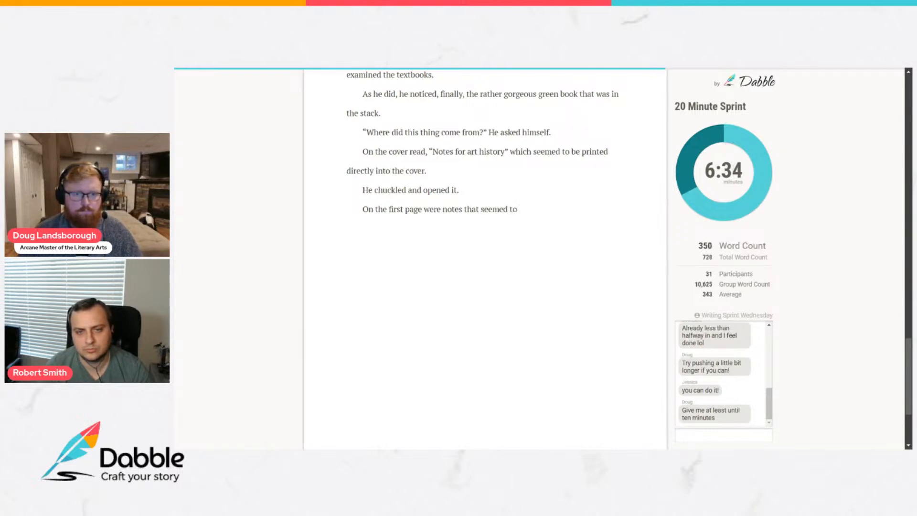
{"action": "type", "text": "directly"}
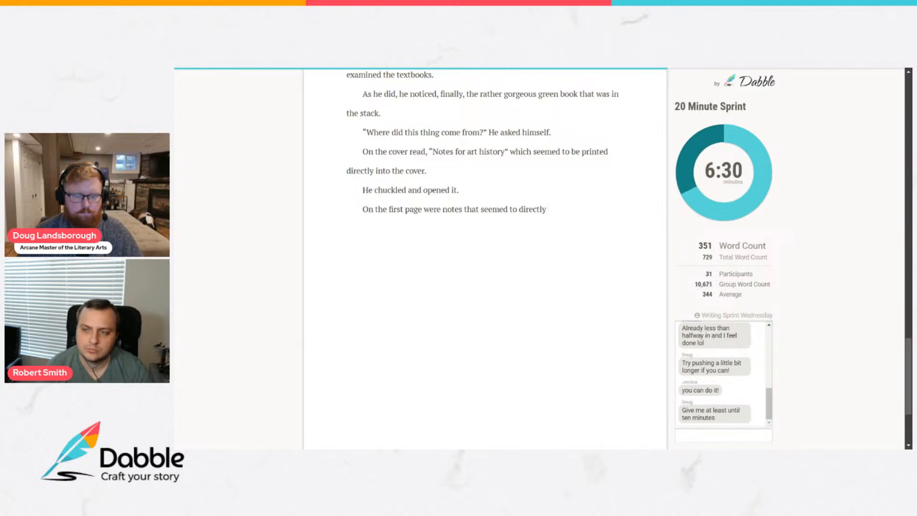
{"action": "type", "text": " summarize the exact chapters he was meaning to re"}
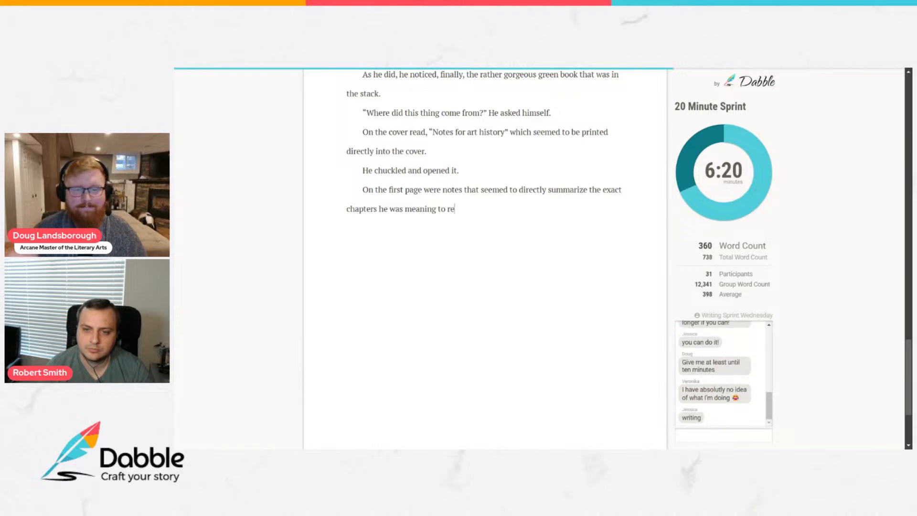
Complete the first-page sentence with "directly summarize the exact chapters he was assigned to read.".
{"action": "key", "text": "BackSpace"}
{"action": "key", "text": "BackSpace"}
{"action": "key", "text": "BackSpace"}
{"action": "key", "text": "BackSpace"}
{"action": "key", "text": "BackSpace"}
{"action": "key", "text": "BackSpace"}
{"action": "key", "text": "BackSpace"}
{"action": "key", "text": "BackSpace"}
{"action": "key", "text": "BackSpace"}
{"action": "key", "text": "BackSpace"}
{"action": "key", "text": "BackSpace"}
{"action": "key", "text": "BackSpace"}
{"action": "type", "text": "assigned to read."}
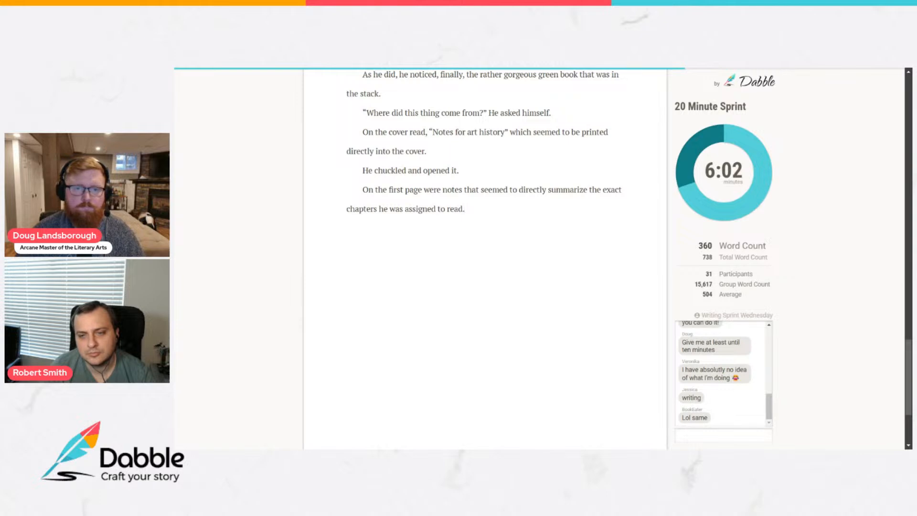
Start a new paragraph with "The very first line read" and an opening quotation beginning "To the illustrious reader".
{"action": "key", "text": "Return"}
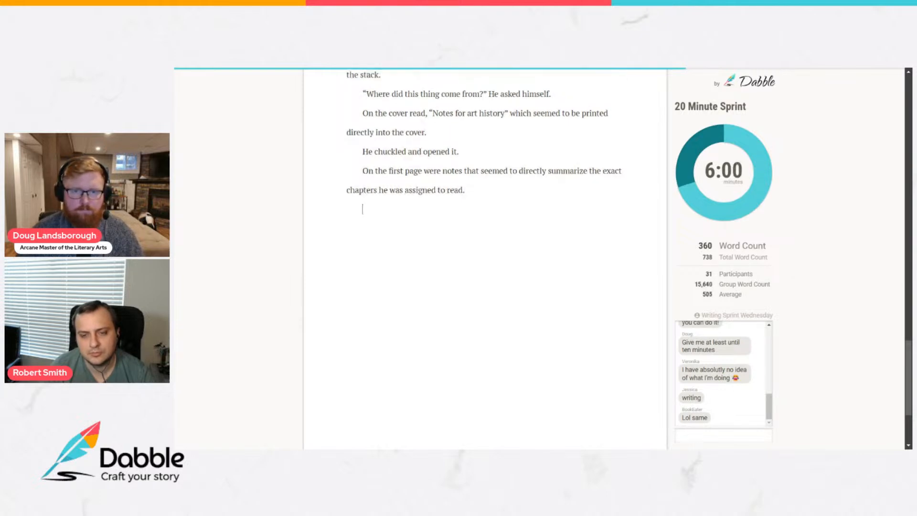
{"action": "type", "text": "The very first line read"}
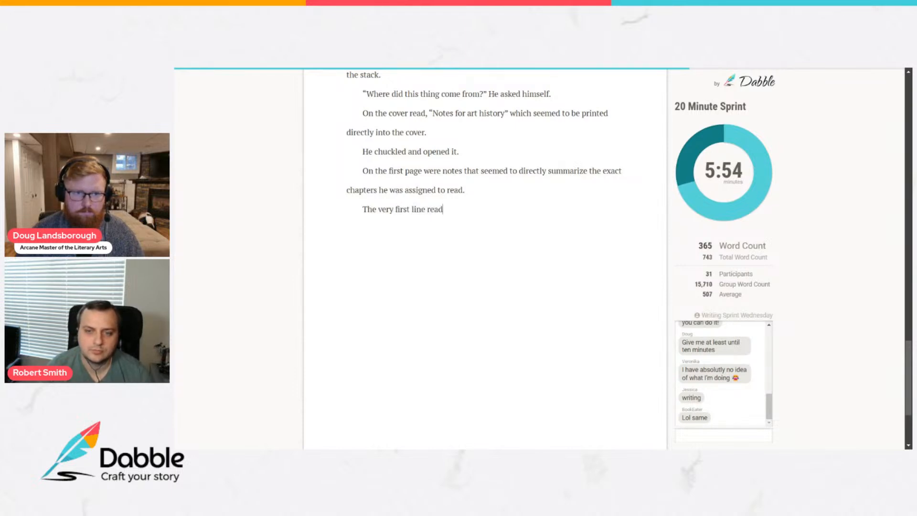
{"action": "type", "text": " “"}
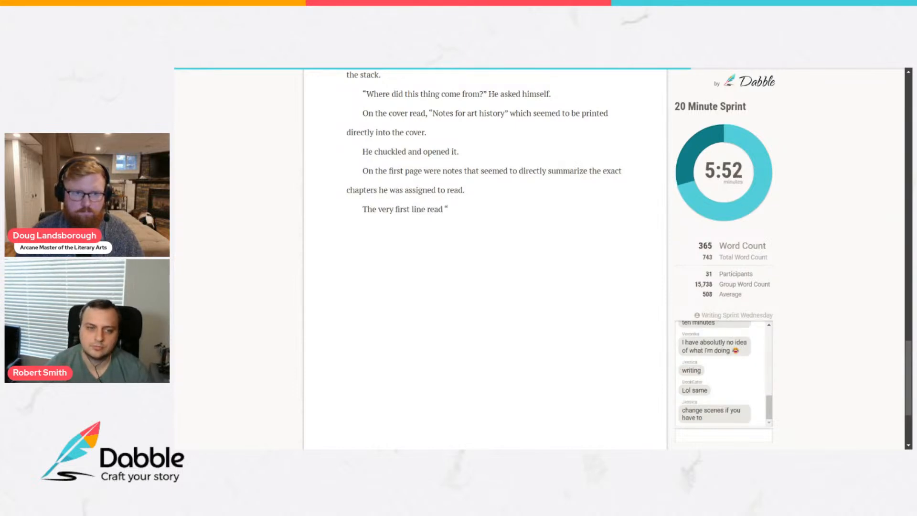
{"action": "type", "text": "To the illus"}
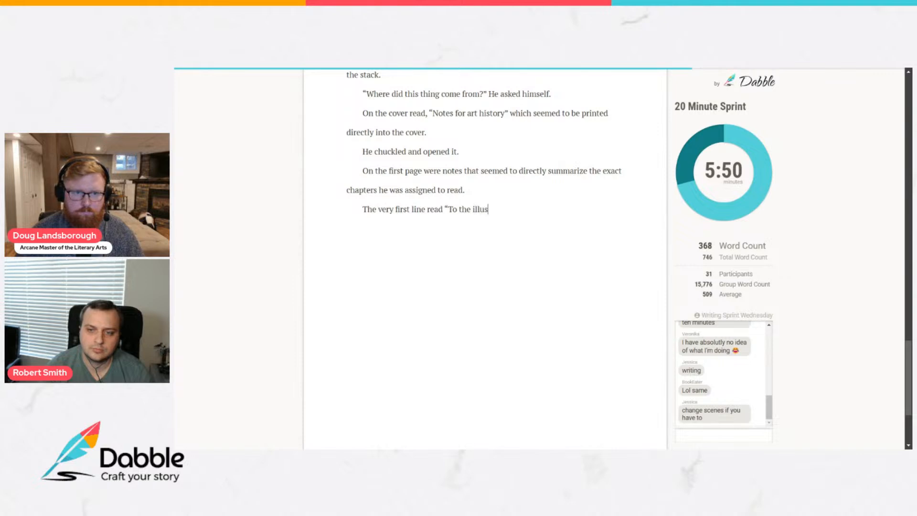
{"action": "type", "text": "trious reader,"}
{"action": "key", "text": "BackSpace"}
{"action": "key", "text": "BackSpace"}
Continue the quotation with "and keeper of this tome,".
{"action": "type", "text": "and keepyer"}
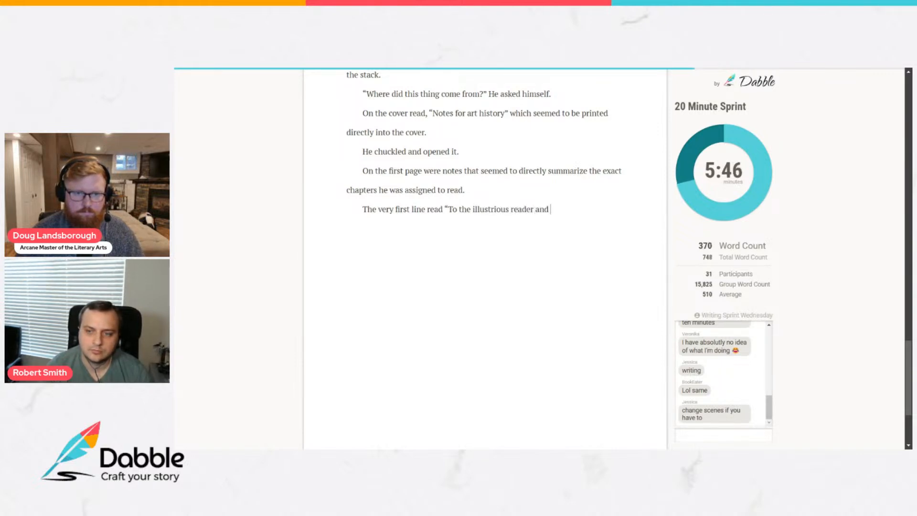
{"action": "key", "text": "BackSpace"}
{"action": "key", "text": "BackSpace"}
{"action": "key", "text": "BackSpace"}
{"action": "type", "text": "er of "}
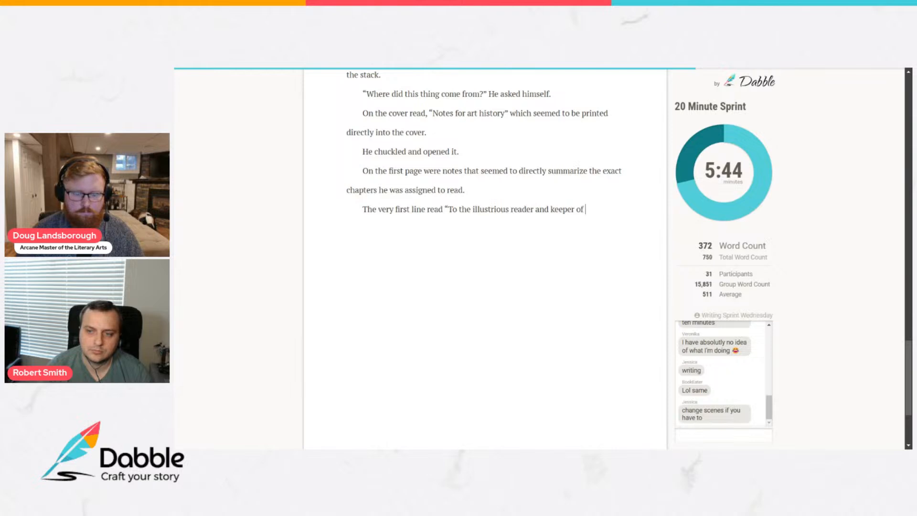
{"action": "type", "text": "this tome, may"}
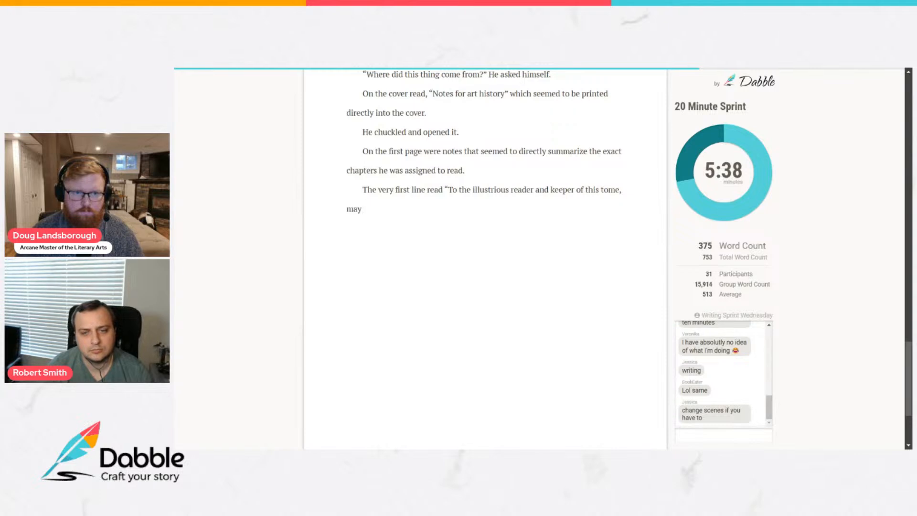
{"action": "type", "text": " the words "}
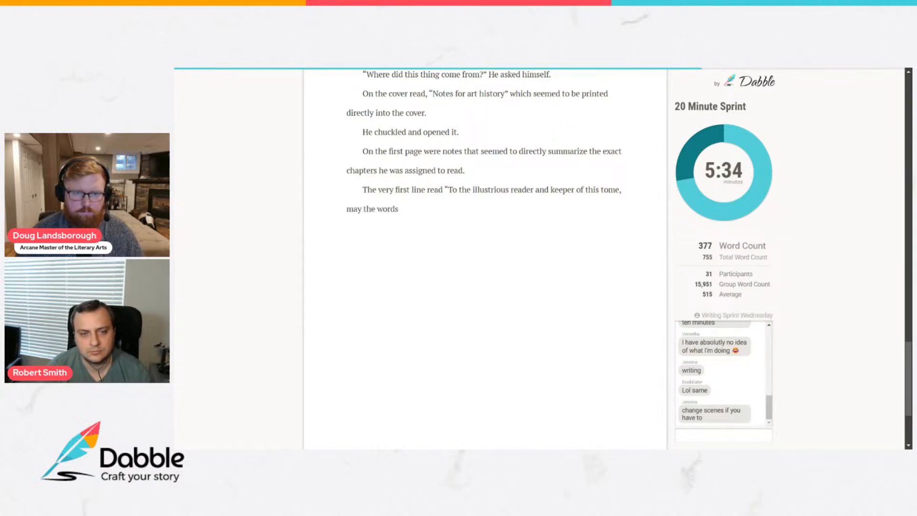
{"action": "type", "text": "herein ke"}
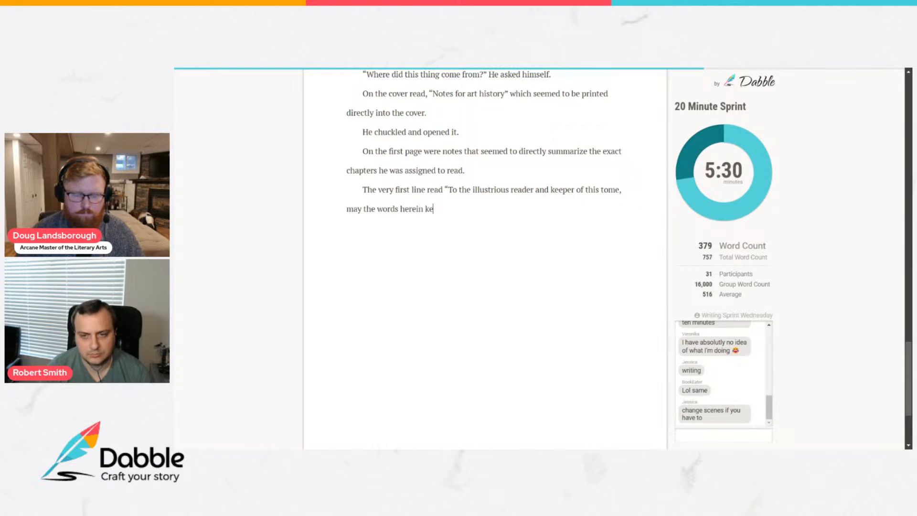
{"action": "type", "text": "pt be helpful in your quests.”"}
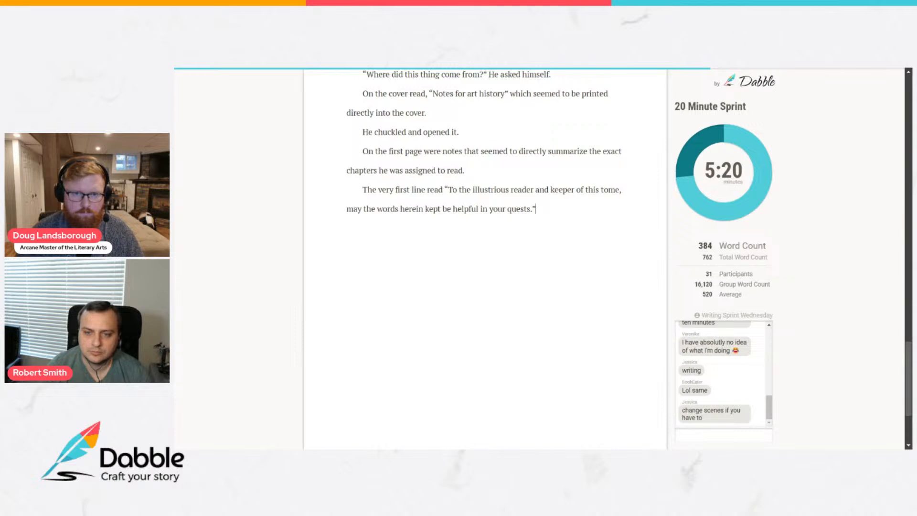
Add a new paragraph opening with "Ricky chuckled out loud." and begin its second sentence with "The".
{"action": "key", "text": "Return"}
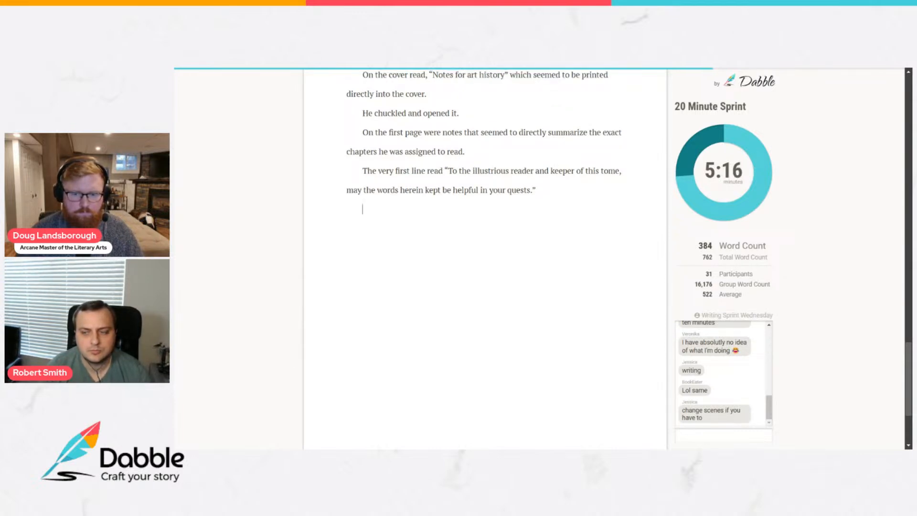
{"action": "type", "text": "Rick"}
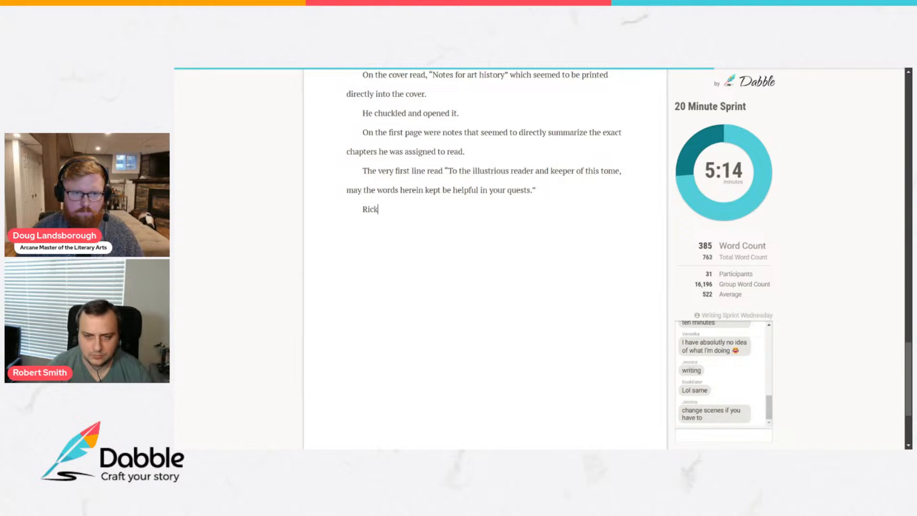
{"action": "type", "text": "y ch"}
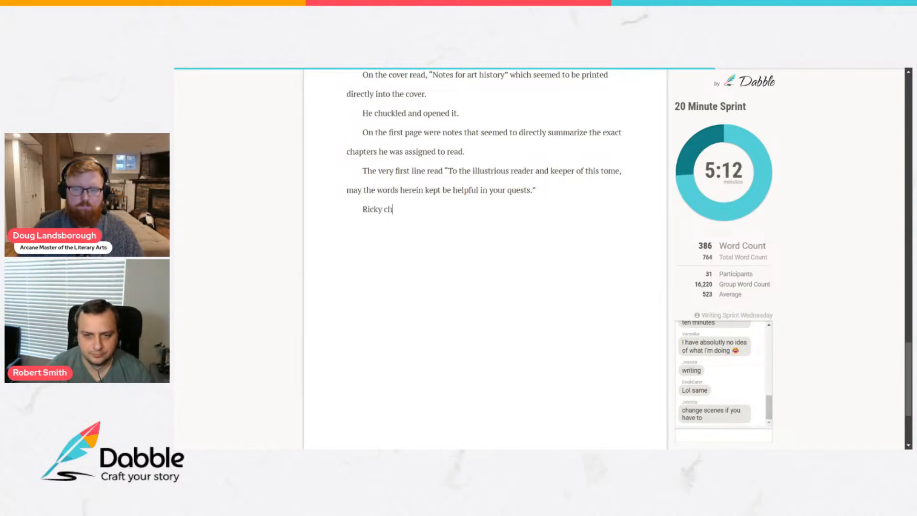
{"action": "type", "text": "uckled"}
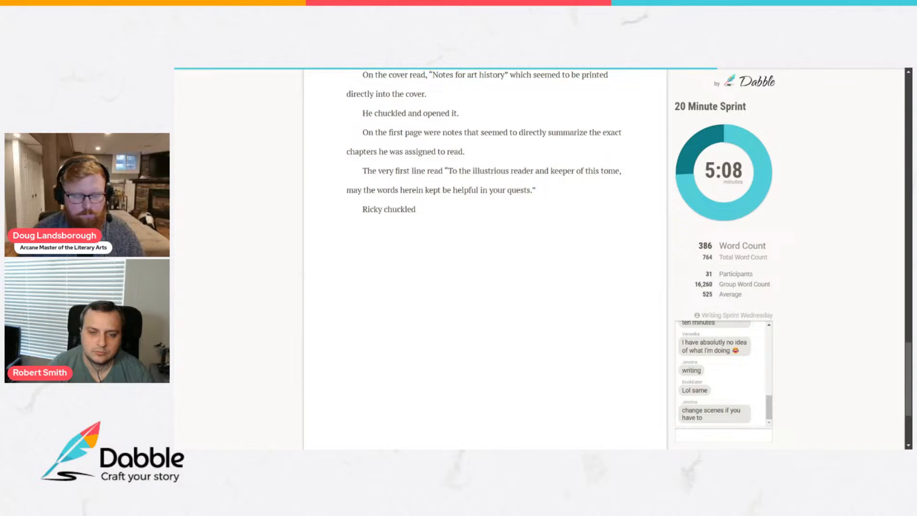
{"action": "type", "text": " out loud. The"}
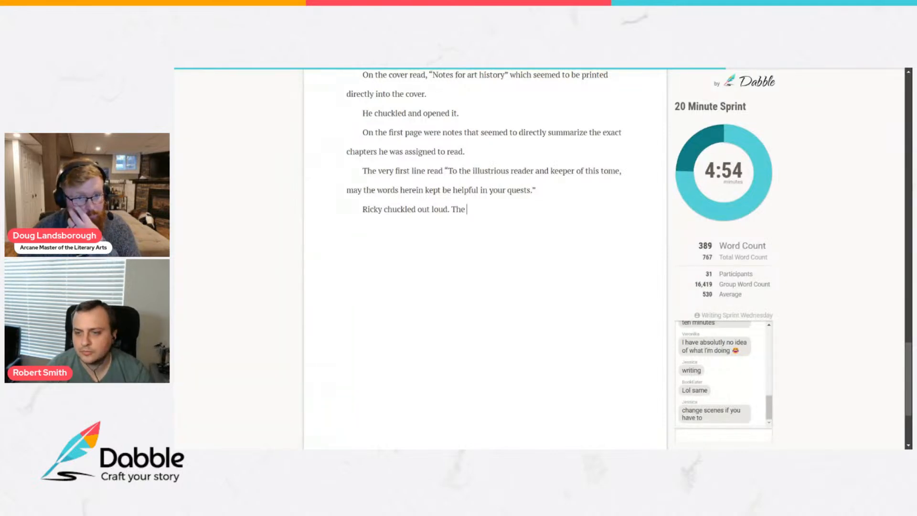
Complete the second sentence with "notes even seemed to prepare him for possible quiz questions.".
{"action": "type", "text": "notes s"}
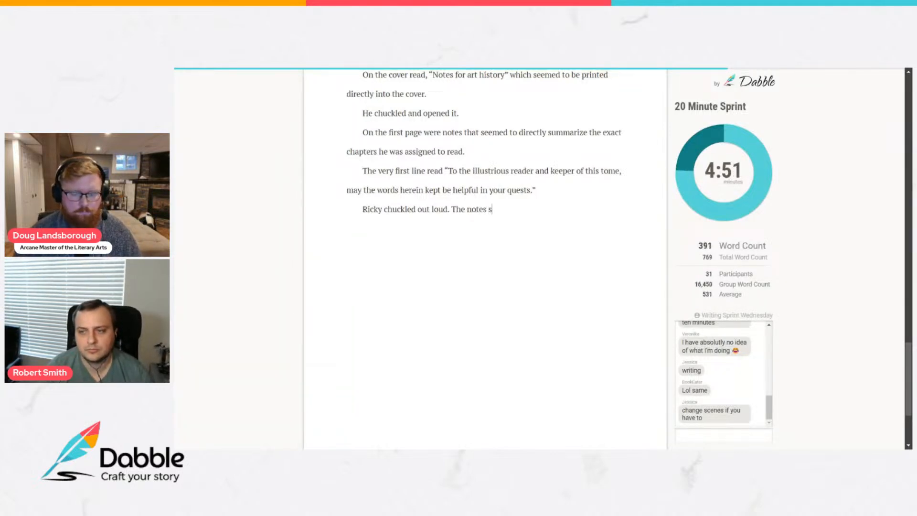
{"action": "key", "text": "BackSpace"}
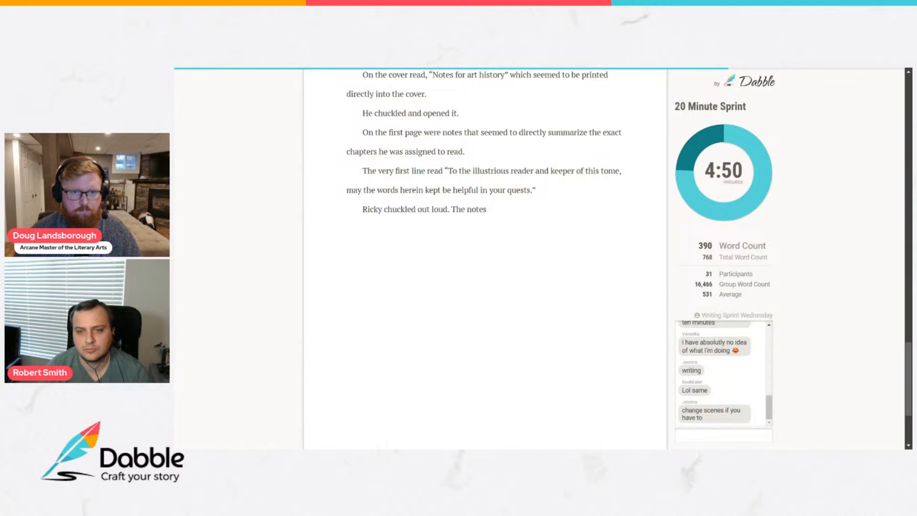
{"action": "type", "text": "even seeme"}
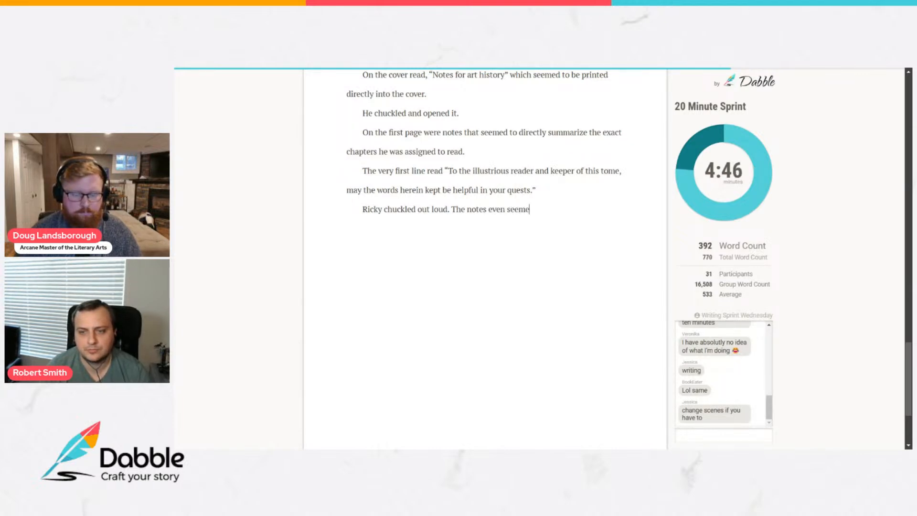
{"action": "type", "text": "d to prepare hi"}
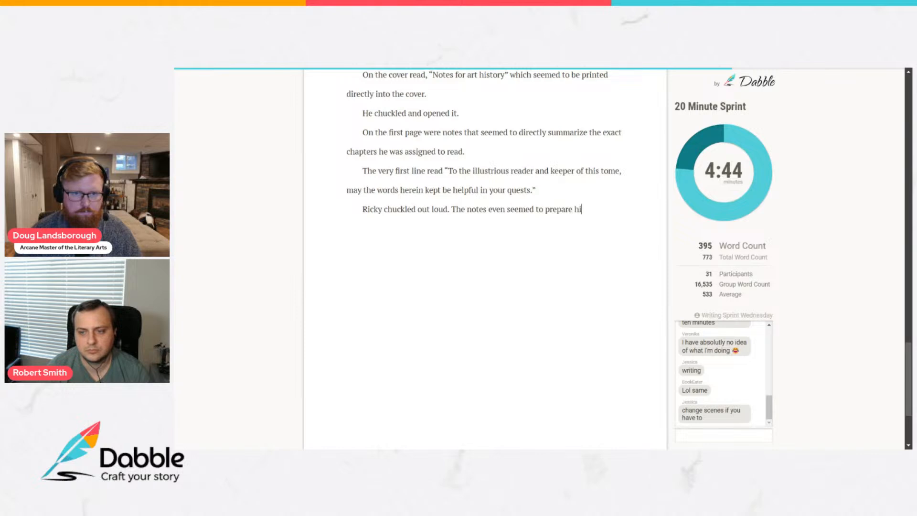
{"action": "type", "text": "m for possibl"}
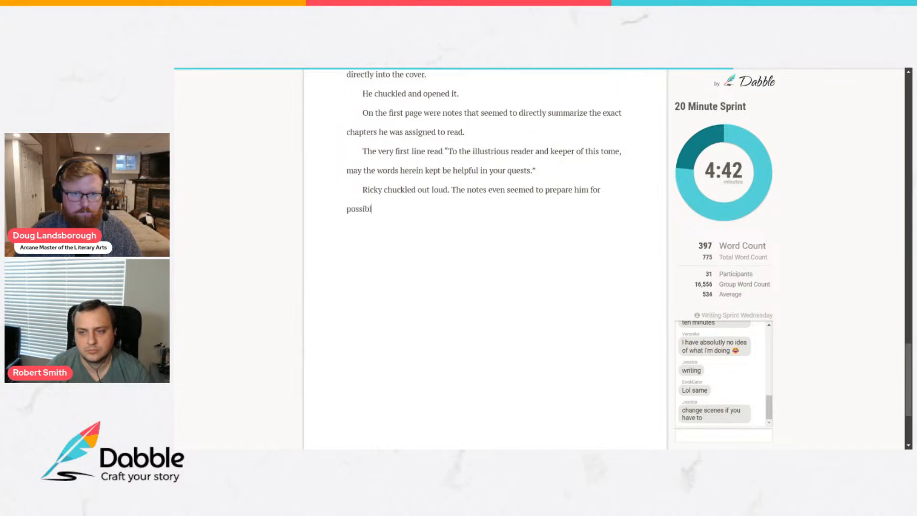
{"action": "type", "text": "e quiz"}
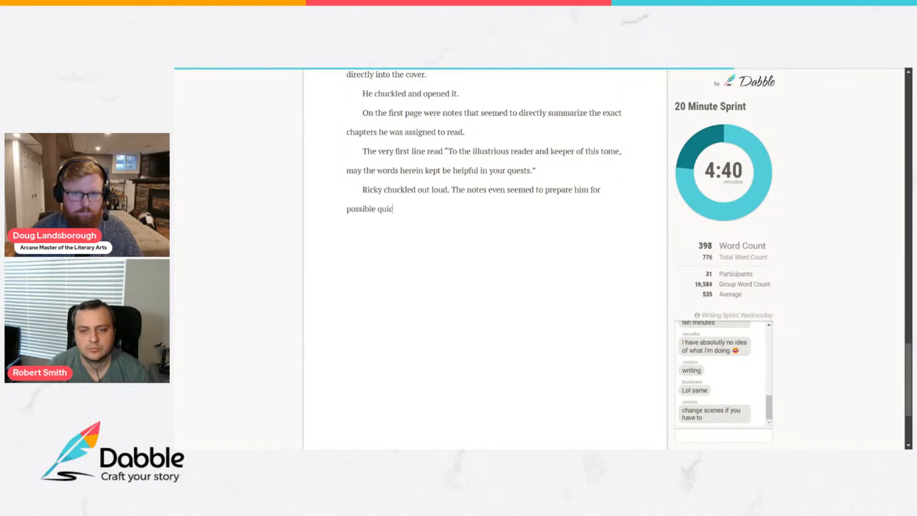
{"action": "type", "text": " questions."}
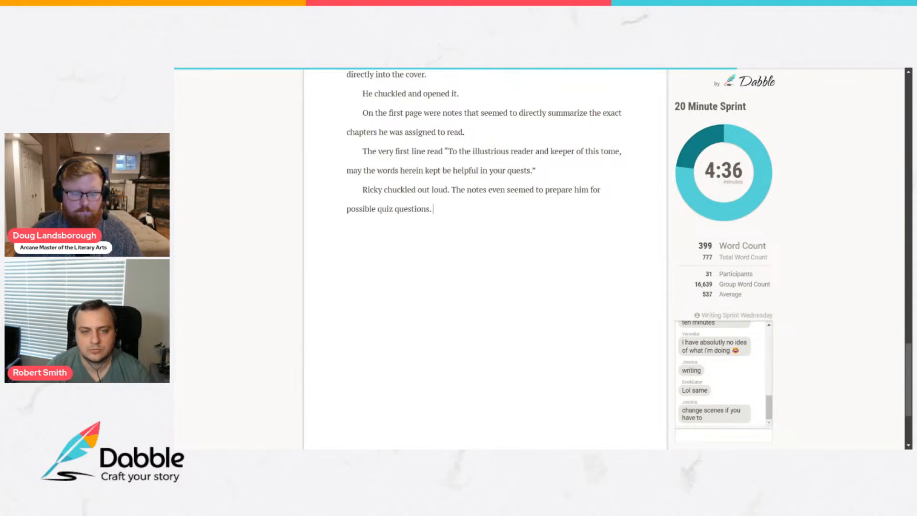
{"action": "type", "text": " As he s"}
Add the sentence "As read through them, his father called him out for dinner." to the same paragraph.
{"action": "key", "text": "BackSpace"}
{"action": "key", "text": "BackSpace"}
{"action": "key", "text": "BackSpace"}
{"action": "type", "text": "read through them, his father called h"}
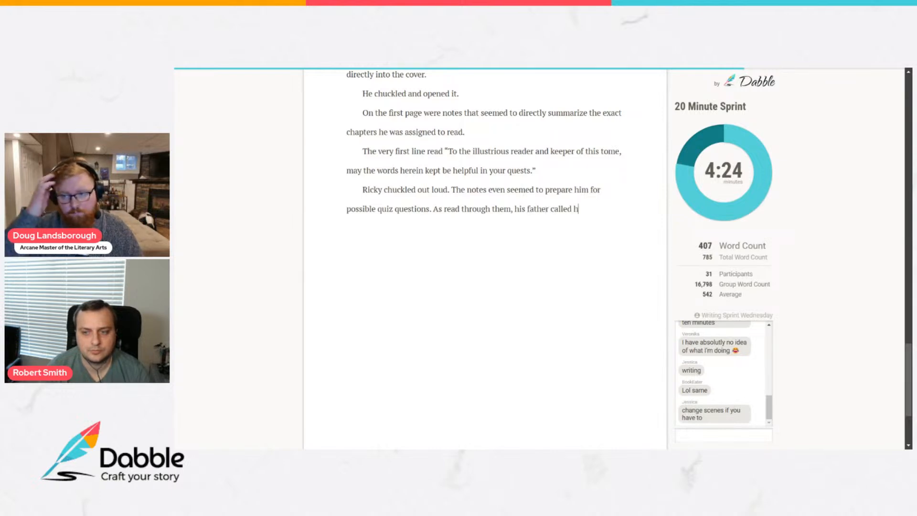
{"action": "type", "text": "im out for"}
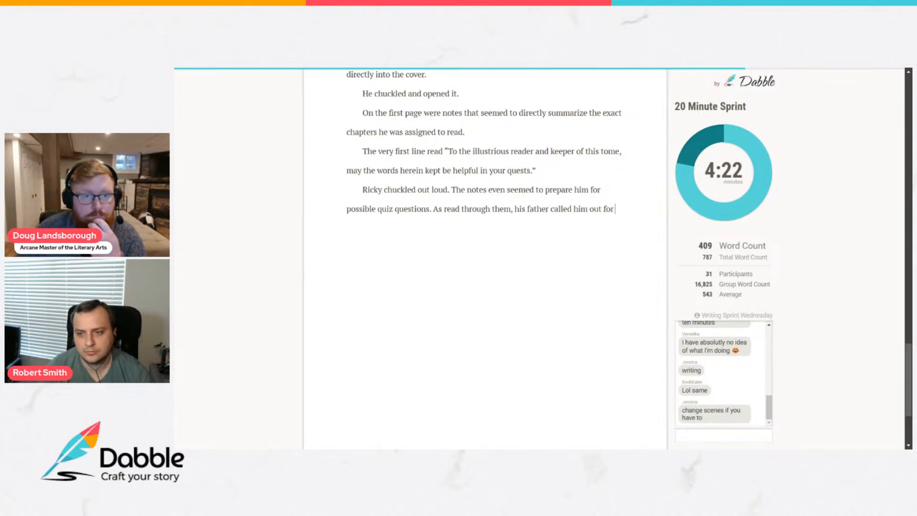
{"action": "type", "text": " dinner. "}
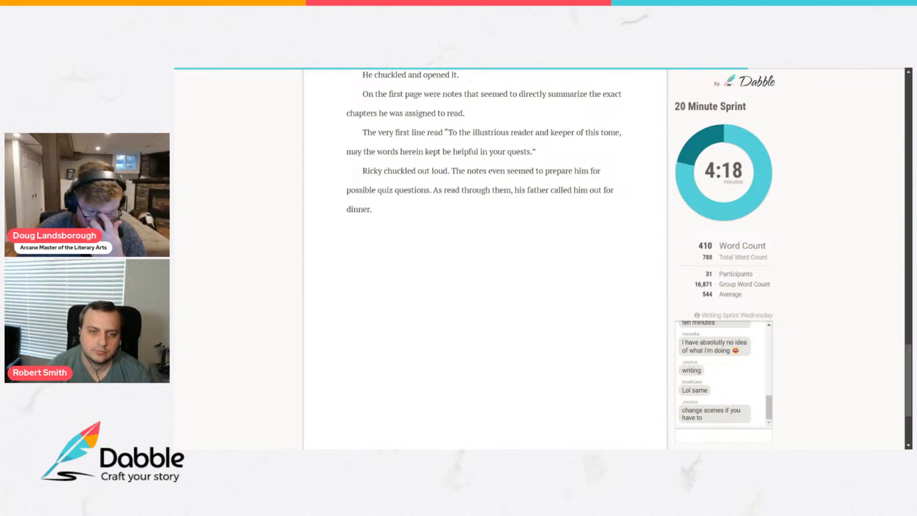
{"action": "type", "text": "He decided "}
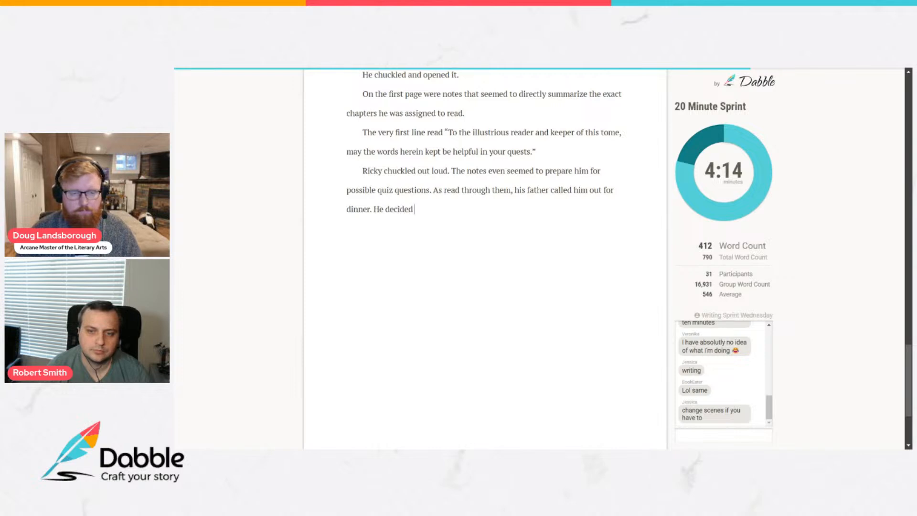
{"action": "type", "text": "to go an"}
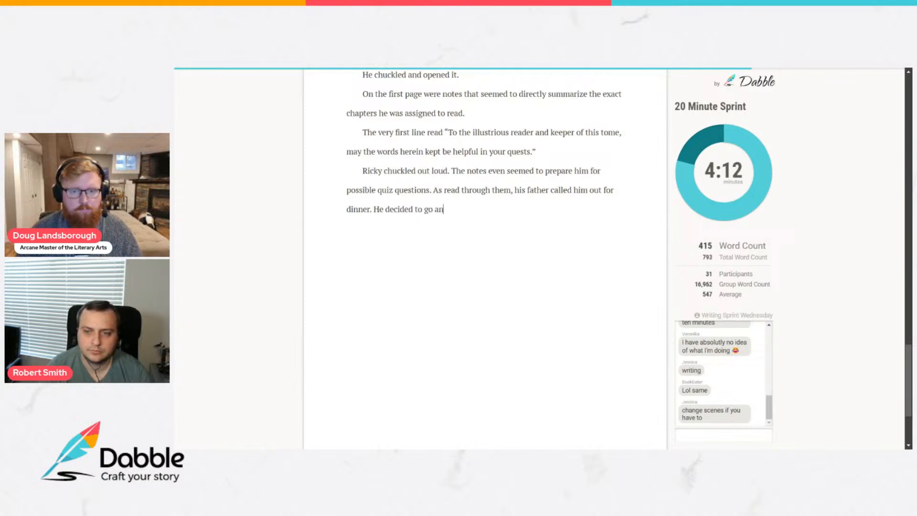
{"action": "type", "text": "d eat"}
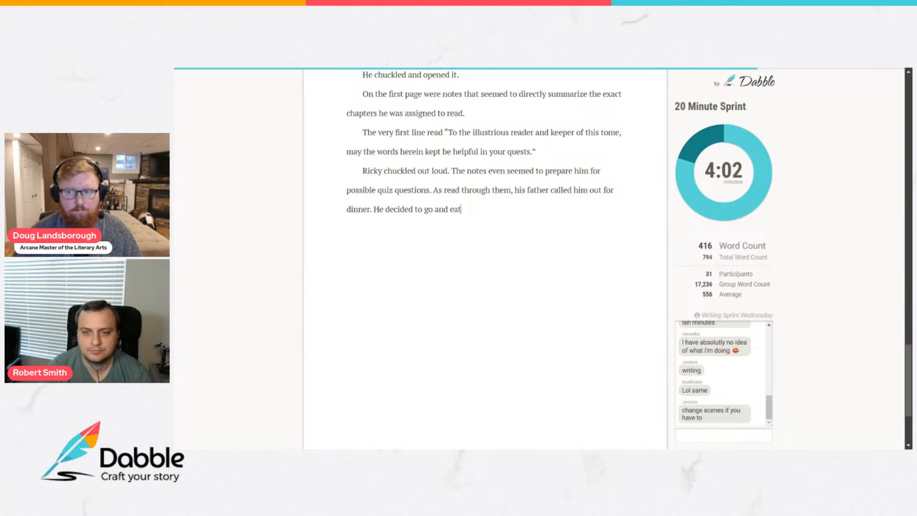
Add the sentence "He decided to go and eat and he would finish this up afterward." and start a new paragraph.
{"action": "type", "text": "and he would "}
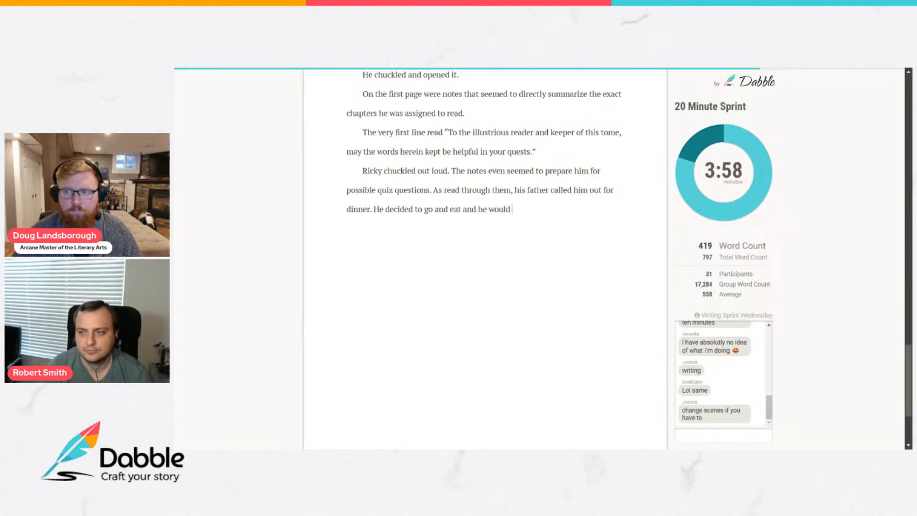
{"action": "type", "text": "fi"}
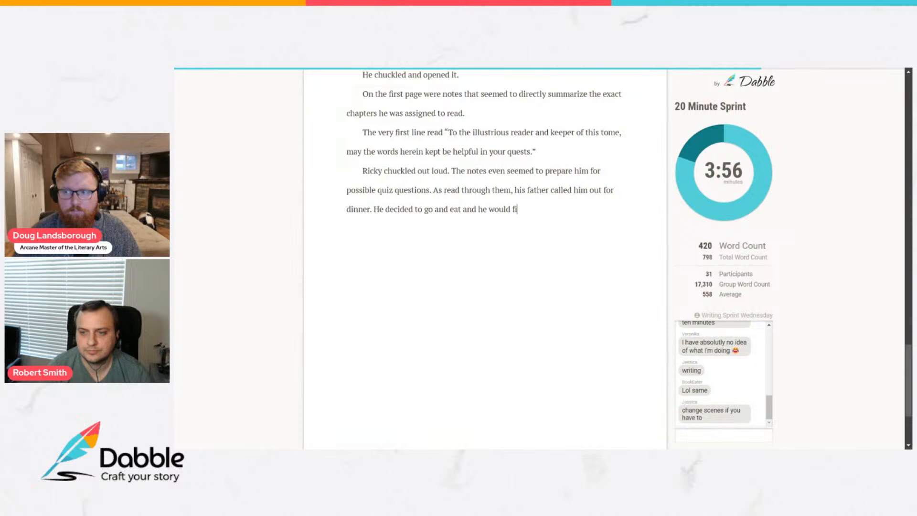
{"action": "type", "text": "nish this up "}
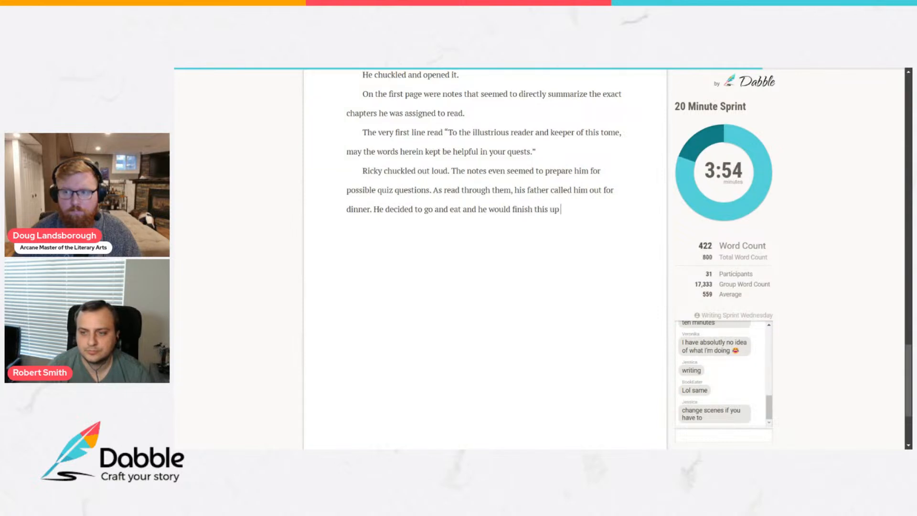
{"action": "type", "text": "afterward."}
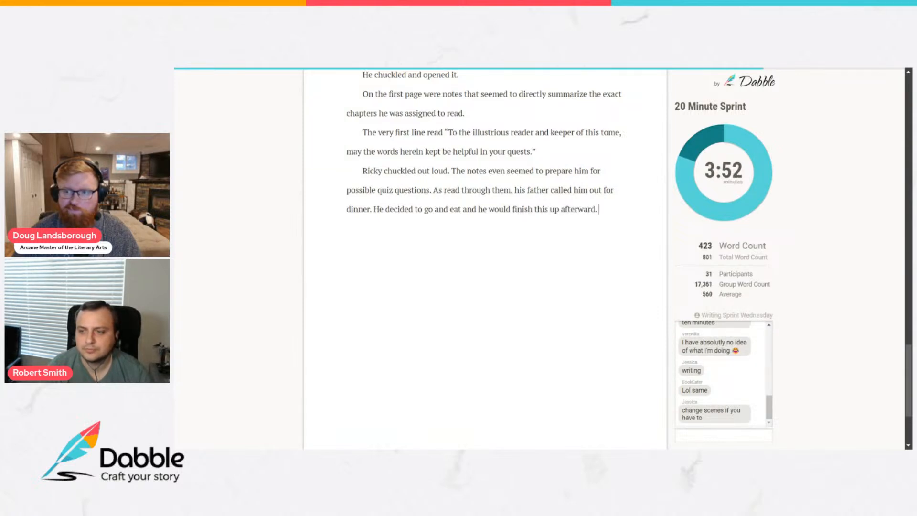
{"action": "key", "text": "Return"}
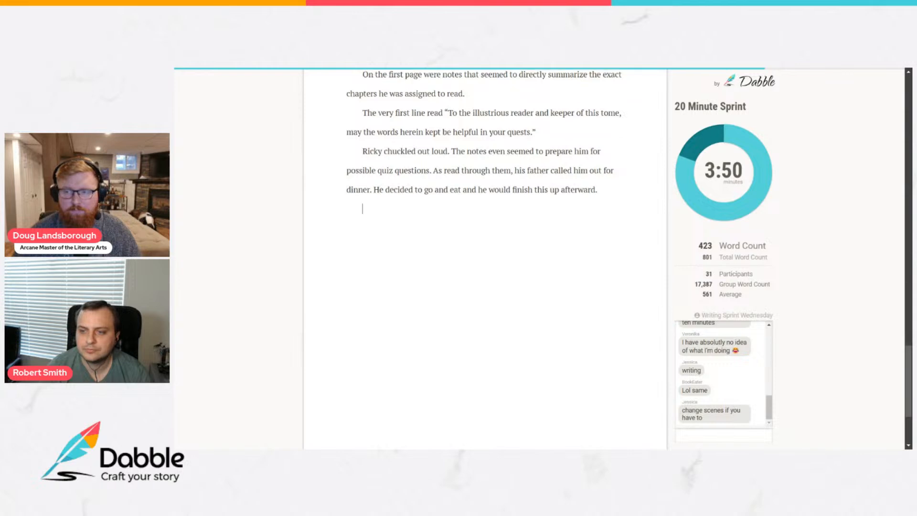
{"action": "type", "text": "He"}
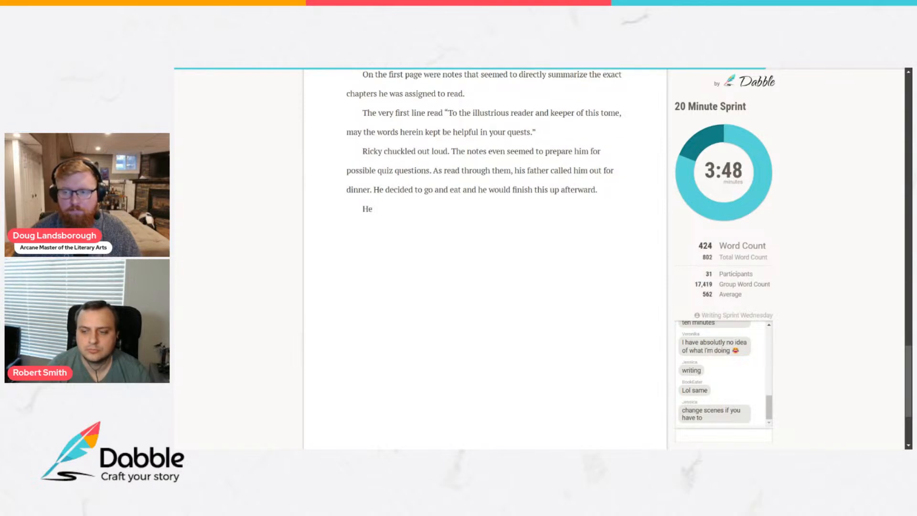
{"action": "type", "text": " smiled at the"}
{"action": "key", "text": "BackSpace"}
{"action": "key", "text": "BackSpace"}
{"action": "key", "text": "BackSpace"}
{"action": "key", "text": "BackSpace"}
{"action": "key", "text": "BackSpace"}
{"action": "key", "text": "BackSpace"}
{"action": "key", "text": "BackSpace"}
{"action": "key", "text": "BackSpace"}
{"action": "key", "text": "BackSpace"}
{"action": "key", "text": "BackSpace"}
{"action": "key", "text": "BackSpace"}
{"action": "key", "text": "BackSpace"}
{"action": "key", "text": "BackSpace"}
{"action": "key", "text": "BackSpace"}
{"action": "key", "text": "BackSpace"}
{"action": "key", "text": "BackSpace"}
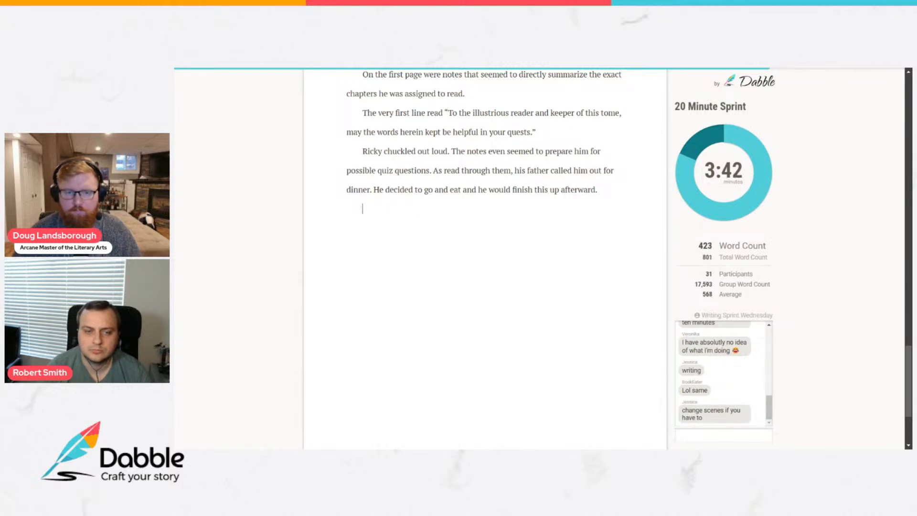
Open the new paragraph with "That was not in fact, what happened, because after a good meal, and".
{"action": "type", "text": "That"}
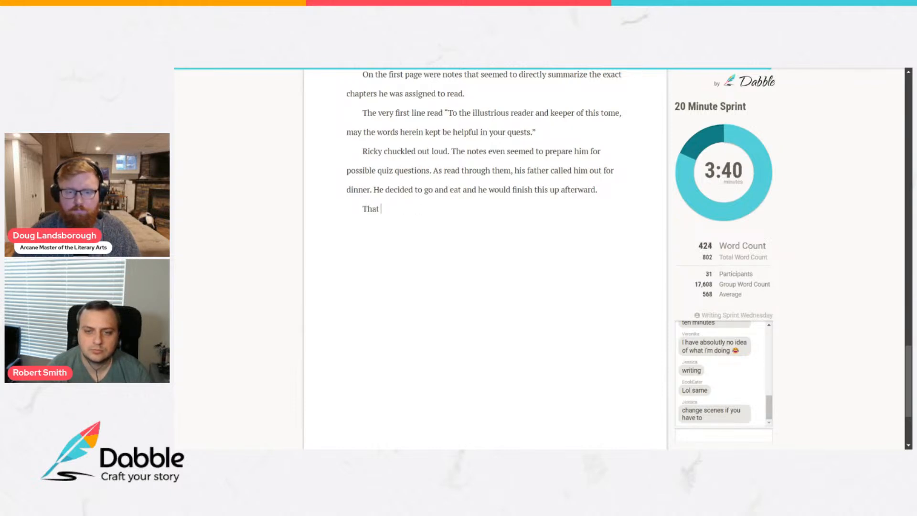
{"action": "type", "text": " was not in"}
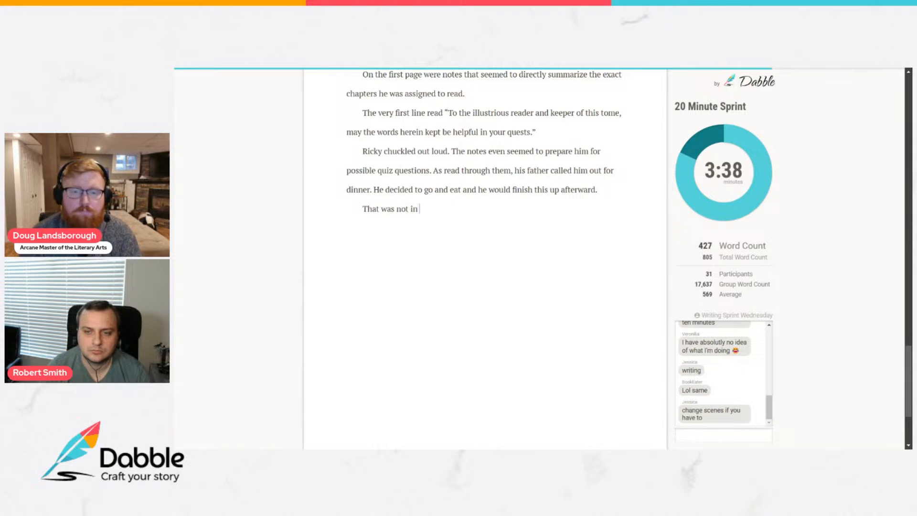
{"action": "type", "text": " fact, what h"}
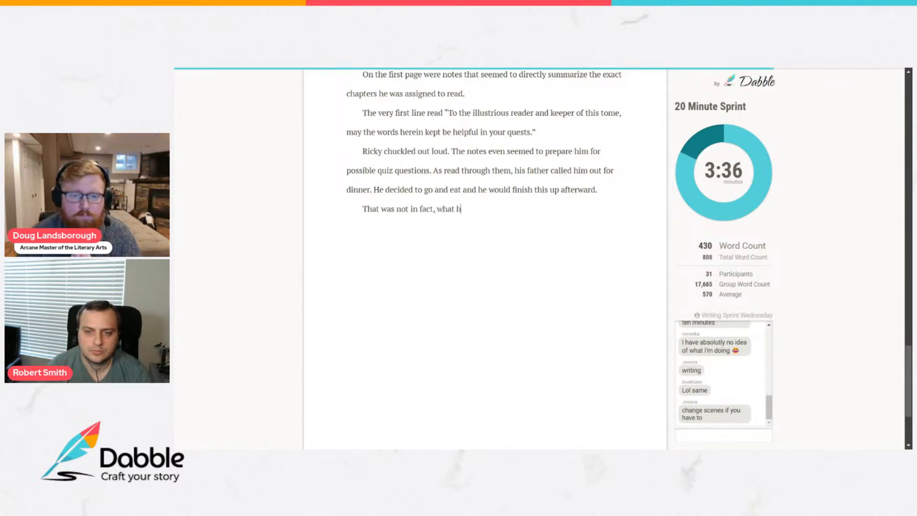
{"action": "type", "text": "appened, because aft"}
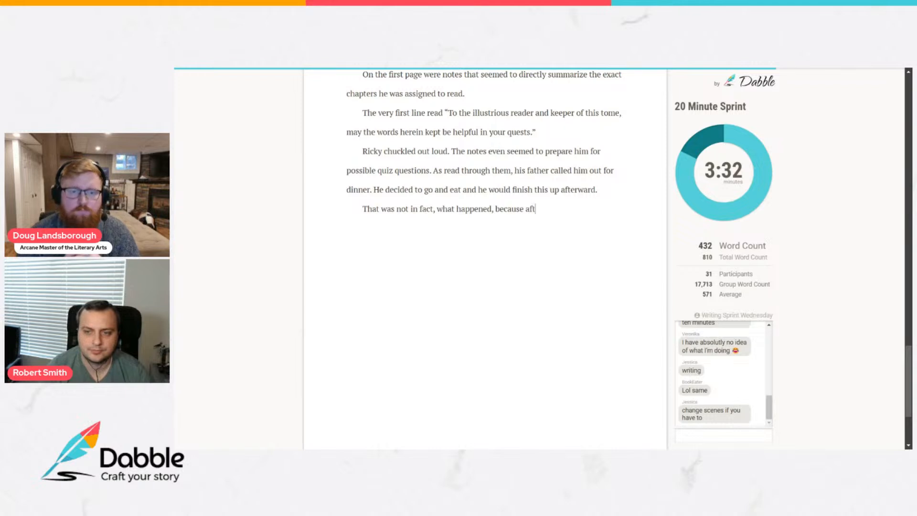
{"action": "type", "text": "er a good meal"}
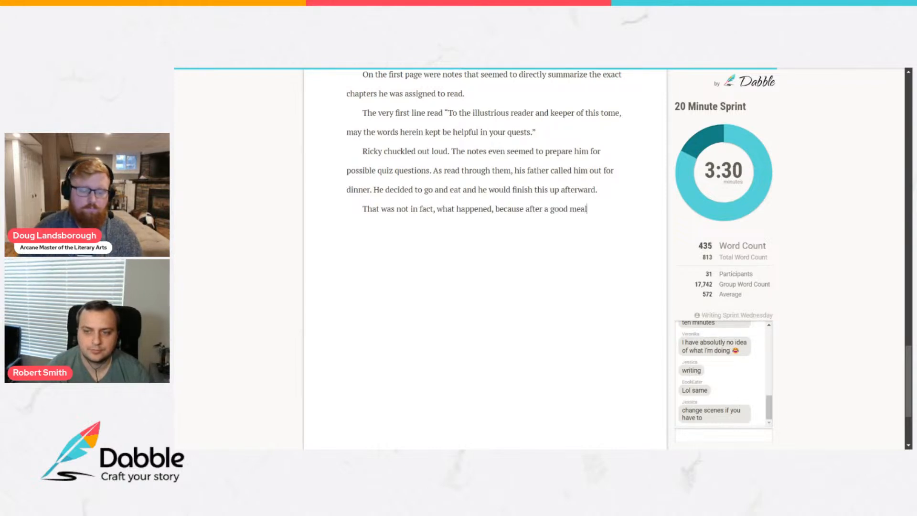
{"action": "type", "text": ", and a short explaination of t"}
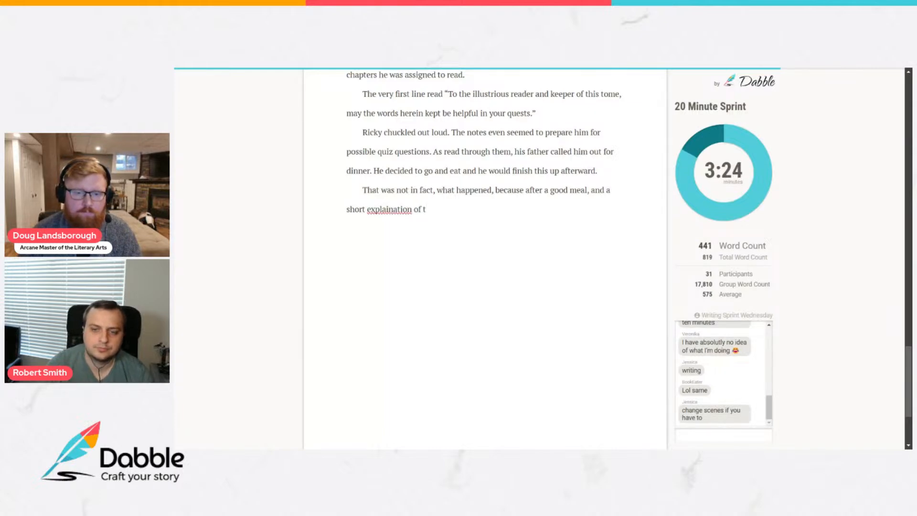
Continue the sentence with "a short explanation of the kind man who gave Ricky a new coat," correcting the spelling of "explanation".
{"action": "right_click", "coordinate": [397, 209]}
{"action": "left_click", "coordinate": [413, 216]}
{"action": "type", "text": "he kind man who gave ricky a new coat, Ric"}
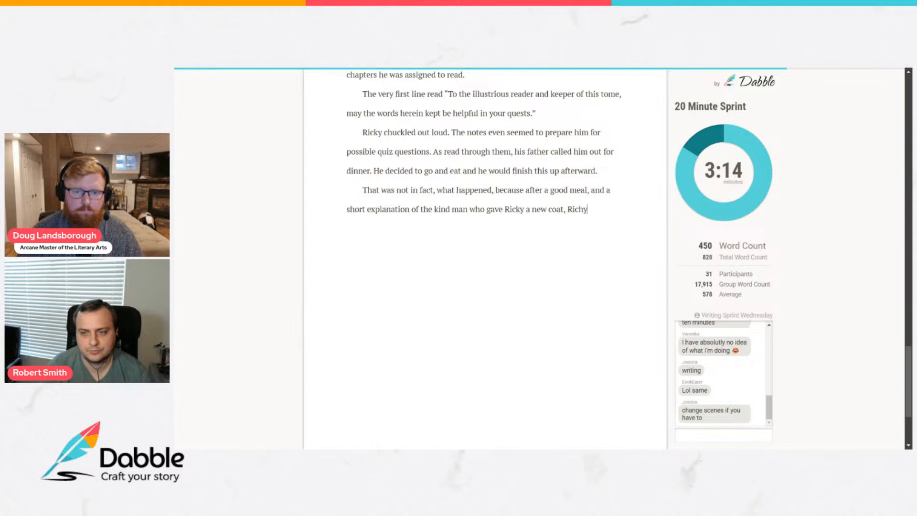
{"action": "type", "text": "ky cam"}
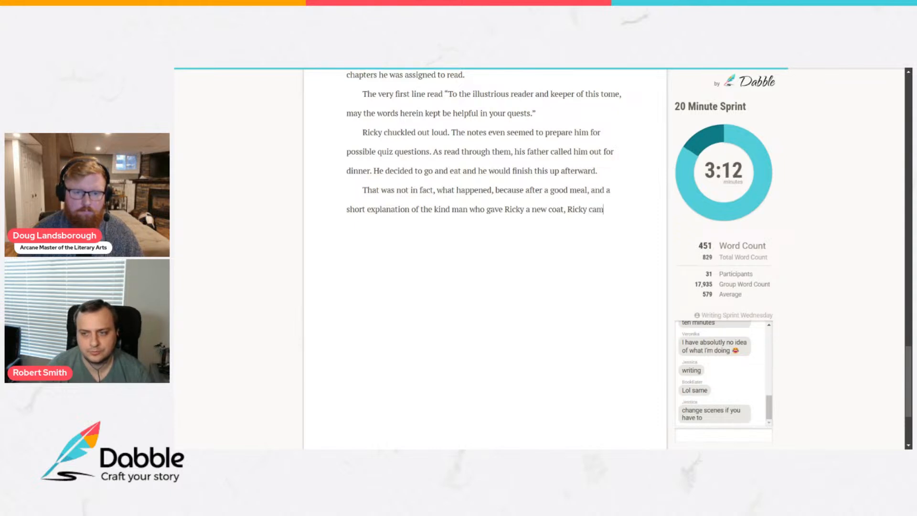
{"action": "type", "text": "e back "}
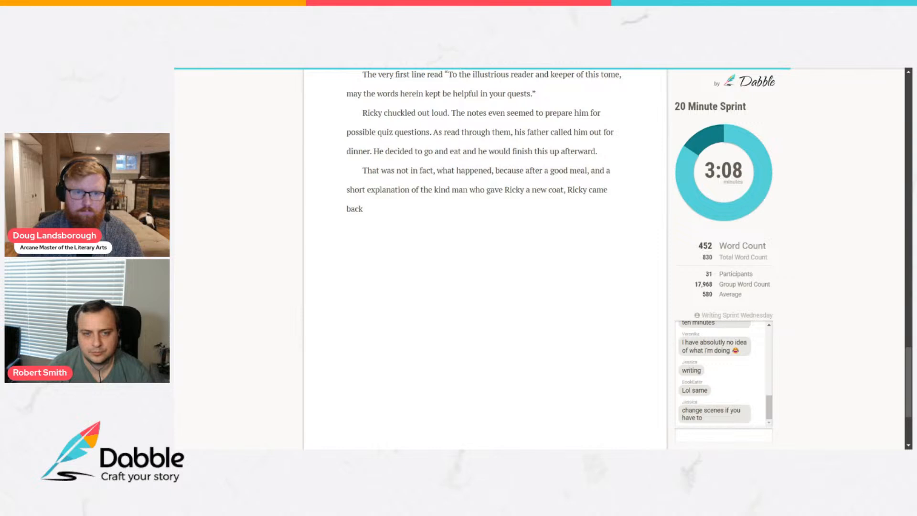
{"action": "type", "text": " tryed reading the"}
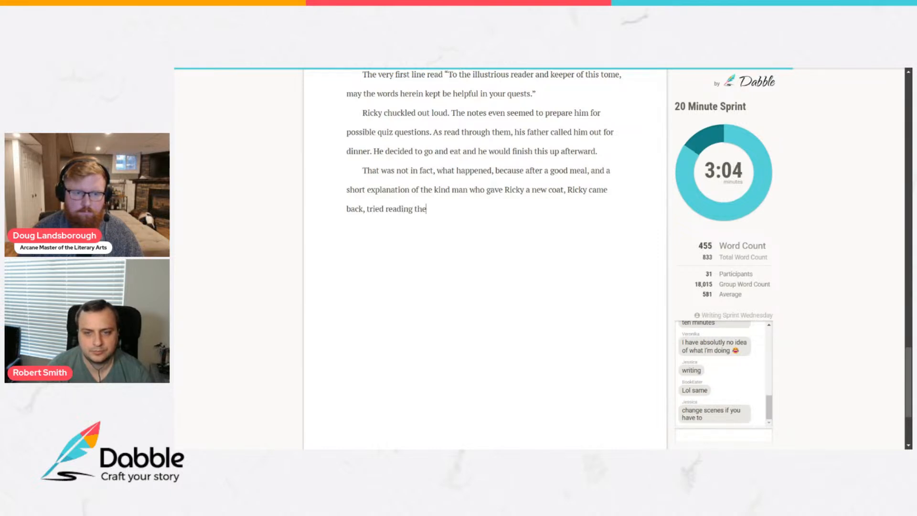
{"action": "type", "text": " notes in be"}
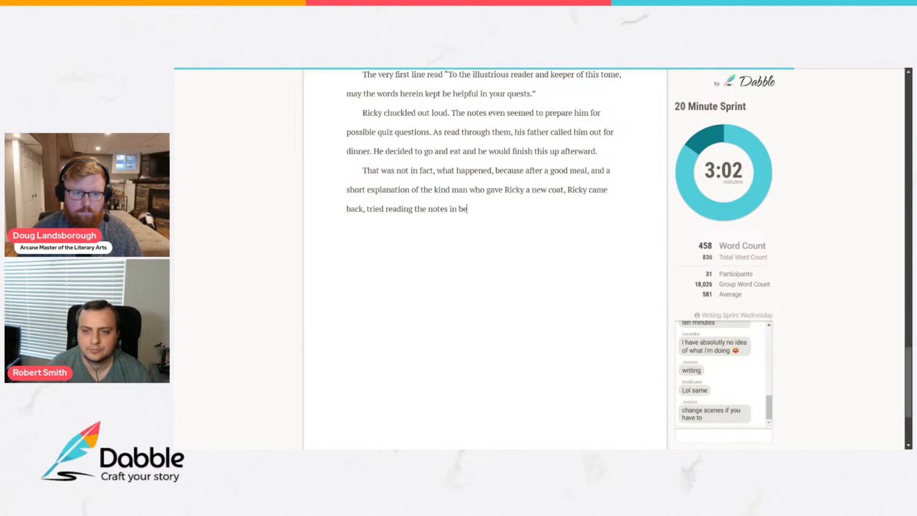
{"action": "type", "text": "d, and promptly fell aslep"}
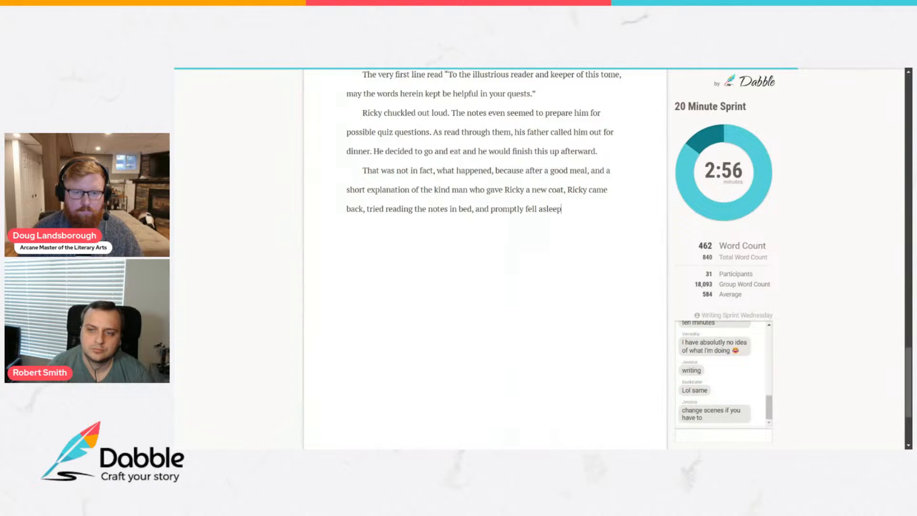
Insert a scene-break line of seven asterisks below the paragraph and start a new paragraph after it.
{"action": "key", "text": "Return"}
{"action": "type", "text": "*******"}
{"action": "key", "text": "Return"}
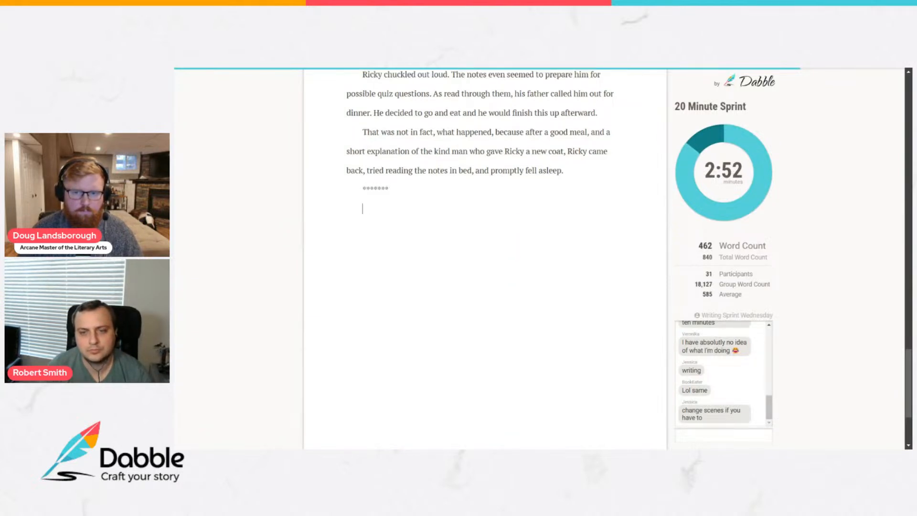
Write "The next day Ricky found himself in 1st period art history." as its own paragraph below the scene break.
{"action": "type", "text": "The next day "}
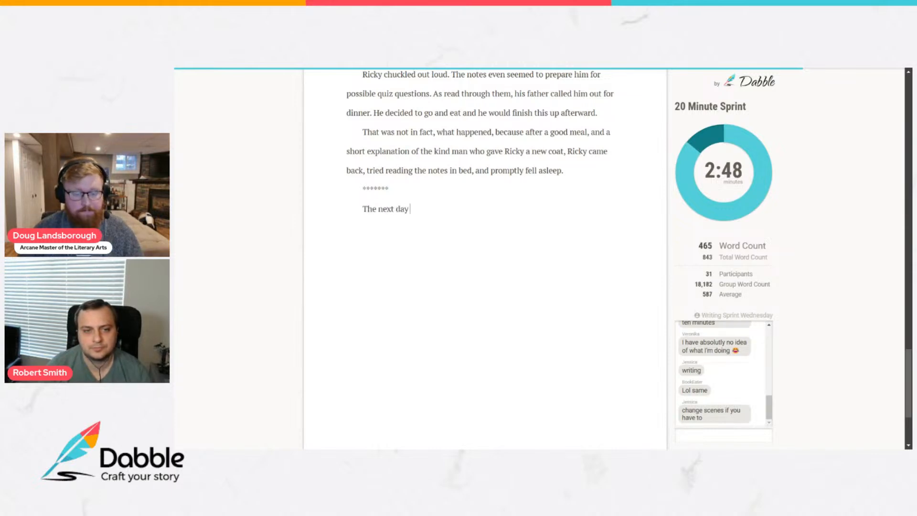
{"action": "type", "text": "Ricky found himself in "}
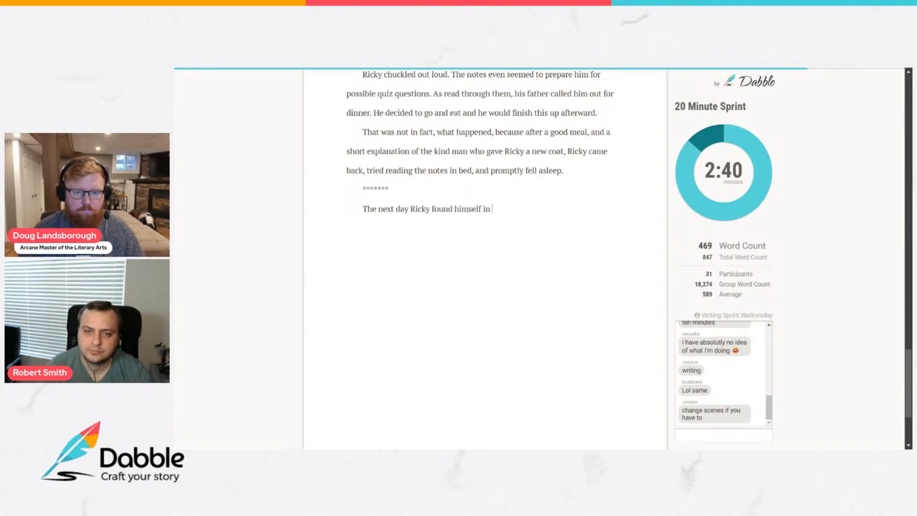
{"action": "type", "text": "1st per"}
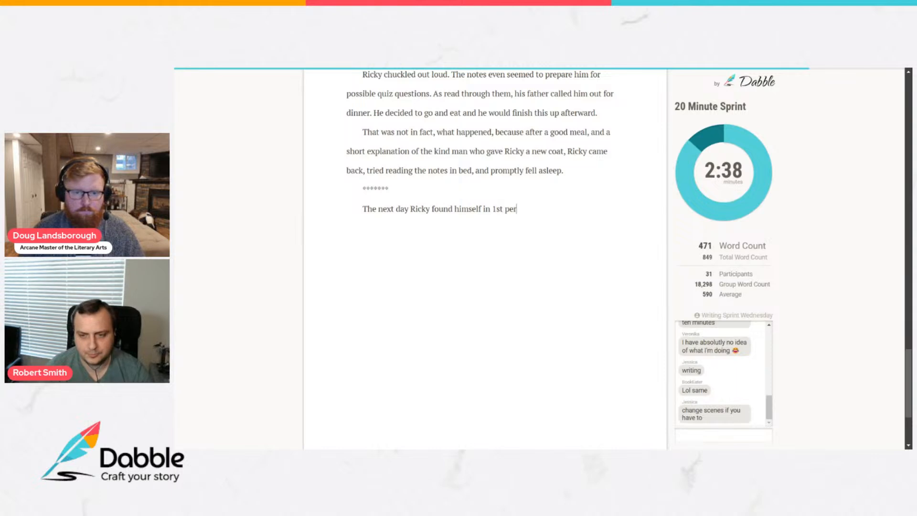
{"action": "type", "text": "iod art hist"}
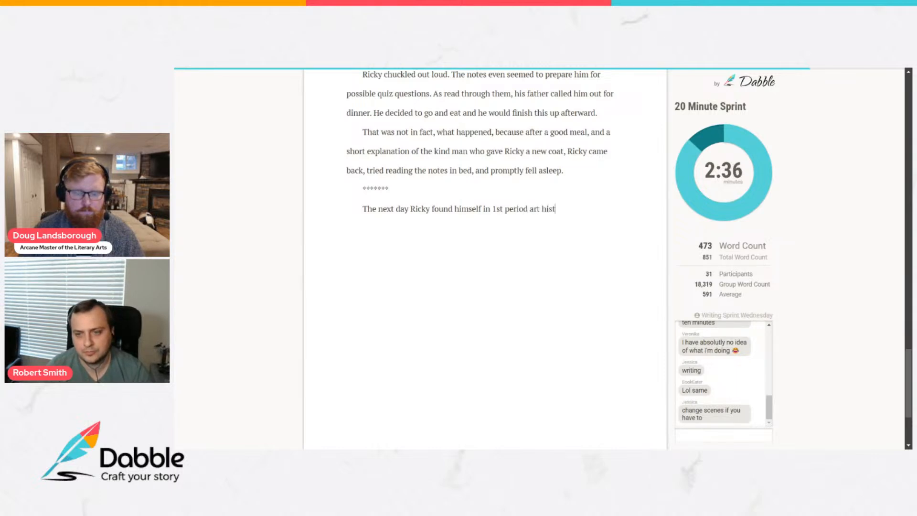
{"action": "type", "text": "or"}
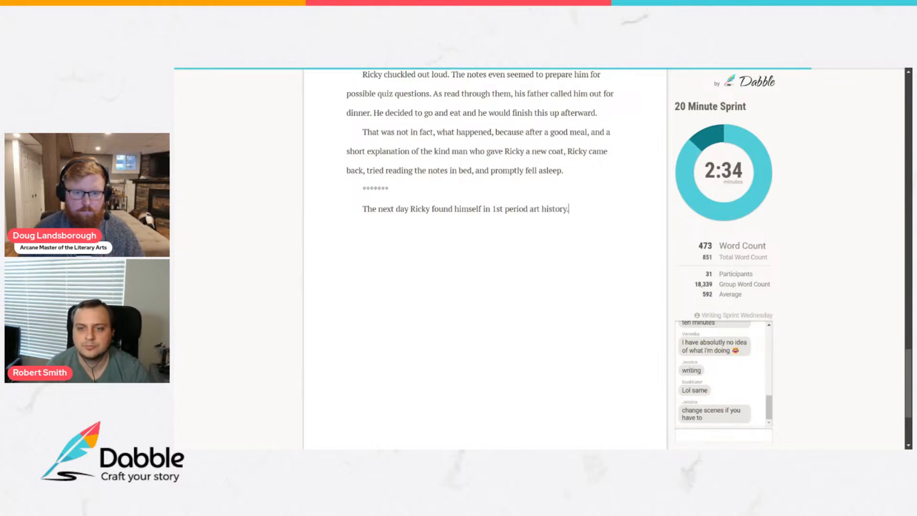
{"action": "type", "text": "y."}
{"action": "key", "text": "Return"}
{"action": "type", "text": "He was particularly"}
{"action": "key", "text": "BackSpace"}
{"action": "key", "text": "BackSpace"}
{"action": "key", "text": "BackSpace"}
{"action": "key", "text": "BackSpace"}
{"action": "key", "text": "BackSpace"}
{"action": "key", "text": "BackSpace"}
{"action": "key", "text": "BackSpace"}
{"action": "key", "text": "BackSpace"}
{"action": "key", "text": "BackSpace"}
{"action": "key", "text": "BackSpace"}
{"action": "key", "text": "BackSpace"}
{"action": "key", "text": "BackSpace"}
{"action": "key", "text": "BackSpace"}
Begin the next paragraph with "Class had not yet begun and he found himself cramming".
{"action": "type", "text": "Class had not yet begun and he found himself"}
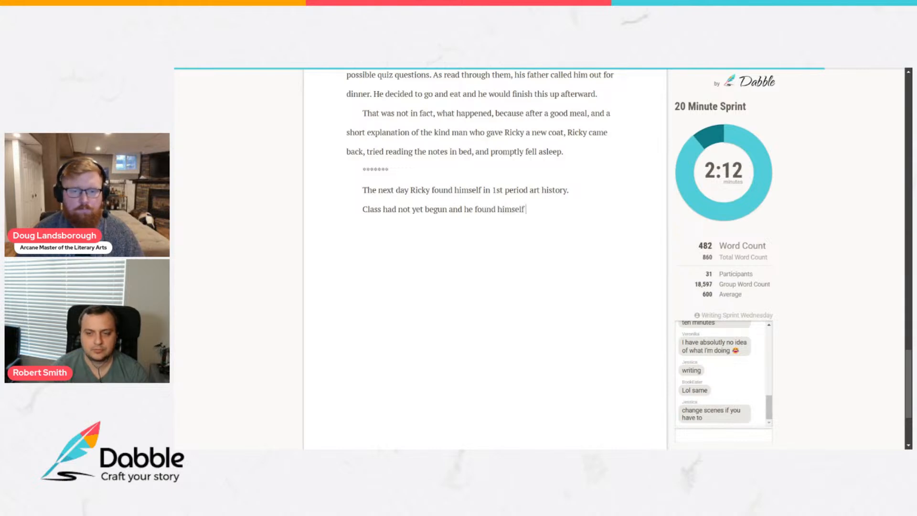
{"action": "type", "text": " re"}
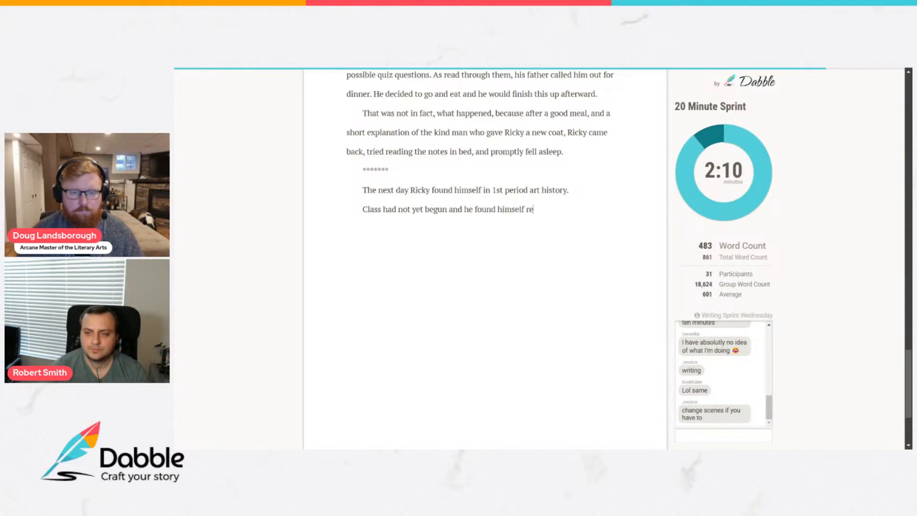
{"action": "key", "text": "BackSpace"}
{"action": "key", "text": "BackSpace"}
{"action": "type", "text": "cramming"}
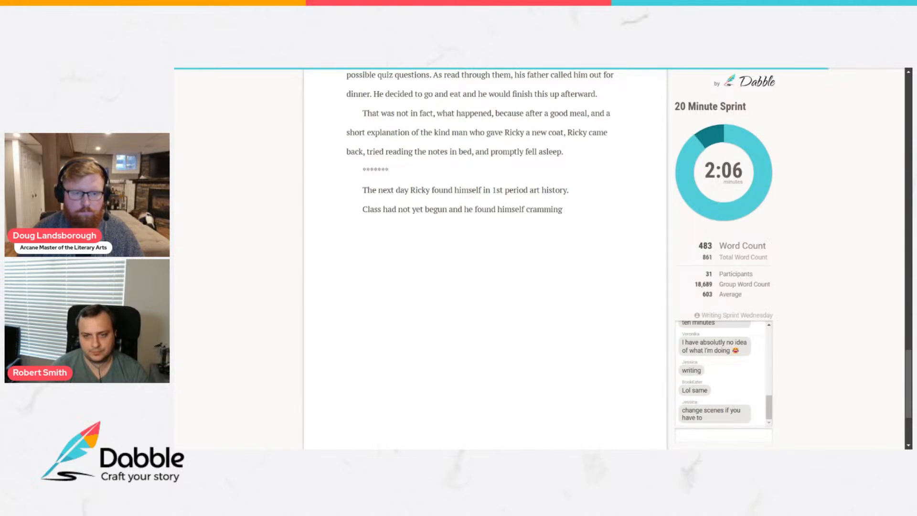
{"action": "type", "text": " what was left of"}
Finish the sentence about cramming with "what was left from the notebook into his mind.".
{"action": "key", "text": "BackSpace"}
{"action": "key", "text": "BackSpace"}
{"action": "type", "text": "from the notebook into hi"}
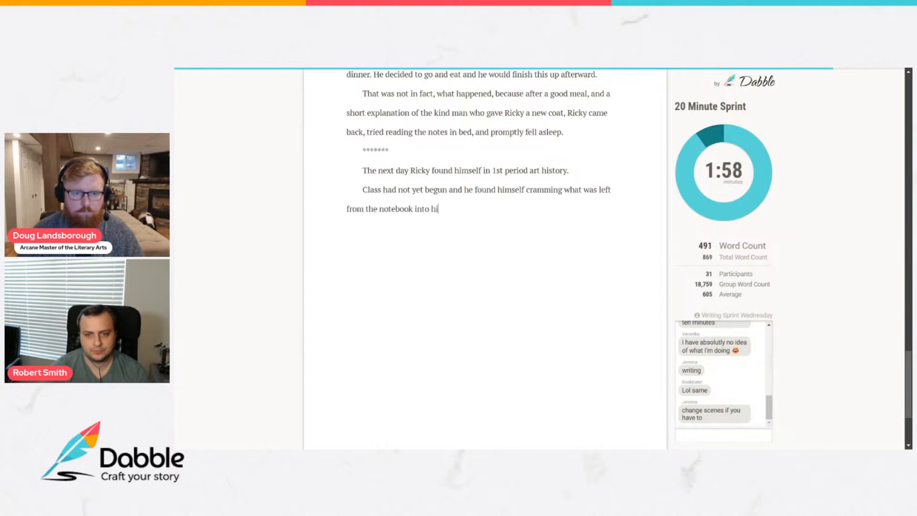
{"action": "type", "text": "s mind."}
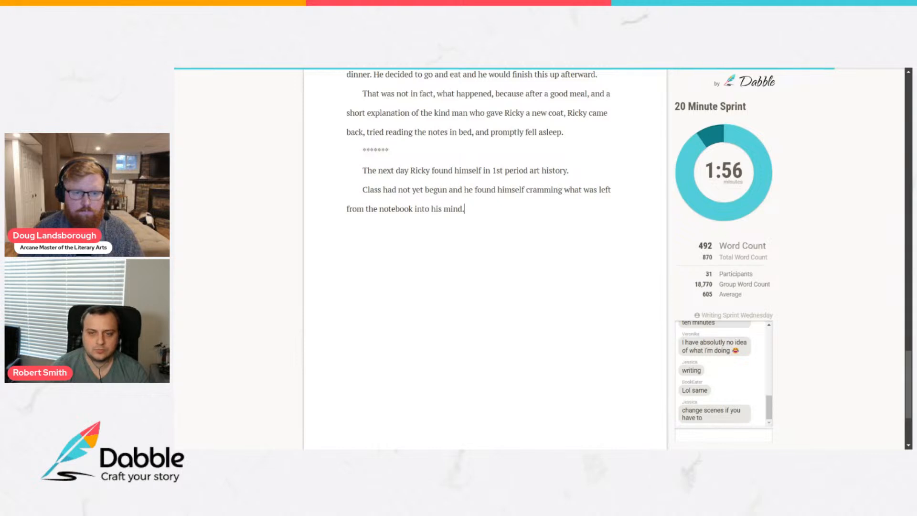
{"action": "type", "text": " The teacher was sat in the "}
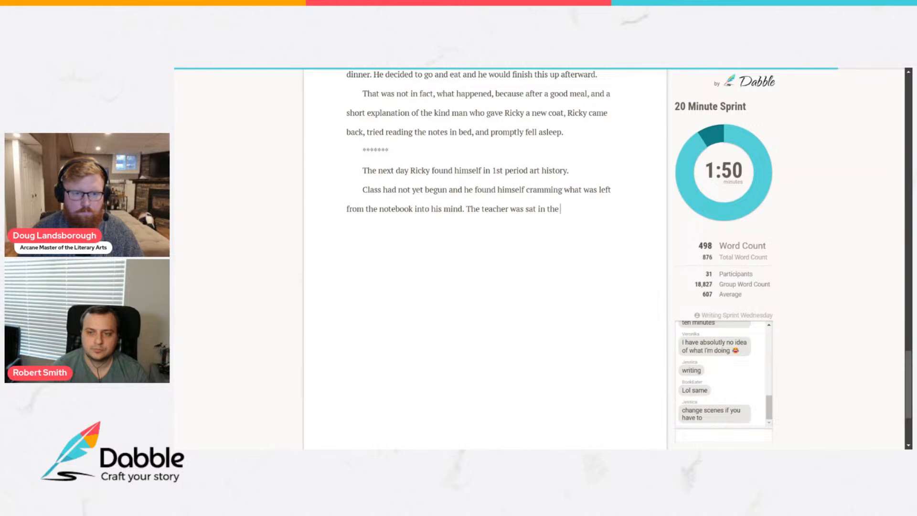
{"action": "type", "text": "corner review"}
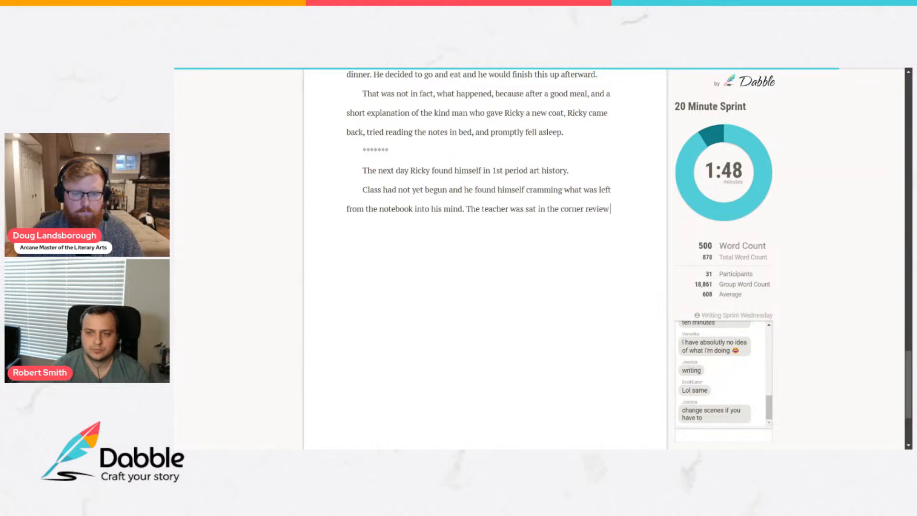
{"action": "type", "text": "ing his notes."}
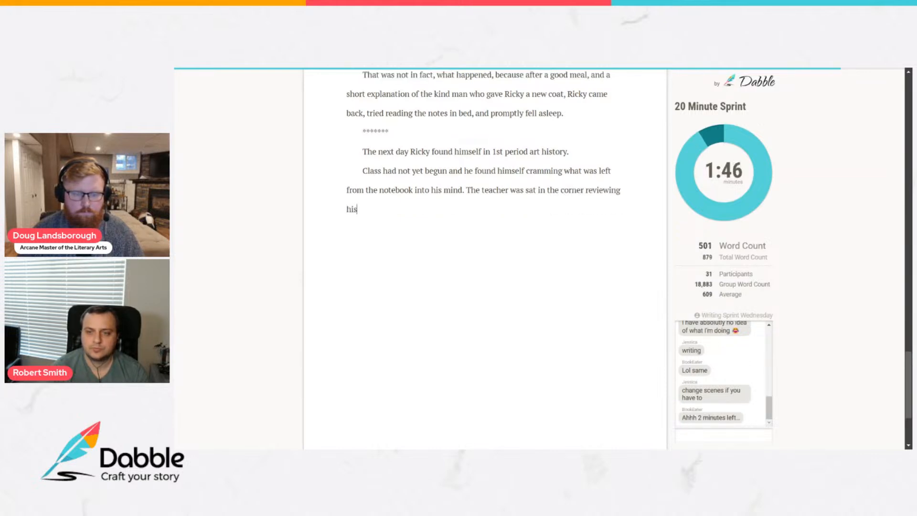
{"action": "type", "text": "At the end of the day,"}
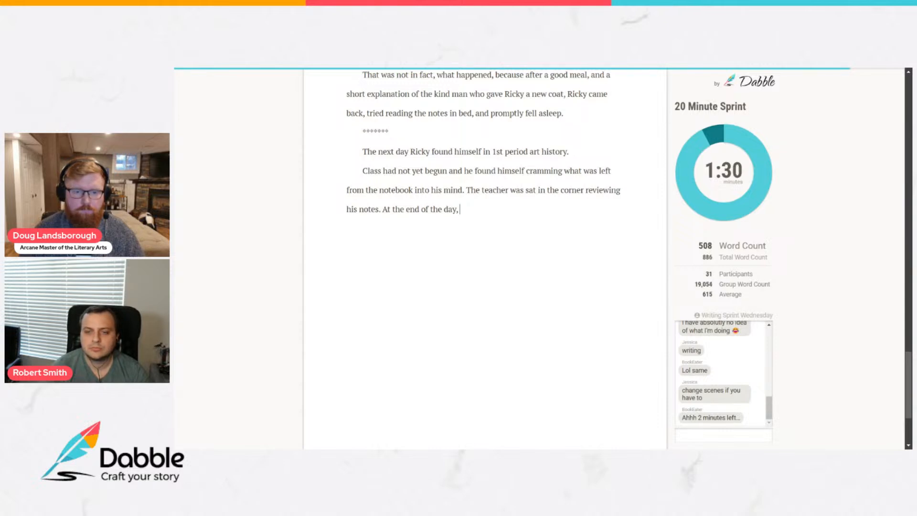
{"action": "key", "text": "BackSpace"}
{"action": "key", "text": "BackSpace"}
{"action": "key", "text": "BackSpace"}
{"action": "key", "text": "BackSpace"}
{"action": "key", "text": "BackSpace"}
{"action": "key", "text": "BackSpace"}
{"action": "key", "text": "BackSpace"}
{"action": "key", "text": "BackSpace"}
{"action": "key", "text": "BackSpace"}
{"action": "key", "text": "BackSpace"}
{"action": "key", "text": "BackSpace"}
{"action": "key", "text": "BackSpace"}
{"action": "key", "text": "BackSpace"}
{"action": "key", "text": "BackSpace"}
{"action": "key", "text": "BackSpace"}
{"action": "key", "text": "BackSpace"}
{"action": "key", "text": "BackSpace"}
{"action": "key", "text": "BackSpace"}
{"action": "key", "text": "BackSpace"}
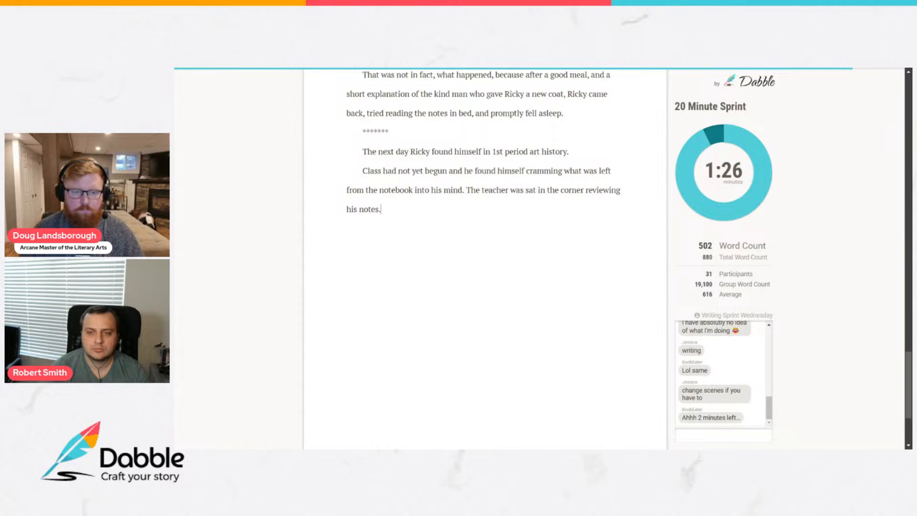
Replace the word "notes" at the end of the teacher sentence with "materials".
{"action": "key", "text": "Return"}
{"action": "key", "text": "Up"}
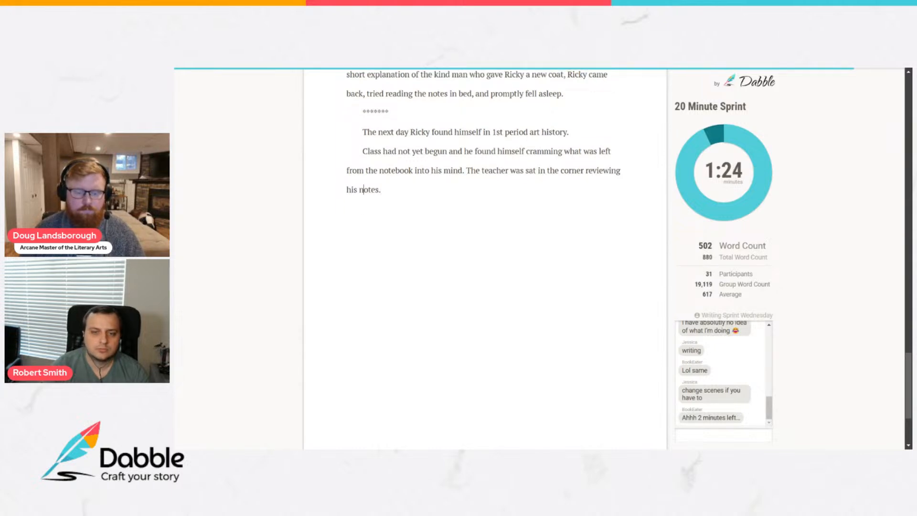
{"action": "key", "text": "shift+Left"}
{"action": "key", "text": "shift+Right"}
{"action": "key", "text": "shift+Right"}
{"action": "key", "text": "shift+Right"}
{"action": "key", "text": "shift+Right"}
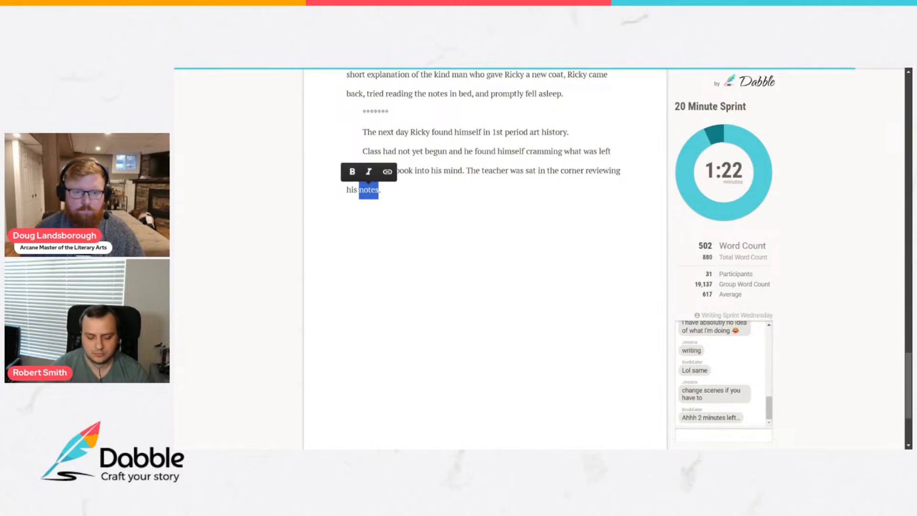
{"action": "type", "text": "materials"}
{"action": "key", "text": "End"}
Write a new paragraph reading "Ricky was shocked to find something in the notes he hadn't noticed before.".
{"action": "key", "text": "Return"}
{"action": "type", "text": "Ricky was "}
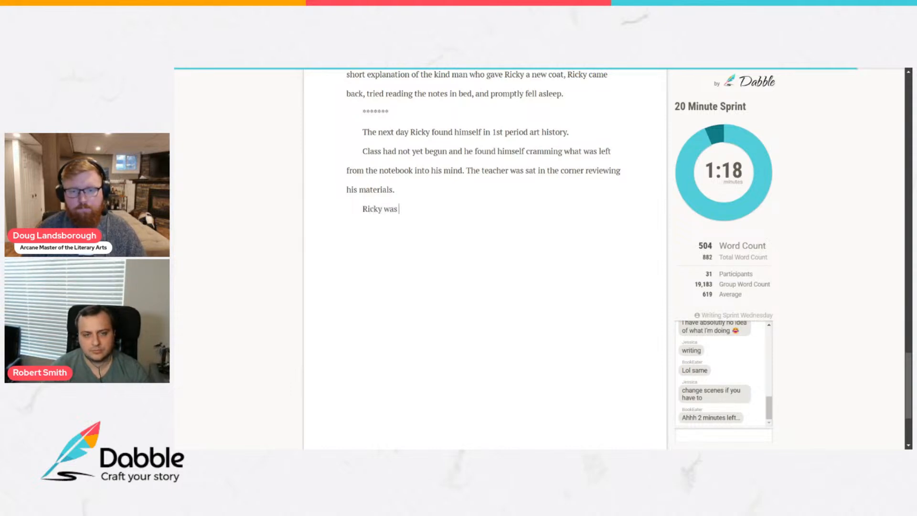
{"action": "type", "text": "shocked"}
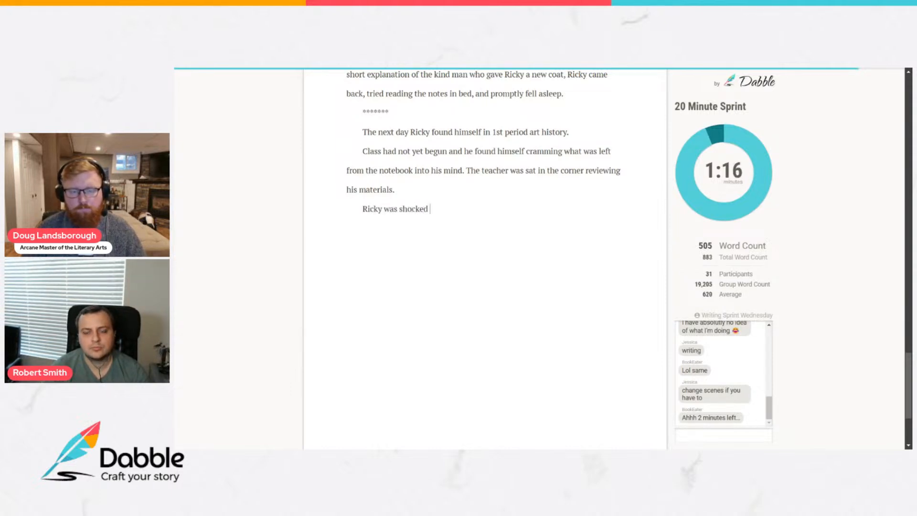
{"action": "type", "text": " to find "}
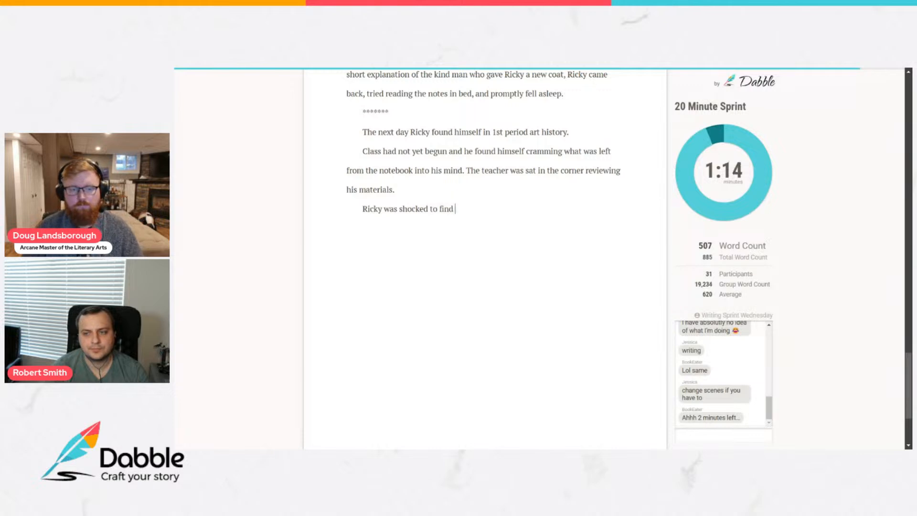
{"action": "type", "text": "something in the n"}
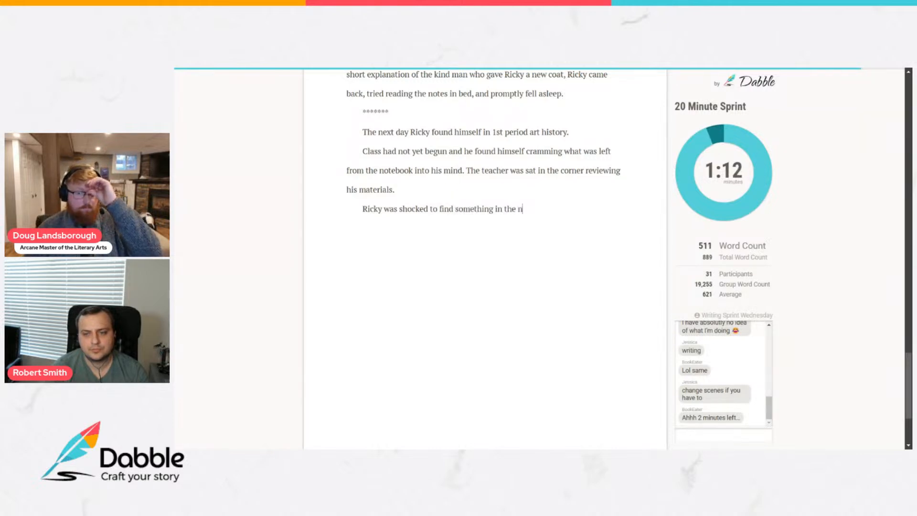
{"action": "type", "text": "otes he hadn't n"}
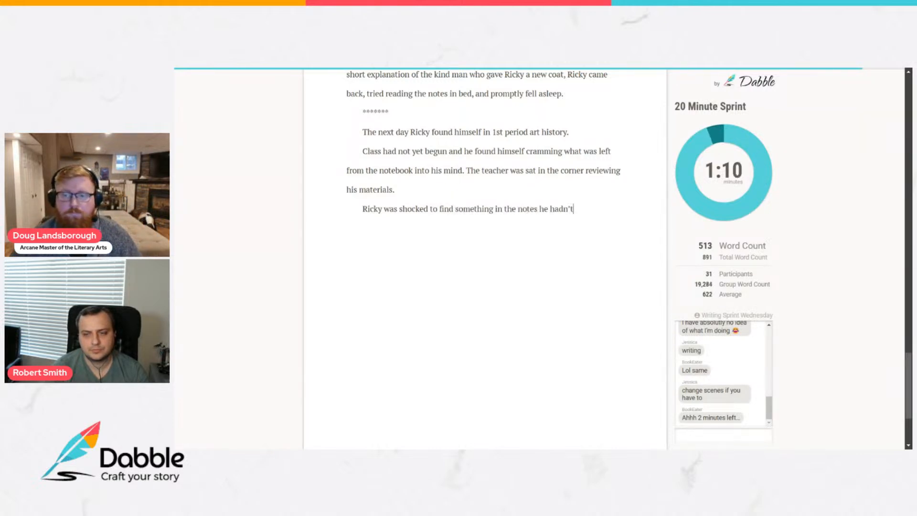
{"action": "type", "text": "oticed "}
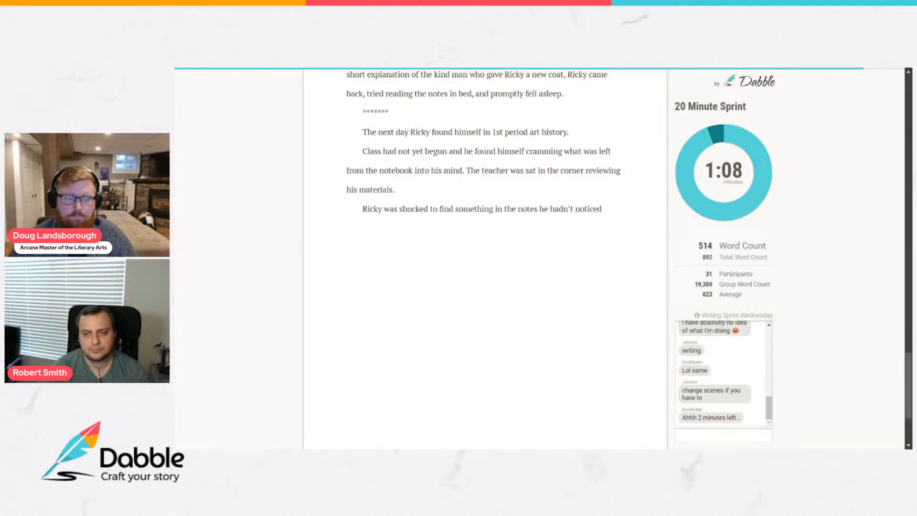
{"action": "type", "text": "befo"}
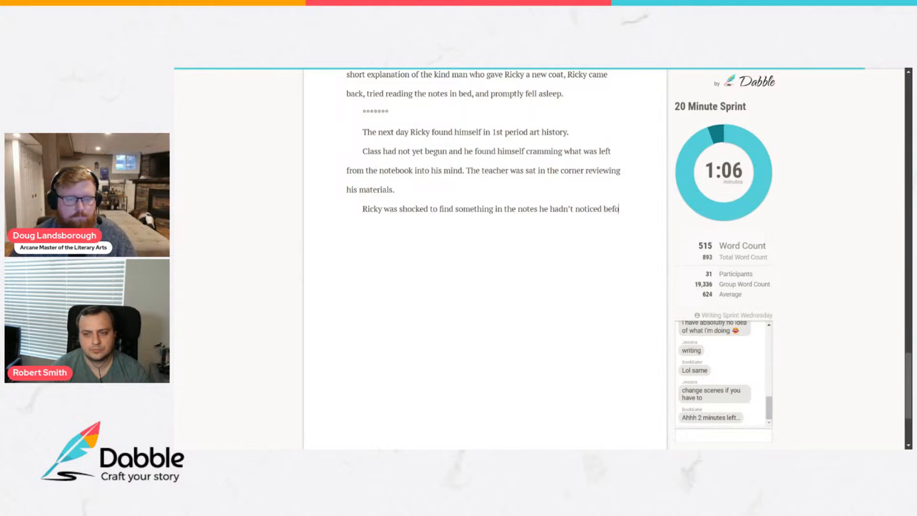
{"action": "type", "text": "re."}
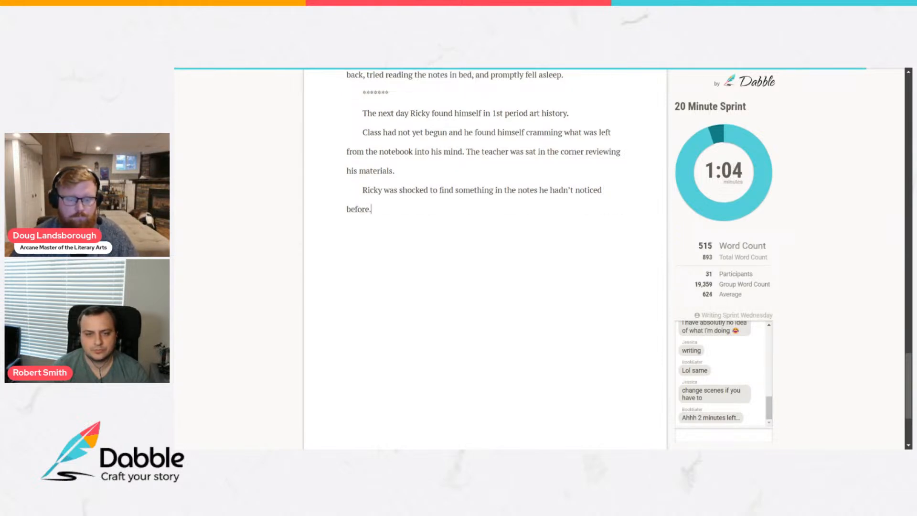
Add the line "Probable quiz questions and their answers." in double quotation marks as its own paragraph.
{"action": "key", "text": "Return"}
{"action": "type", "text": "\"Pr"}
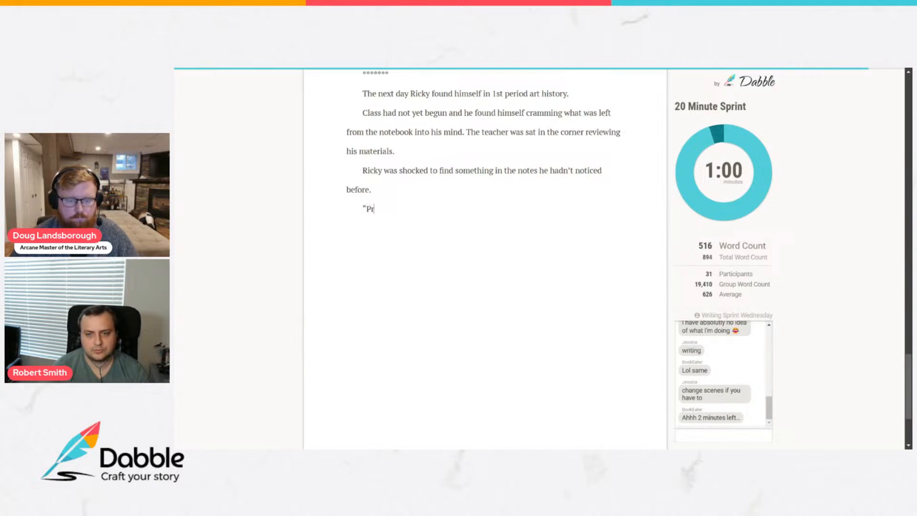
{"action": "type", "text": "obable "}
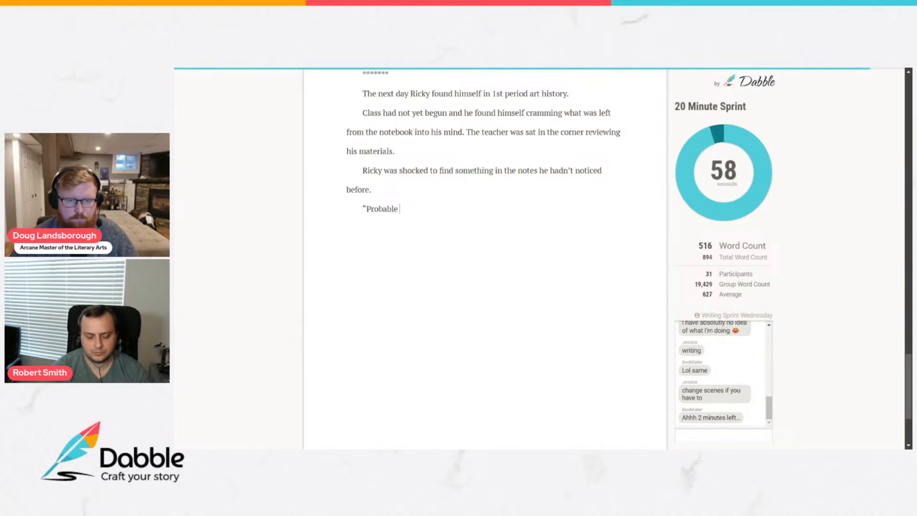
{"action": "type", "text": "quiz questi"}
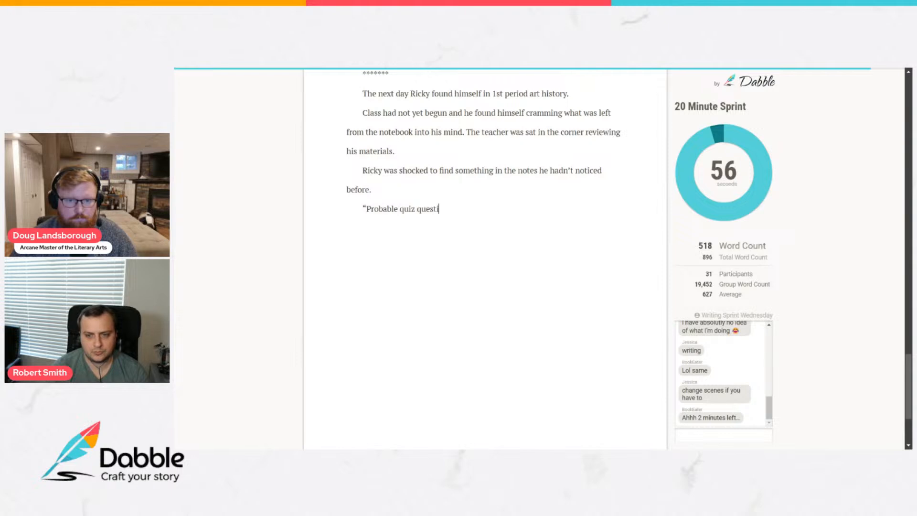
{"action": "type", "text": "ons and th"}
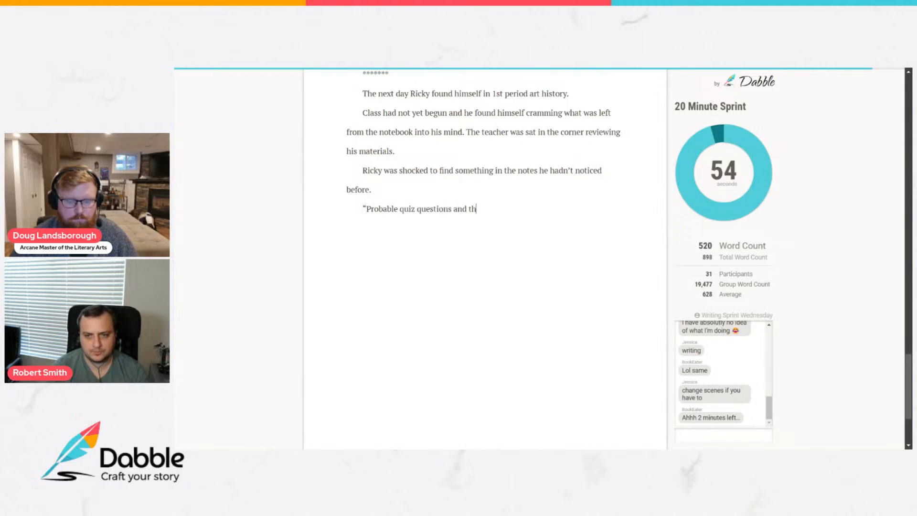
{"action": "type", "text": "eir answere"}
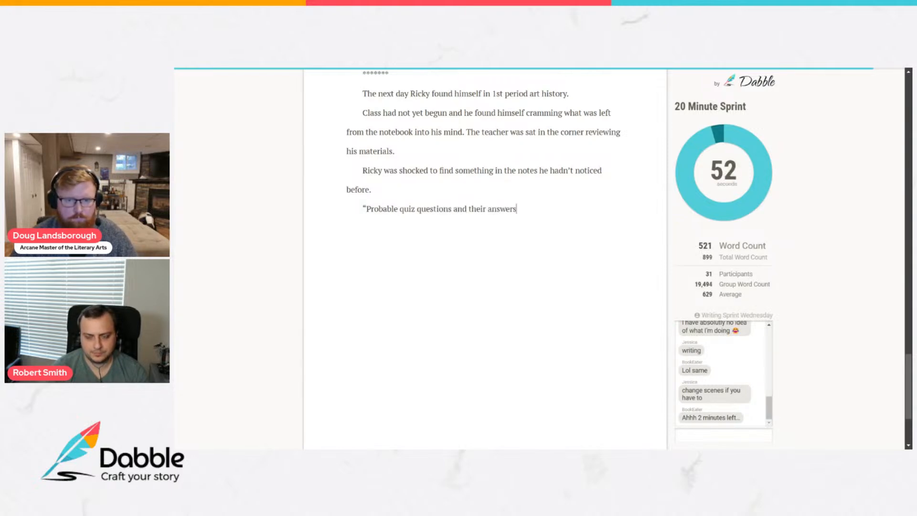
{"action": "key", "text": "BackSpace"}
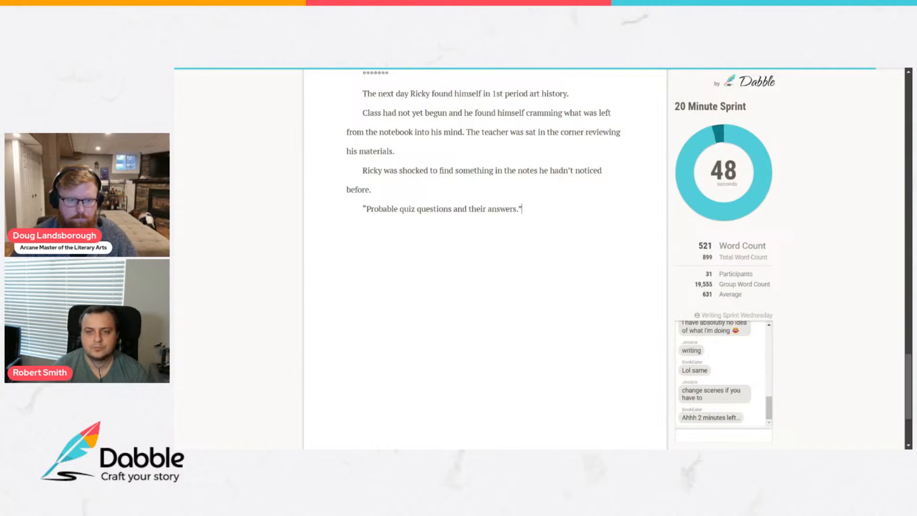
Write the next paragraph: "What followed were 5 questions and their answers and the ways in which they related to the textbook.".
{"action": "key", "text": "Return"}
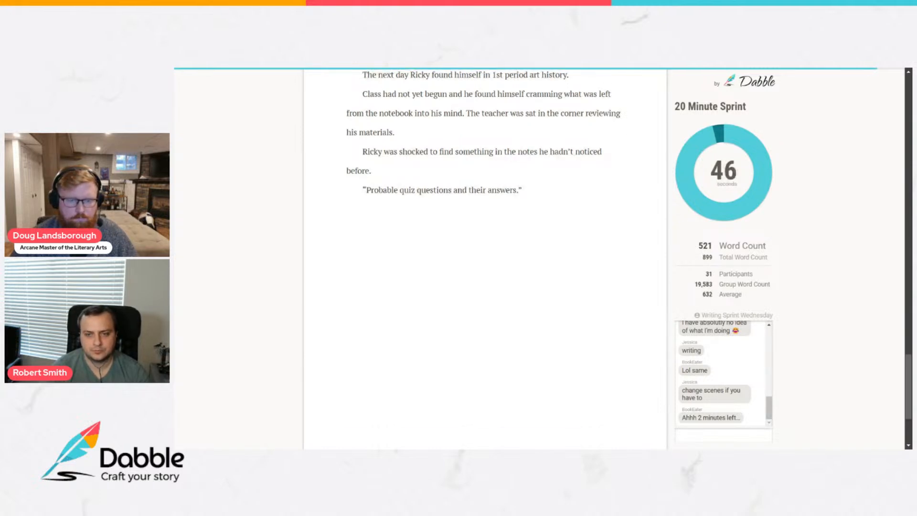
{"action": "type", "text": "What "}
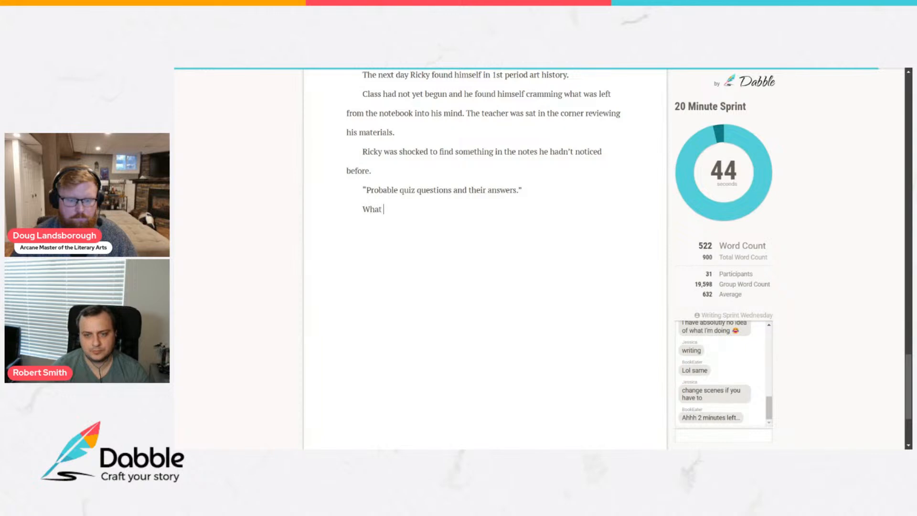
{"action": "type", "text": "followed were "}
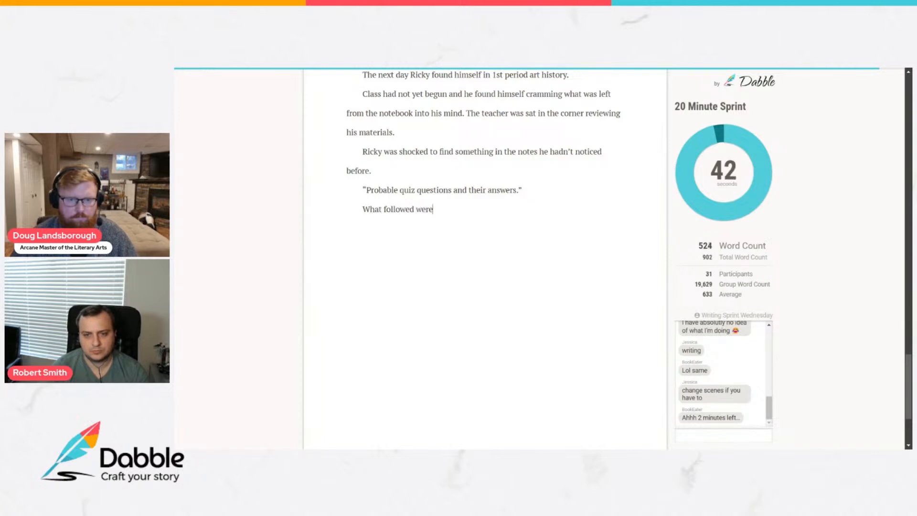
{"action": "type", "text": "5 questi"}
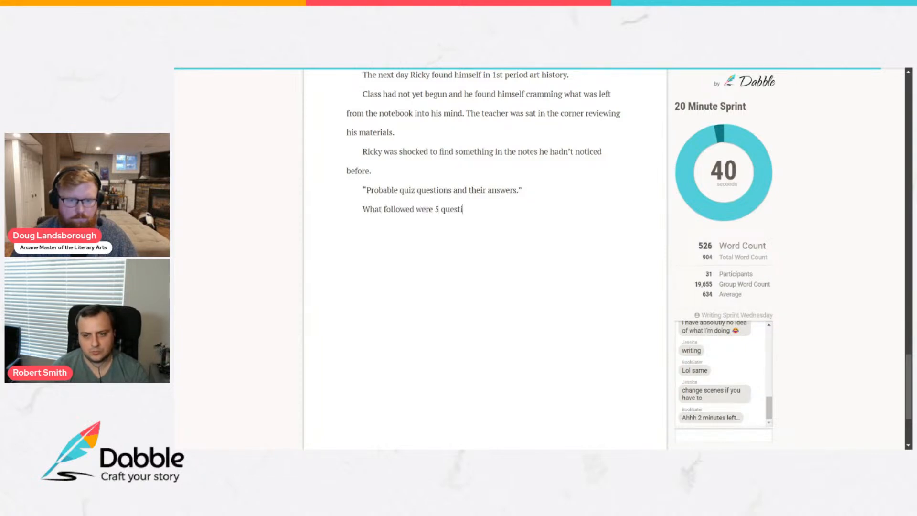
{"action": "type", "text": "ons and their ans"}
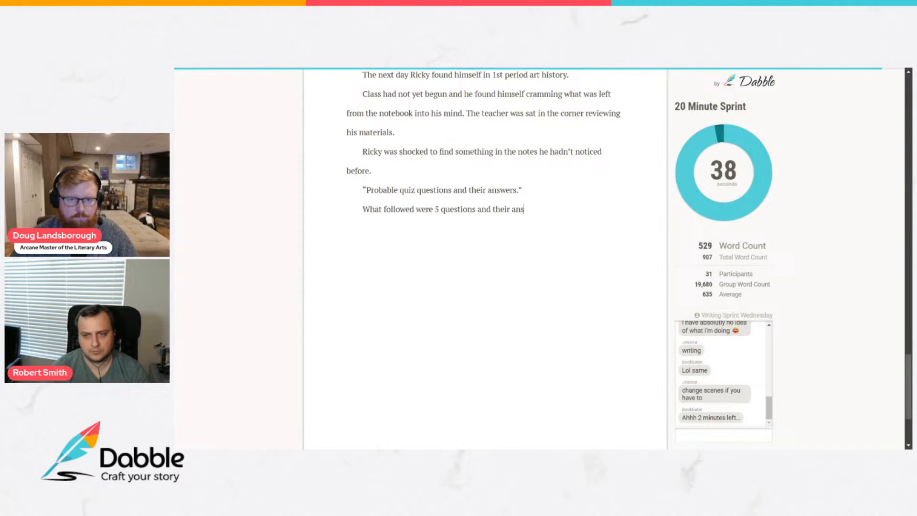
{"action": "type", "text": "wers and the "}
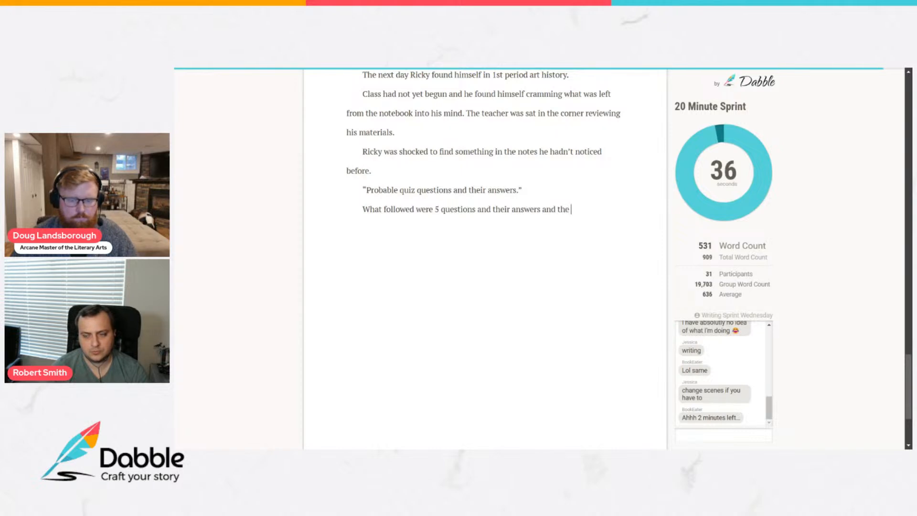
{"action": "type", "text": "ways in whi"}
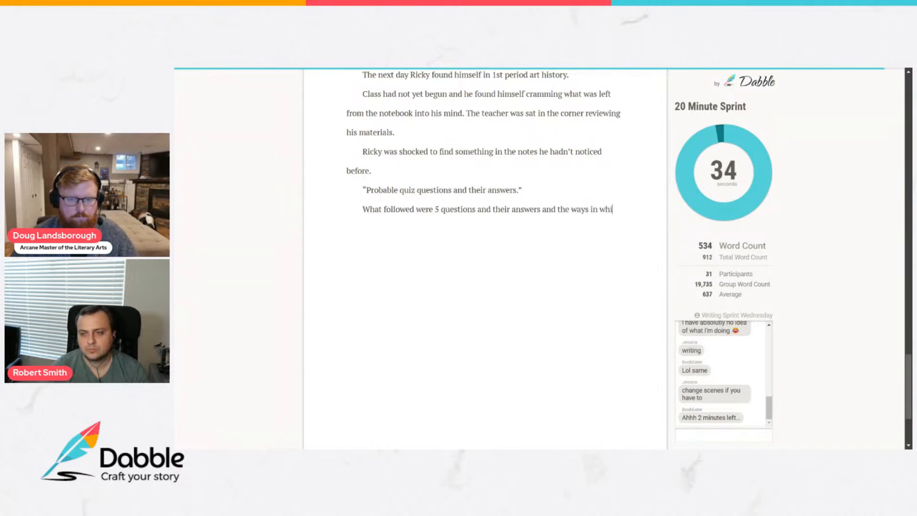
{"action": "type", "text": "ch they related to "}
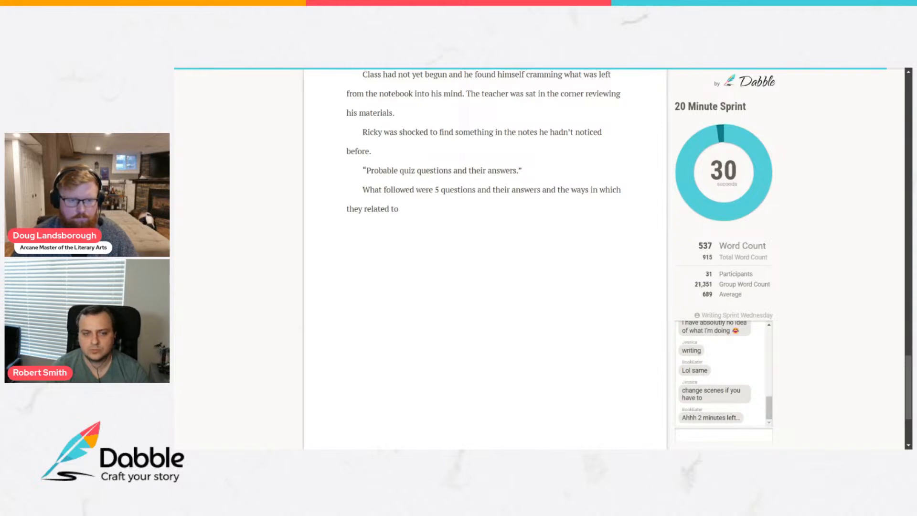
{"action": "type", "text": "the textbook."}
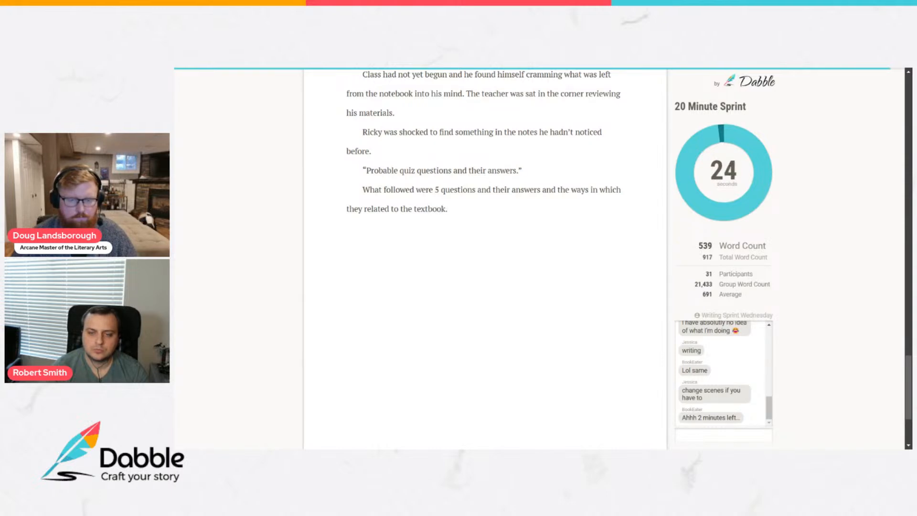
Write a new paragraph reading "Ricky took some time to memorize these just as the bell rang.".
{"action": "key", "text": "Return"}
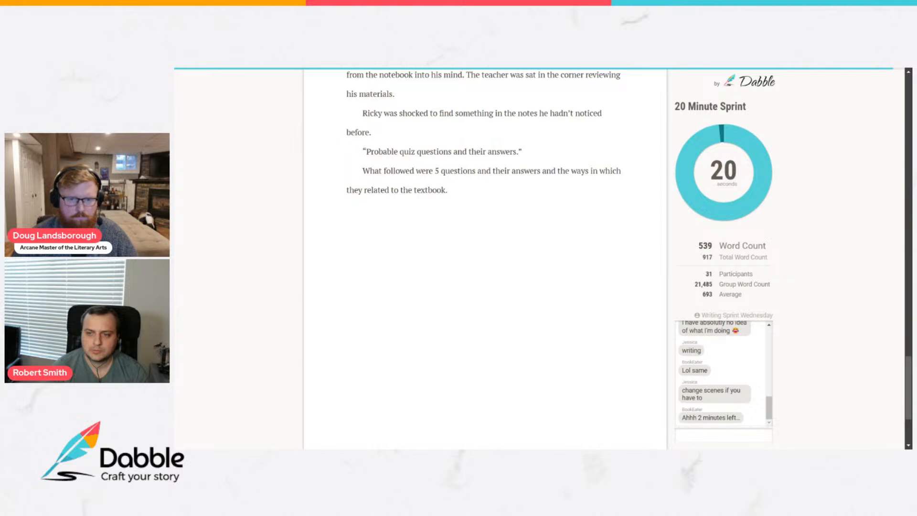
{"action": "type", "text": "Ricky took some time to memorize these just as the bell rang"}
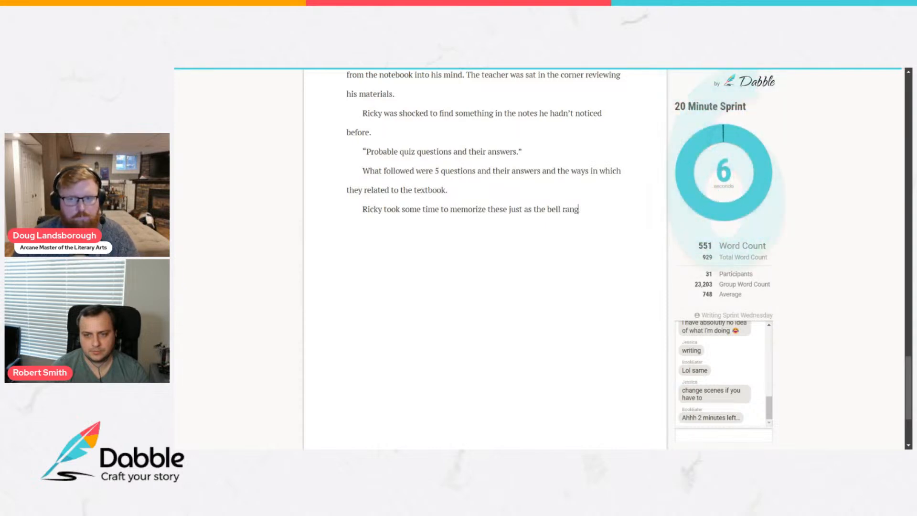
{"action": "type", "text": "."}
Begin a new paragraph with "His teacher" and dismiss the sprint's share-results dialog without sharing.
{"action": "key", "text": "Return"}
{"action": "type", "text": "His tea"}
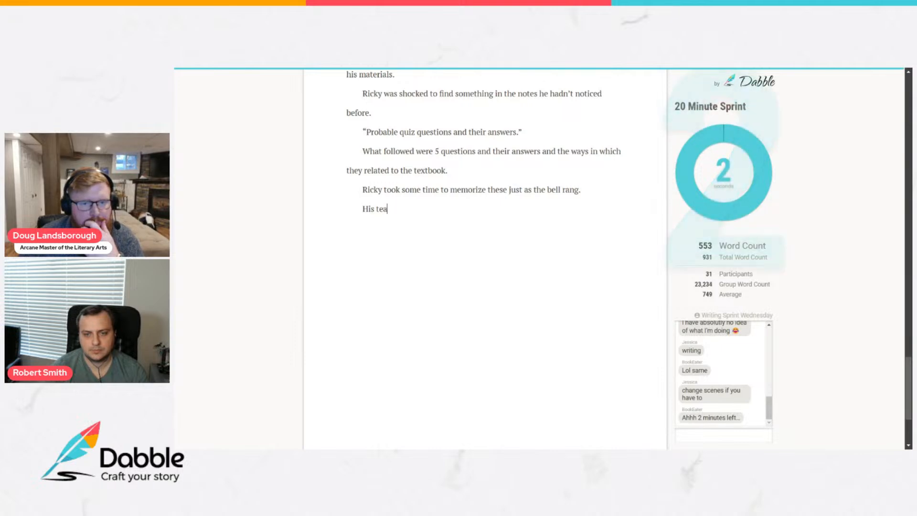
{"action": "type", "text": "cher"}
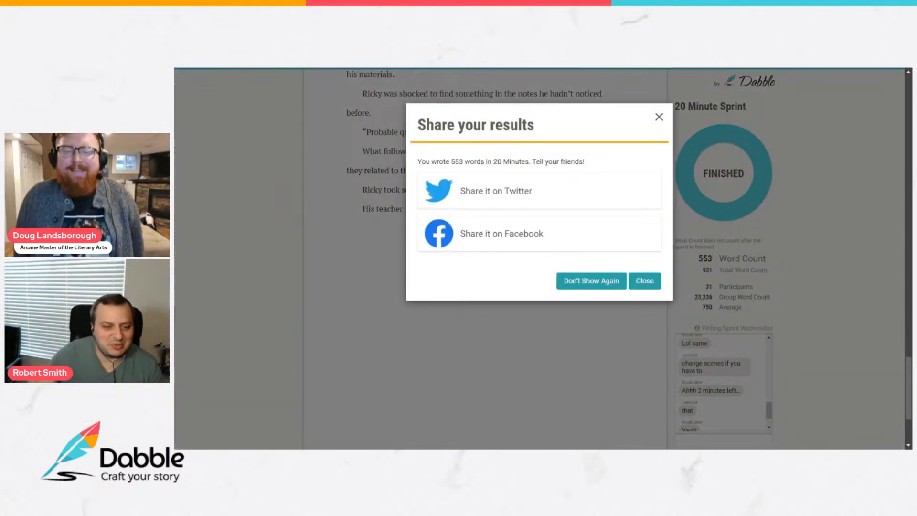
{"action": "left_click", "coordinate": [659, 117]}
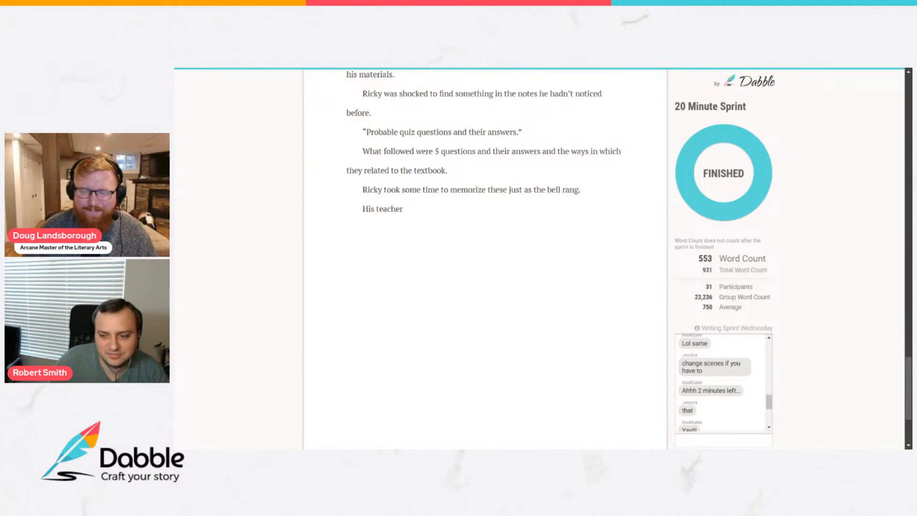
Copy the full story text of the finished November 1 Writing Sprint #2.
{"action": "scroll", "coordinate": [729, 400], "scroll_direction": "down", "scroll_amount": 6}
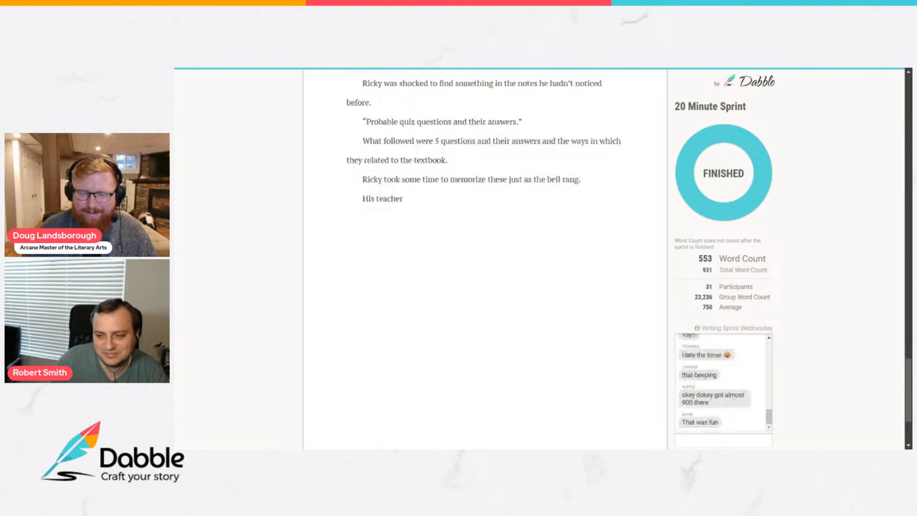
{"action": "scroll", "coordinate": [484, 249], "scroll_direction": "up", "scroll_amount": 6}
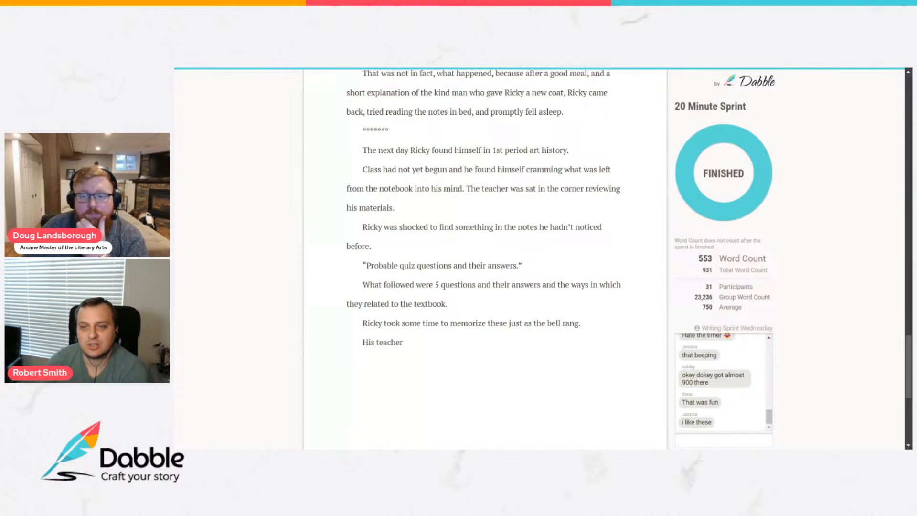
{"action": "scroll", "coordinate": [485, 214], "scroll_direction": "up", "scroll_amount": 1}
{"action": "scroll", "coordinate": [484, 257], "scroll_direction": "up", "scroll_amount": 2}
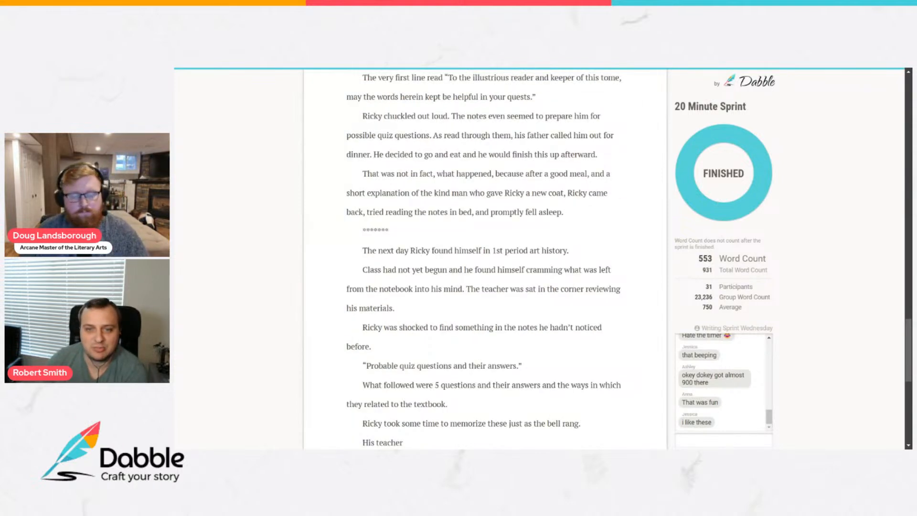
{"action": "scroll", "coordinate": [353, 84], "scroll_direction": "up", "scroll_amount": 20}
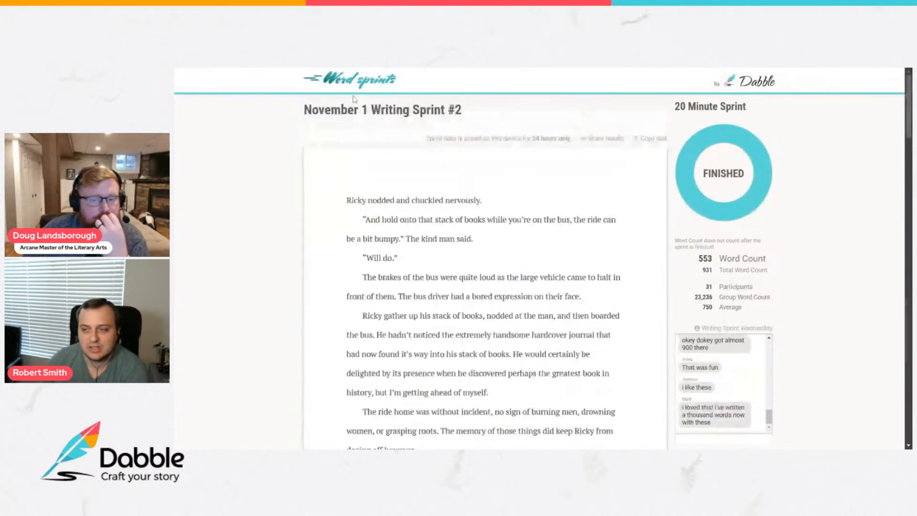
{"action": "left_click", "coordinate": [643, 139]}
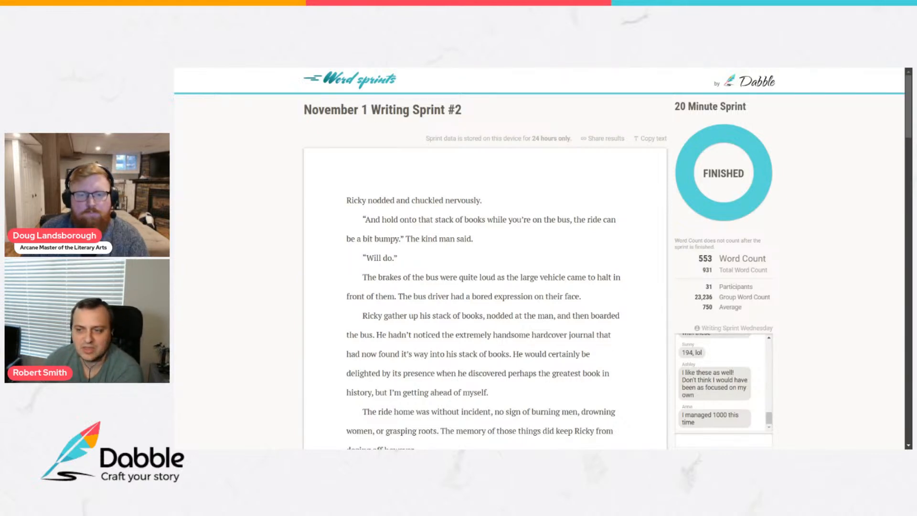
Review the sprint's story from its opening to the last line and examine its total word count.
{"action": "scroll", "coordinate": [542, 258], "scroll_direction": "down", "scroll_amount": 2}
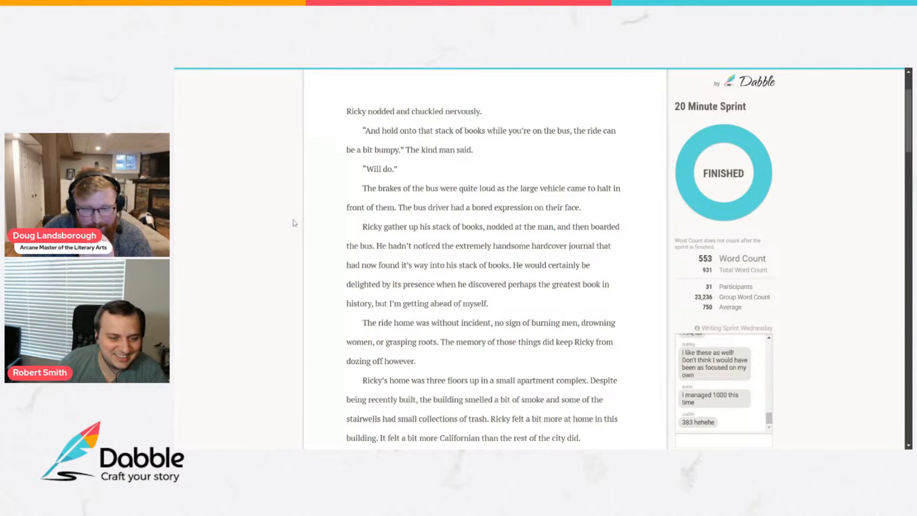
{"action": "scroll", "coordinate": [483, 260], "scroll_direction": "down", "scroll_amount": 4}
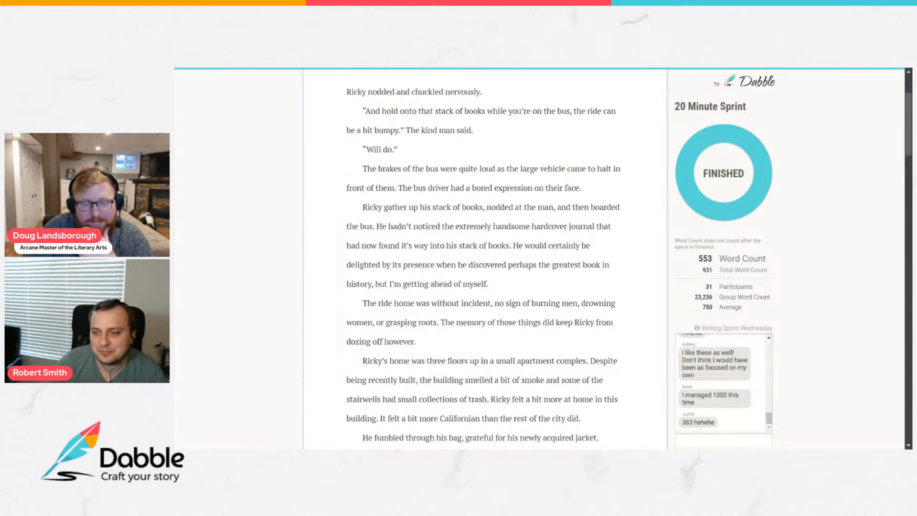
{"action": "scroll", "coordinate": [483, 259], "scroll_direction": "down", "scroll_amount": 7}
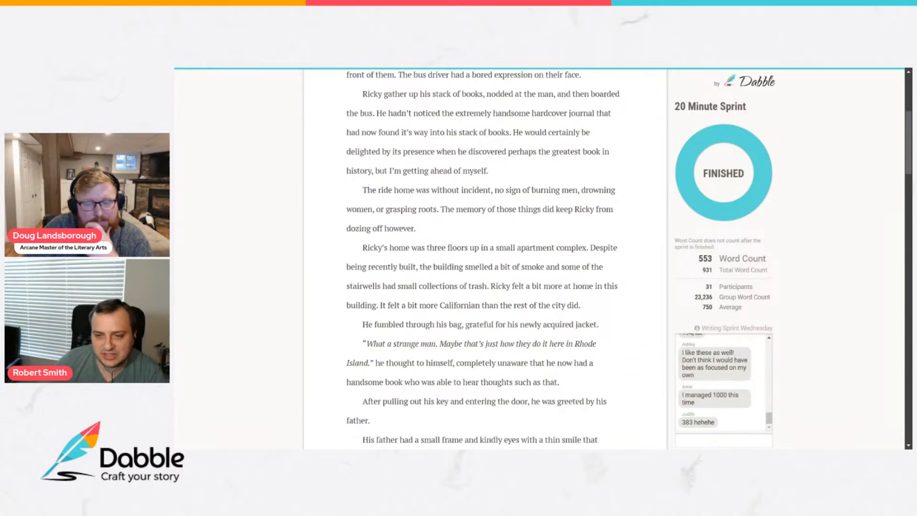
{"action": "left_click_drag", "start_coordinate": [715, 271], "coordinate": [704, 271]}
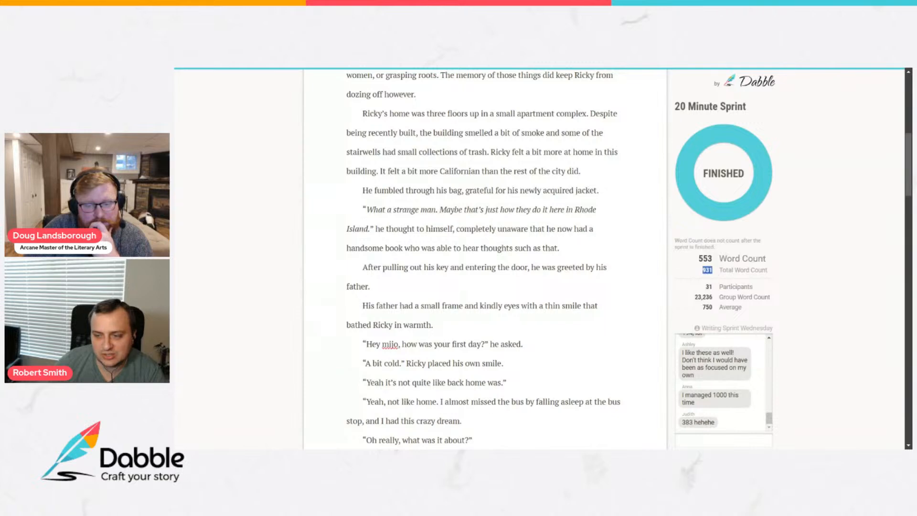
{"action": "scroll", "coordinate": [485, 259], "scroll_direction": "down", "scroll_amount": 7}
{"action": "scroll", "coordinate": [485, 258], "scroll_direction": "down", "scroll_amount": 15}
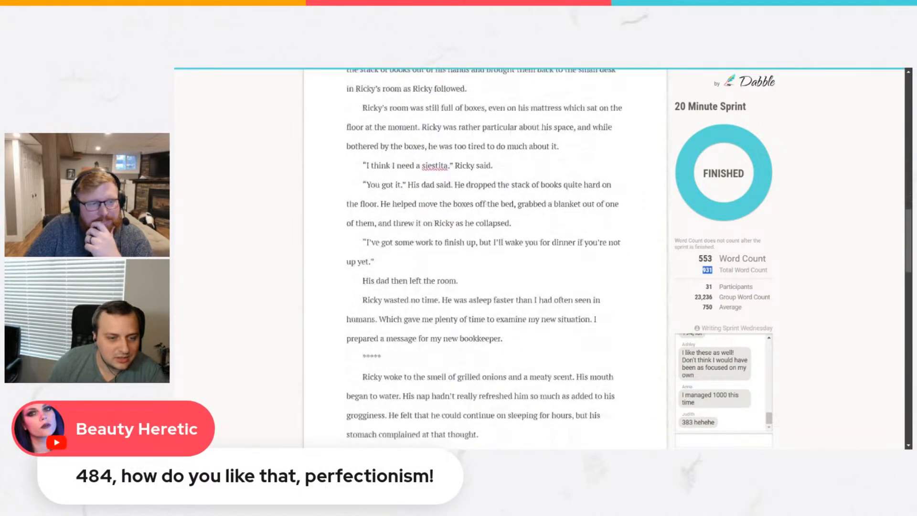
{"action": "scroll", "coordinate": [485, 259], "scroll_direction": "down", "scroll_amount": 5}
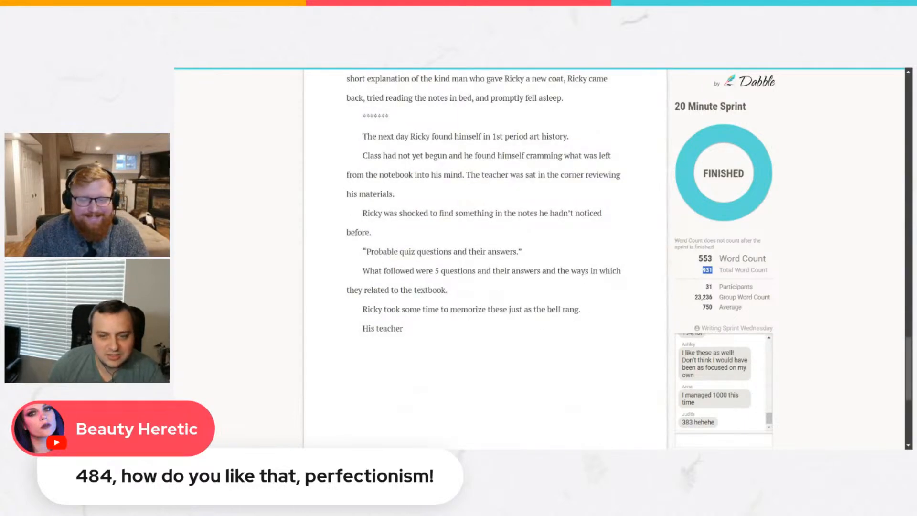
{"action": "scroll", "coordinate": [484, 258], "scroll_direction": "up", "scroll_amount": 20}
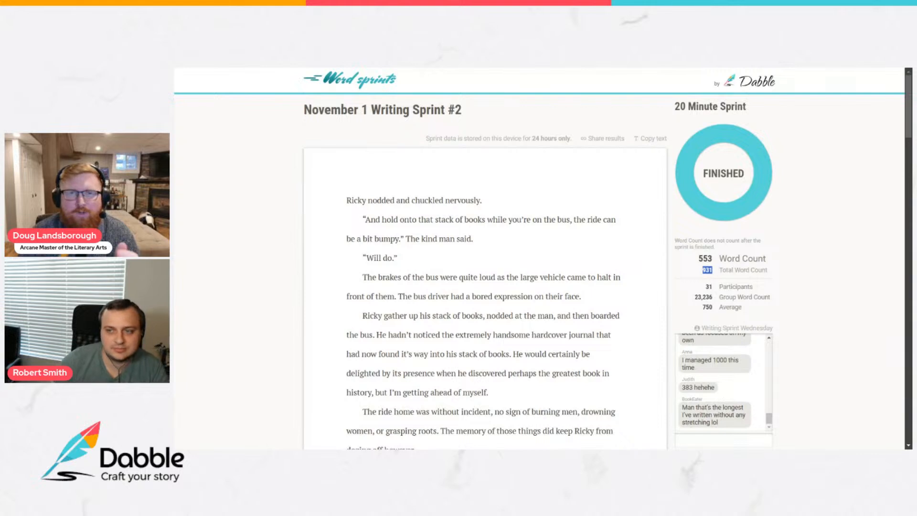
Copy the finished sprint's text again and switch to Dabble's NaNoWriMo web page.
{"action": "left_click", "coordinate": [643, 143]}
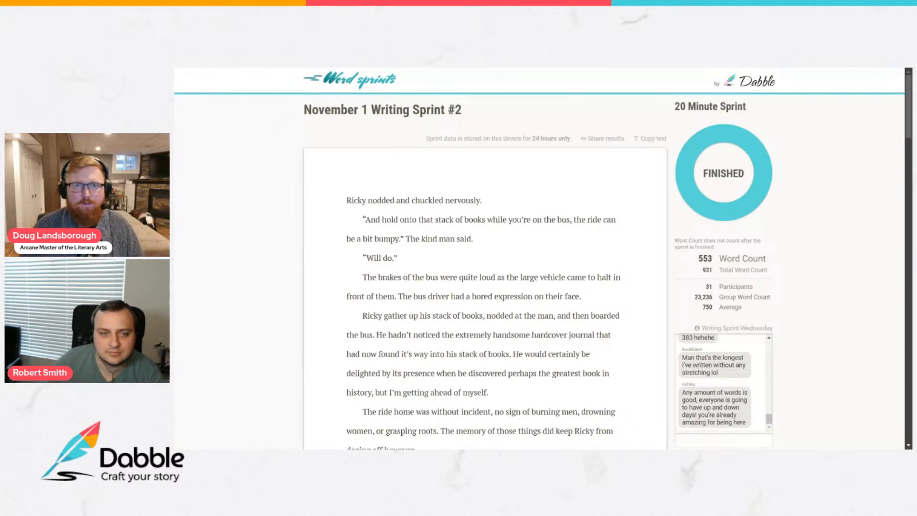
{"action": "key", "text": "ctrl+Tab"}
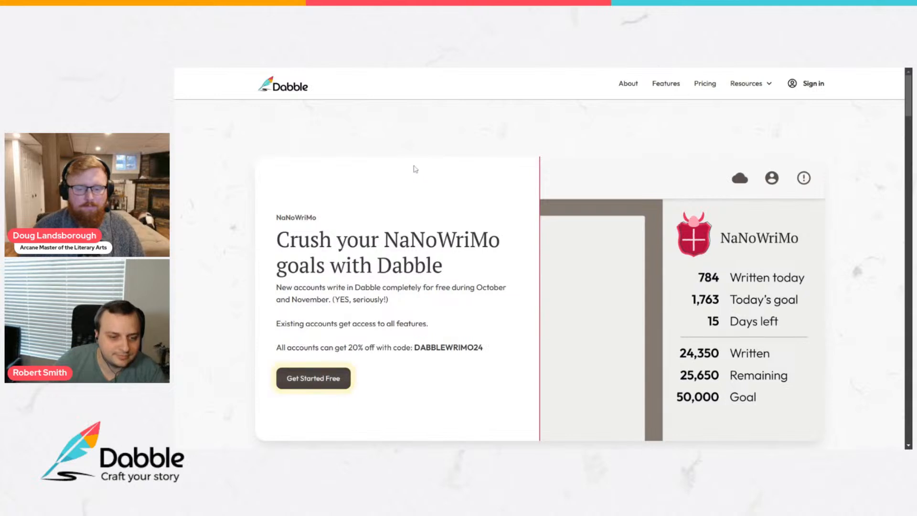
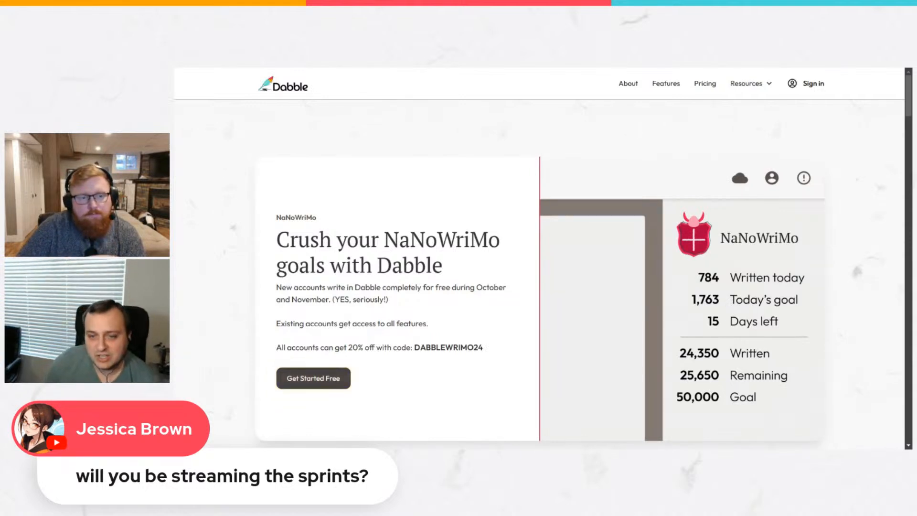
Open the Friday, November 1 entry of the NaNoWriMo calendar.
{"action": "scroll", "coordinate": [381, 205], "scroll_direction": "down", "scroll_amount": 5}
{"action": "scroll", "coordinate": [380, 206], "scroll_direction": "down", "scroll_amount": 1}
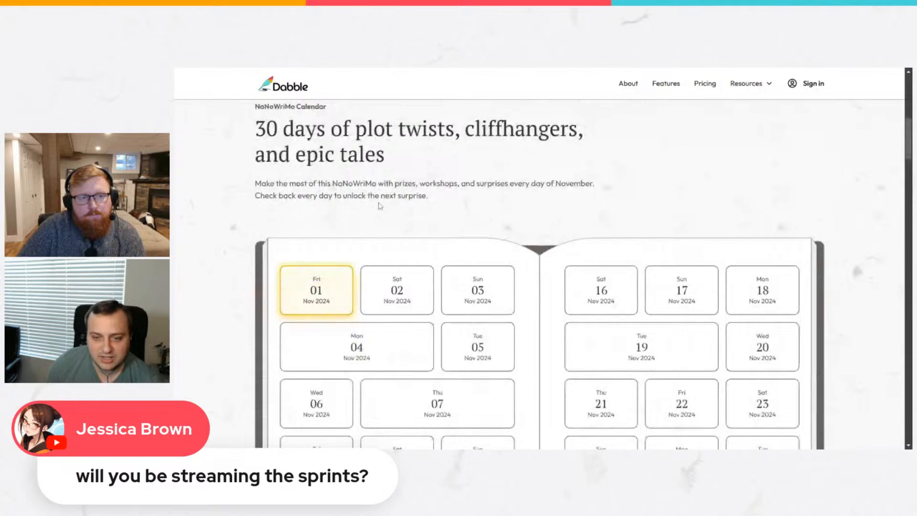
{"action": "left_click", "coordinate": [324, 293]}
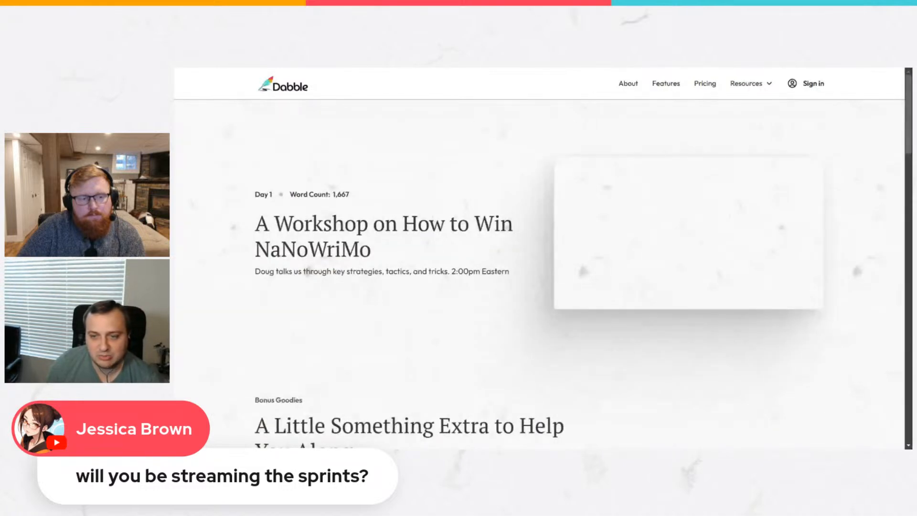
Examine the Day 1 page's workshop video, bonus goodies, organic writing feature and helpful articles.
{"action": "scroll", "coordinate": [718, 233], "scroll_direction": "down", "scroll_amount": 7}
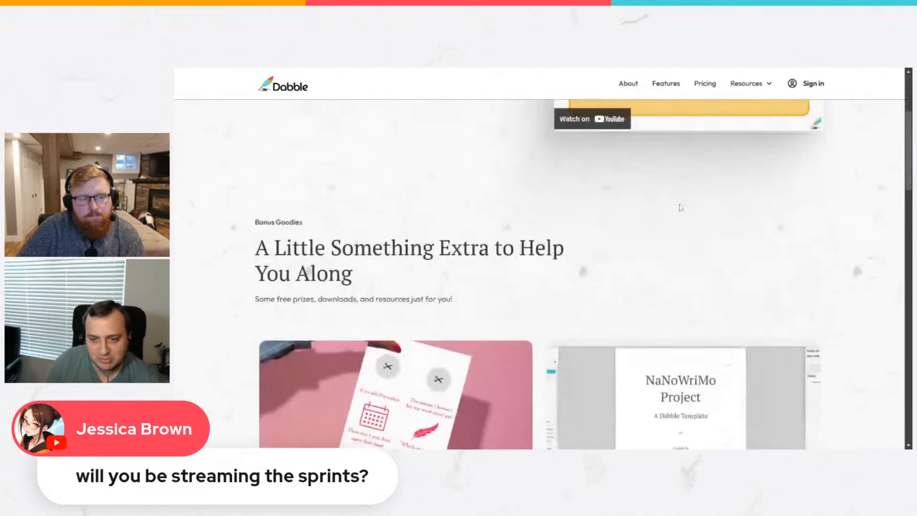
{"action": "scroll", "coordinate": [315, 283], "scroll_direction": "down", "scroll_amount": 7}
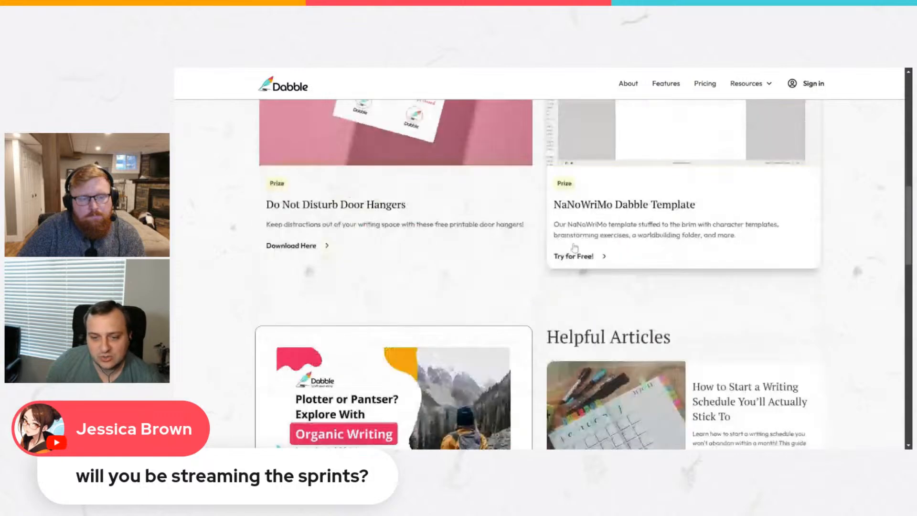
{"action": "scroll", "coordinate": [826, 369], "scroll_direction": "up", "scroll_amount": 1}
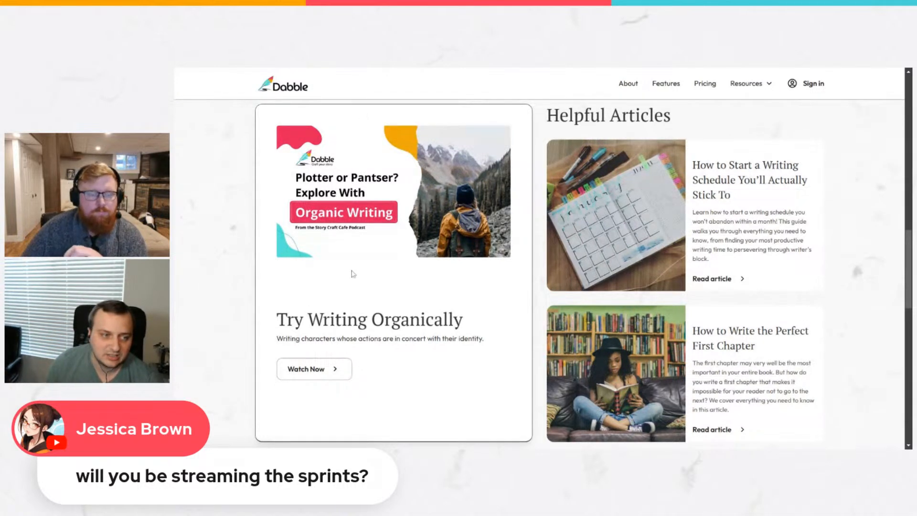
{"action": "scroll", "coordinate": [521, 226], "scroll_direction": "up", "scroll_amount": 10}
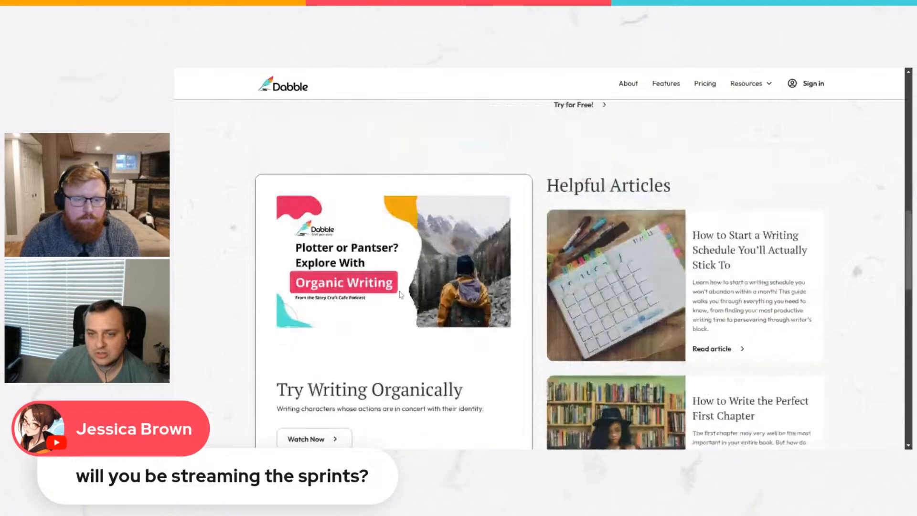
{"action": "scroll", "coordinate": [478, 222], "scroll_direction": "down", "scroll_amount": 10}
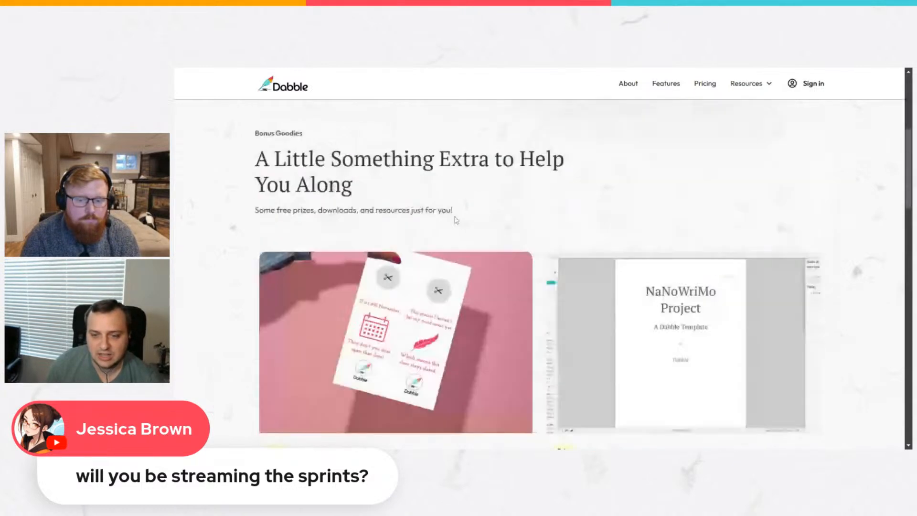
{"action": "scroll", "coordinate": [456, 219], "scroll_direction": "down", "scroll_amount": 3}
{"action": "scroll", "coordinate": [454, 220], "scroll_direction": "up", "scroll_amount": 3}
{"action": "scroll", "coordinate": [454, 218], "scroll_direction": "down", "scroll_amount": 7}
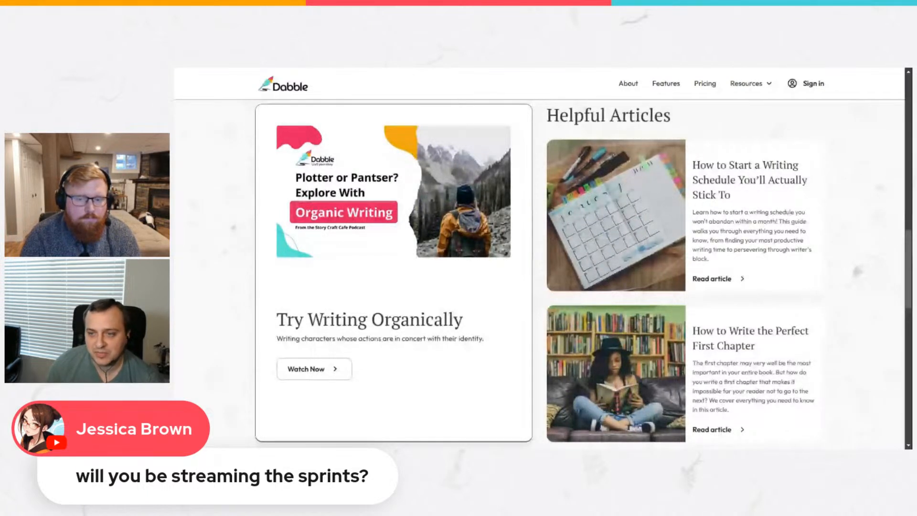
{"action": "scroll", "coordinate": [408, 261], "scroll_direction": "up", "scroll_amount": 5}
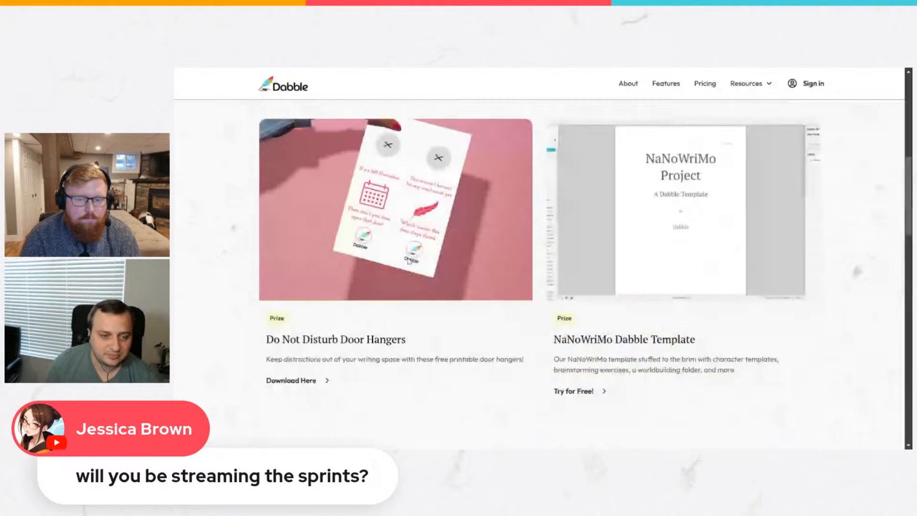
{"action": "scroll", "coordinate": [408, 260], "scroll_direction": "up", "scroll_amount": 5}
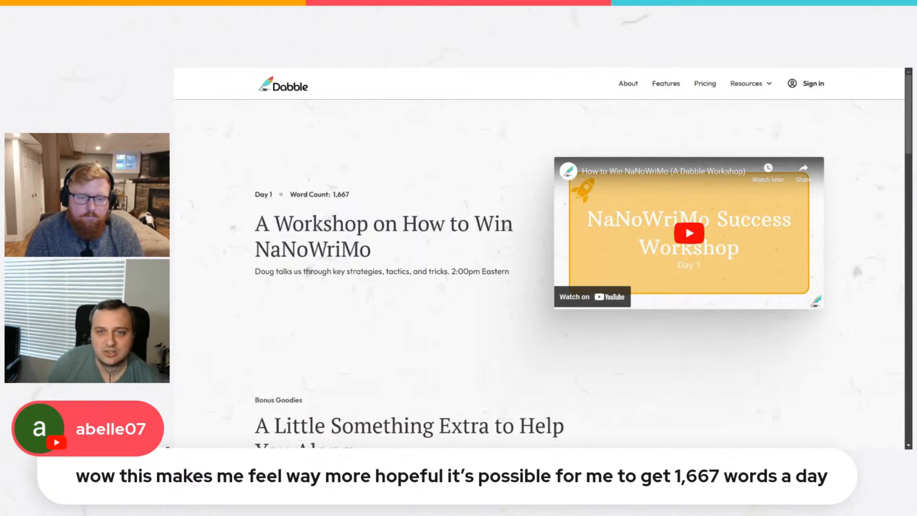
{"action": "scroll", "coordinate": [852, 259], "scroll_direction": "down", "scroll_amount": 10}
{"action": "scroll", "coordinate": [852, 258], "scroll_direction": "up", "scroll_amount": 5}
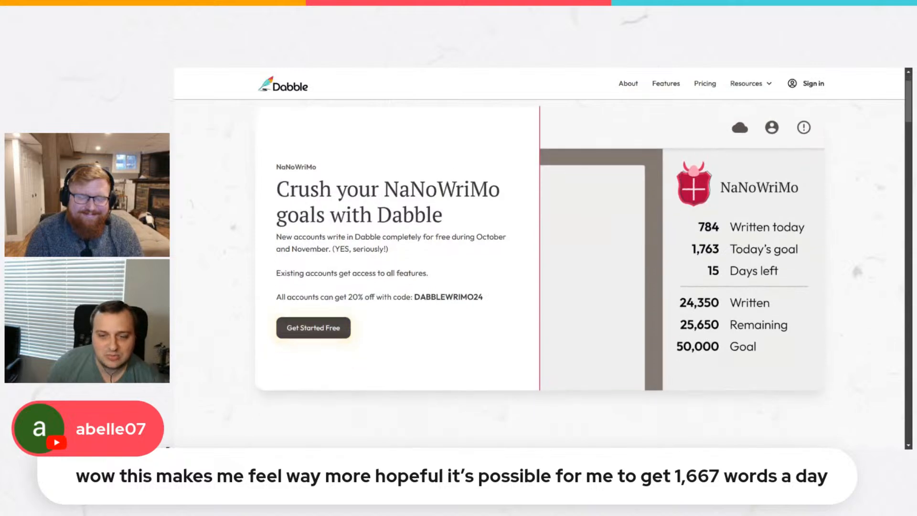
Look through the November 2024 daily surprise calendar on the main NaNoWriMo page.
{"action": "scroll", "coordinate": [444, 180], "scroll_direction": "down", "scroll_amount": 8}
{"action": "scroll", "coordinate": [444, 180], "scroll_direction": "down", "scroll_amount": 2}
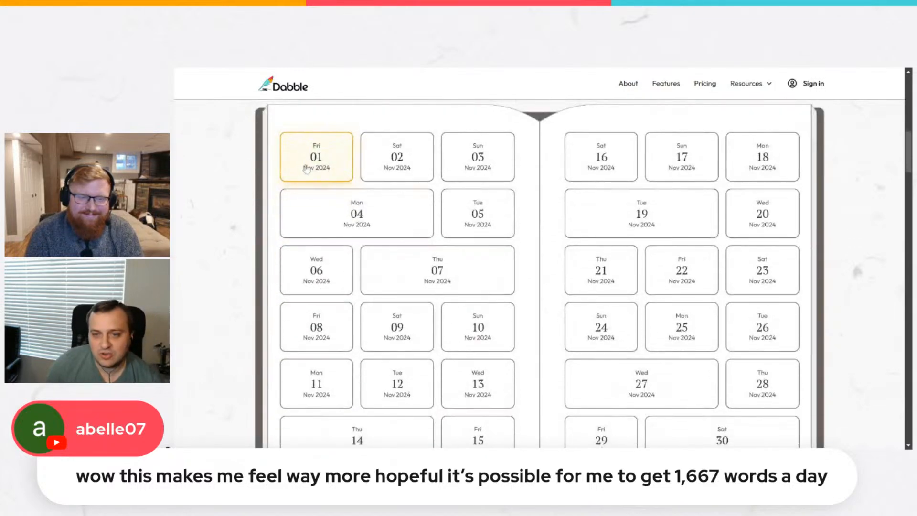
{"action": "scroll", "coordinate": [695, 218], "scroll_direction": "down", "scroll_amount": 1}
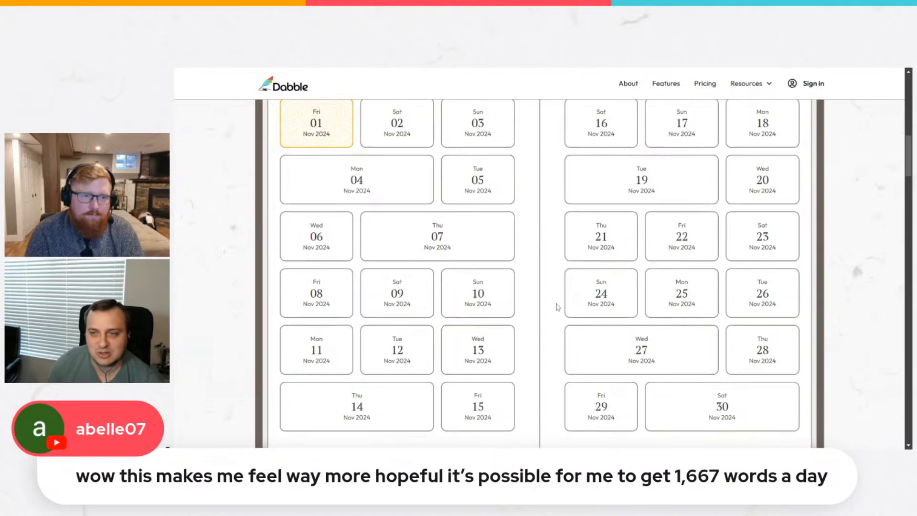
{"action": "scroll", "coordinate": [554, 308], "scroll_direction": "up", "scroll_amount": 1}
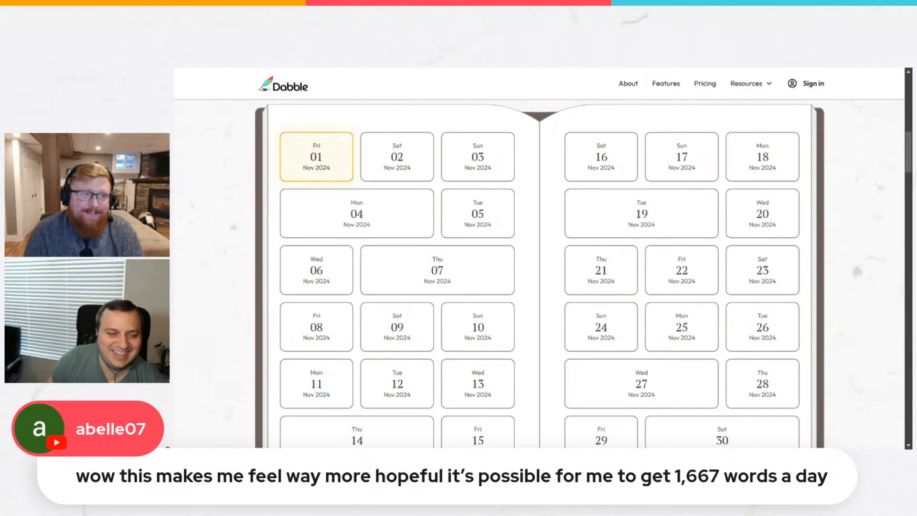
{"action": "scroll", "coordinate": [420, 172], "scroll_direction": "up", "scroll_amount": 1}
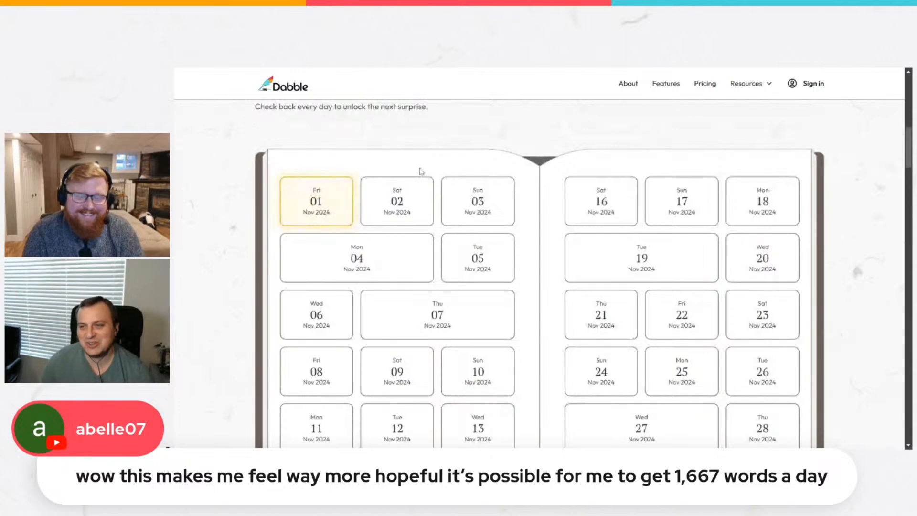
{"action": "scroll", "coordinate": [420, 172], "scroll_direction": "up", "scroll_amount": 4}
{"action": "scroll", "coordinate": [420, 172], "scroll_direction": "up", "scroll_amount": 6}
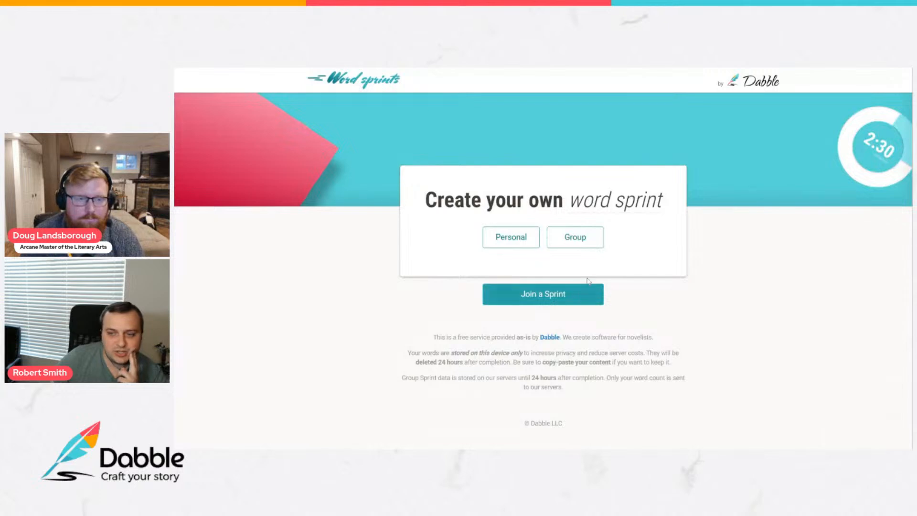
View the group setup options for creating a word sprint on the Word Sprints site and open the list of sprints to join.
{"action": "left_click", "coordinate": [585, 240]}
{"action": "scroll", "coordinate": [663, 319], "scroll_direction": "down", "scroll_amount": 2}
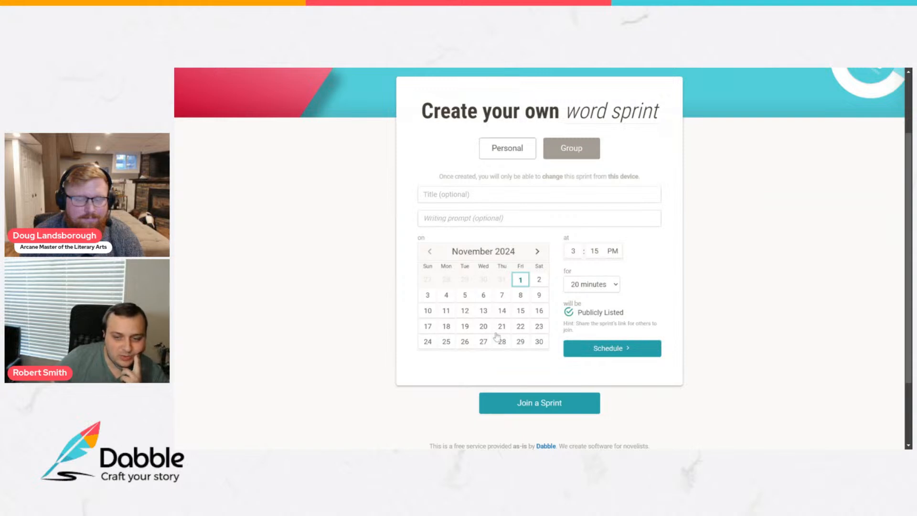
{"action": "left_click", "coordinate": [528, 406]}
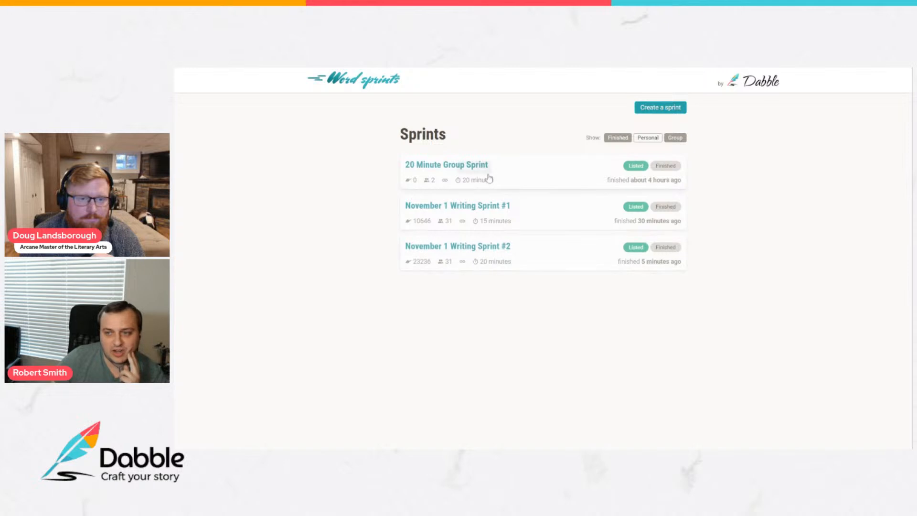
Try the sprint list filters and set them to show Finished, Personal and Group sprints together.
{"action": "left_click", "coordinate": [666, 139]}
{"action": "left_click", "coordinate": [652, 140]}
{"action": "left_click", "coordinate": [620, 139]}
{"action": "left_click", "coordinate": [646, 140]}
{"action": "left_click", "coordinate": [674, 140]}
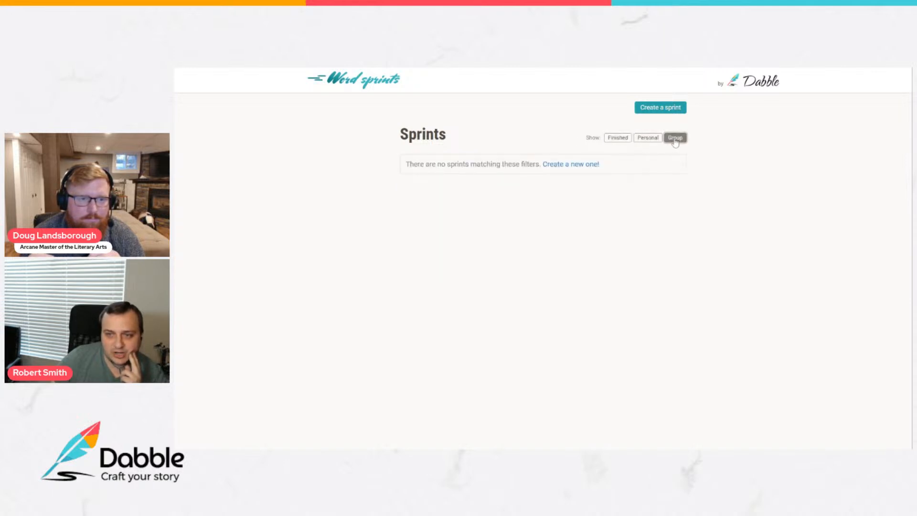
{"action": "left_click", "coordinate": [647, 138]}
{"action": "left_click", "coordinate": [617, 138]}
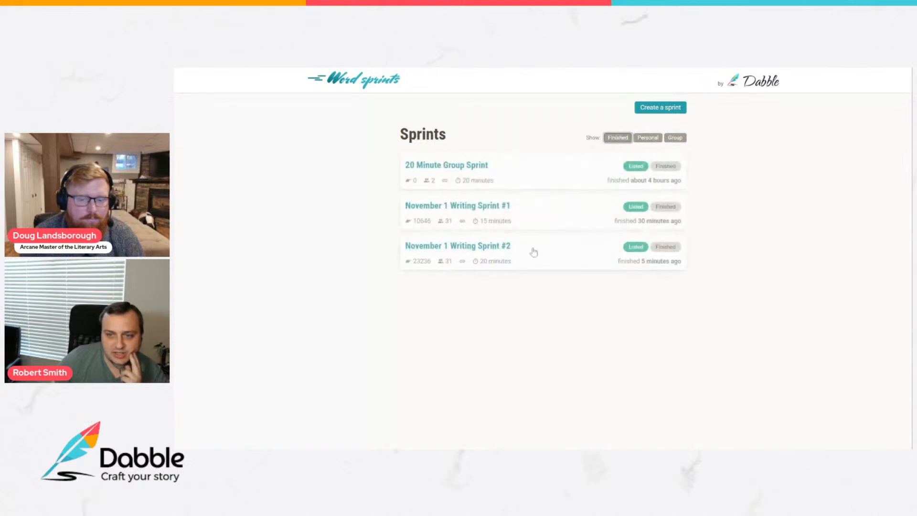